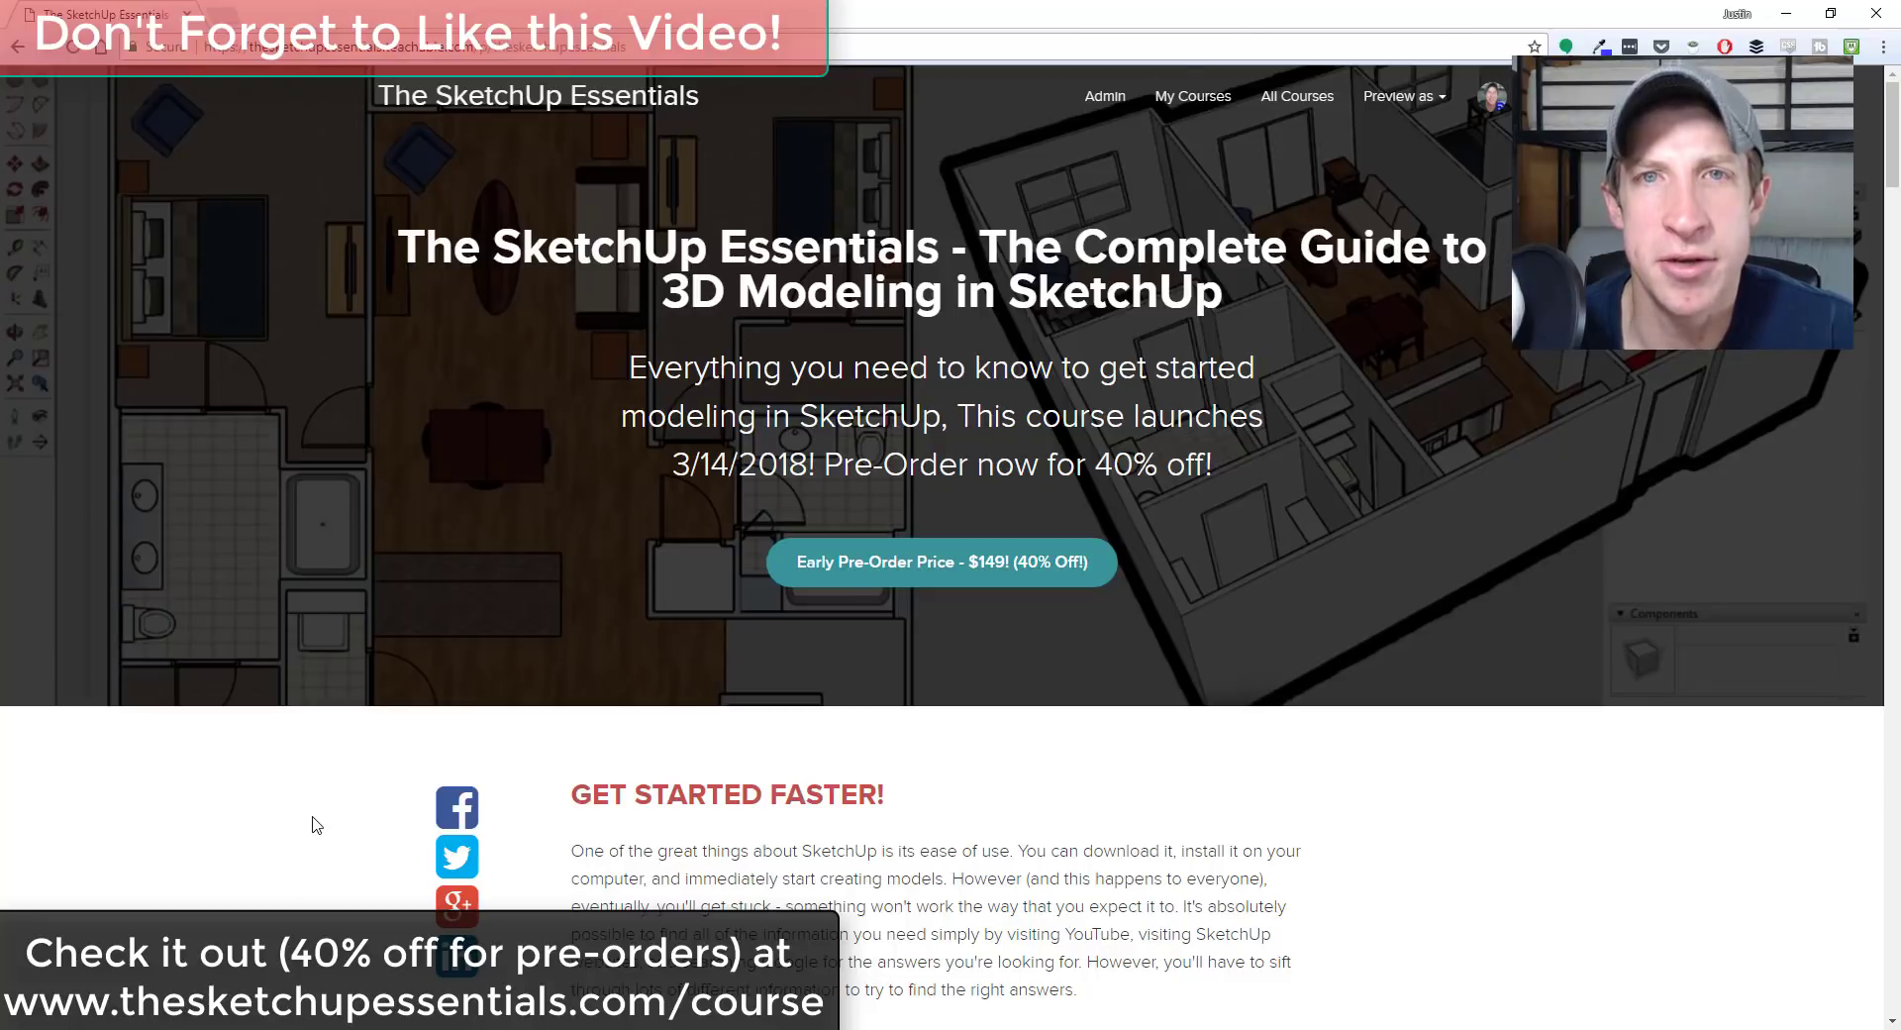
Read through the SketchUp course page from the introduction to the section on Layout construction documents.
scroll(316, 824, "down", 6)
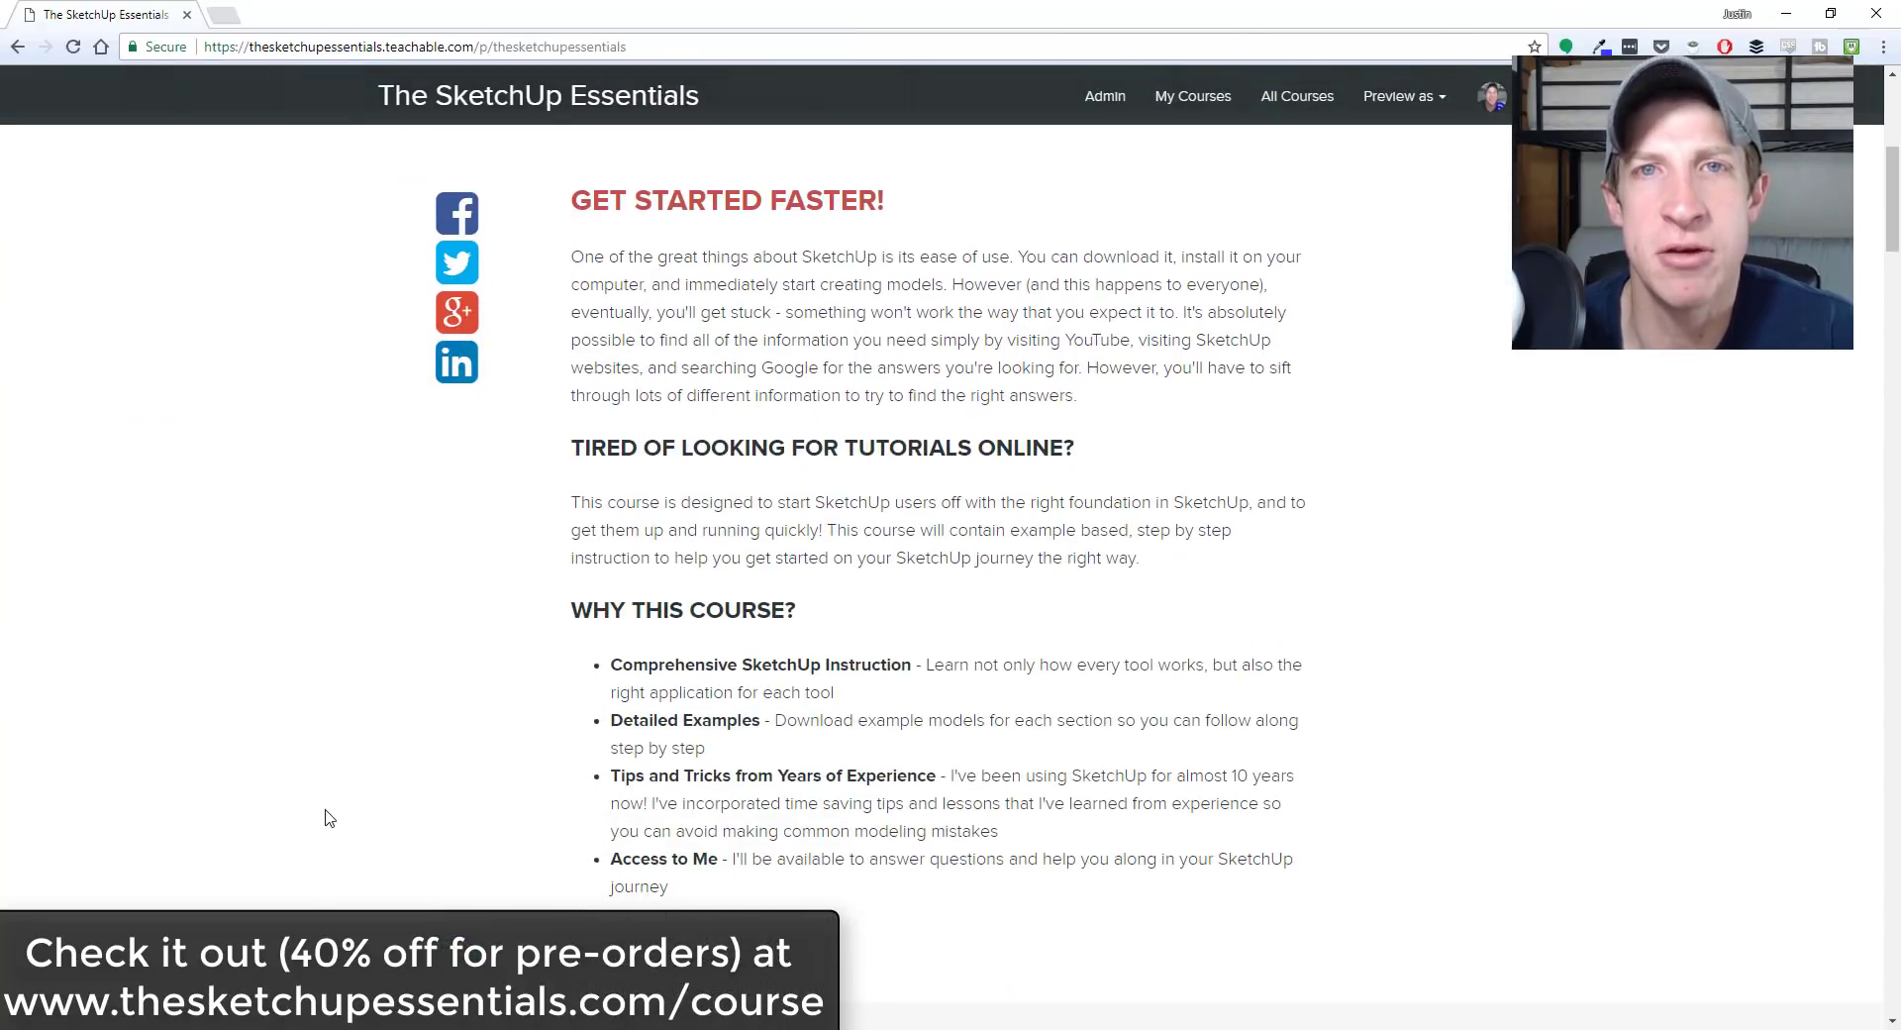
scroll(329, 818, "down", 8)
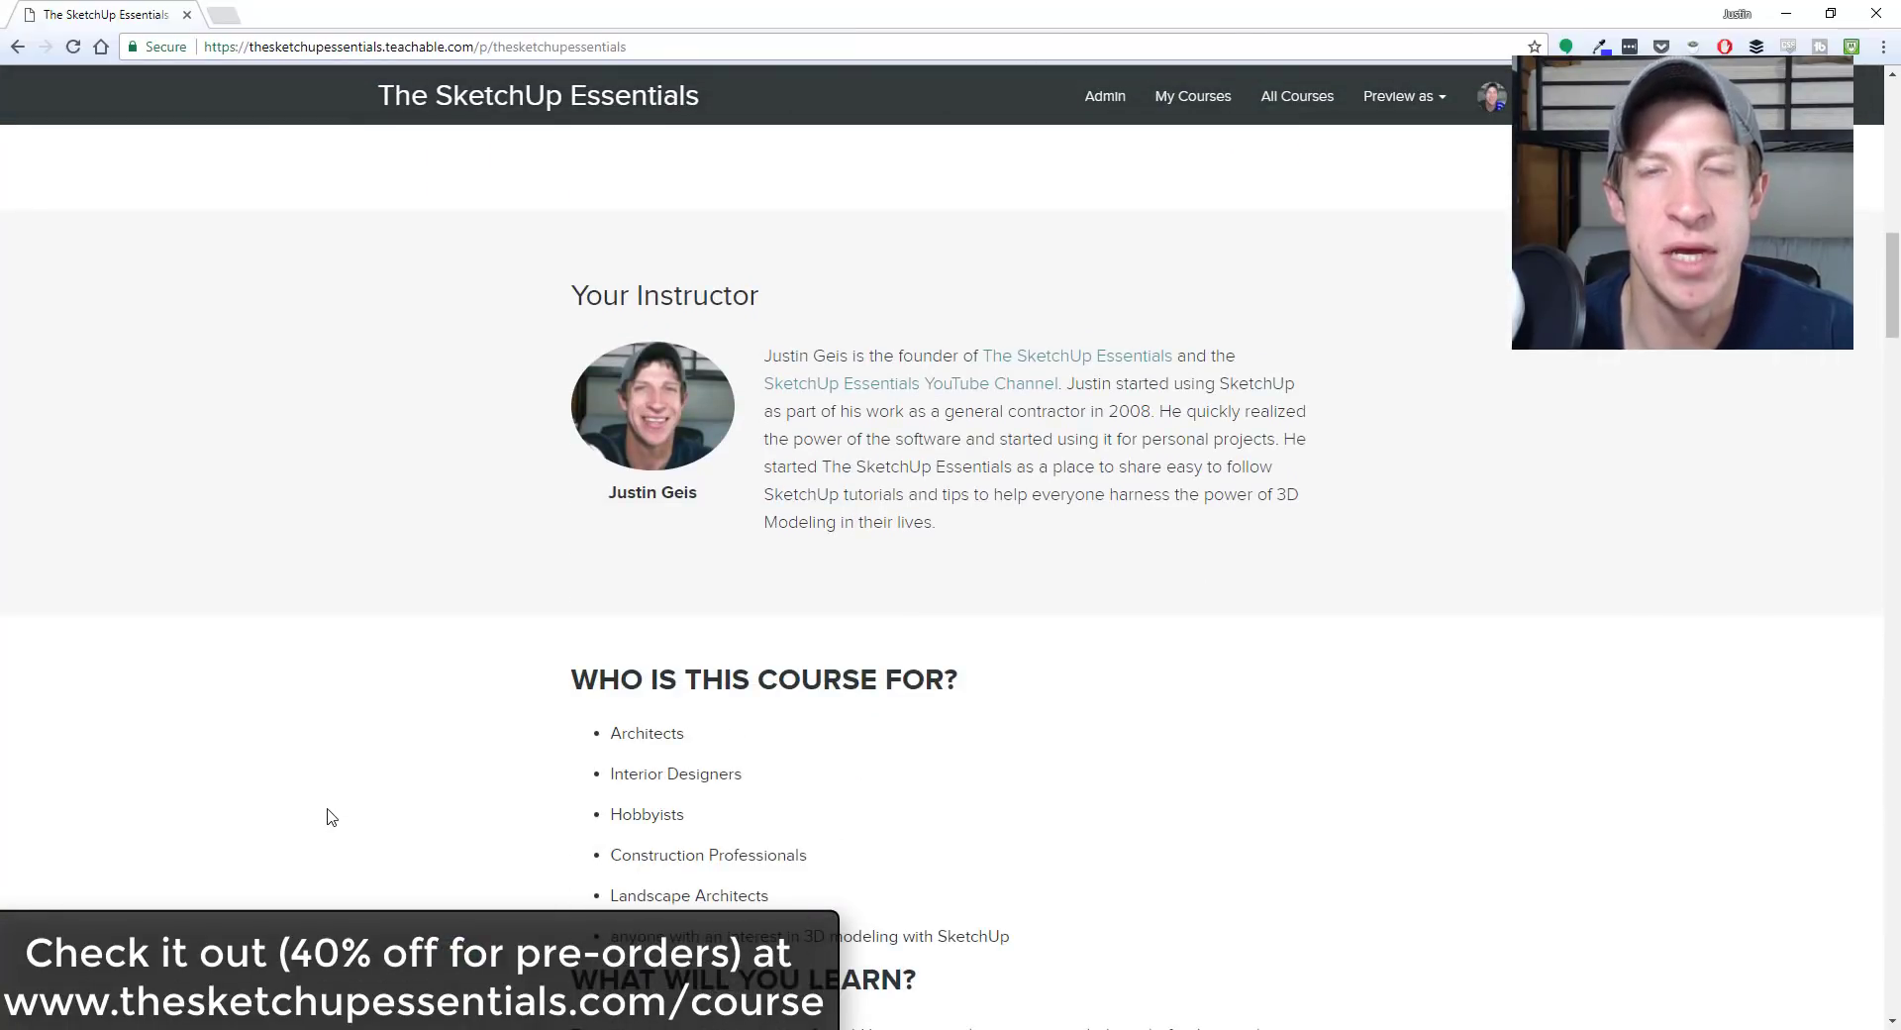
scroll(332, 817, "down", 5)
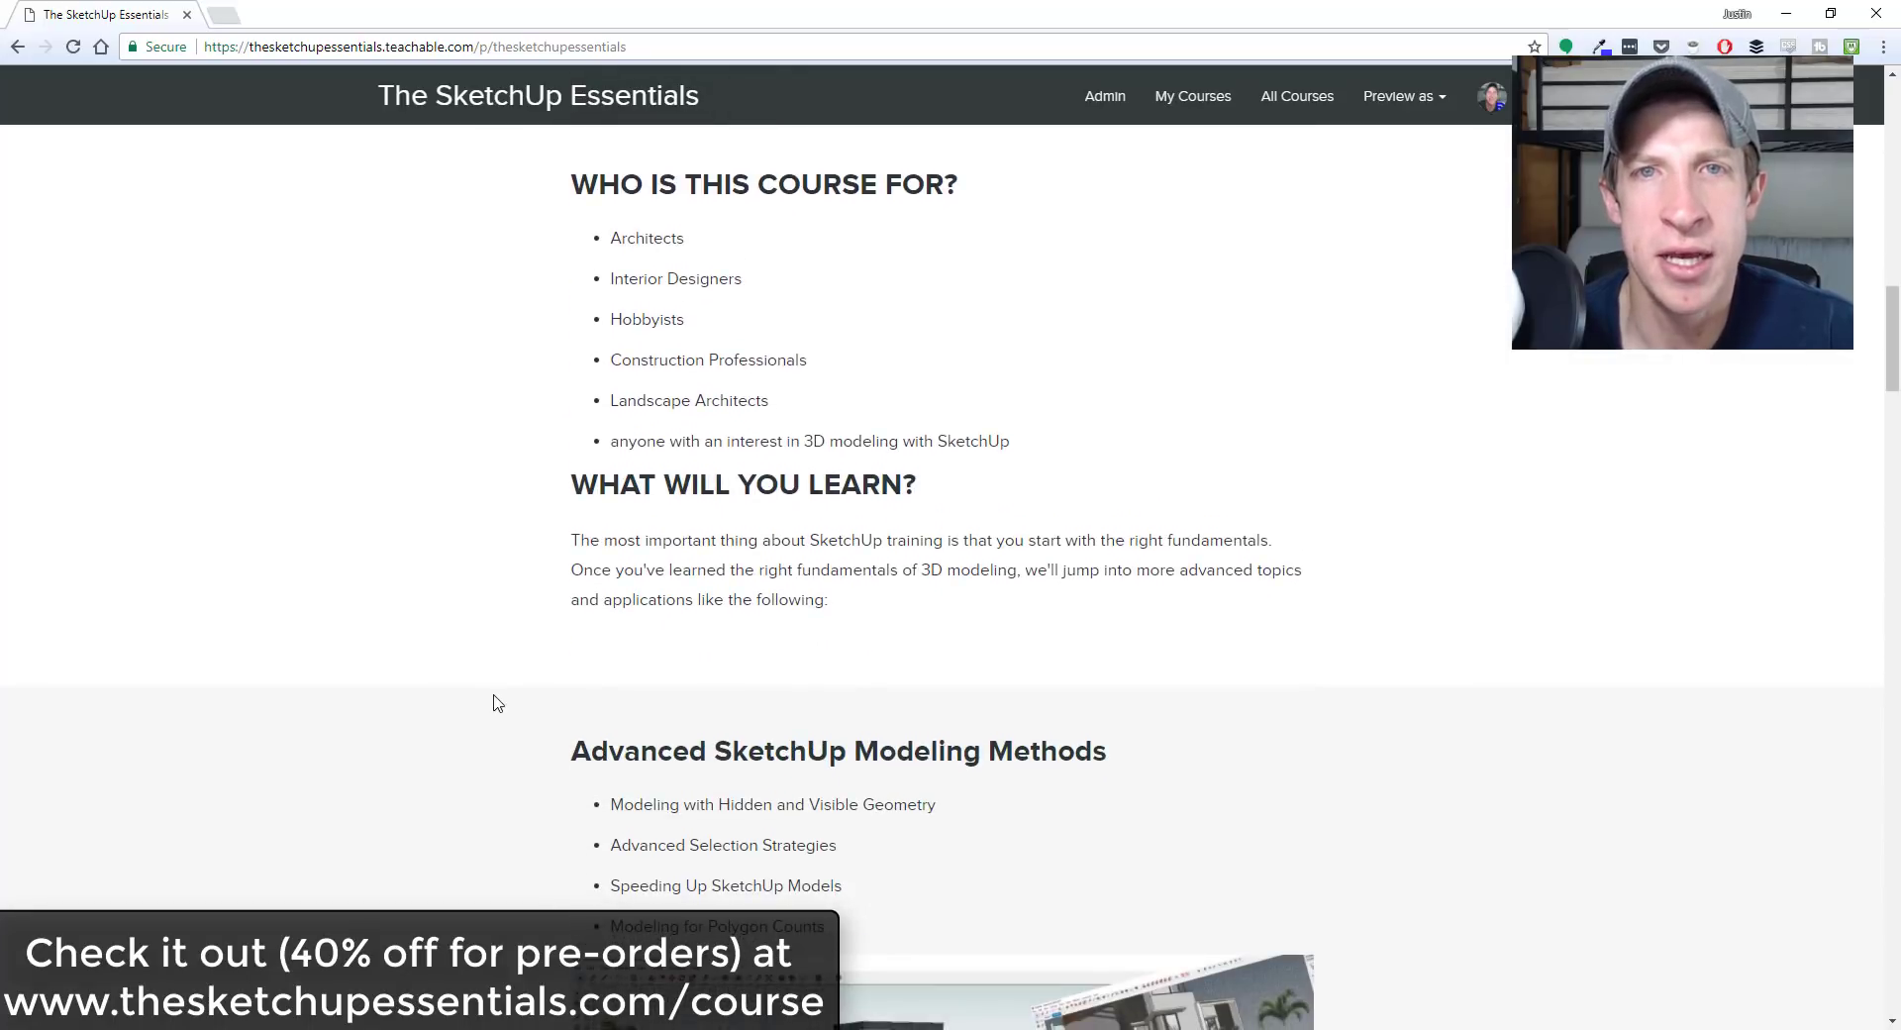
scroll(494, 699, "down", 3)
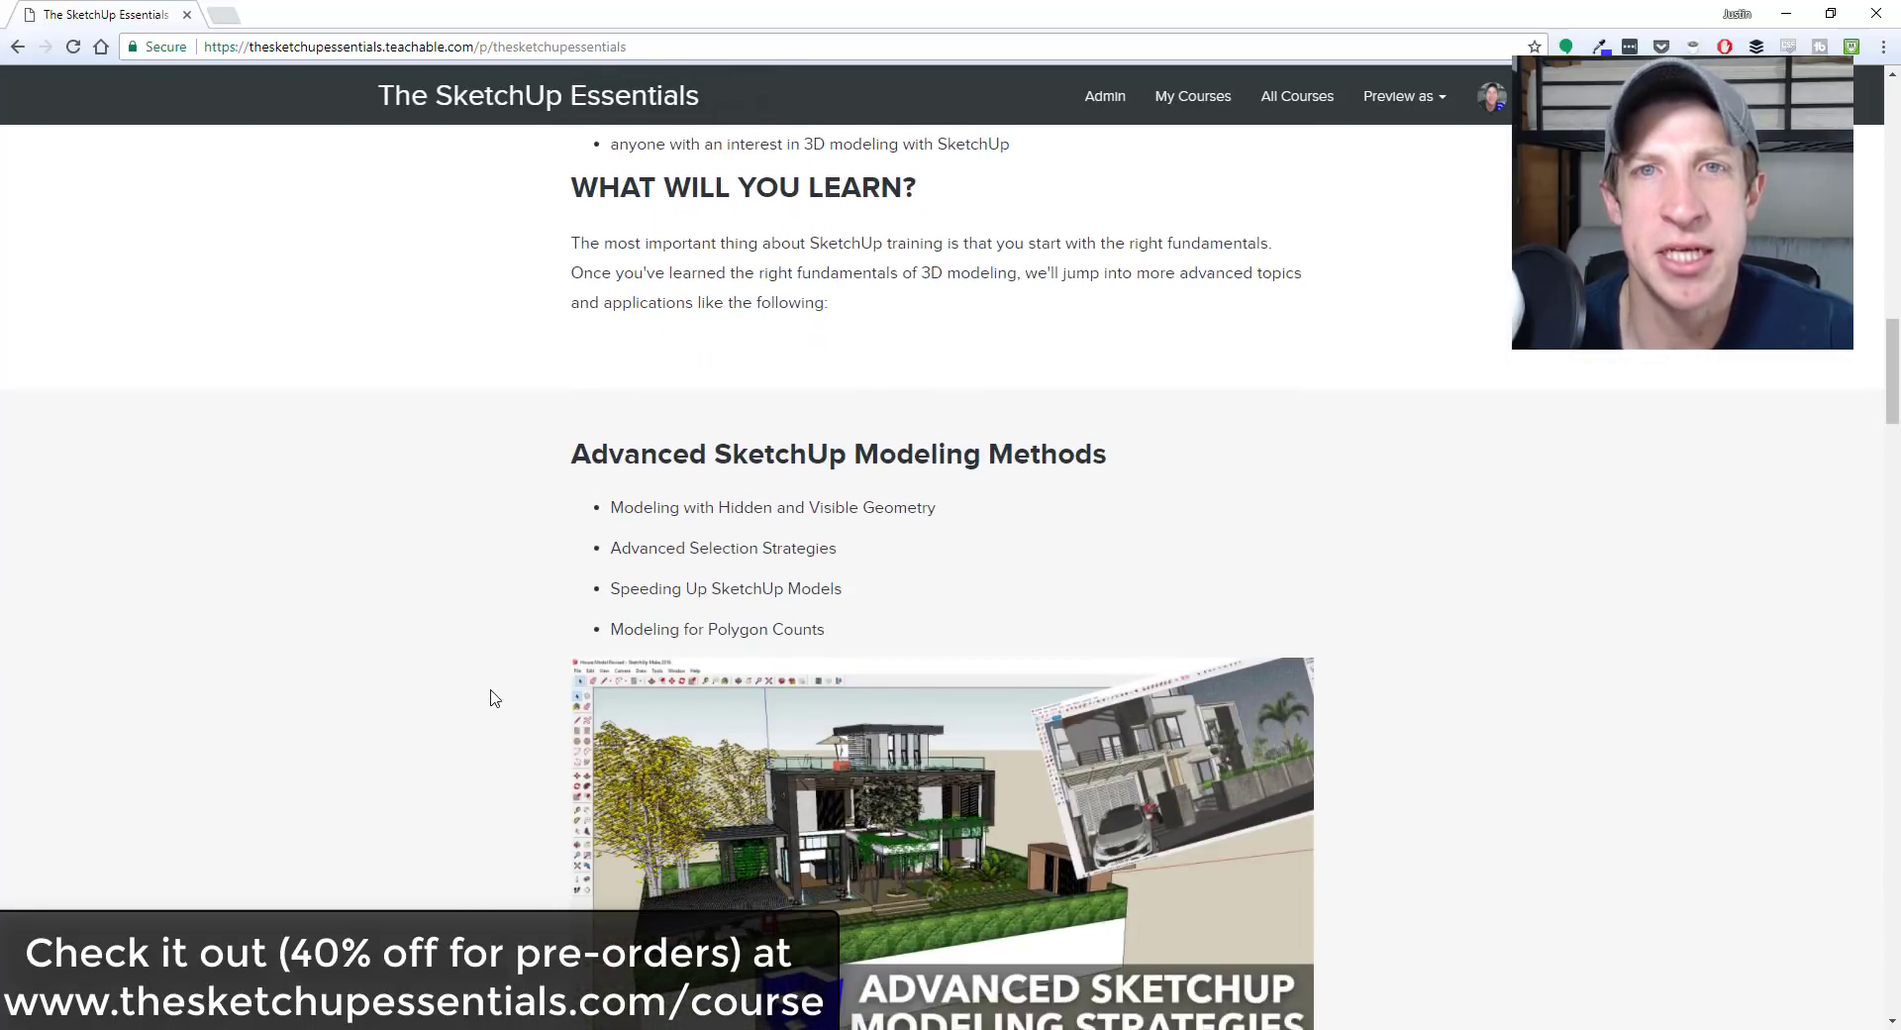
scroll(495, 699, "down", 2)
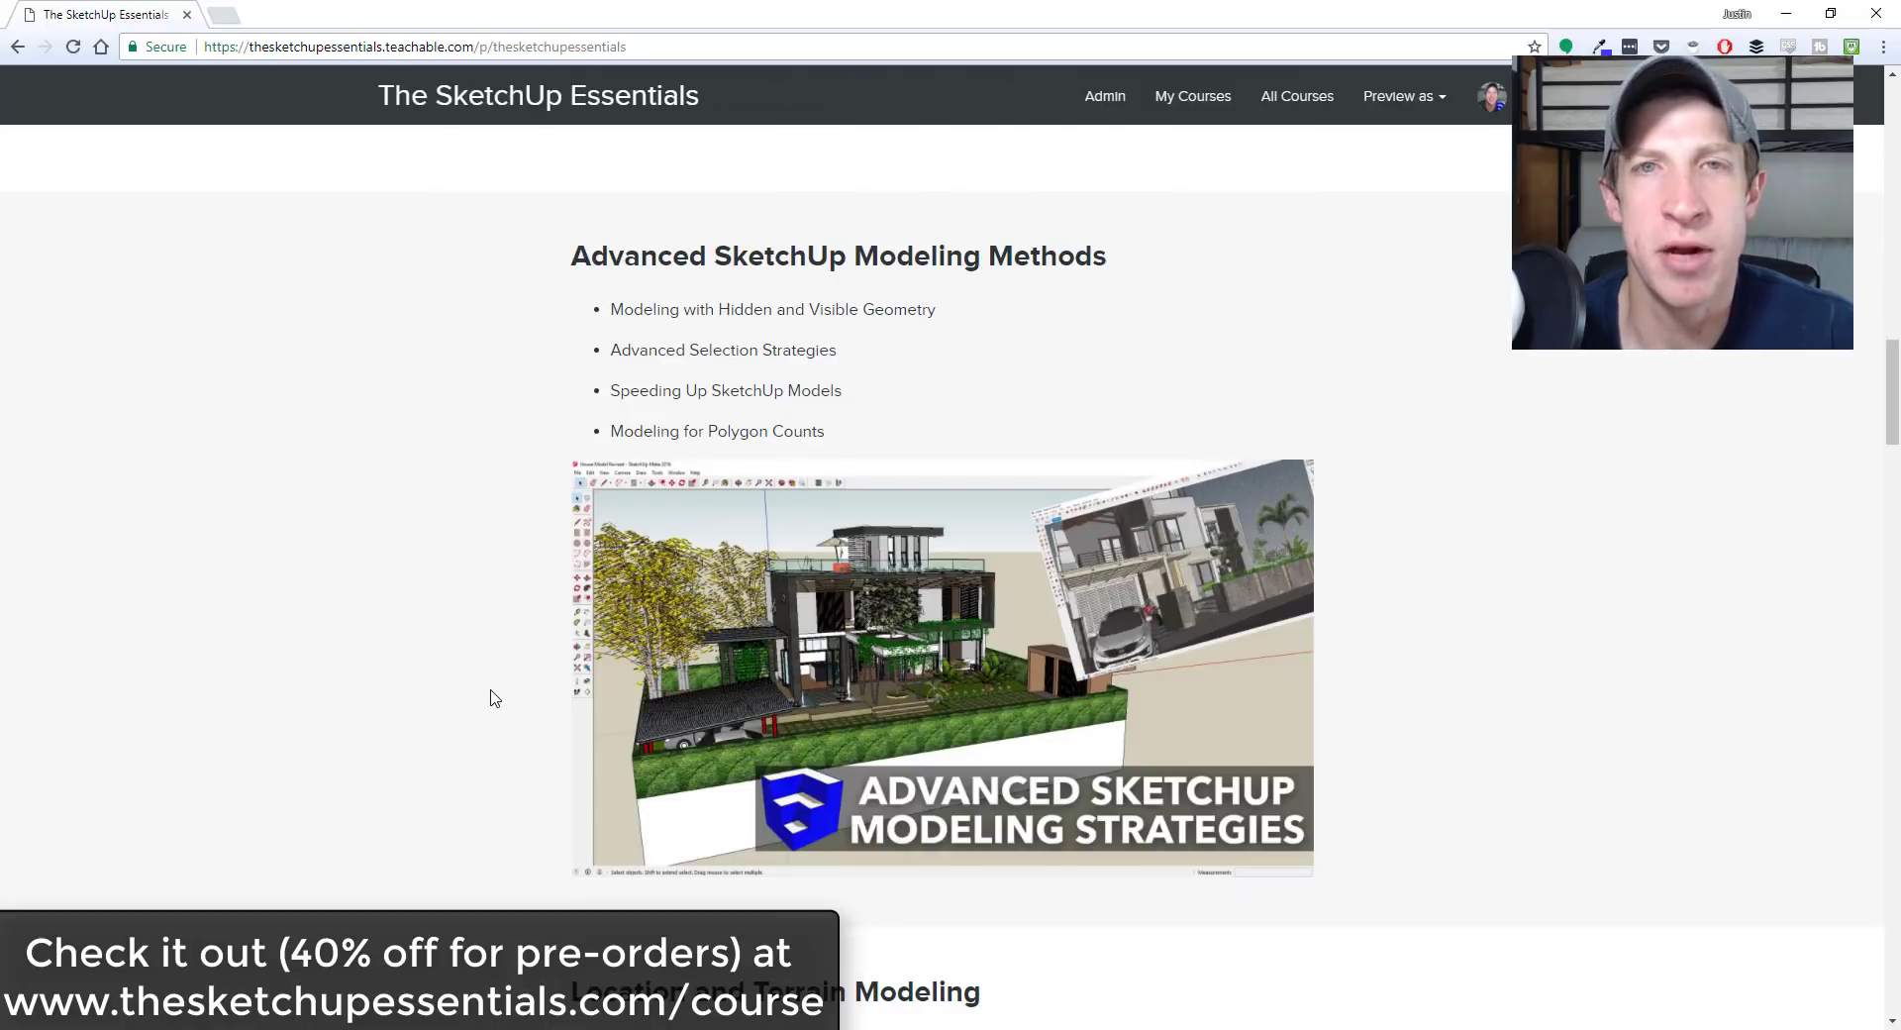
scroll(494, 699, "down", 8)
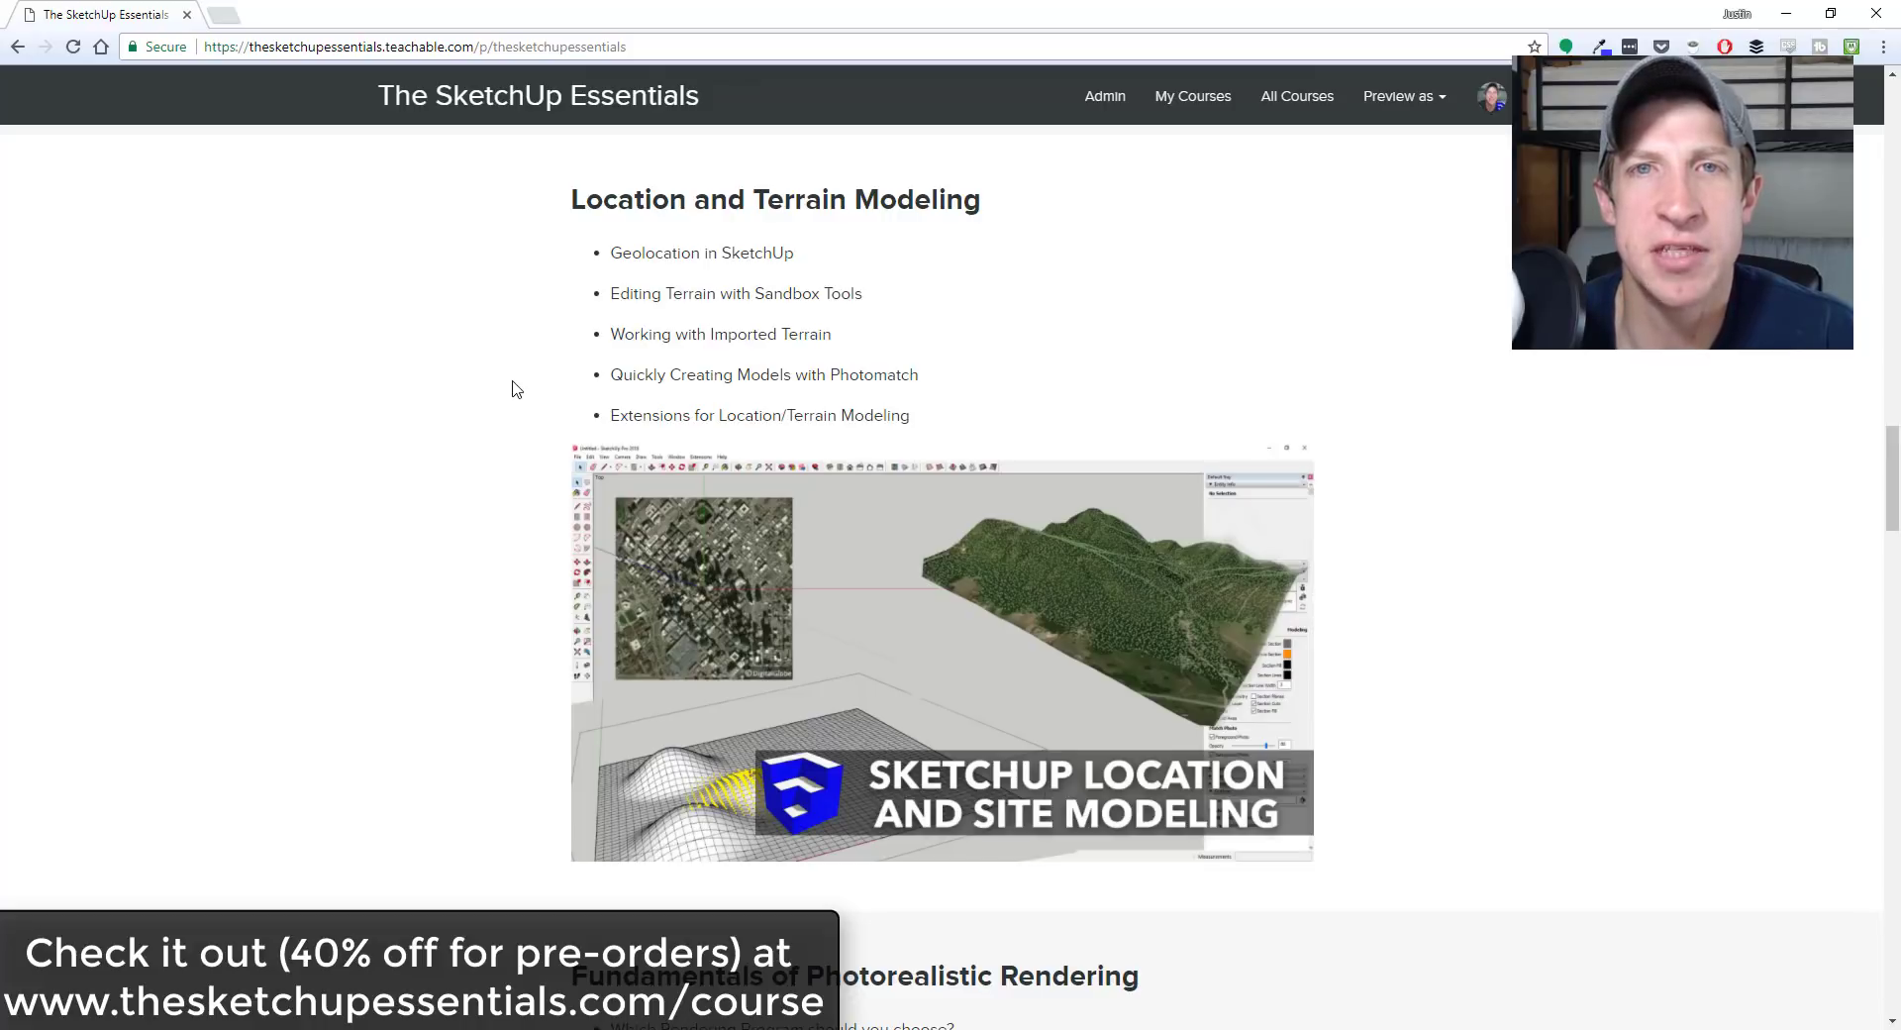
scroll(512, 388, "down", 8)
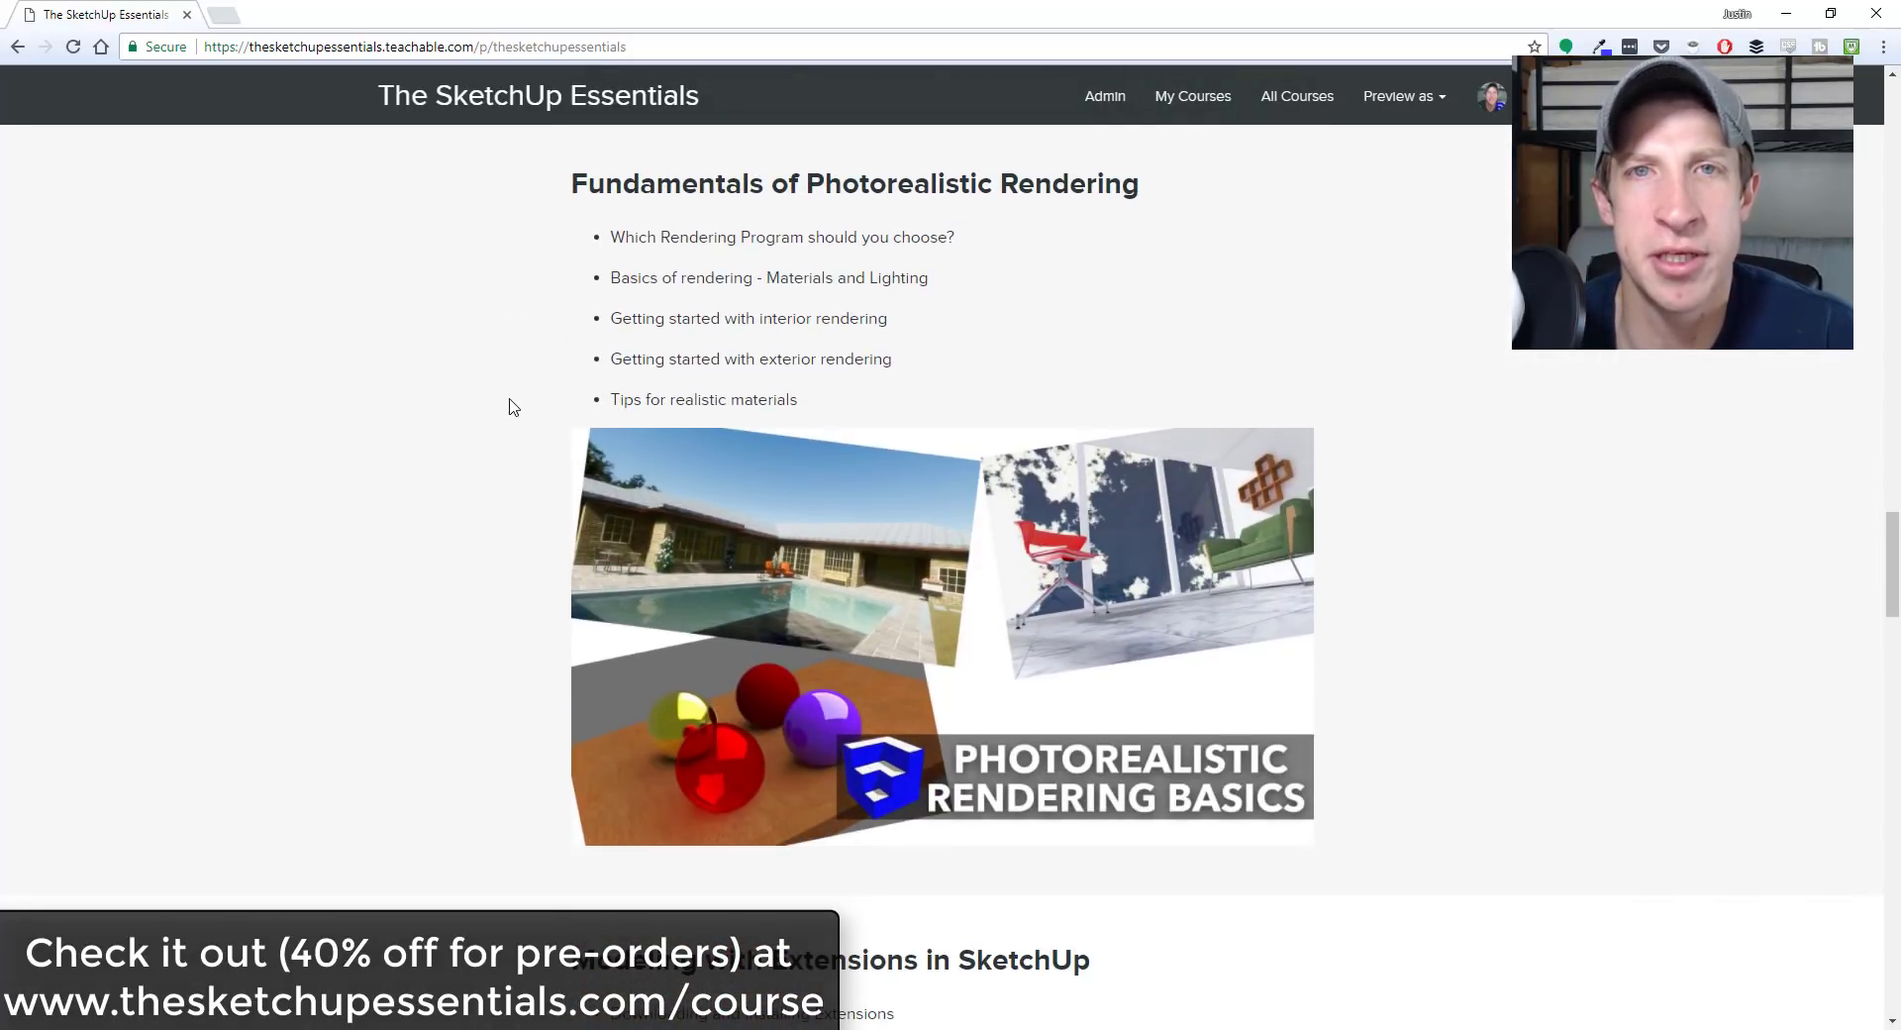
scroll(515, 408, "down", 8)
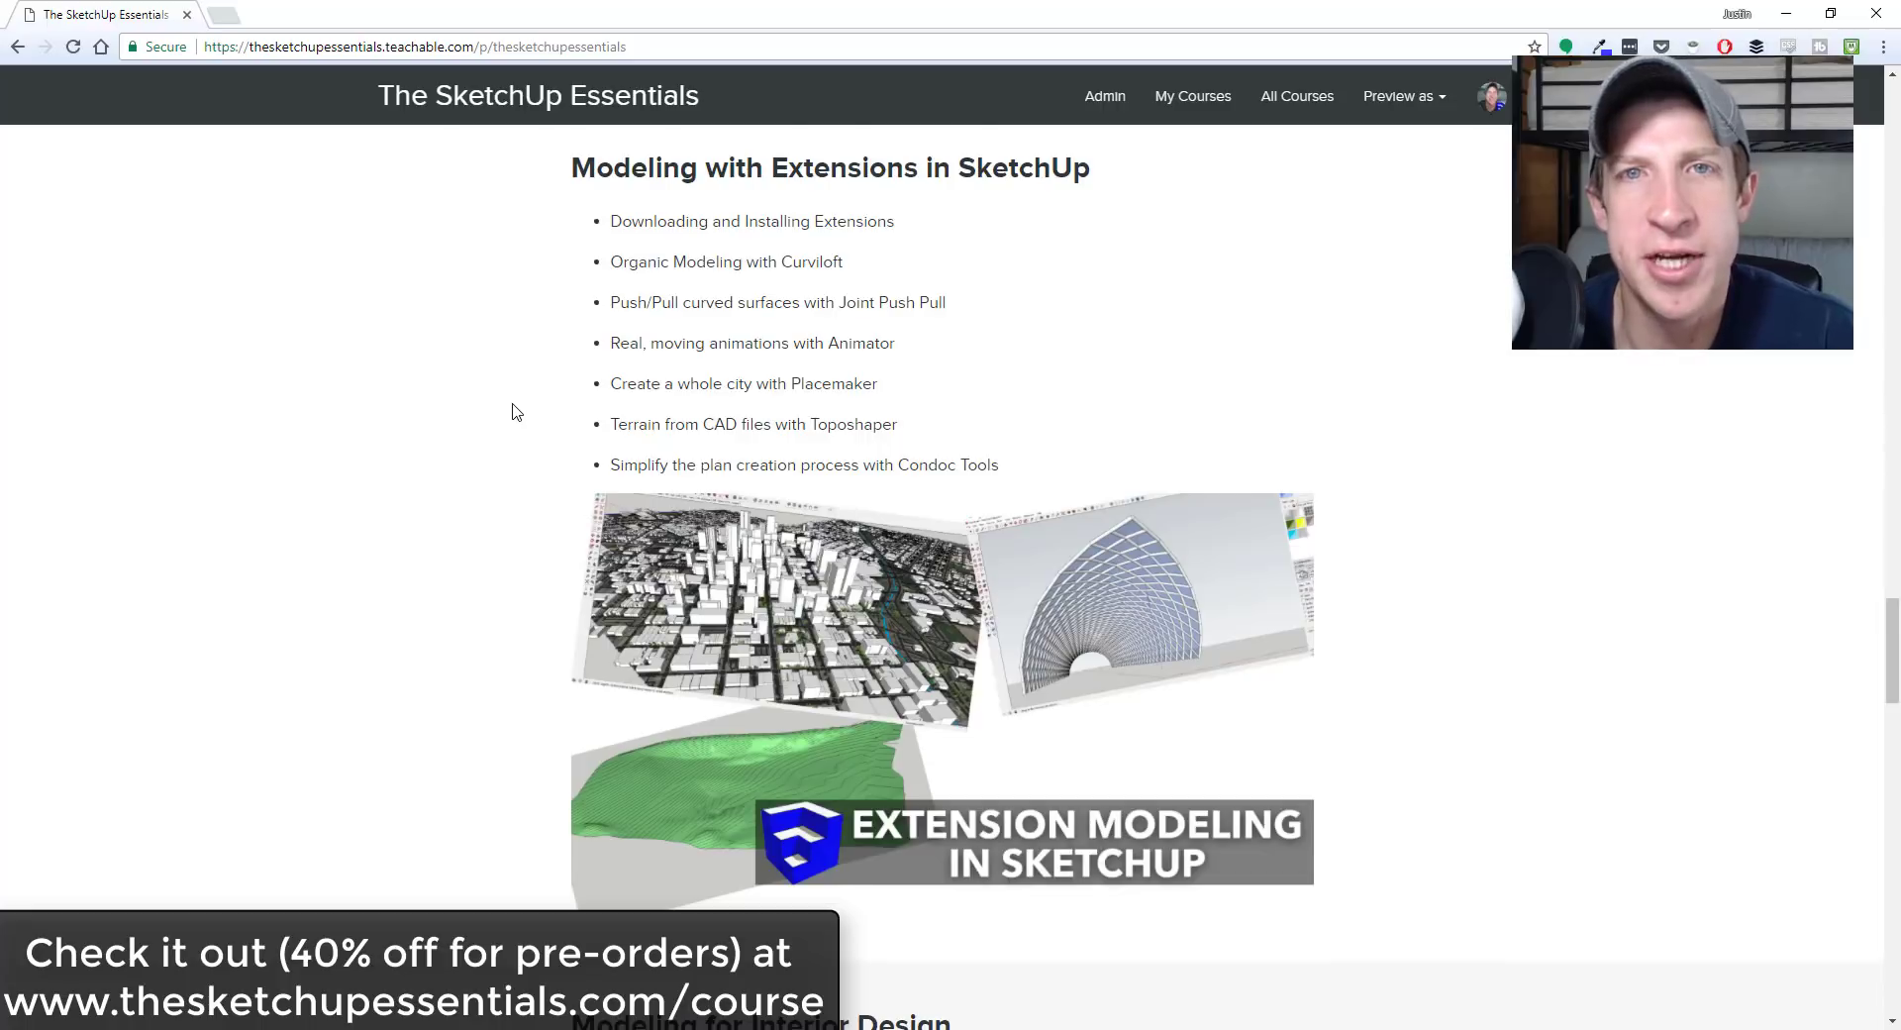
scroll(515, 411, "down", 8)
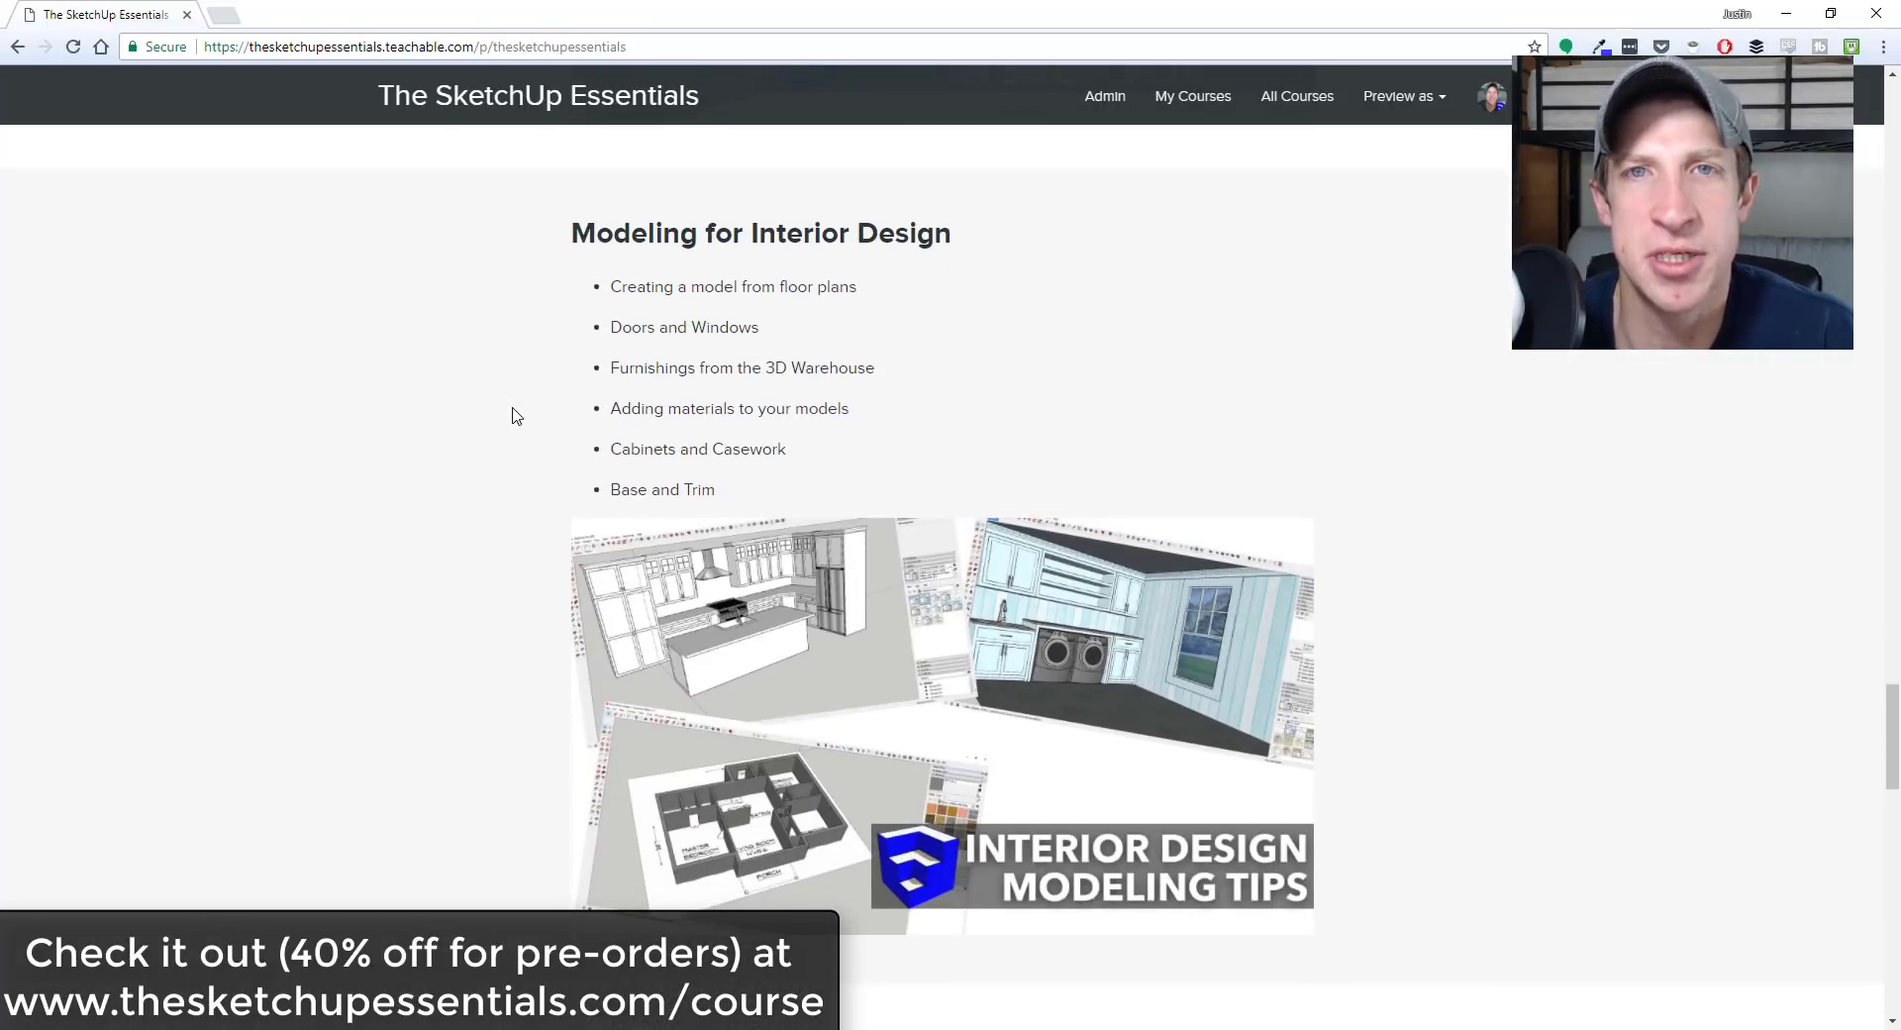
scroll(515, 415, "down", 8)
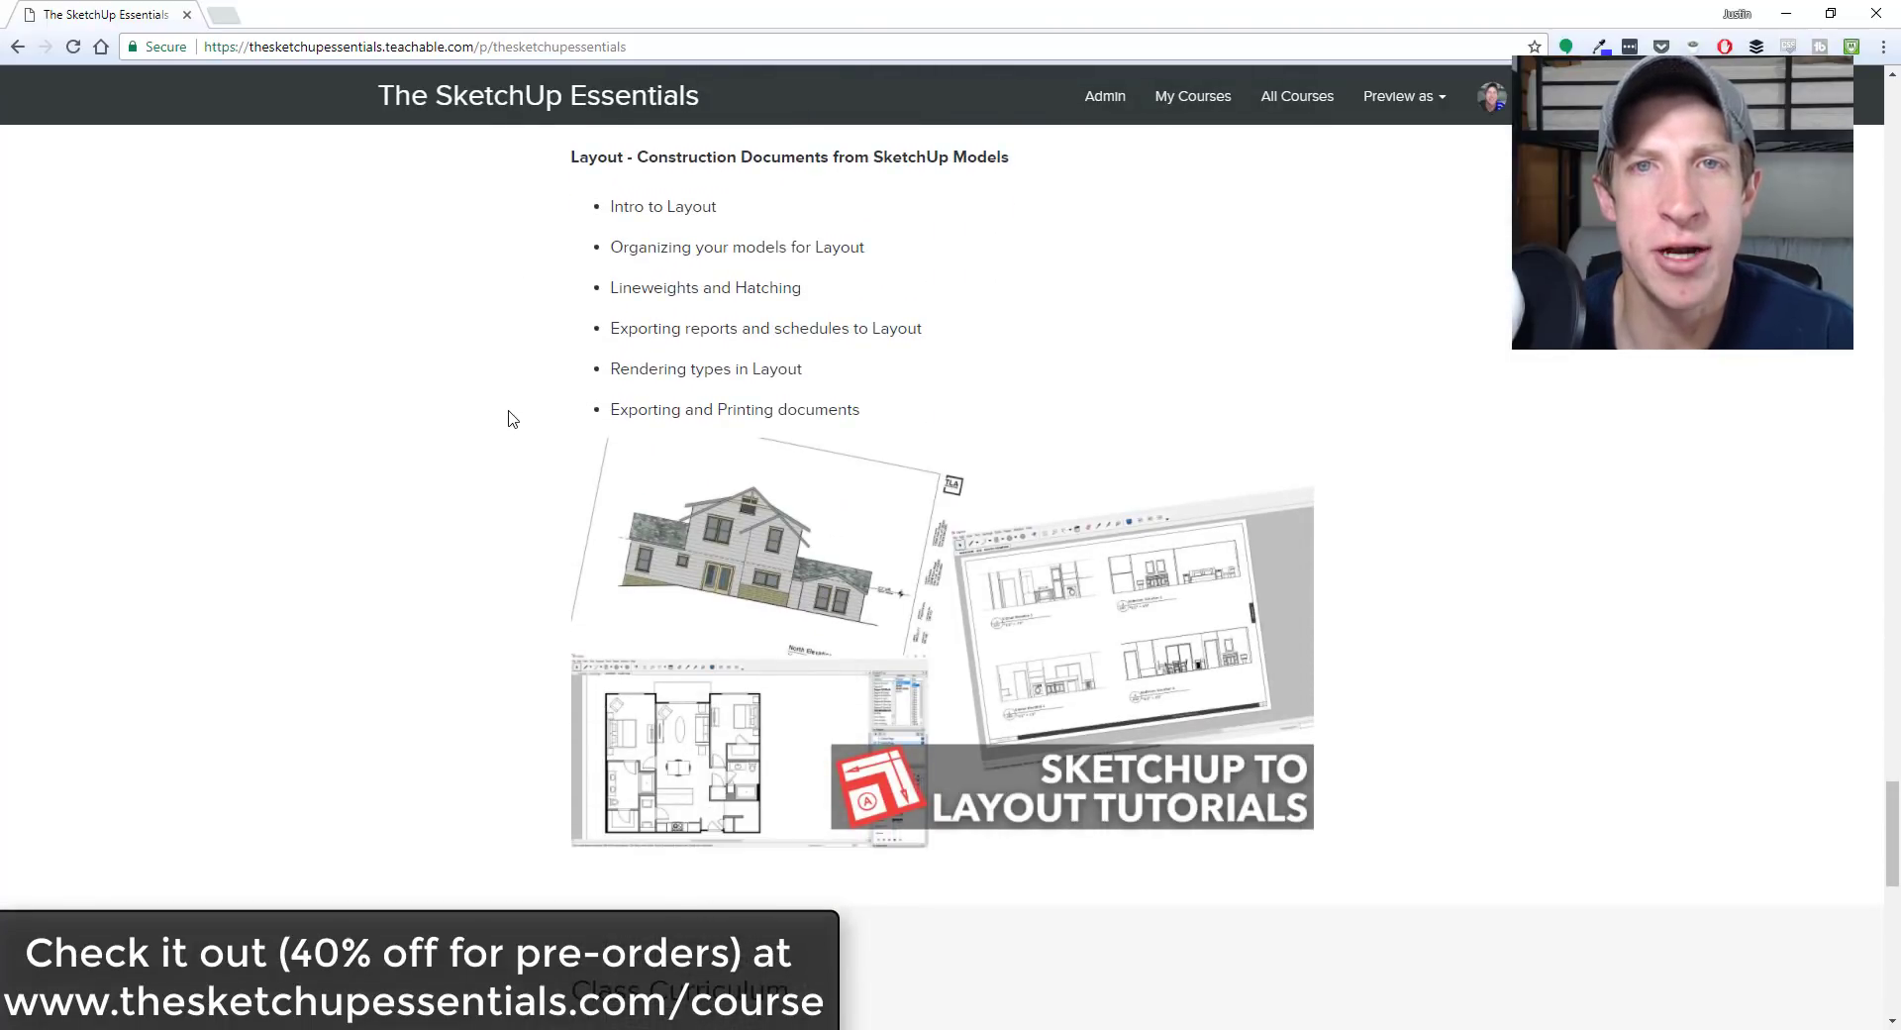
scroll(512, 418, "up", 1)
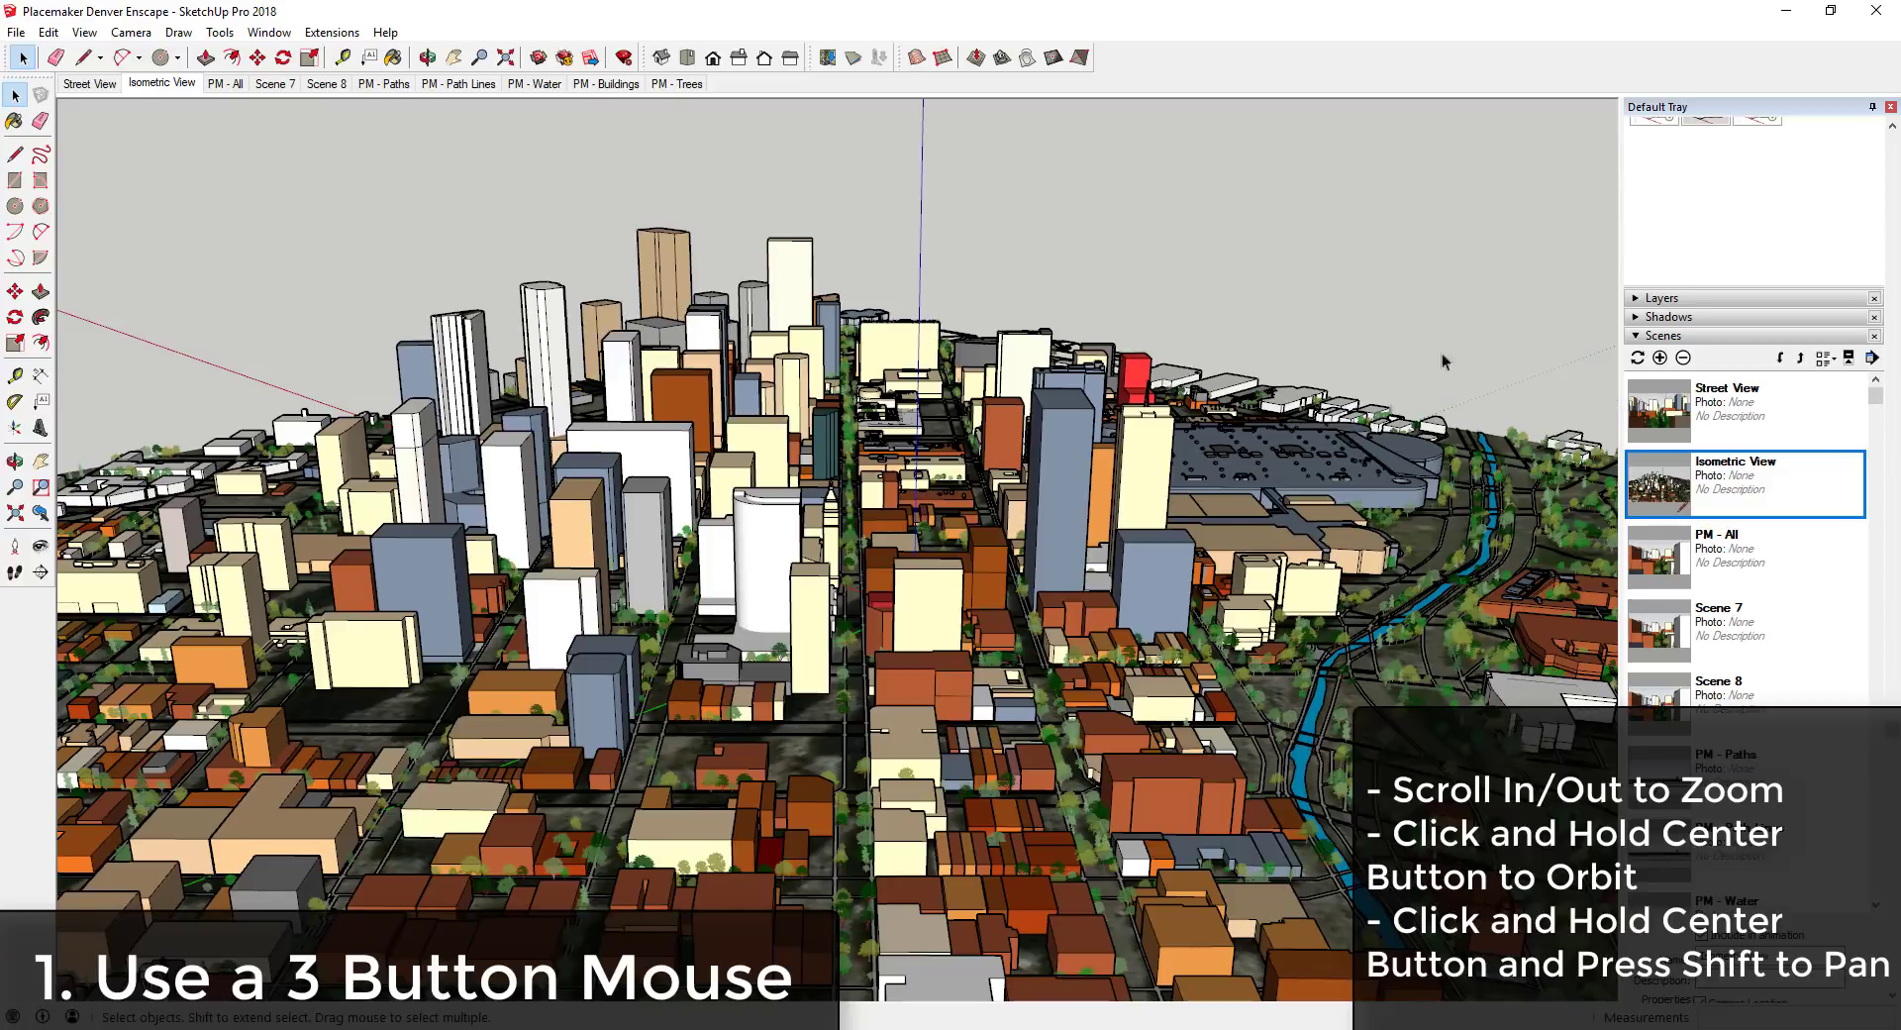
Switch to SketchUp and examine the downtown towers of the Denver city model from several angles and distances.
middle_click_drag(1020, 556, 1020, 517)
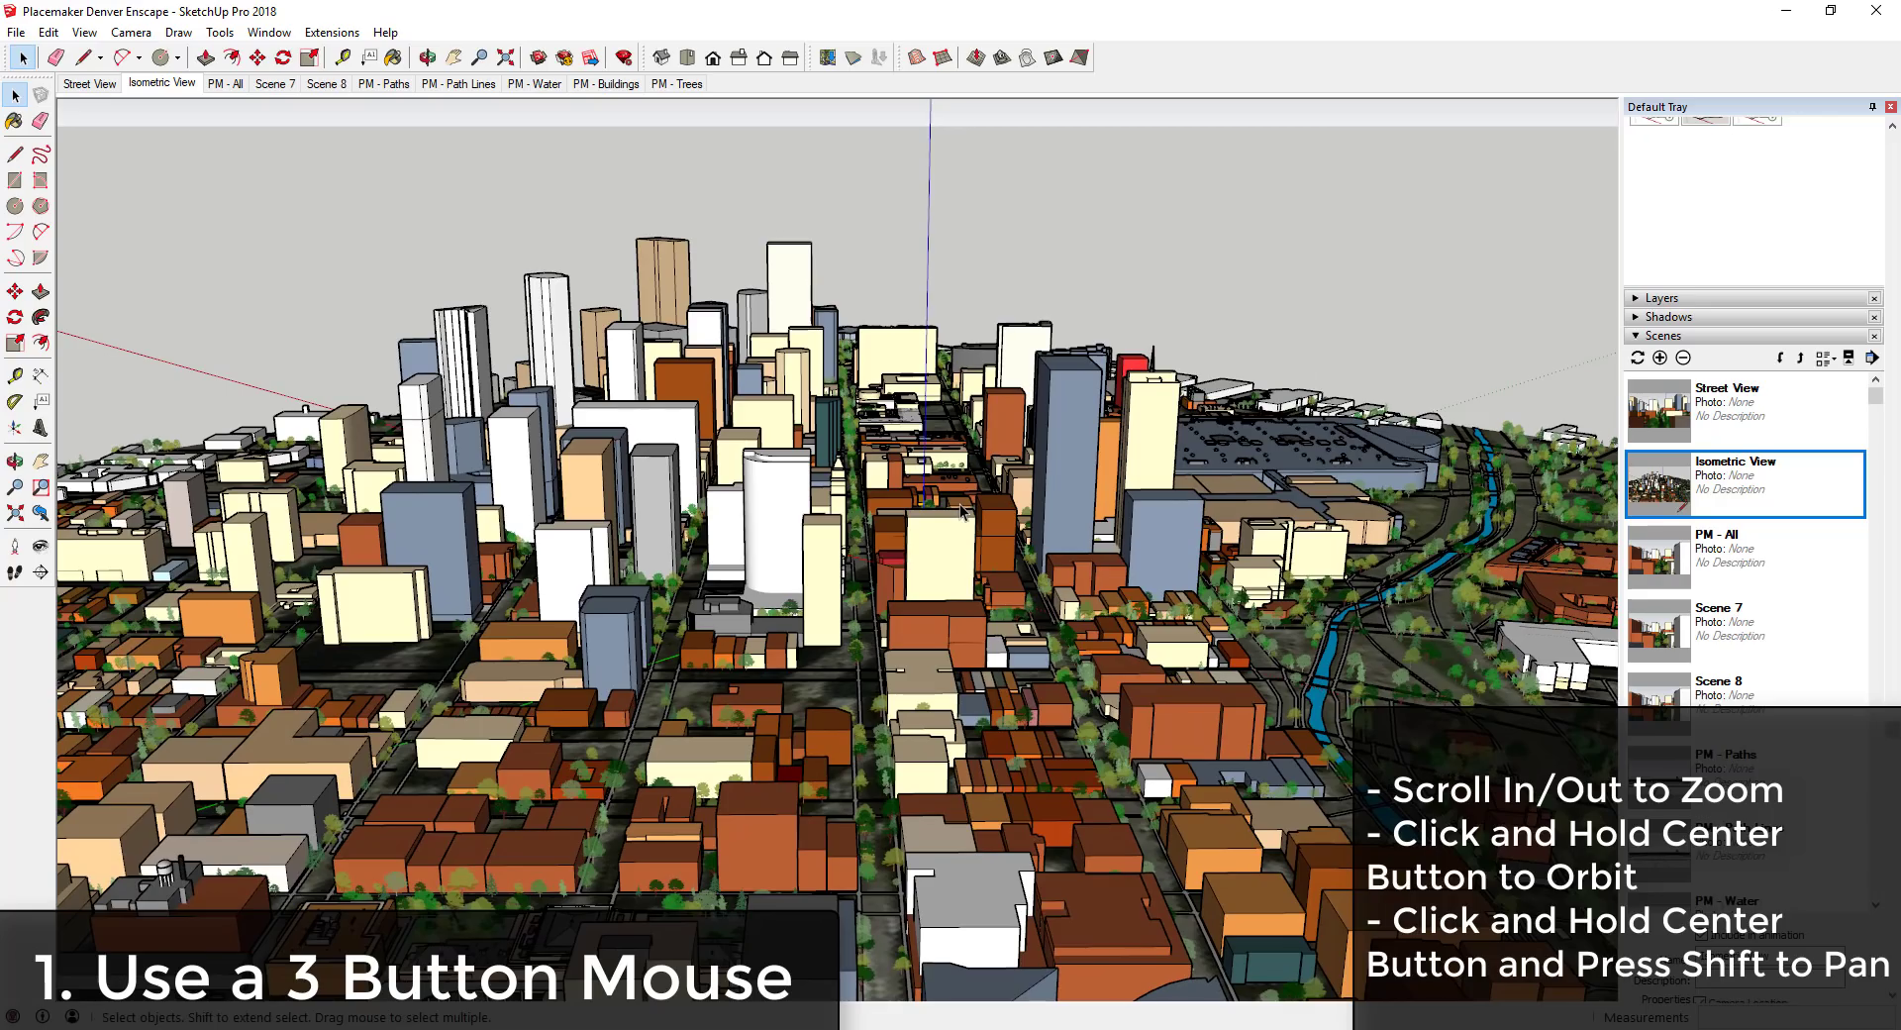
scroll(876, 522, "up", 6)
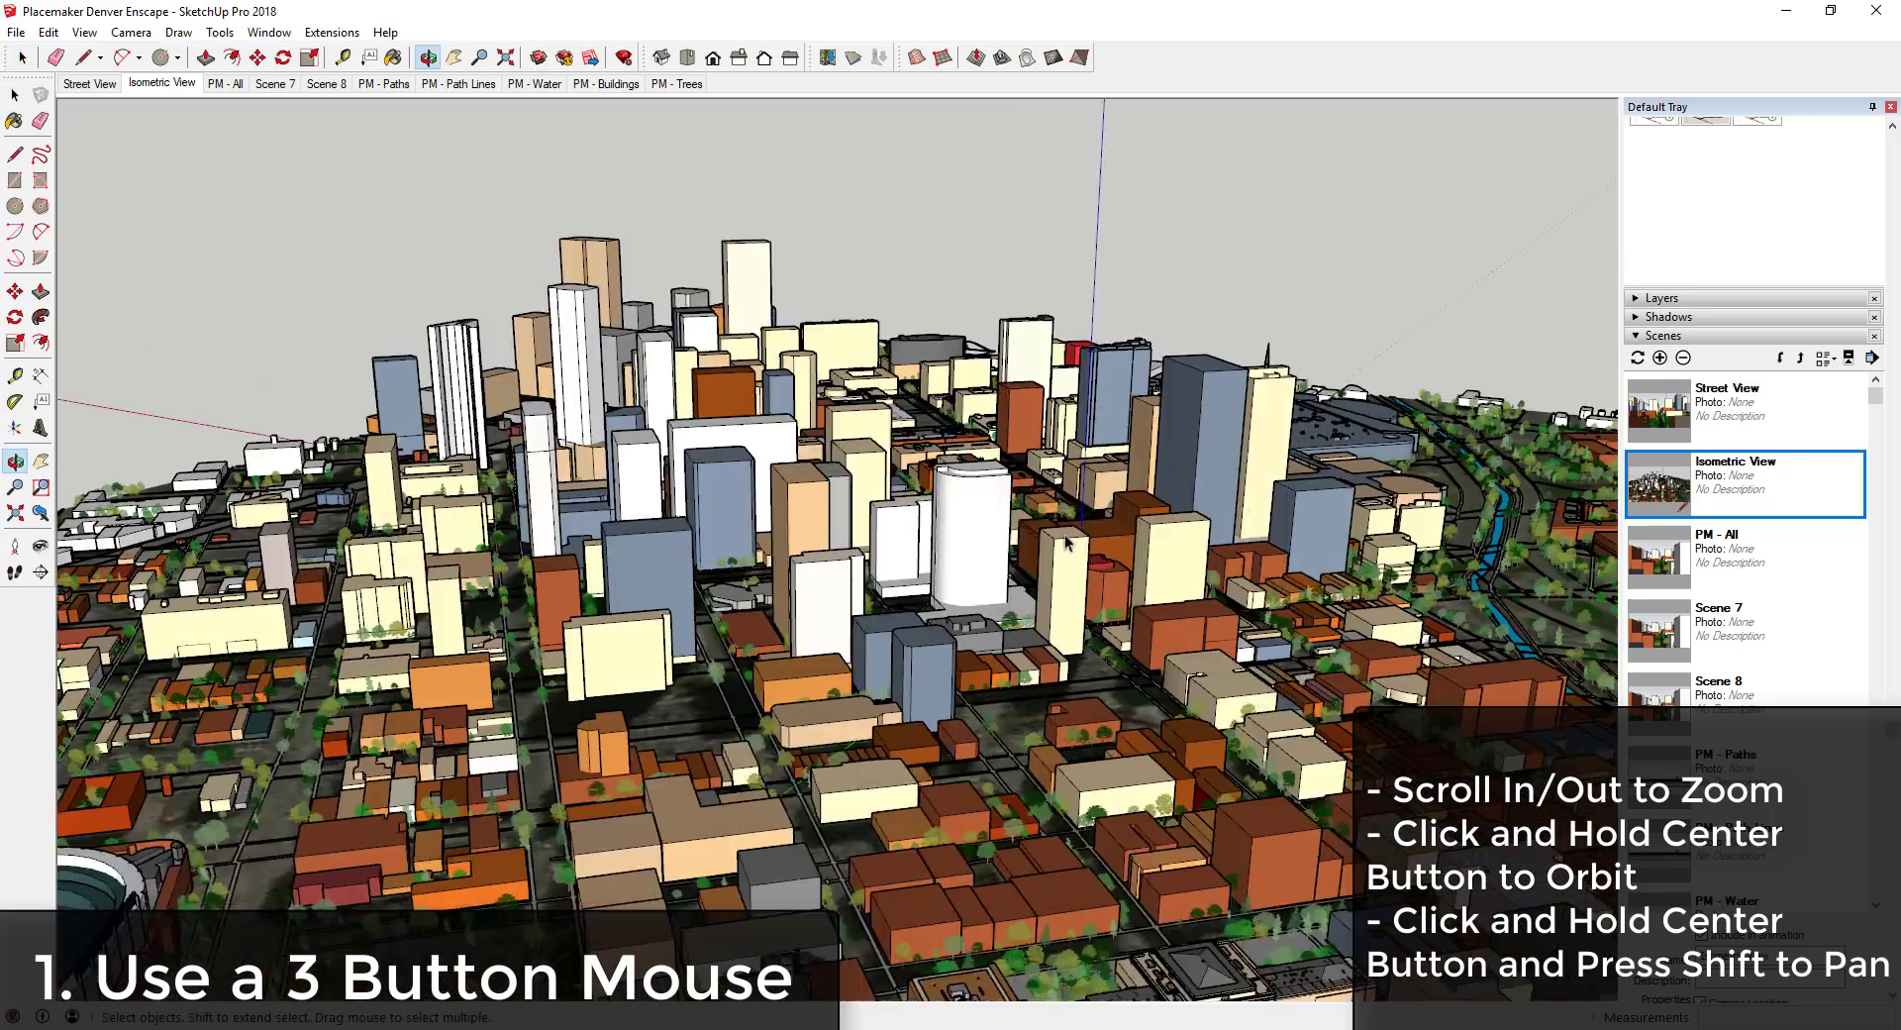
scroll(1158, 508, "down", 5)
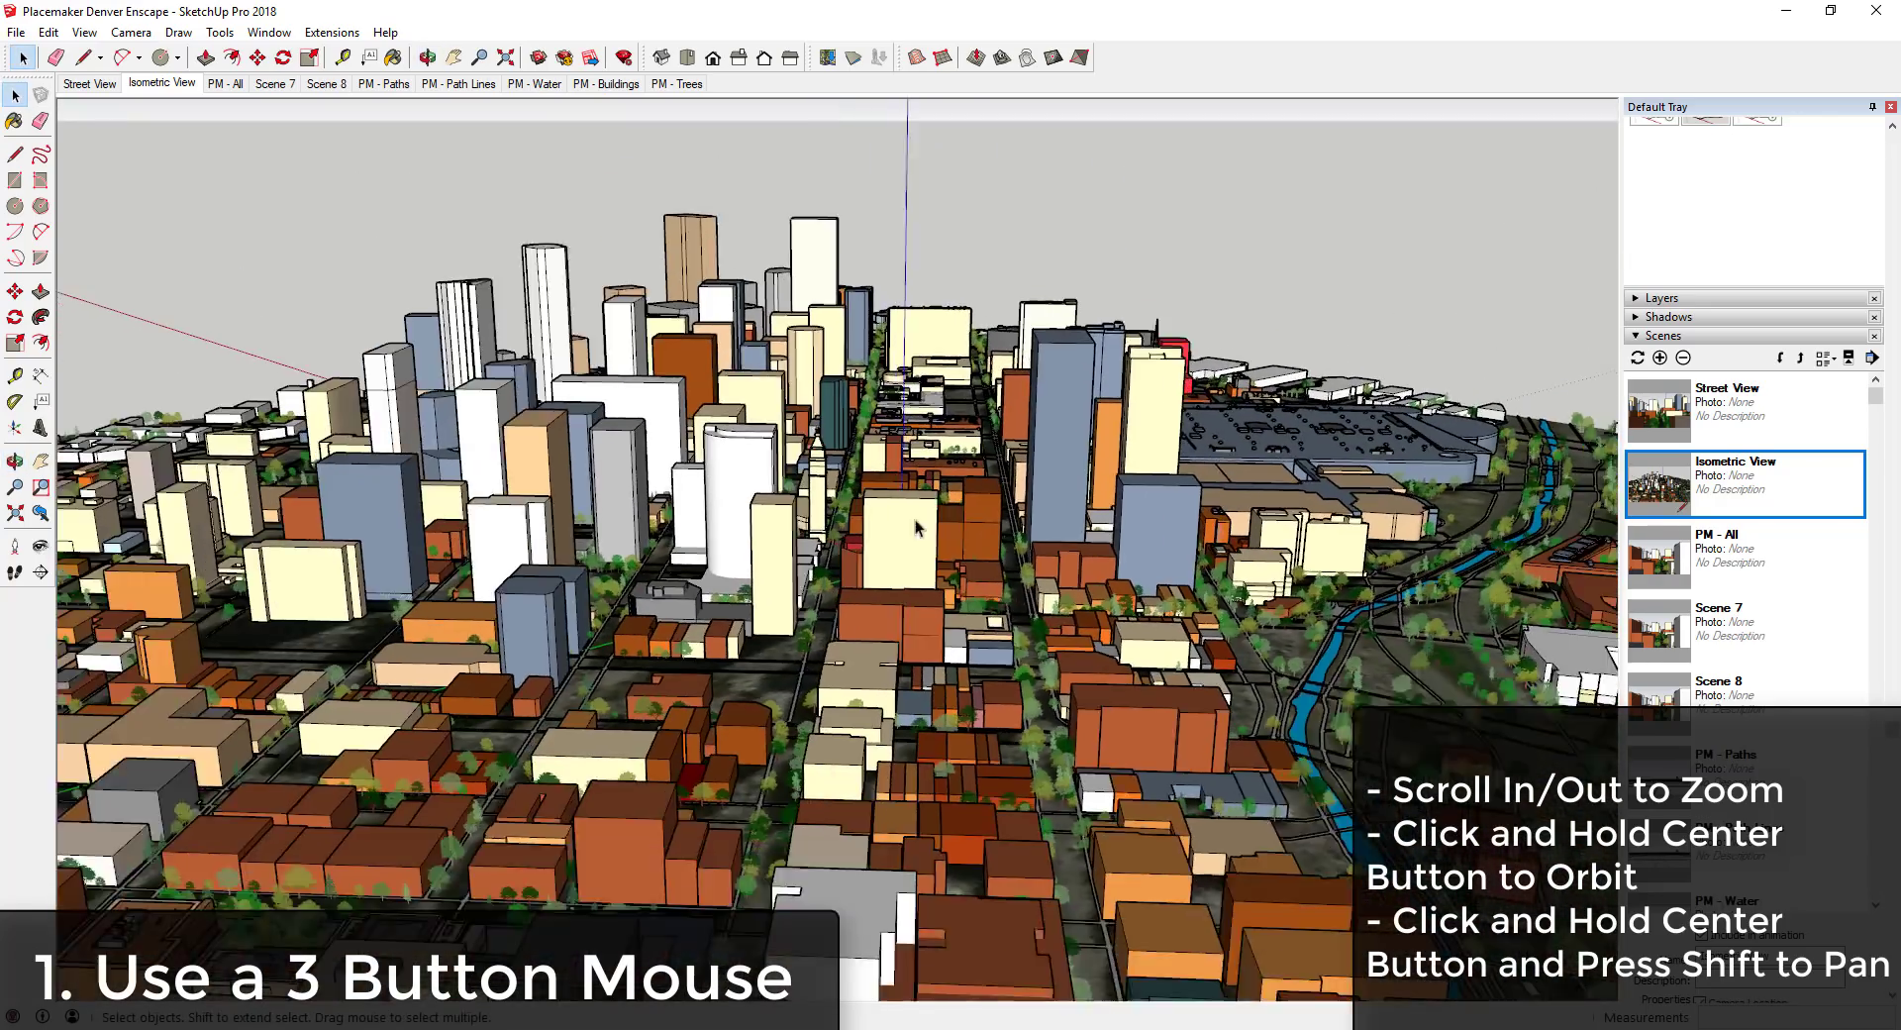
scroll(965, 525, "down", 4)
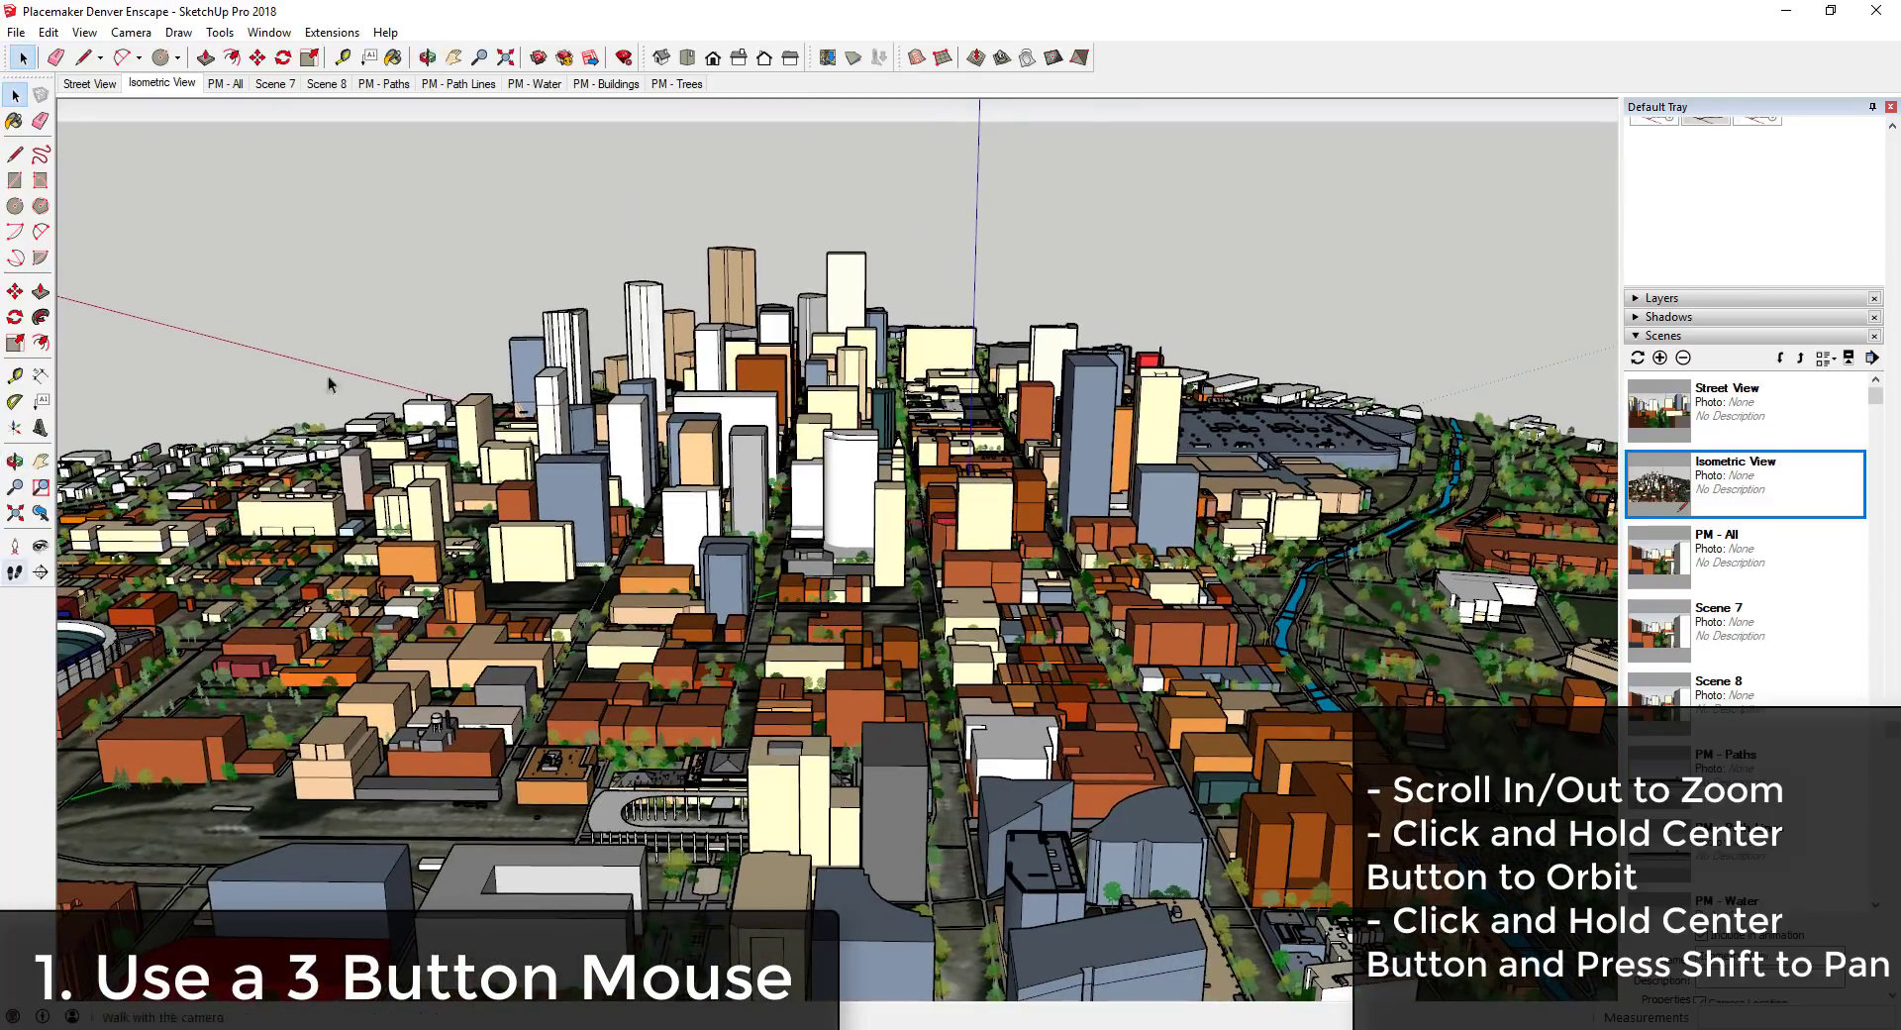
View the city's buildings closer with the Zoom tool and shift the view across them with the Pan tool.
left_click(15, 486)
left_click_drag(673, 533, 393, 477)
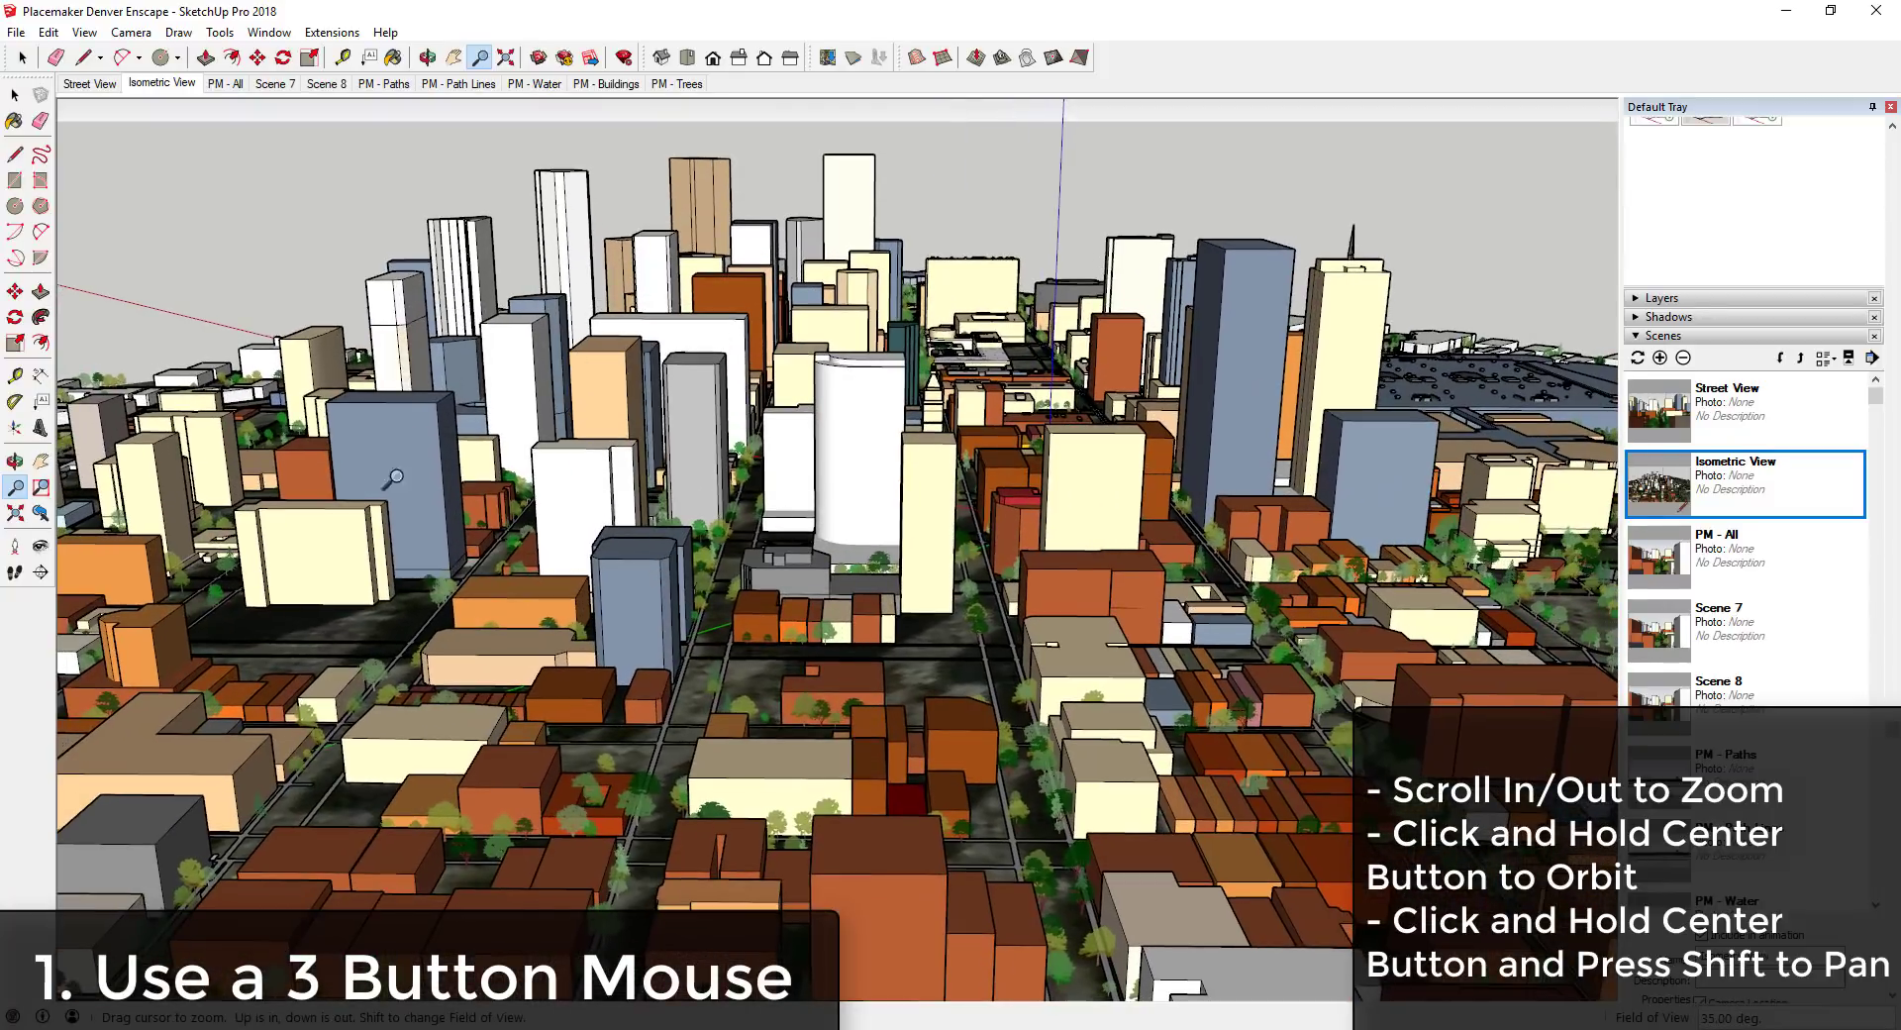
left_click(40, 460)
left_click_drag(1147, 522, 967, 481)
scroll(963, 465, "down", 2)
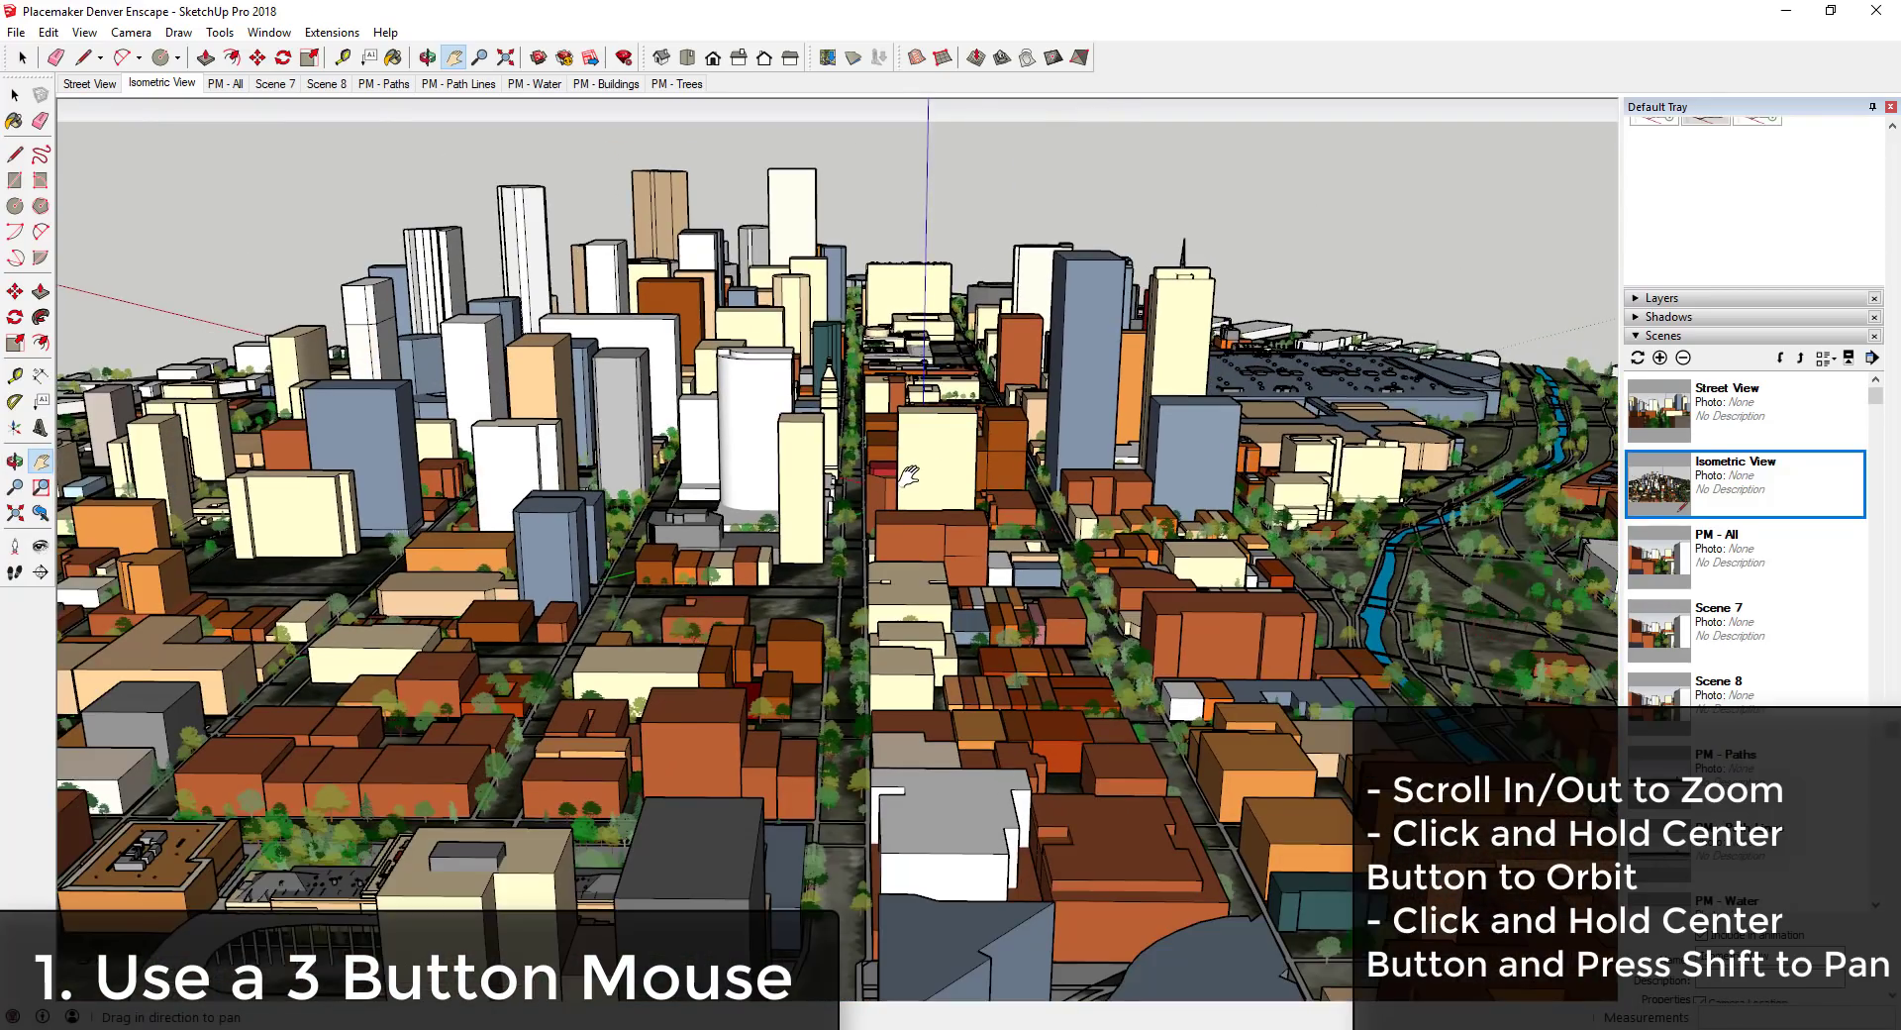
Return to the Select tool and inspect the city model from street-block close-ups to a wide overview.
key("space")
mouse_move(954, 433)
middle_mouse_down()
mouse_move(956, 412)
mouse_move(920, 420)
middle_mouse_up()
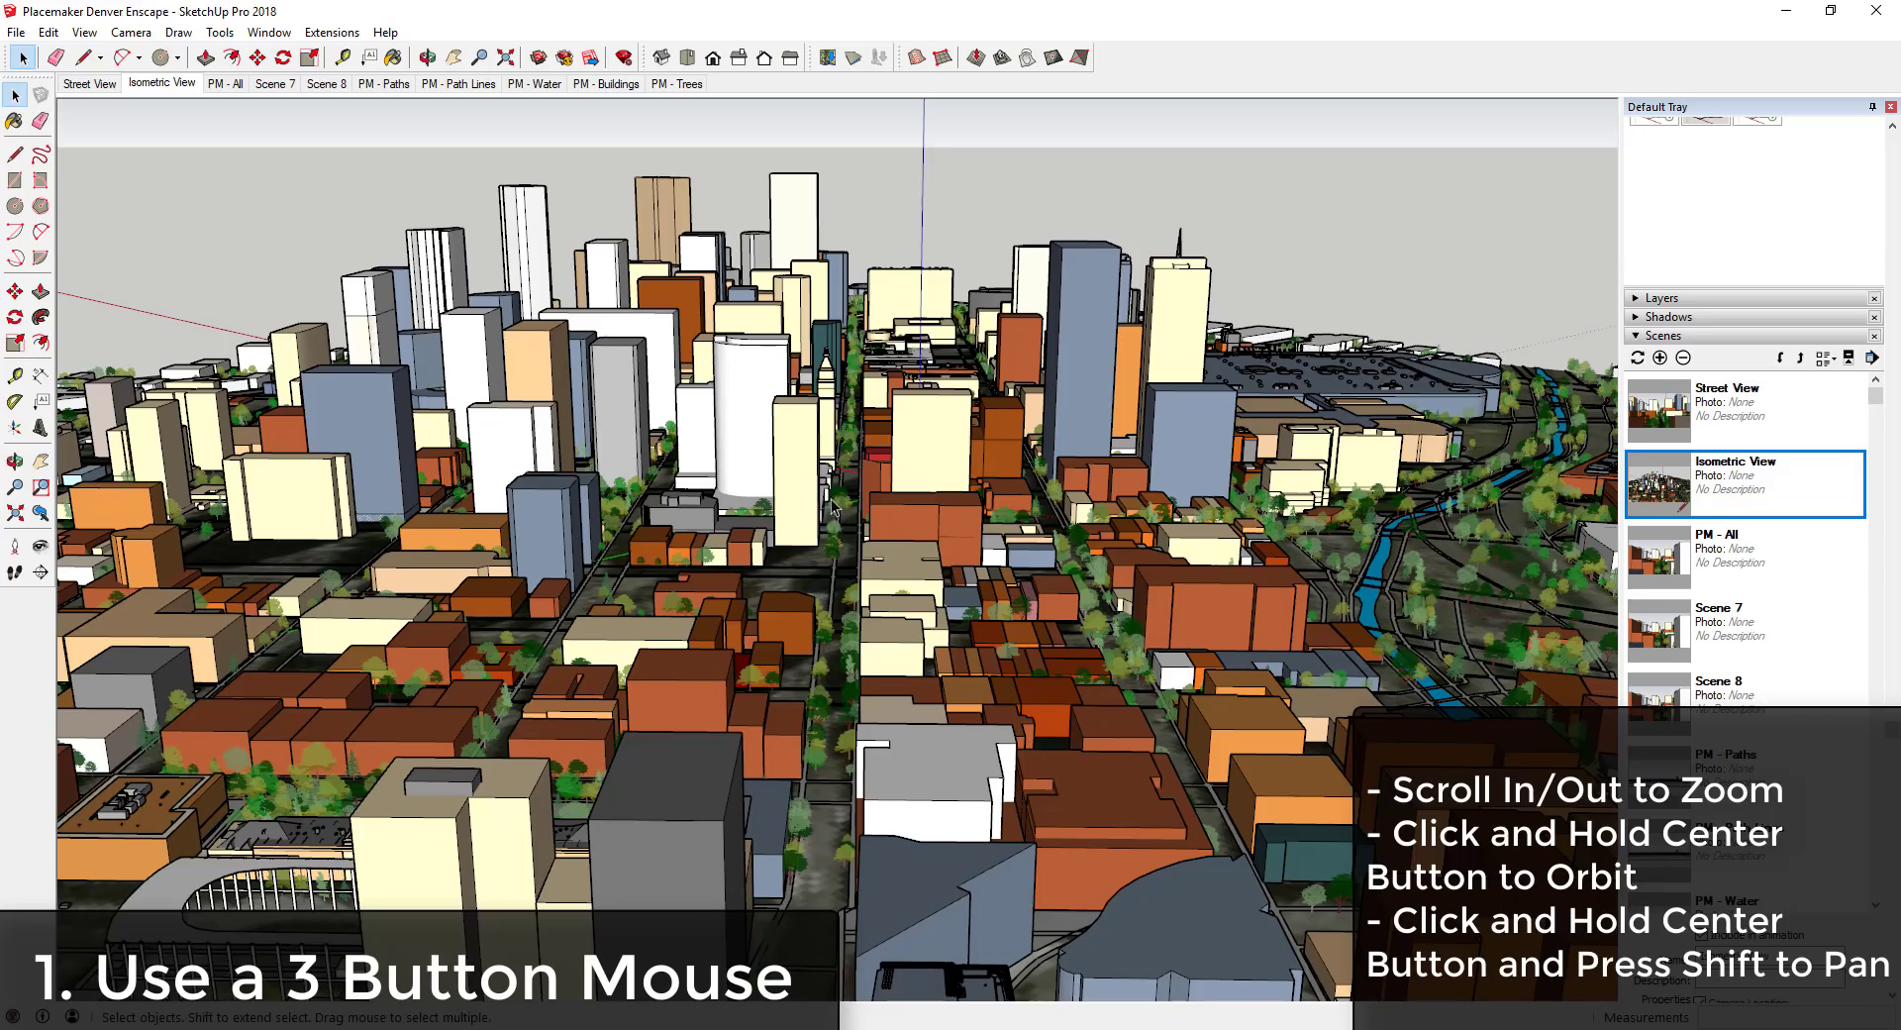
scroll(844, 501, "up", 5)
scroll(845, 503, "down", 3)
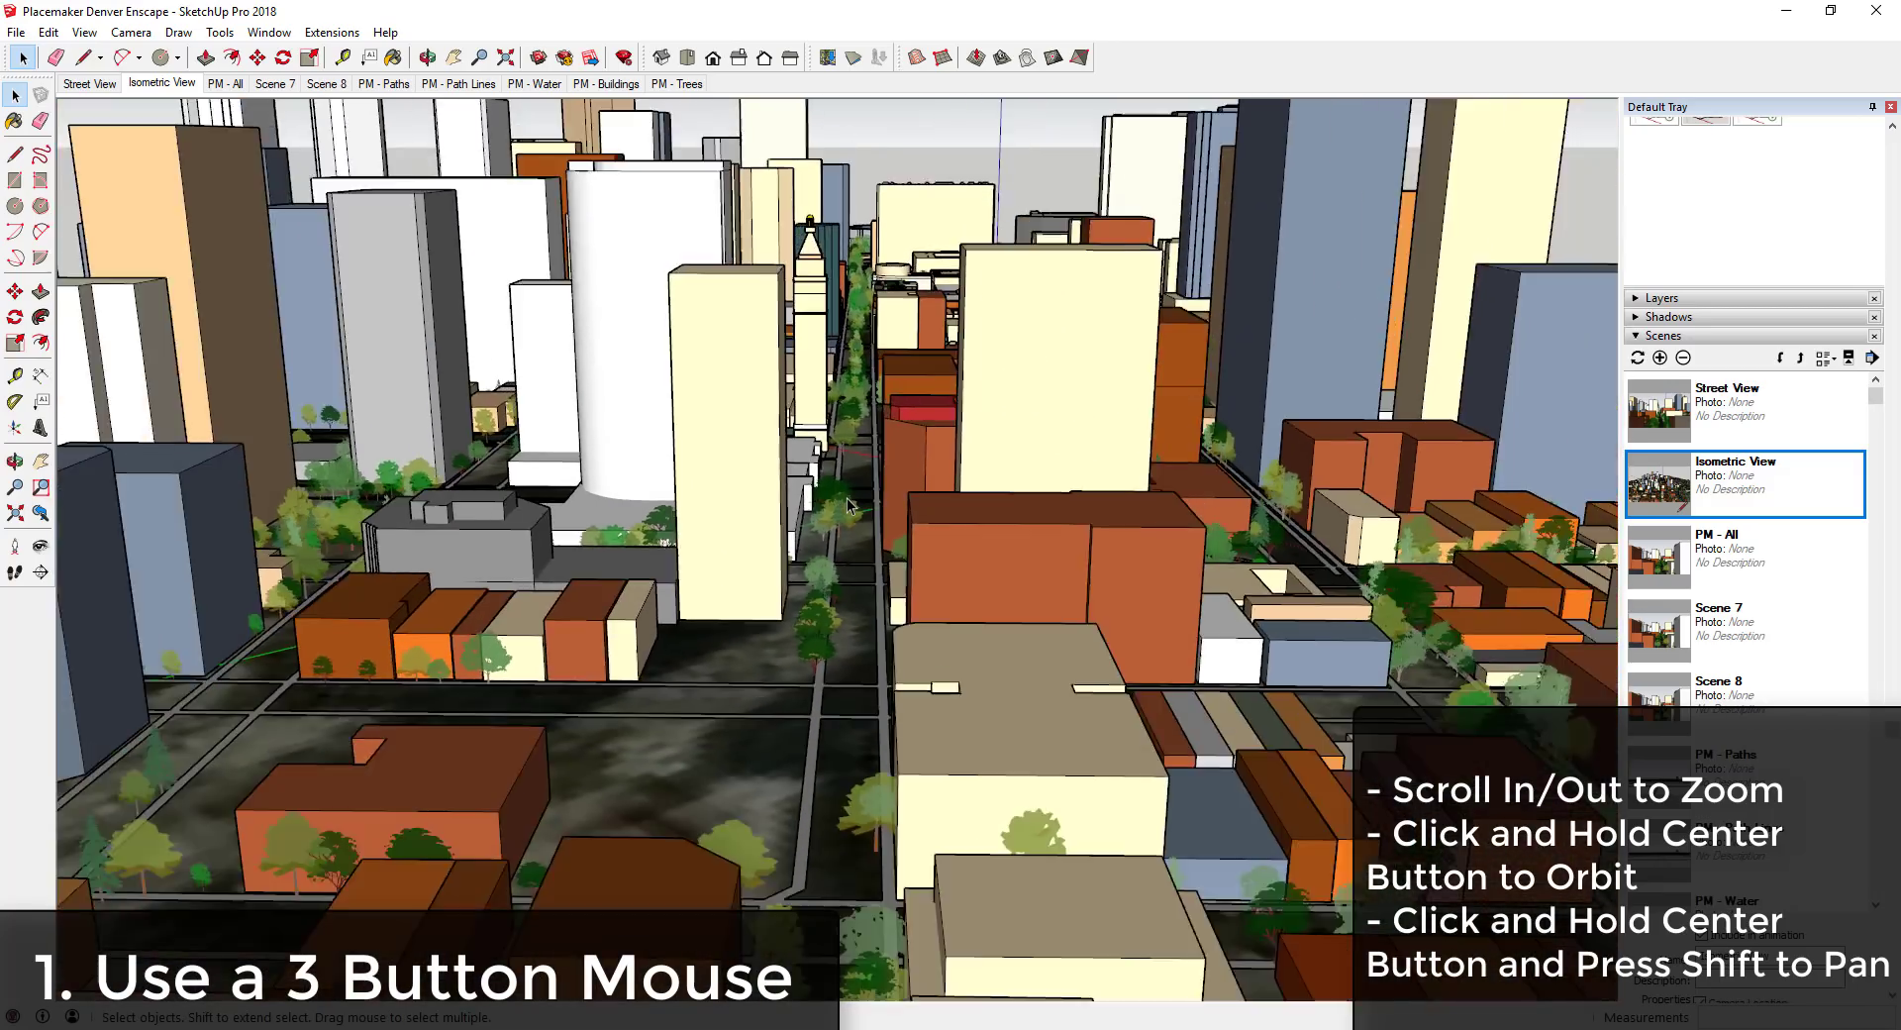
scroll(843, 501, "down", 6)
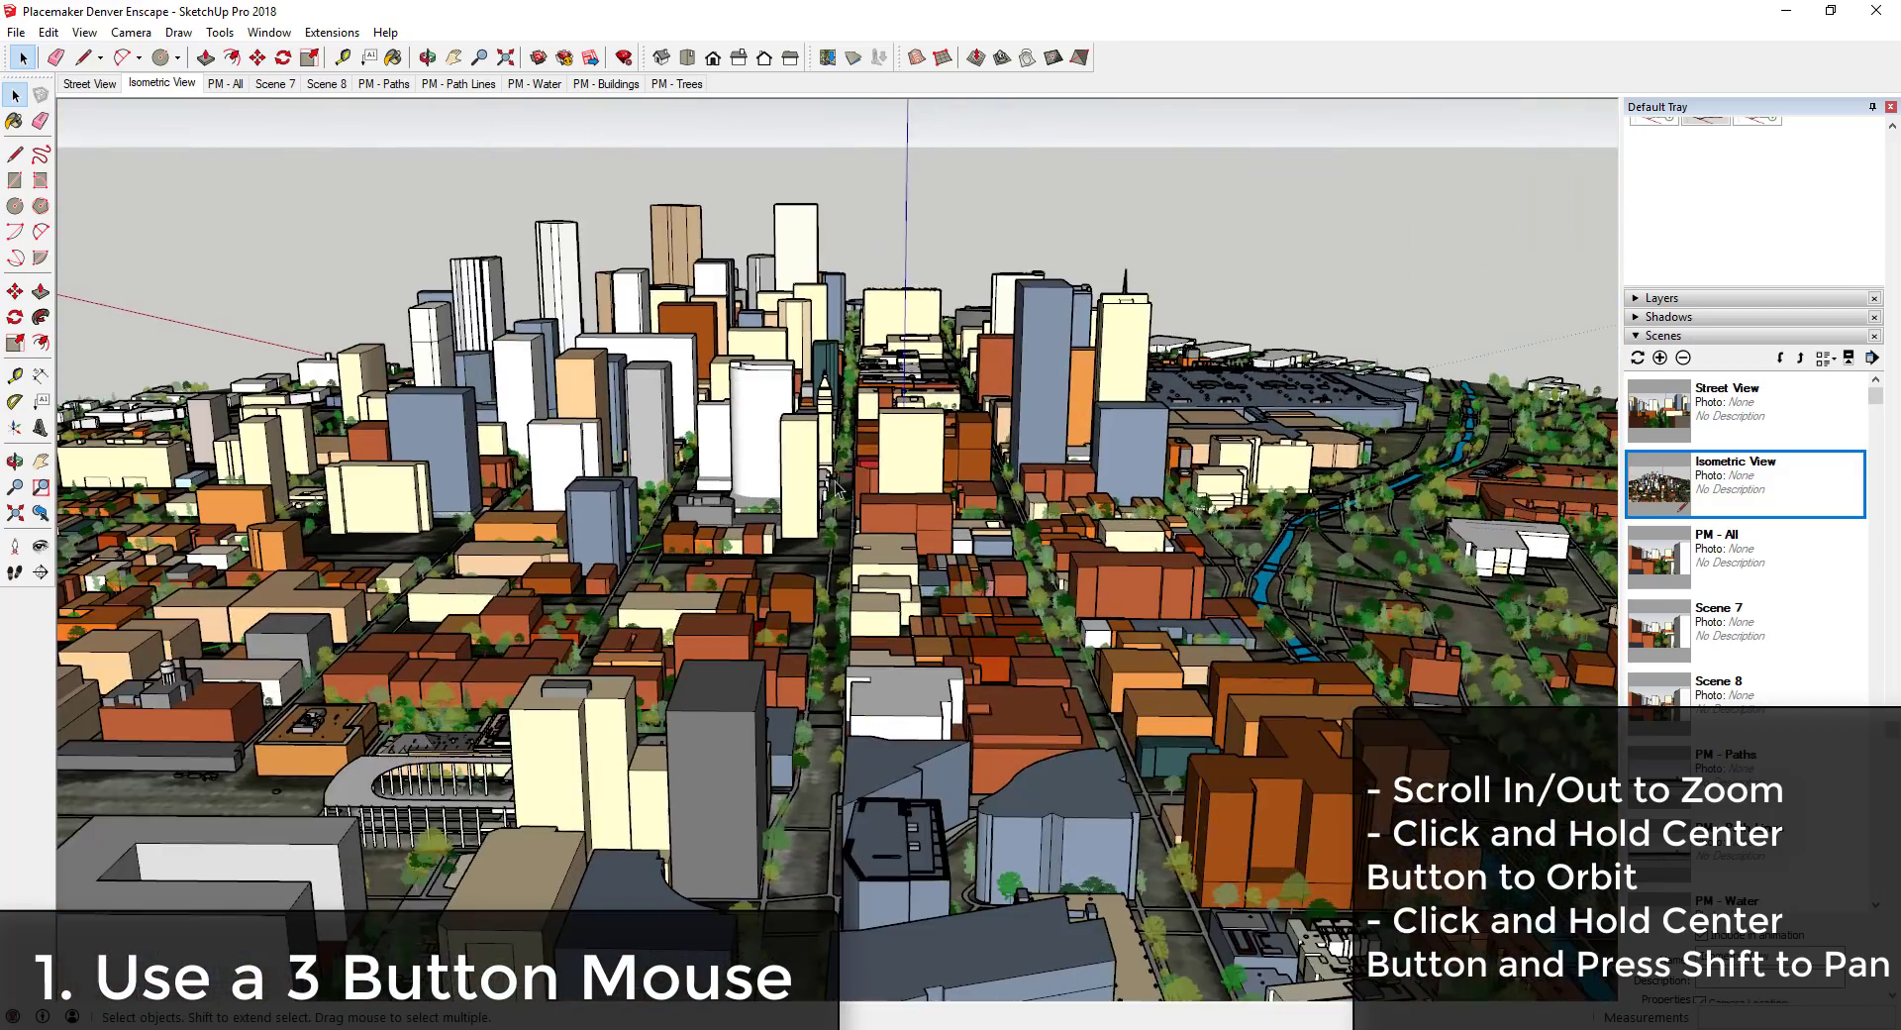
middle_click_drag(843, 501, 1022, 561)
scroll(1022, 562, "up", 3)
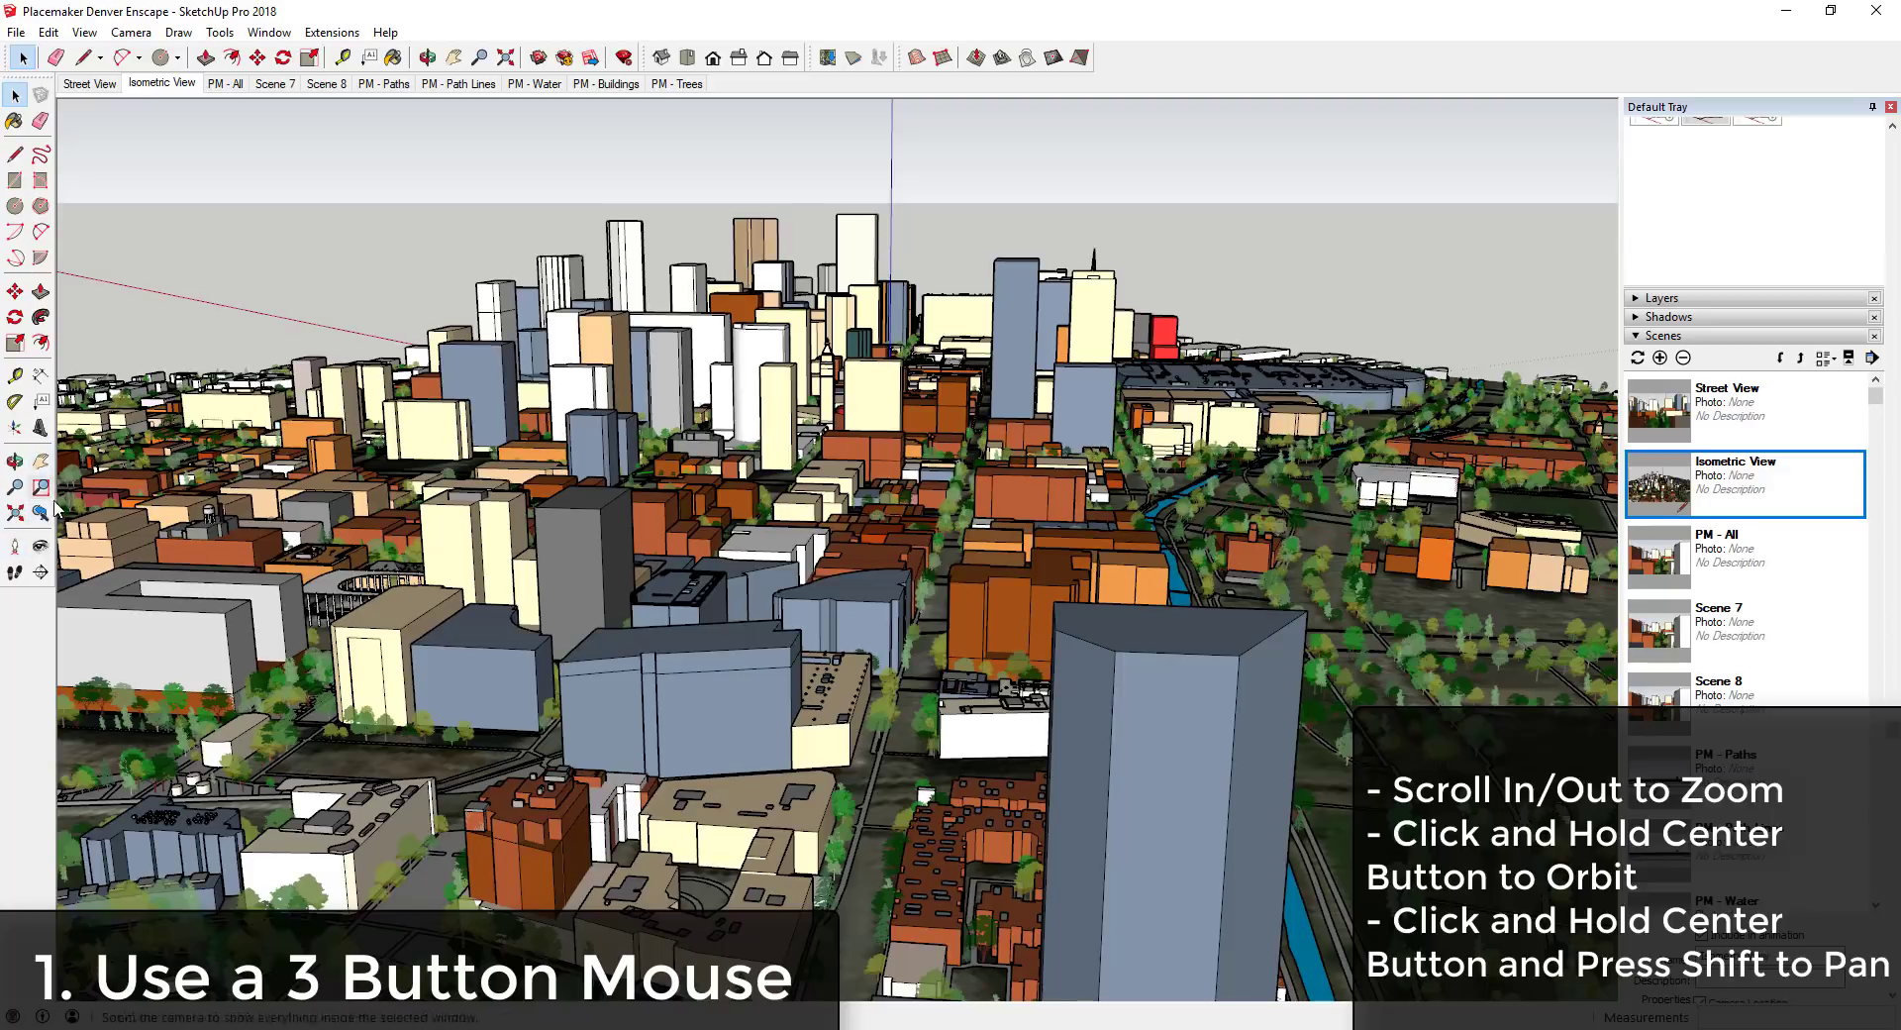
middle_click_drag(781, 620, 882, 608)
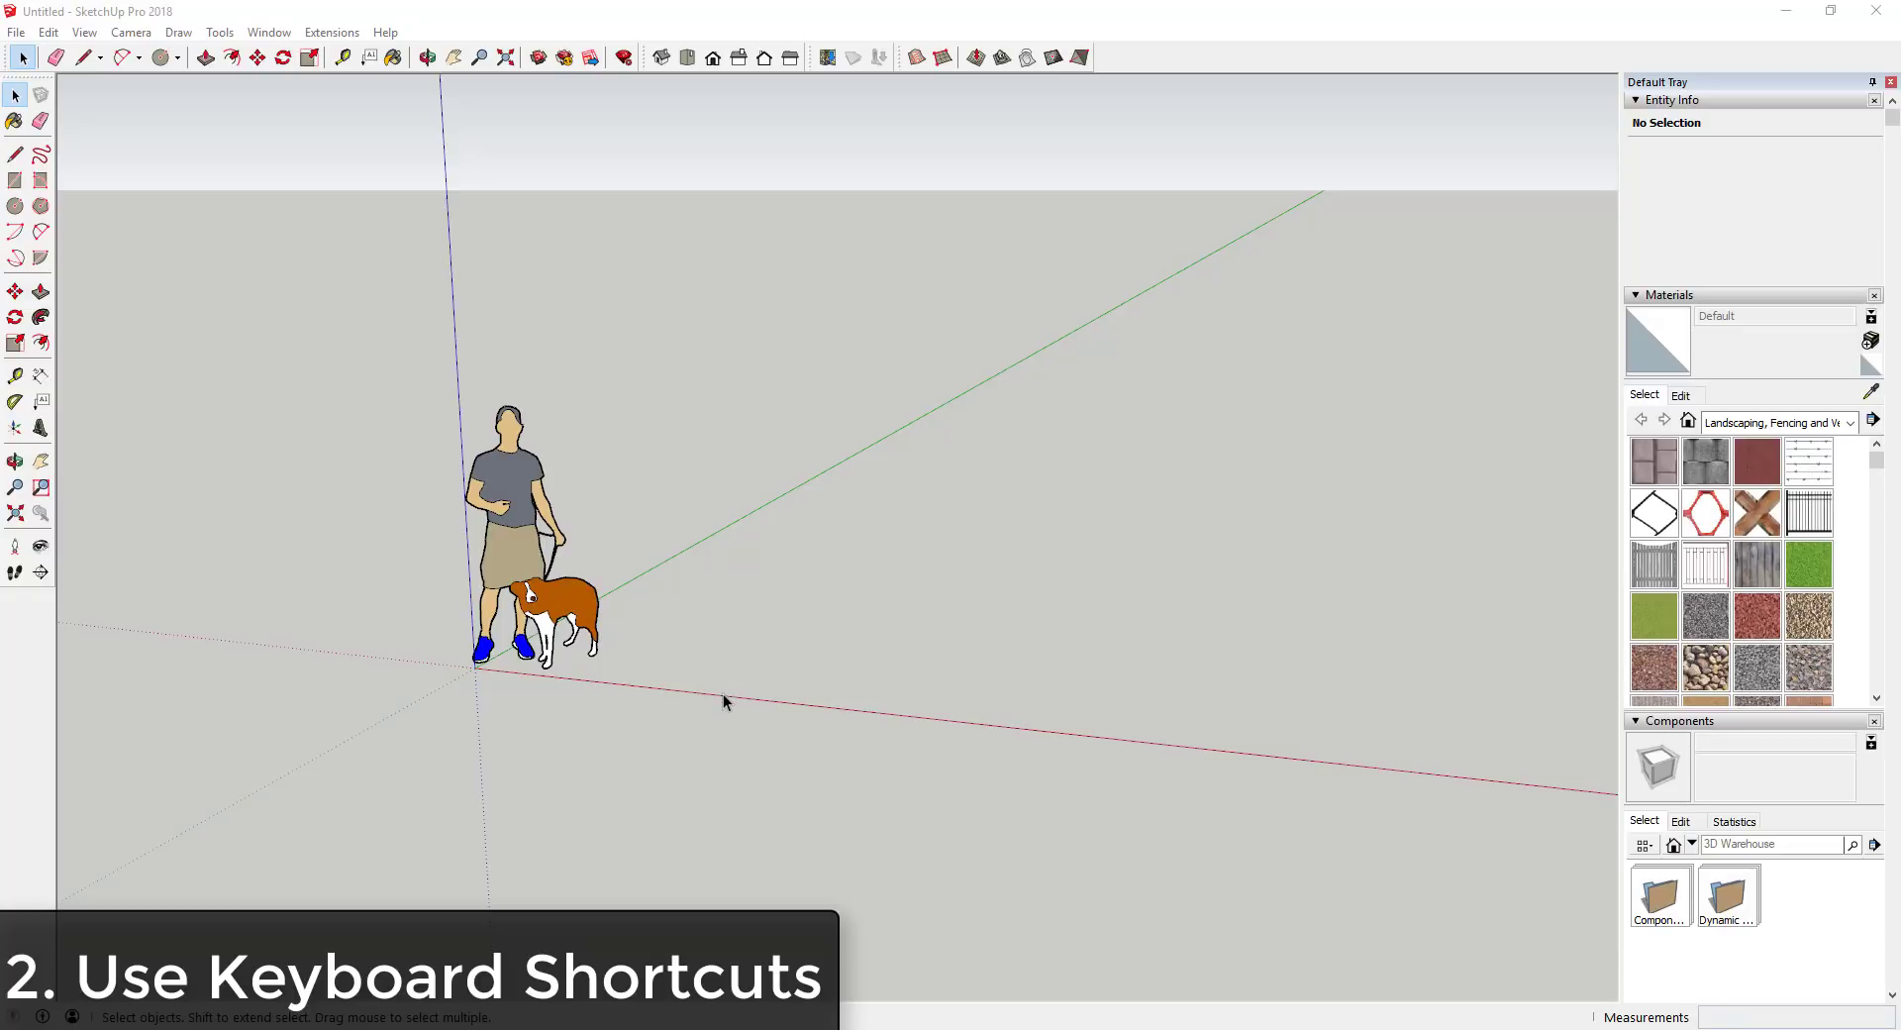
In the empty model, collapse the Materials section and draw a ground rectangle about 9' 2" by 12' beside the figure.
scroll(722, 693, "up", 1)
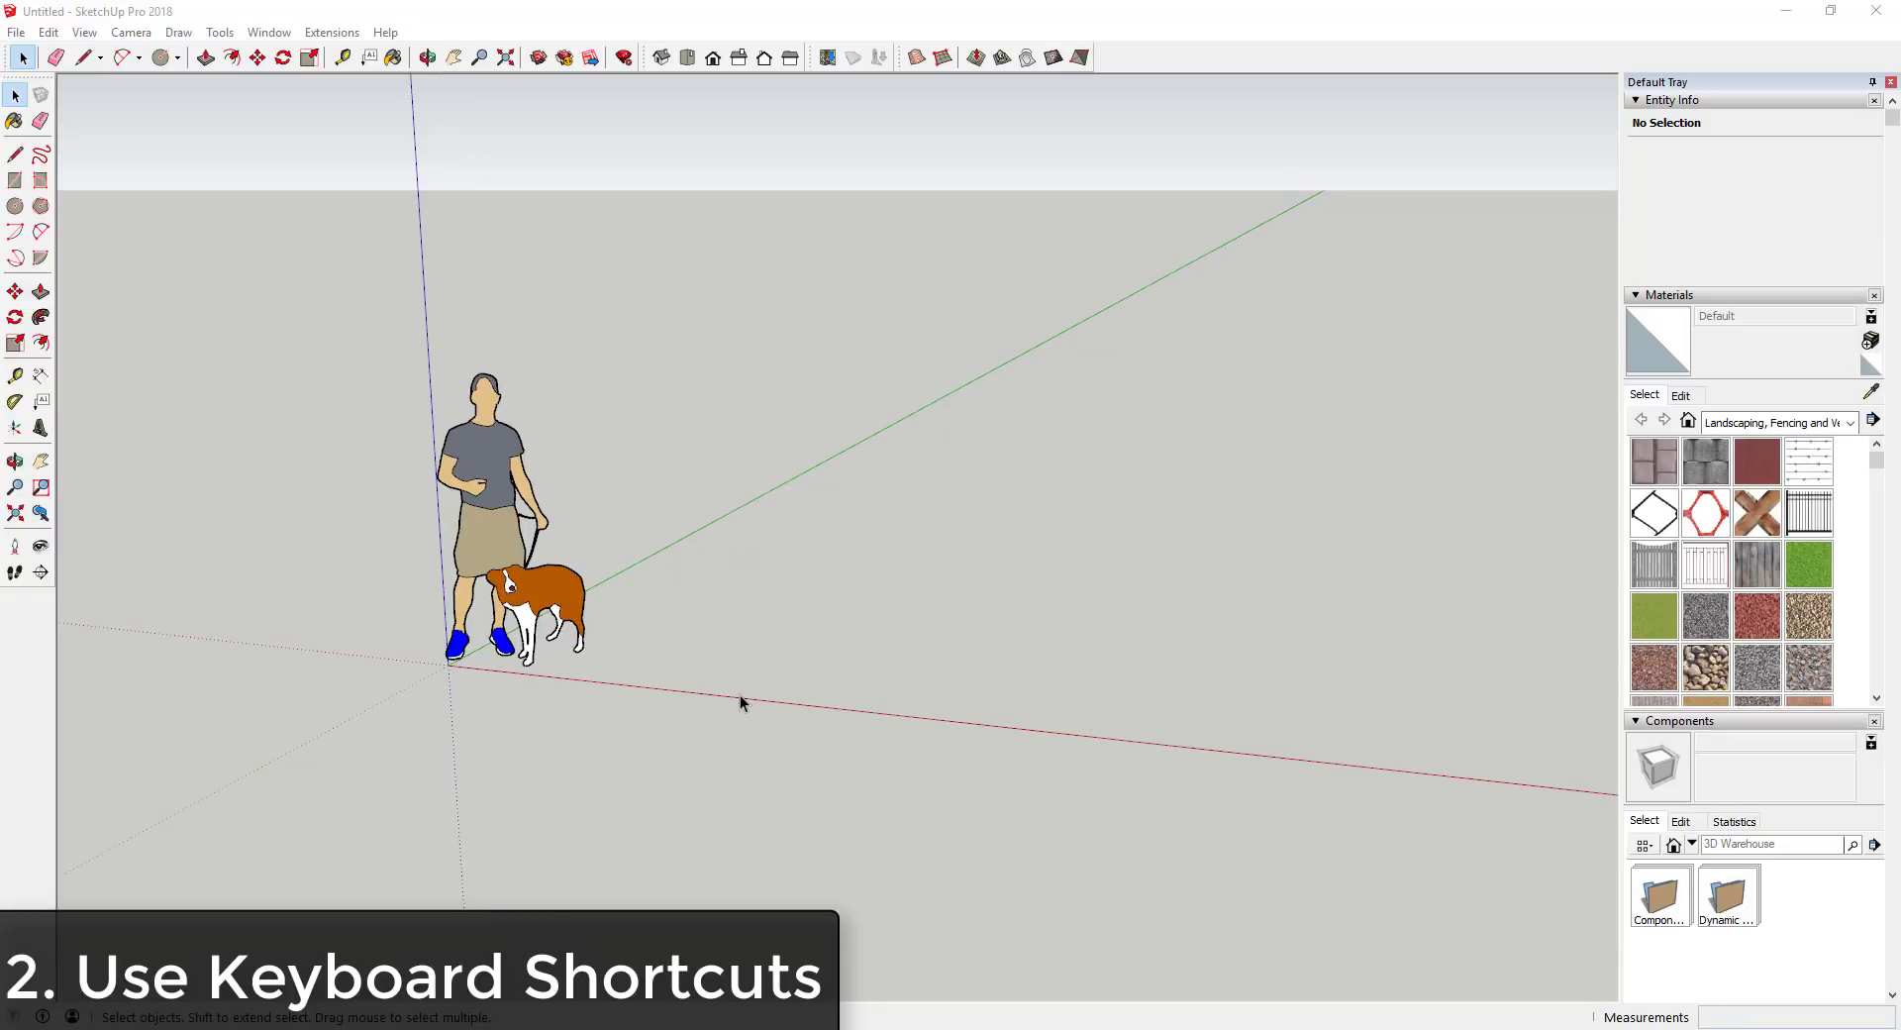
left_click(1635, 295)
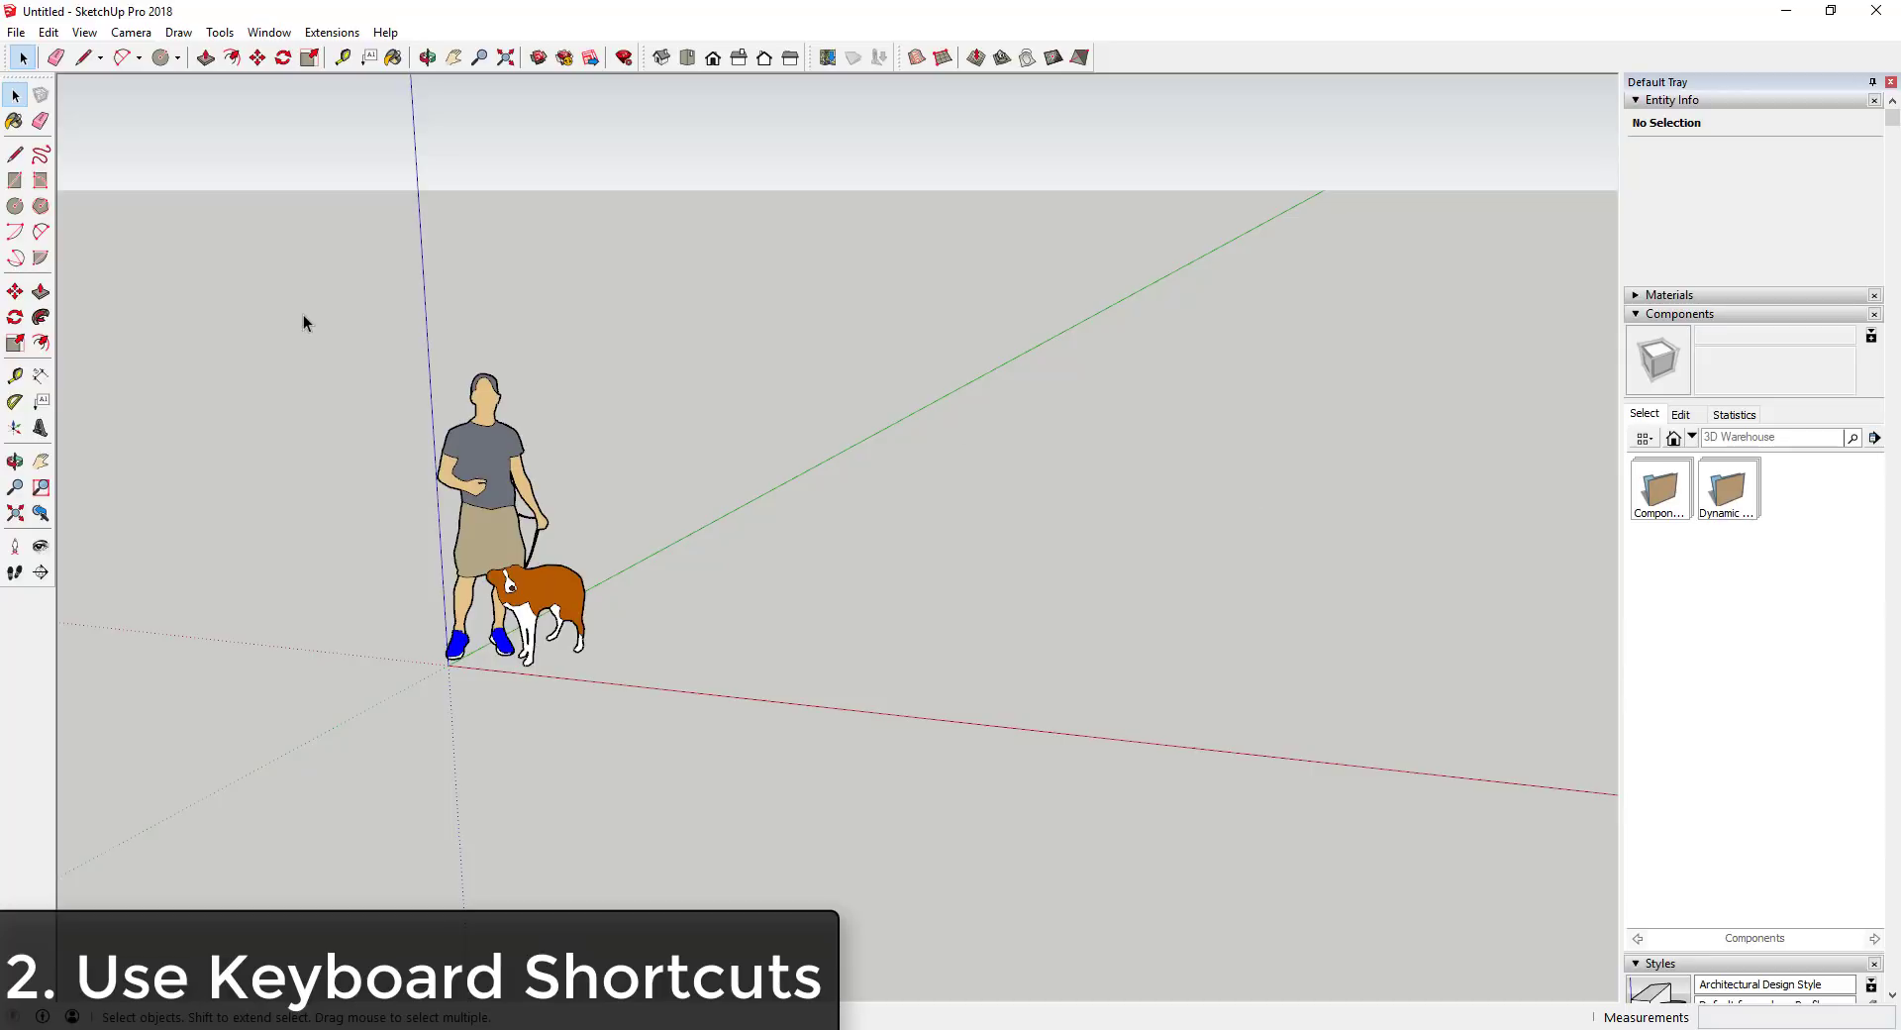
left_click(14, 182)
left_click(698, 662)
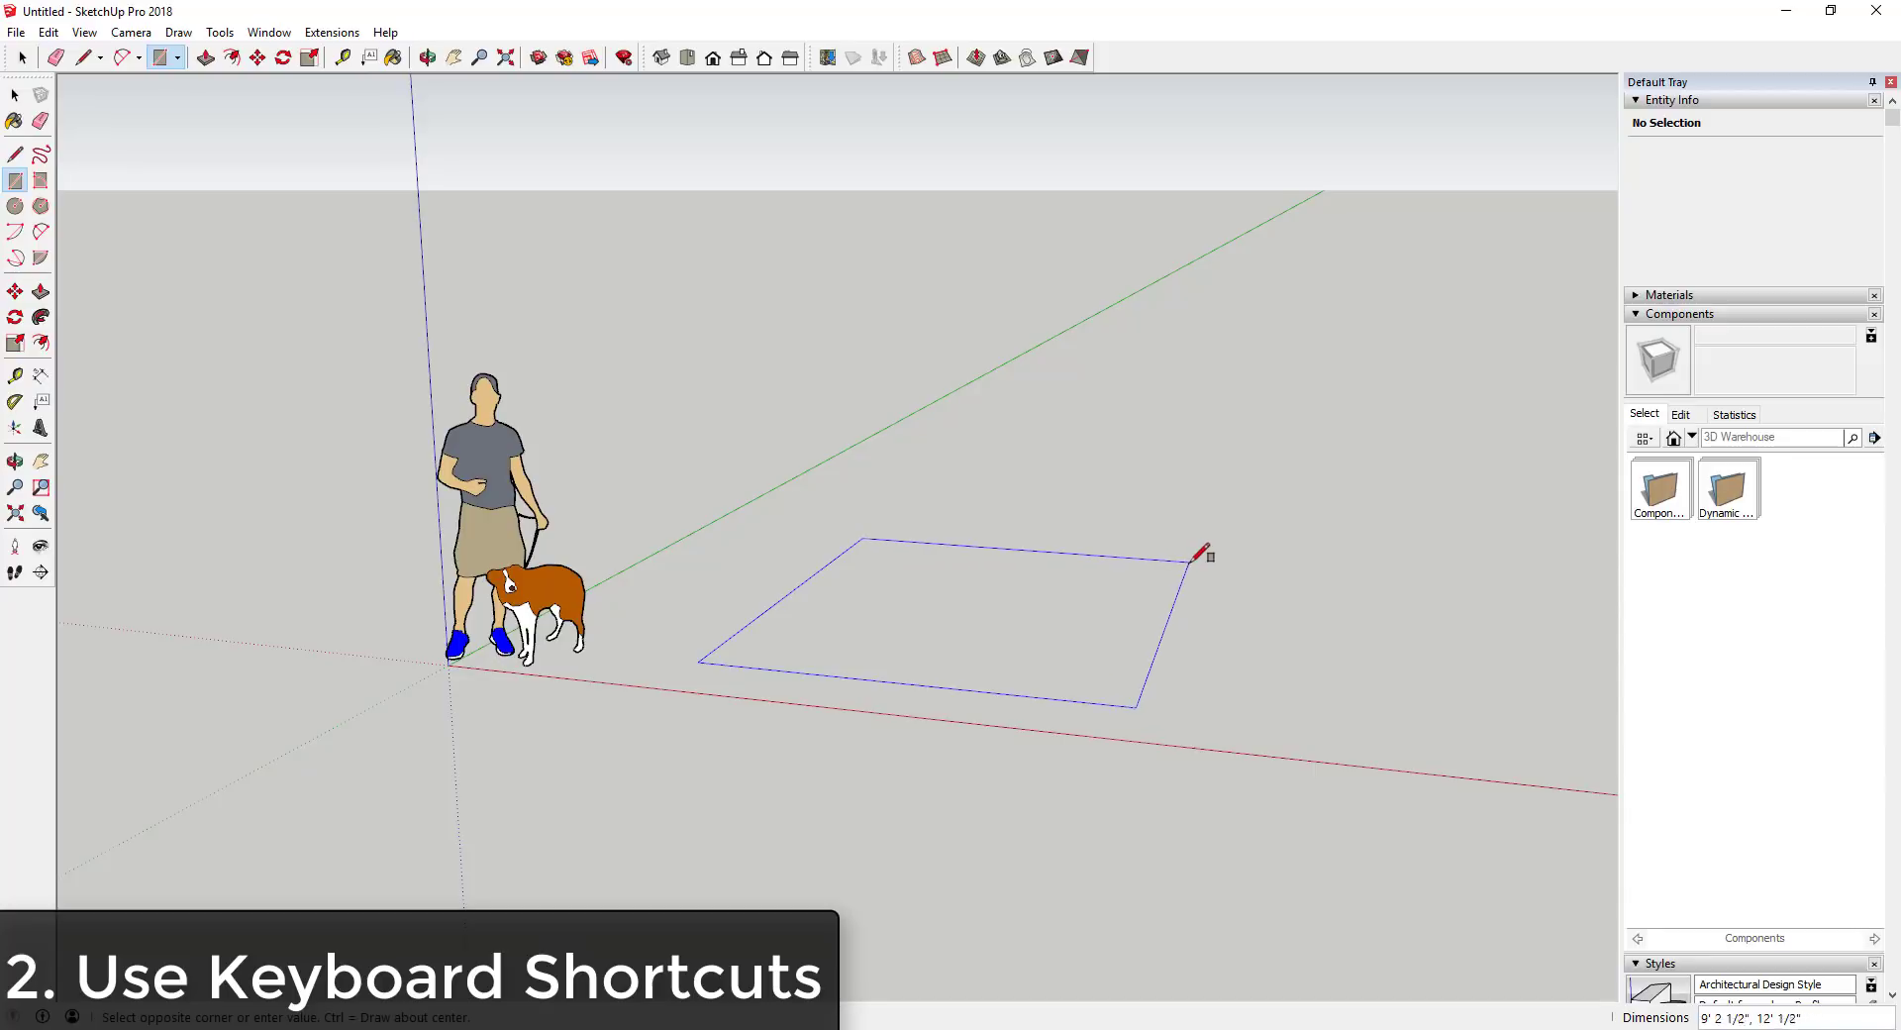
left_click(1191, 560)
Push/Pull the rectangle upward into a box about 6' 4" high.
key("p")
left_click(954, 641)
left_click(1010, 379)
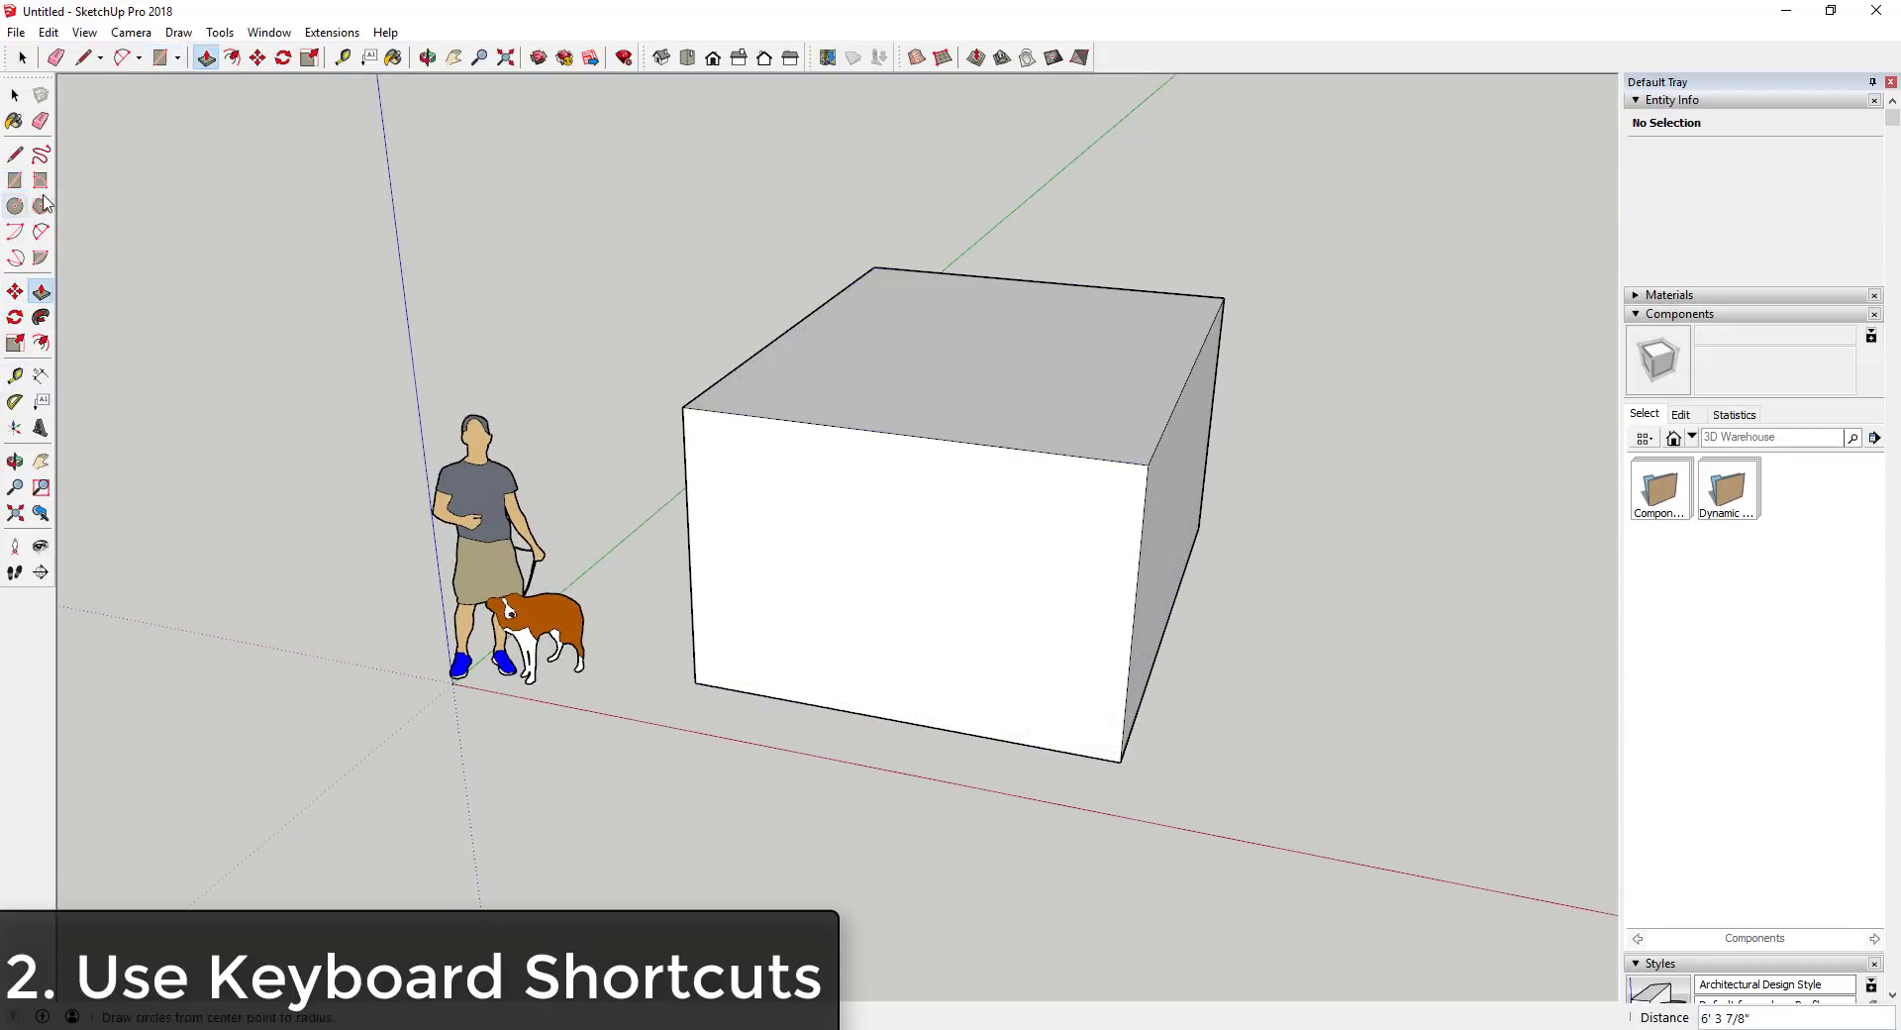
Offset the edges of the box's top face inward by 6 inches.
left_click(40, 342)
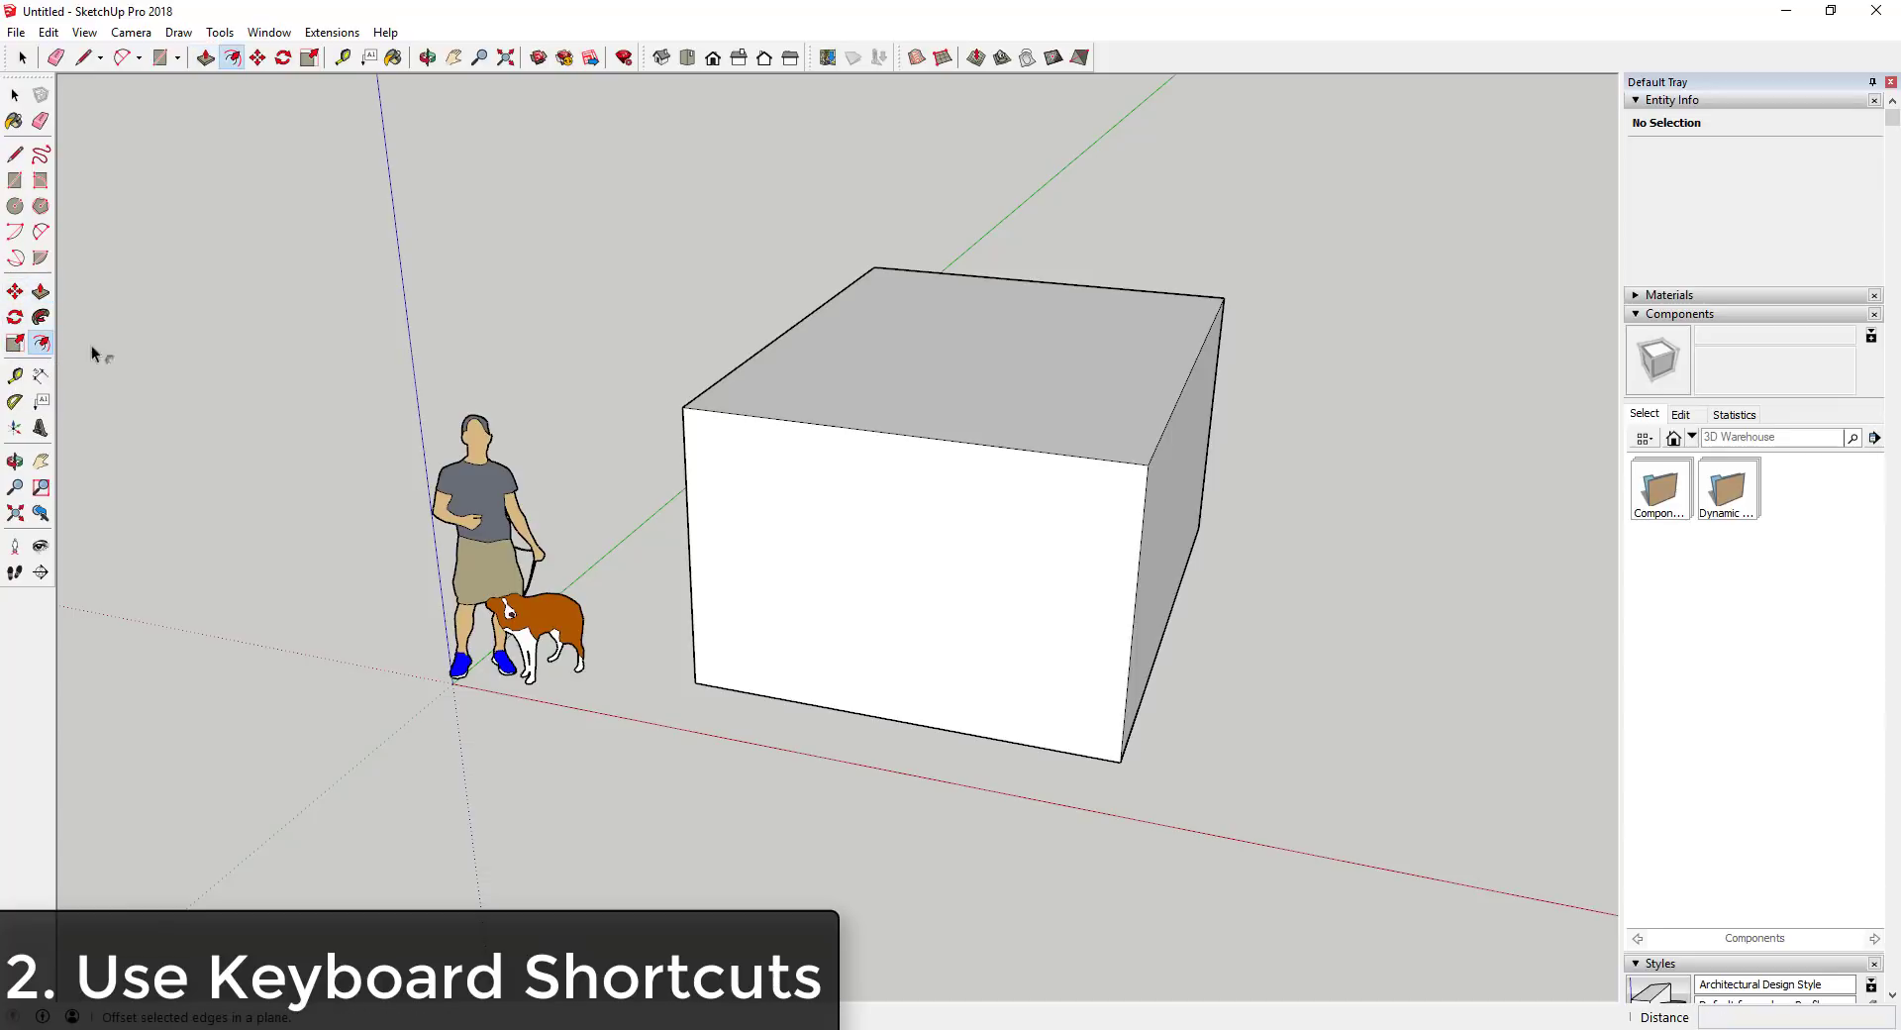
left_click(785, 368)
left_click(777, 360)
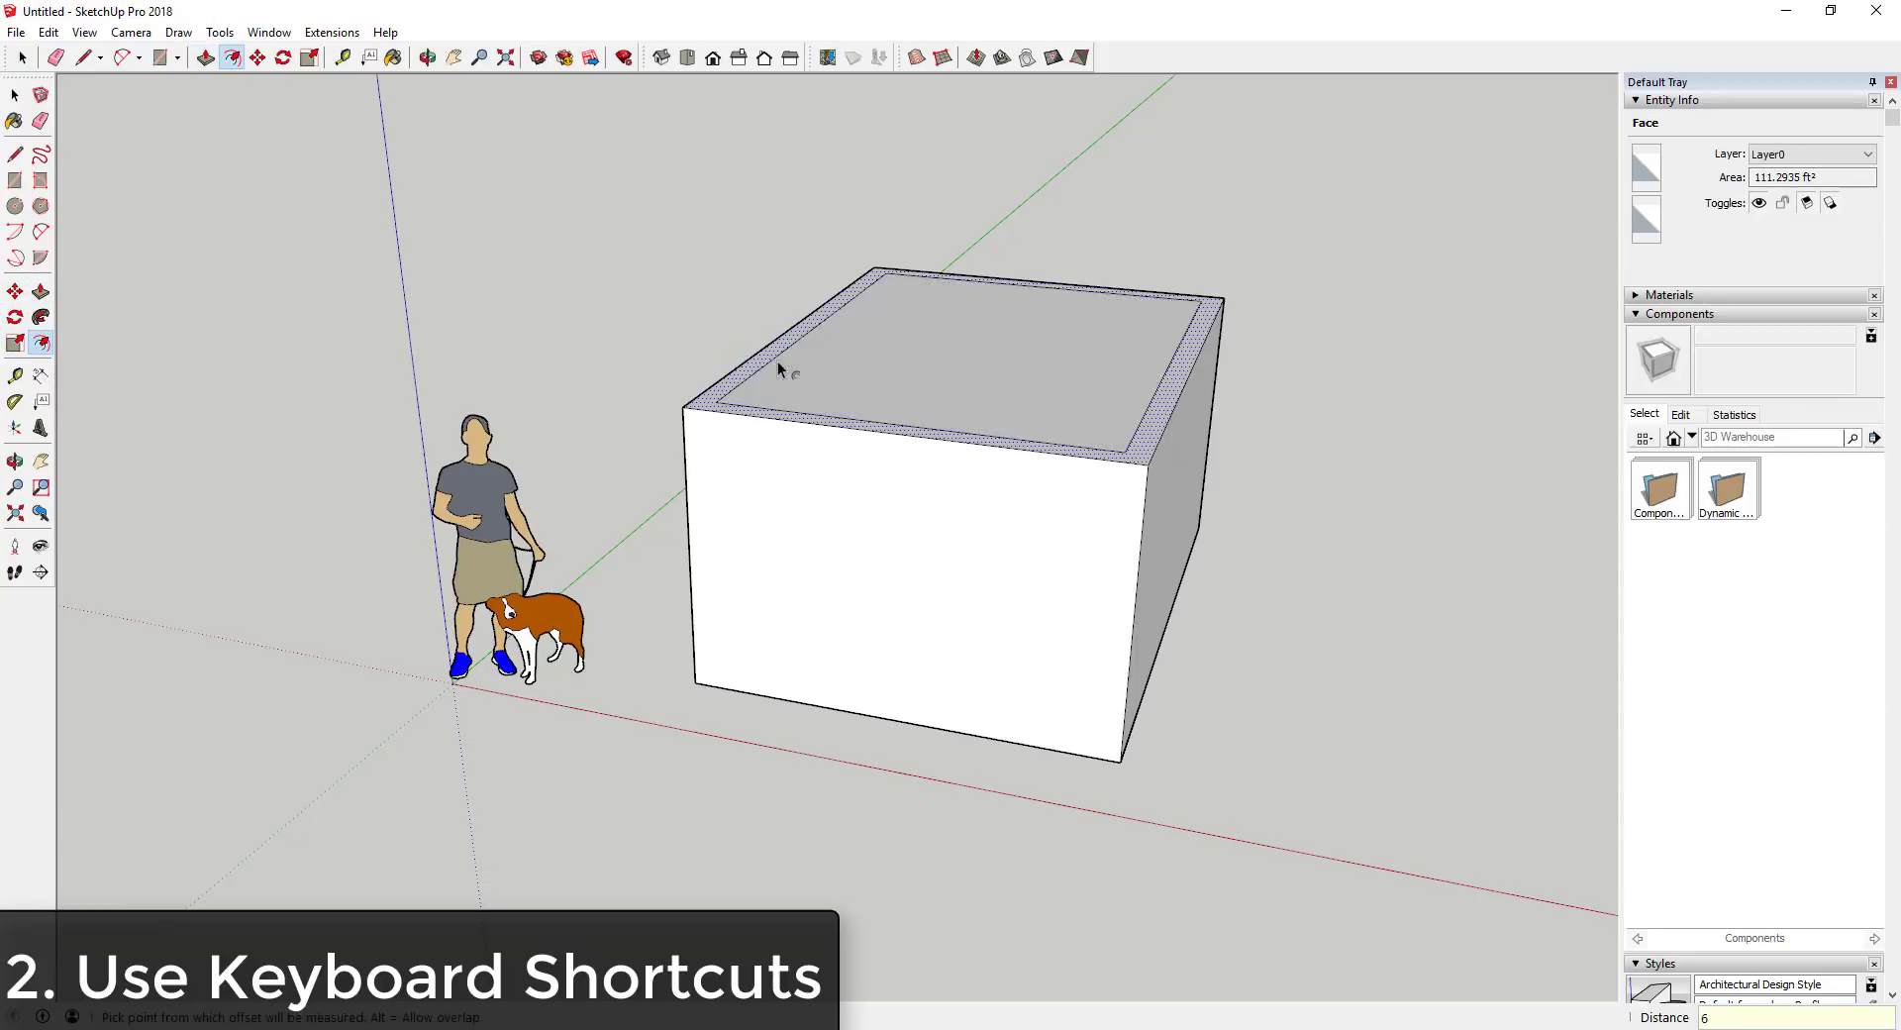
Push/Pull the inner top face down about 3' 2" to hollow out the box.
left_click(40, 291)
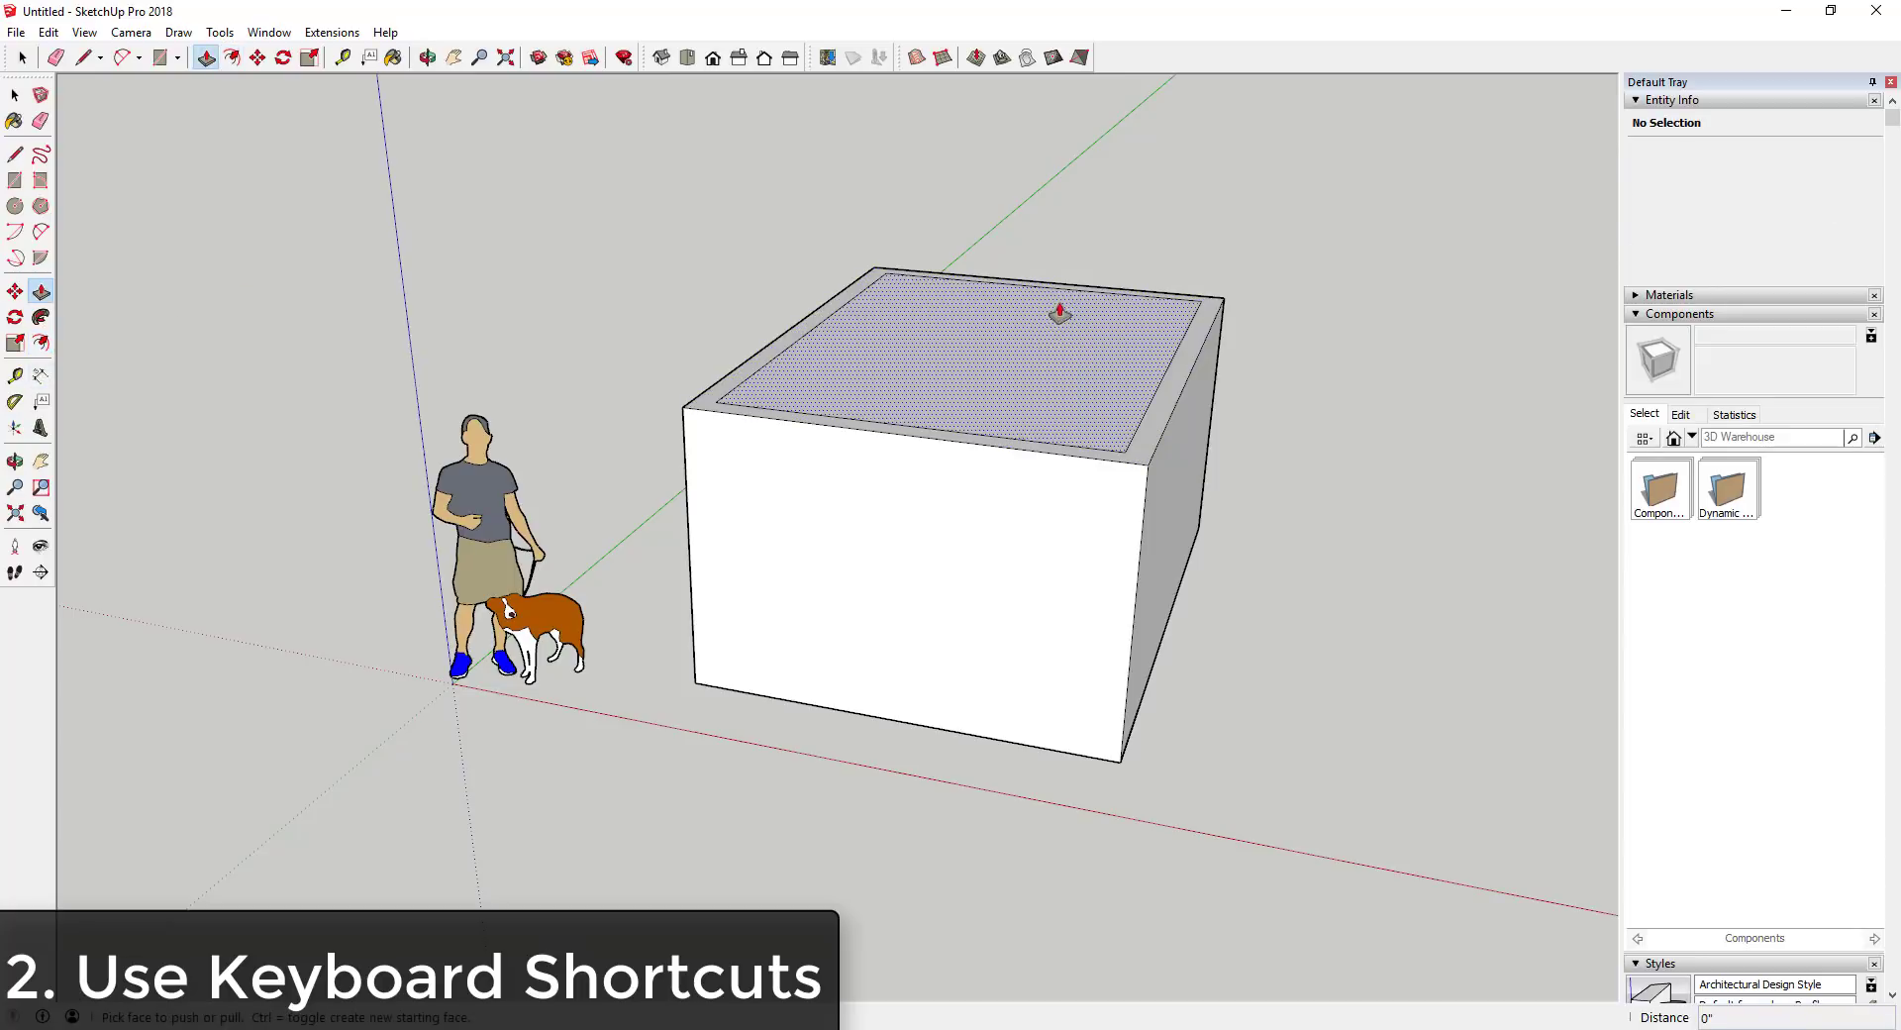
left_click_drag(1053, 315, 1129, 637)
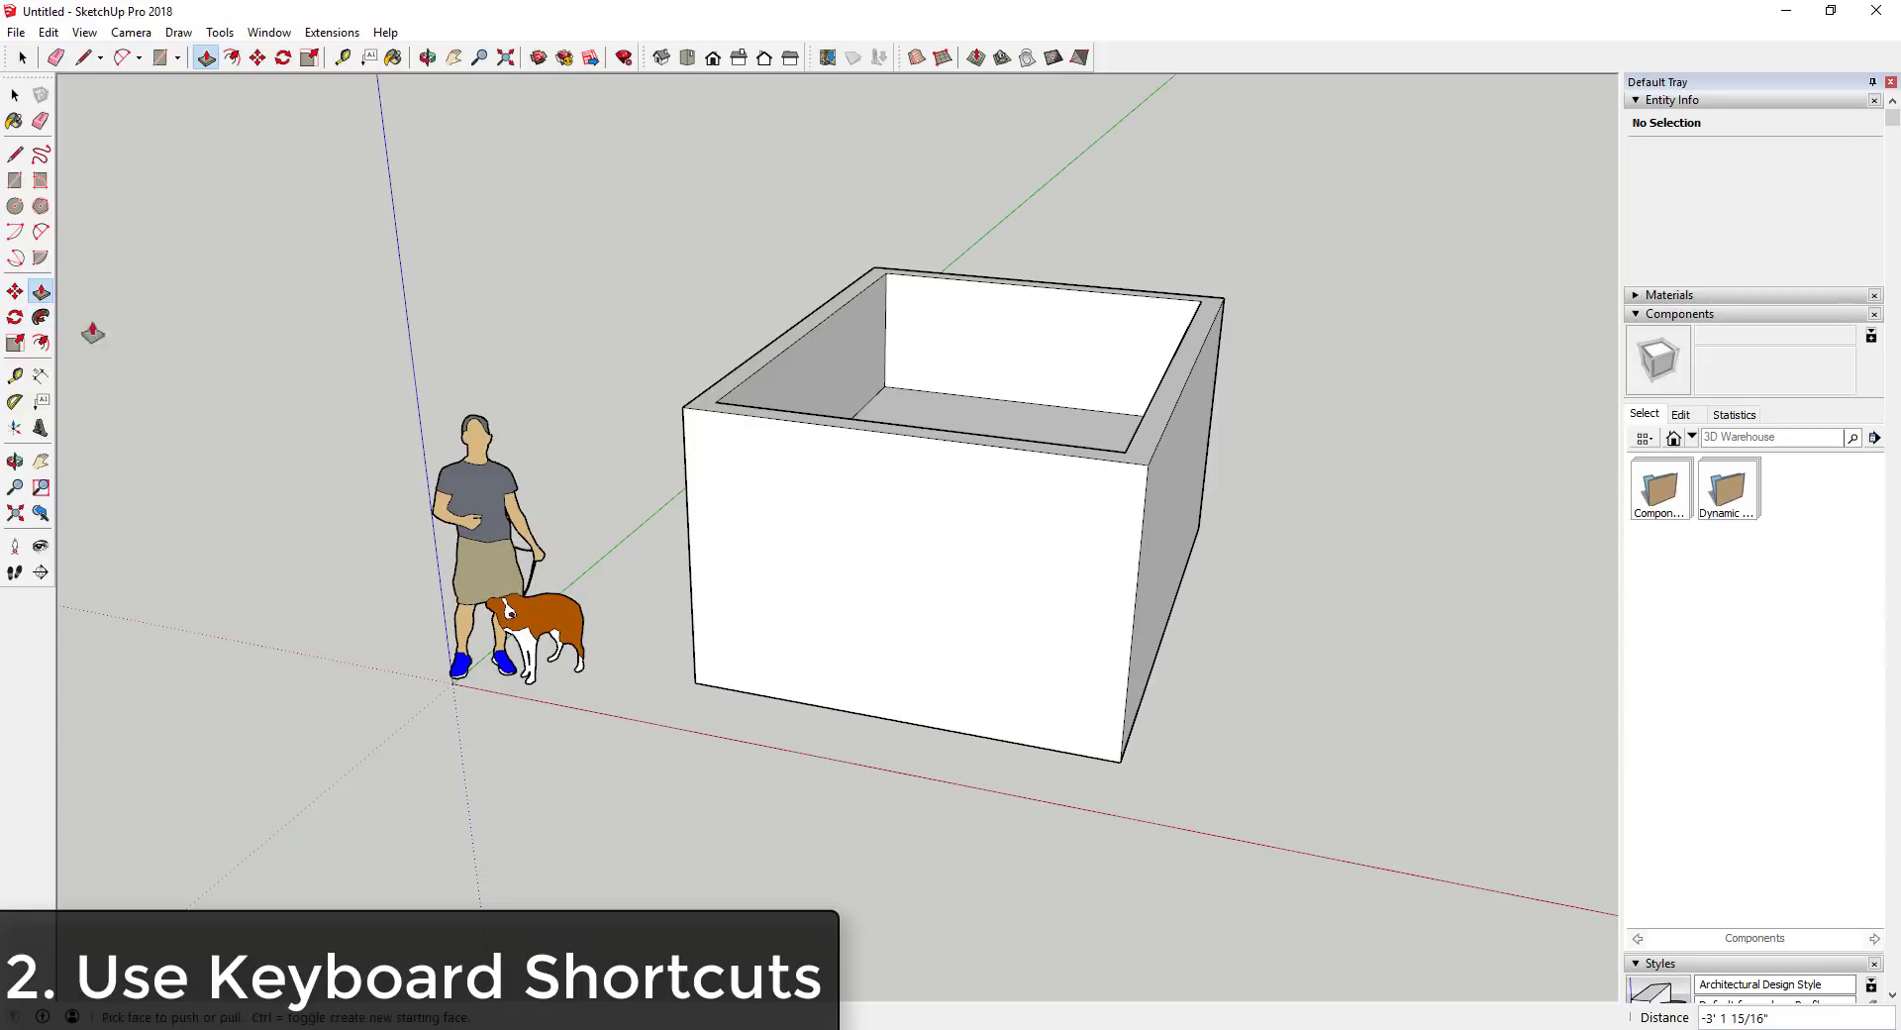
Draw a second rectangle on the ground beside the hollow box, on the side away from the figure.
middle_click_drag(1194, 410, 896, 475)
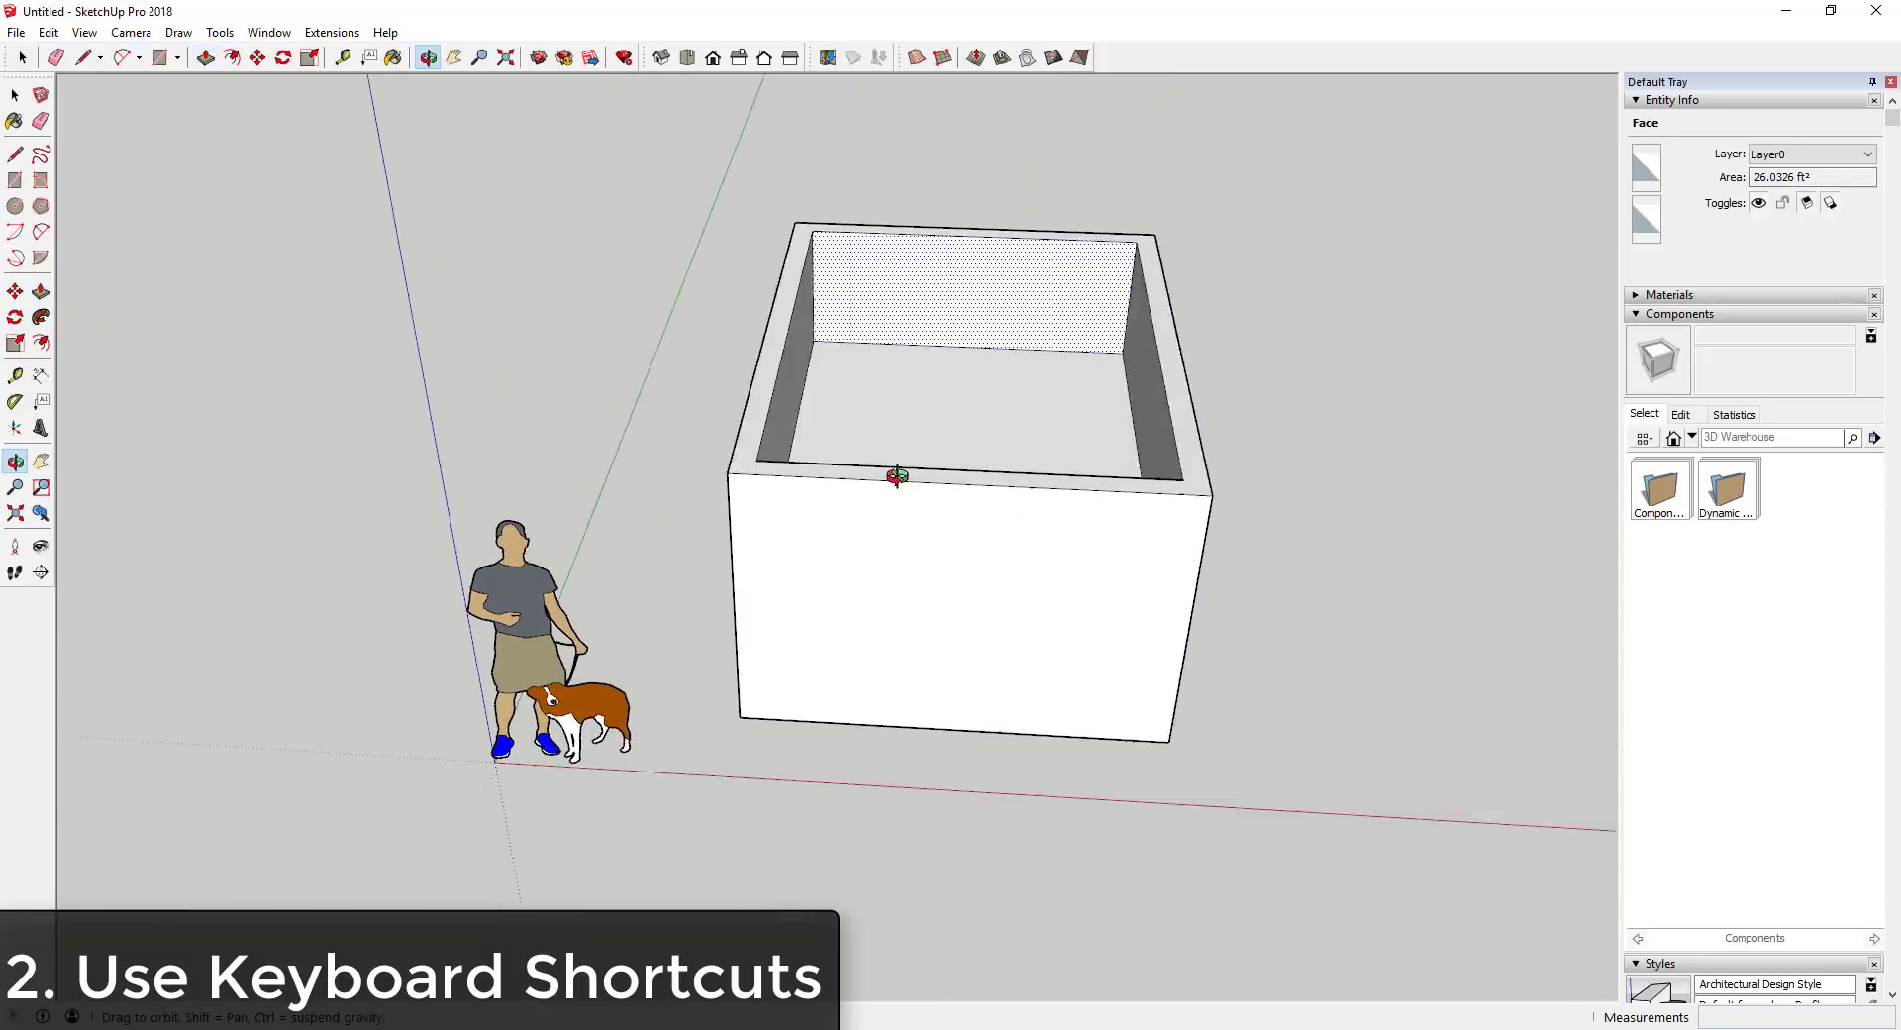
scroll(978, 454, "down", 5)
scroll(1096, 476, "up", 3)
scroll(1104, 490, "up", 3)
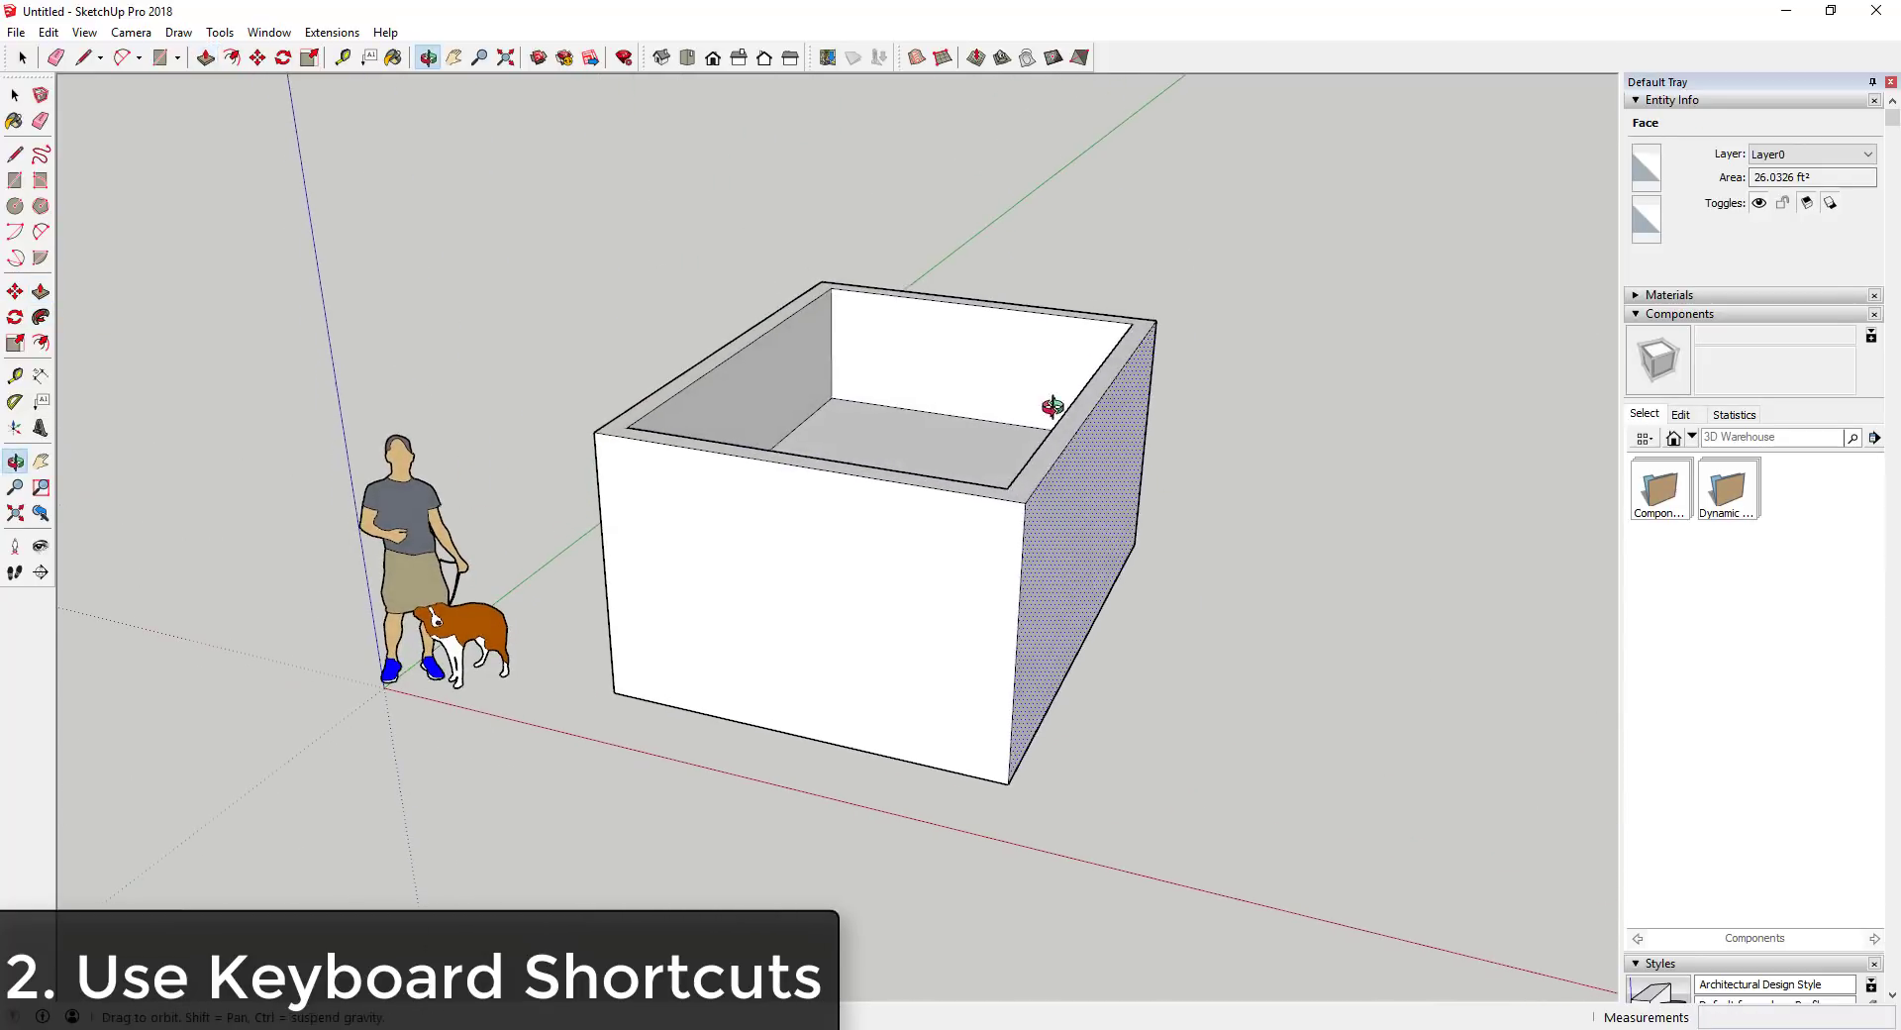
scroll(1053, 411, "down", 6)
key("r")
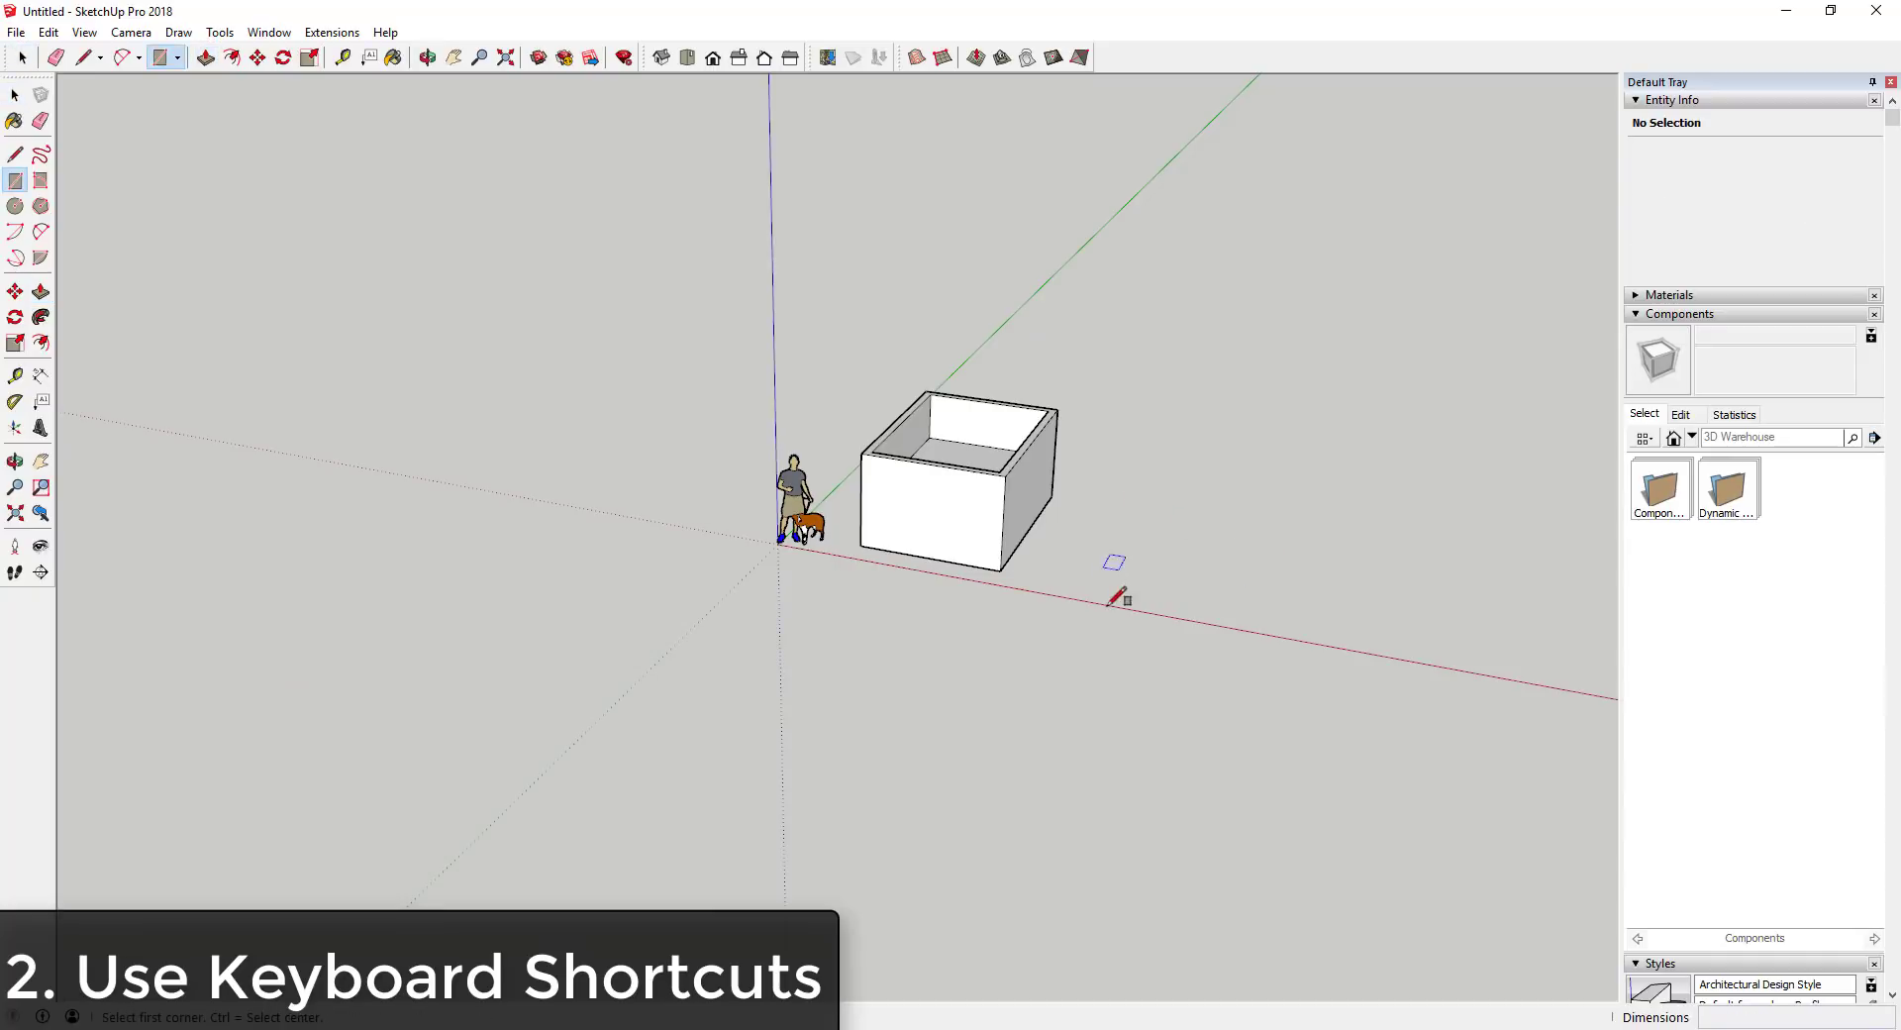
left_click(1134, 579)
left_click(1394, 514)
key("space")
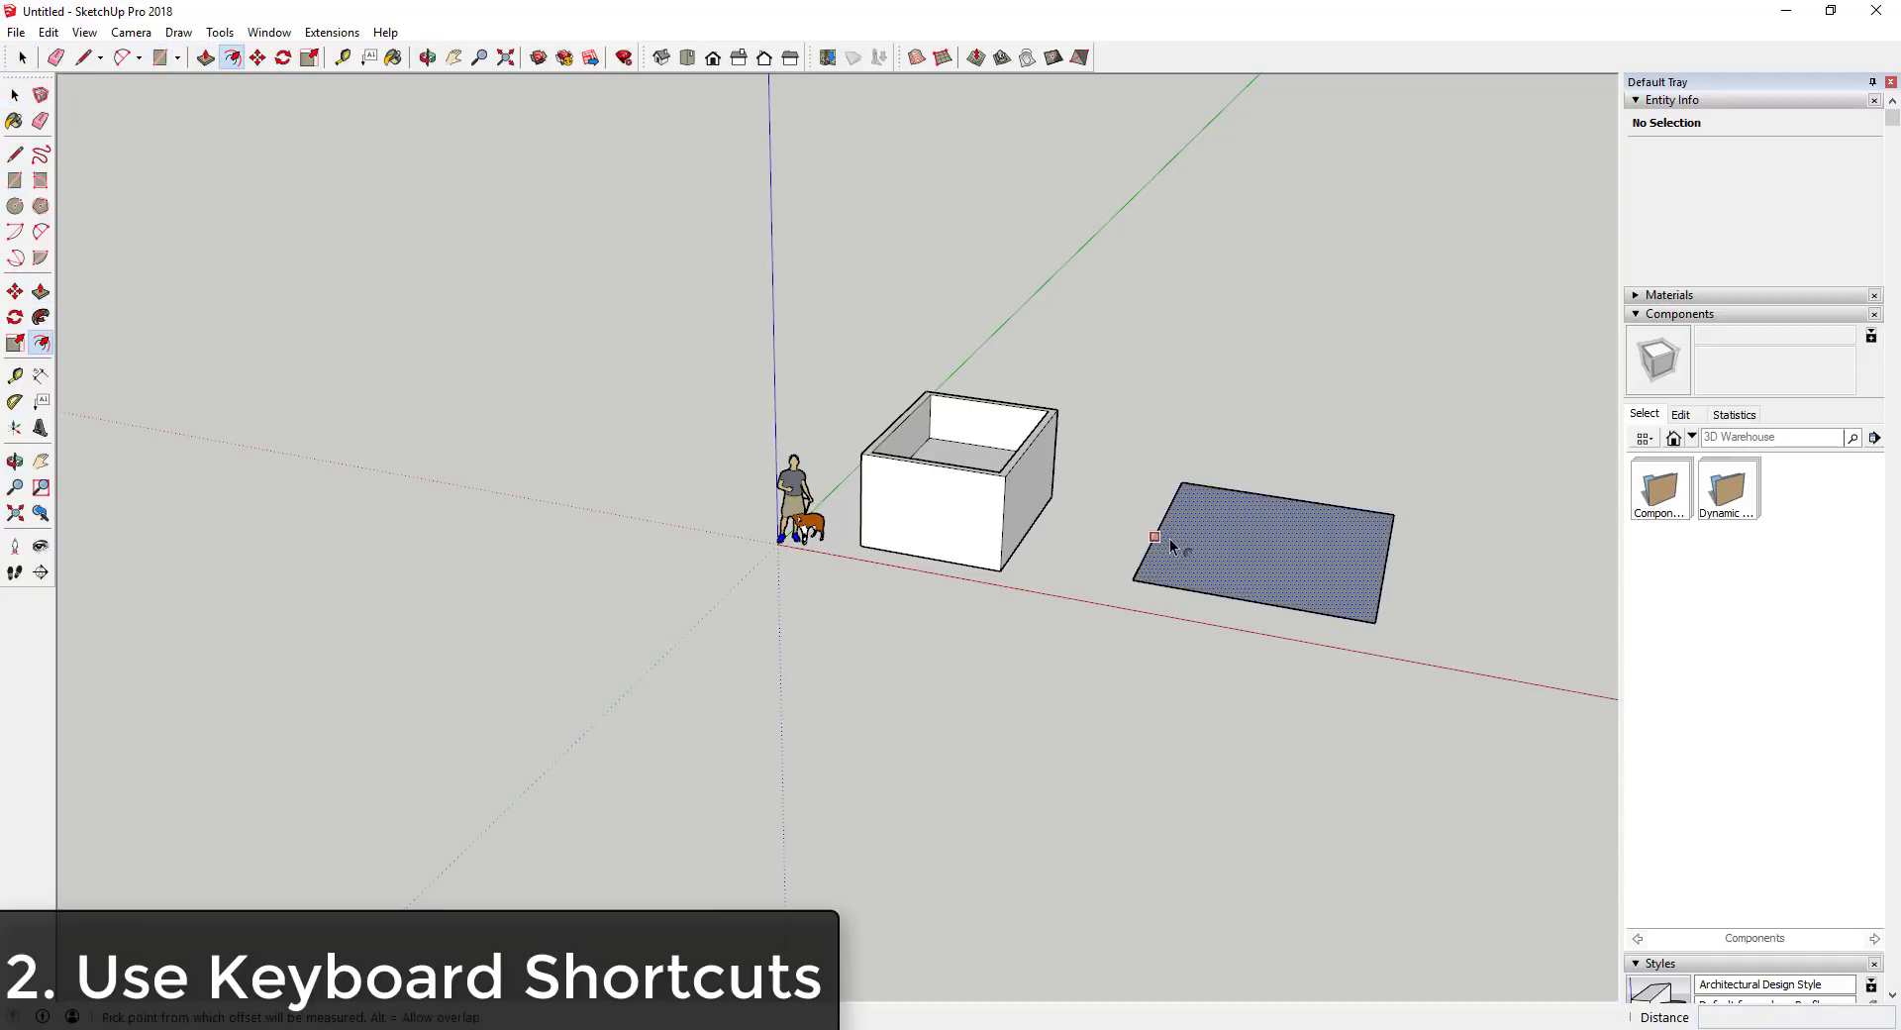
Offset the second rectangle's edges inward to form a narrow border.
key("f")
left_click(1176, 549)
left_click(1176, 551)
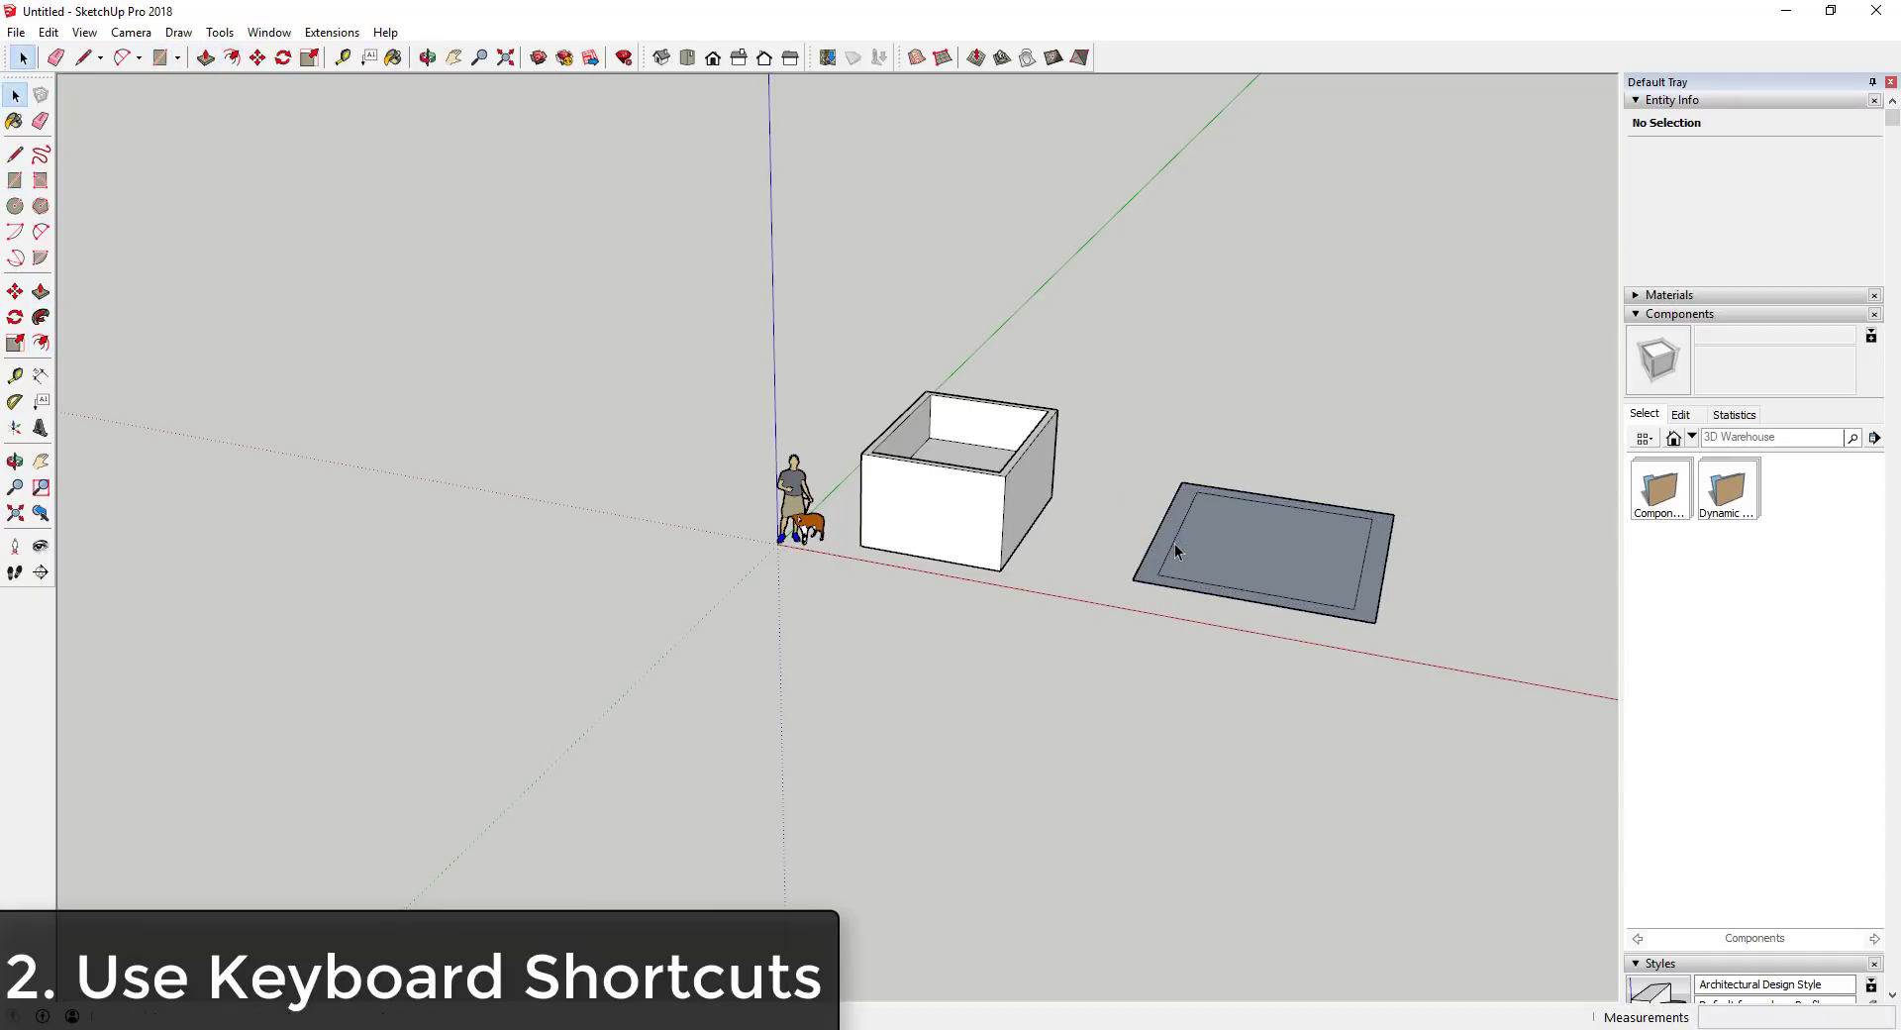
Push/Pull the second rectangle's border up about 6' 10" into walls and draw a door-sized rectangle at the base of the front wall.
key("p")
left_click_drag(1172, 552, 1155, 458)
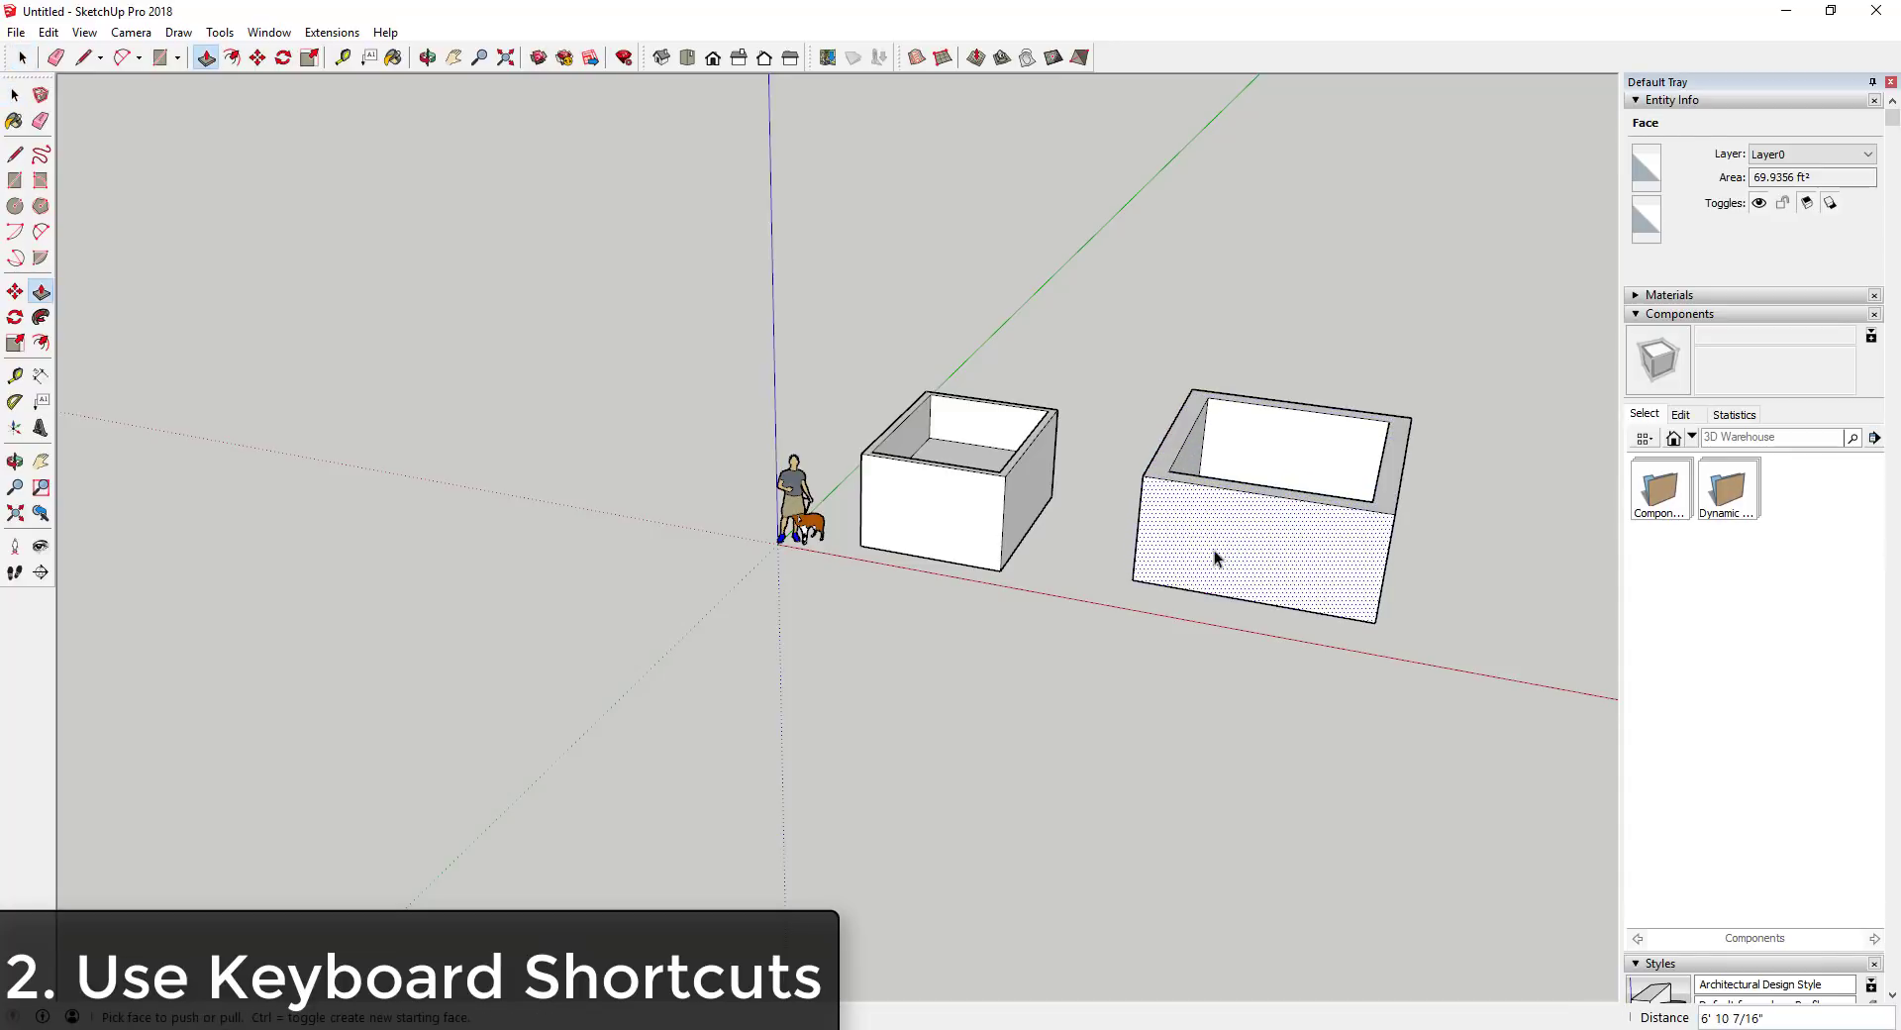
key("r")
left_click(1219, 523)
left_click(1275, 601)
Push/Pull the door rectangle about 1' 3" inward through the wall to cut a door opening.
key("p")
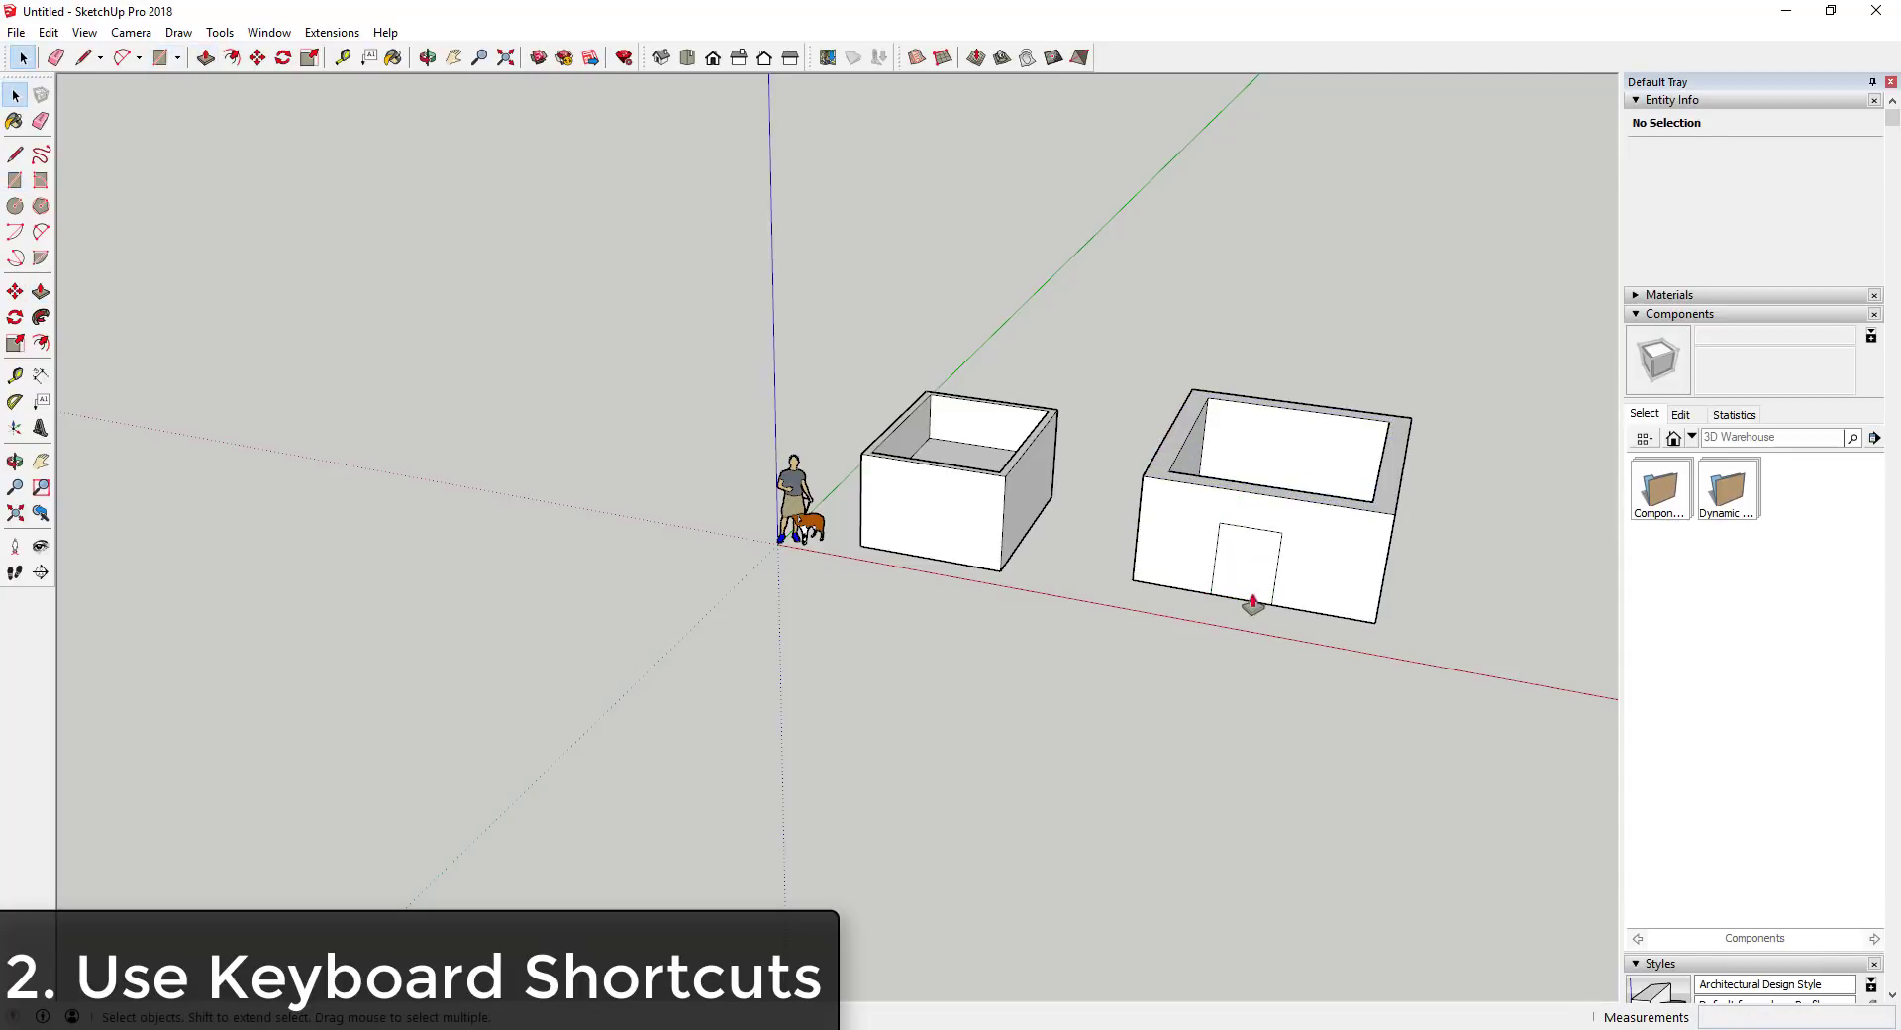
left_click_drag(1250, 596, 1252, 584)
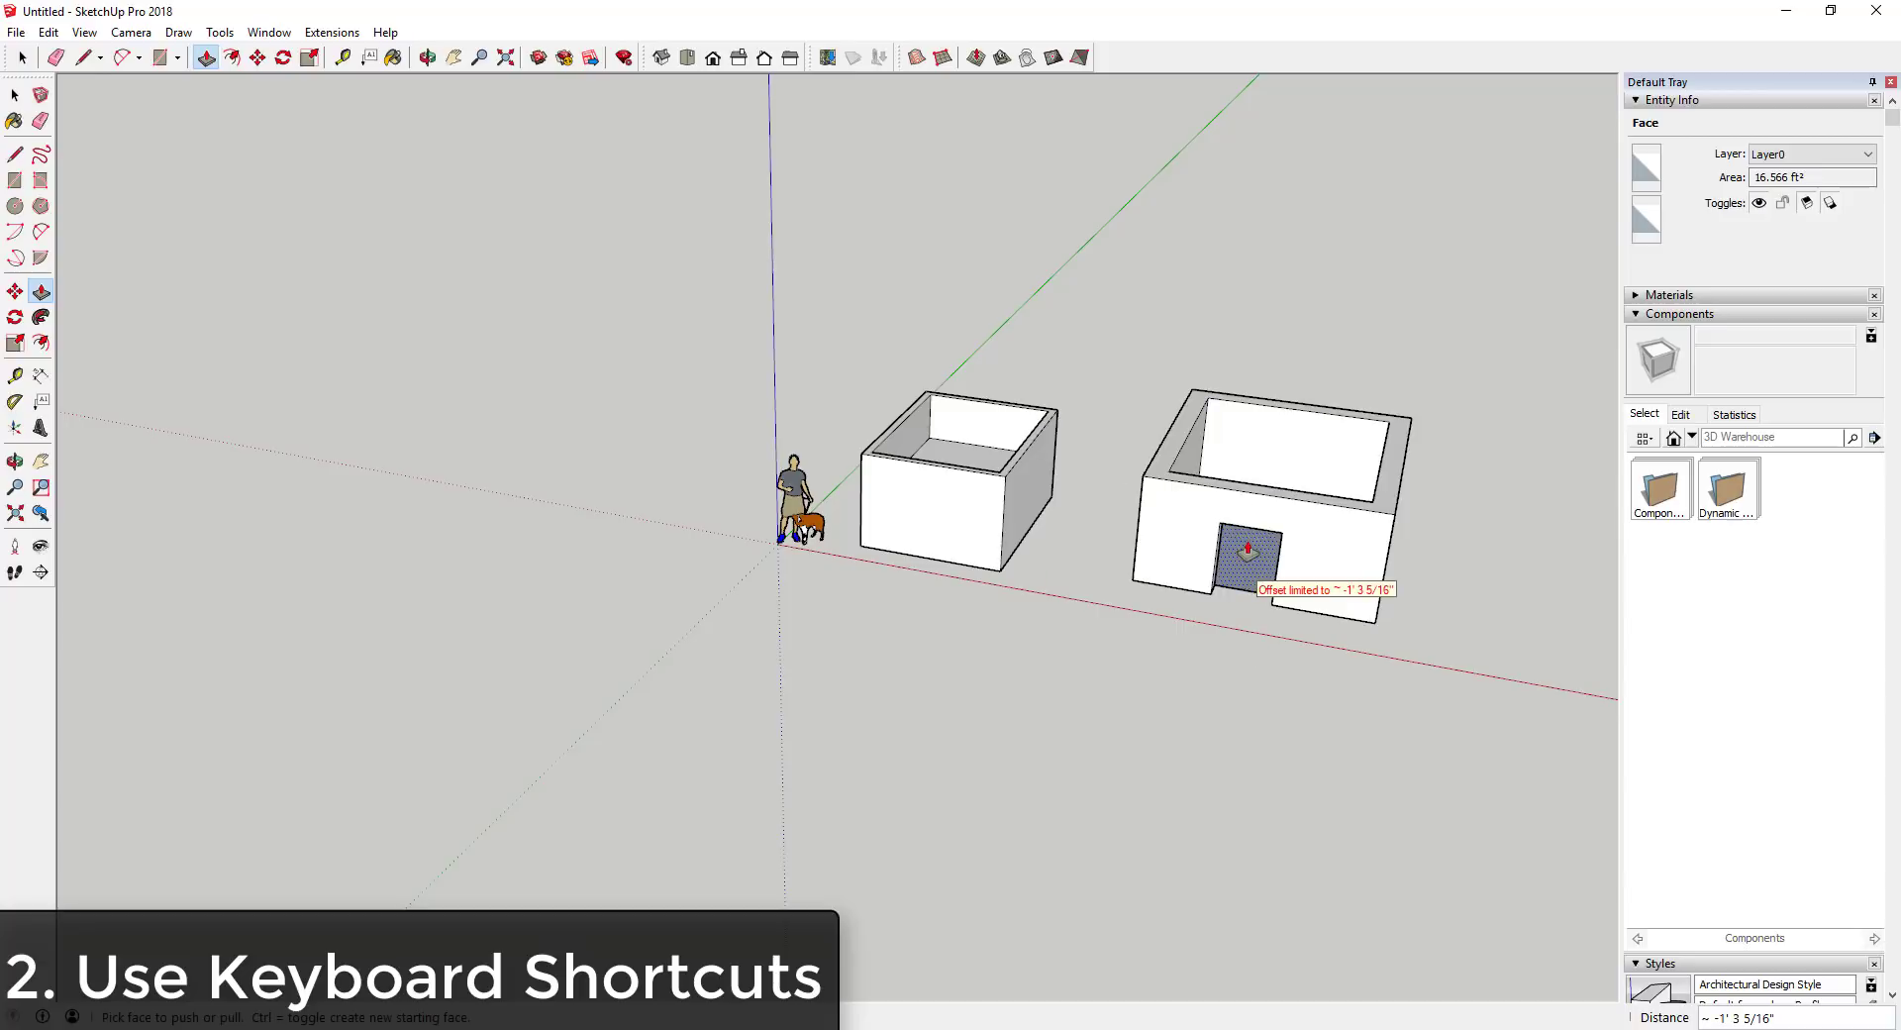
left_click(1251, 584)
scroll(1413, 513, "up", 3)
key("r")
key("space")
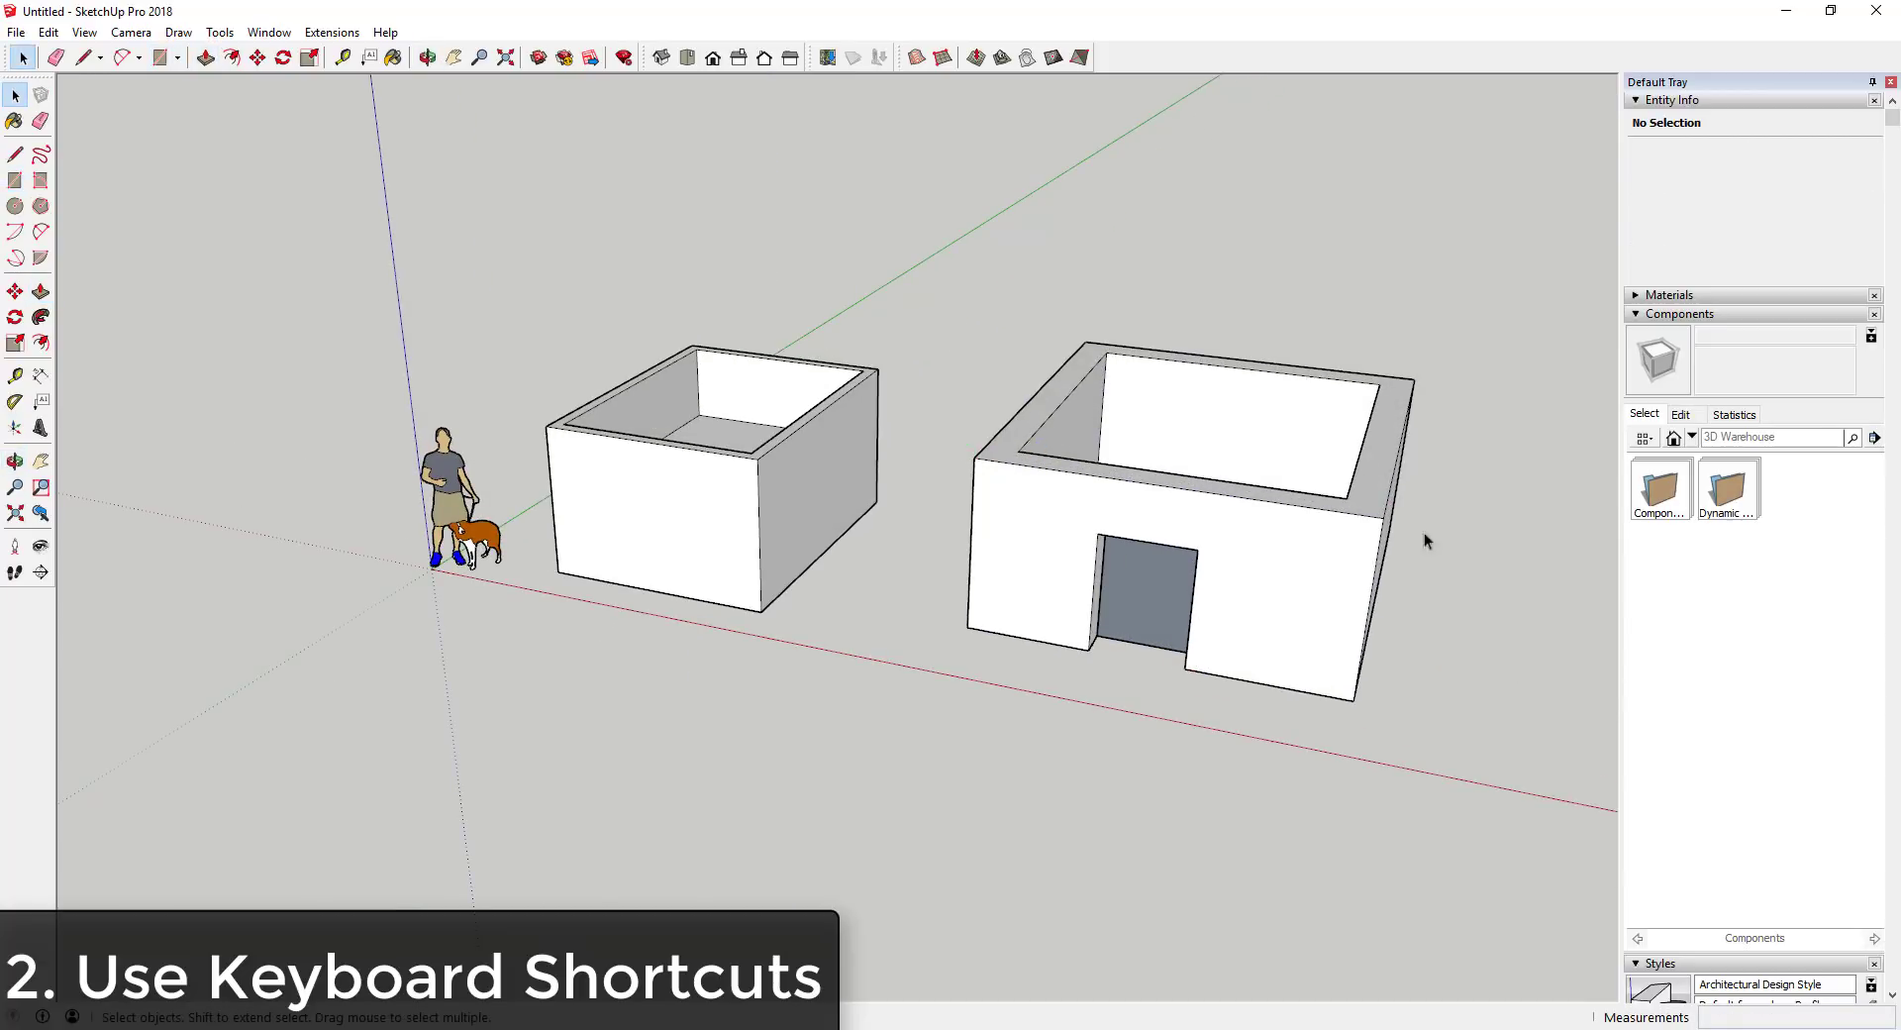
Inspect the two hollow boxes and the door opening from several angles and distances.
middle_click_drag(865, 632, 1315, 411)
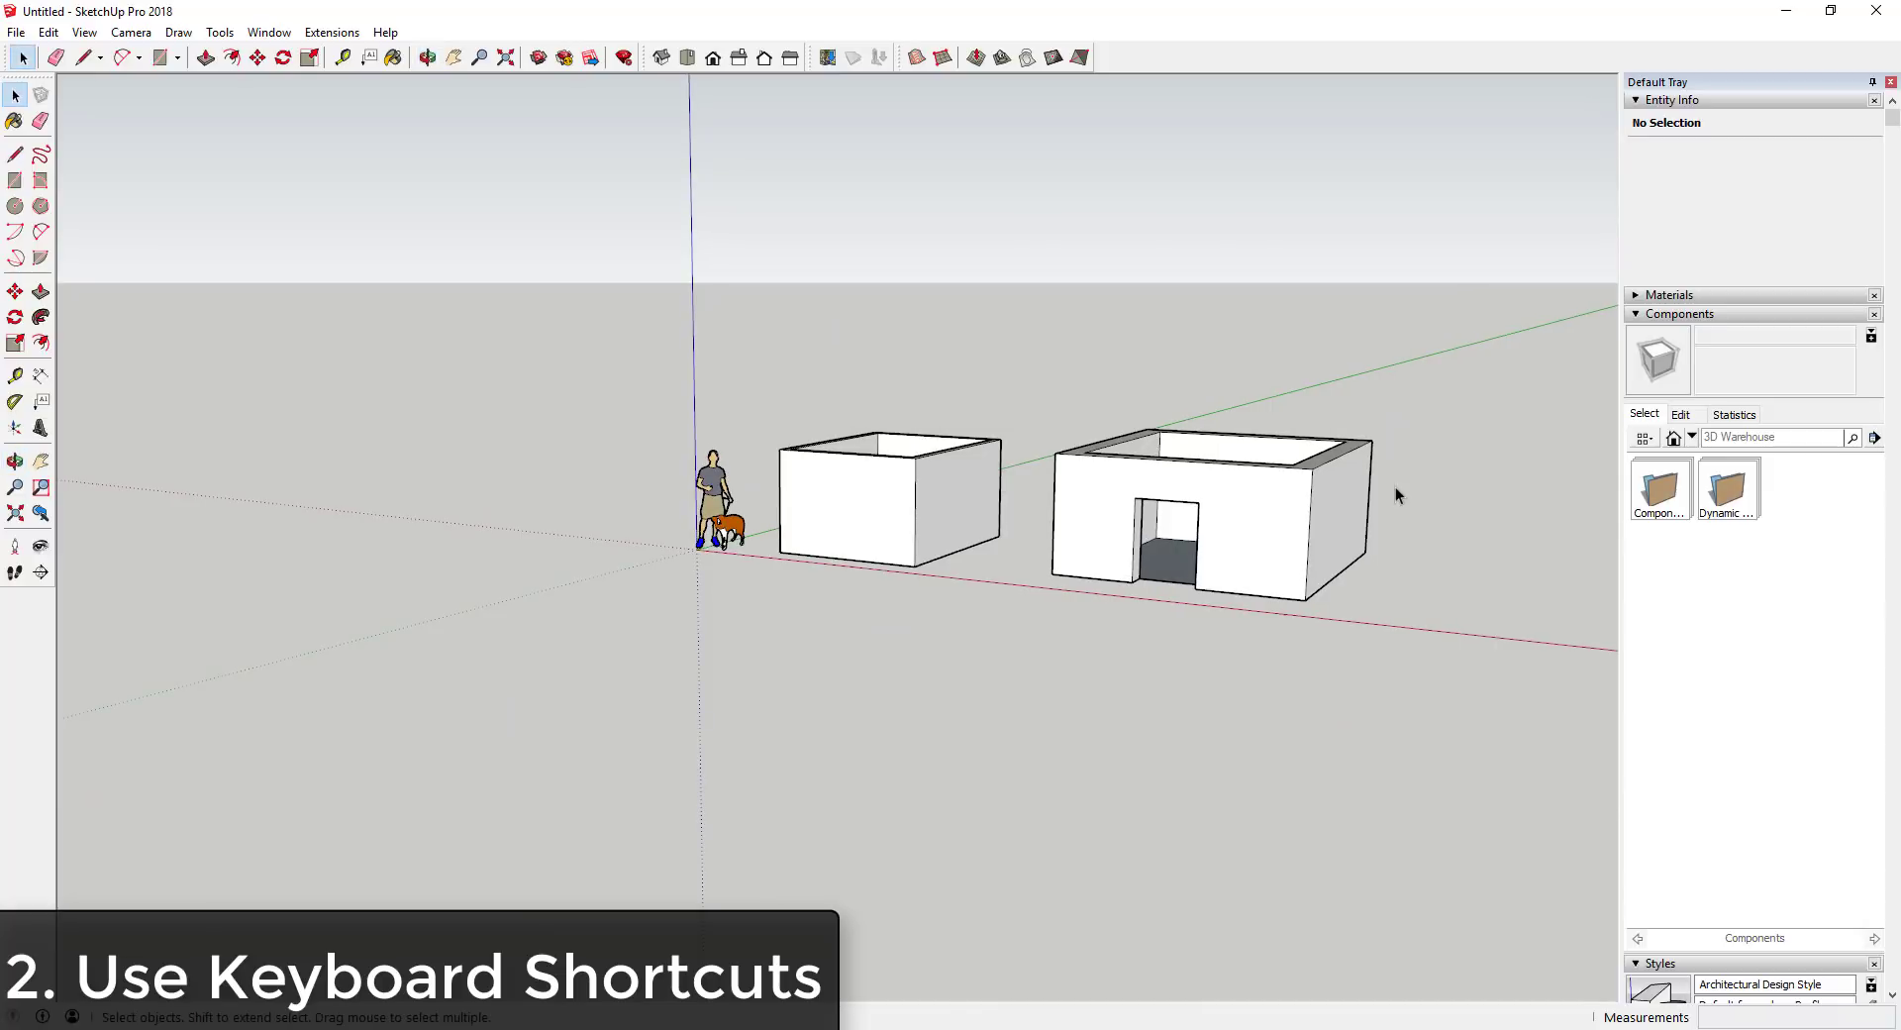
middle_click_drag(1473, 565, 1451, 518)
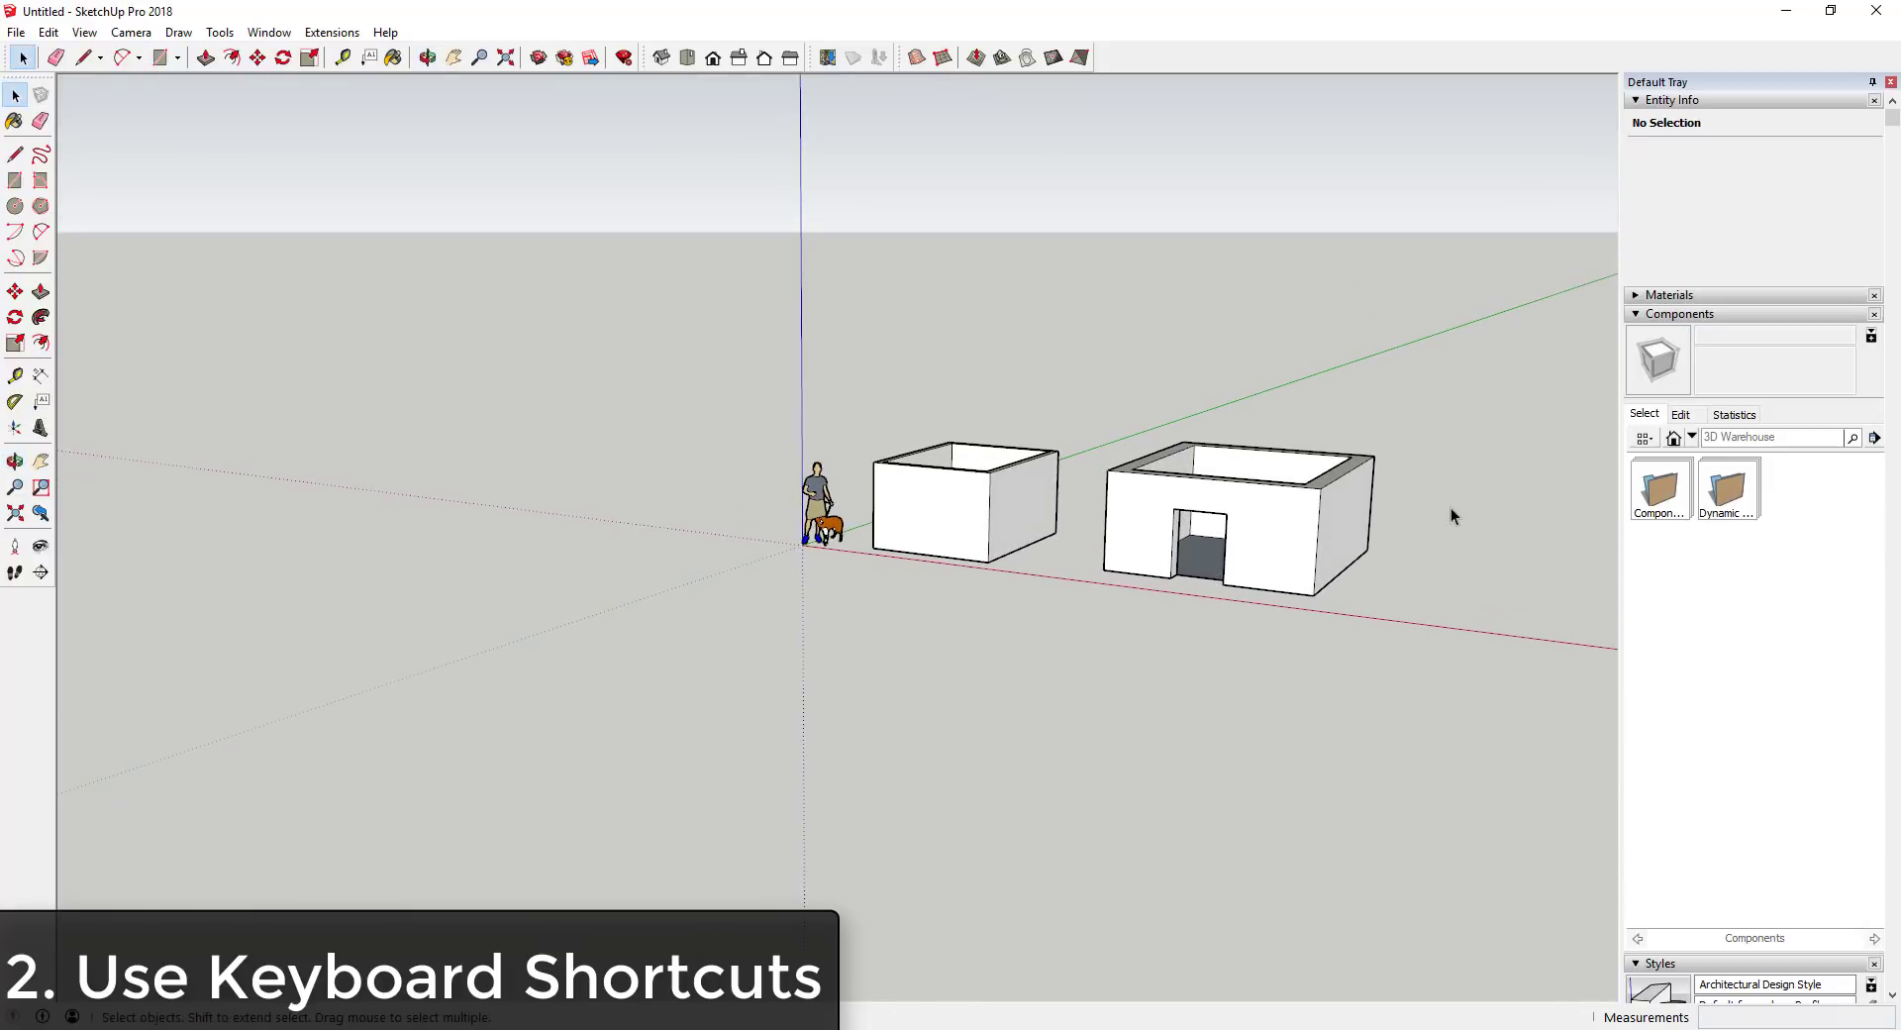
scroll(1452, 518, "up", 5)
middle_click_drag(1222, 501, 1262, 531)
scroll(1262, 532, "down", 2)
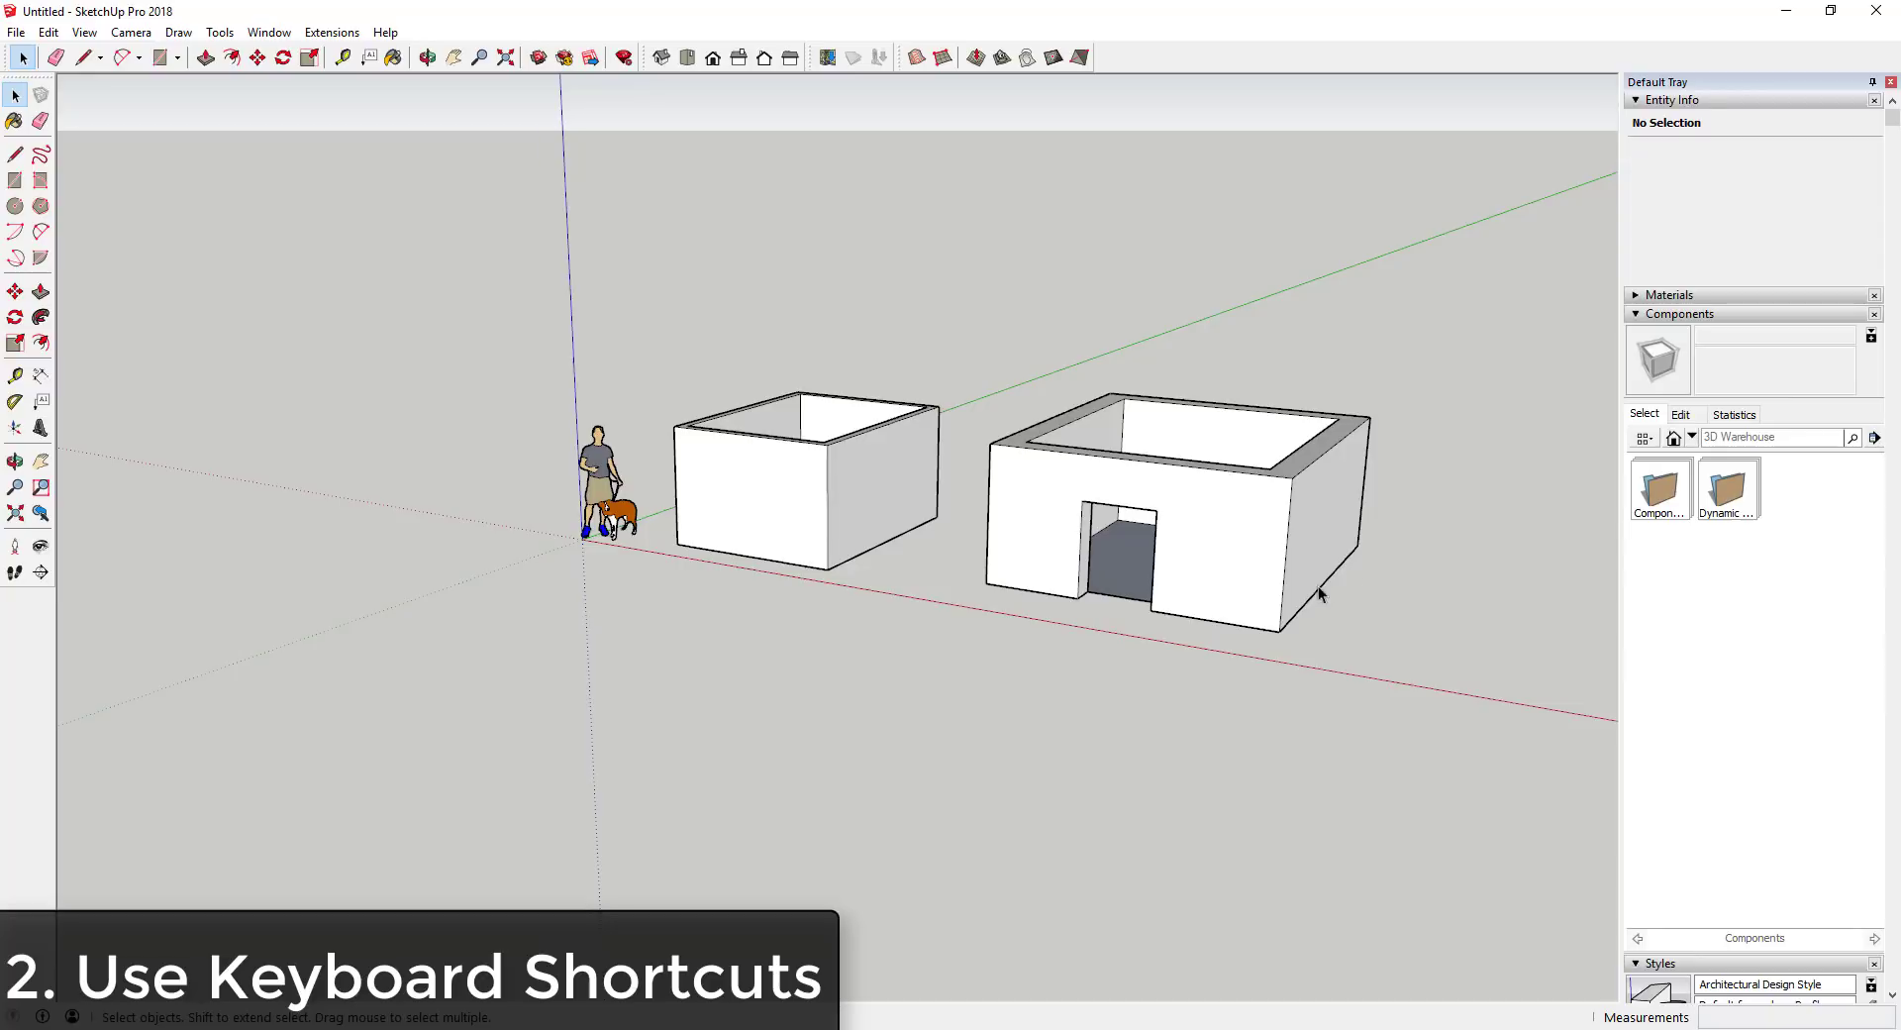
scroll(934, 564, "down", 2)
scroll(1316, 565, "up", 2)
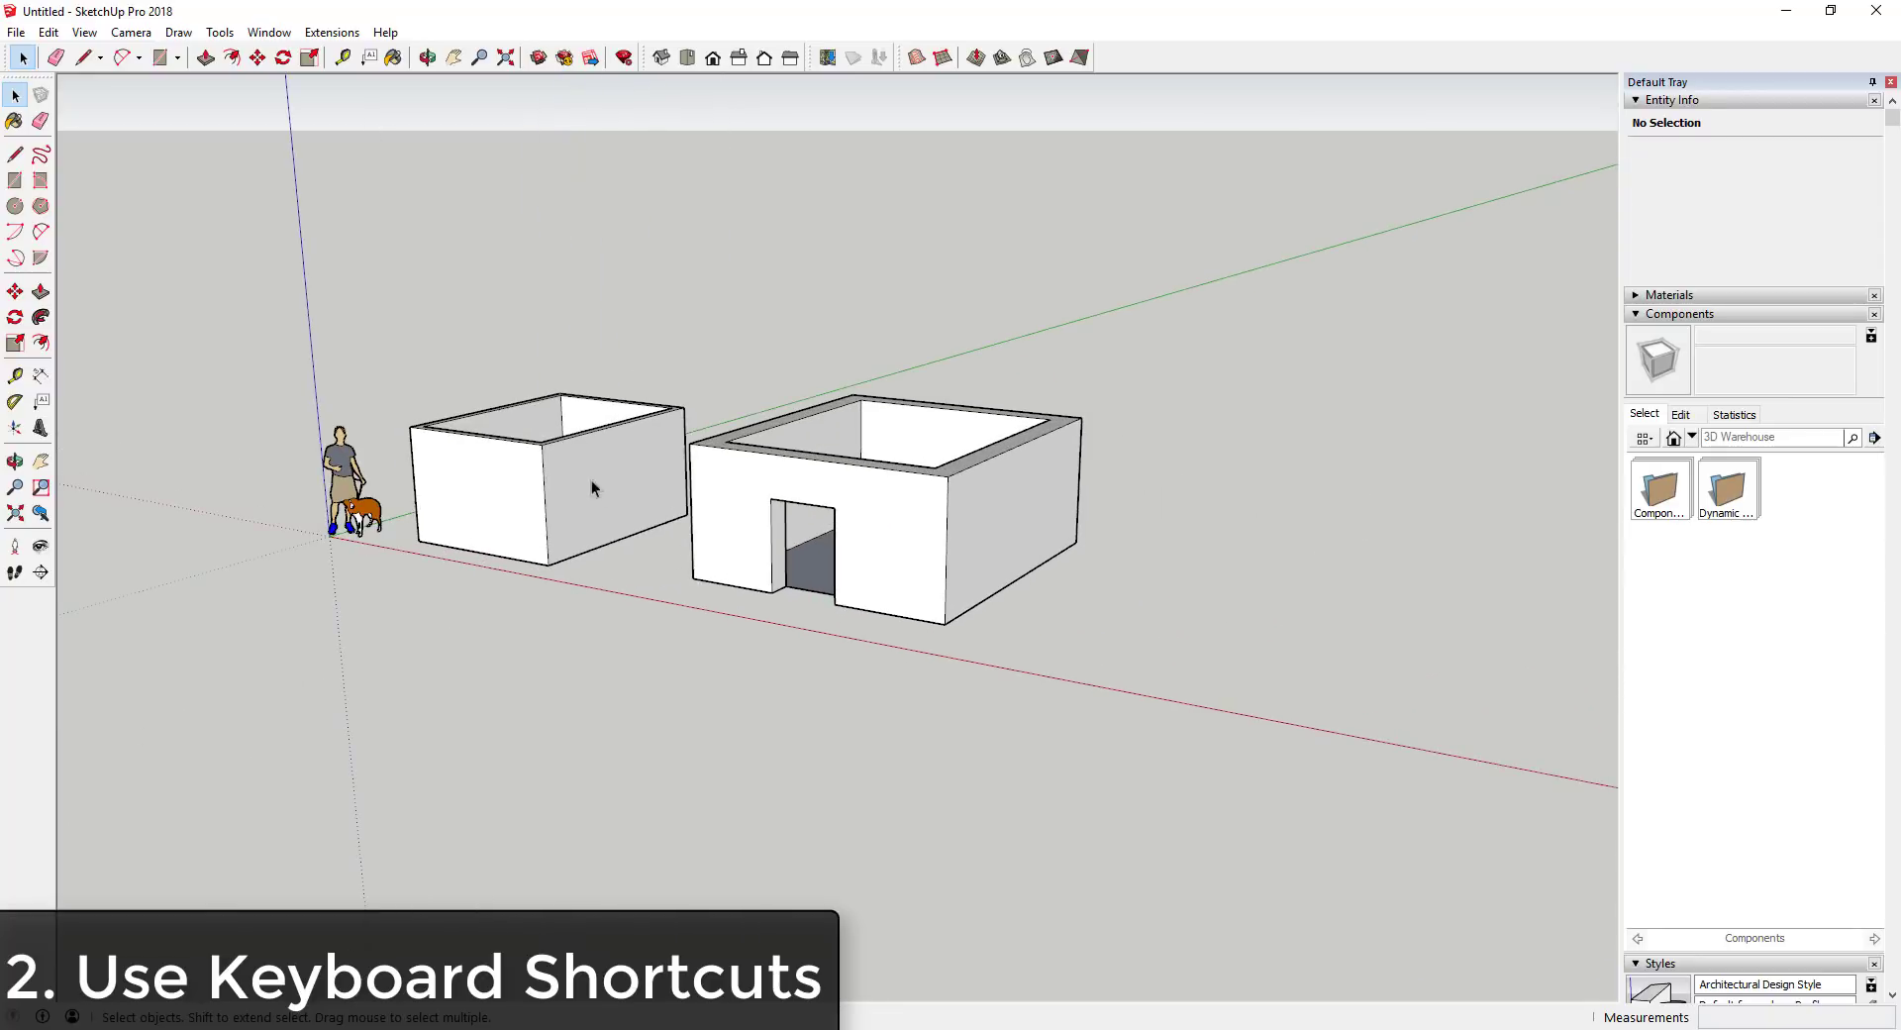
scroll(572, 483, "down", 2)
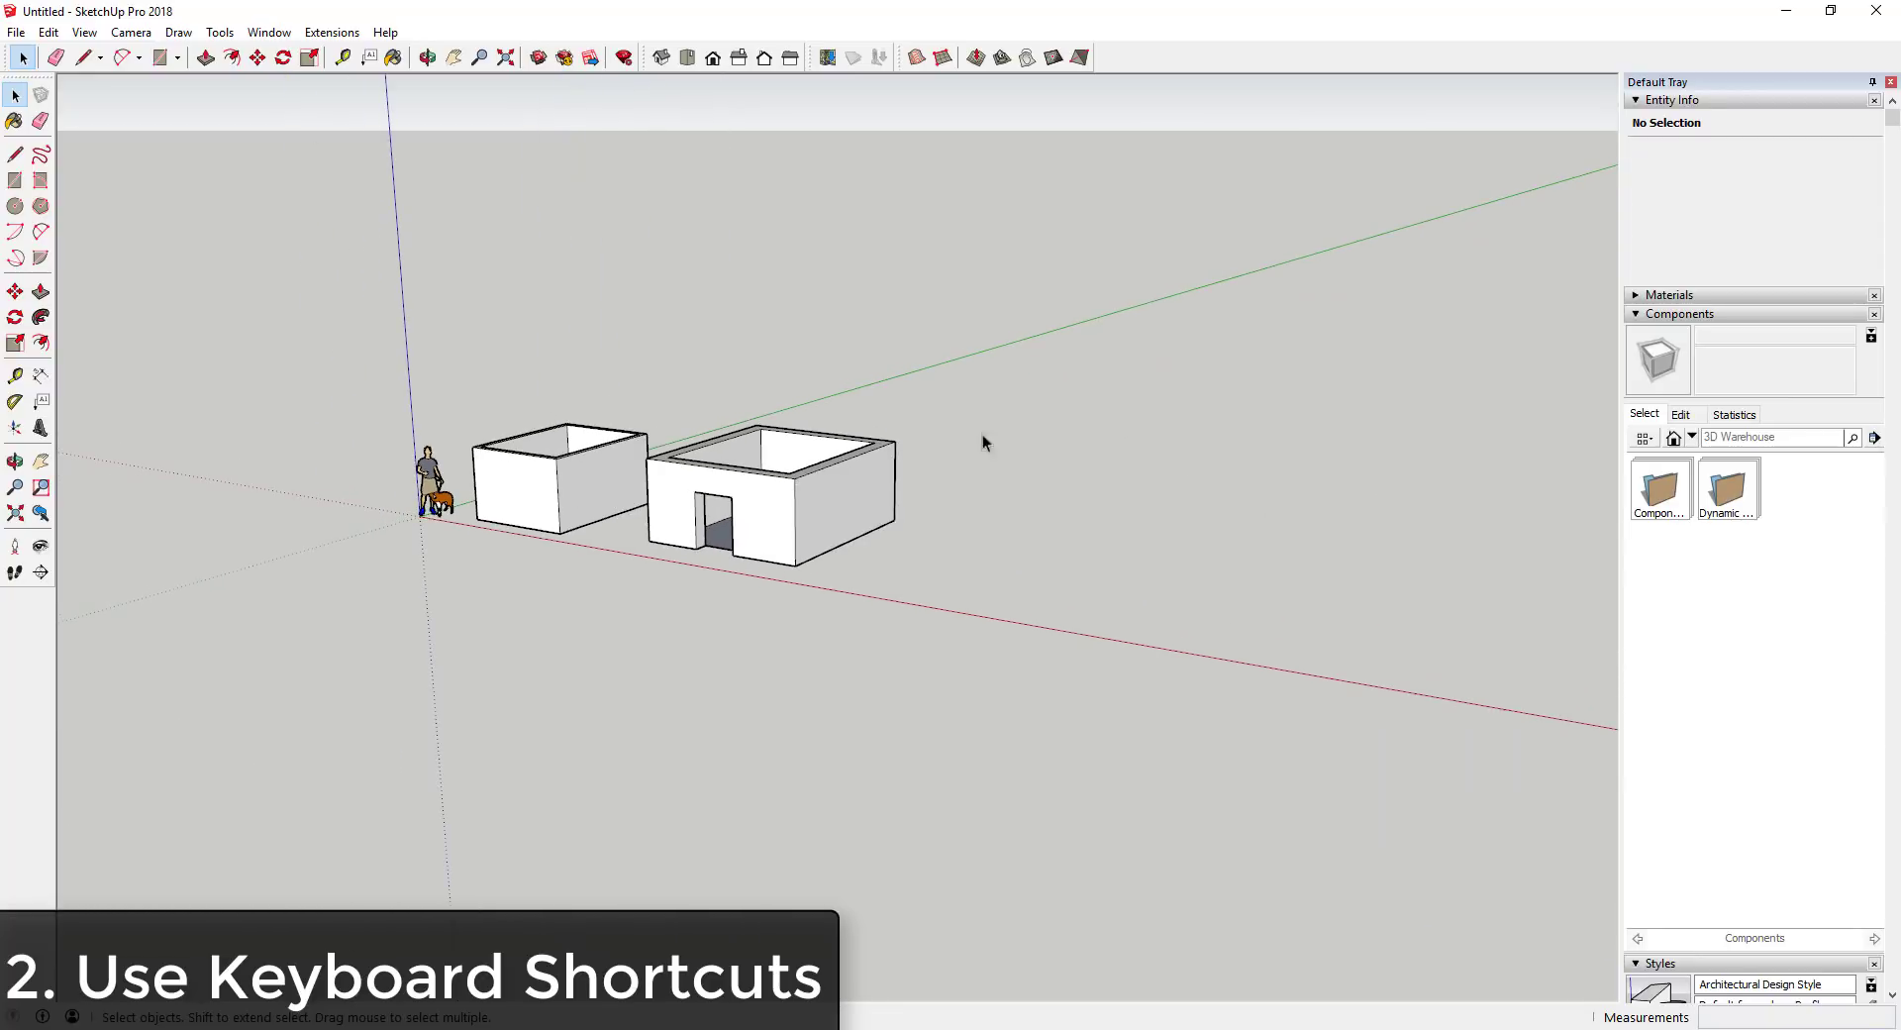
scroll(476, 406, "up", 4)
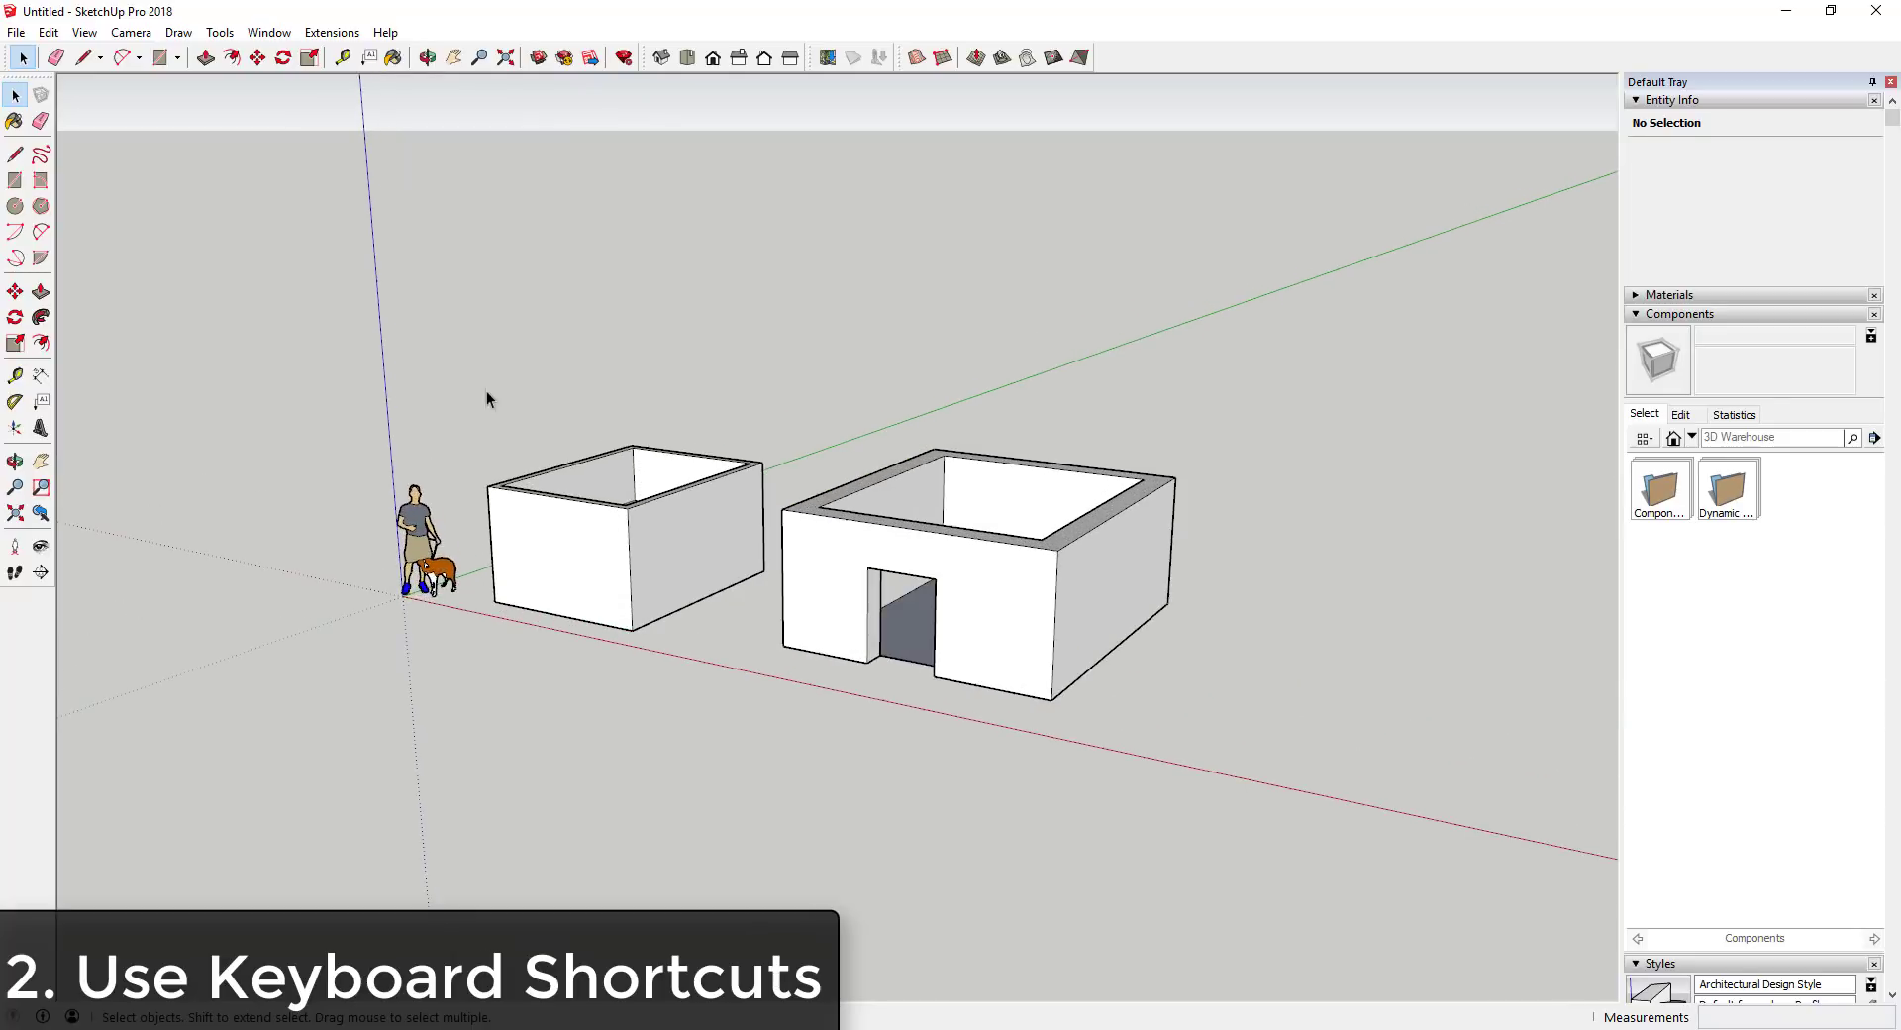
scroll(693, 396, "down", 3)
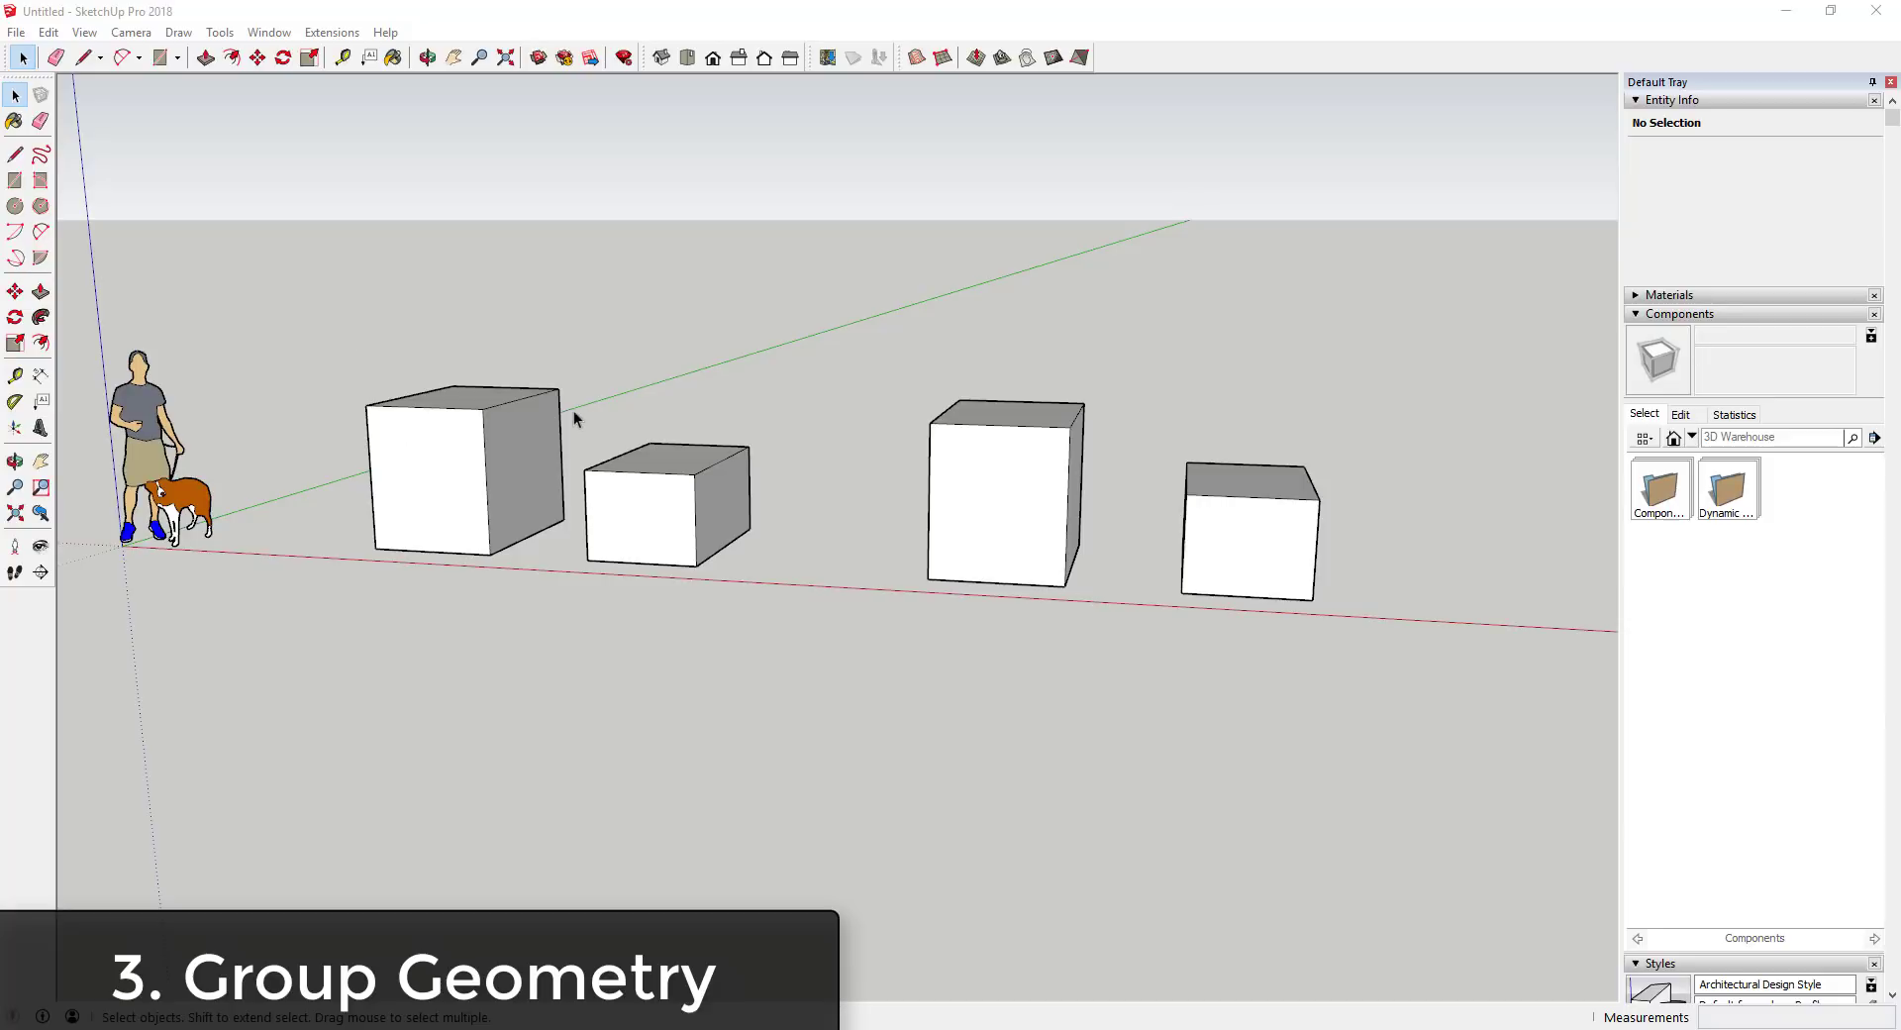
Select the whole smaller ungrouped box nearest the figure and move it flush against the side of the taller box.
left_click_drag(567, 400, 824, 609)
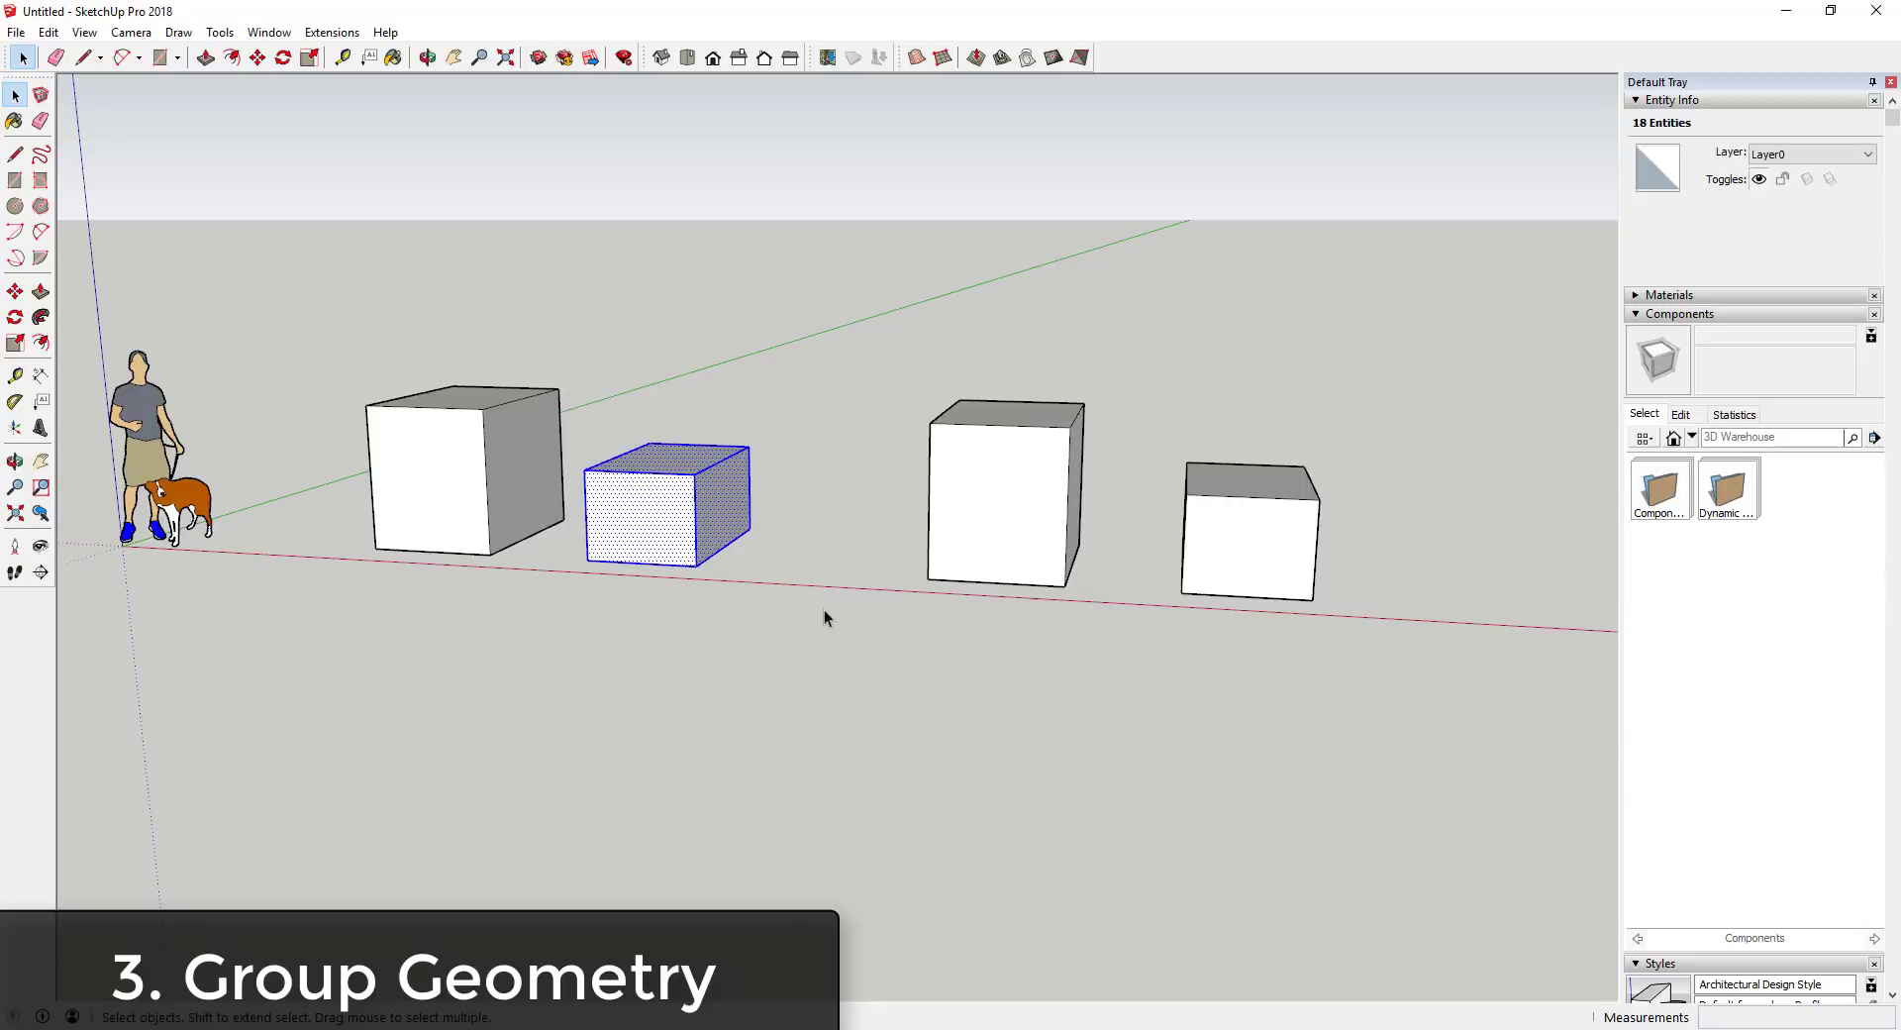
key("m")
left_click(584, 469)
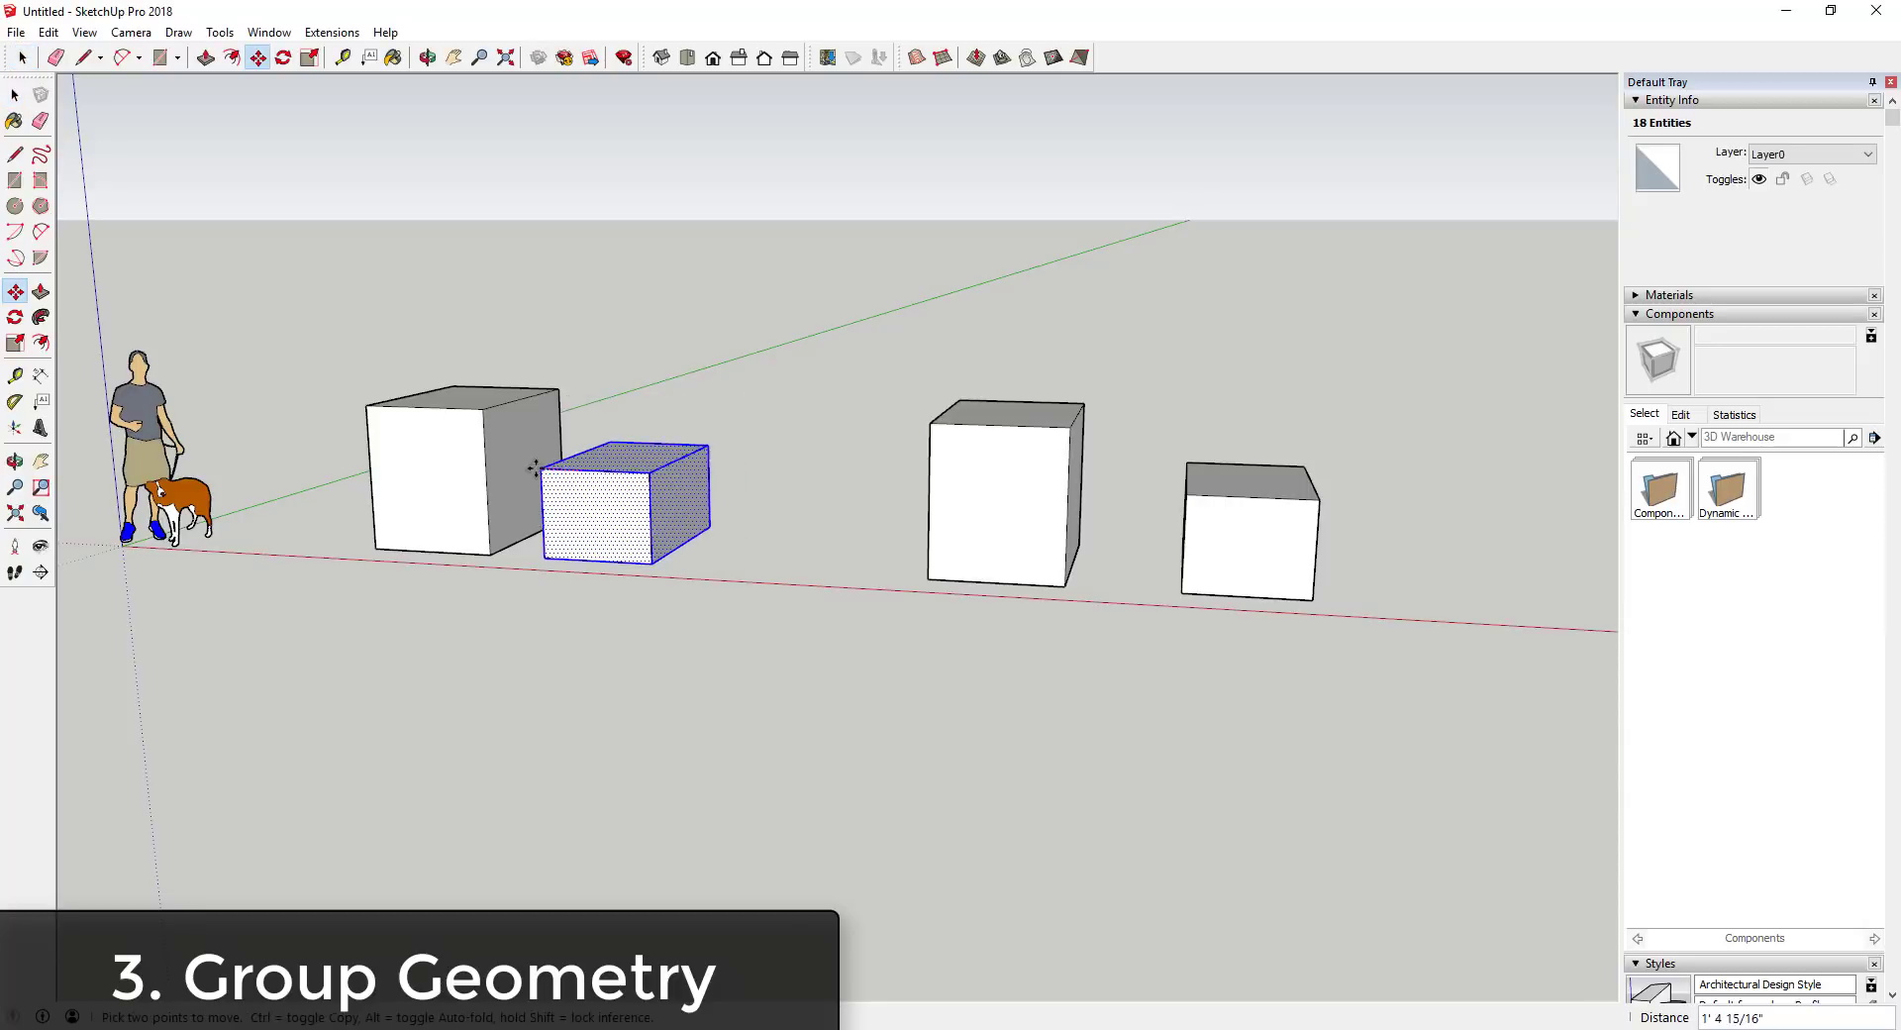
left_click(490, 463)
scroll(490, 464, "up", 3)
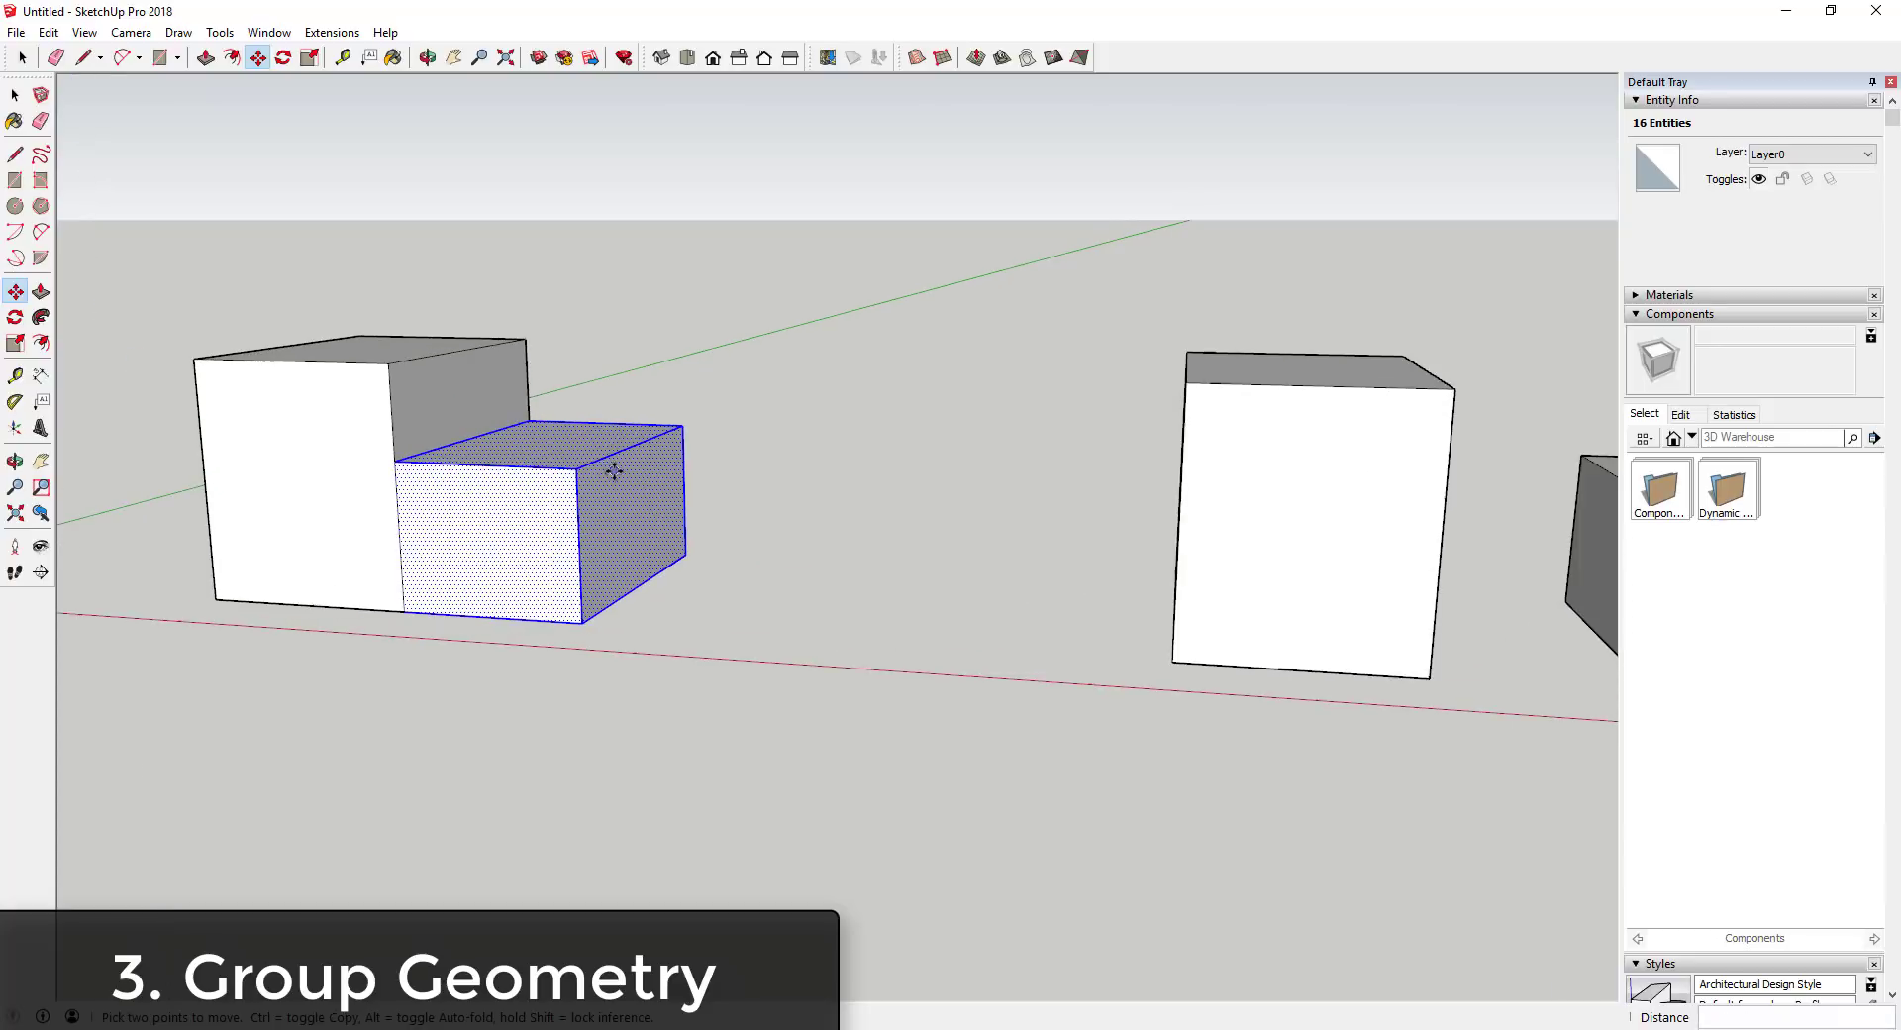
Examine the joint between the two touching boxes by orbiting around them and selecting individual faces.
mouse_move(607, 466)
middle_mouse_down()
mouse_move(590, 455)
mouse_move(713, 436)
mouse_move(744, 516)
mouse_move(1014, 407)
mouse_move(627, 437)
middle_mouse_up()
key("space")
left_click(776, 522)
left_click(758, 448)
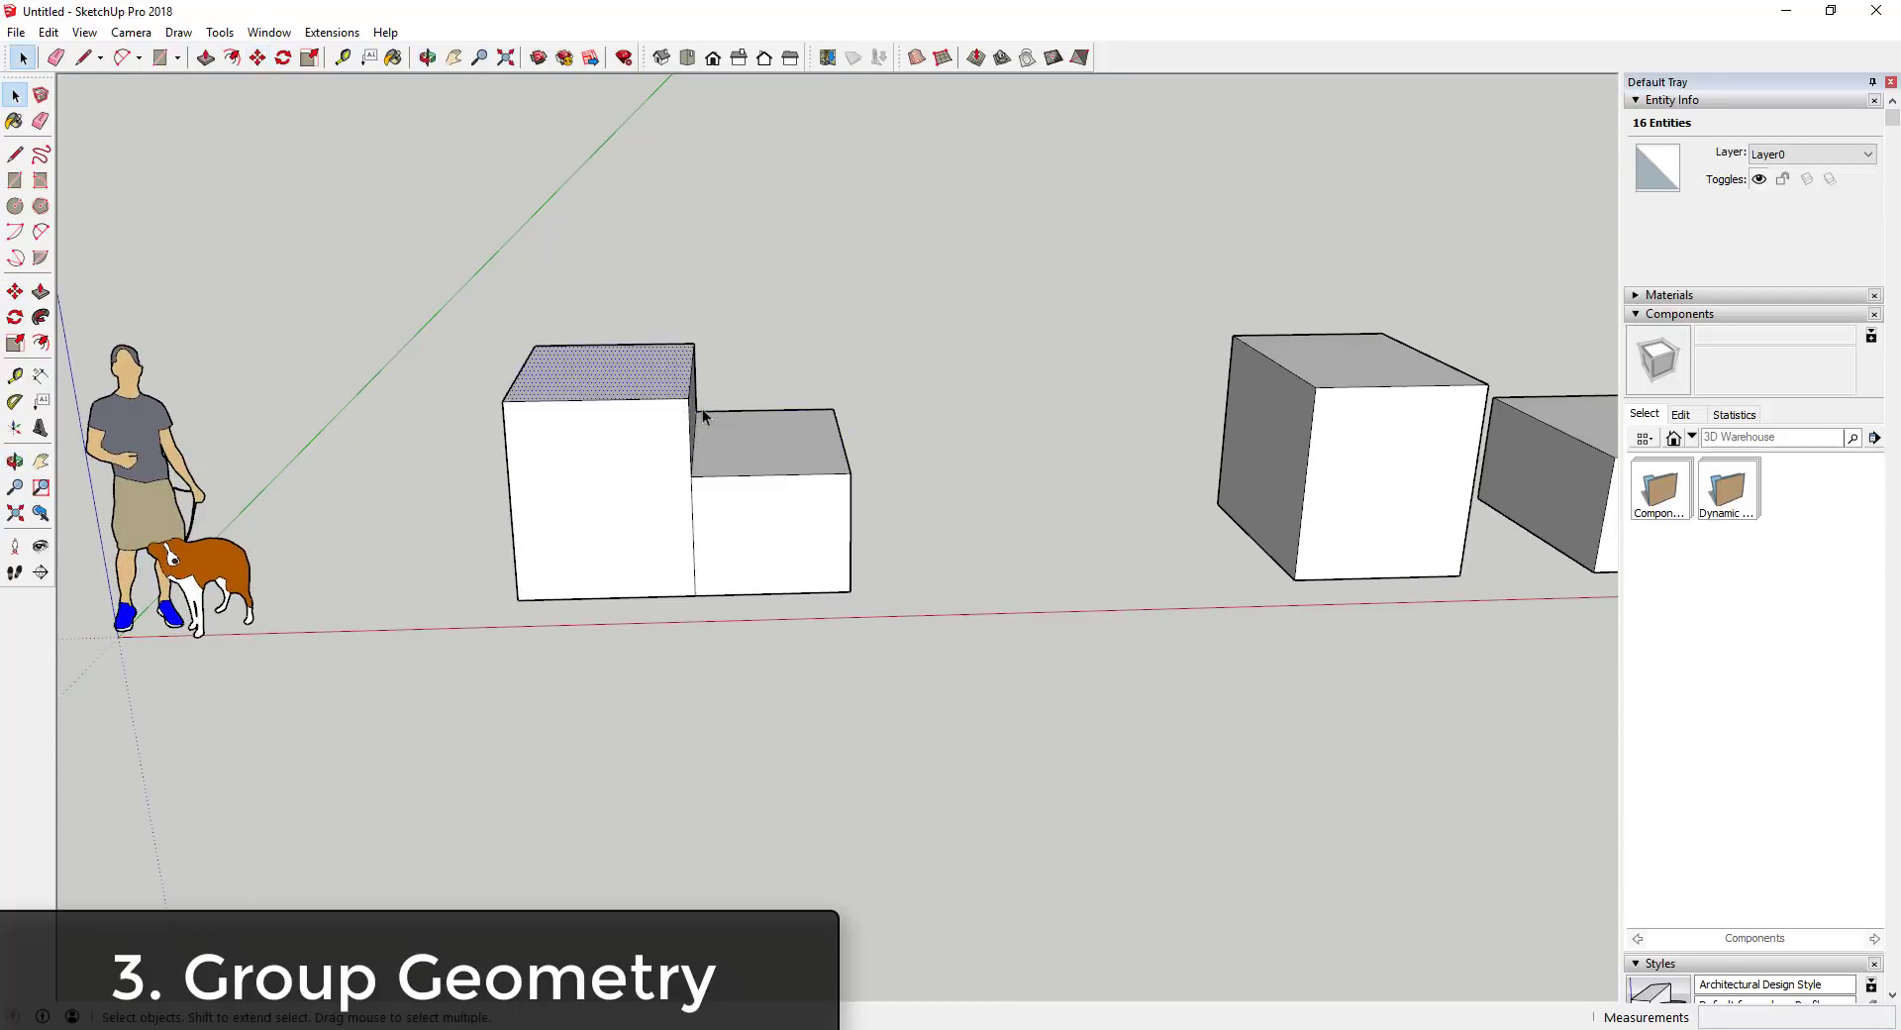
left_click(818, 538)
middle_click_drag(819, 539, 769, 479)
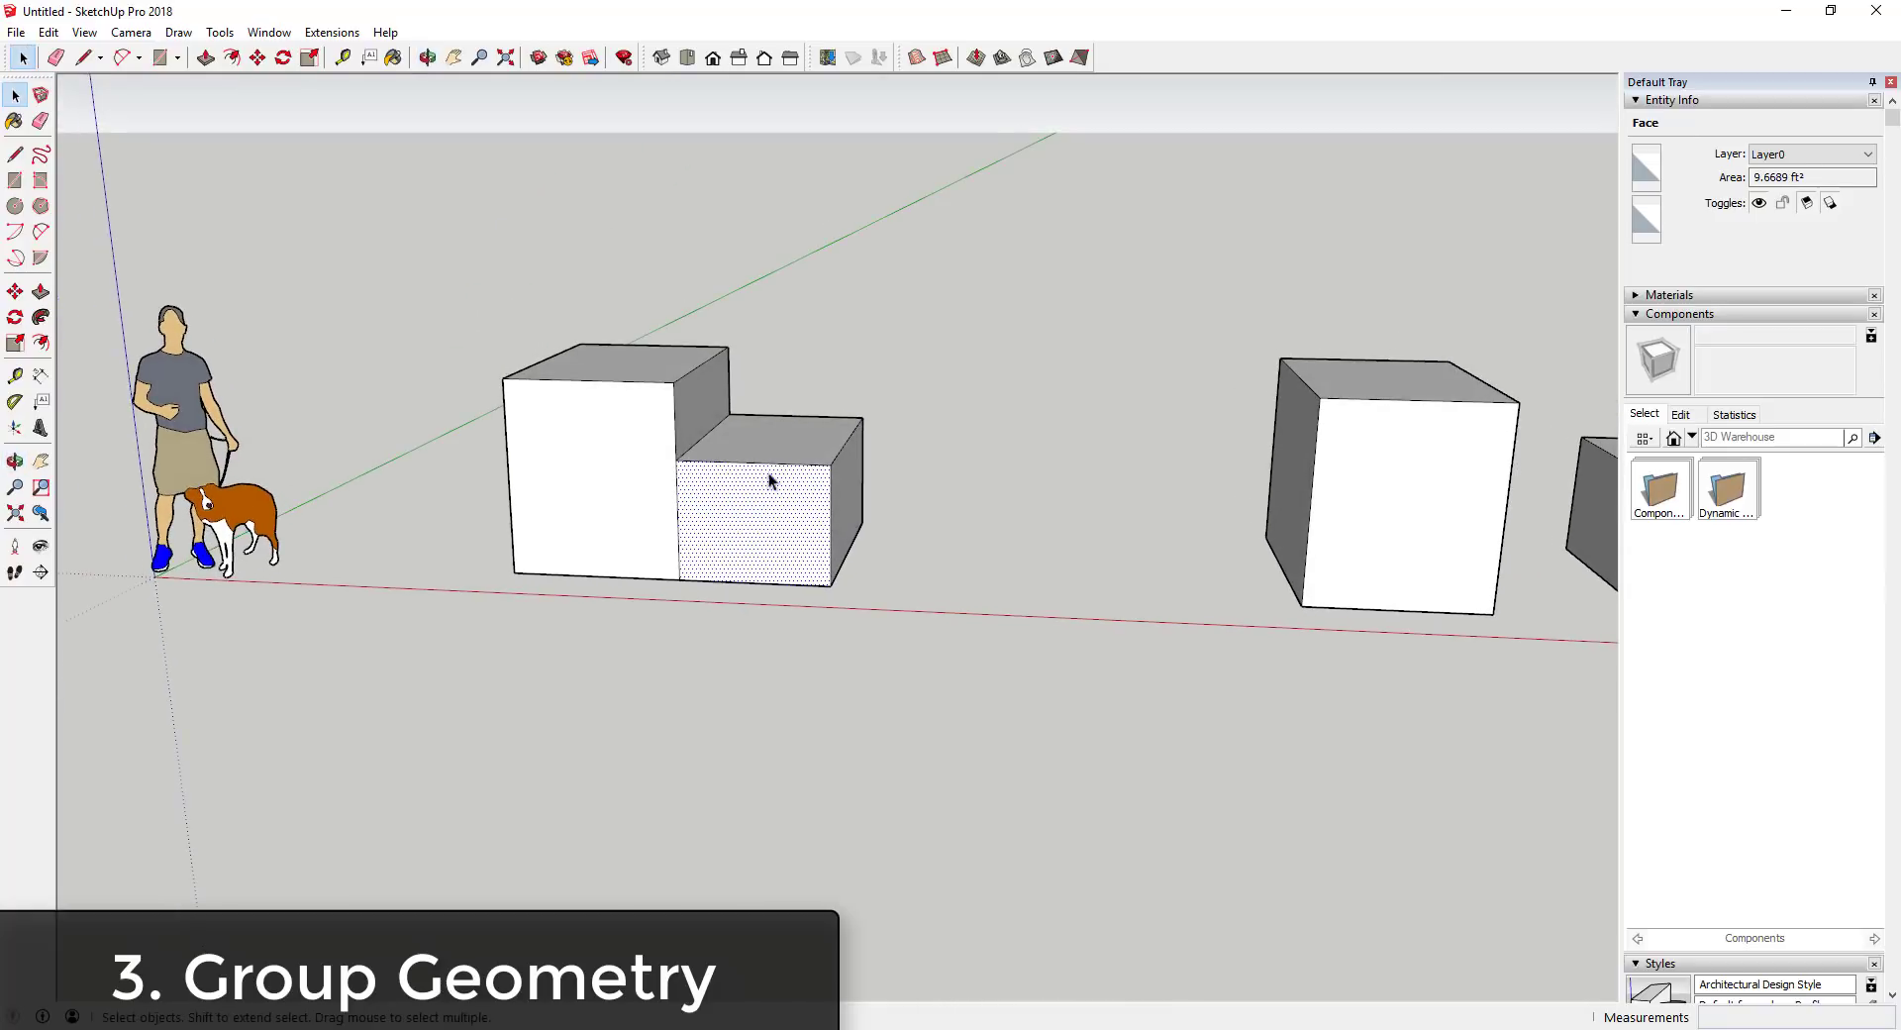
Select the entire smaller box and try to move it away from the taller box.
left_click_drag(649, 406, 904, 630)
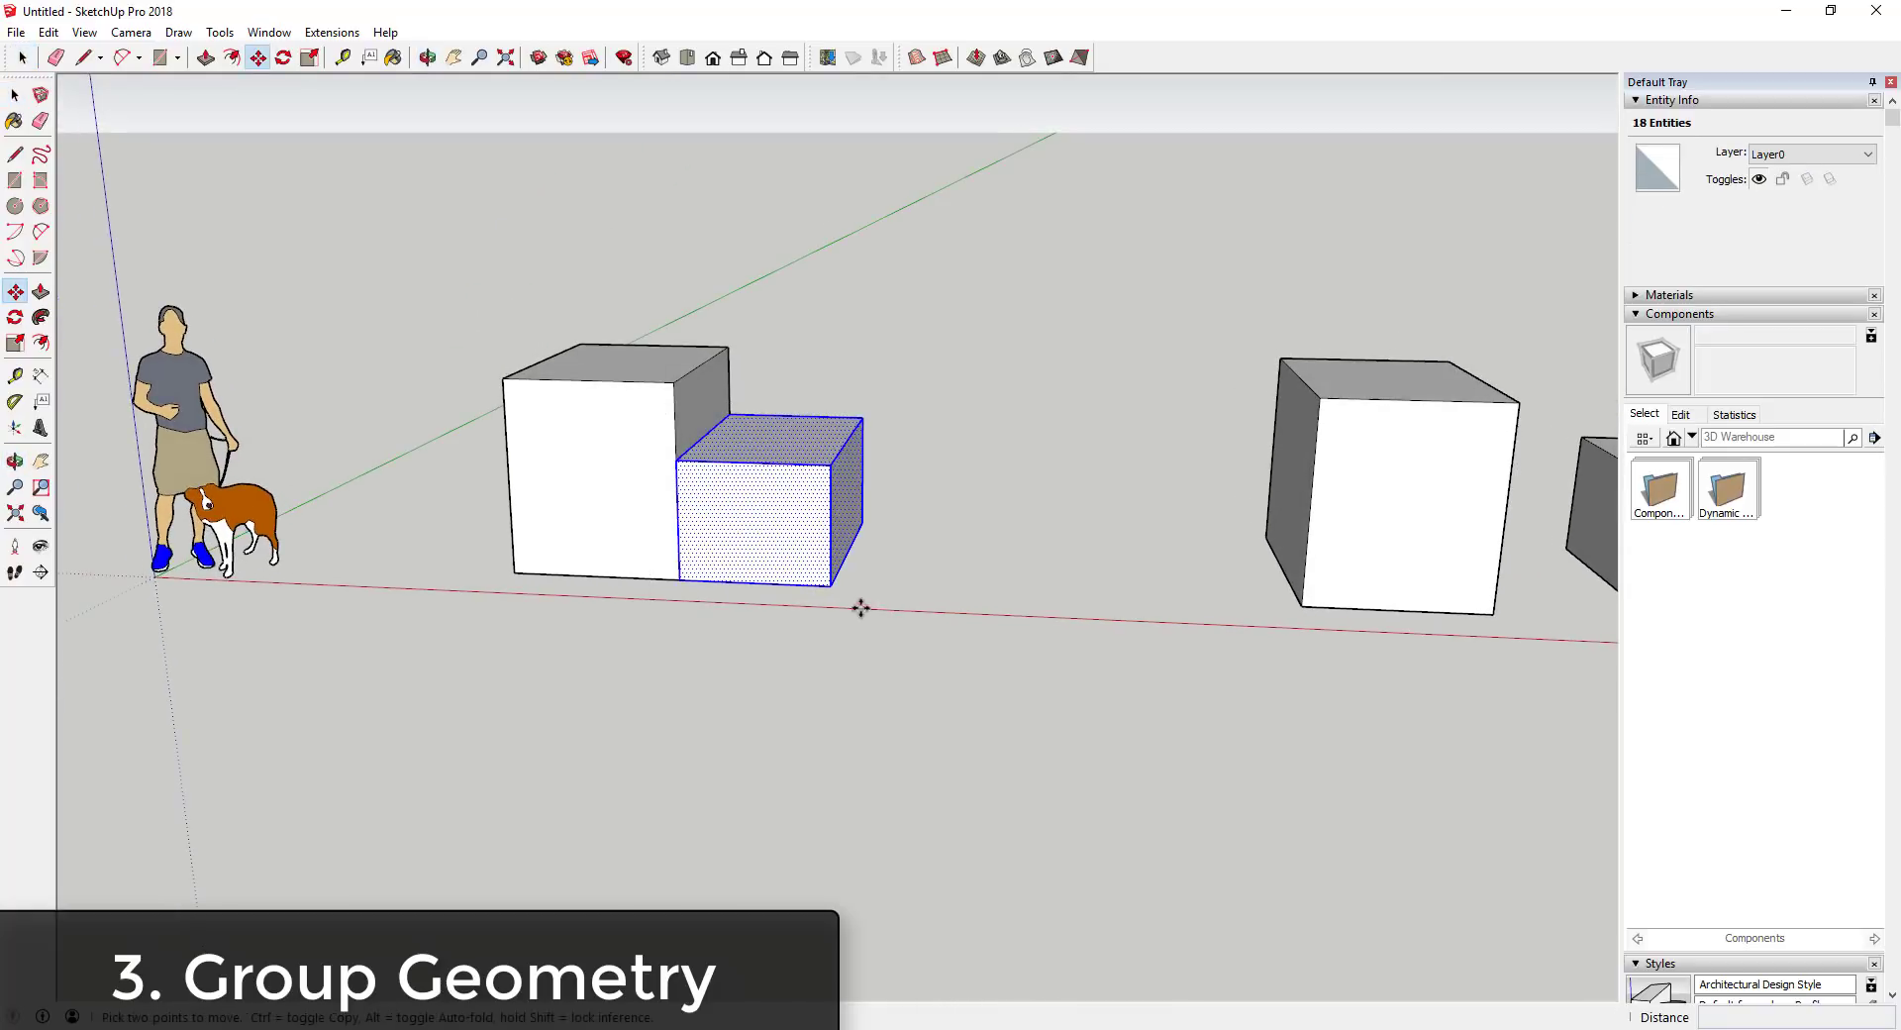
key("m")
left_click(832, 586)
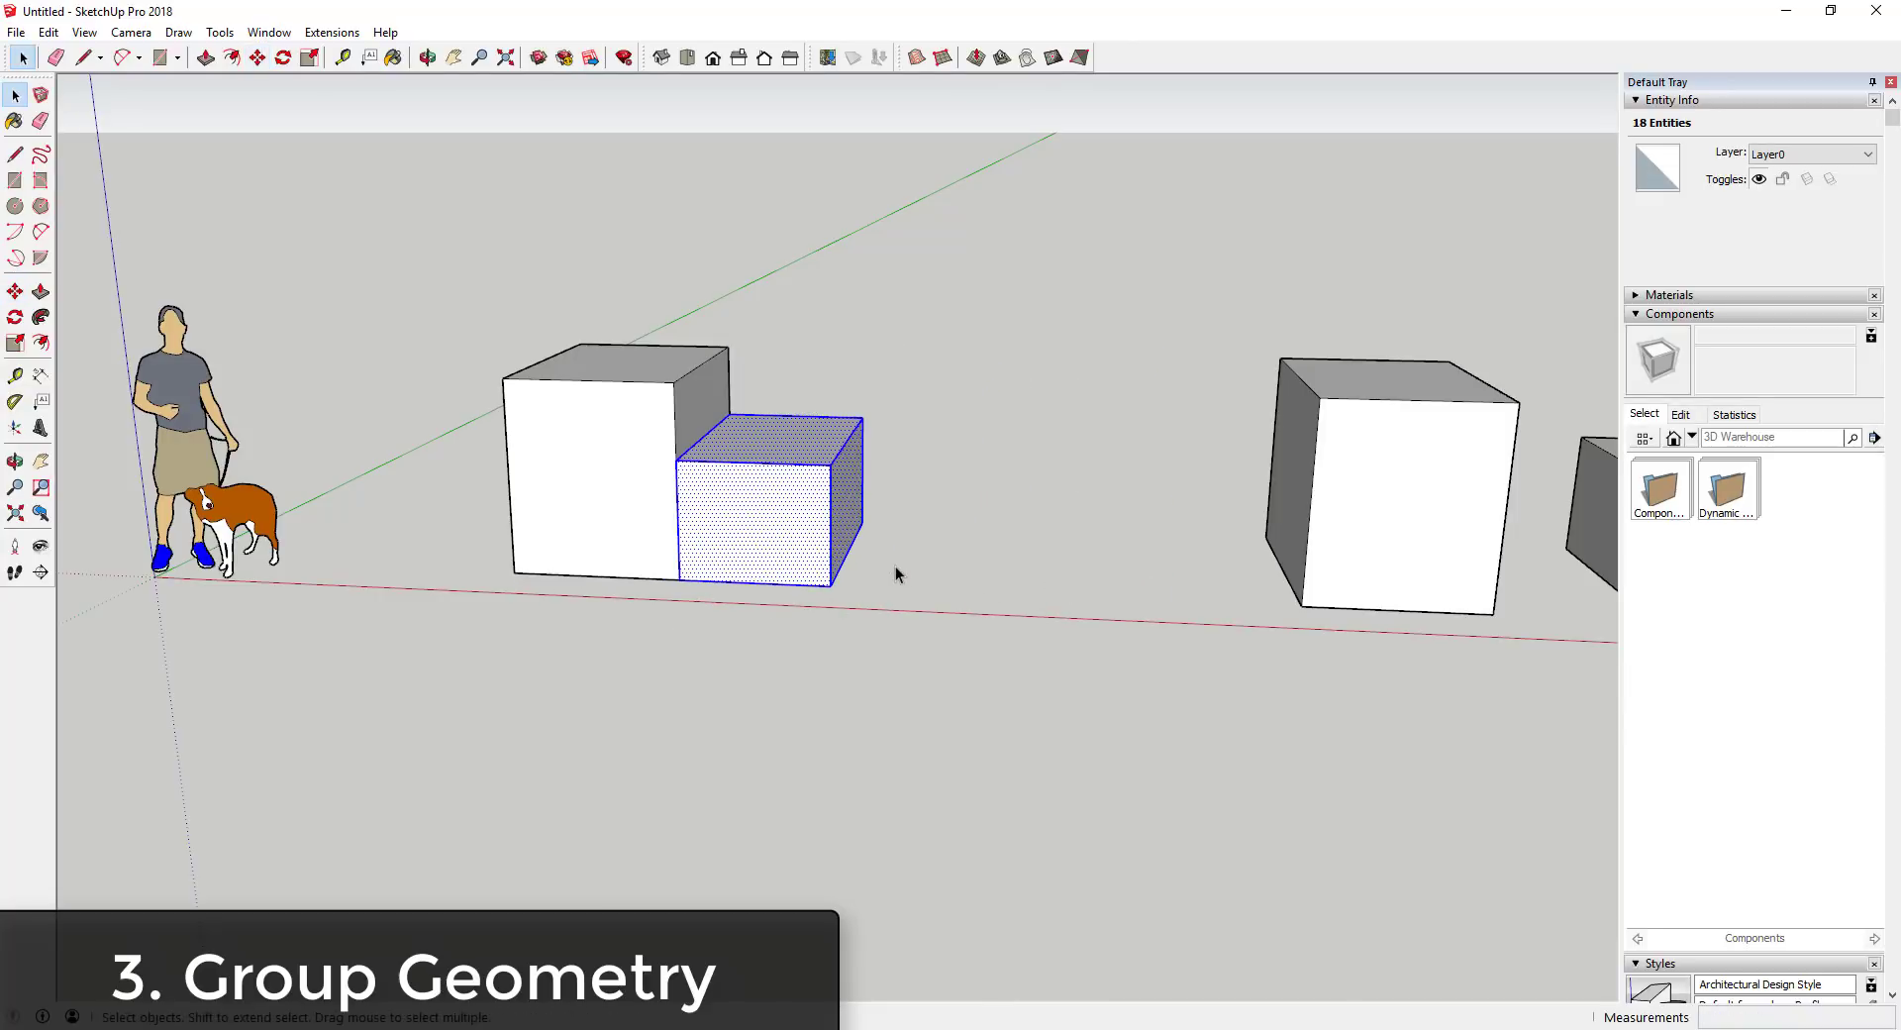
key("space")
Select the smaller ungrouped box, move it about 8' 9" against the taller box's front face, and lower it about 4".
left_click_drag(784, 408, 1073, 652)
key("m")
left_click(988, 422)
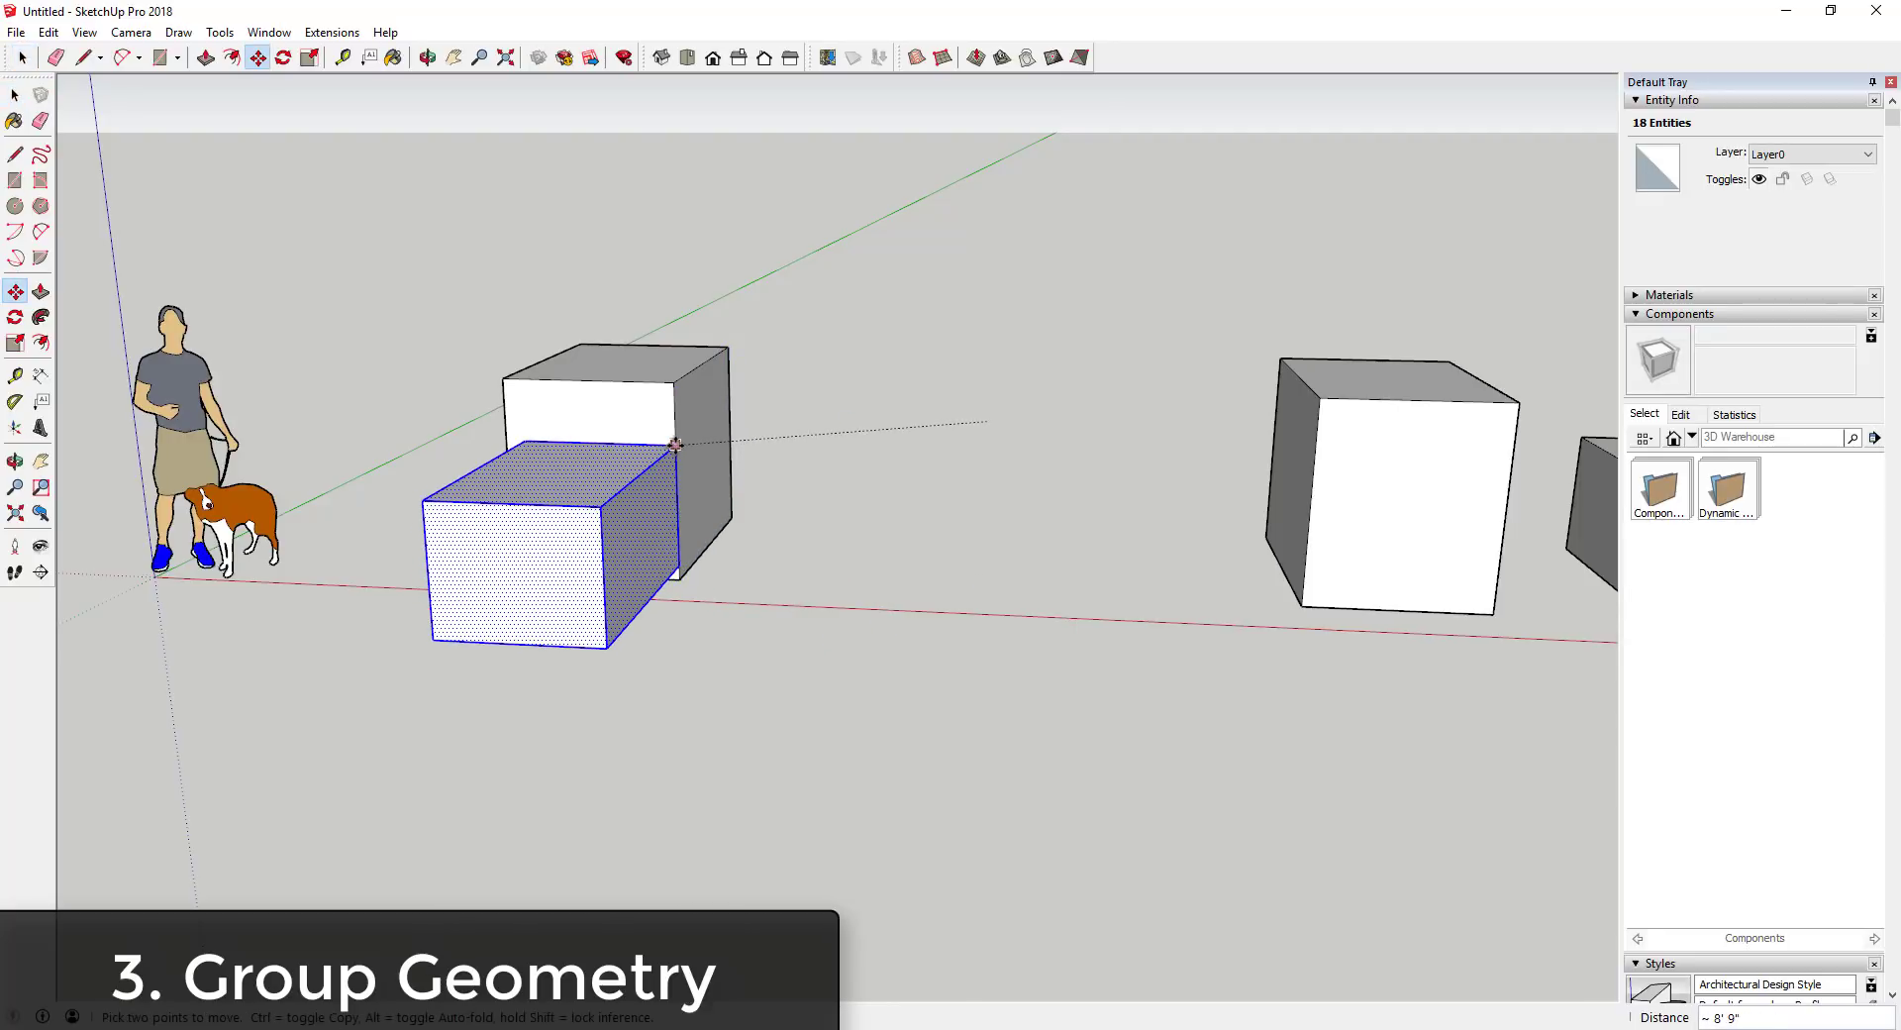
left_click(678, 448)
left_click(681, 563)
key("Escape")
key("space")
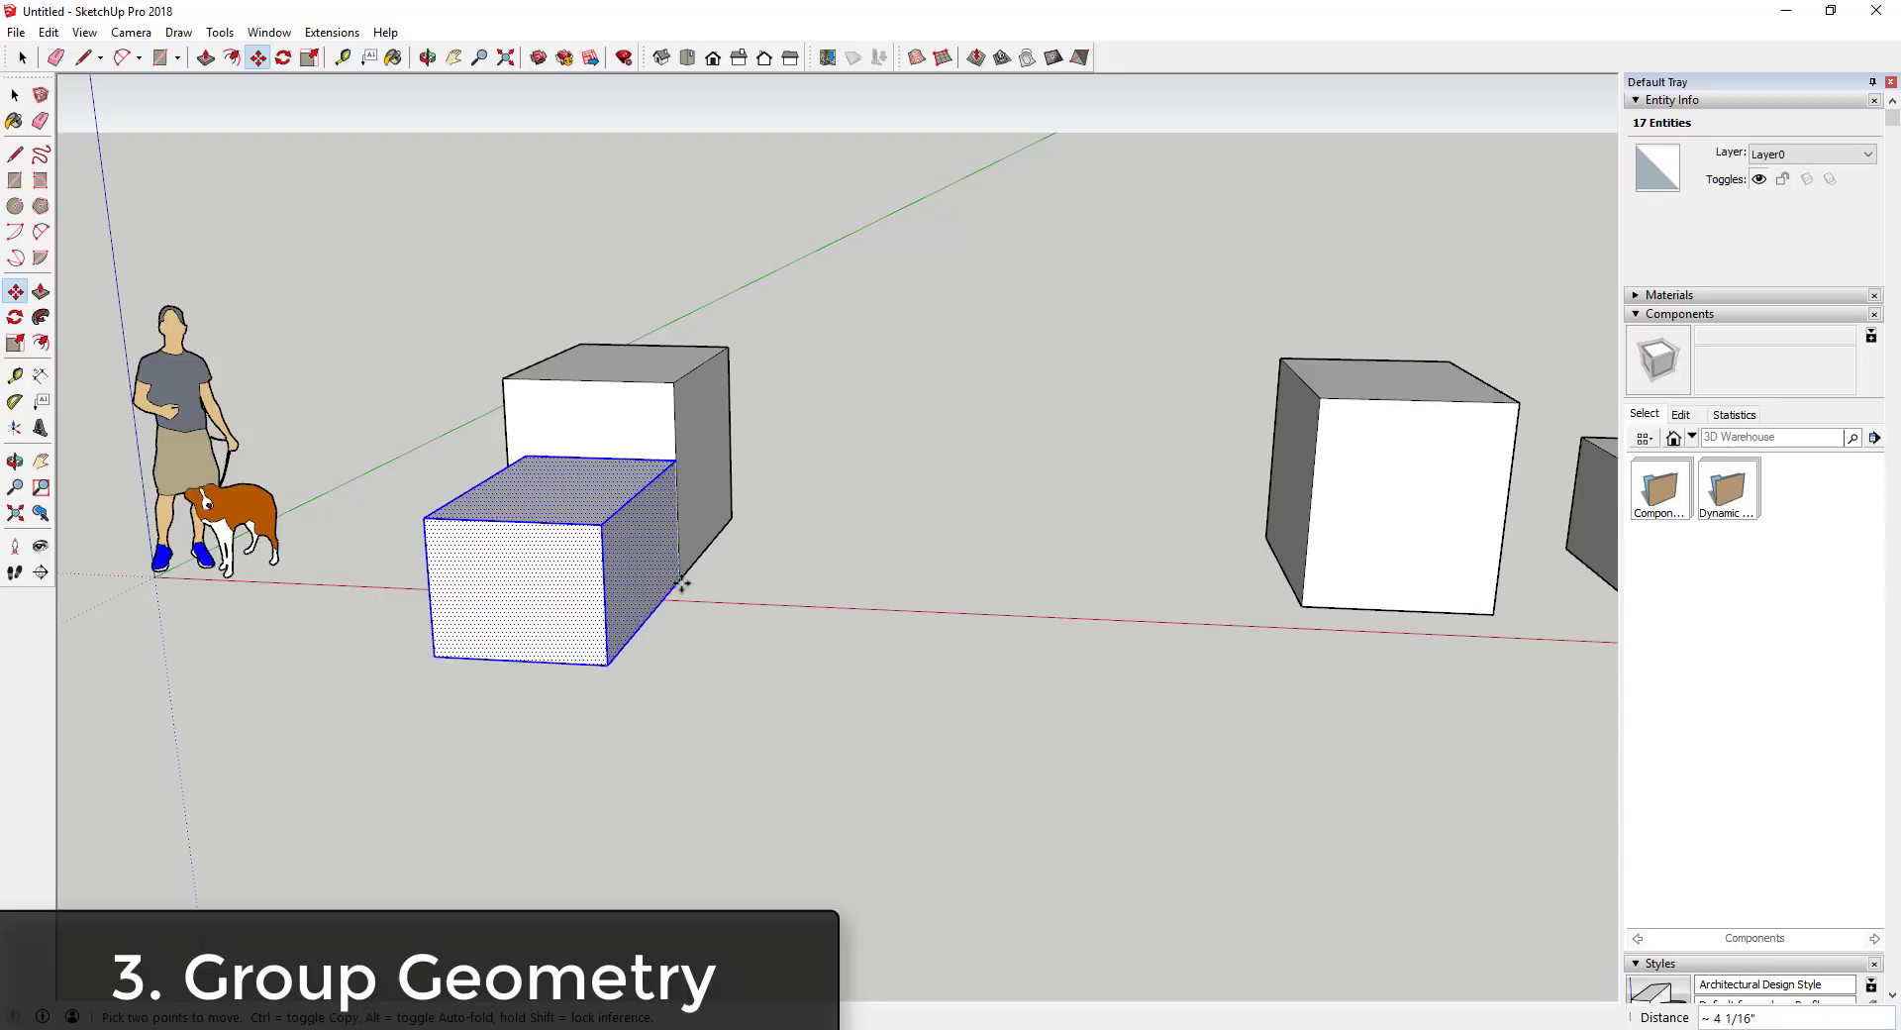
Try to move the smaller ungrouped box sideways along the taller box's front face.
key("m")
left_click(564, 507)
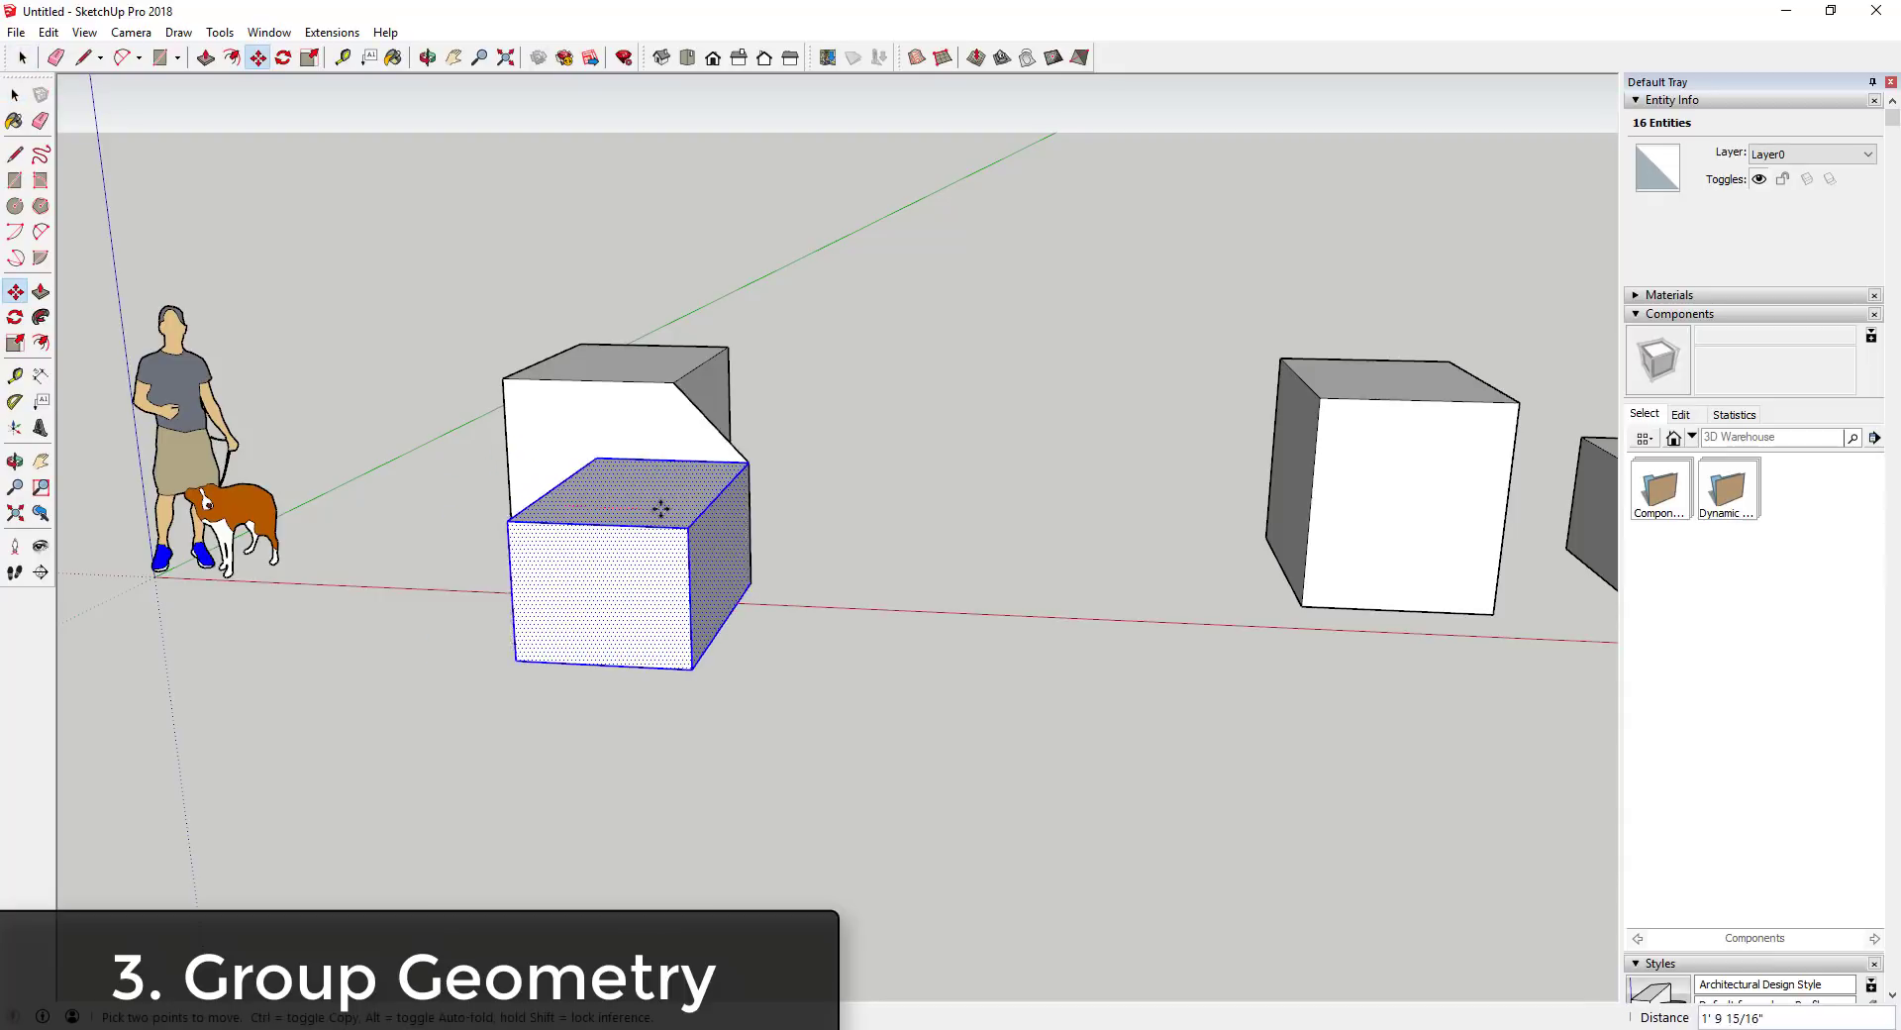
key("Escape")
key("space")
Select all geometry of the taller box in the pair farther from the figure and make it a group.
scroll(1041, 382, "down", 3)
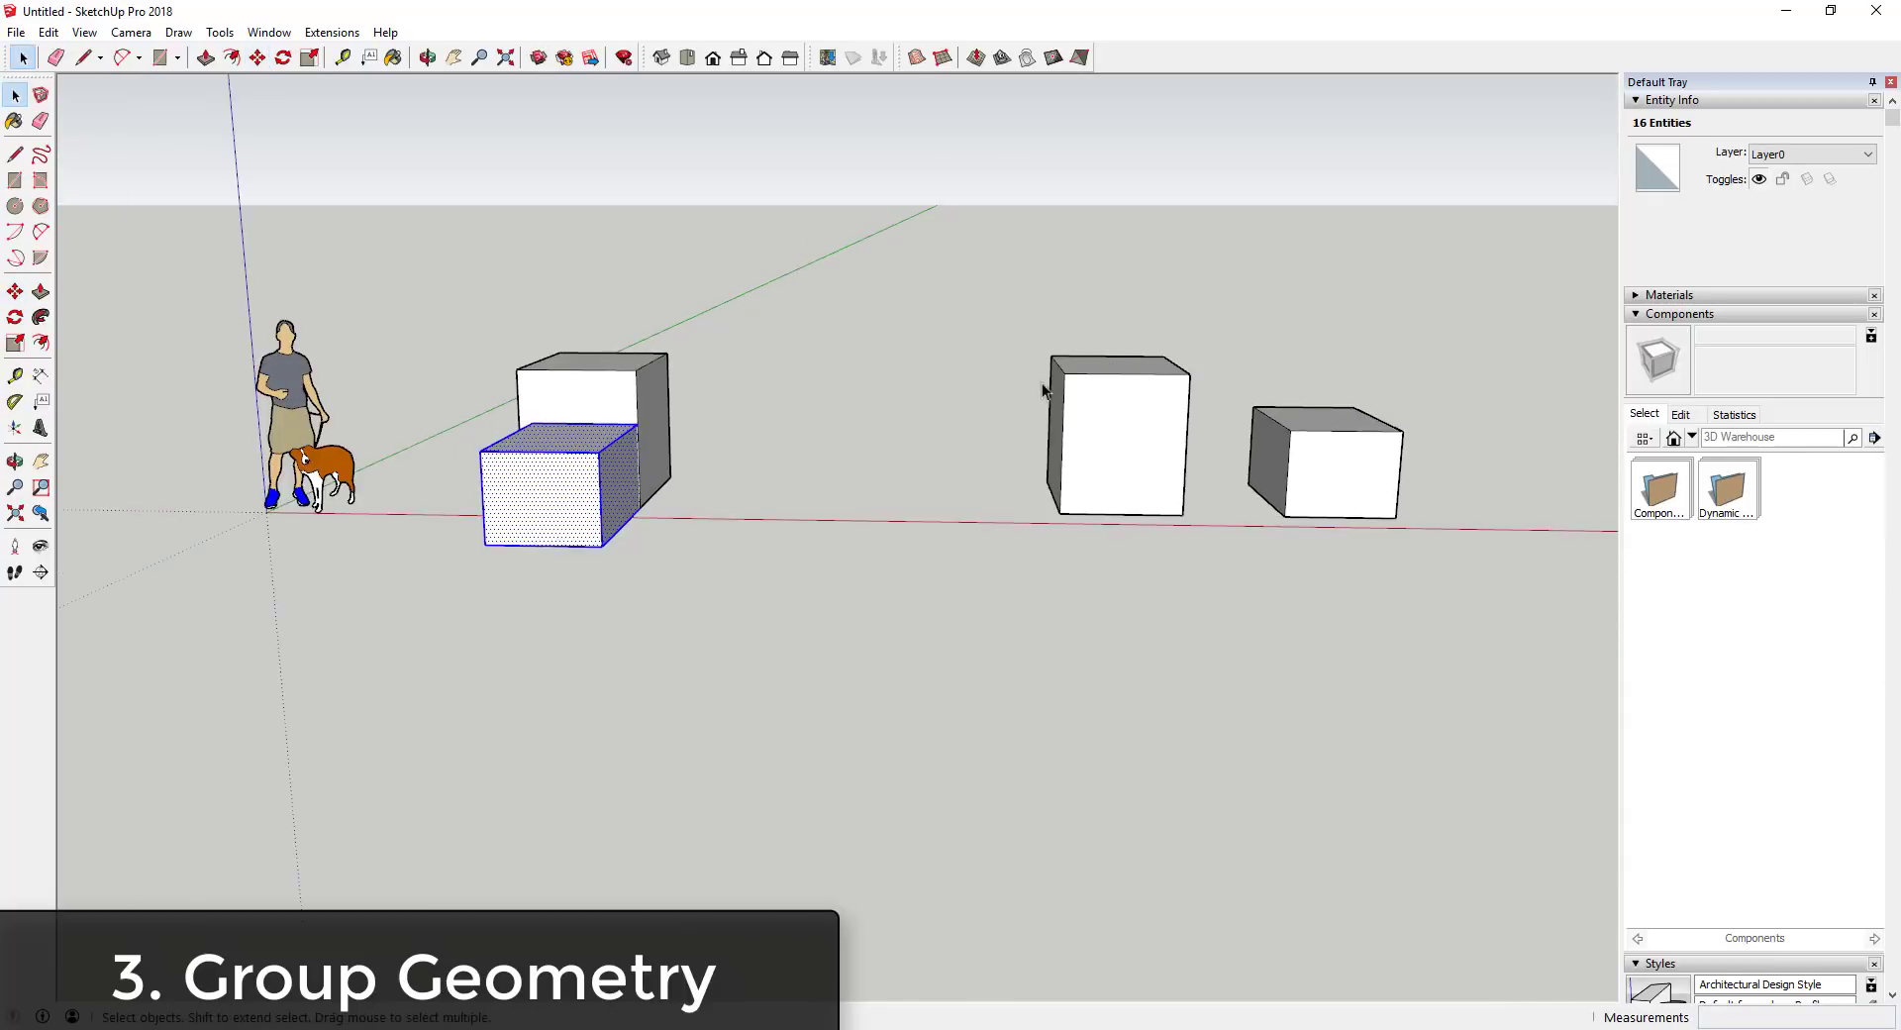
scroll(1245, 372, "up", 5)
scroll(1405, 406, "down", 3)
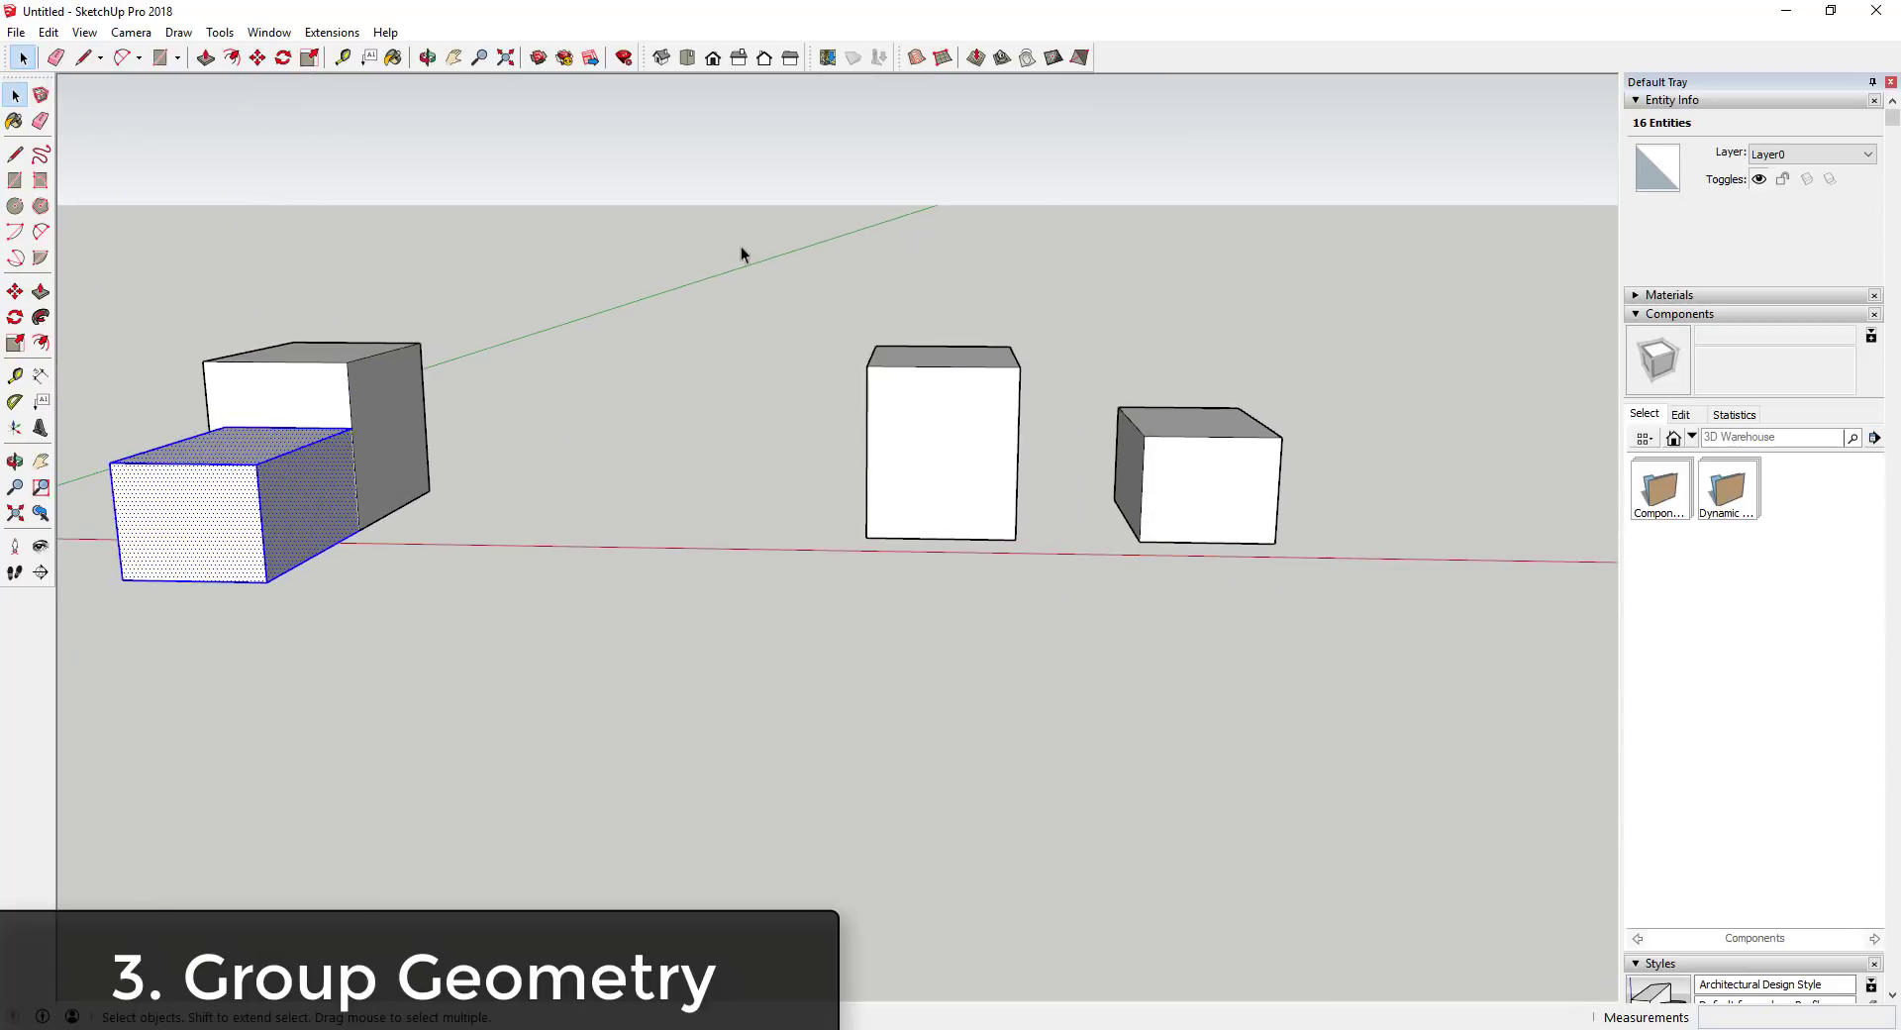
double_click(943, 356)
left_click_drag(761, 275, 1113, 699)
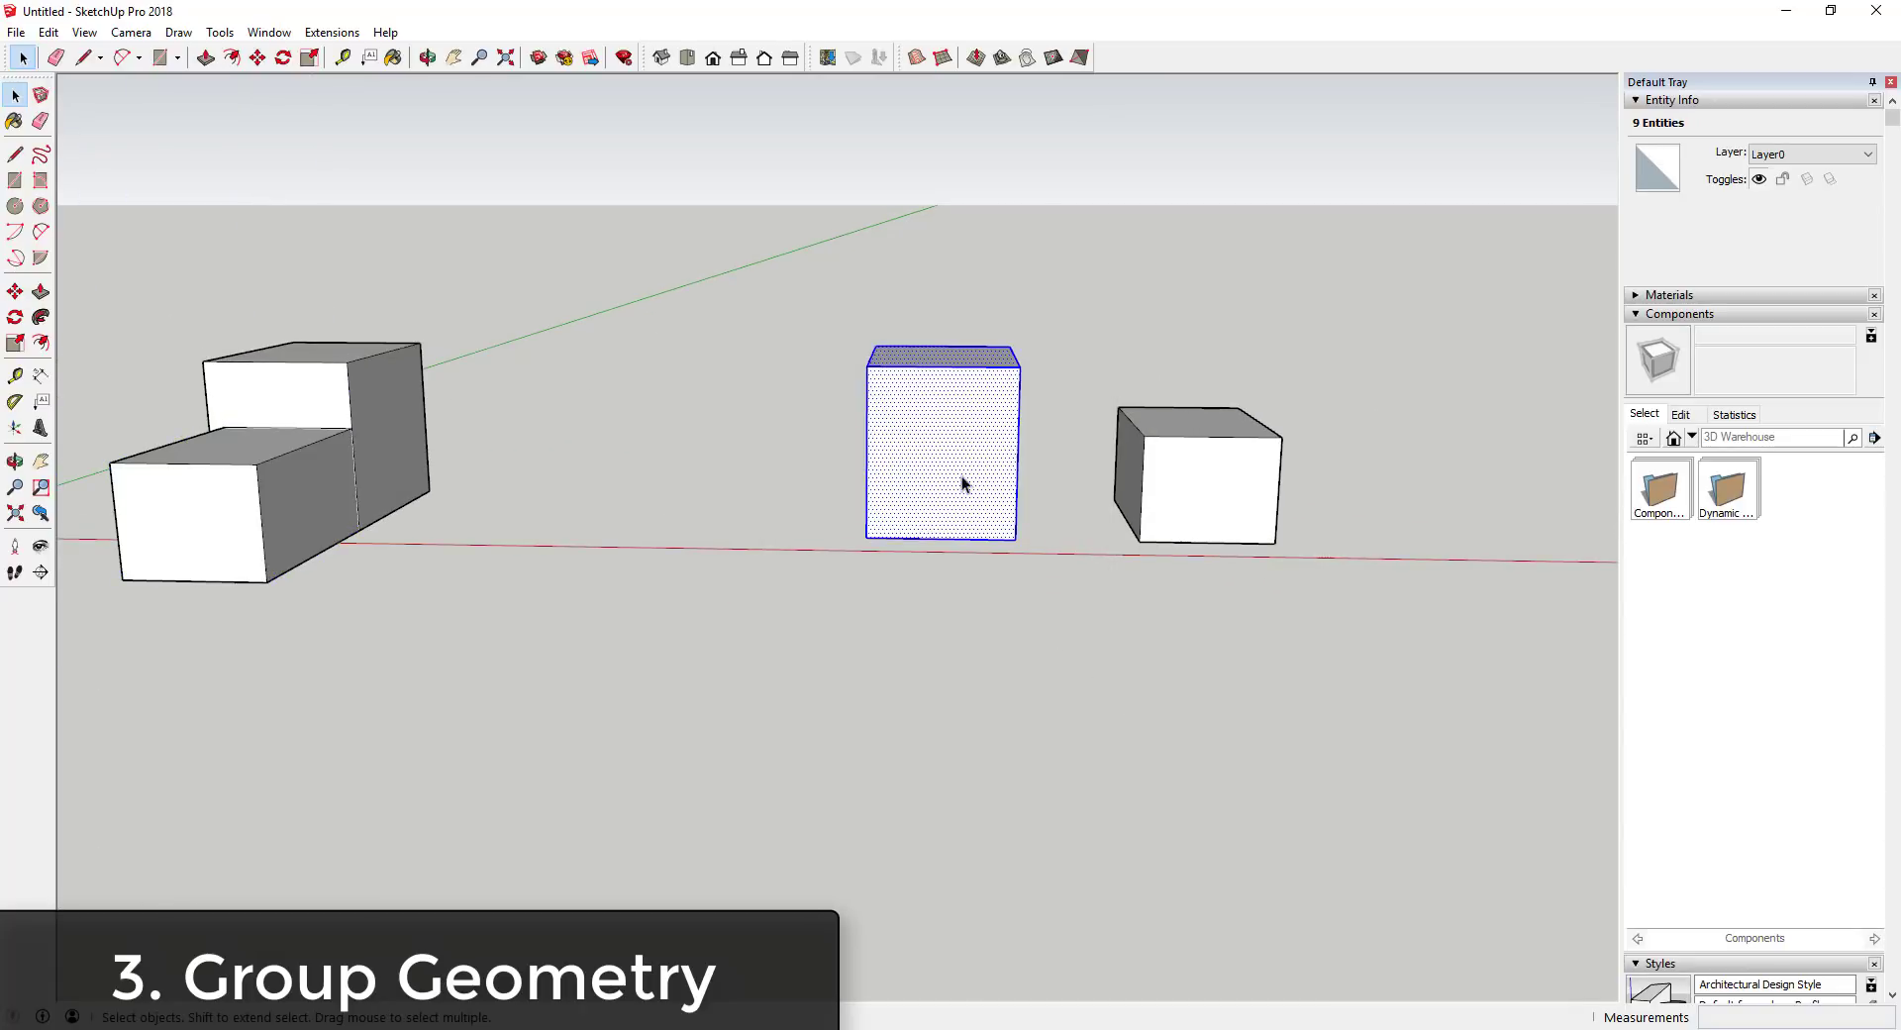
left_click_drag(798, 240, 1060, 573)
right_click(951, 444)
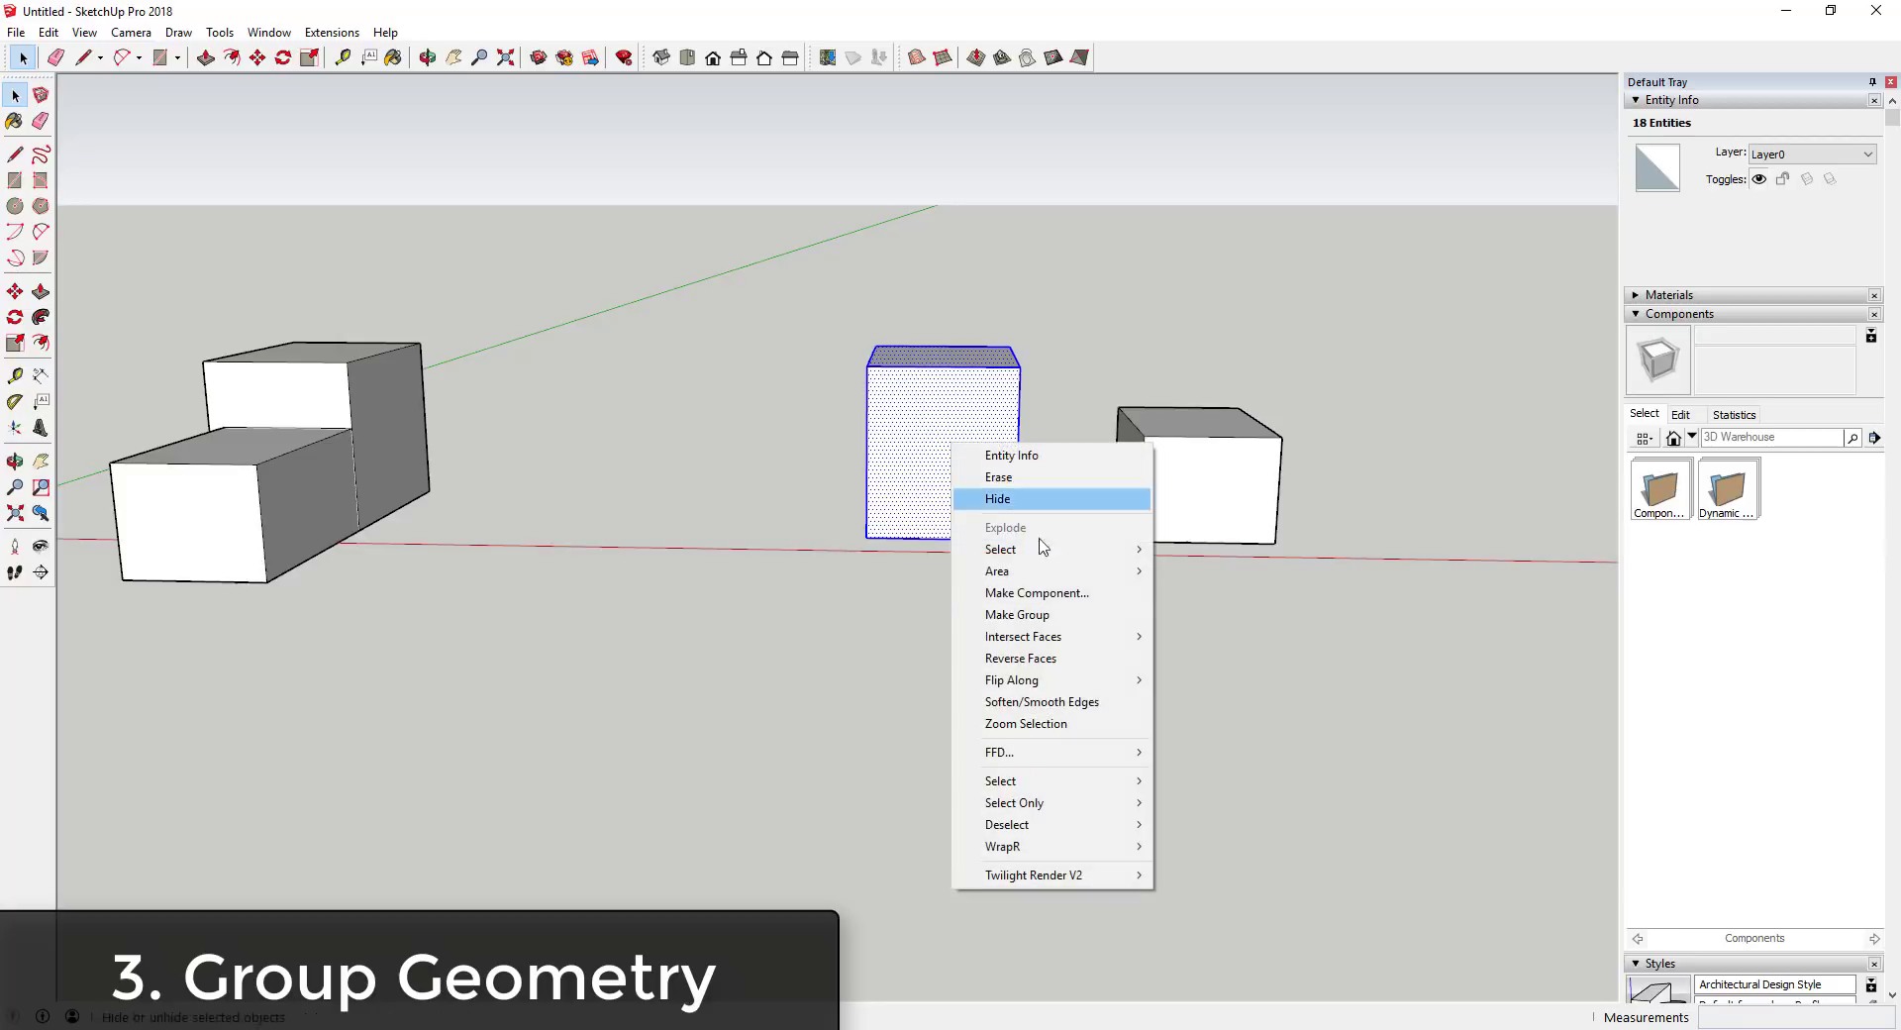
left_click(1045, 615)
Select all geometry of the smaller box beside the grouped box and make it a separate group.
left_click_drag(1091, 350, 1329, 622)
right_click(1220, 494)
left_click(1320, 665)
Move the smaller group flush against the side of the taller group, aligning their front and back edges.
middle_click_drag(1328, 490, 1099, 525)
key("m")
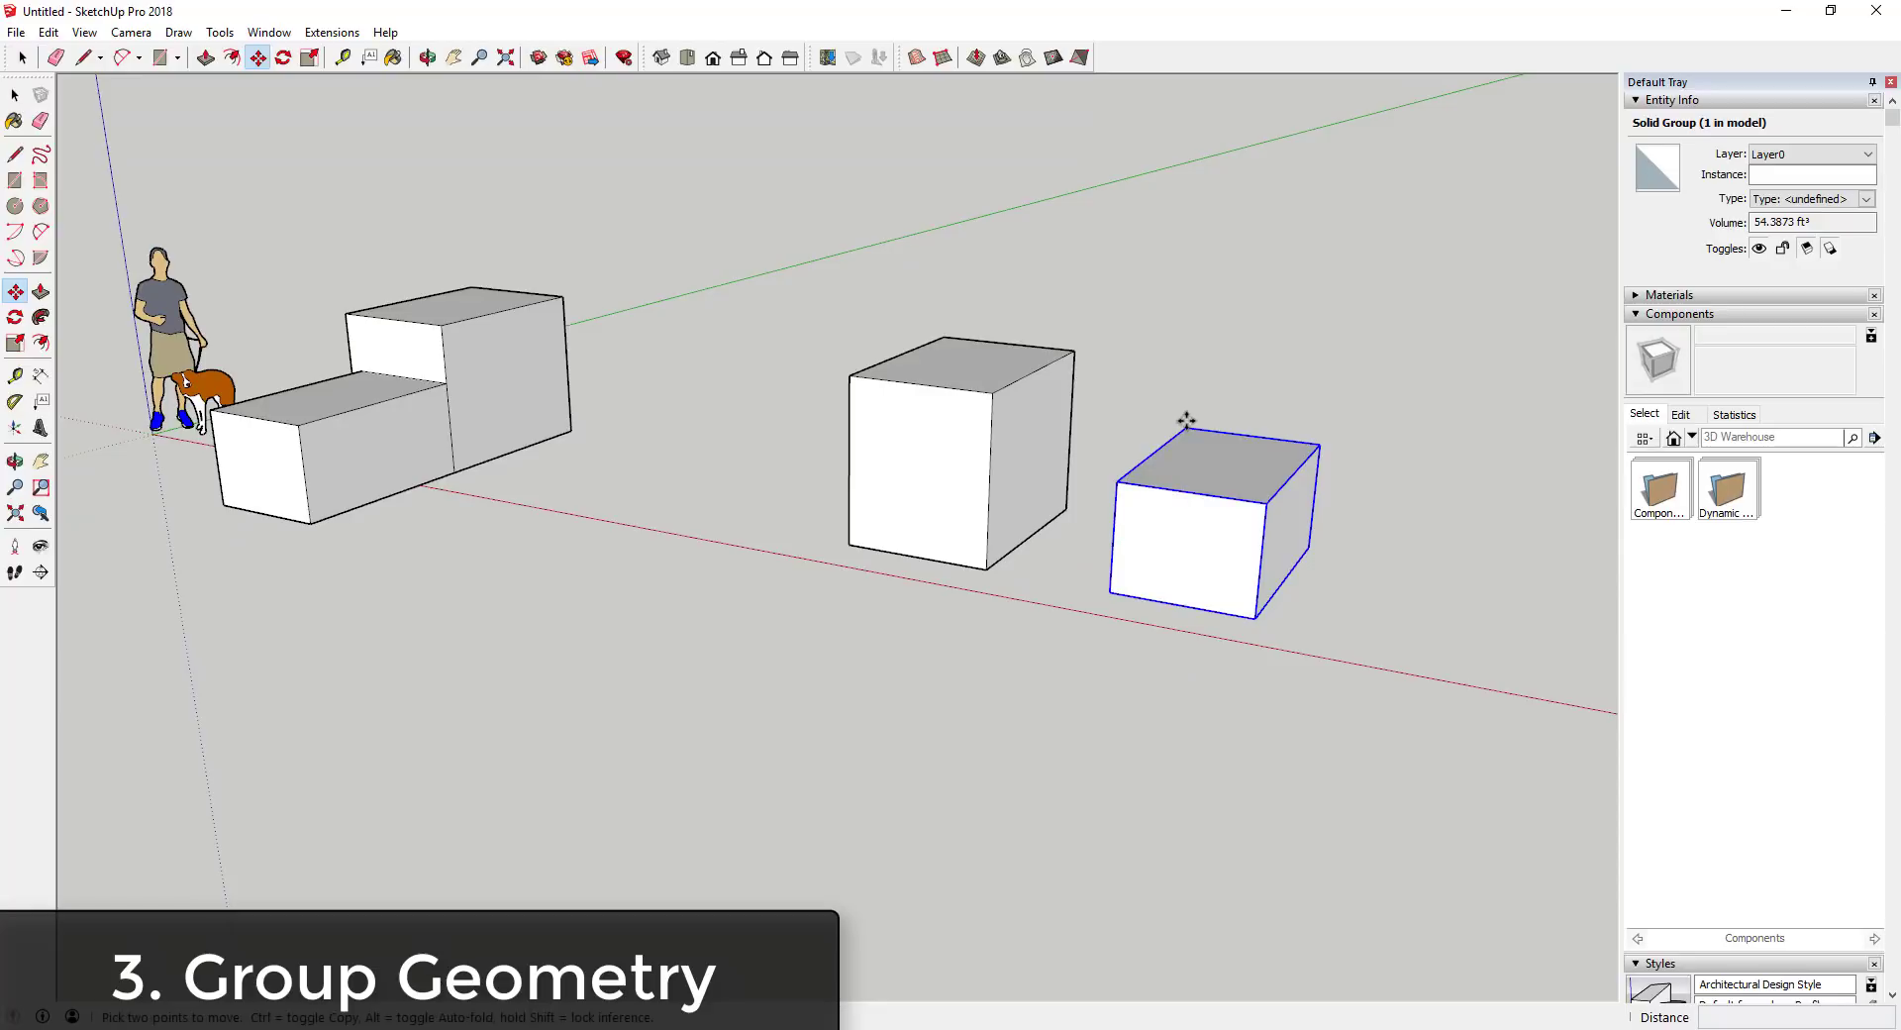
left_click(1186, 420)
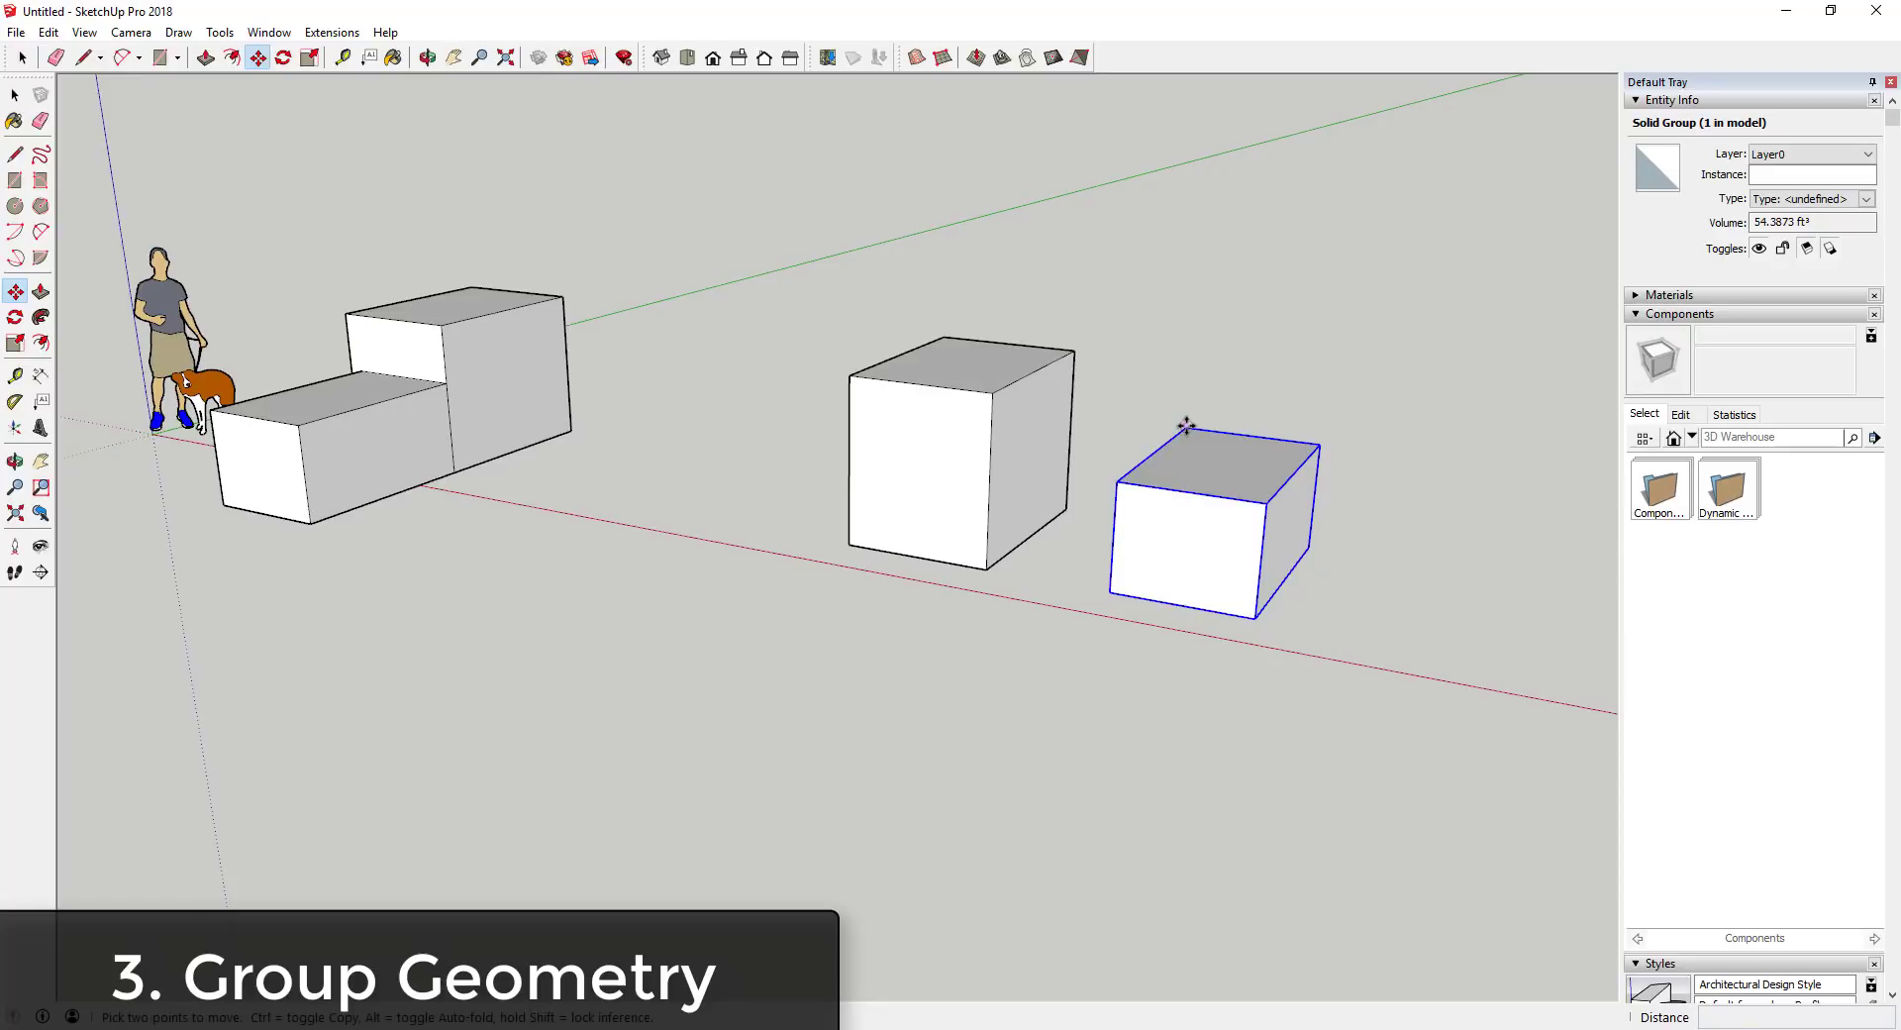
left_click(1075, 414)
left_click(1060, 454)
left_click(1112, 466)
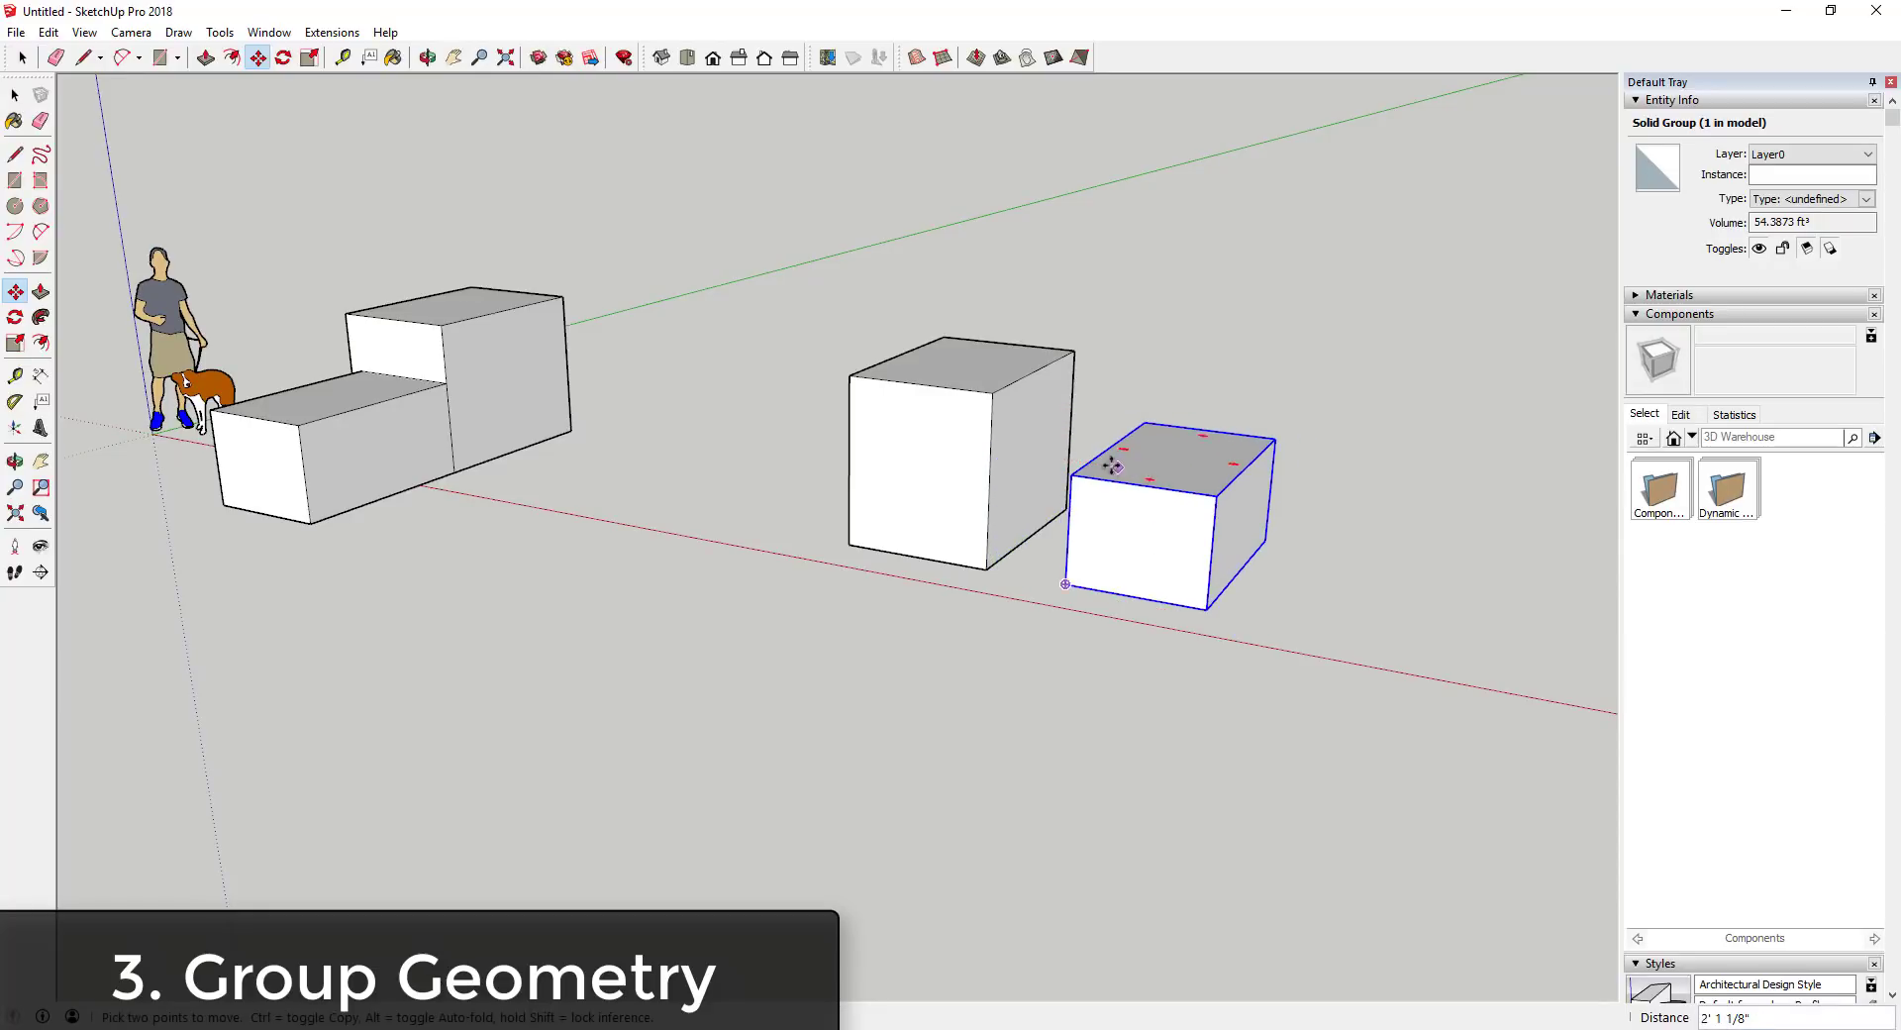
left_click(1138, 439)
left_click(1069, 420)
key("space")
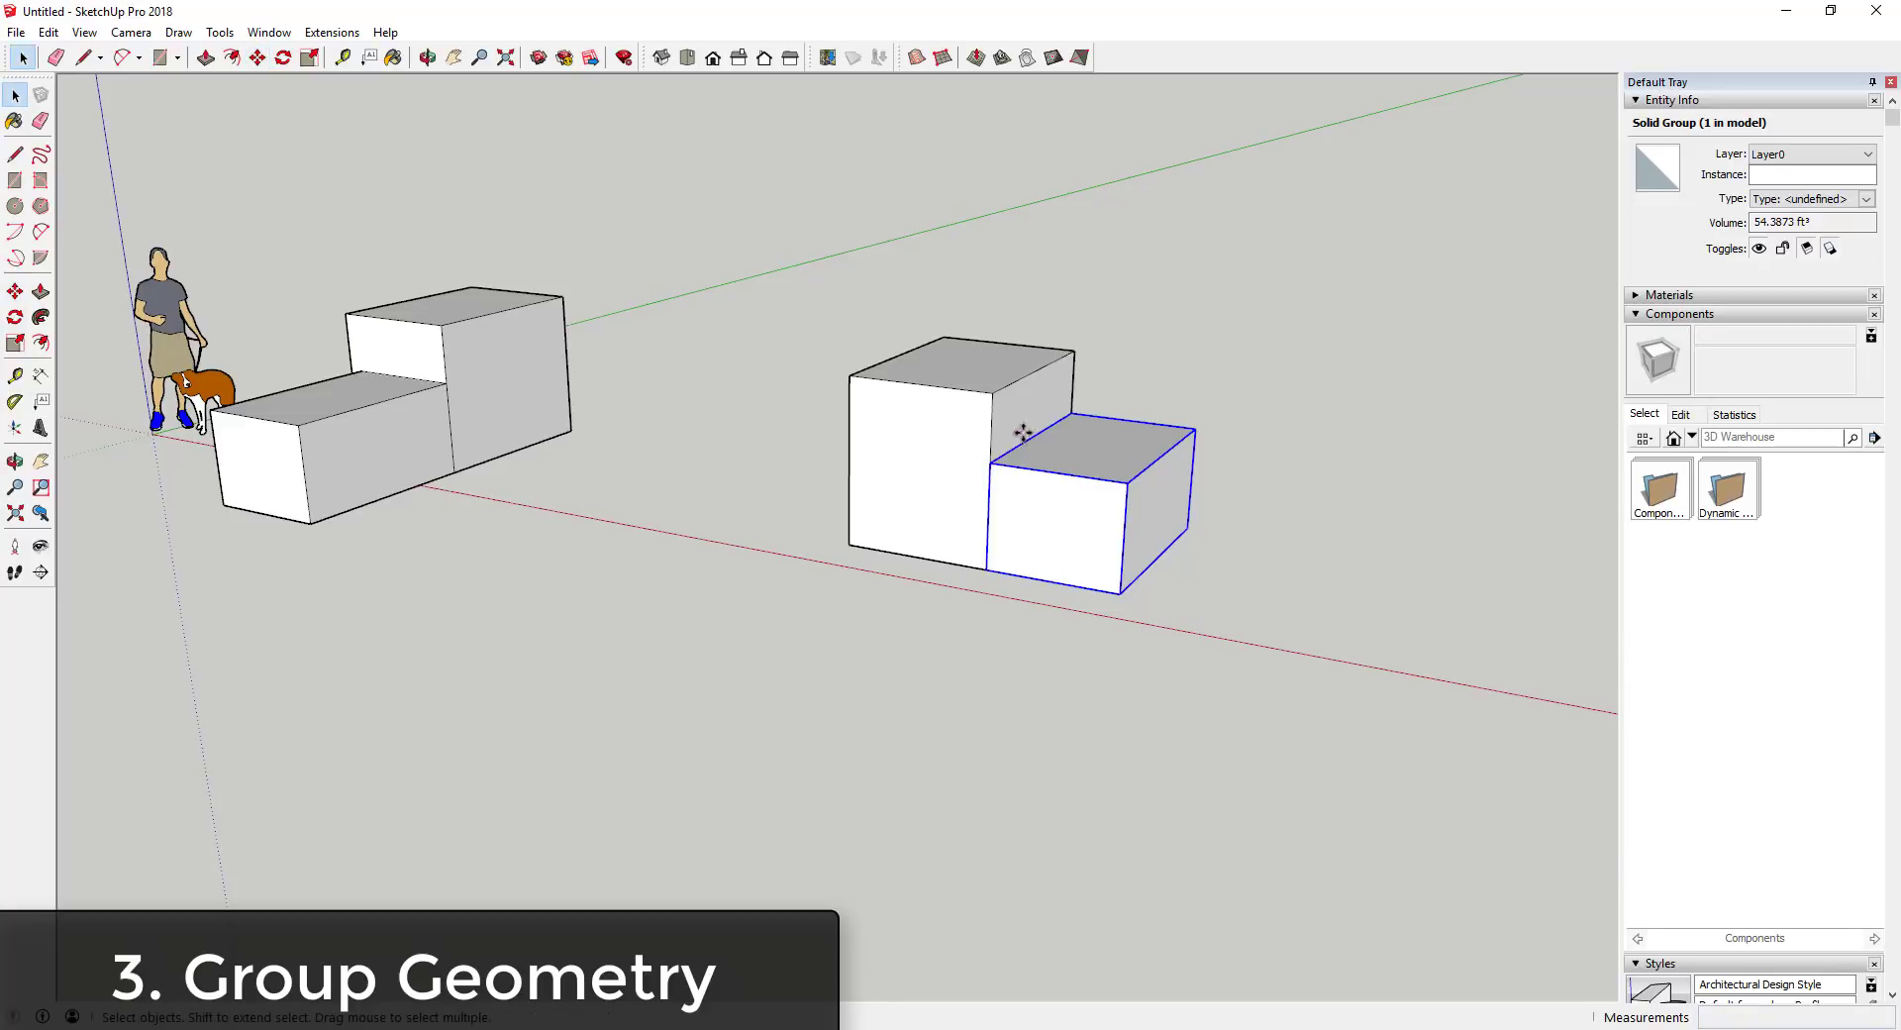
Move the smaller group about 6' 10" against the taller group's front face and lower it about 4 11/16".
key("m")
left_click(1073, 413)
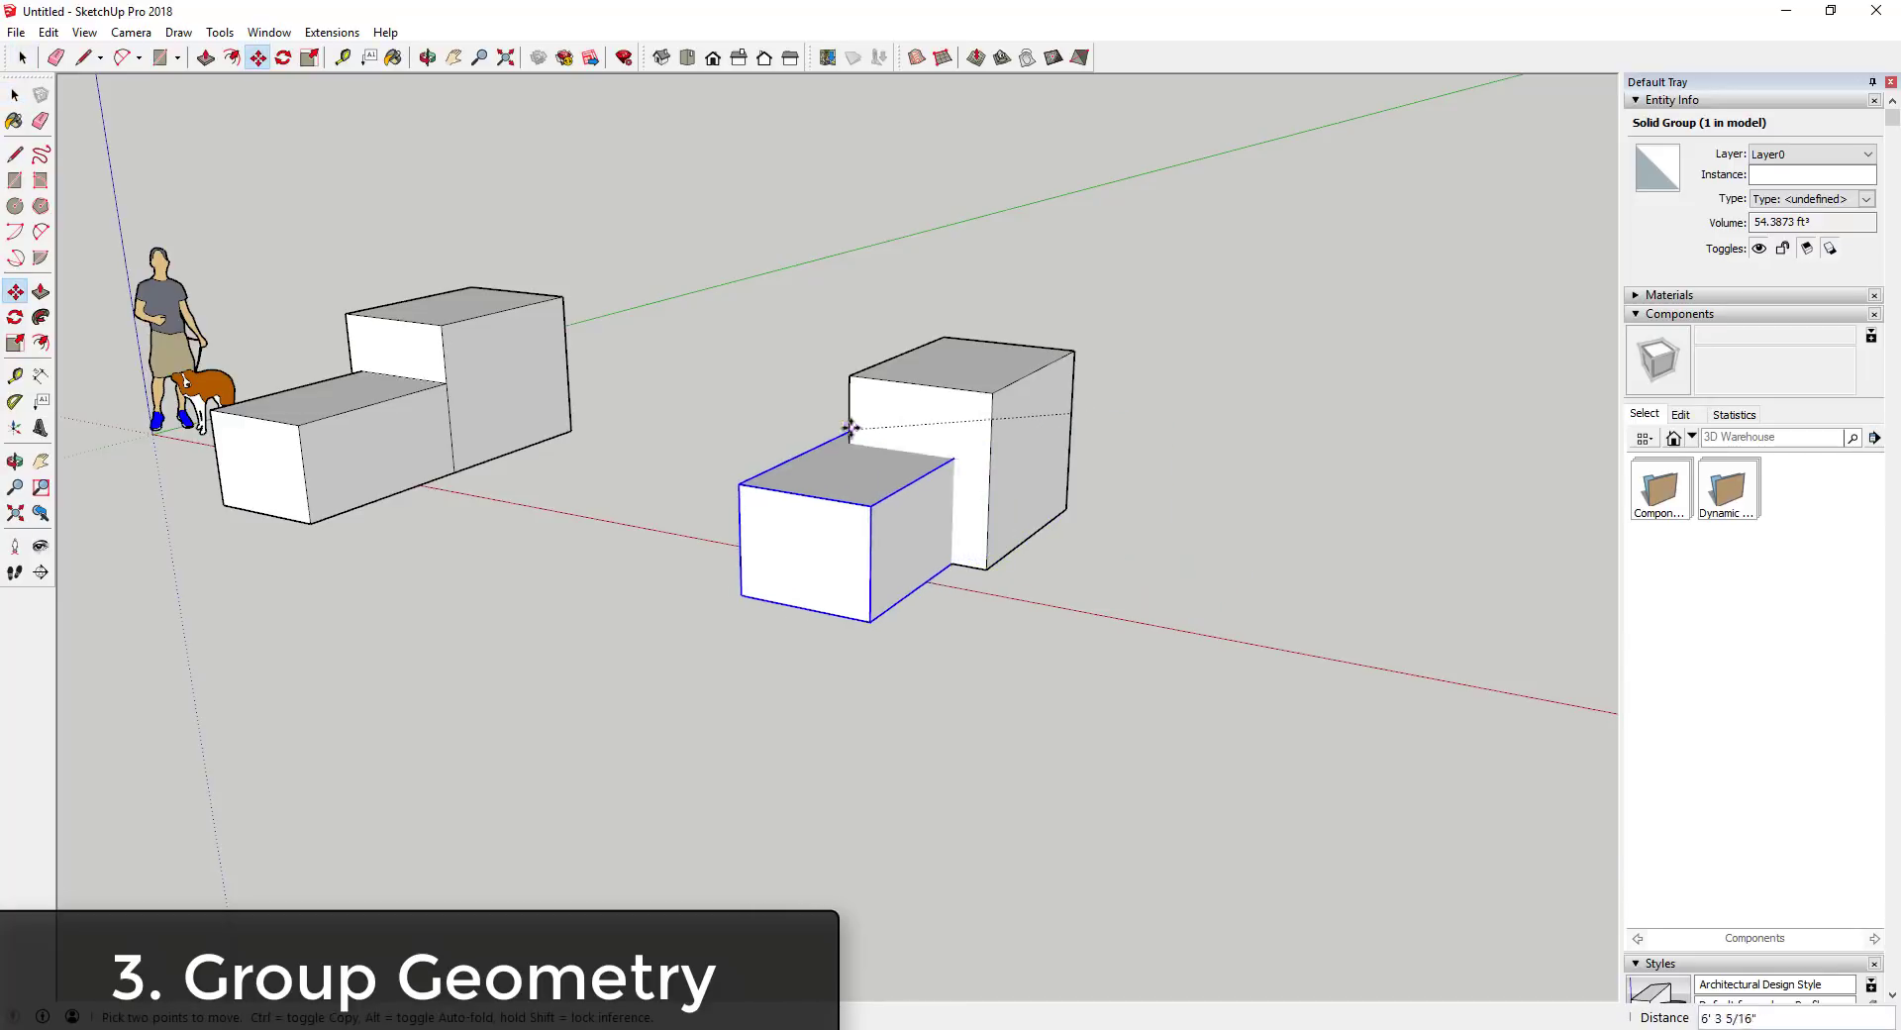
left_click(851, 427)
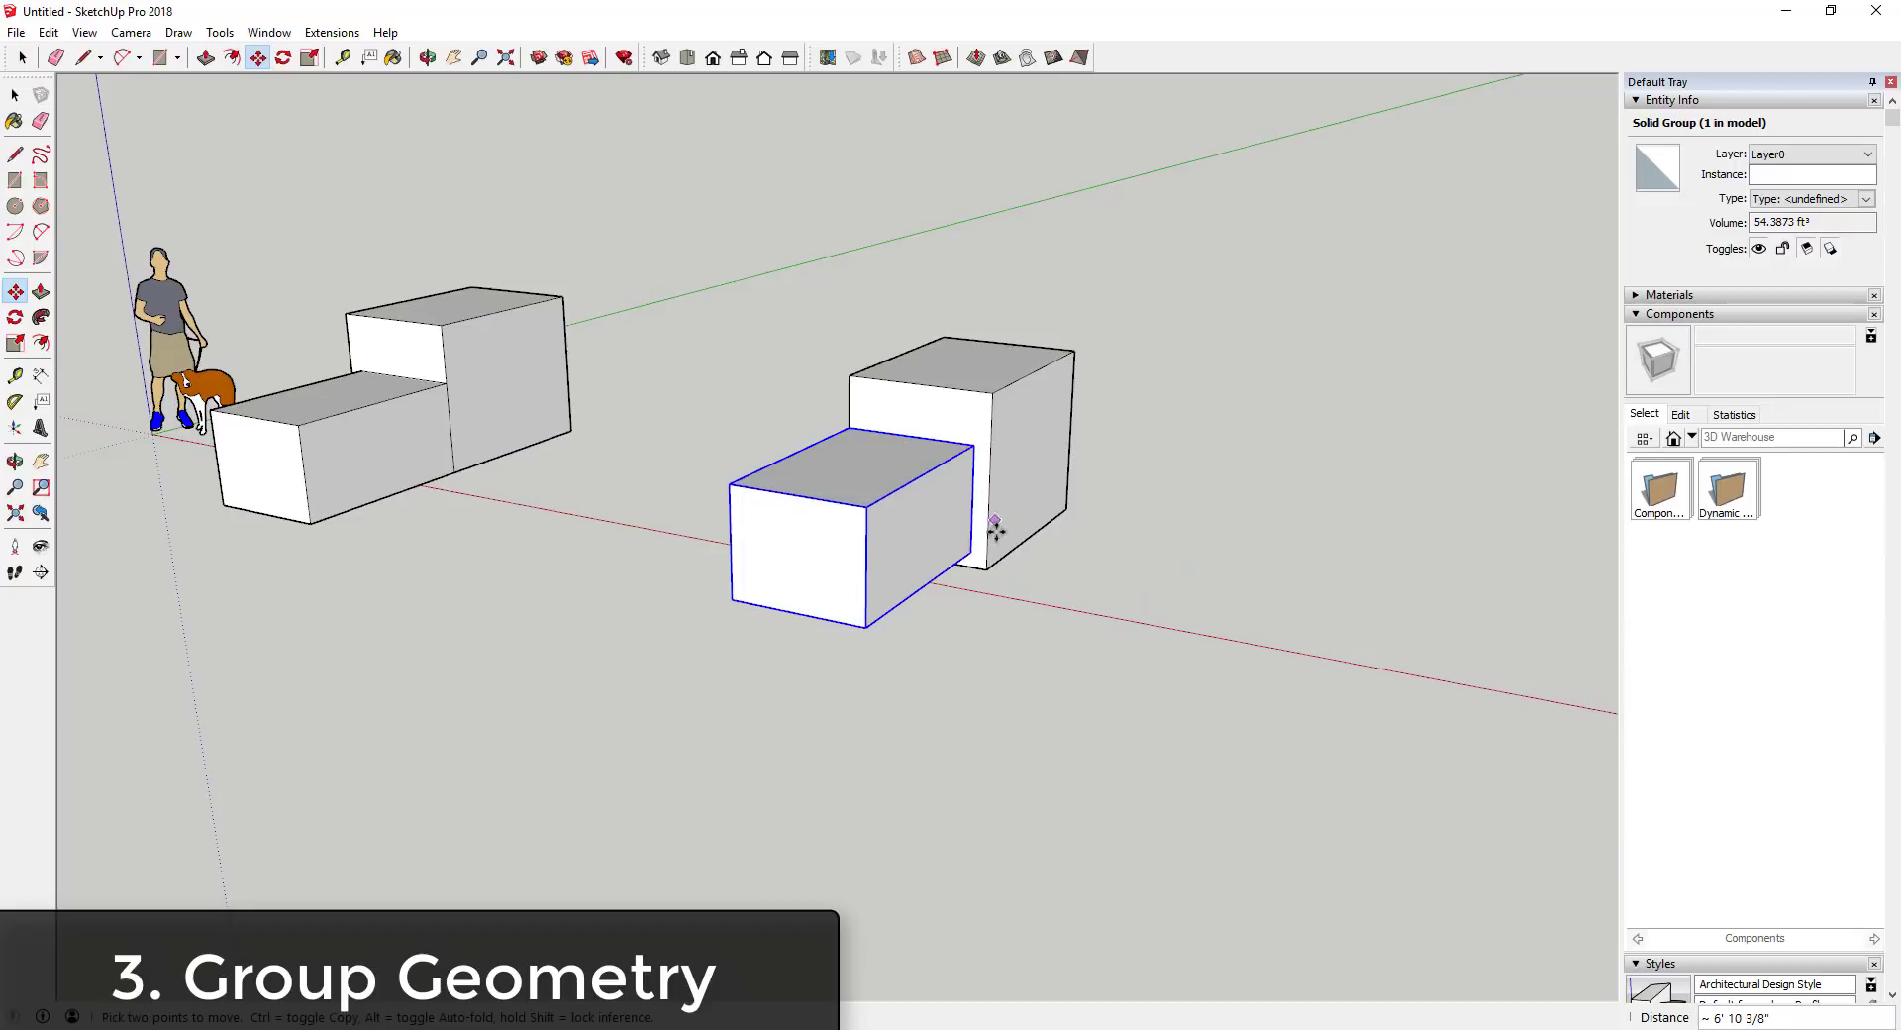
left_click(972, 557)
left_click(971, 565)
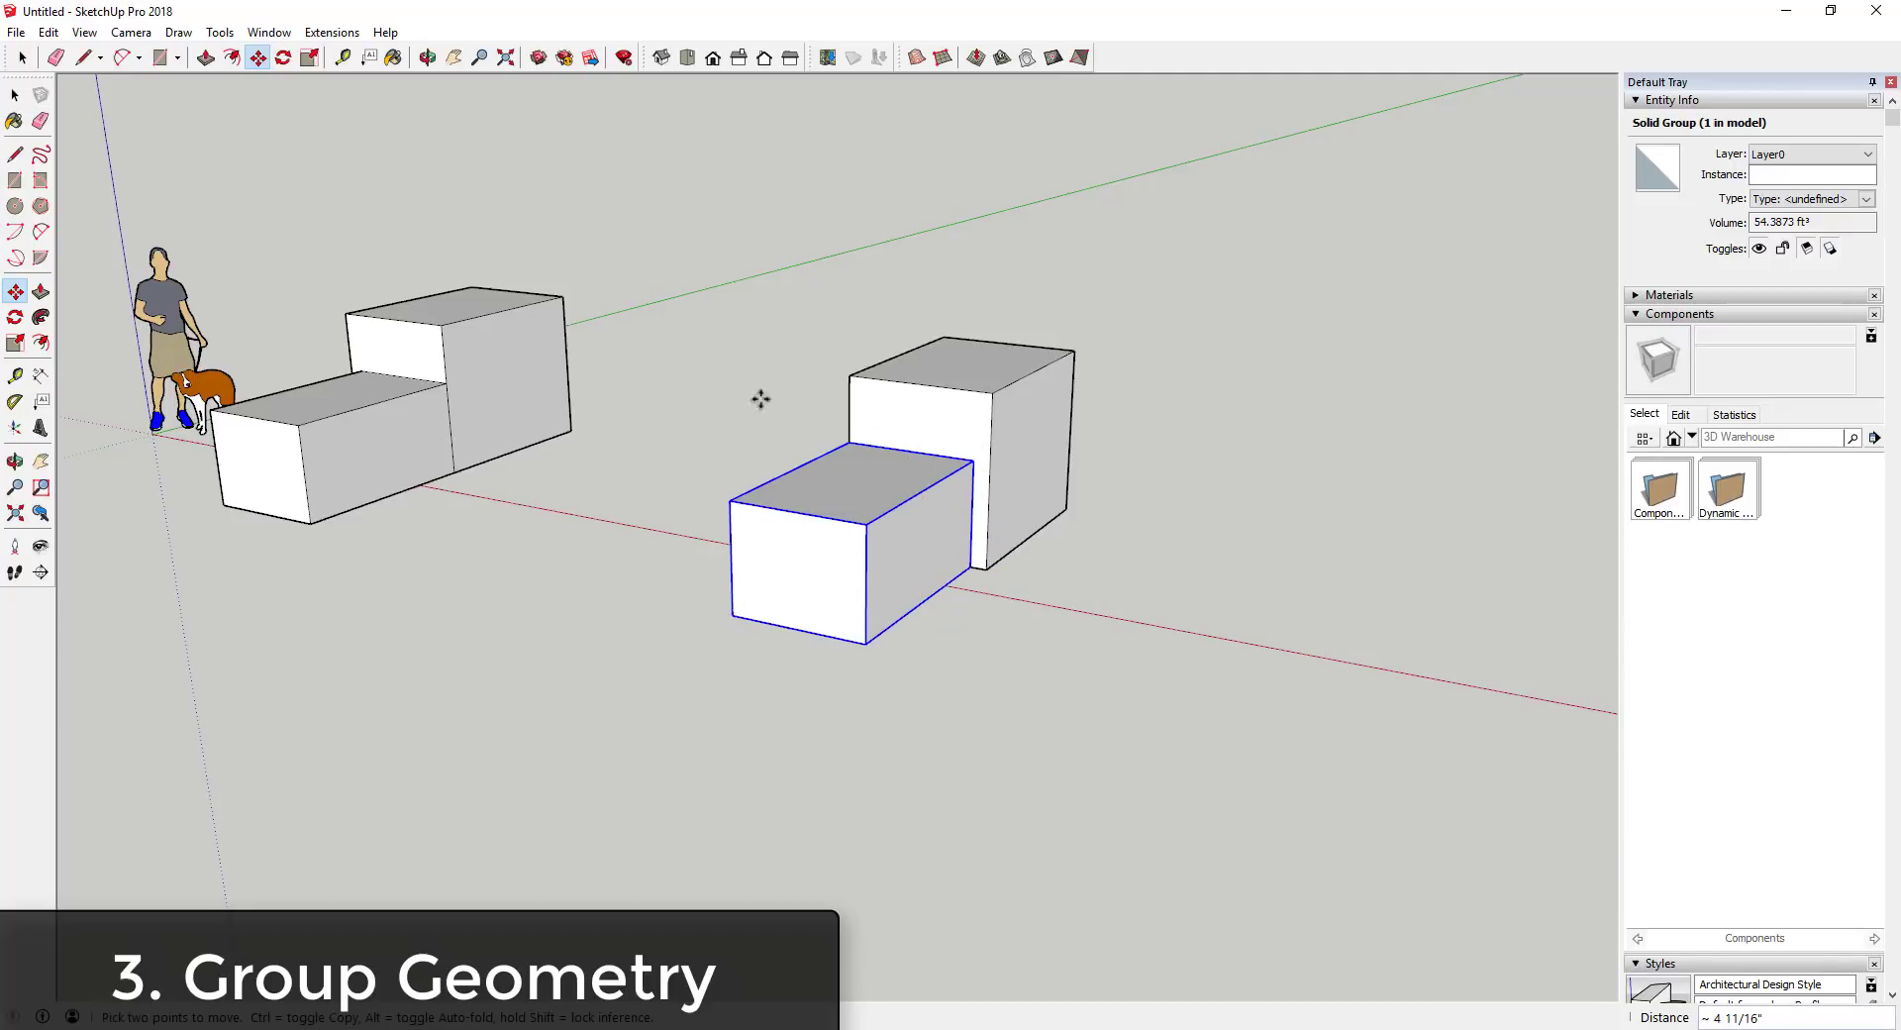
Move the smaller group sideways so its back corner meets the outer vertical edge of the taller group's front face.
left_click(850, 444)
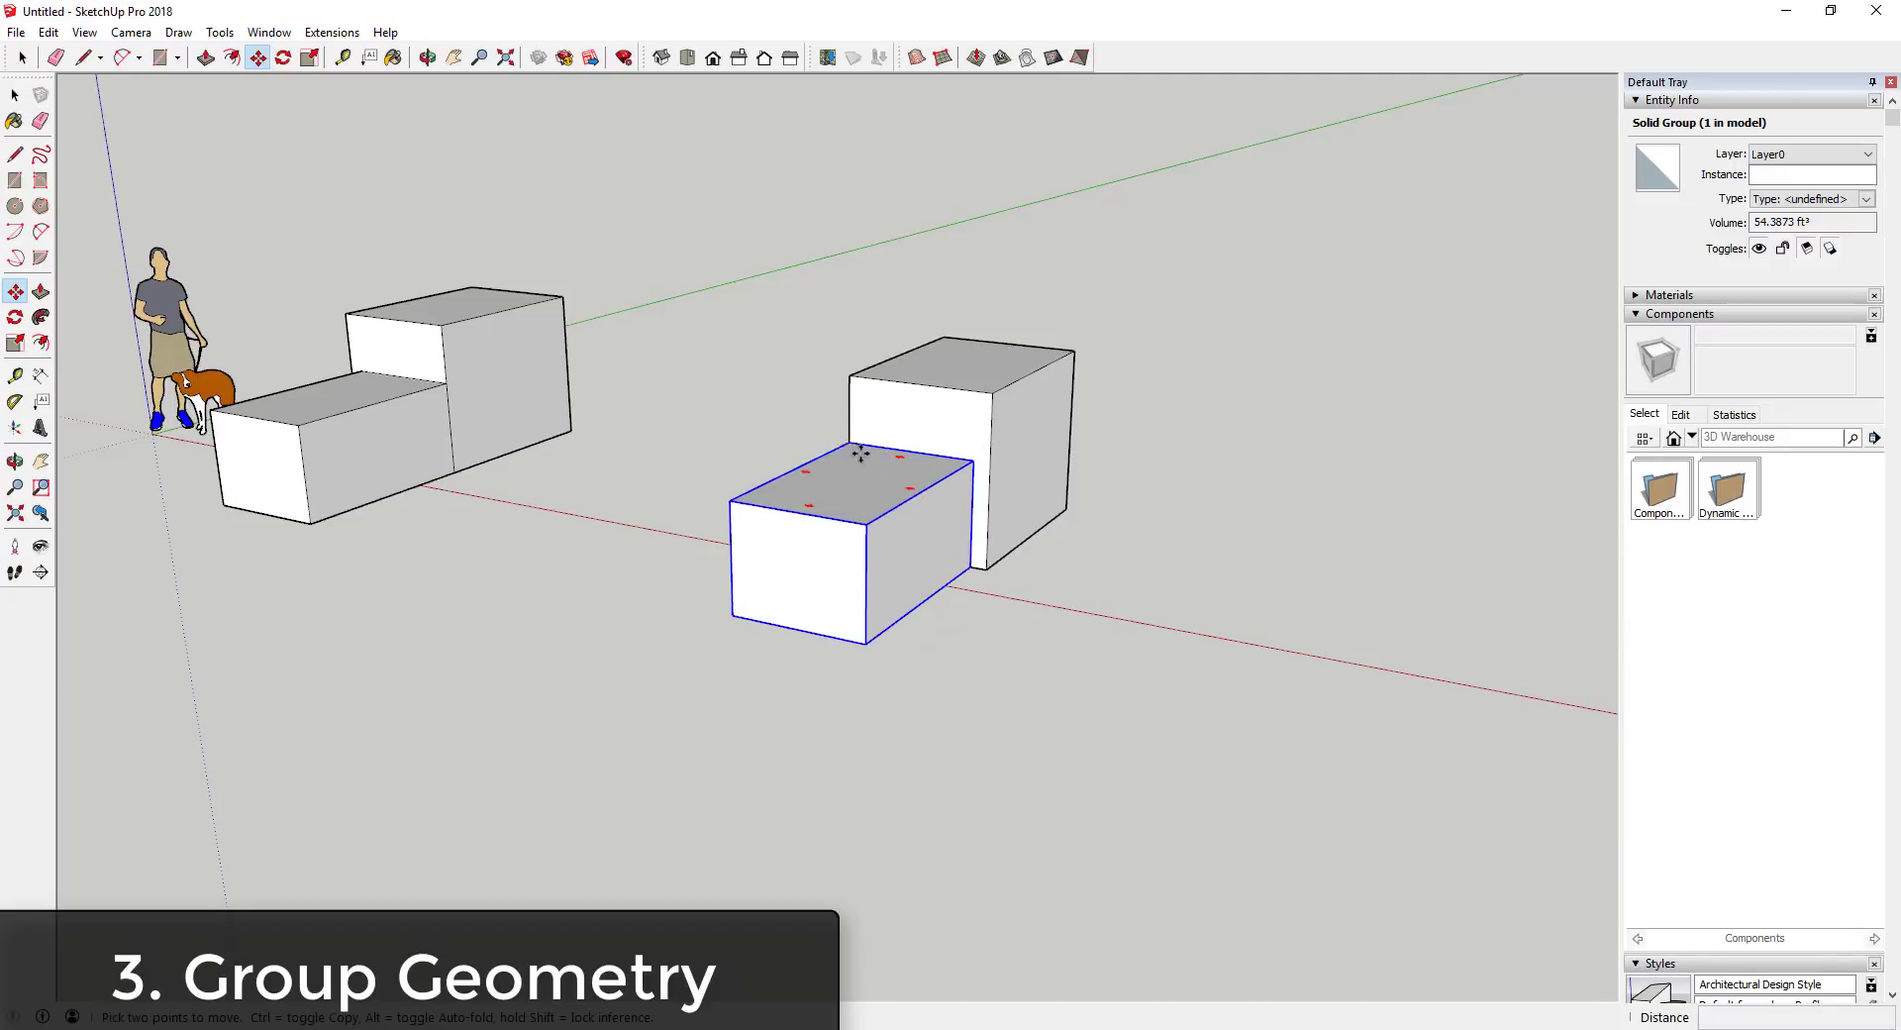
left_click(990, 461)
key("space")
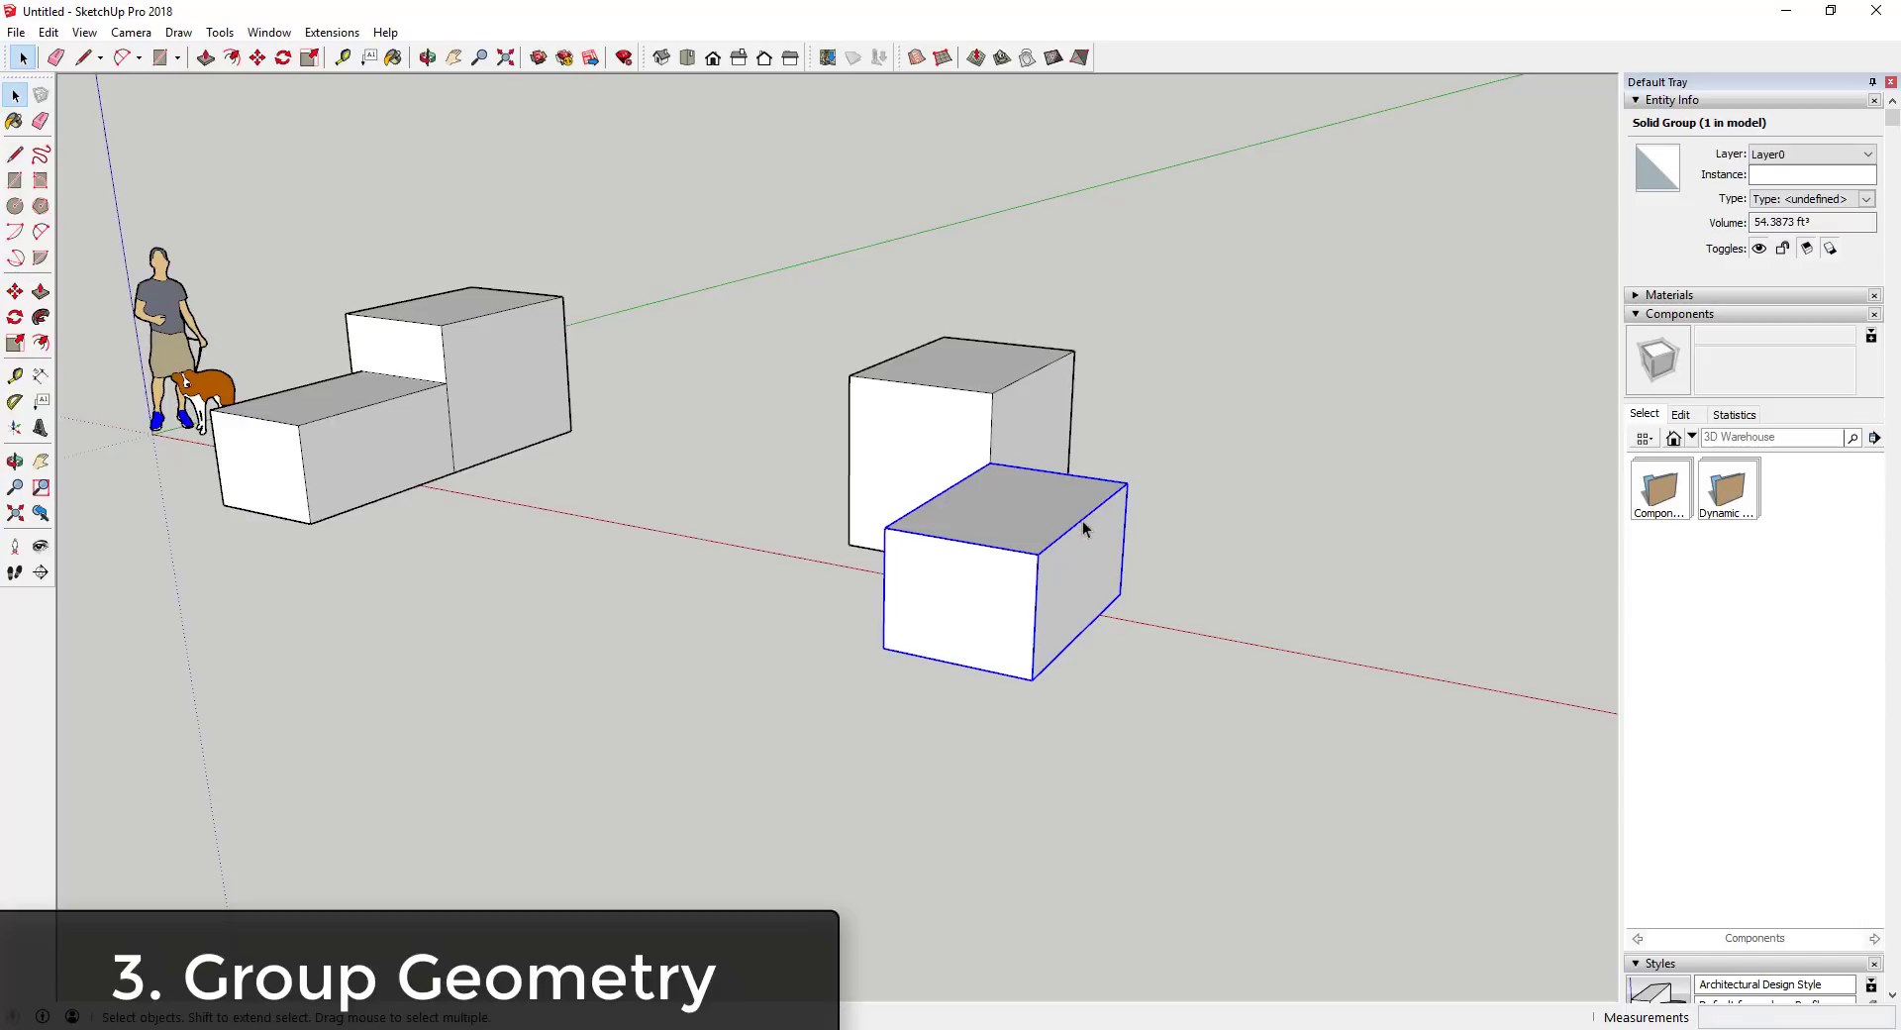
Open the smaller group, scale its back end face down from a corner so the box tapers, and close the group.
double_click(1052, 507)
middle_click_drag(1192, 518, 565, 539)
double_click(528, 544)
key("s")
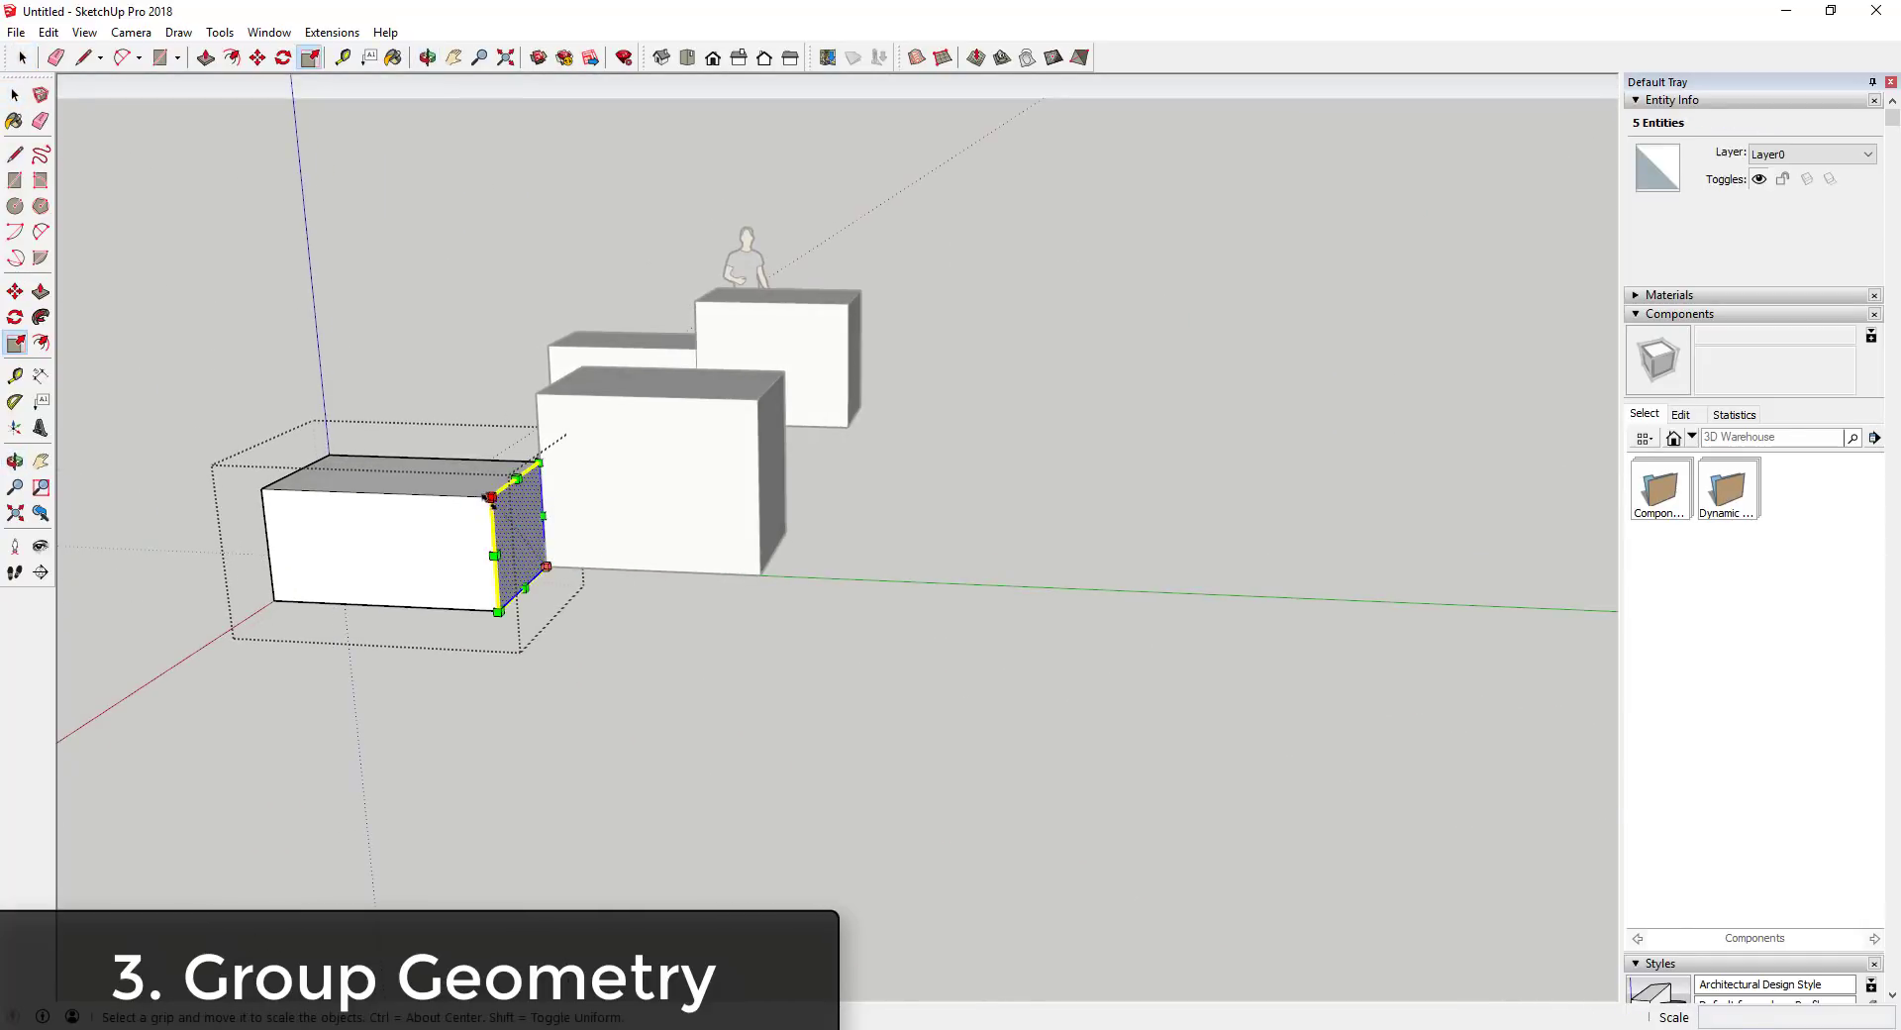
left_click_drag(500, 504, 515, 524)
middle_click_drag(515, 525, 894, 727)
key("space")
left_click(1095, 610)
Move the tapered group about 3' 1" sideways across the front face of the taller group.
left_click(1029, 599)
middle_click_drag(1029, 599, 1168, 636)
key("m")
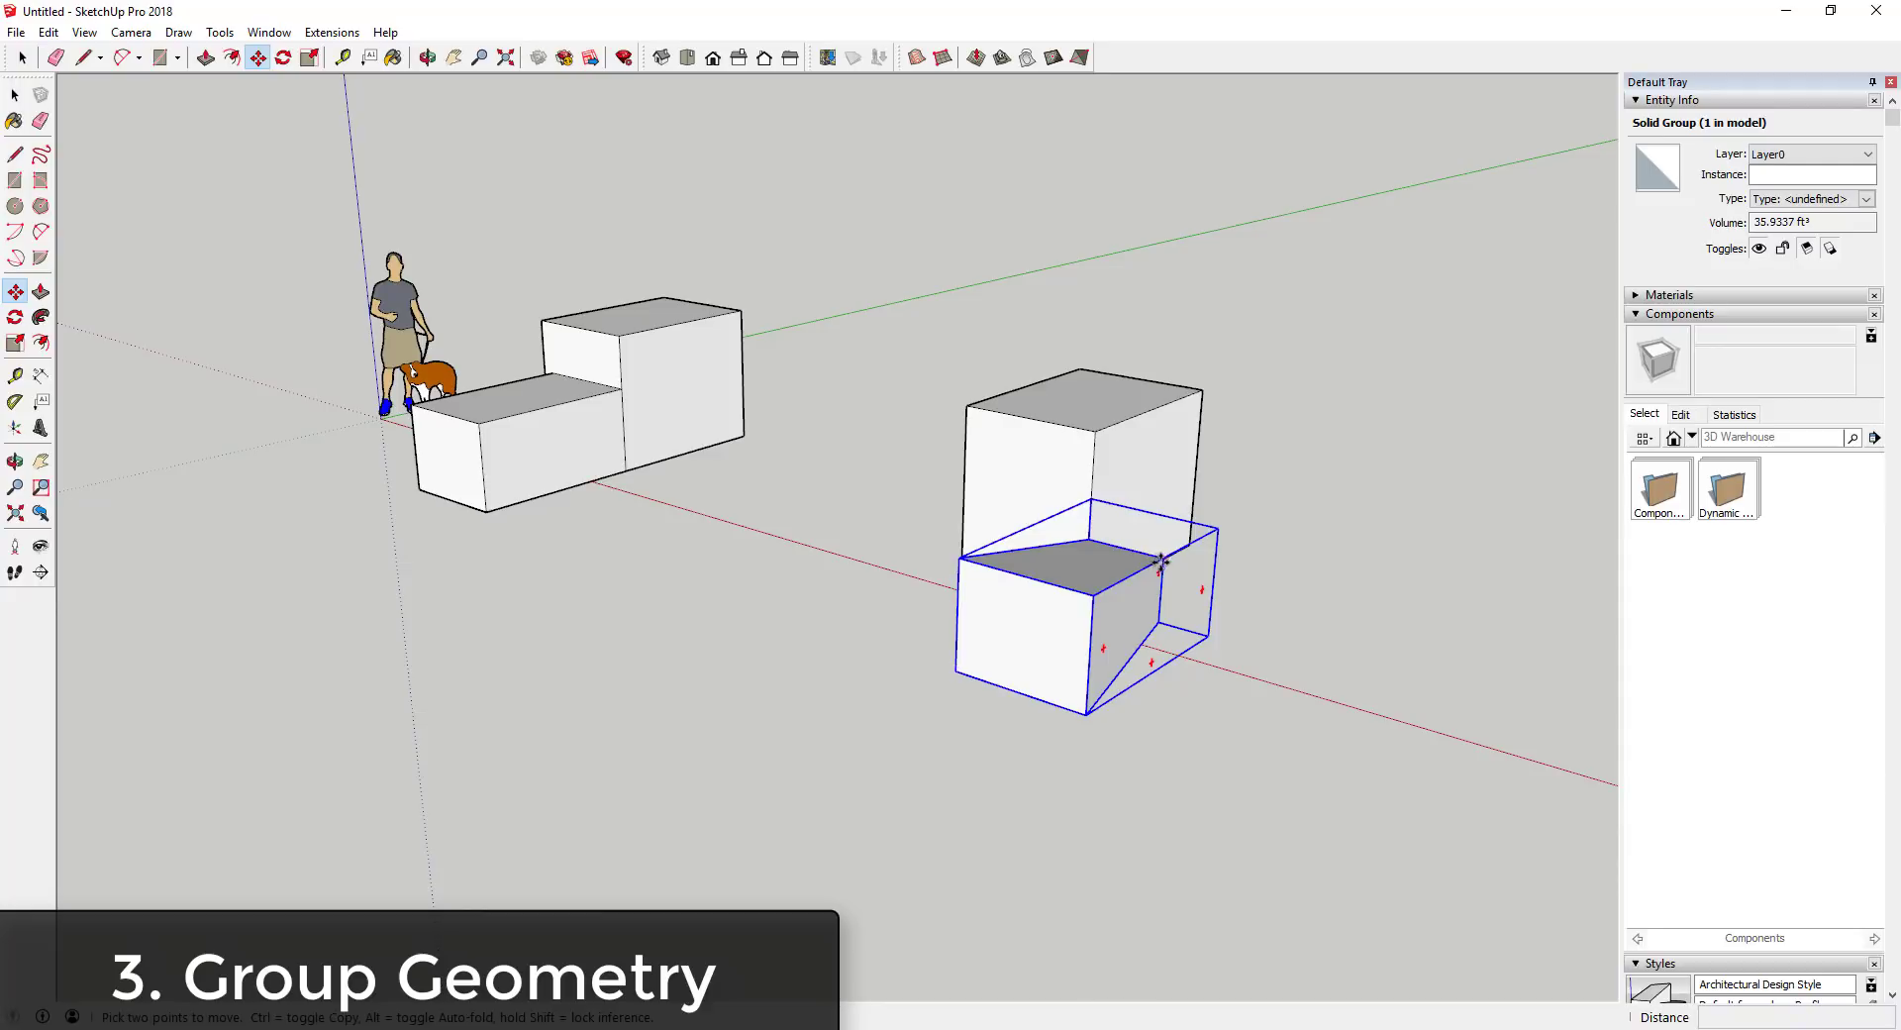
left_click(1165, 561)
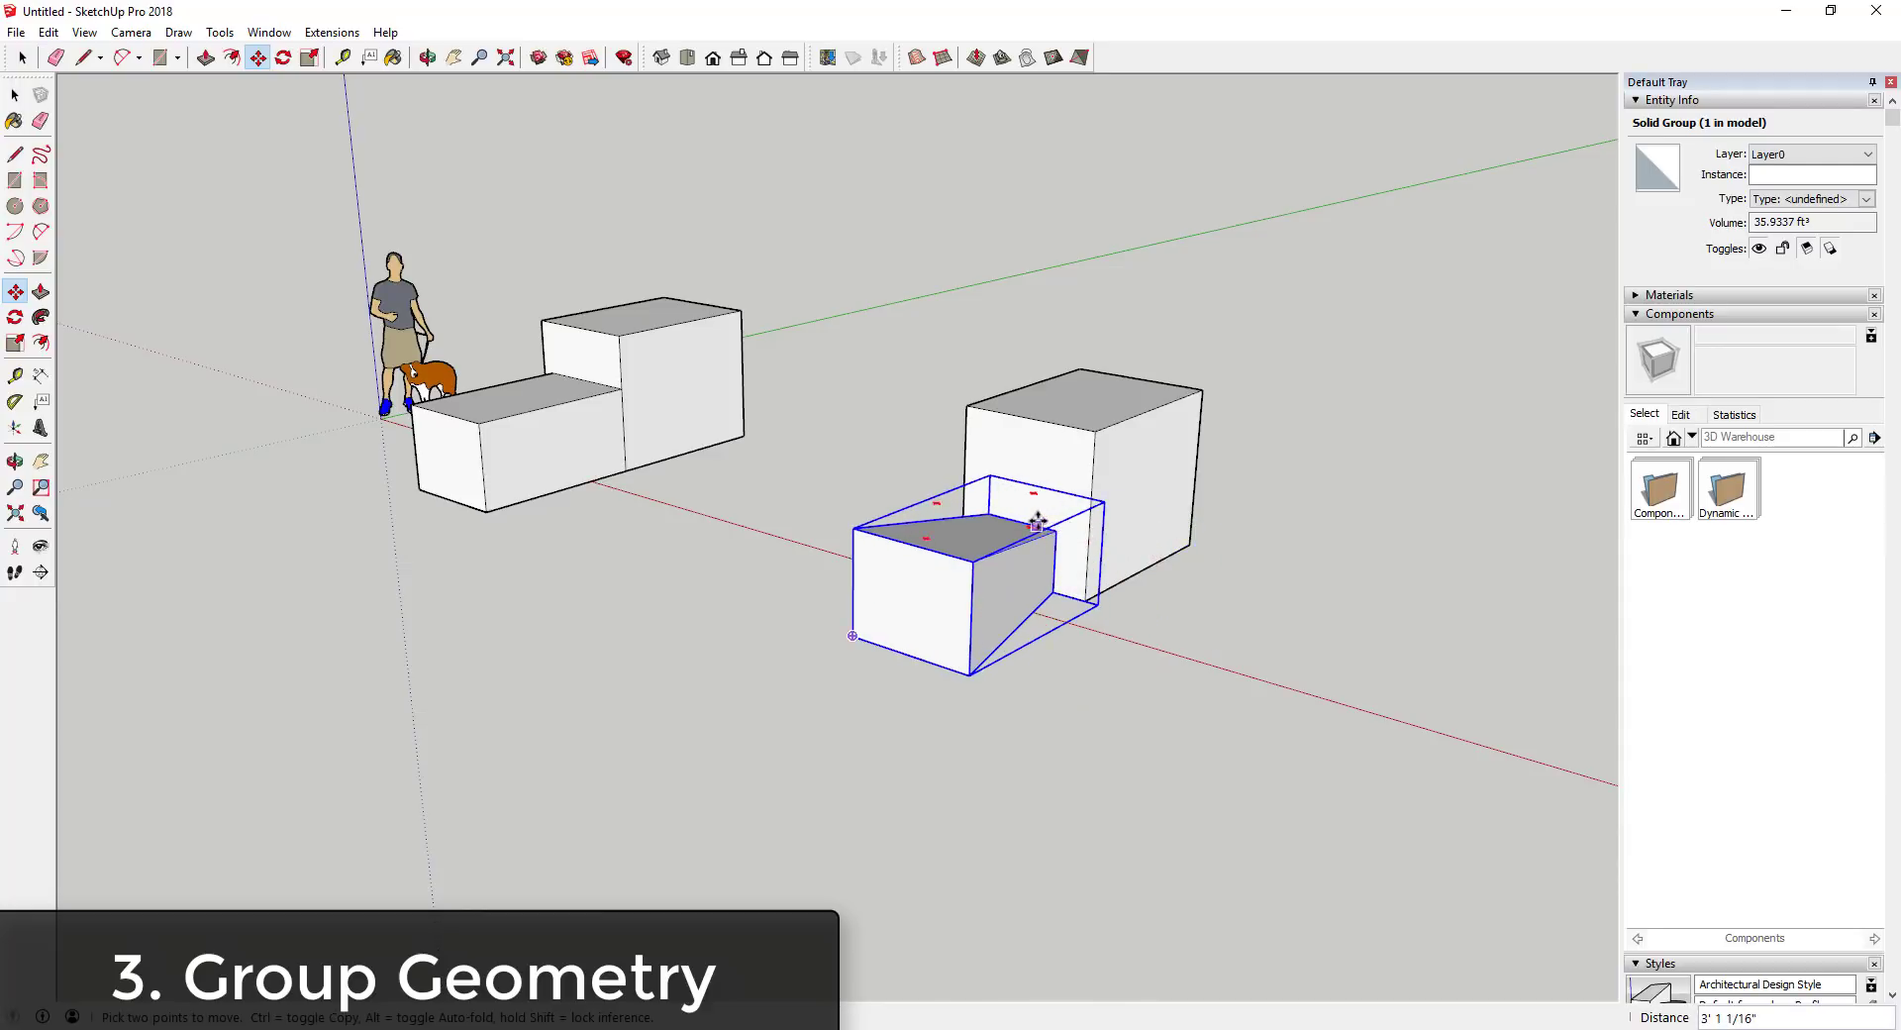
left_click(1021, 522)
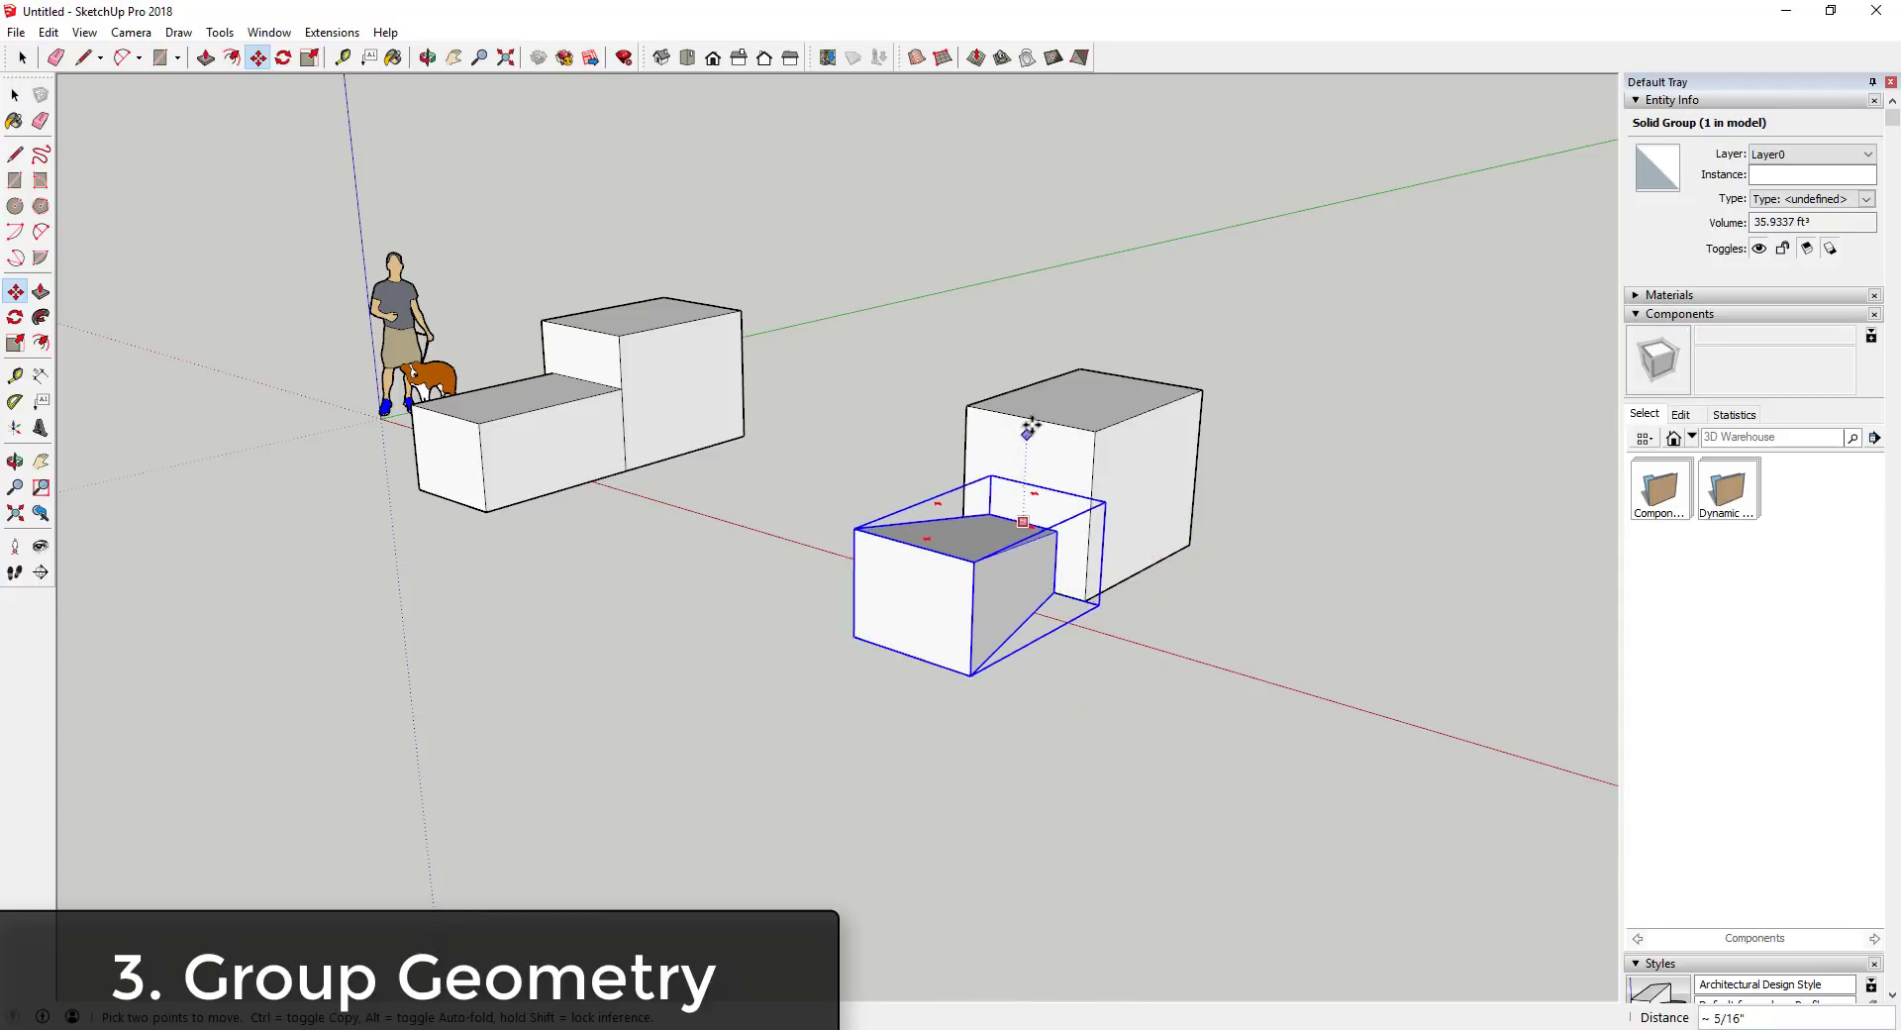
key("space")
middle_click_drag(1209, 644, 888, 505)
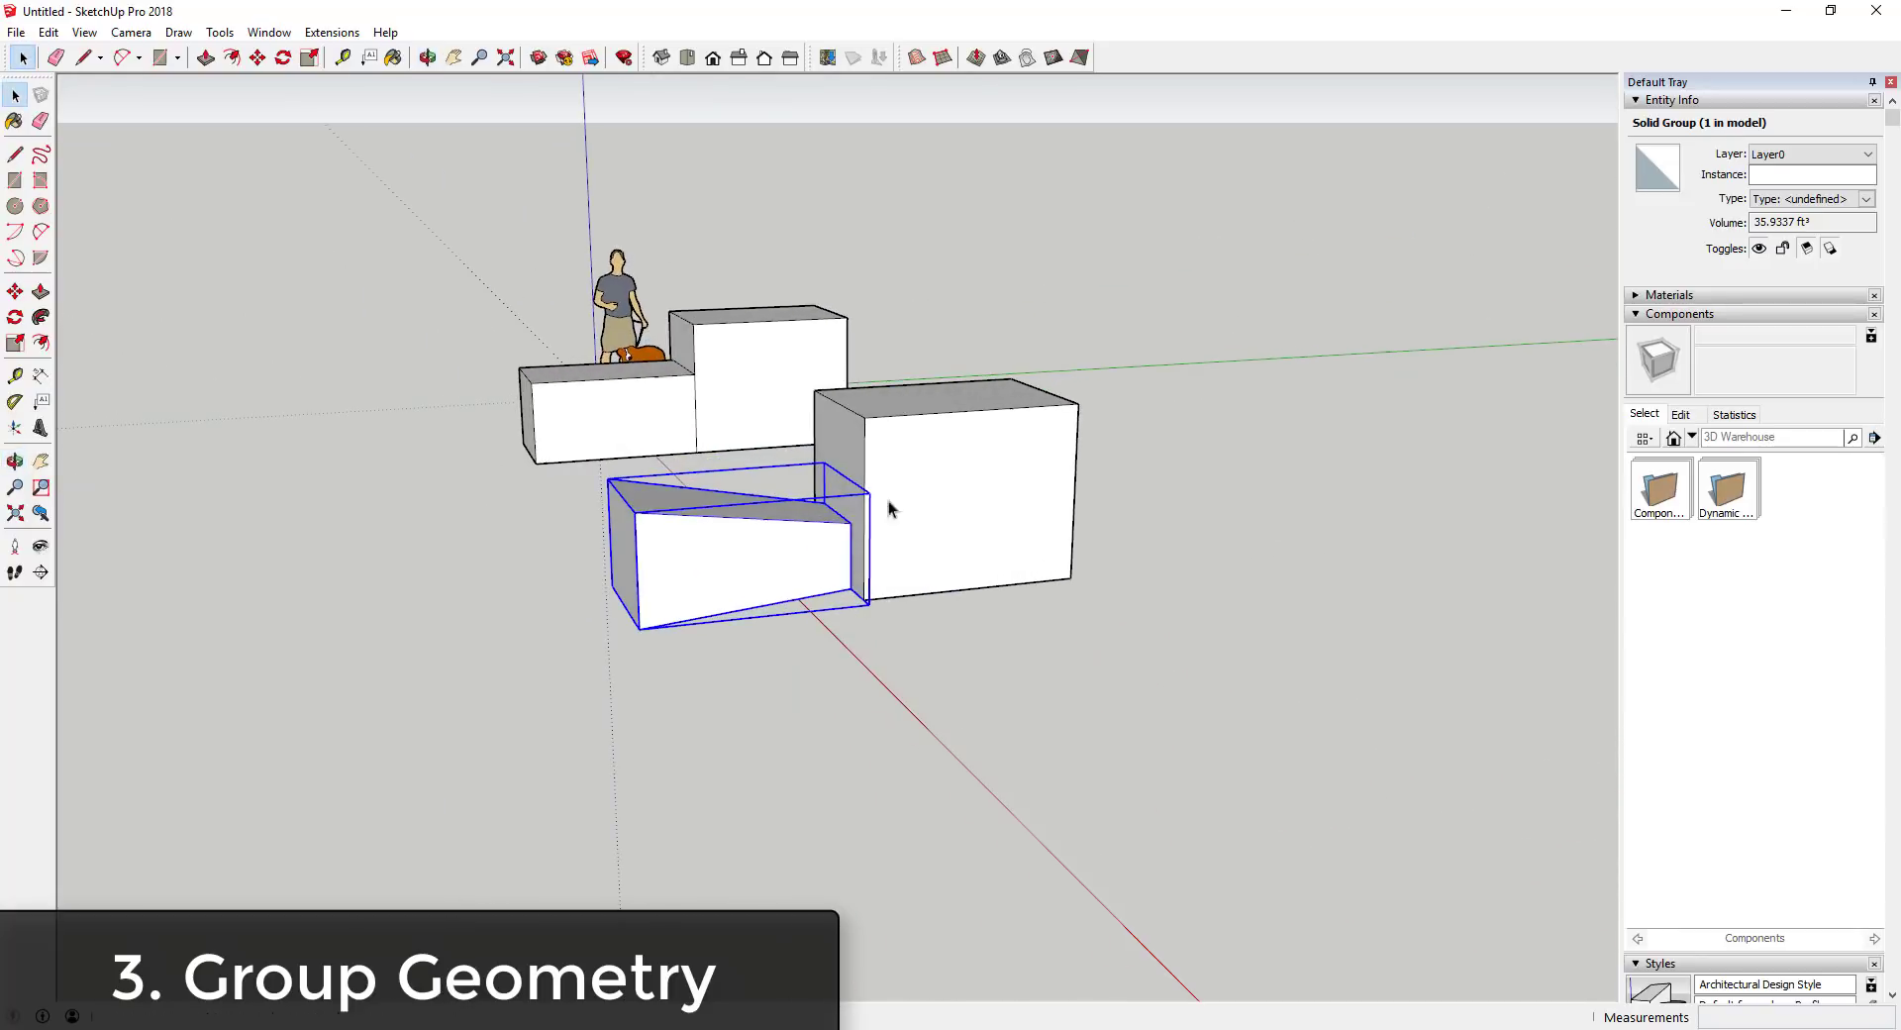
scroll(919, 619, "down", 3)
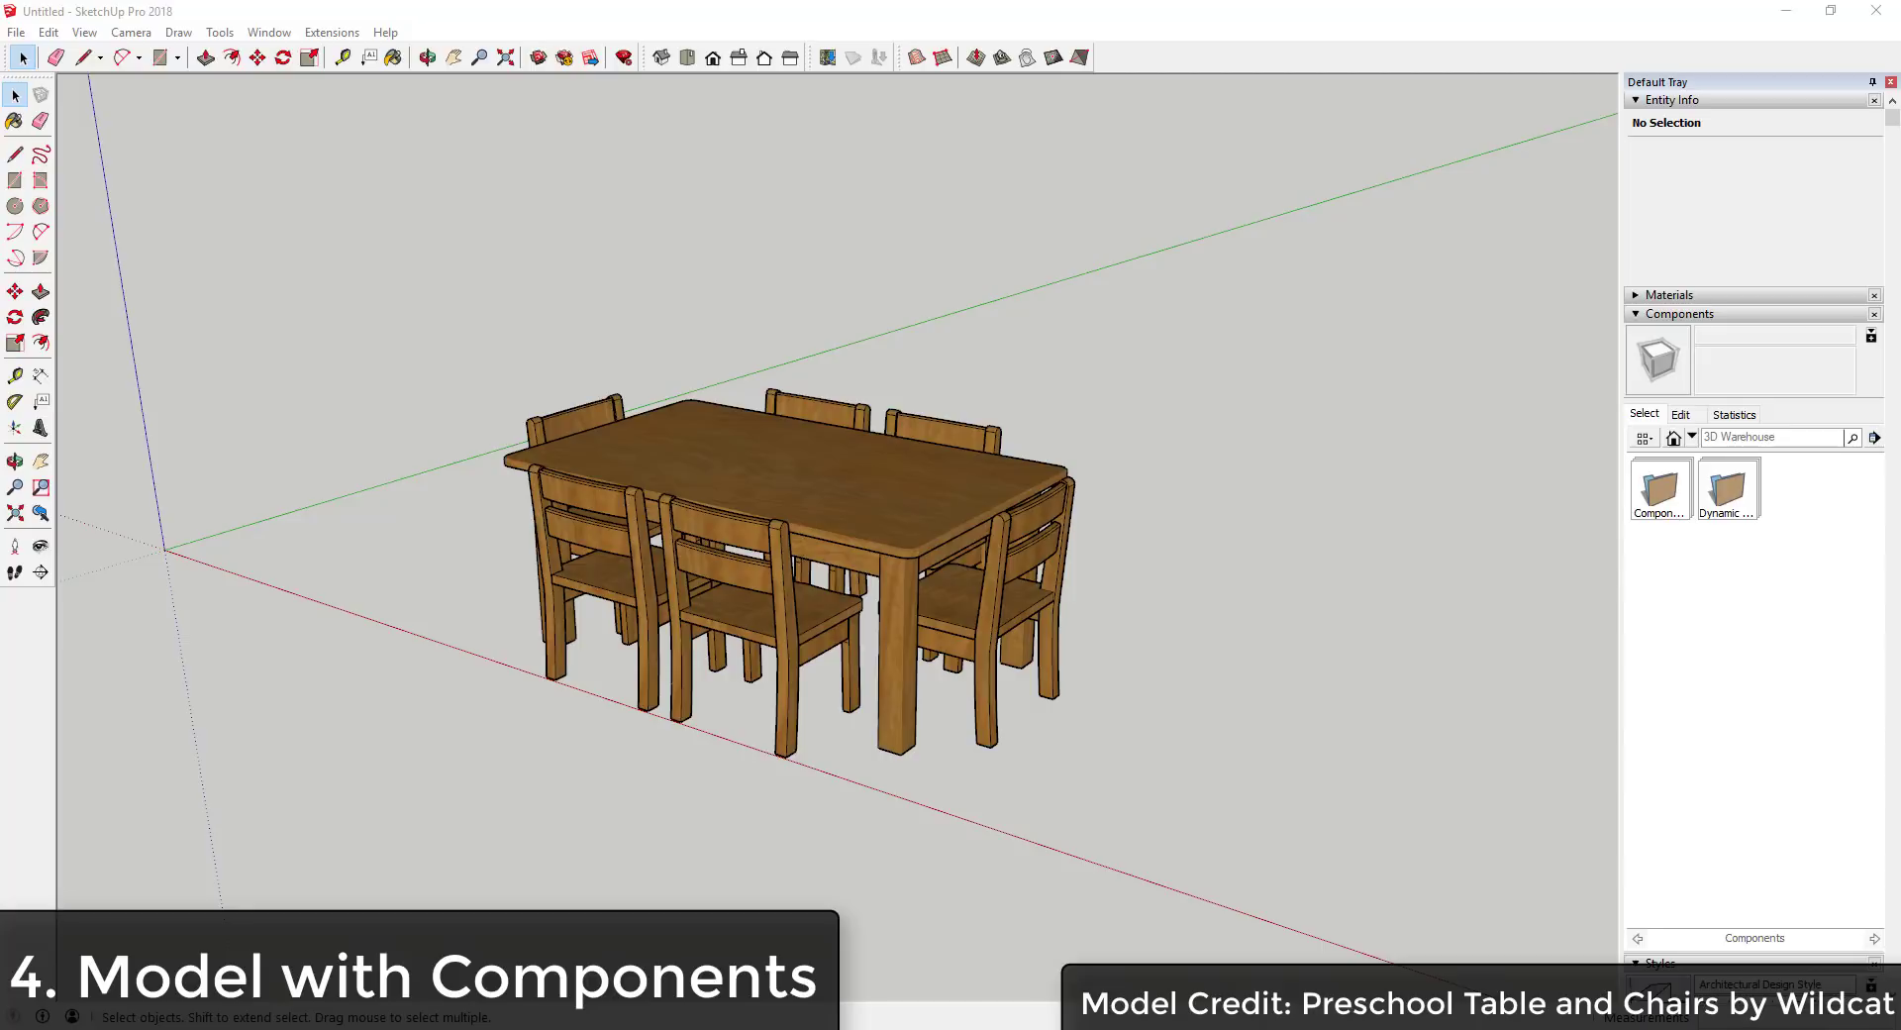
Select the table-and-chairs component and make room in the tray to show its hierarchy in the Outliner, with the expanded chair collapsed.
left_click(774, 621)
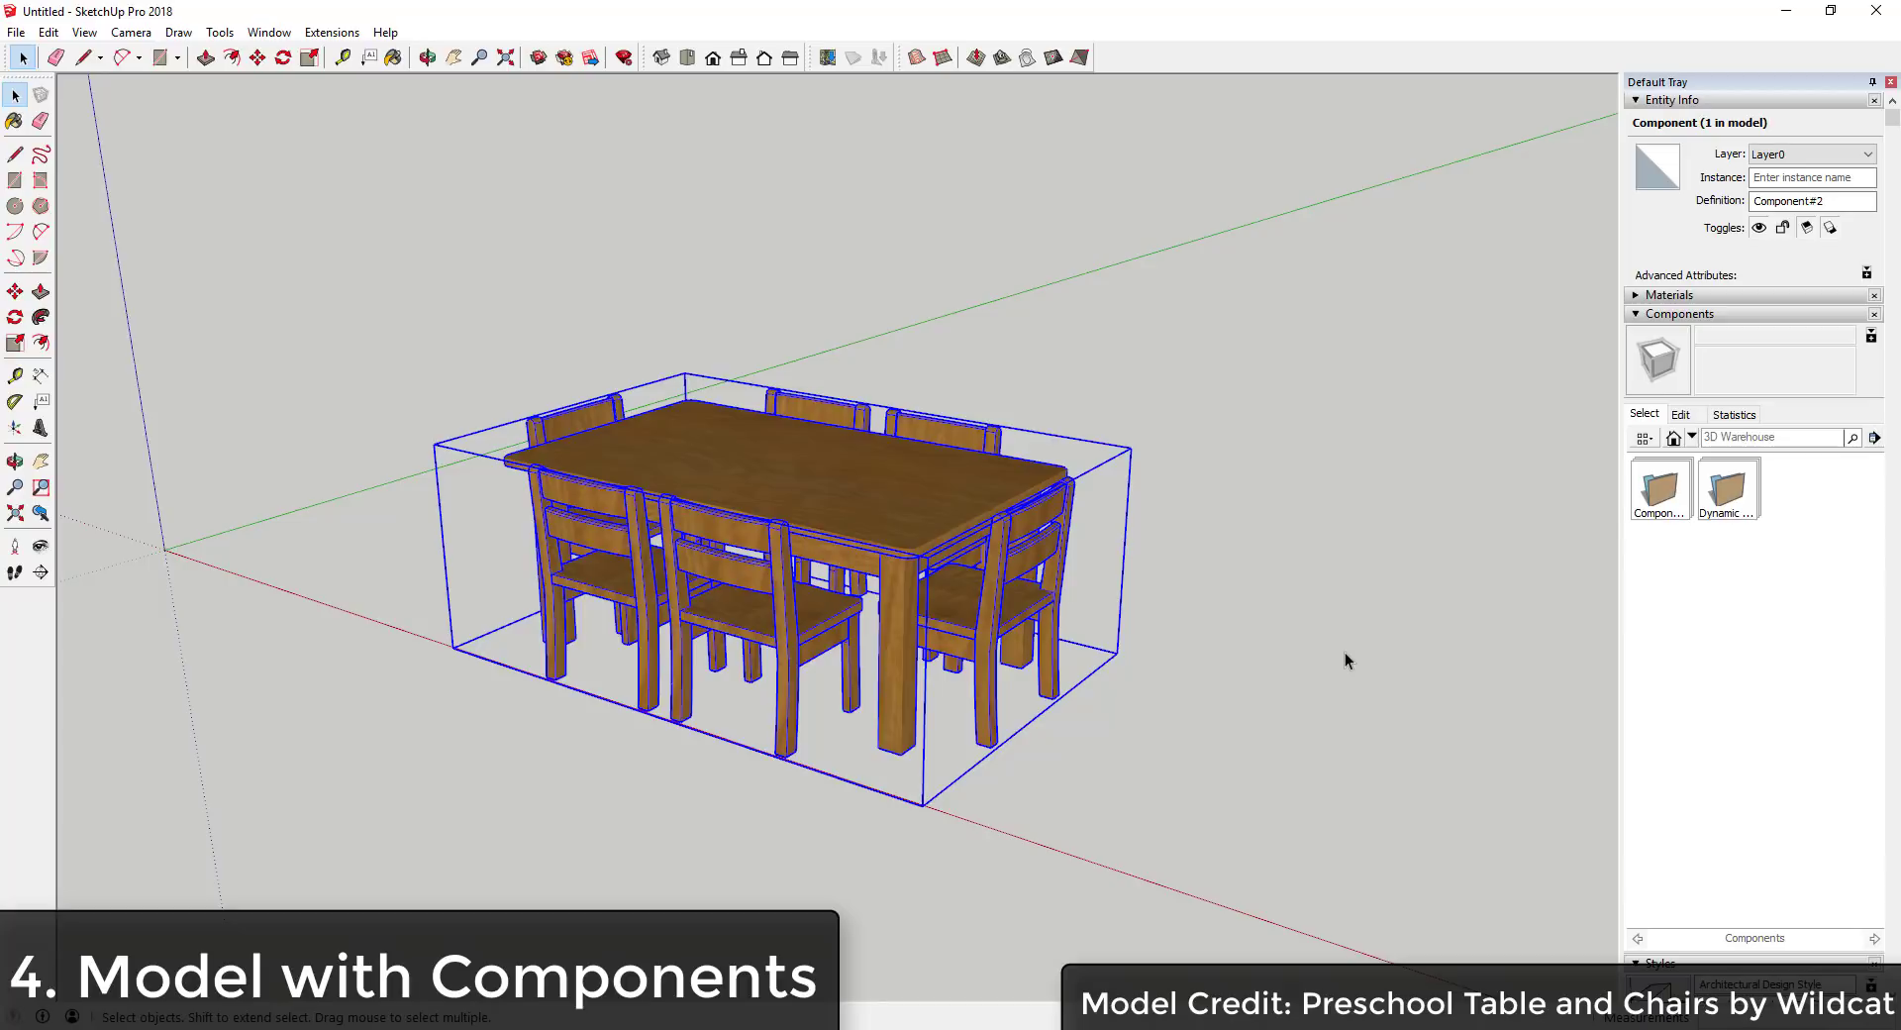
left_click(1636, 315)
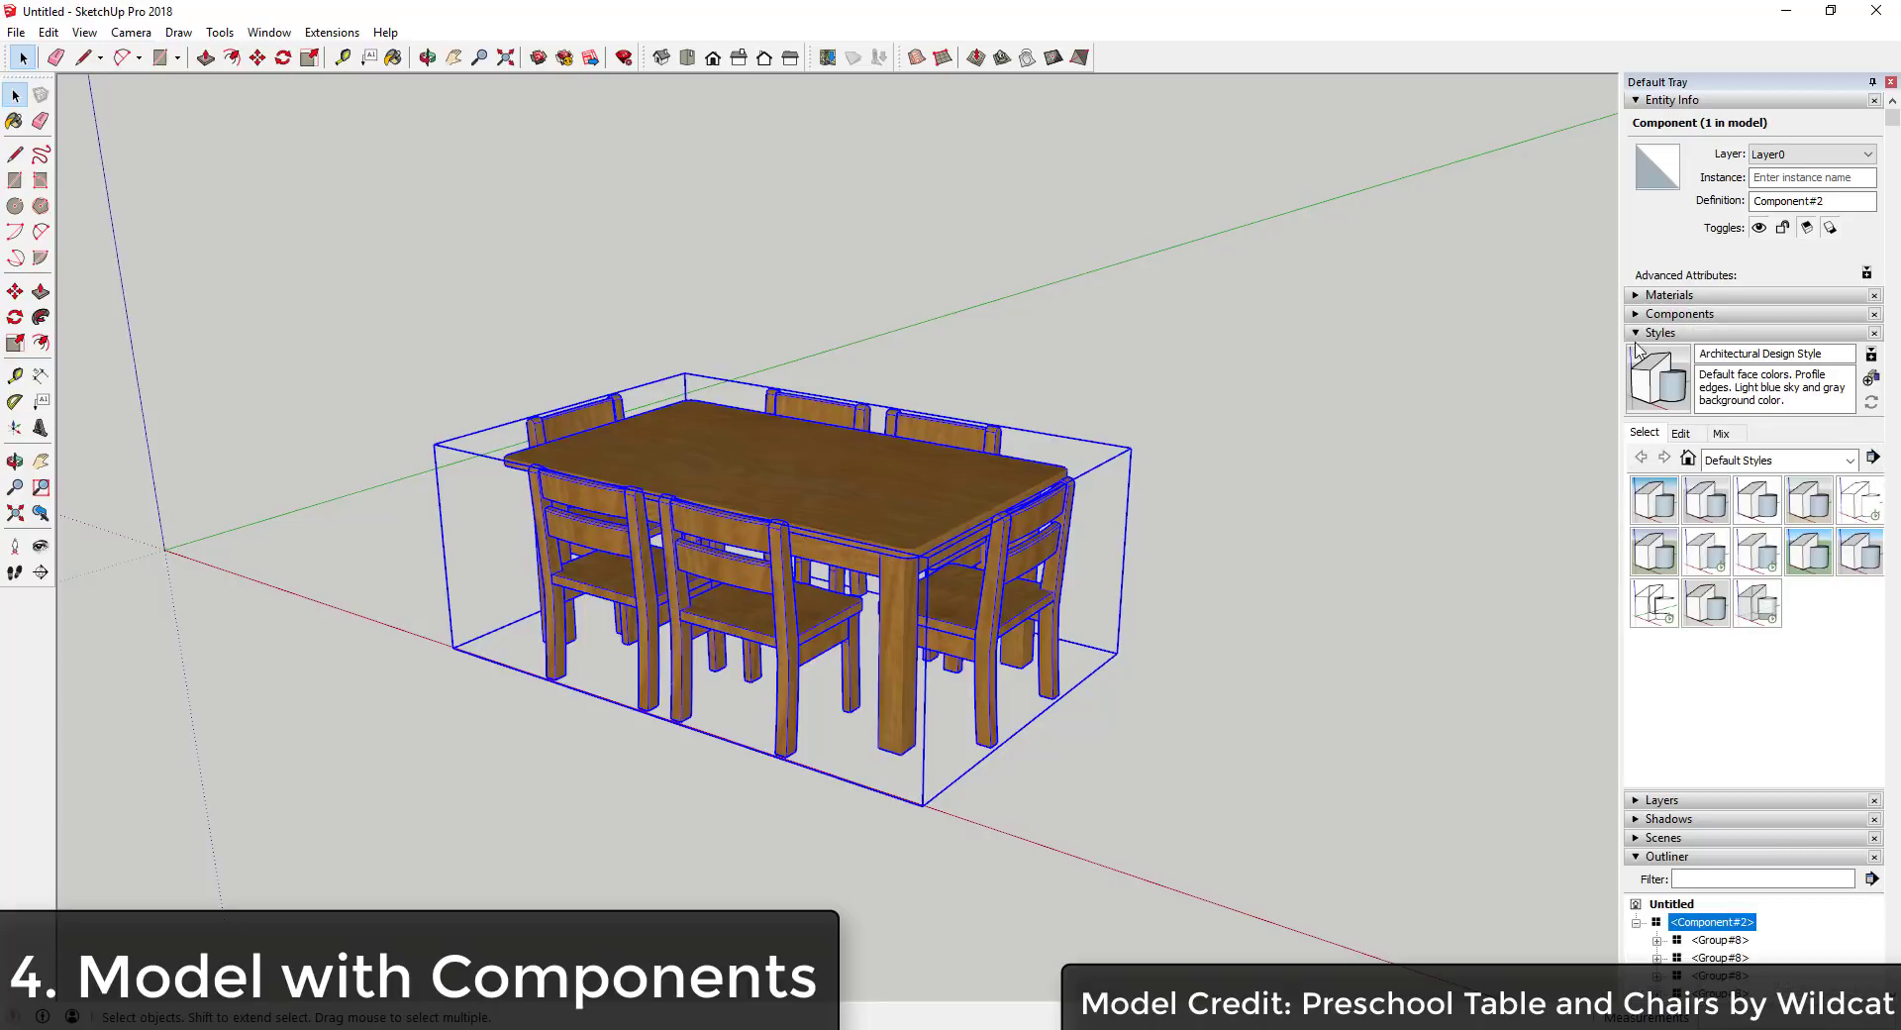
left_click(1637, 333)
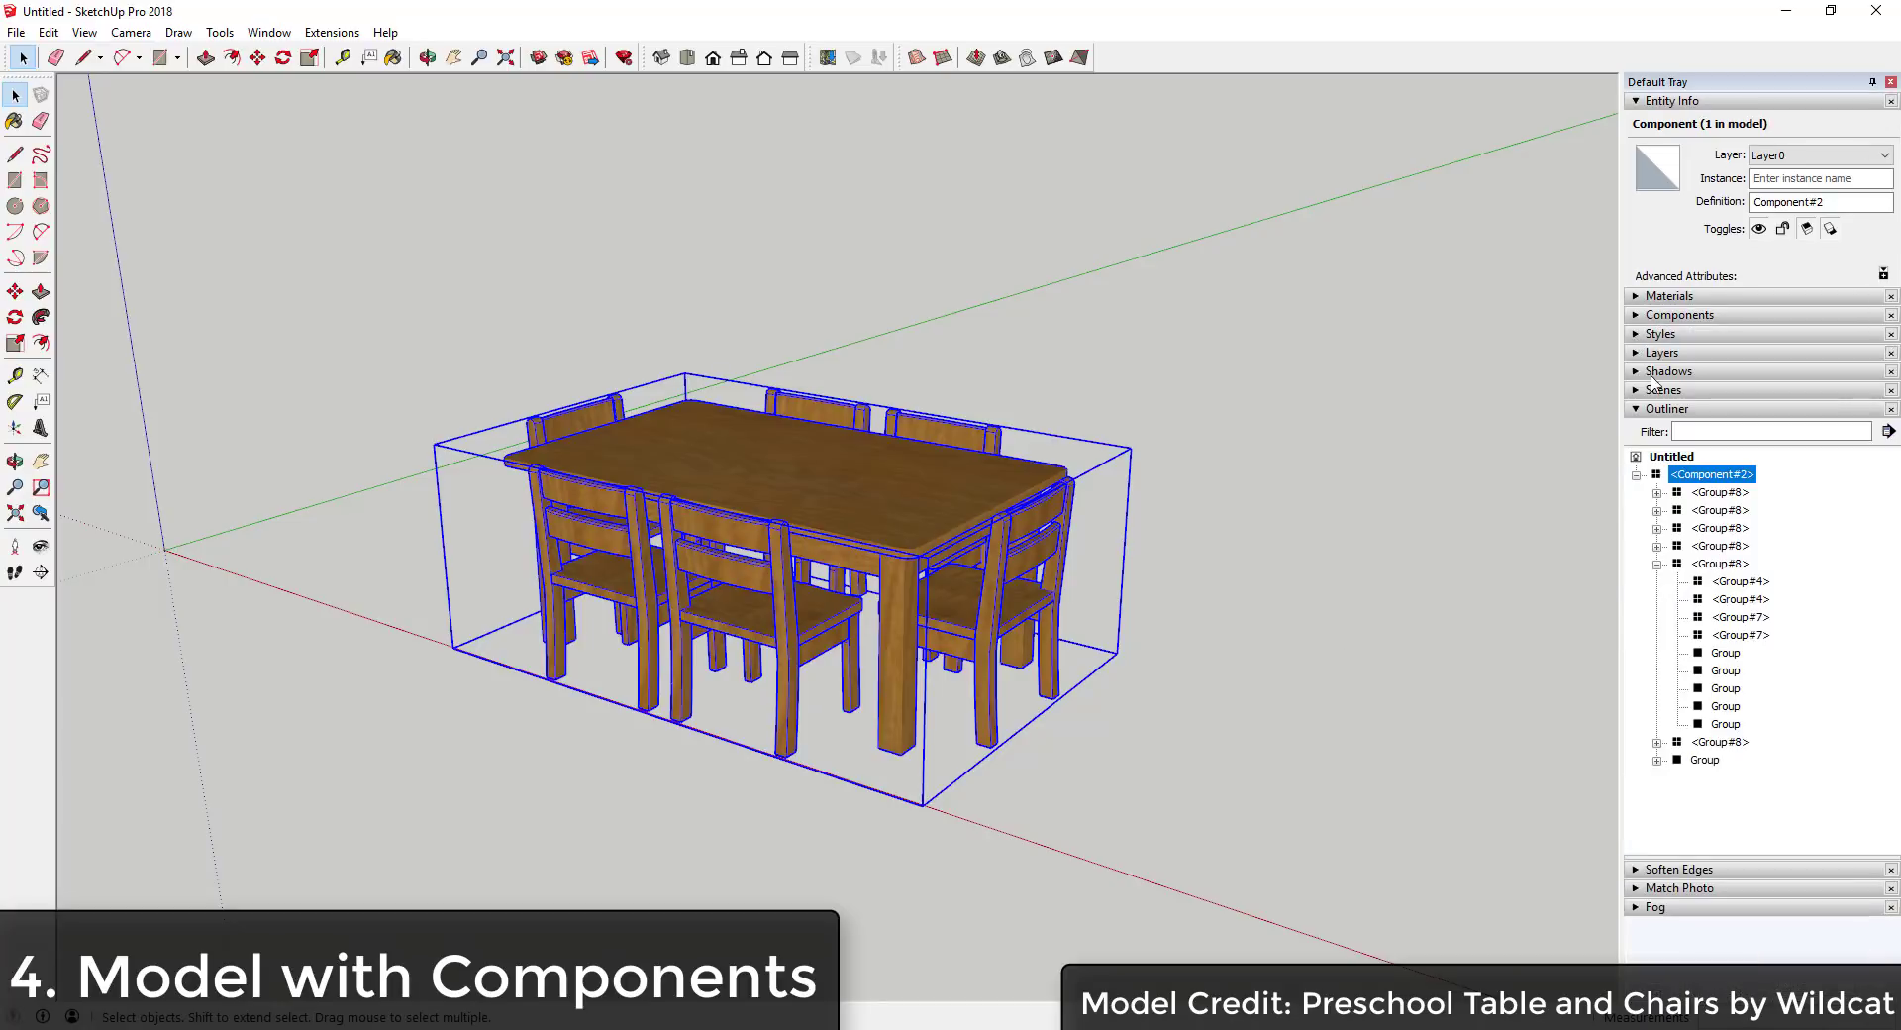
left_click(1731, 584)
key("Escape")
key("Escape")
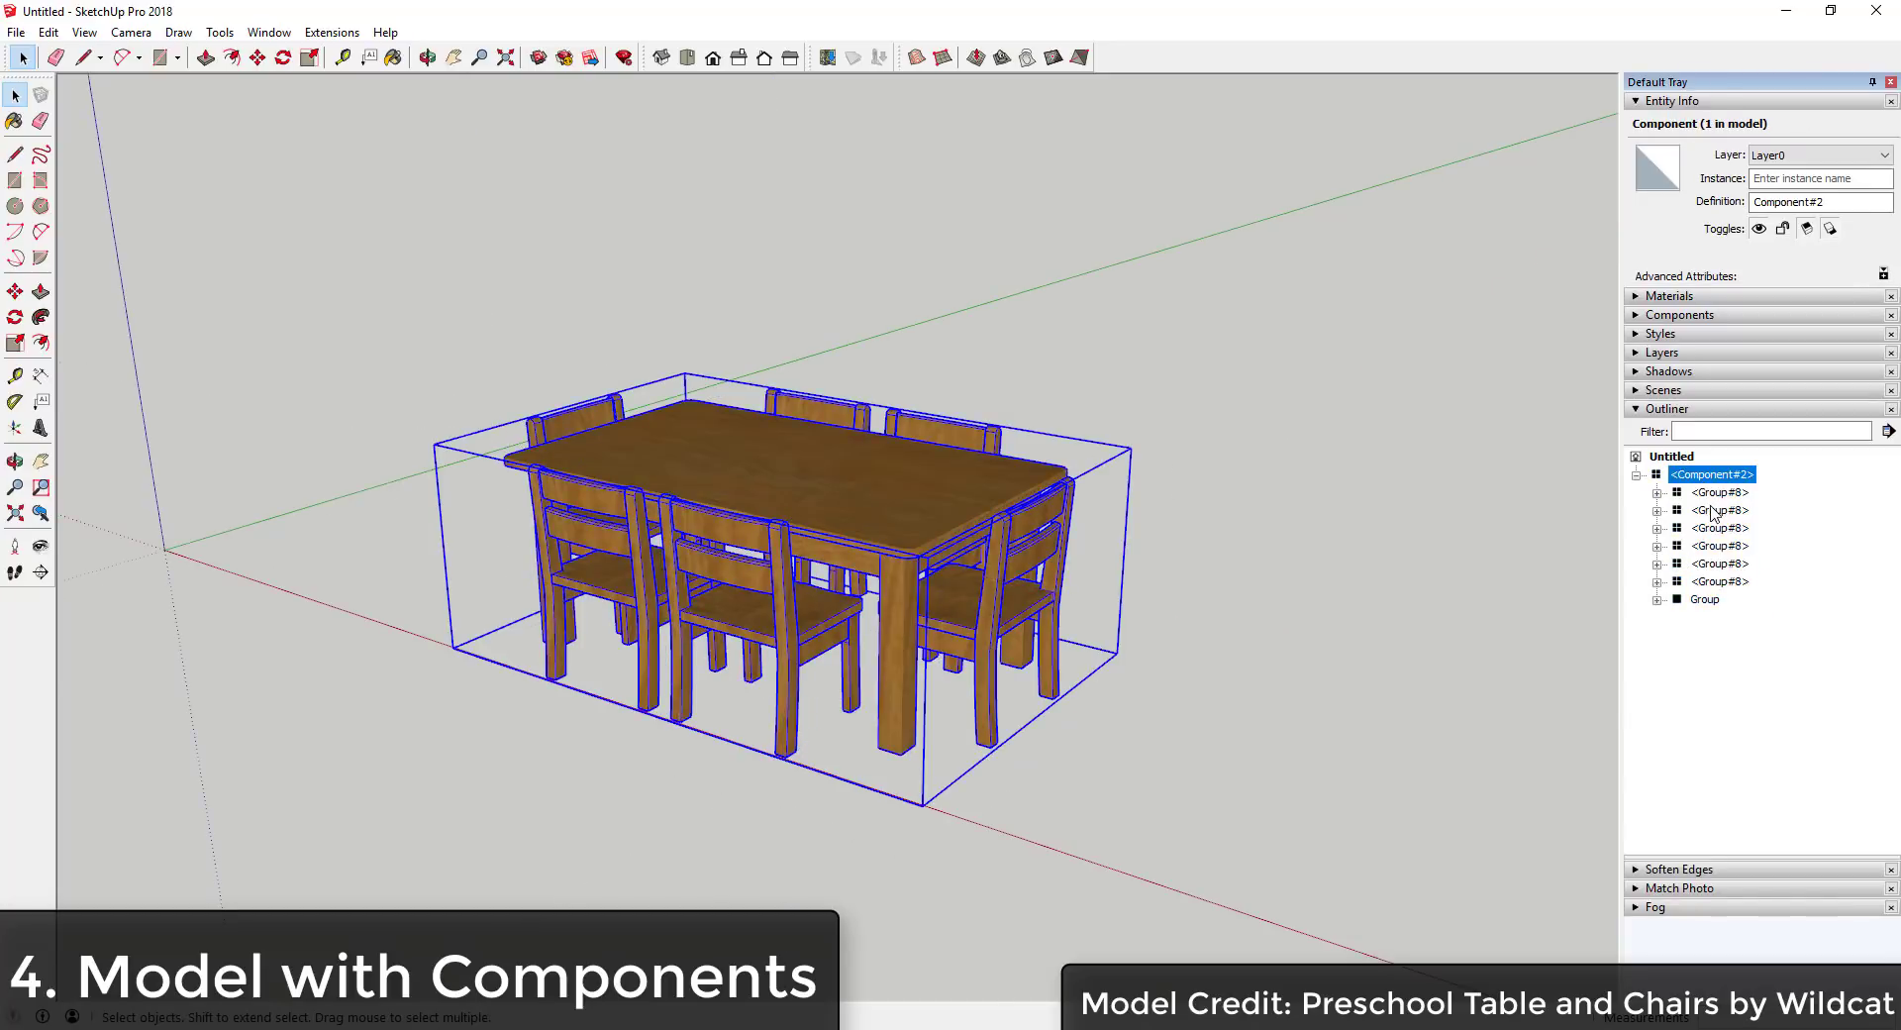
Select the individual Group#8 chairs one after another in the Outliner to identify each in the model.
left_click(1719, 510)
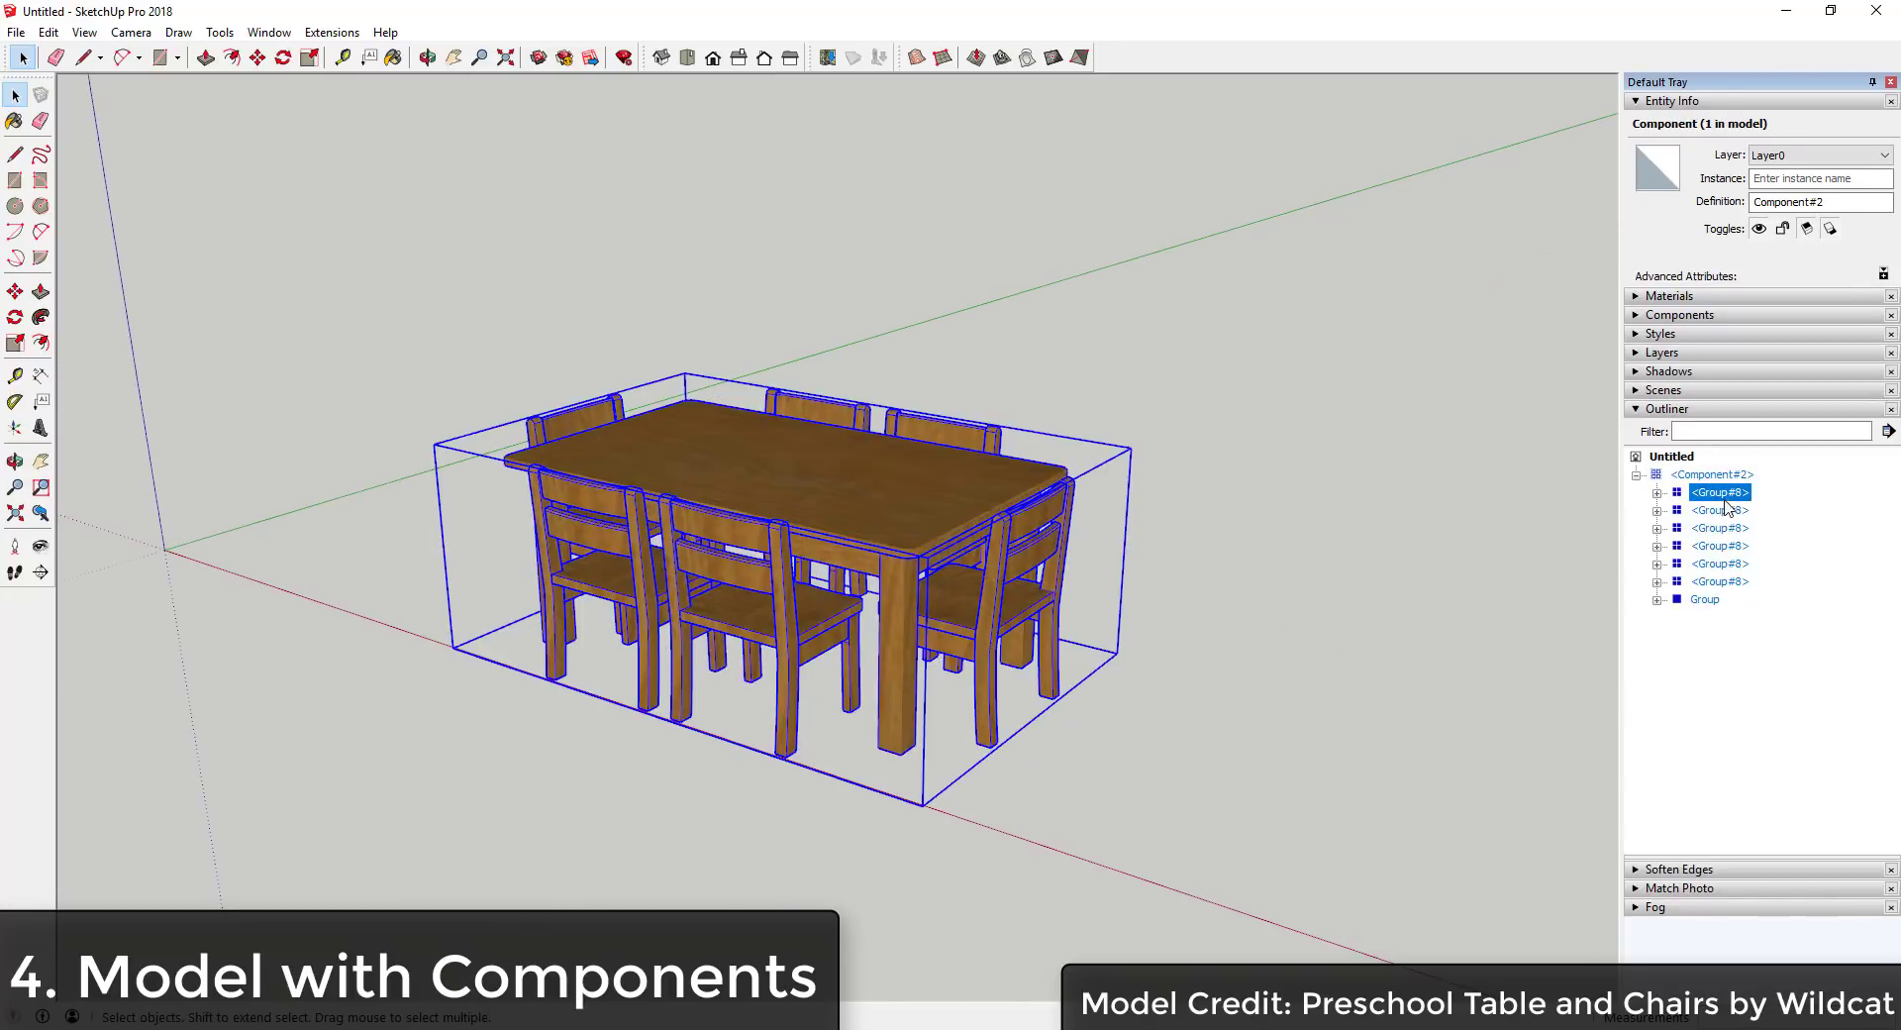
left_click(1720, 528)
left_click(1720, 545)
left_click(1719, 563)
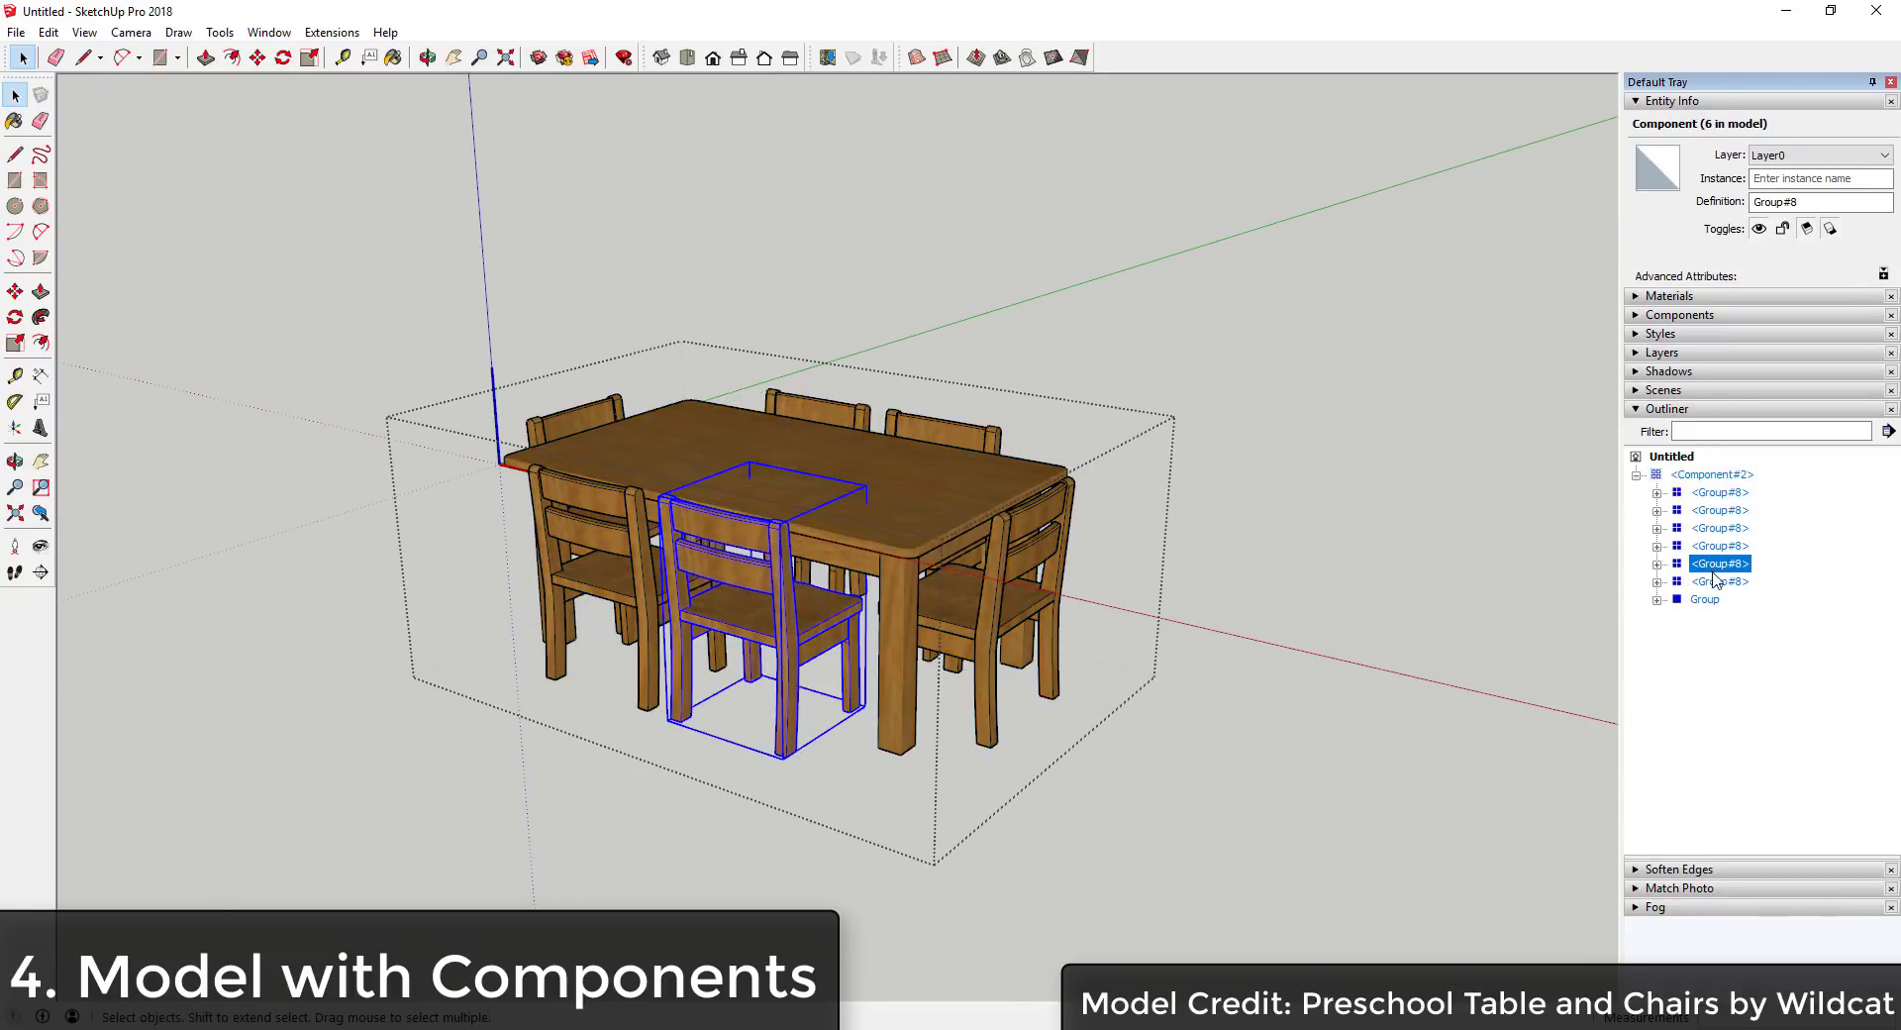
left_click(1712, 584)
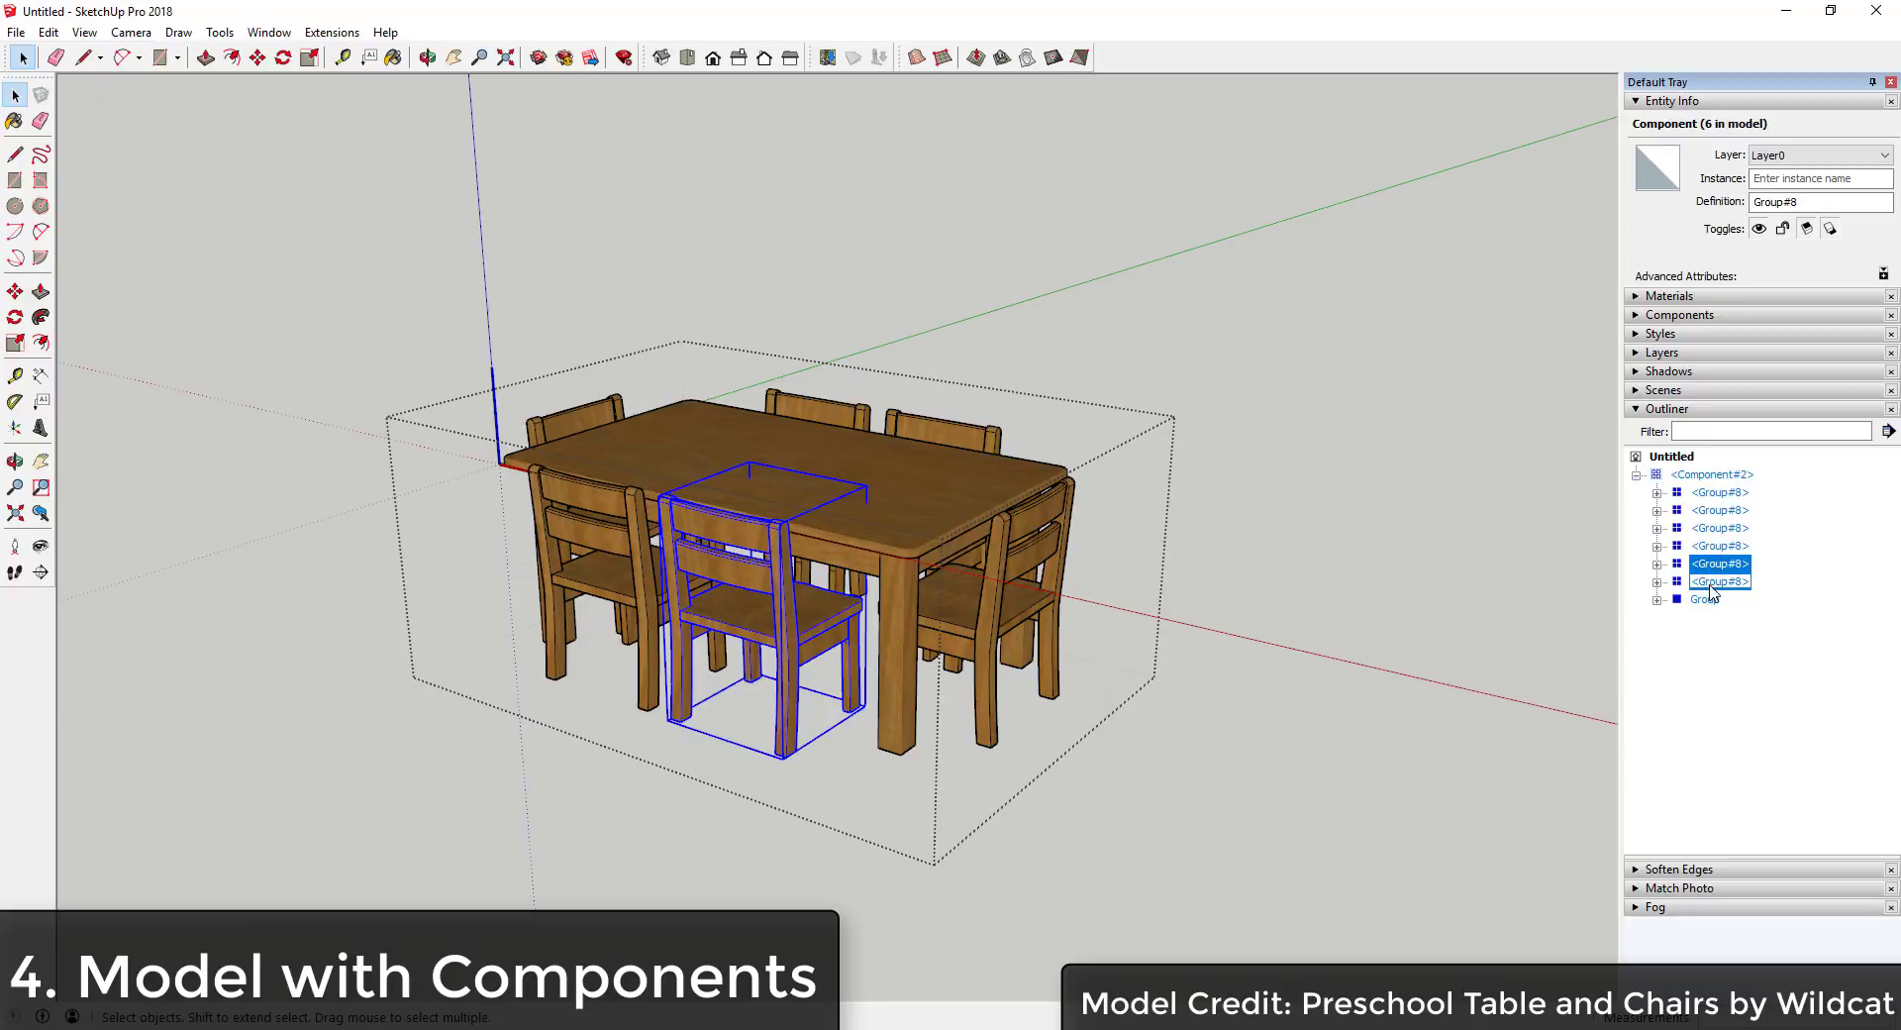
Open the near chair at the table's long side and its back leg component for editing.
left_click(796, 646)
scroll(787, 638, "up", 5)
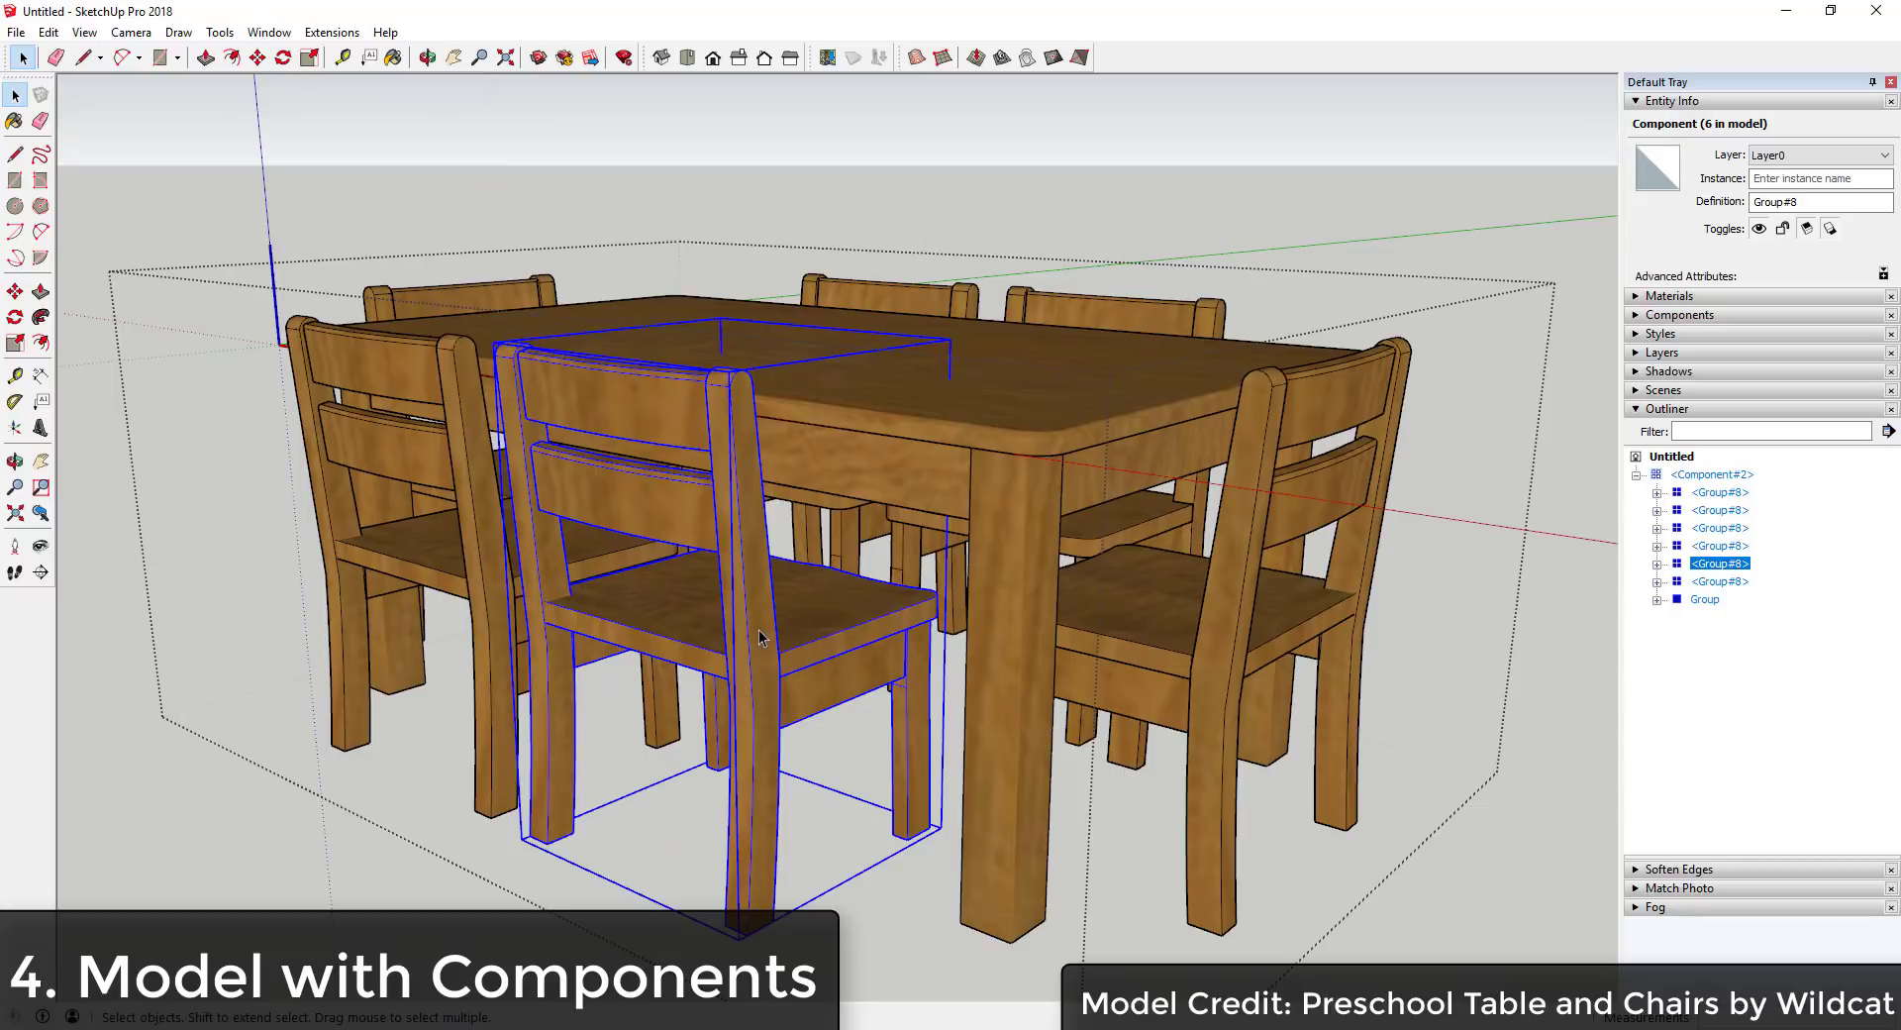
double_click(755, 621)
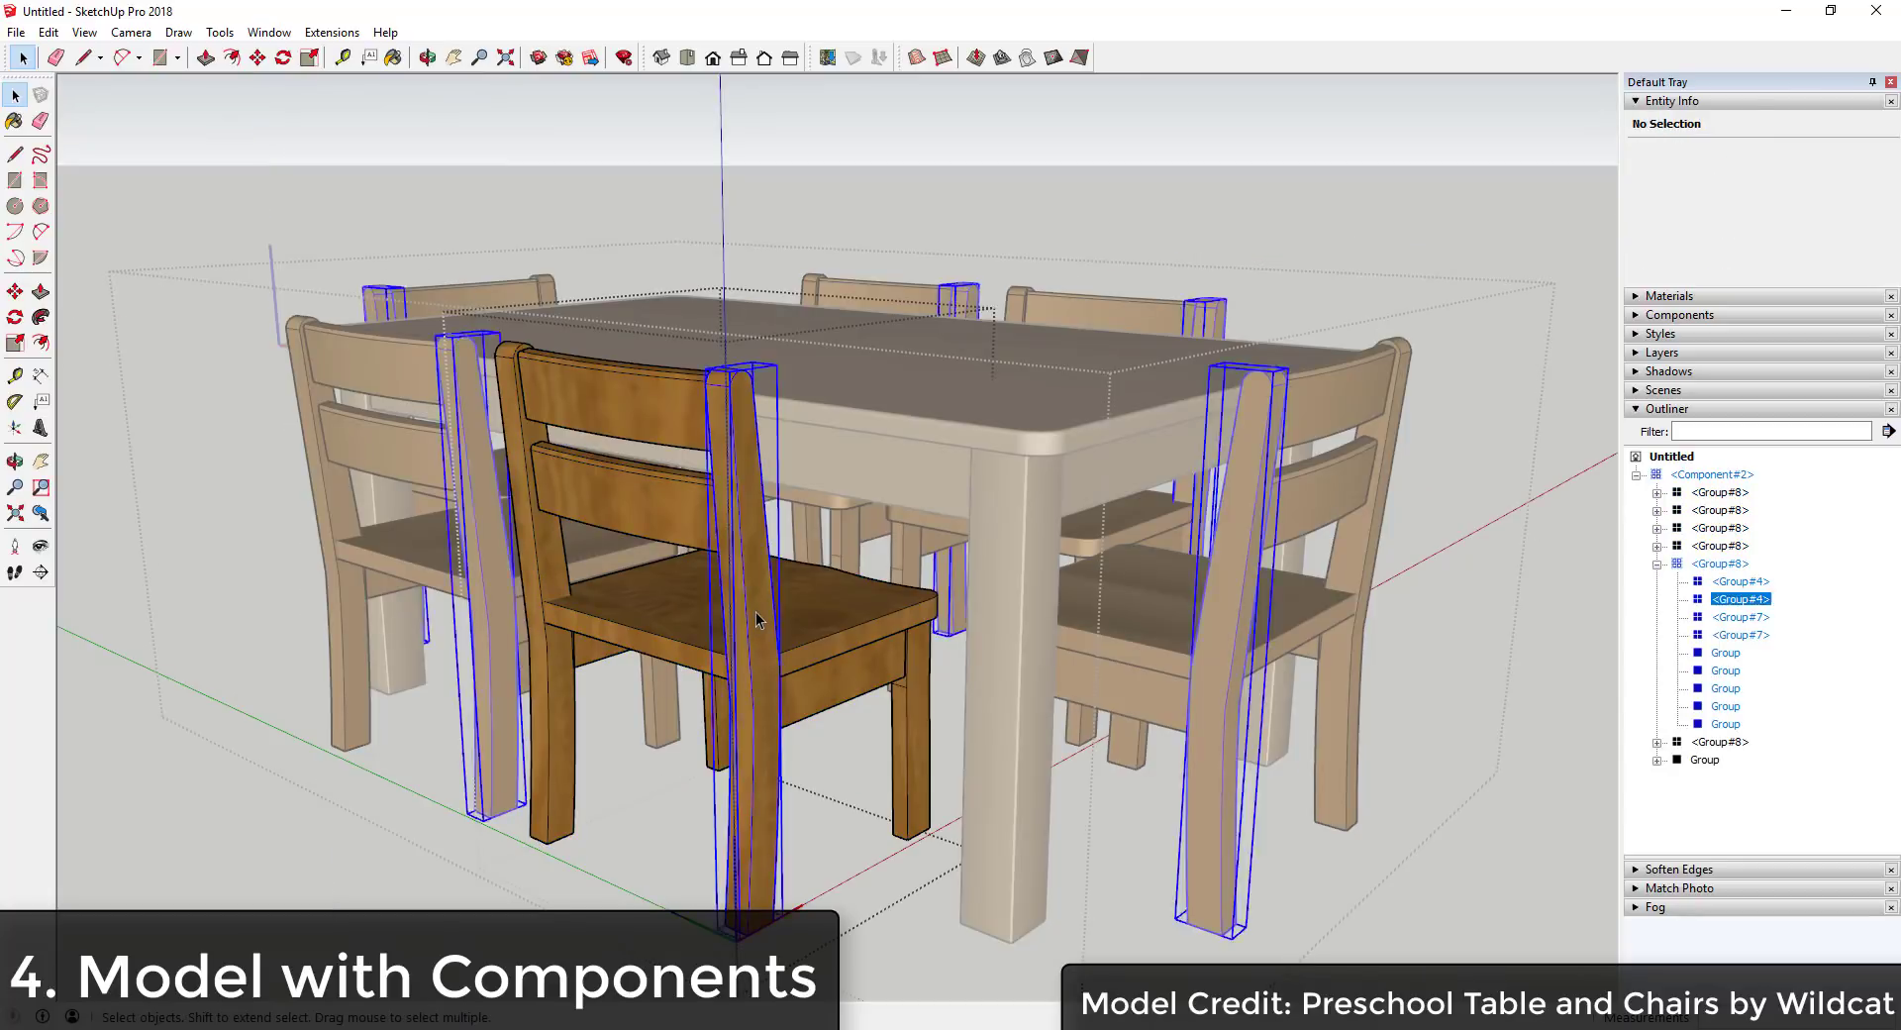
double_click(748, 594)
Draw a small half-round arc from the front edge of the back leg's side face, near seat height.
scroll(750, 591, "up", 3)
key("a")
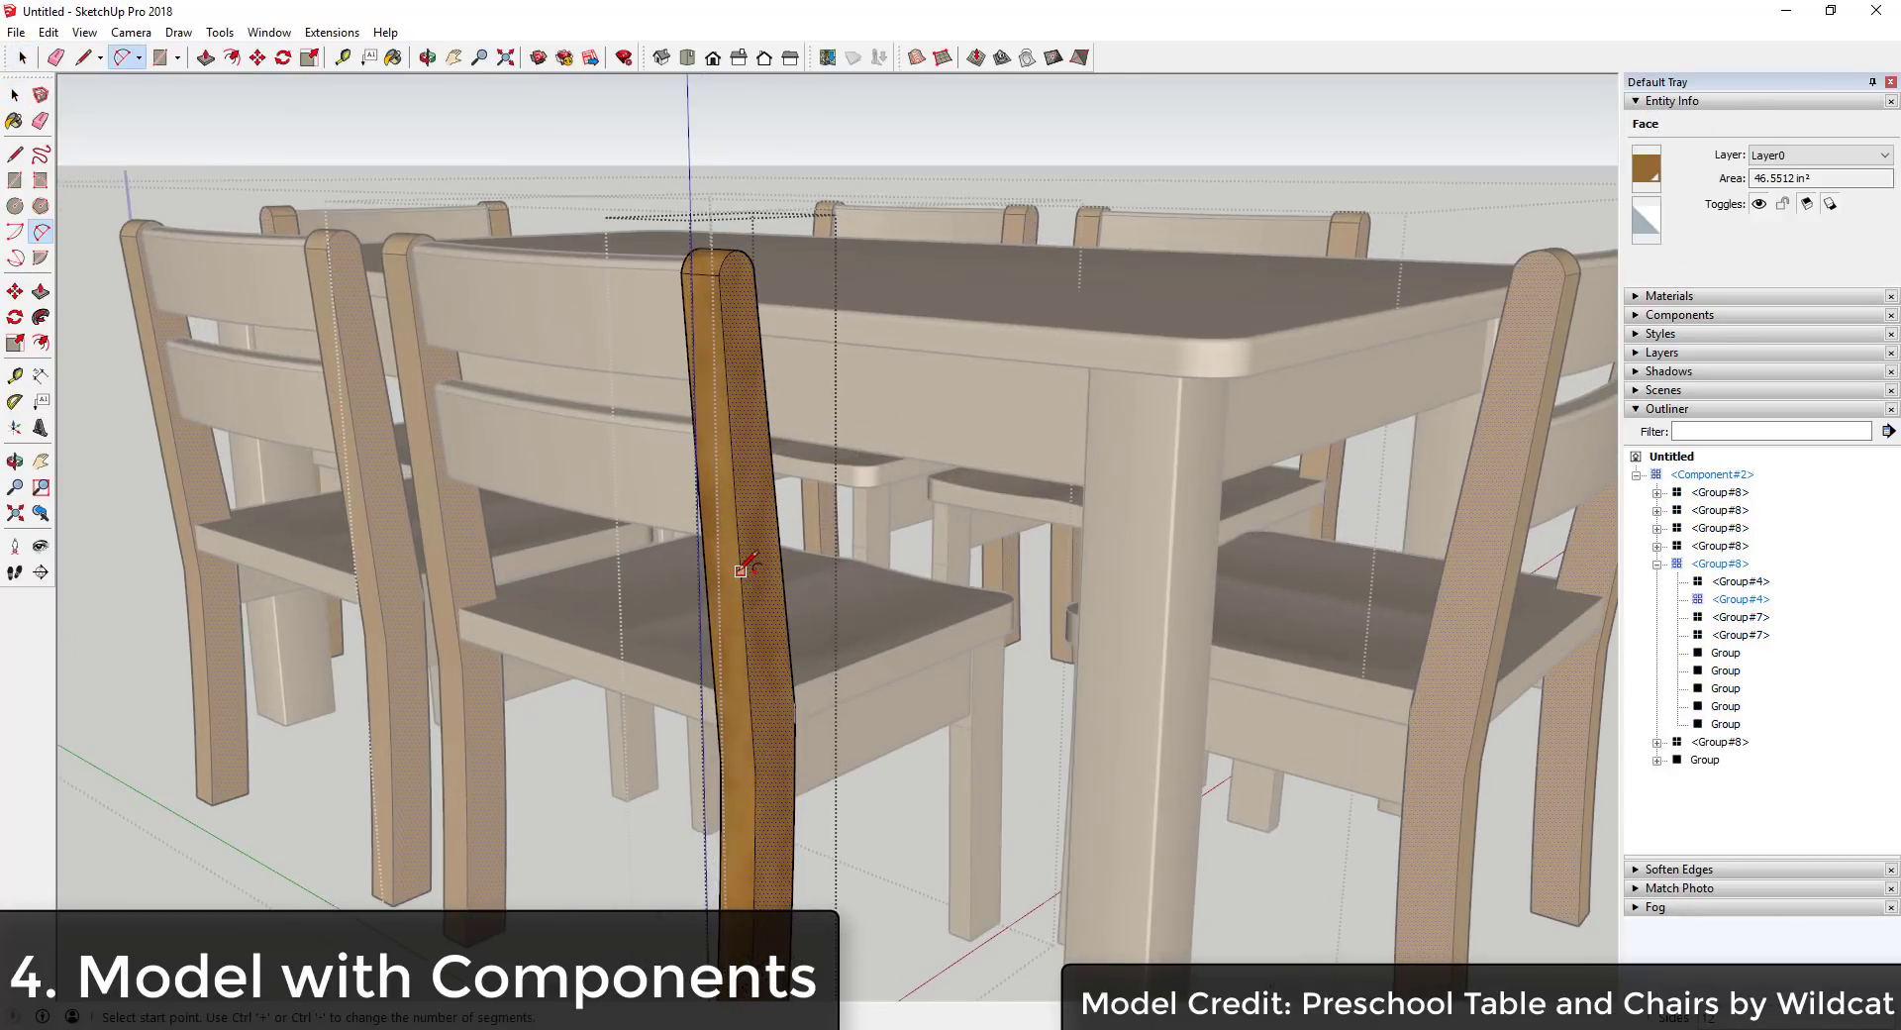
left_click(740, 572)
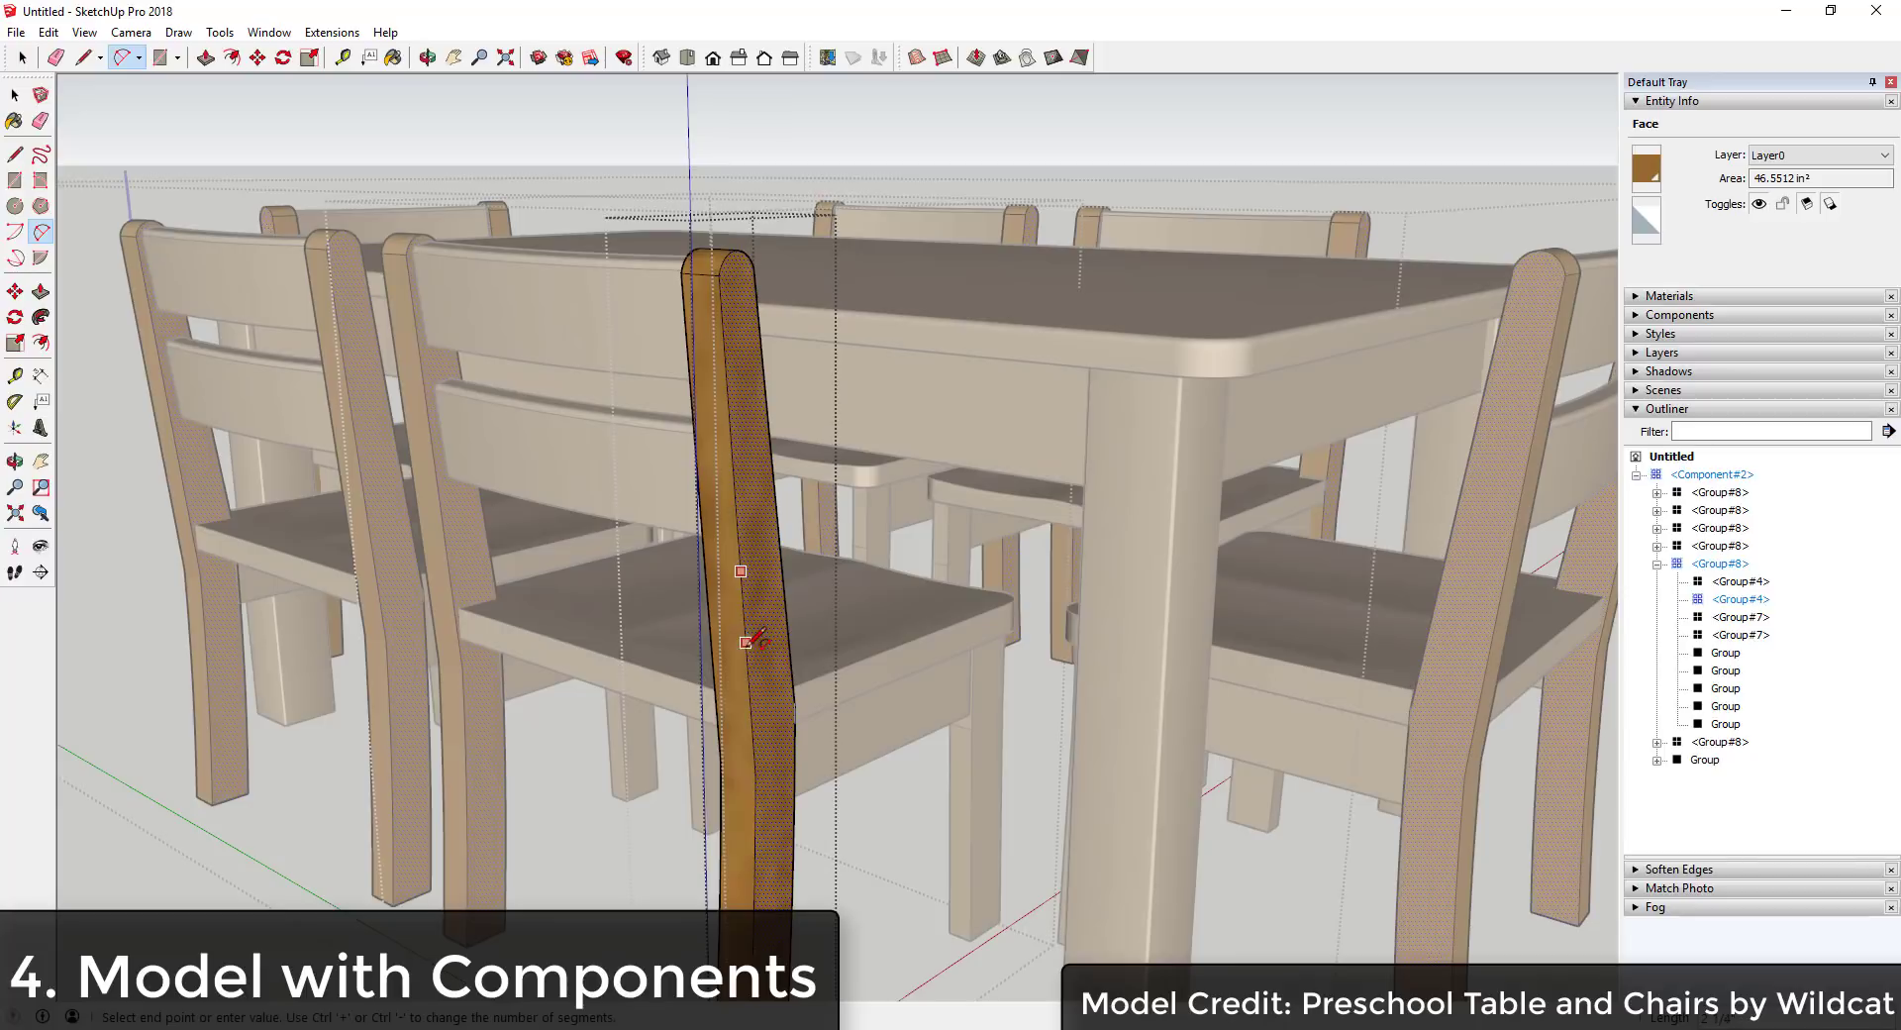
left_click(747, 643)
scroll(770, 622, "up", 2)
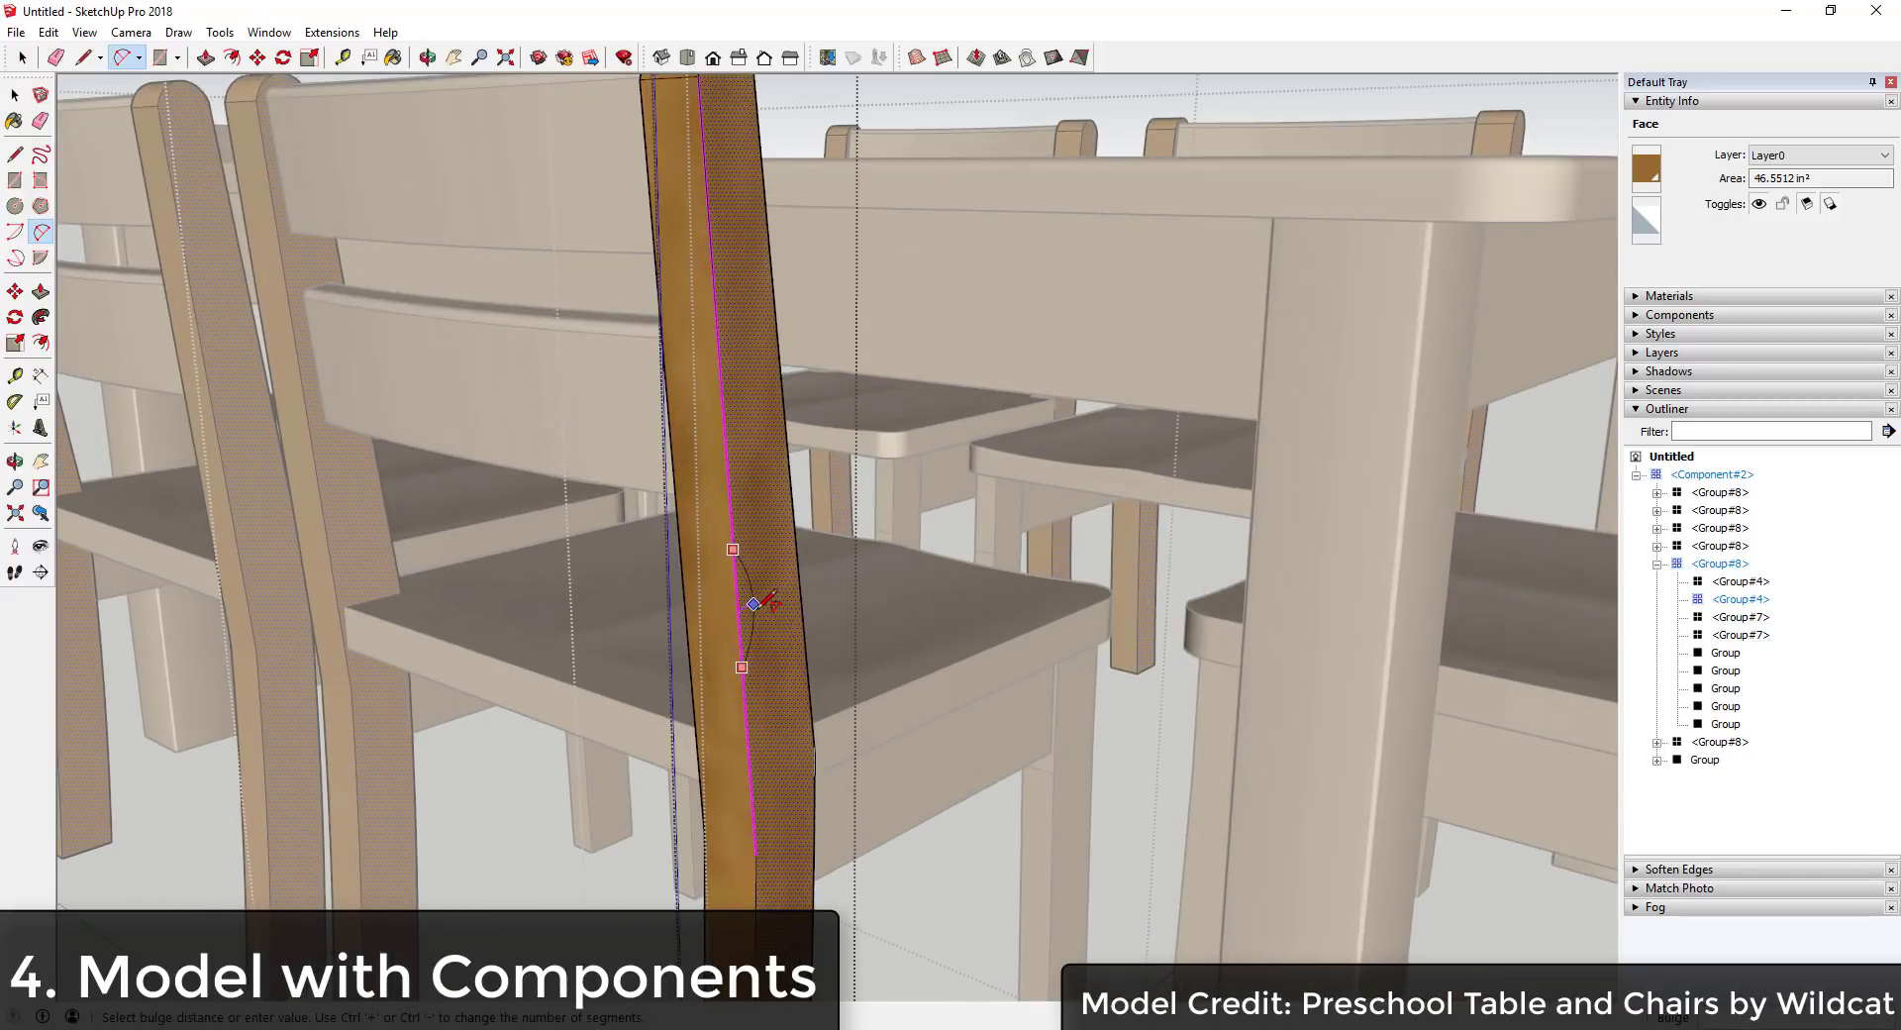
left_click(760, 606)
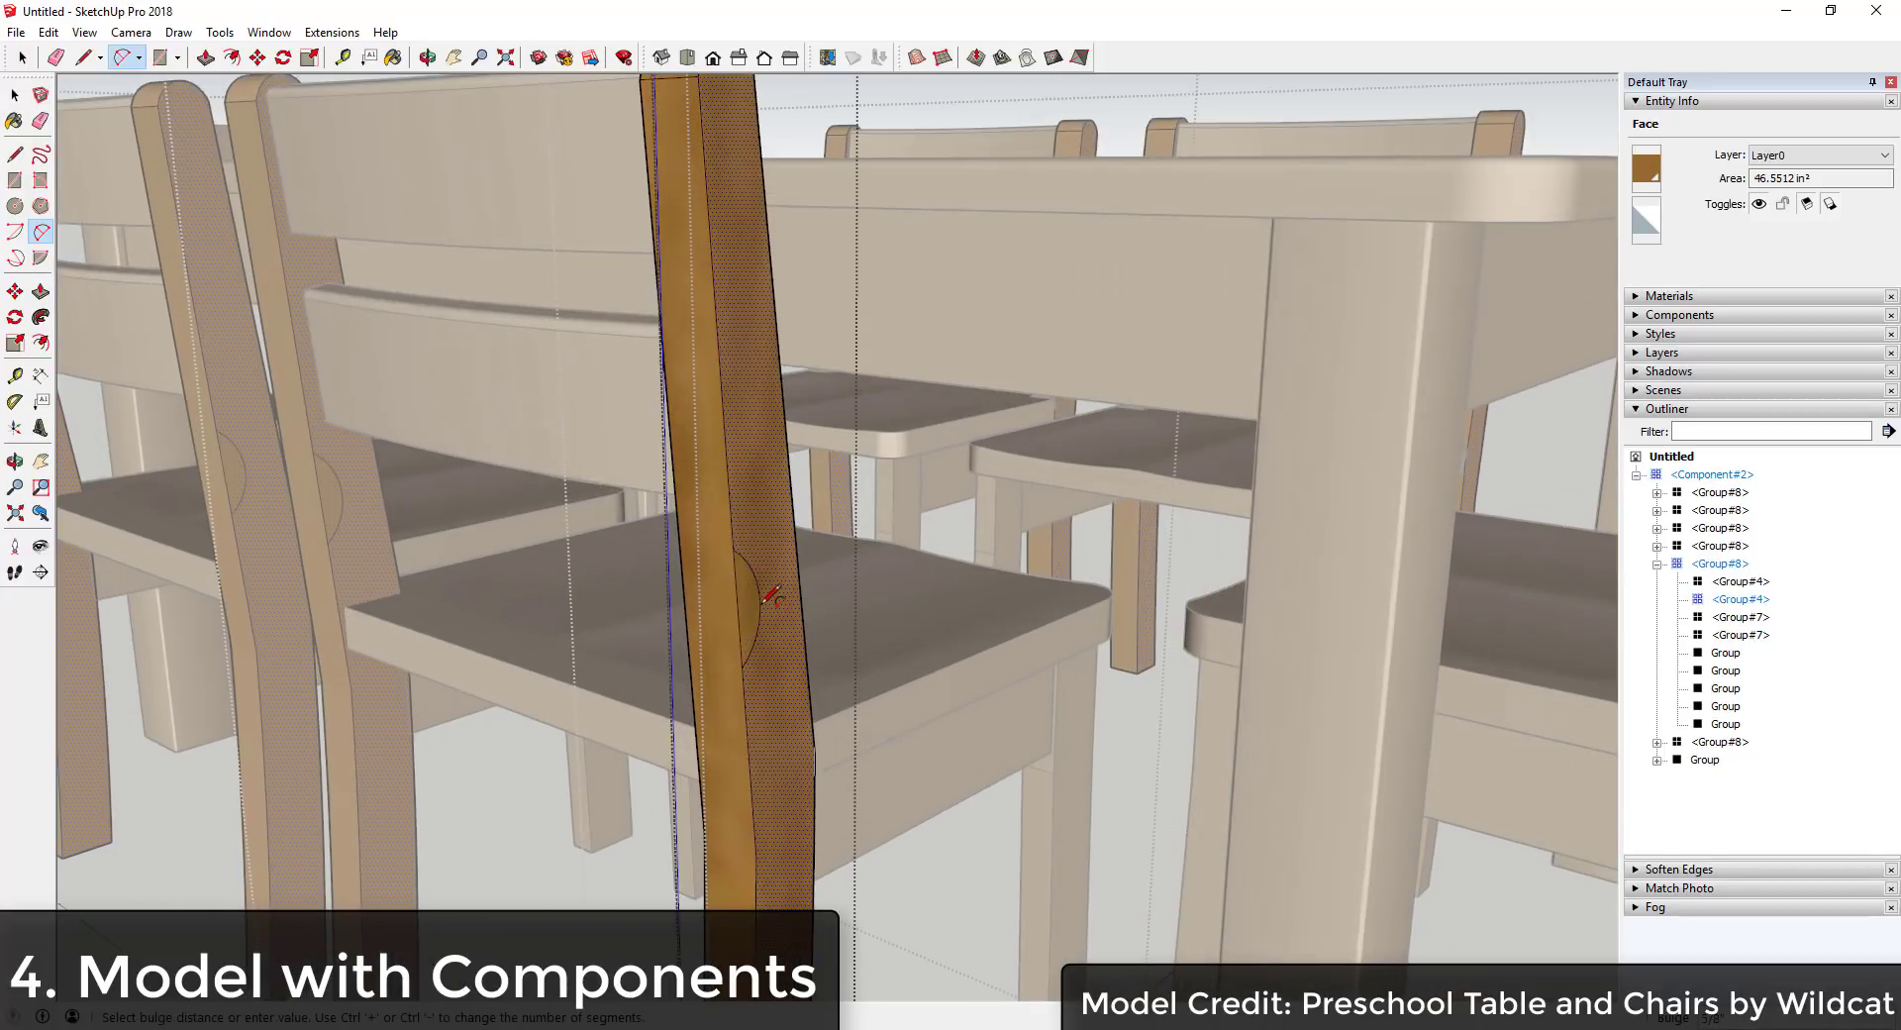
Push the half-round face through the leg to cut a notch, and close the leg and chair components.
key("space")
key("p")
left_click_drag(748, 621, 683, 556)
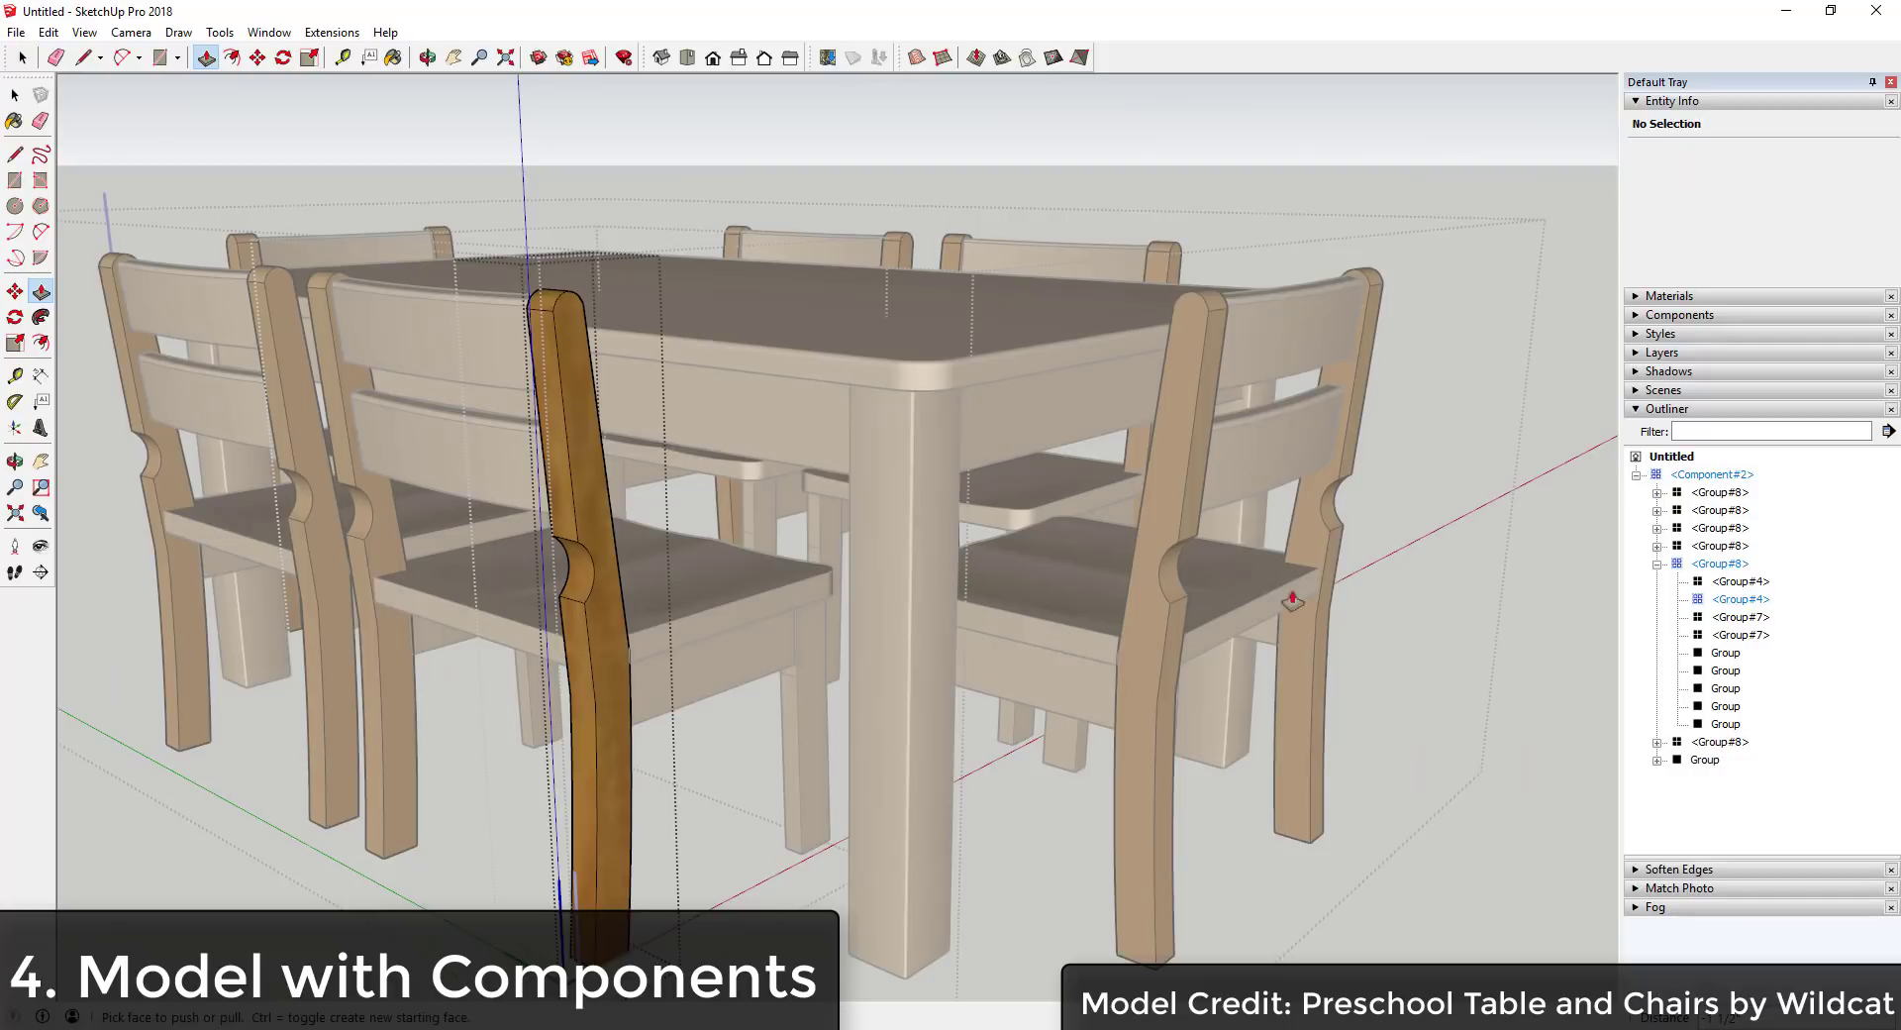
key("space")
left_click(1404, 562)
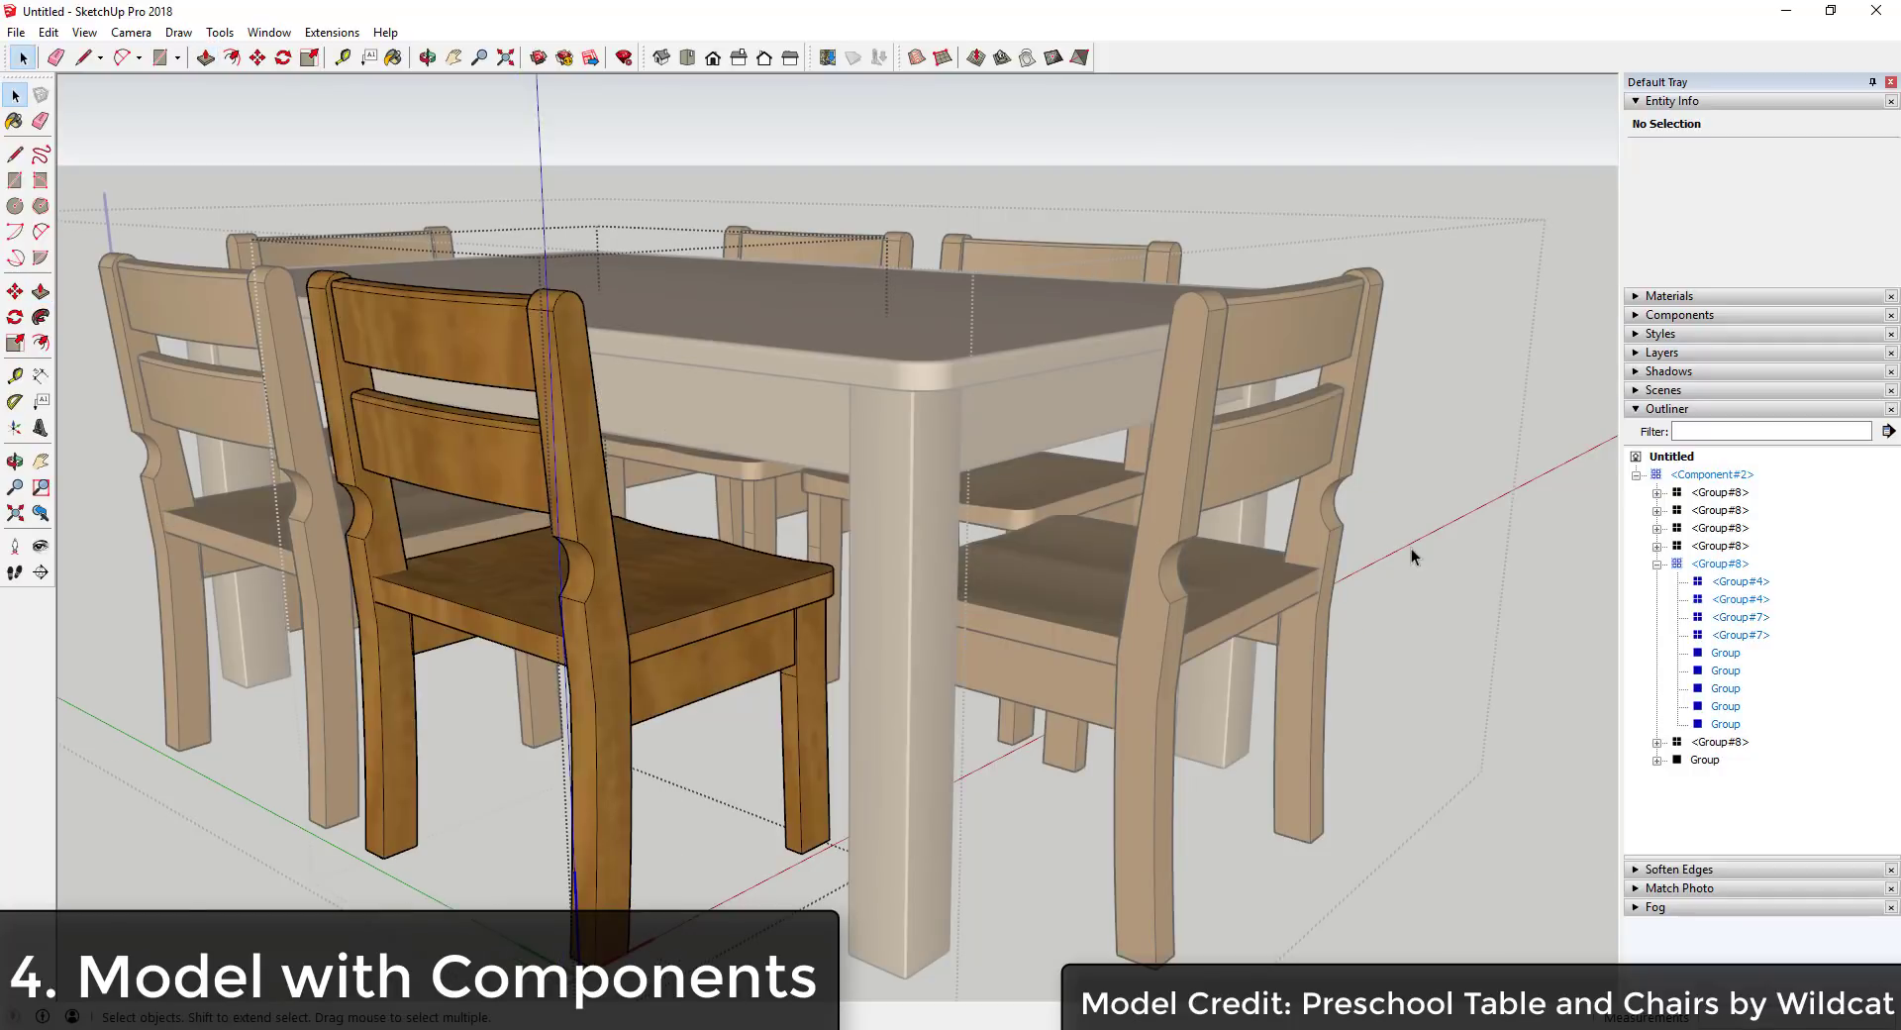
left_click(1411, 549)
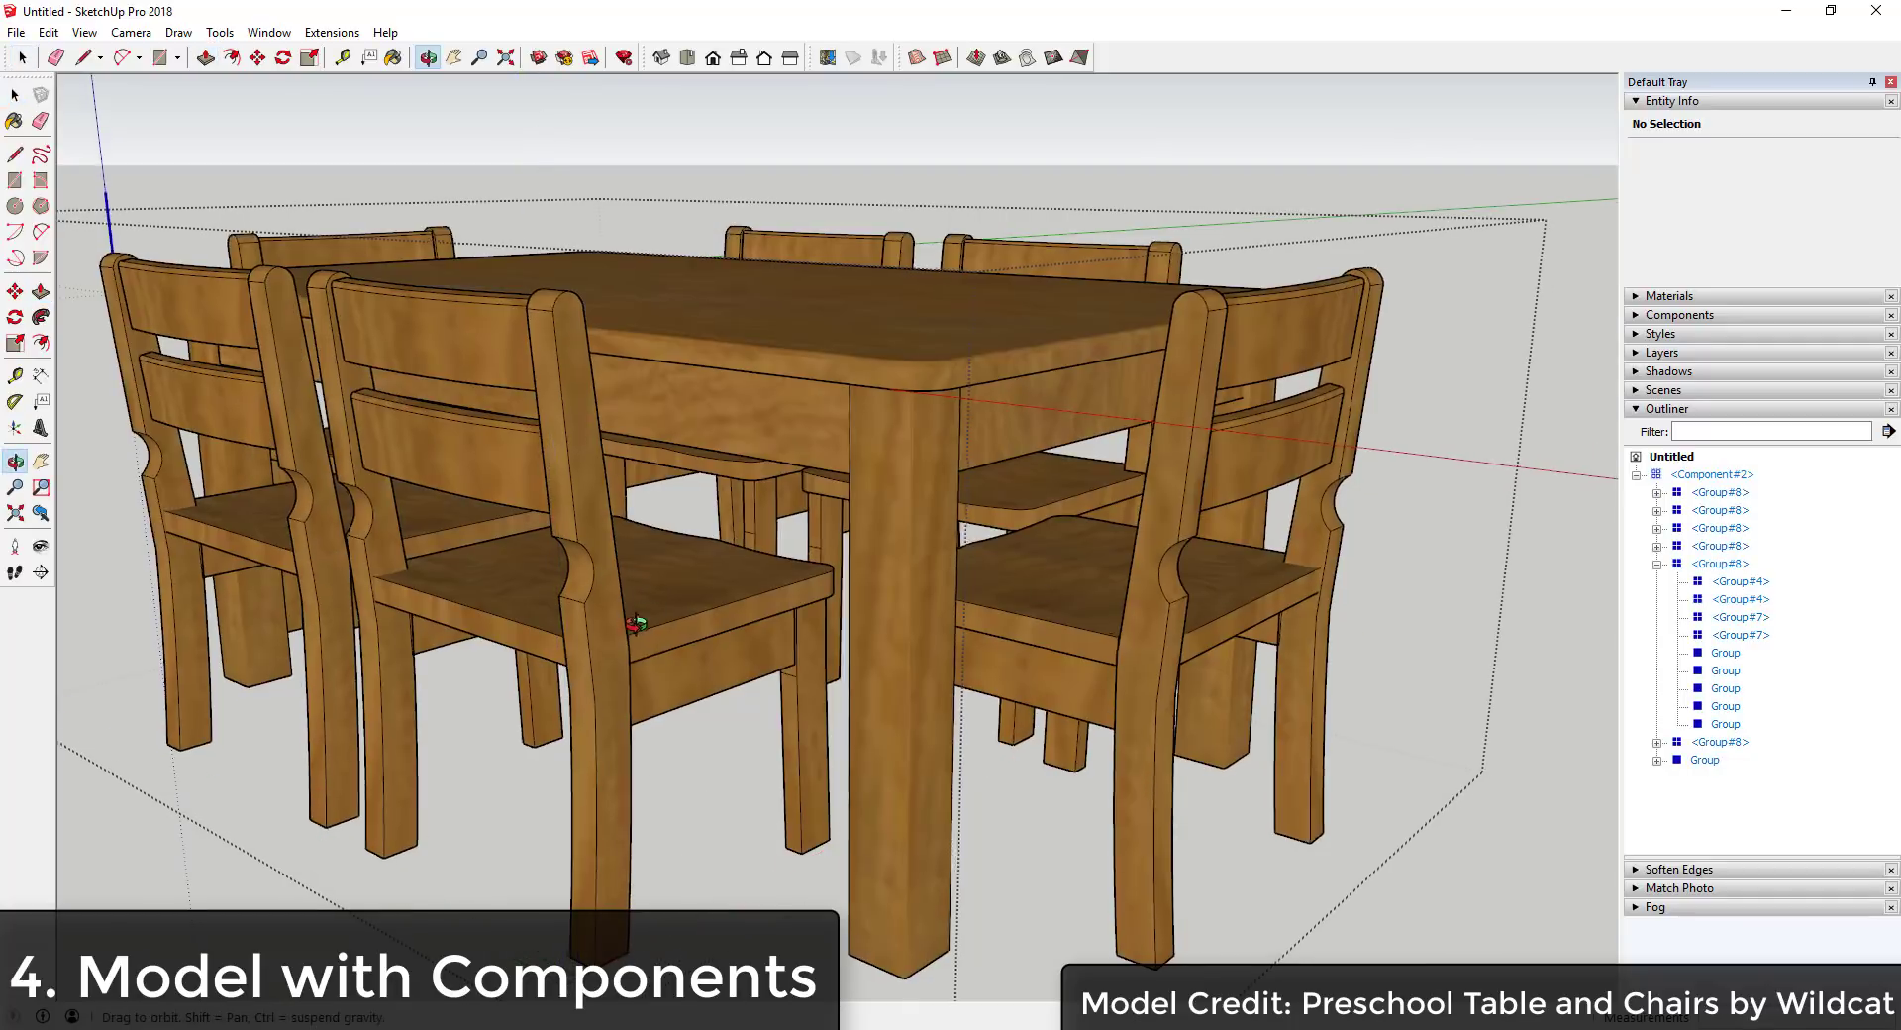
Examine the back legs of all the chairs around the table and close the table-and-chairs component.
middle_click_drag(669, 614, 568, 594)
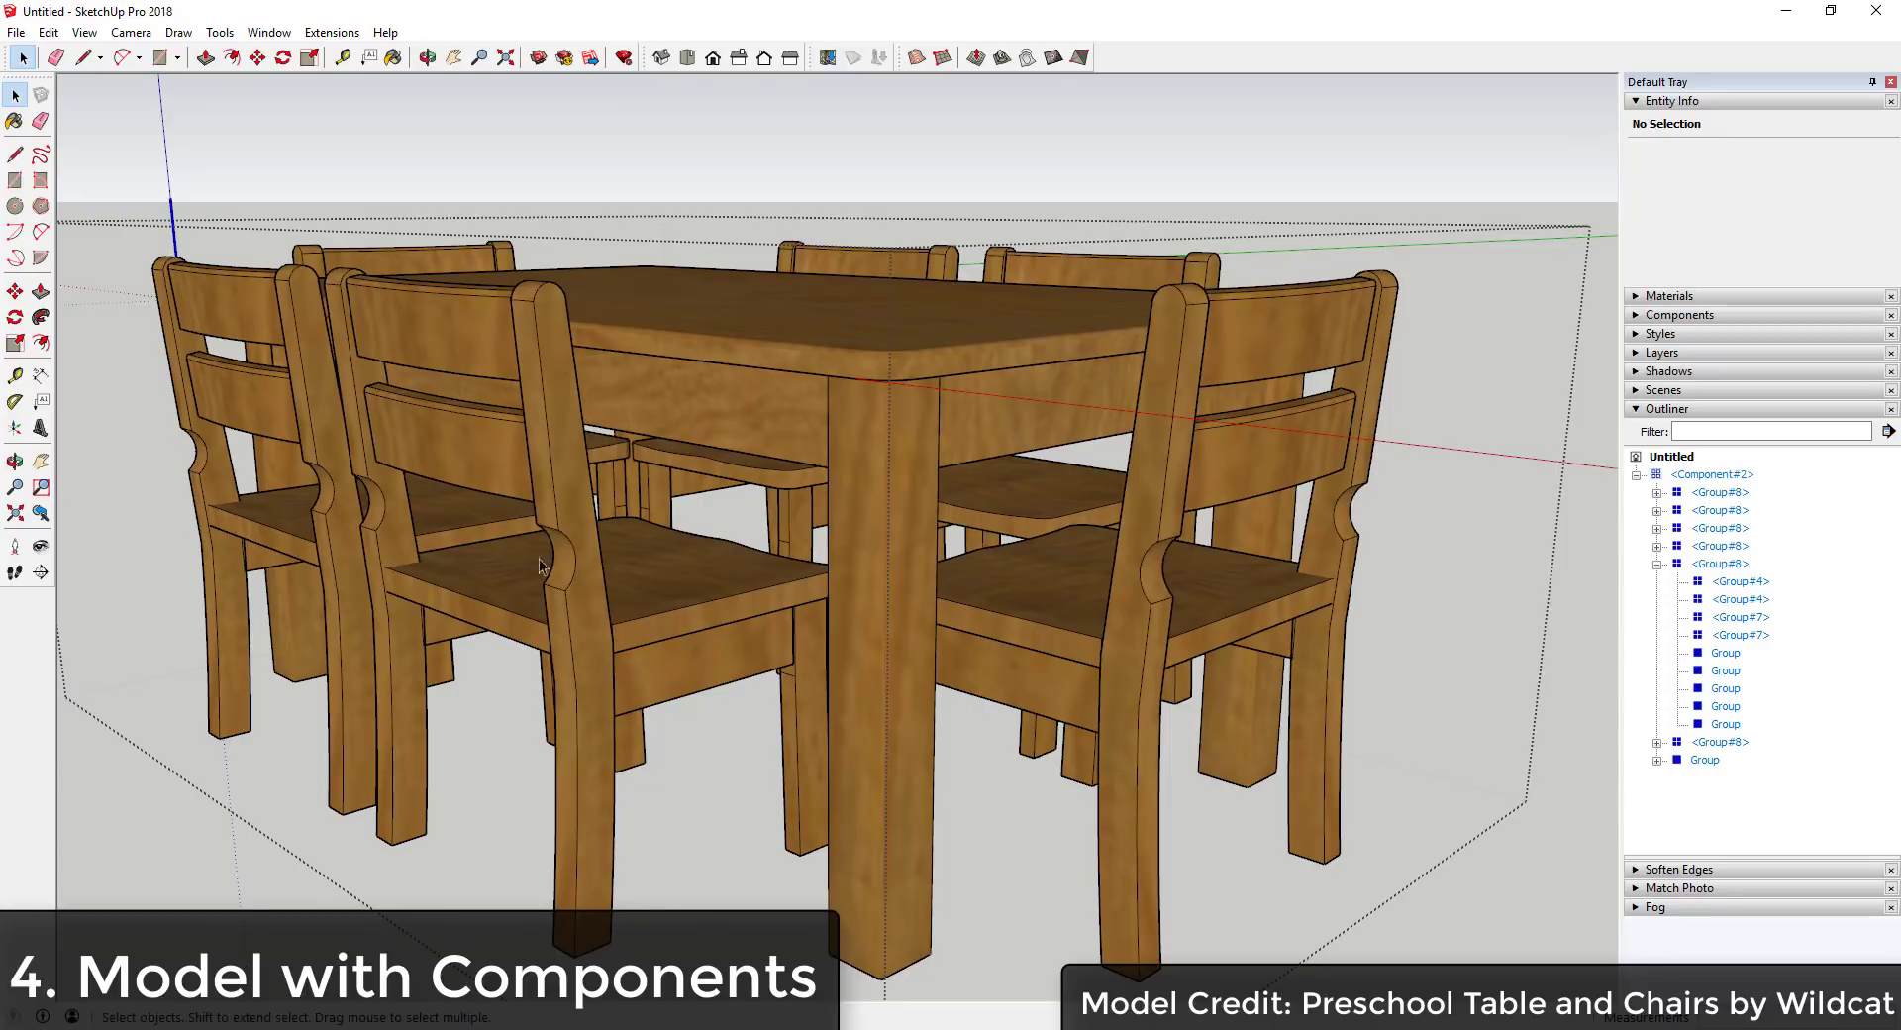
scroll(539, 567, "down", 5)
middle_click_drag(651, 572, 776, 385)
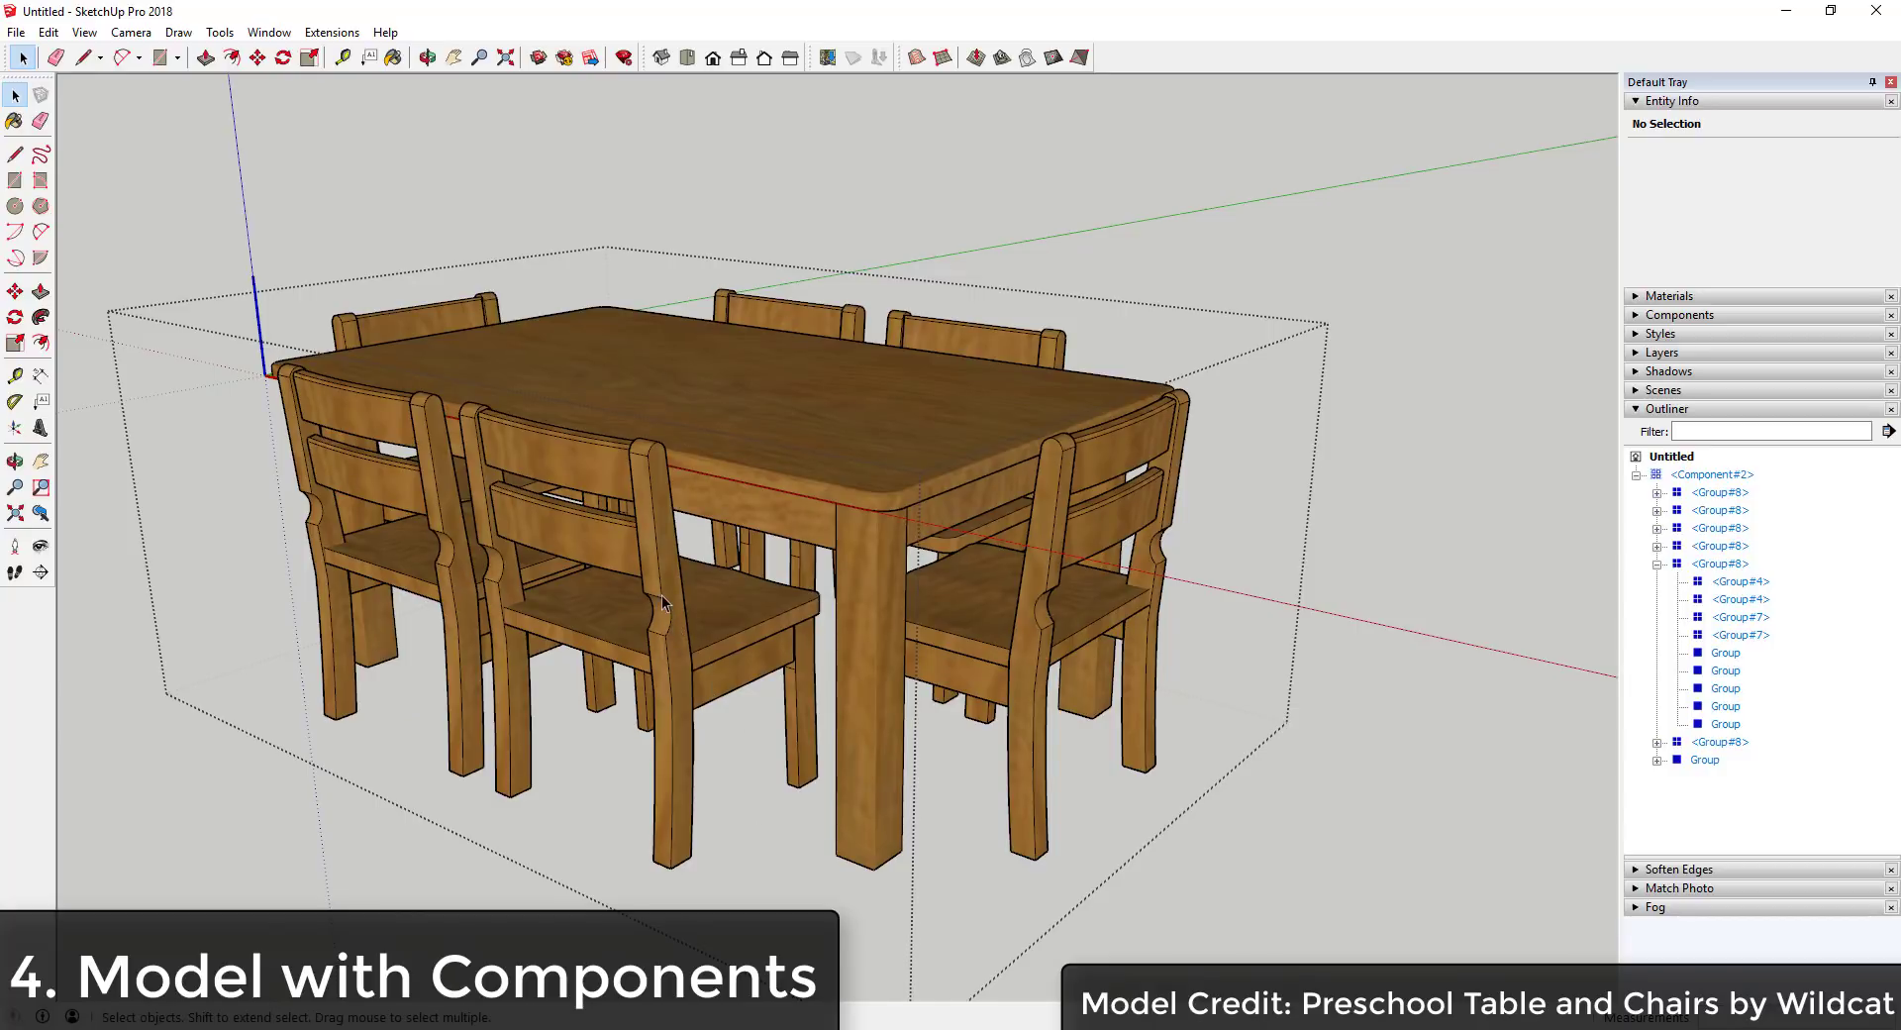
middle_click_drag(804, 636, 1119, 526)
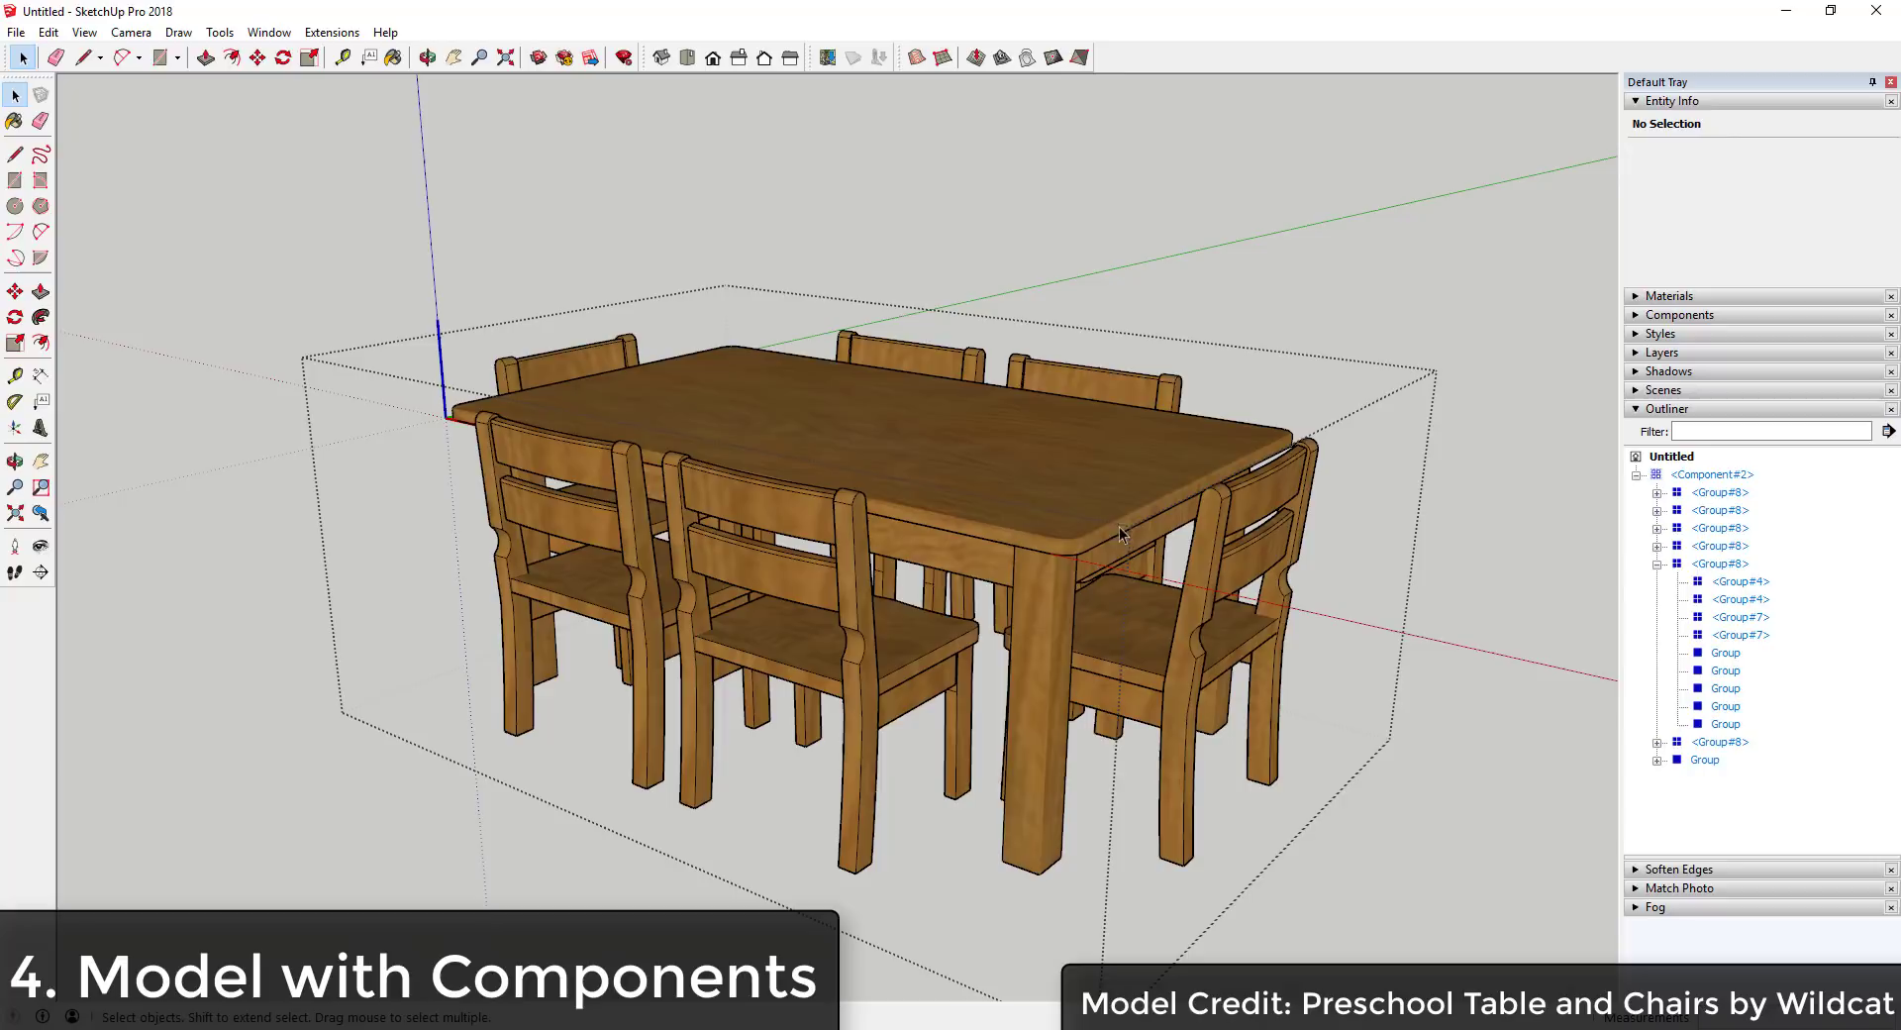
left_click(1412, 533)
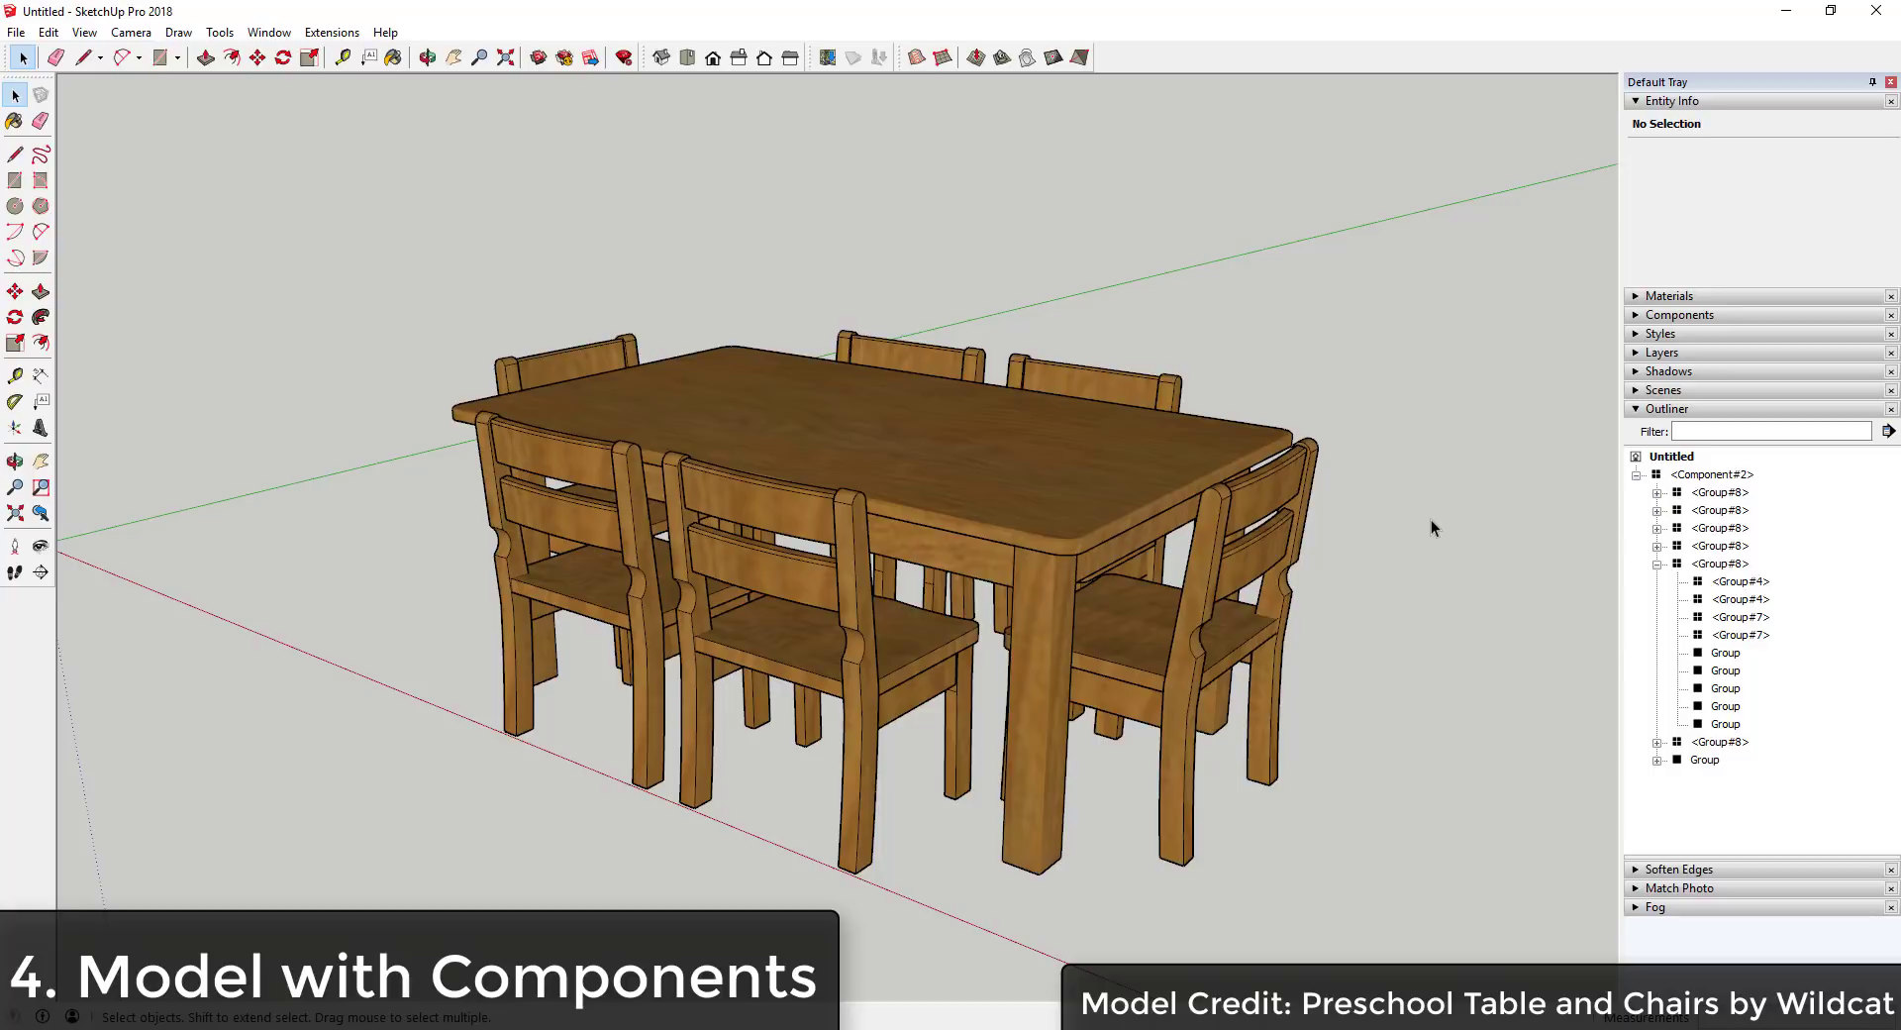
scroll(877, 612, "up", 3)
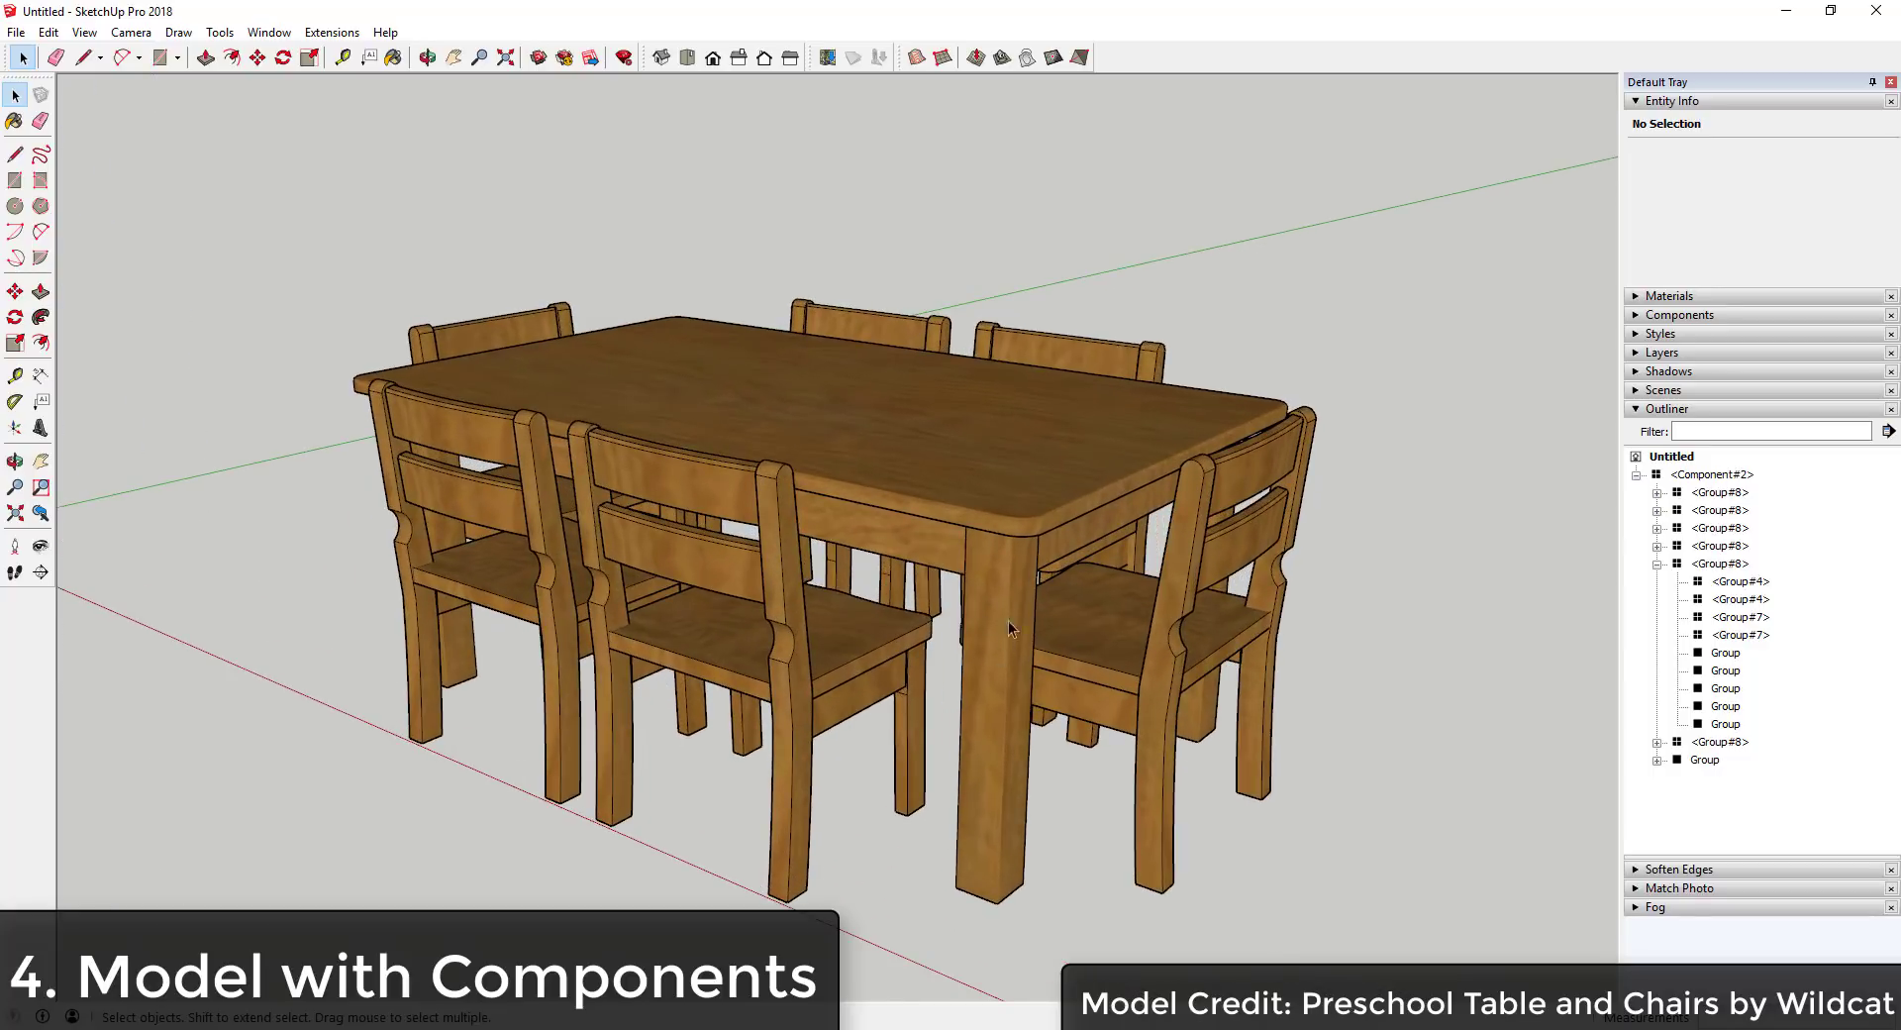
scroll(744, 681, "down", 5)
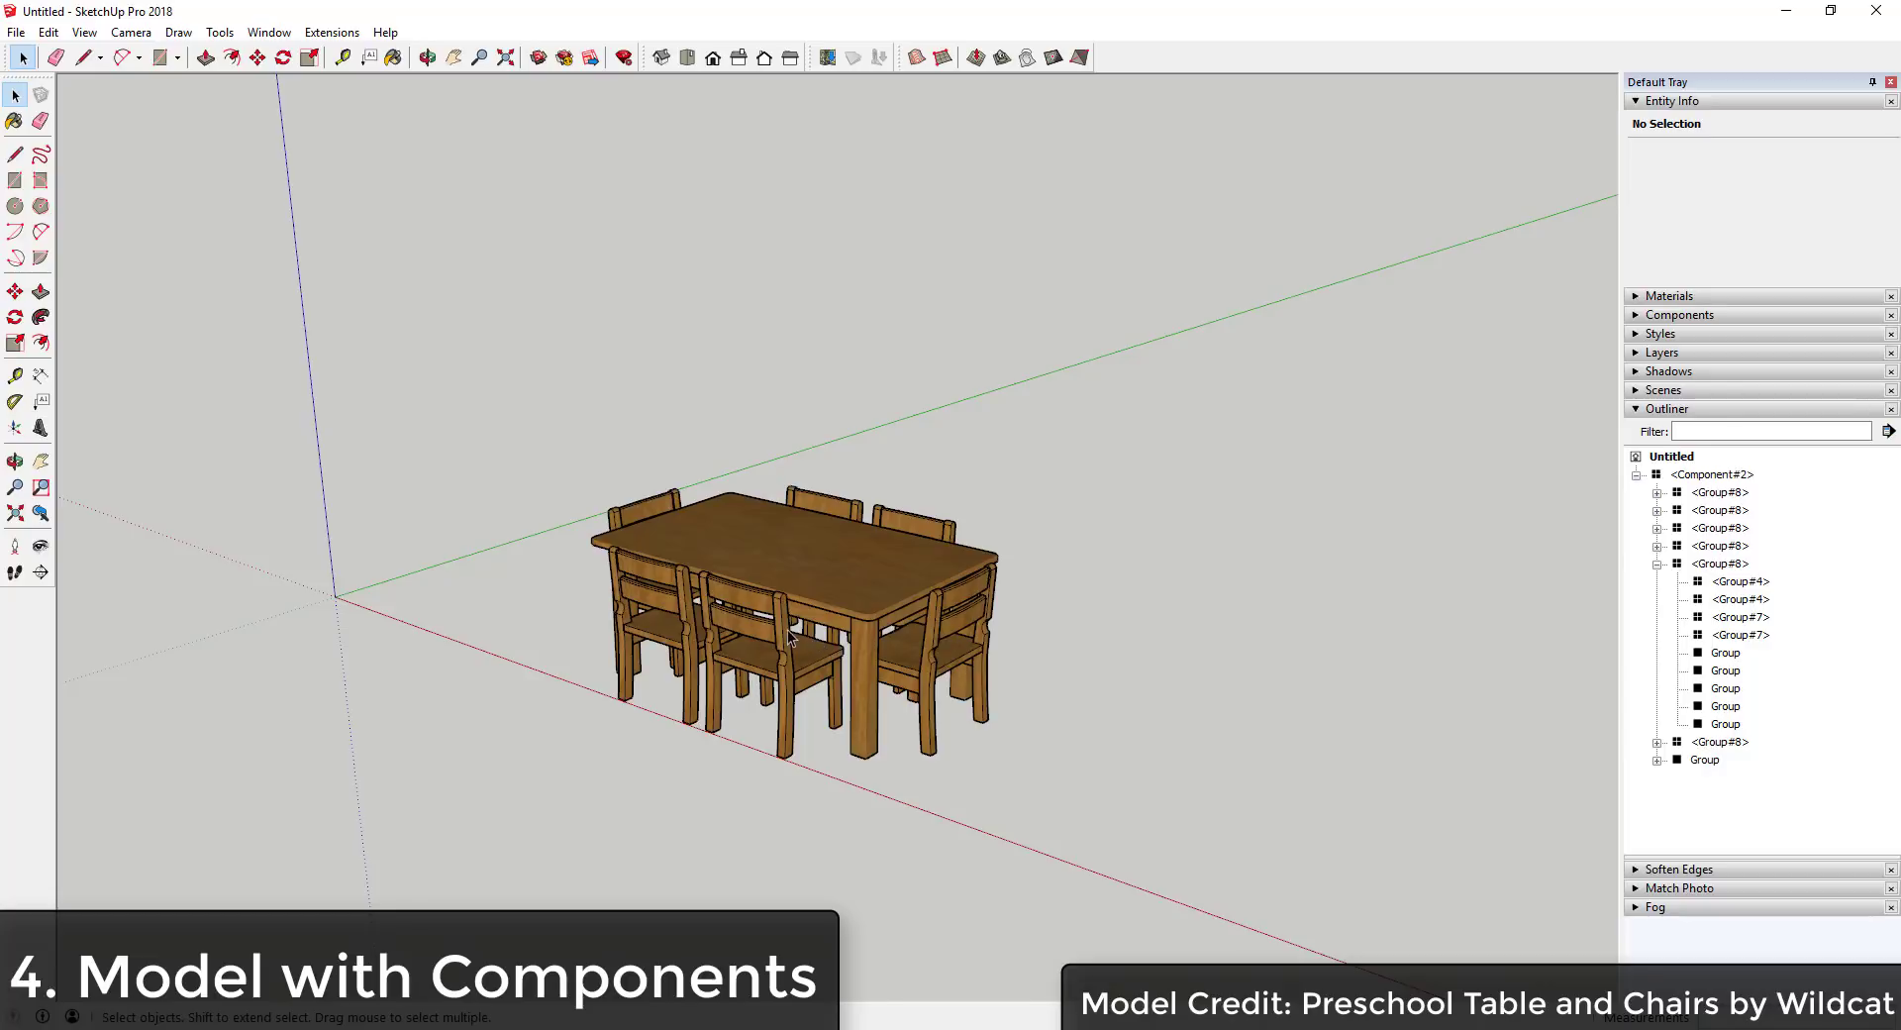
scroll(787, 627, "up", 2)
middle_click_drag(787, 628, 891, 594)
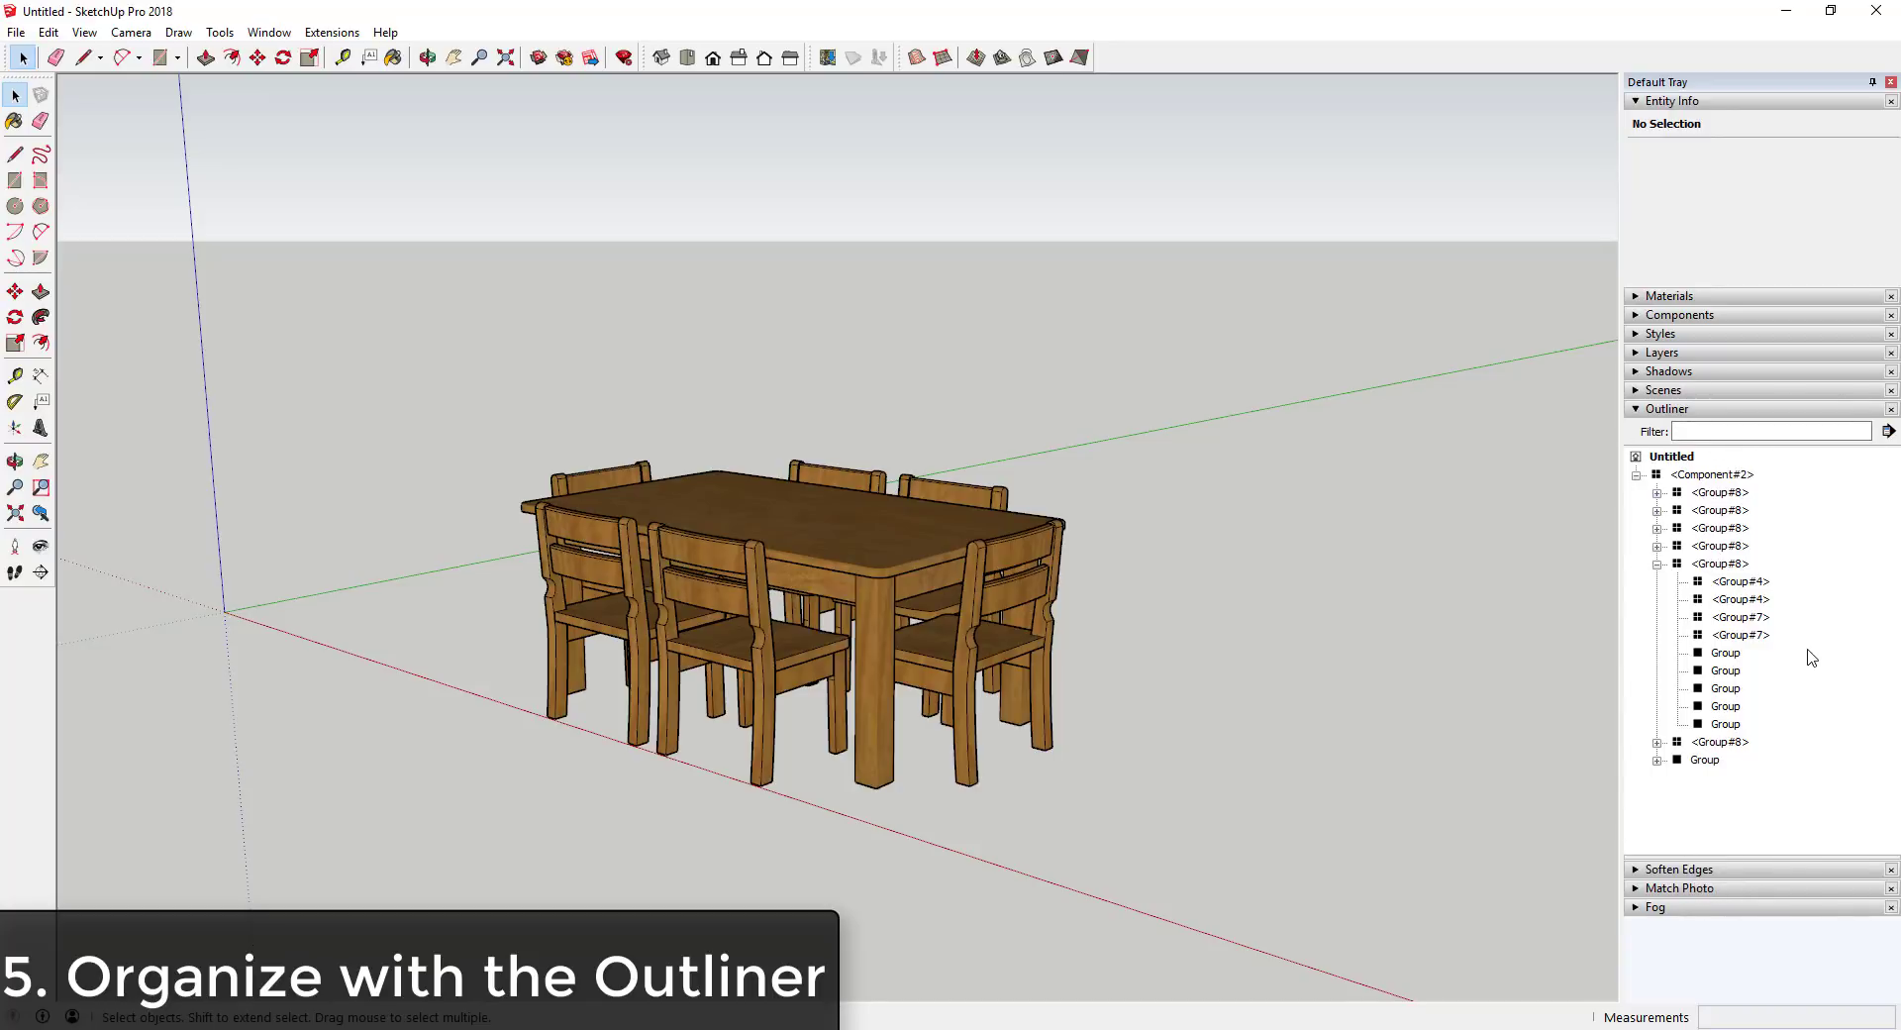
Select the whole table set and several single chairs through the Outliner, and reselect the whole set in the model.
left_click(1720, 477)
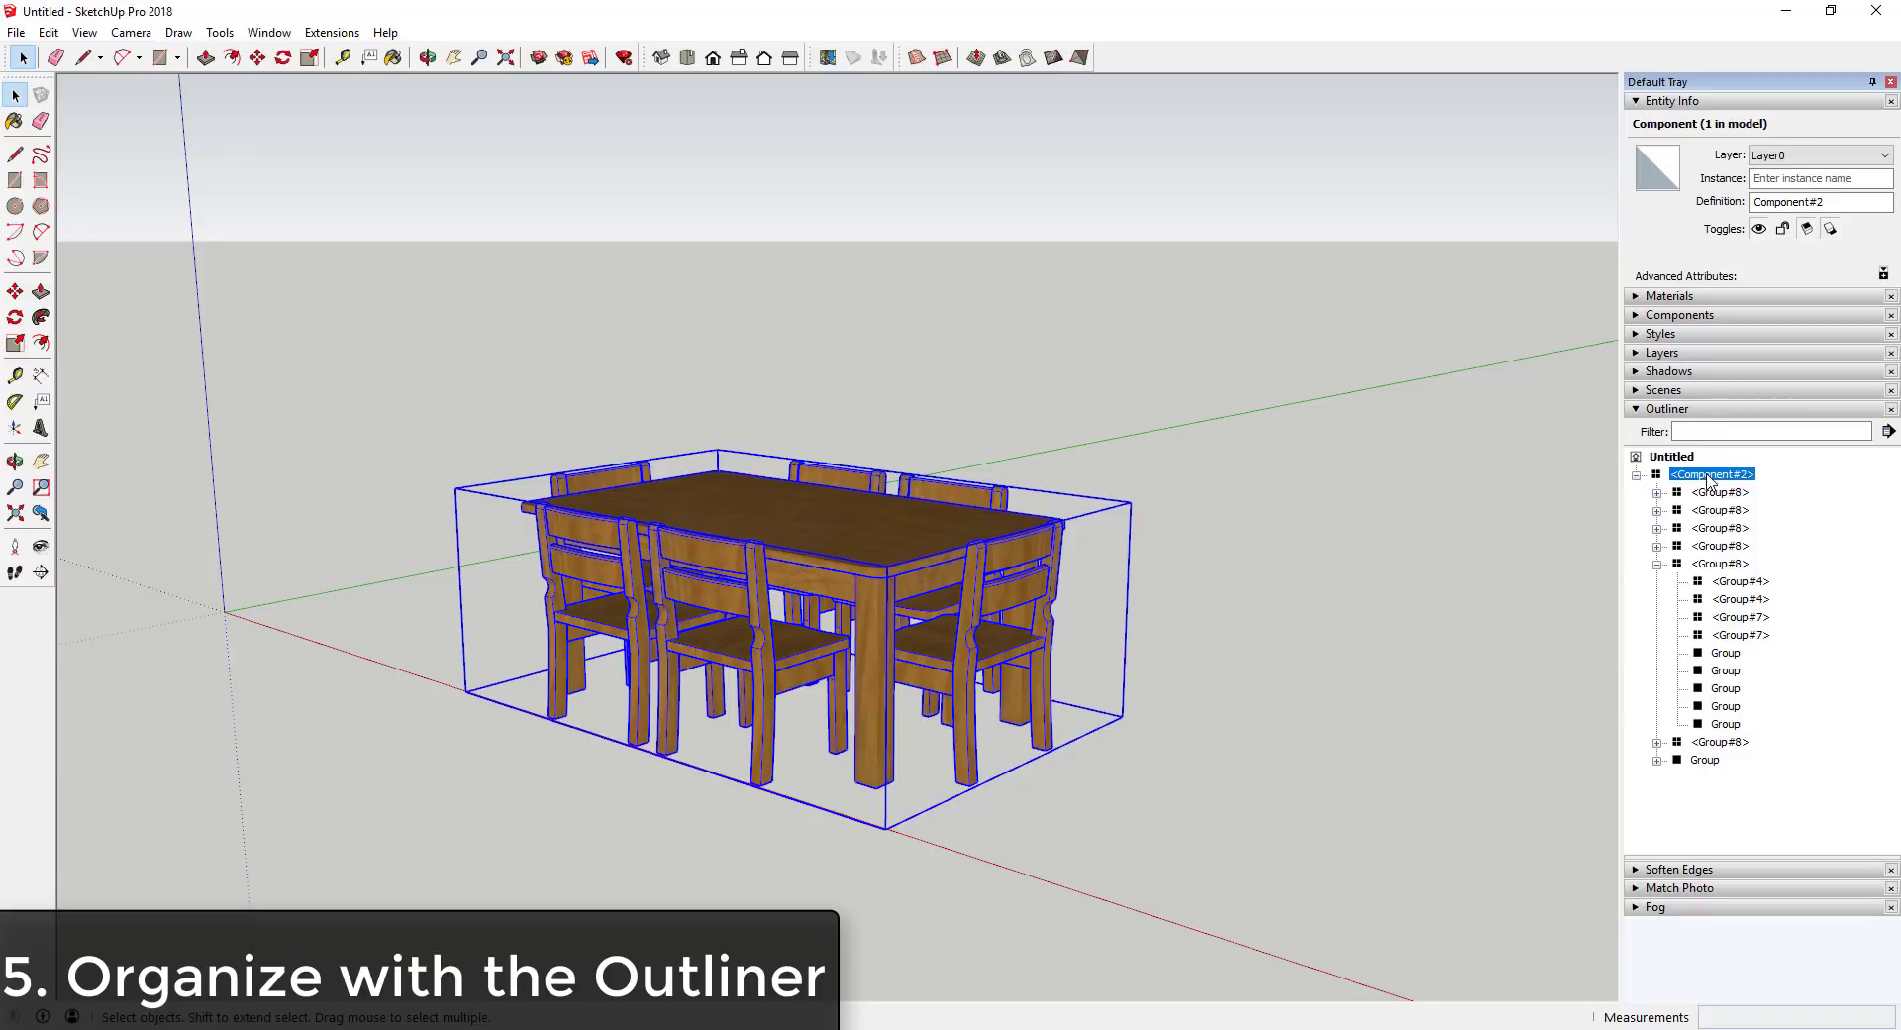
left_click(1711, 510)
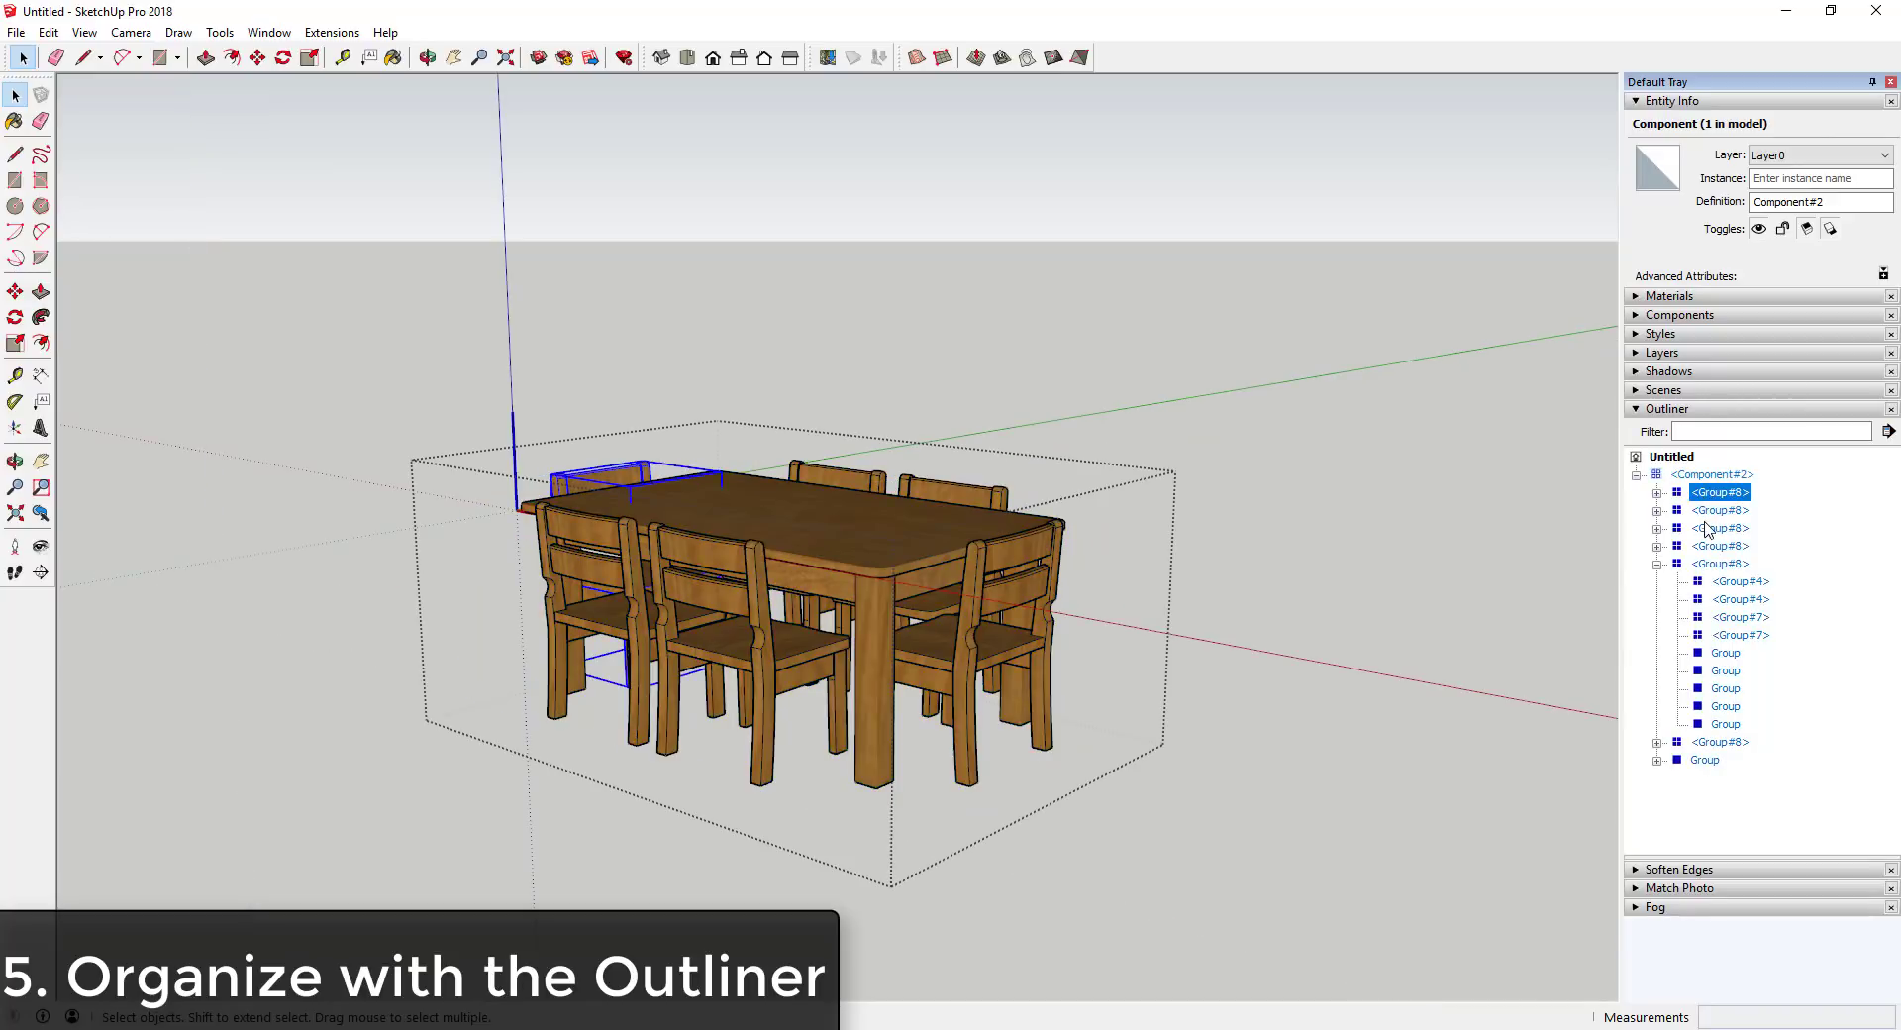
left_click(1711, 546)
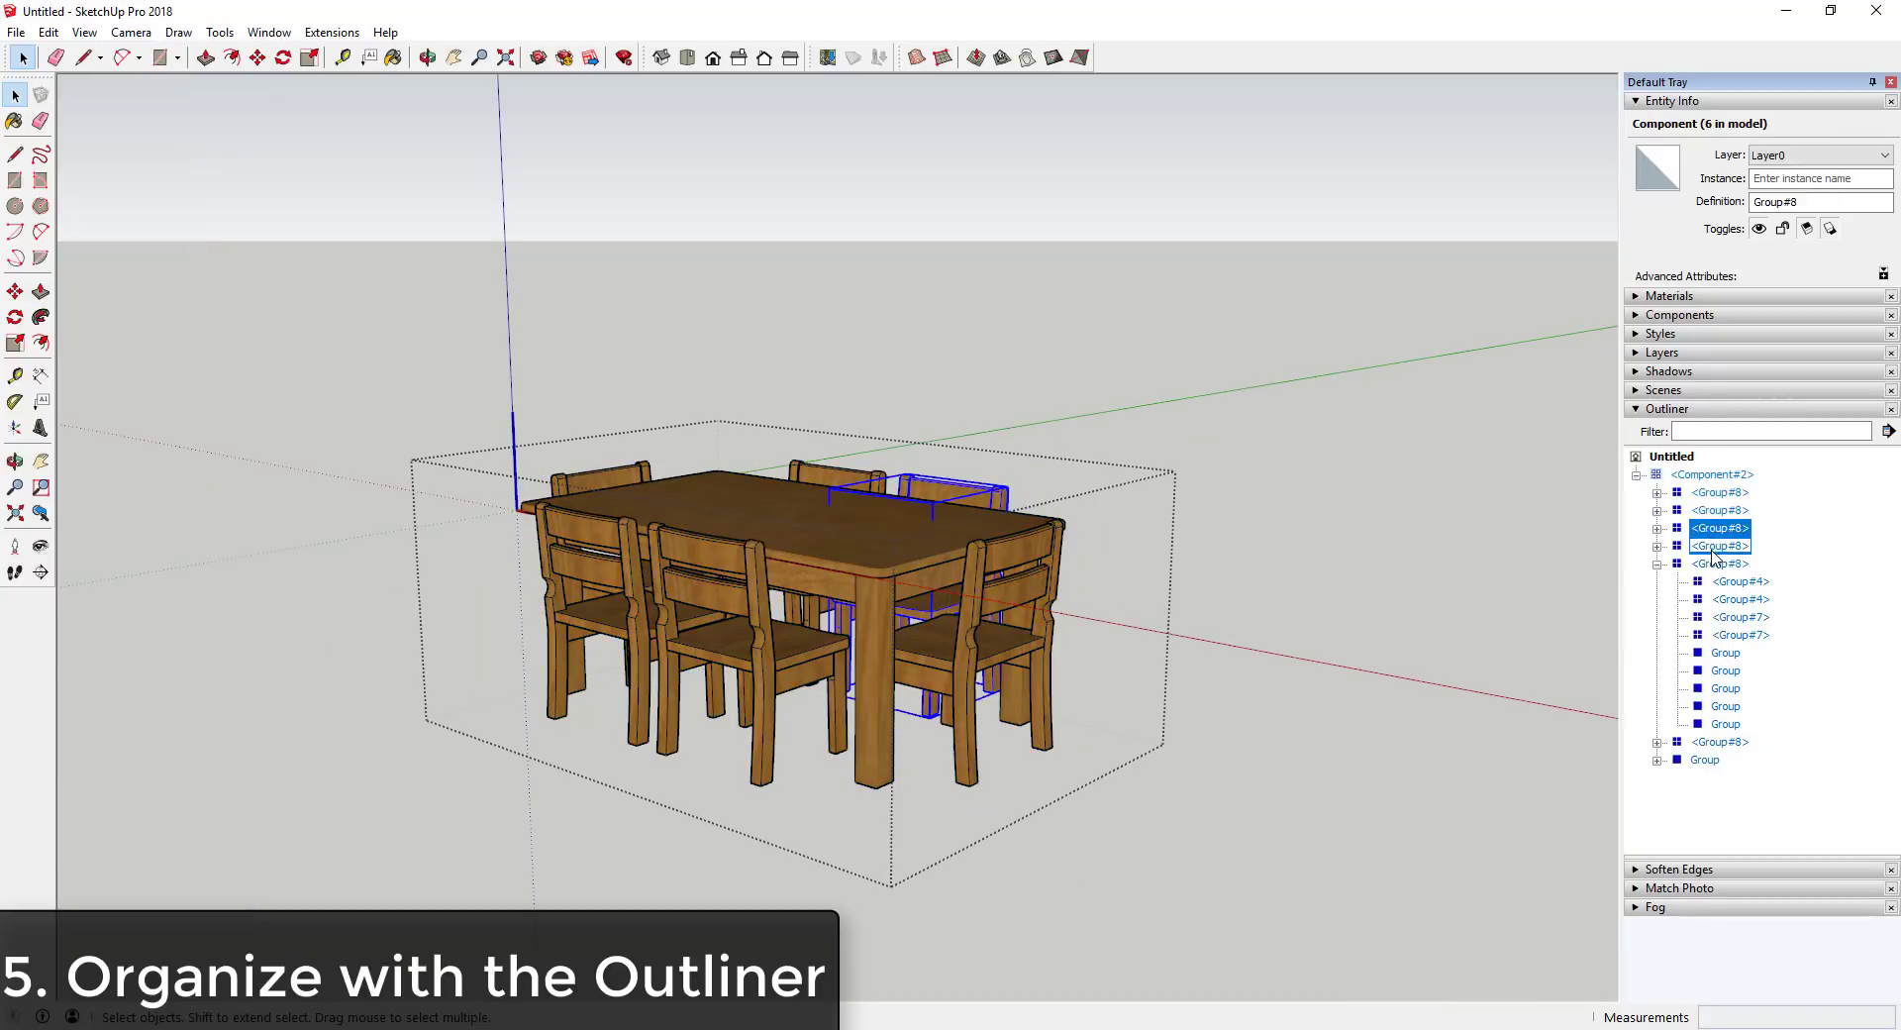
left_click(1719, 493)
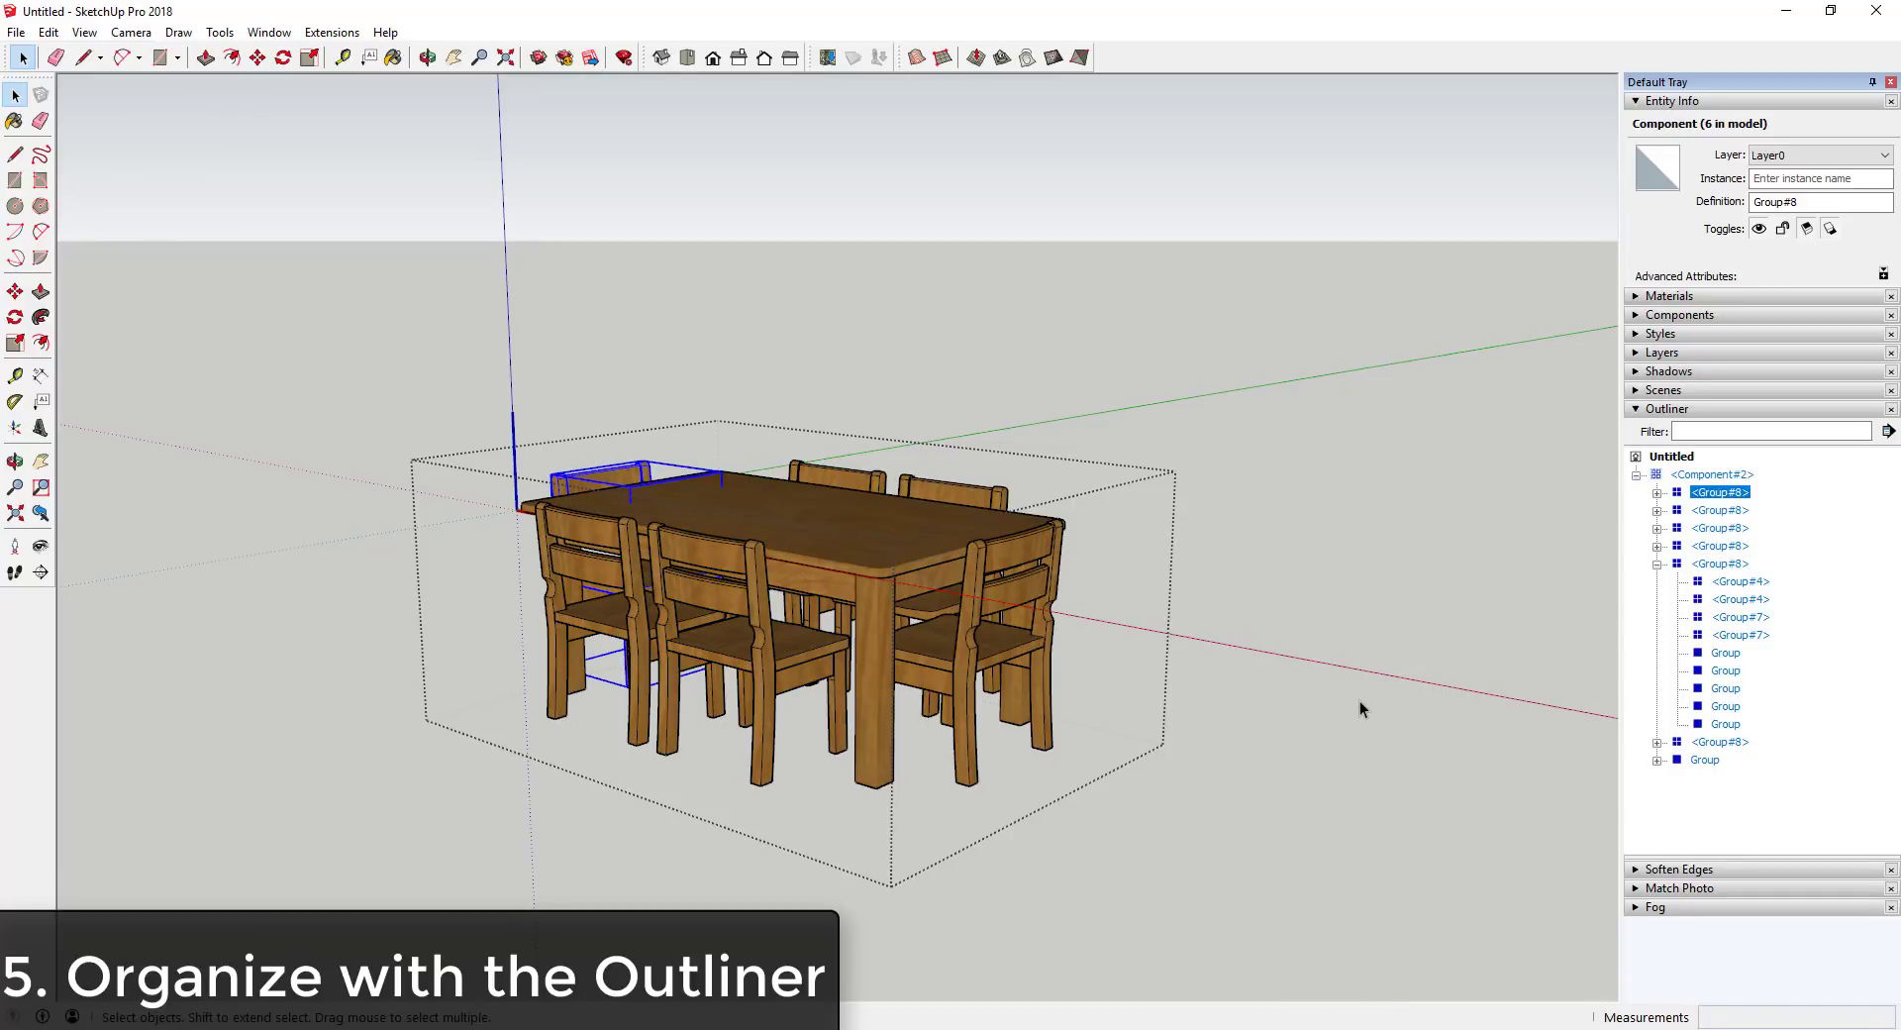
left_click(1347, 662)
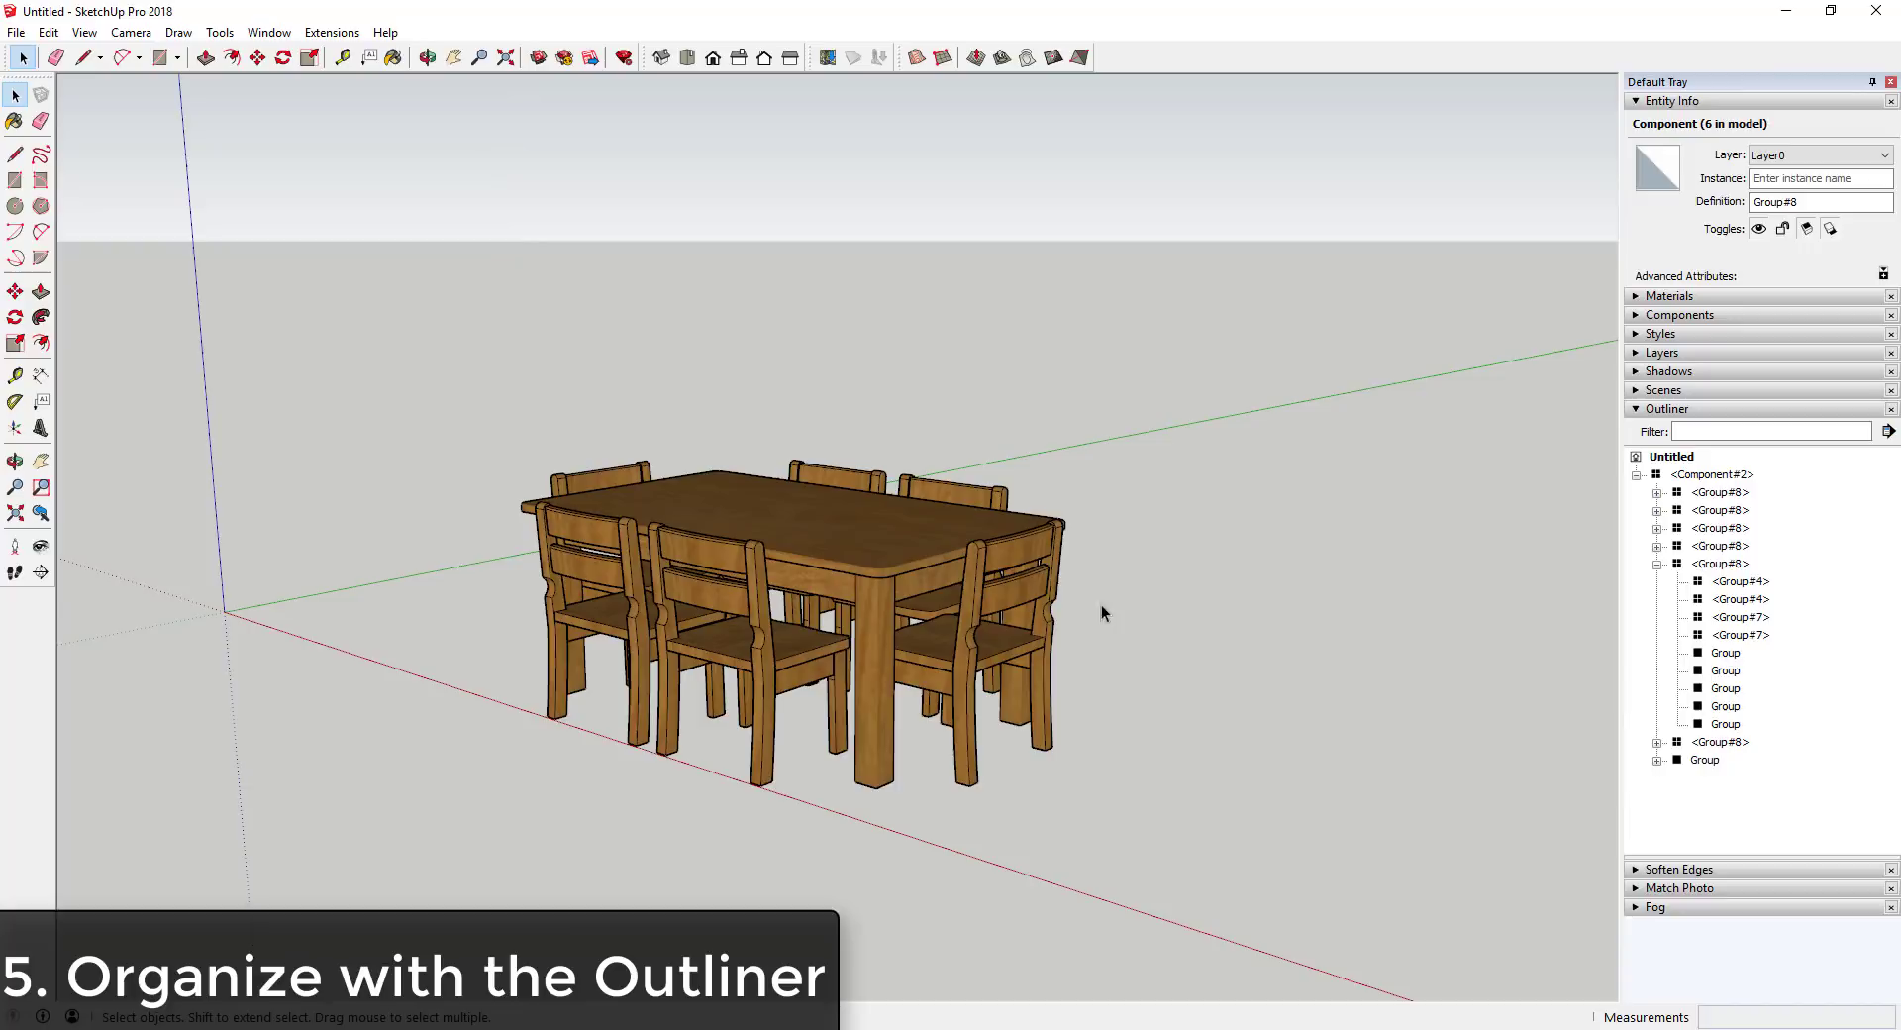
left_click(975, 622)
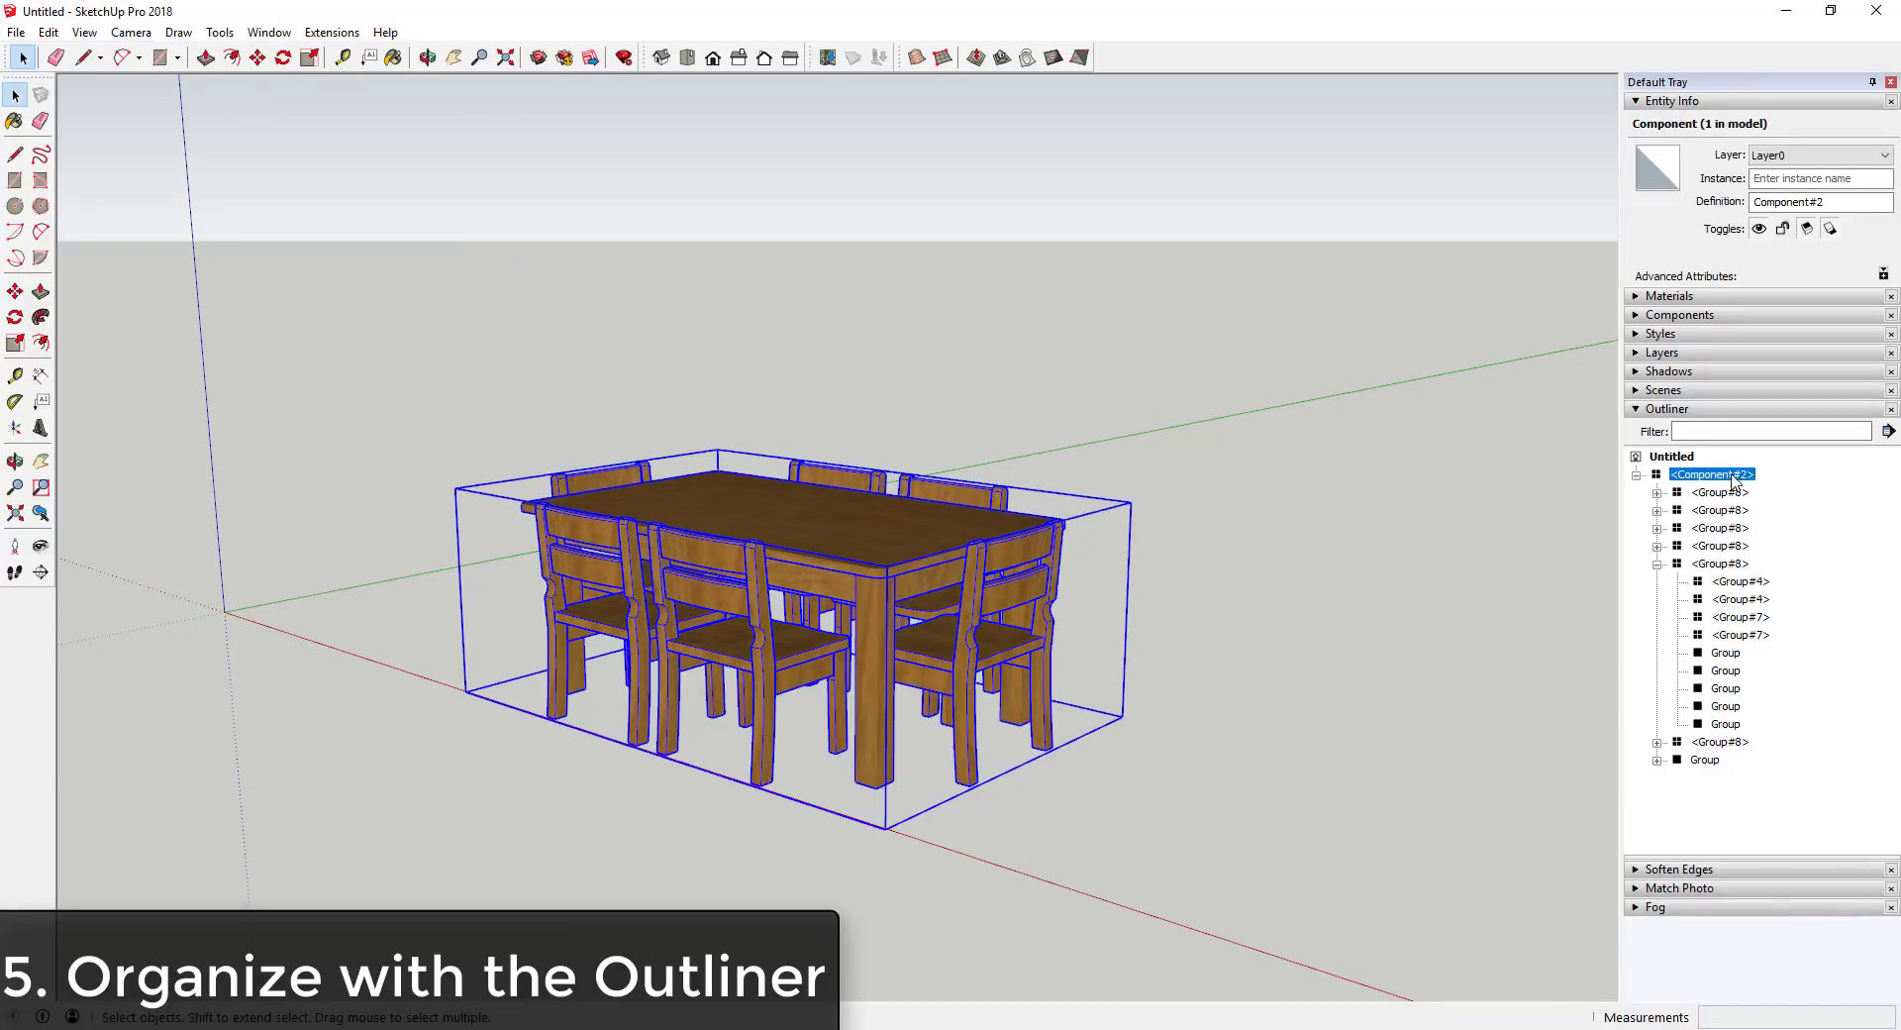
Rename the top-level component instance in the Outliner as Table and Chairs and clear the selection.
right_click(1734, 482)
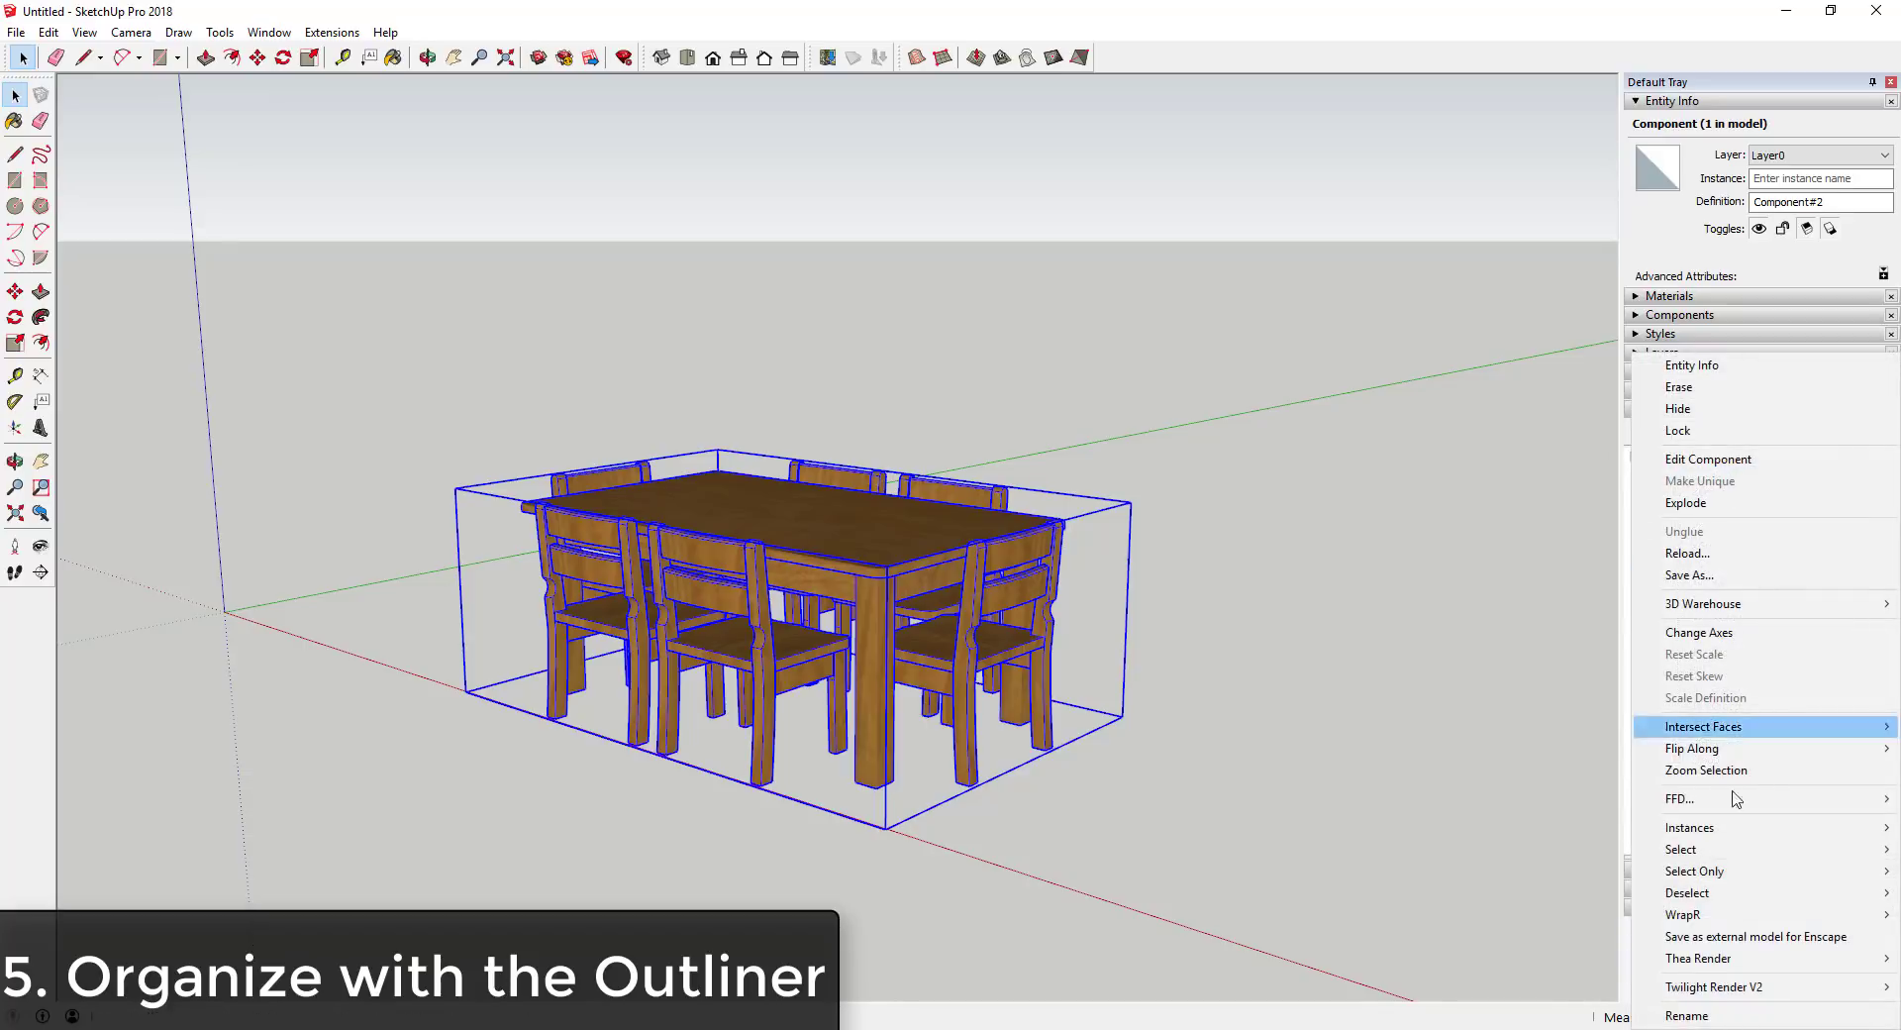
left_click(1706, 1017)
type("Ta")
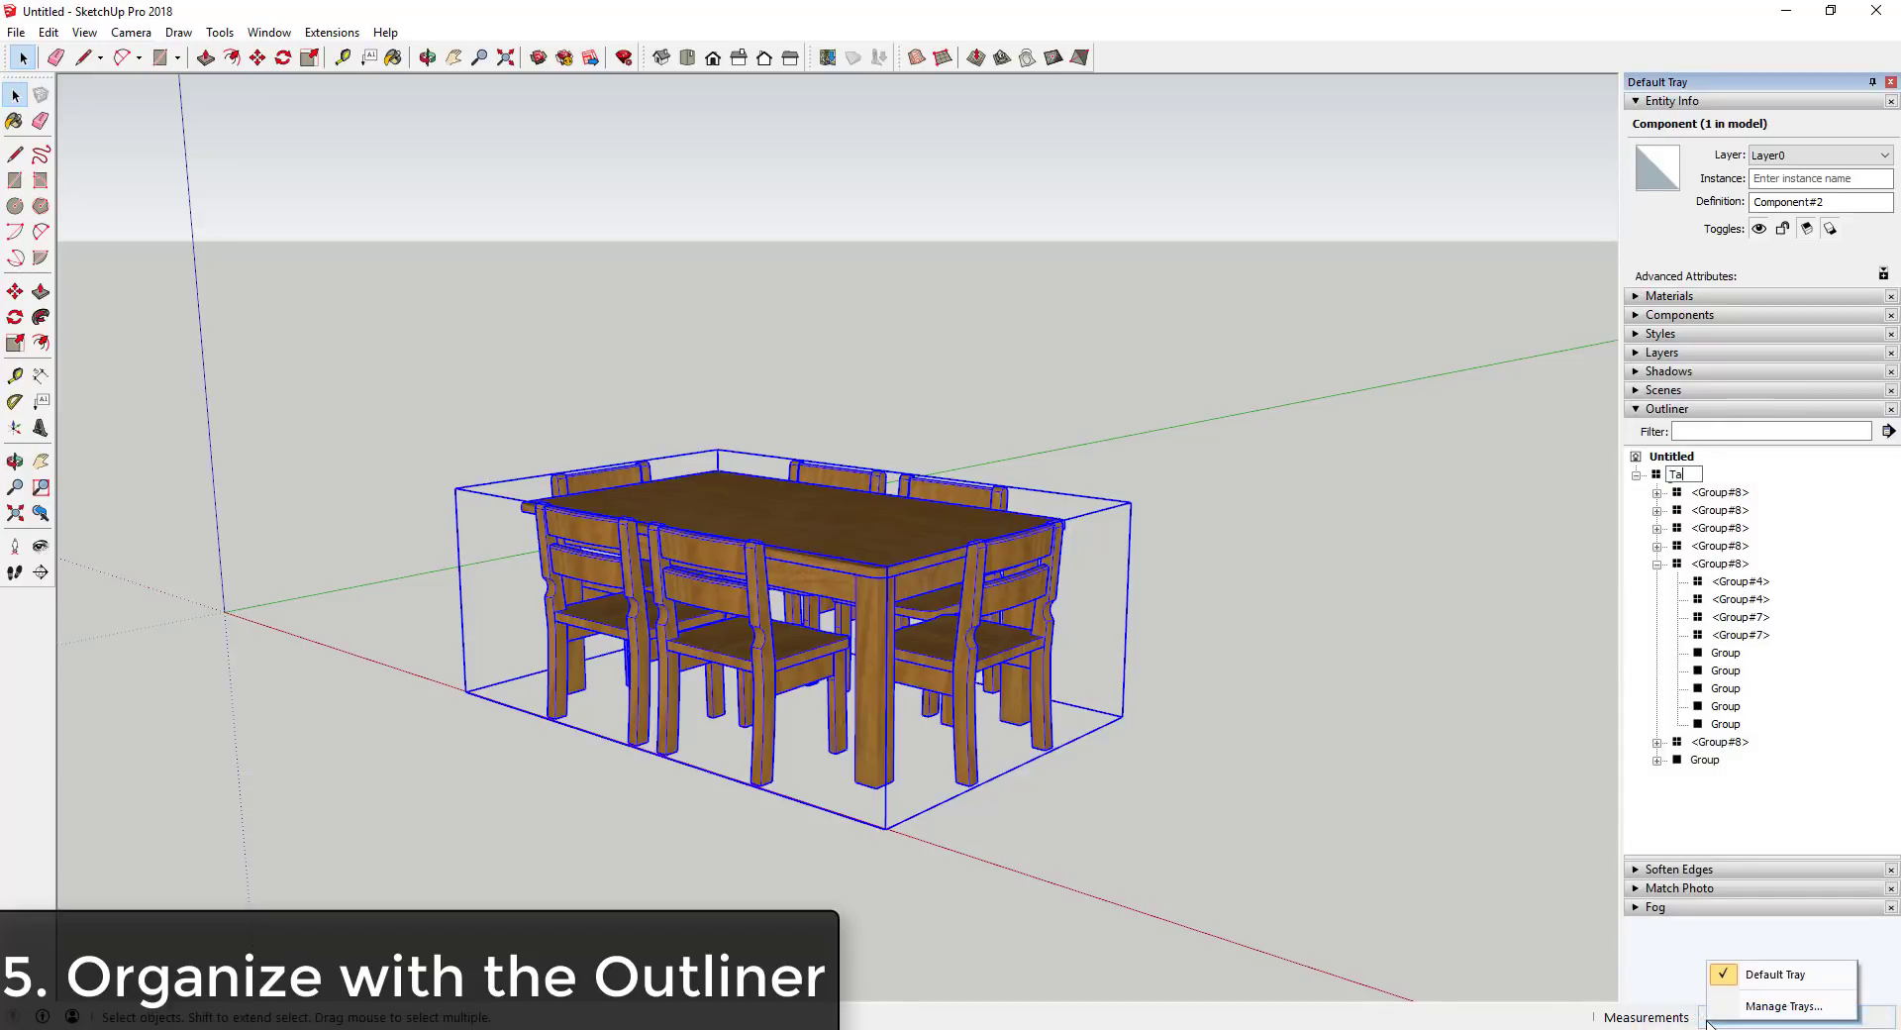
type("ble and Chairs")
key("Return")
left_click(1720, 837)
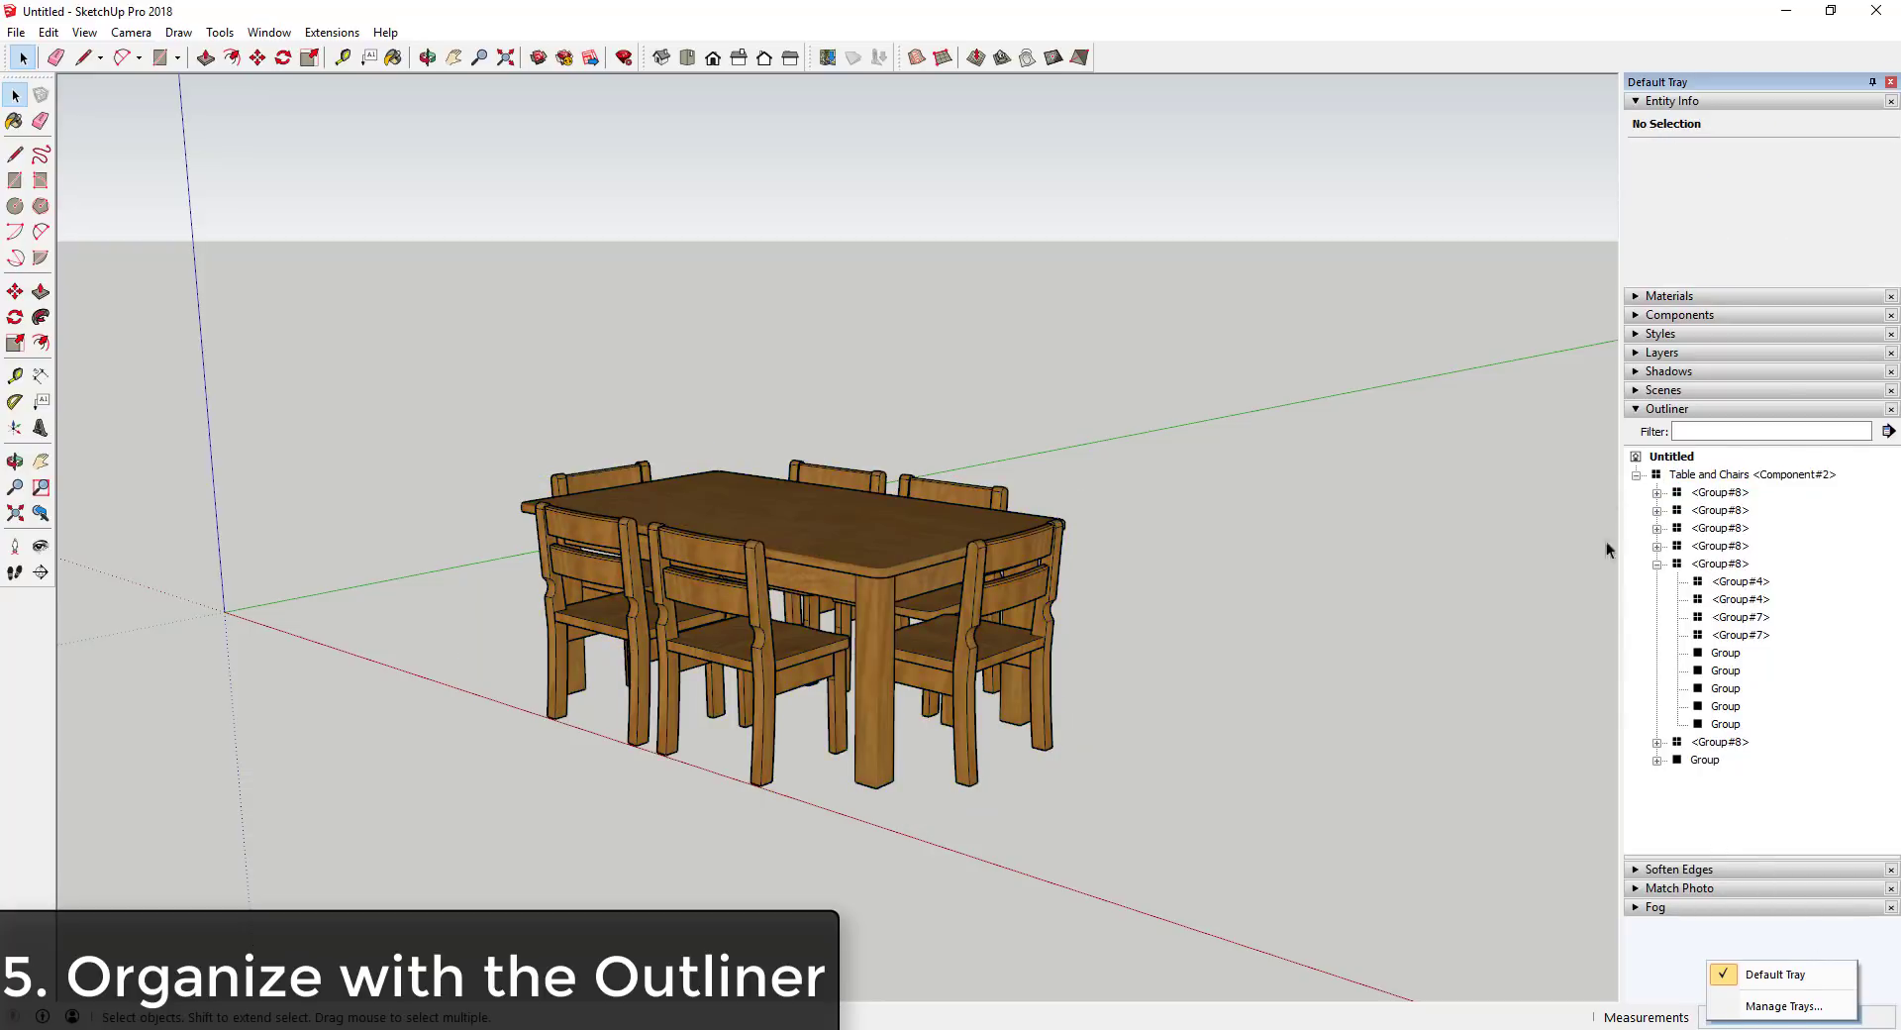
Select several chair entries one by one in the Outliner to locate each chair in the model.
left_click(1723, 495)
left_click(1721, 528)
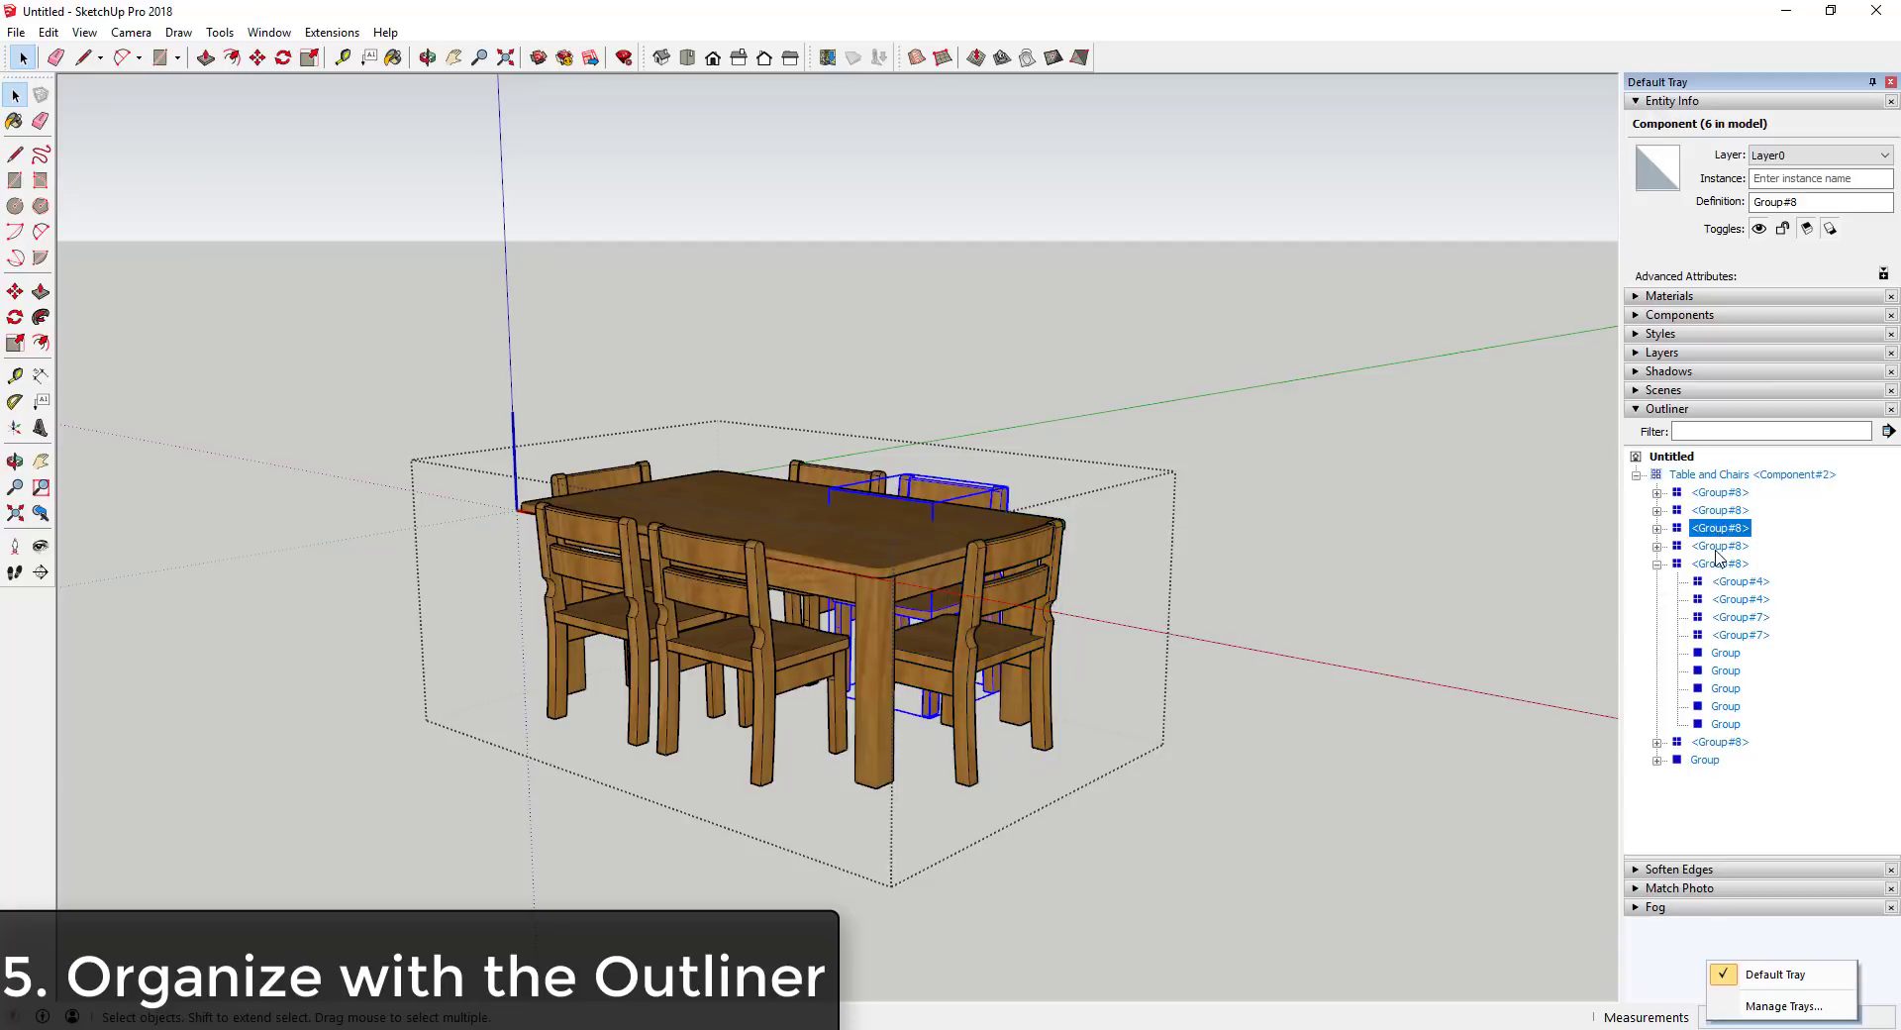
left_click(1721, 565)
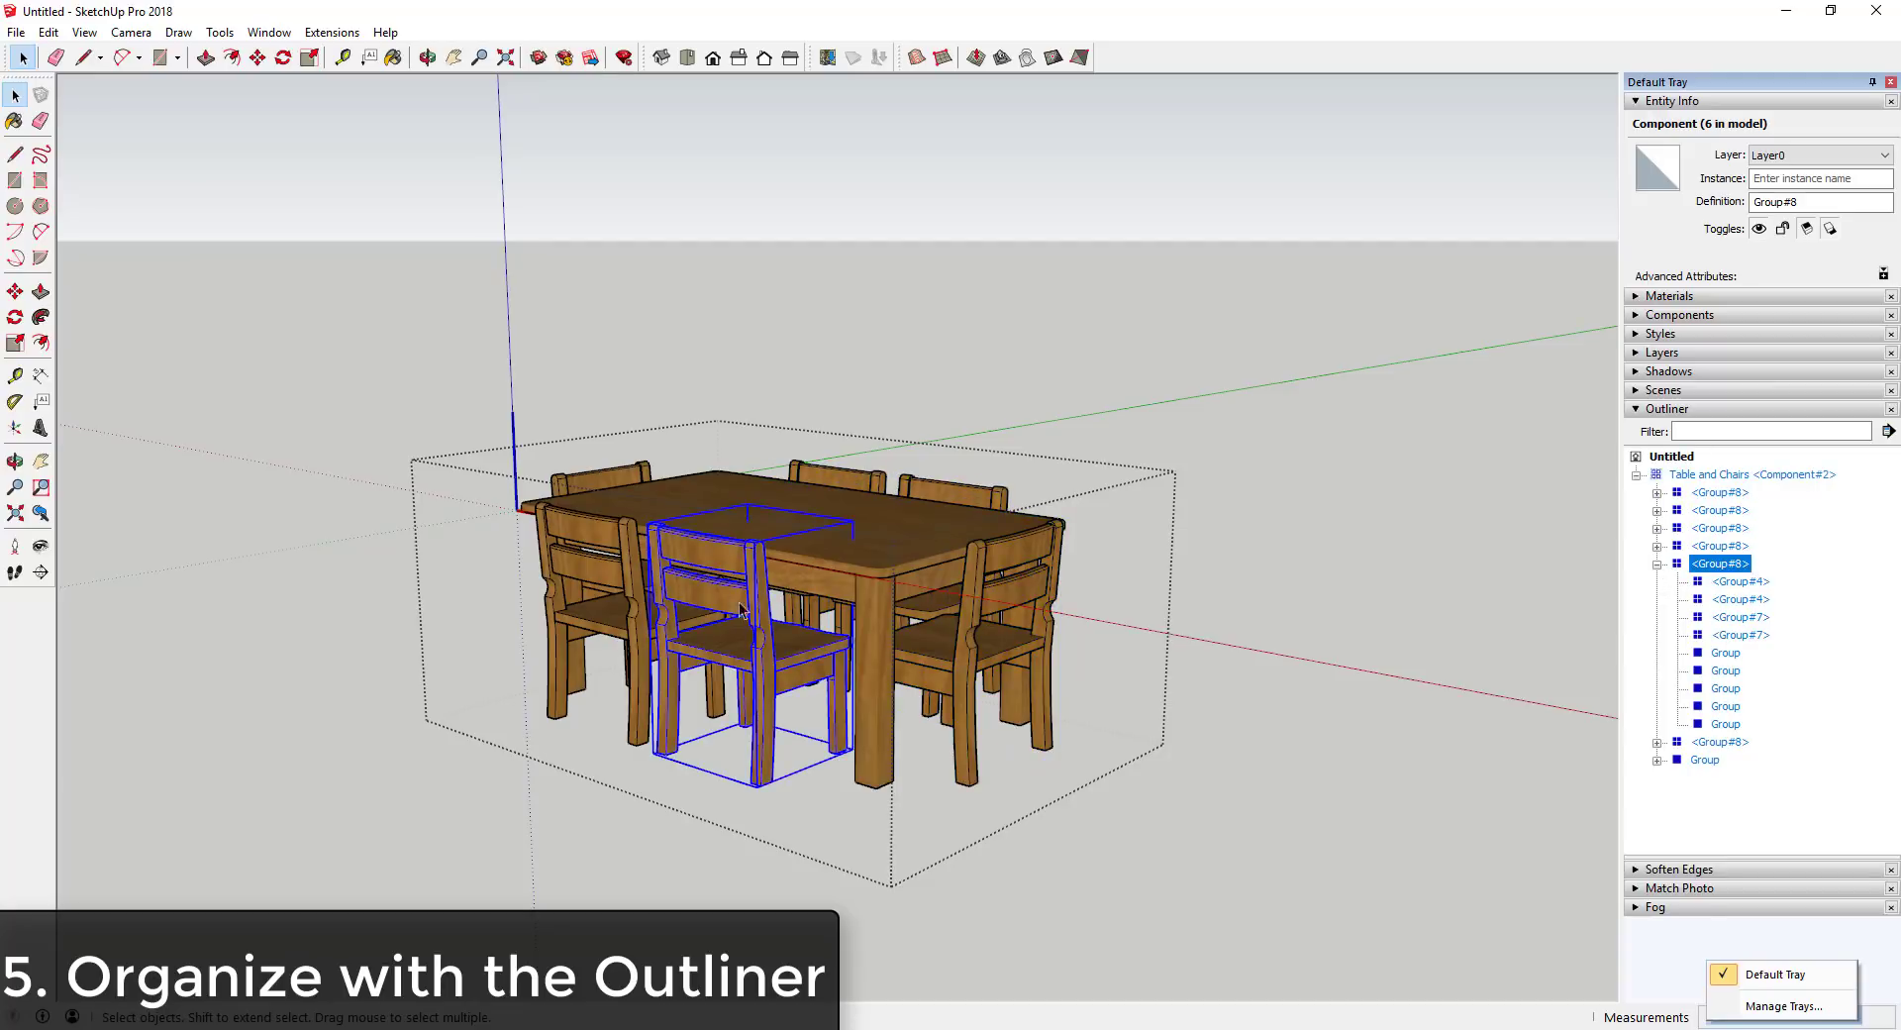
Collapse the expanded chair entry in the Outliner and rename the chairs' shared component definition as Chair.
left_click(1704, 494)
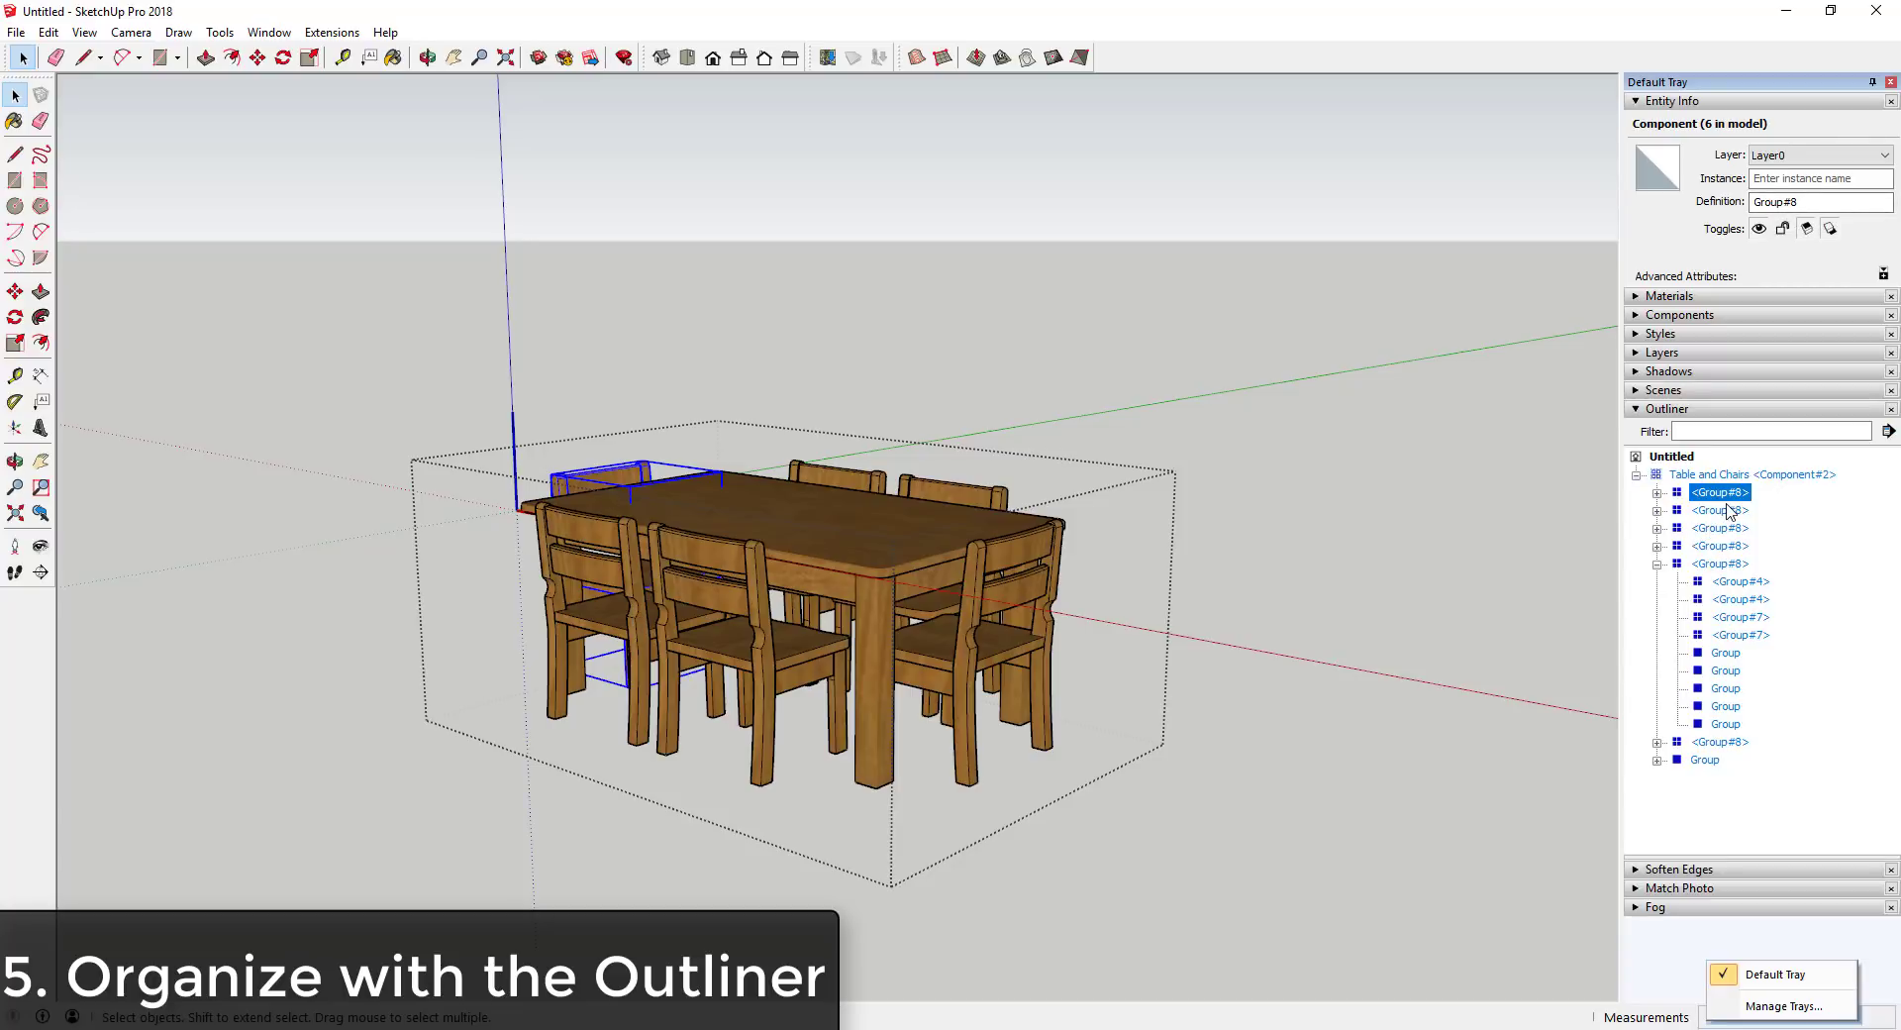
left_click(1656, 564)
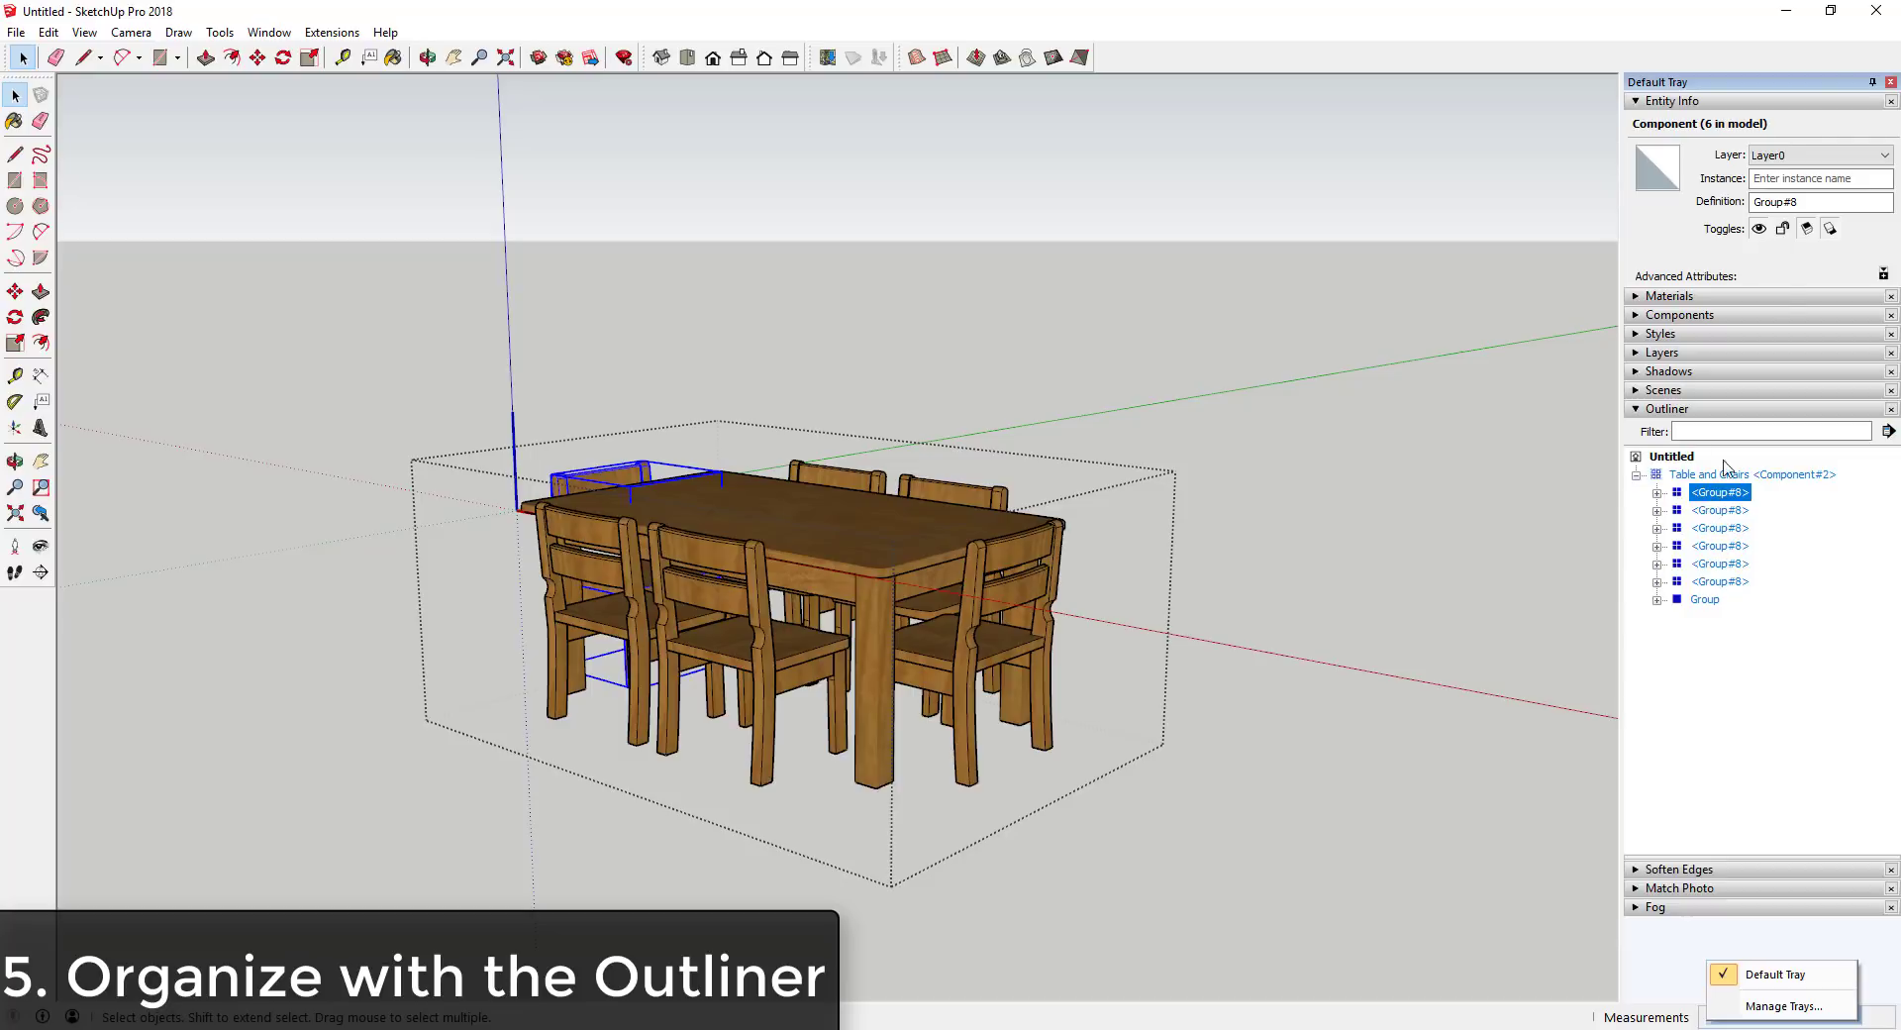
double_click(1812, 198)
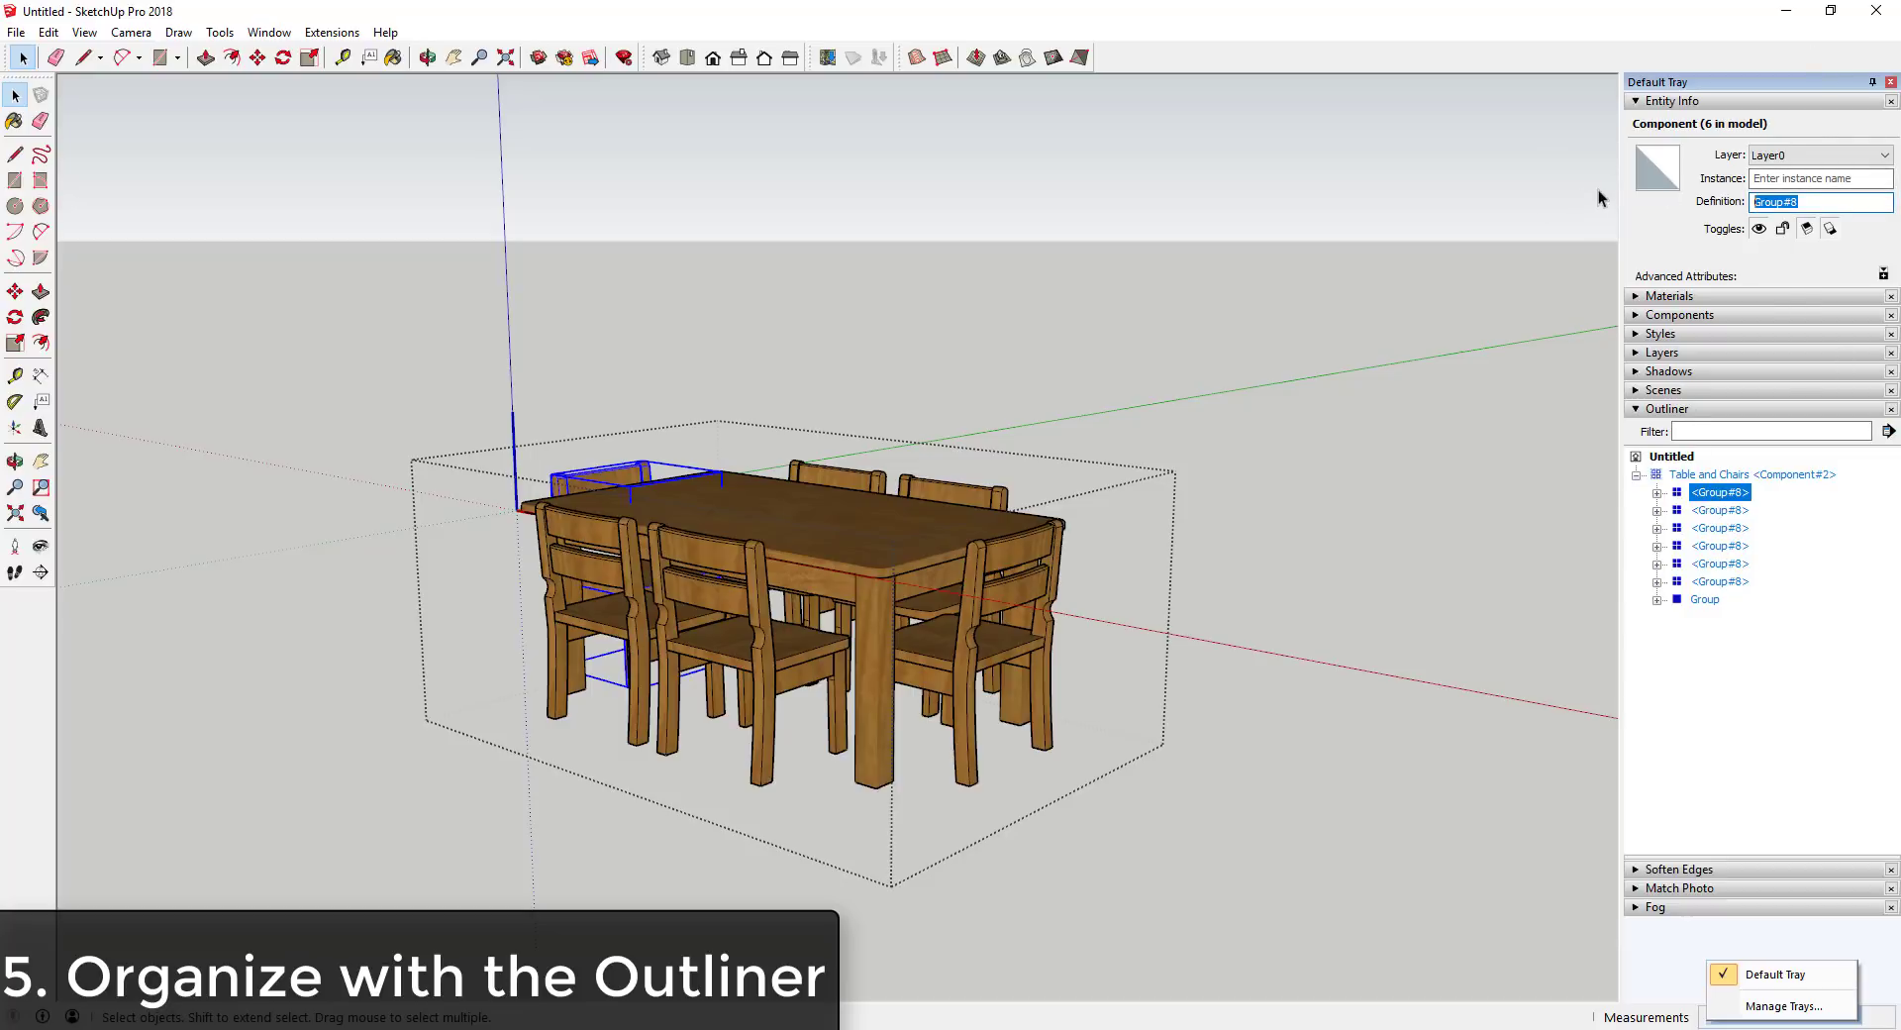
type("Chair")
left_click(1790, 180)
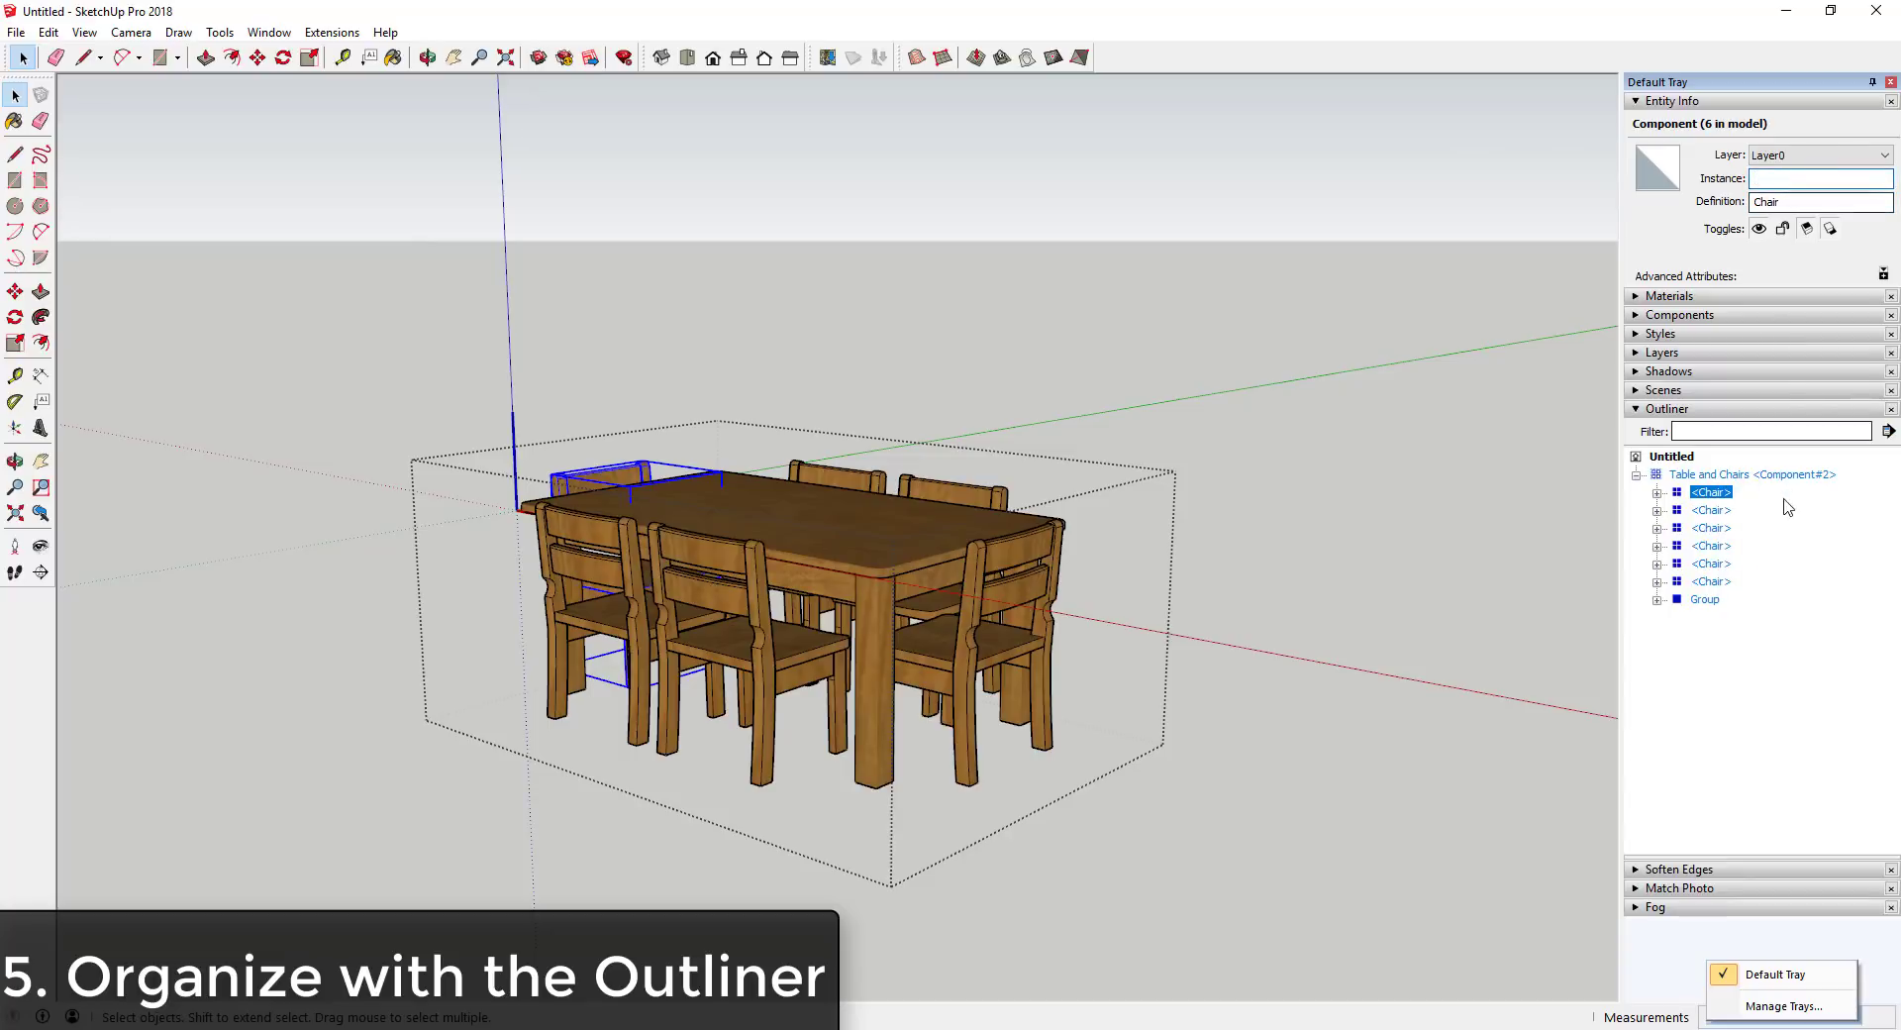
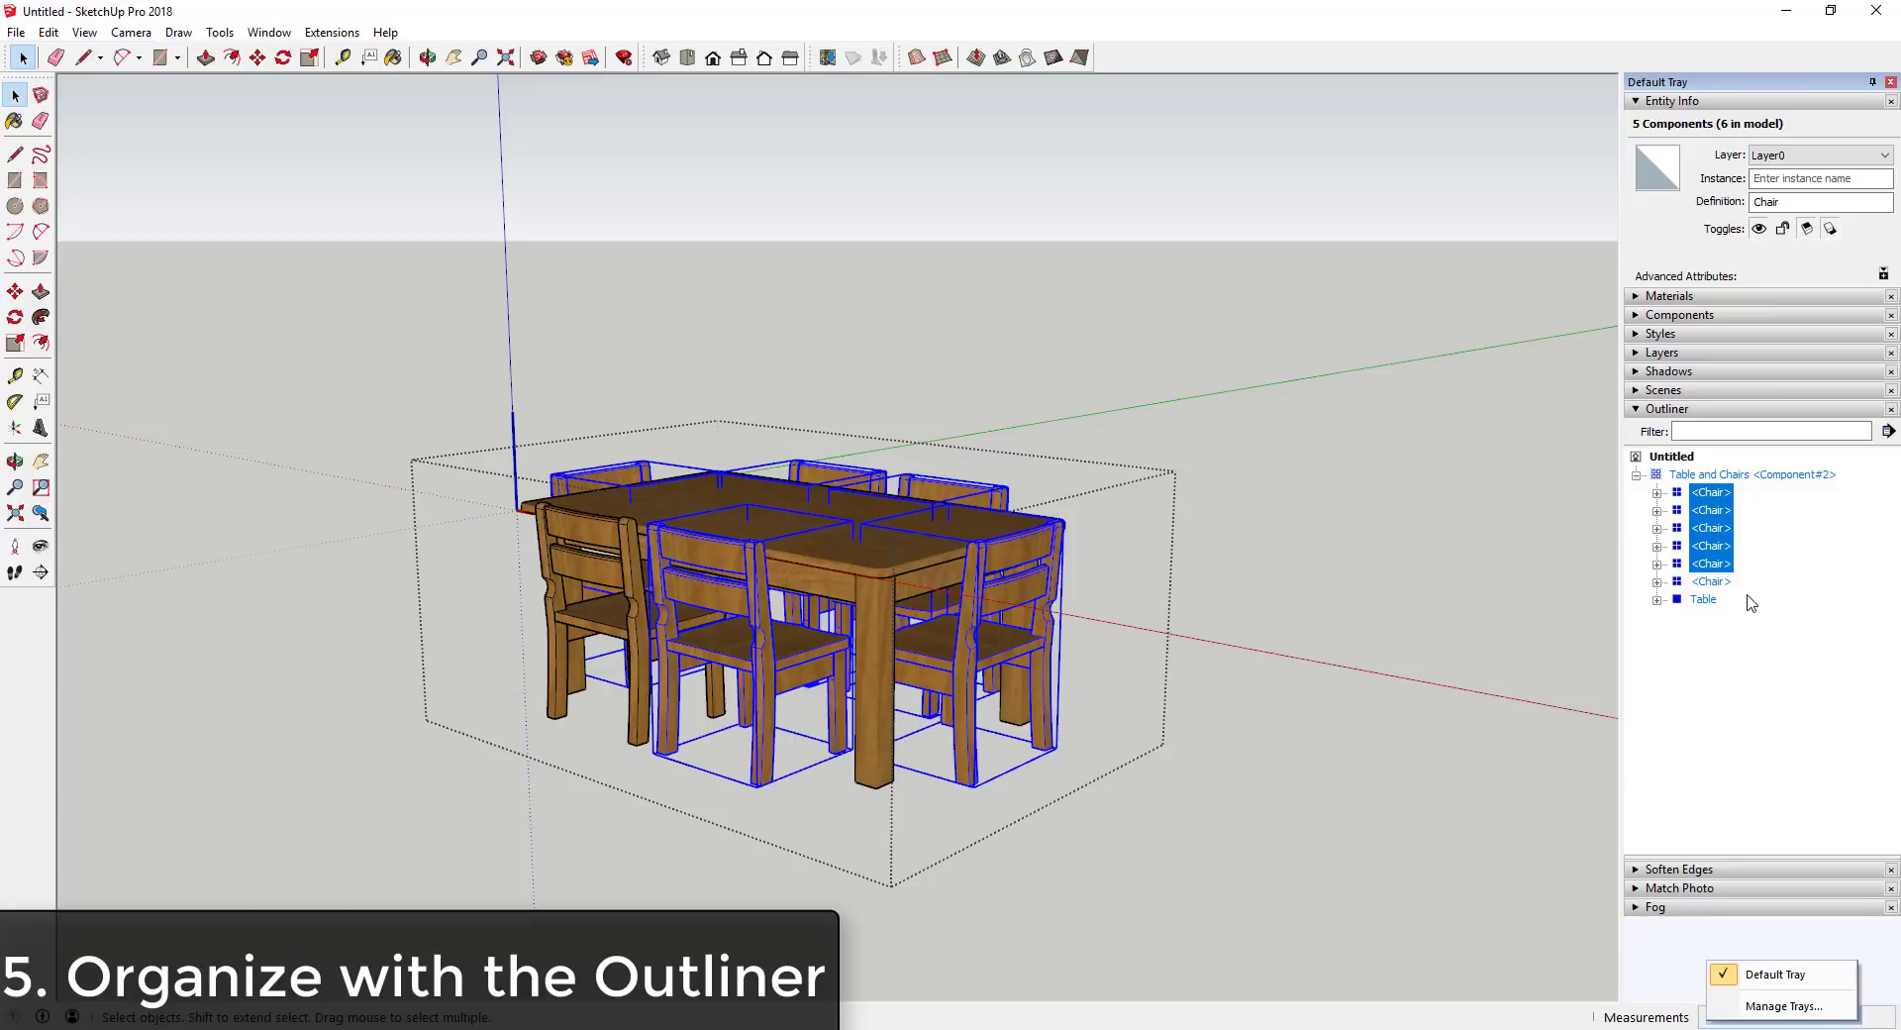
Examine the first chair's named parts in the Outliner, select the whole table set, collapse the chair entry and clear the selection.
left_click(1714, 581)
left_click(1657, 492)
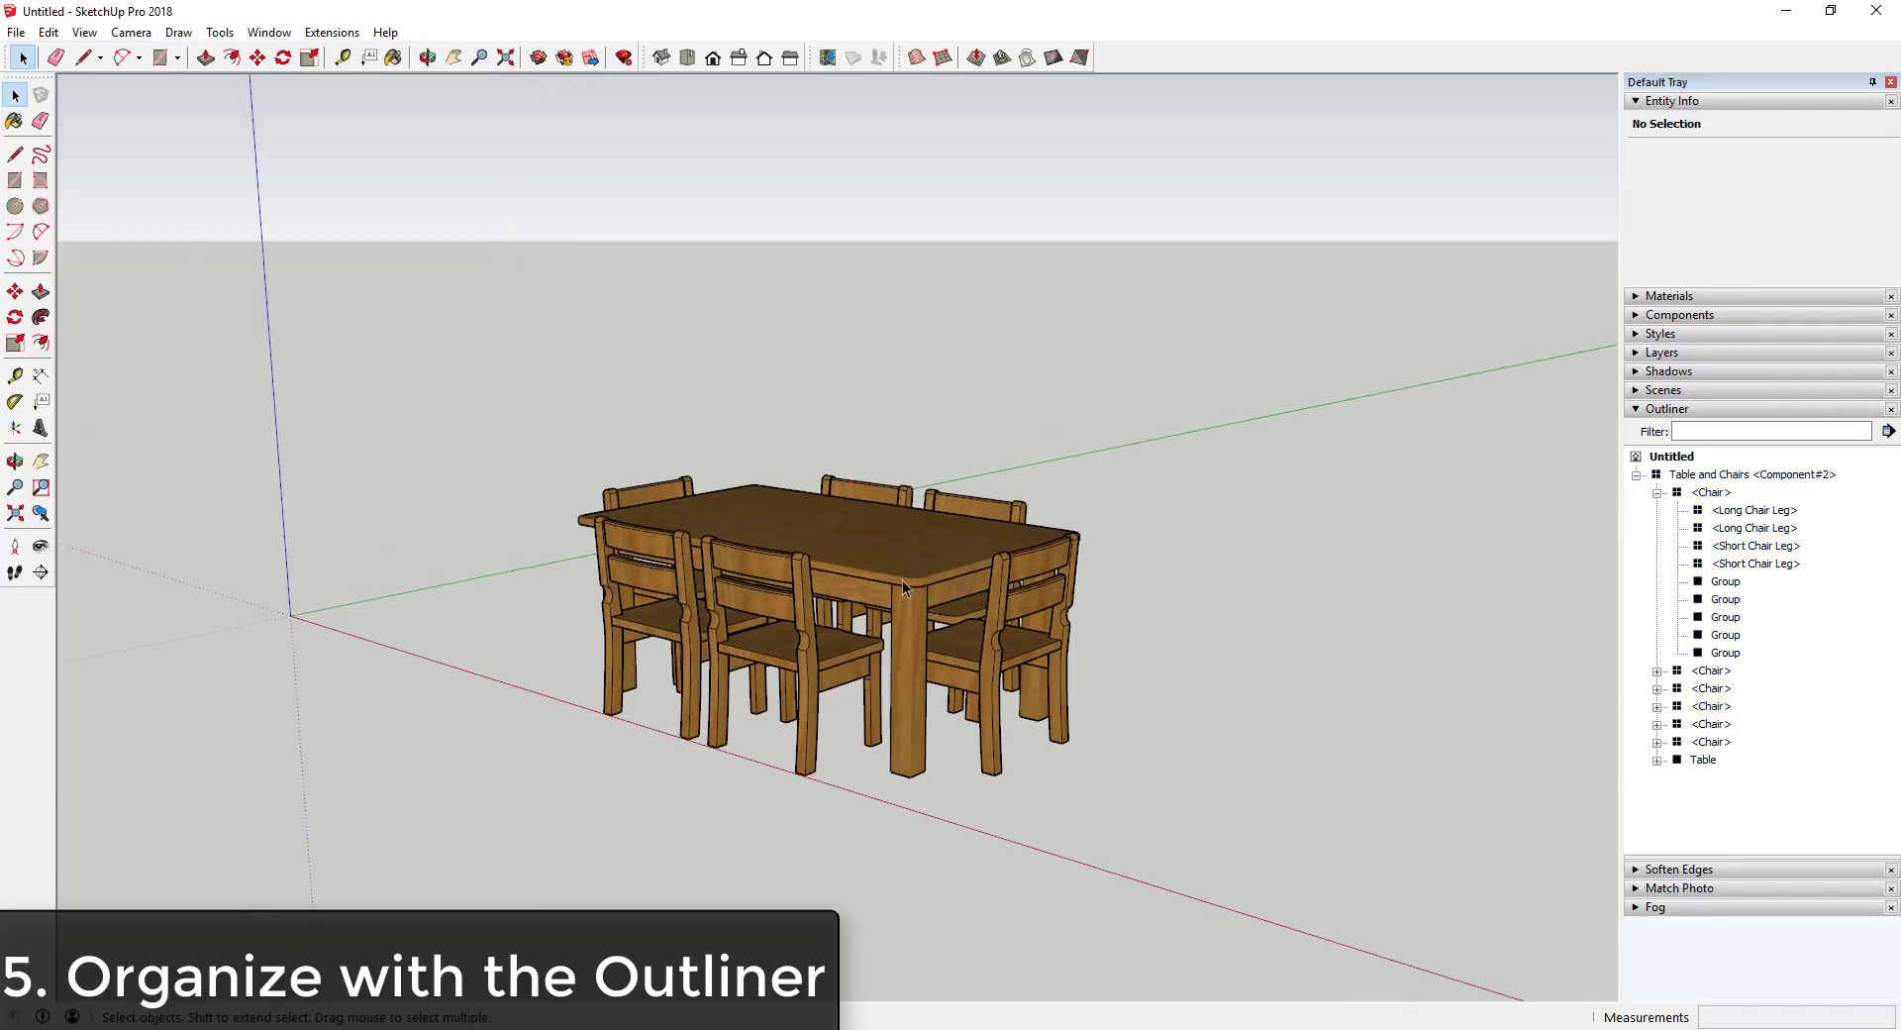
scroll(927, 595, "up", 2)
left_click(744, 654)
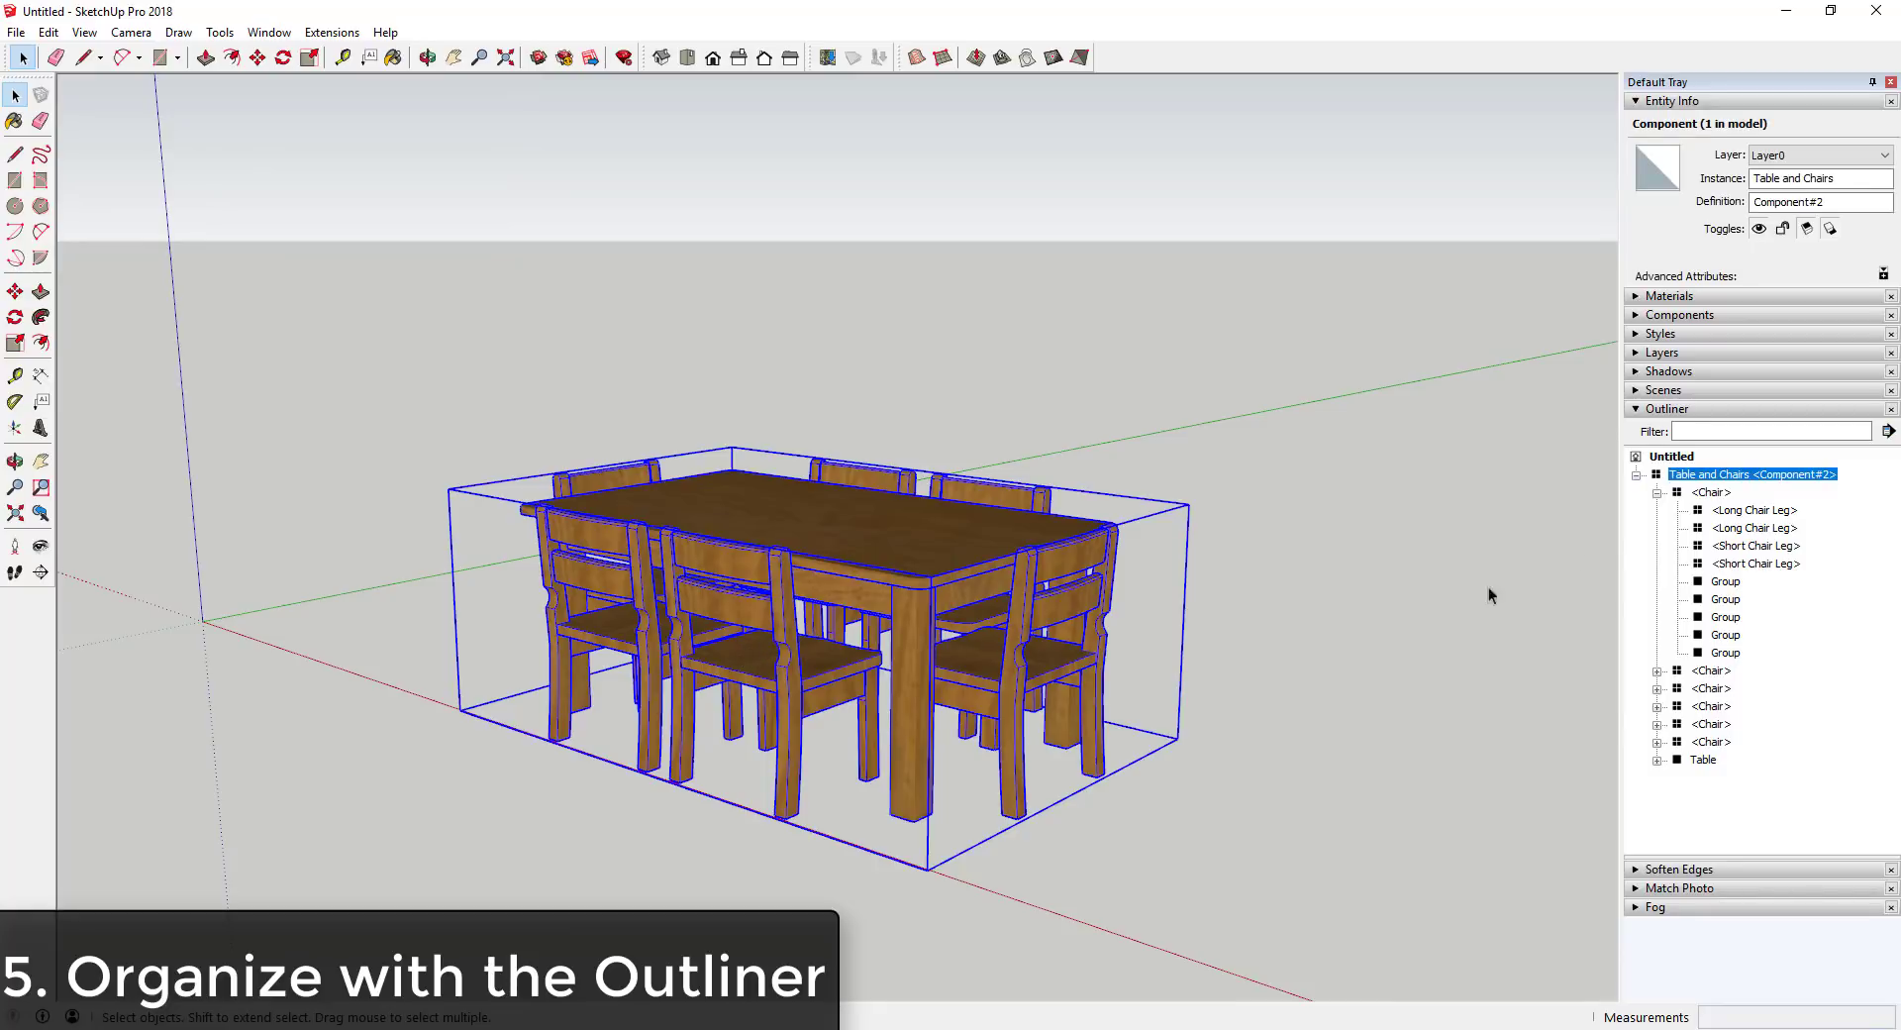
left_click(1657, 492)
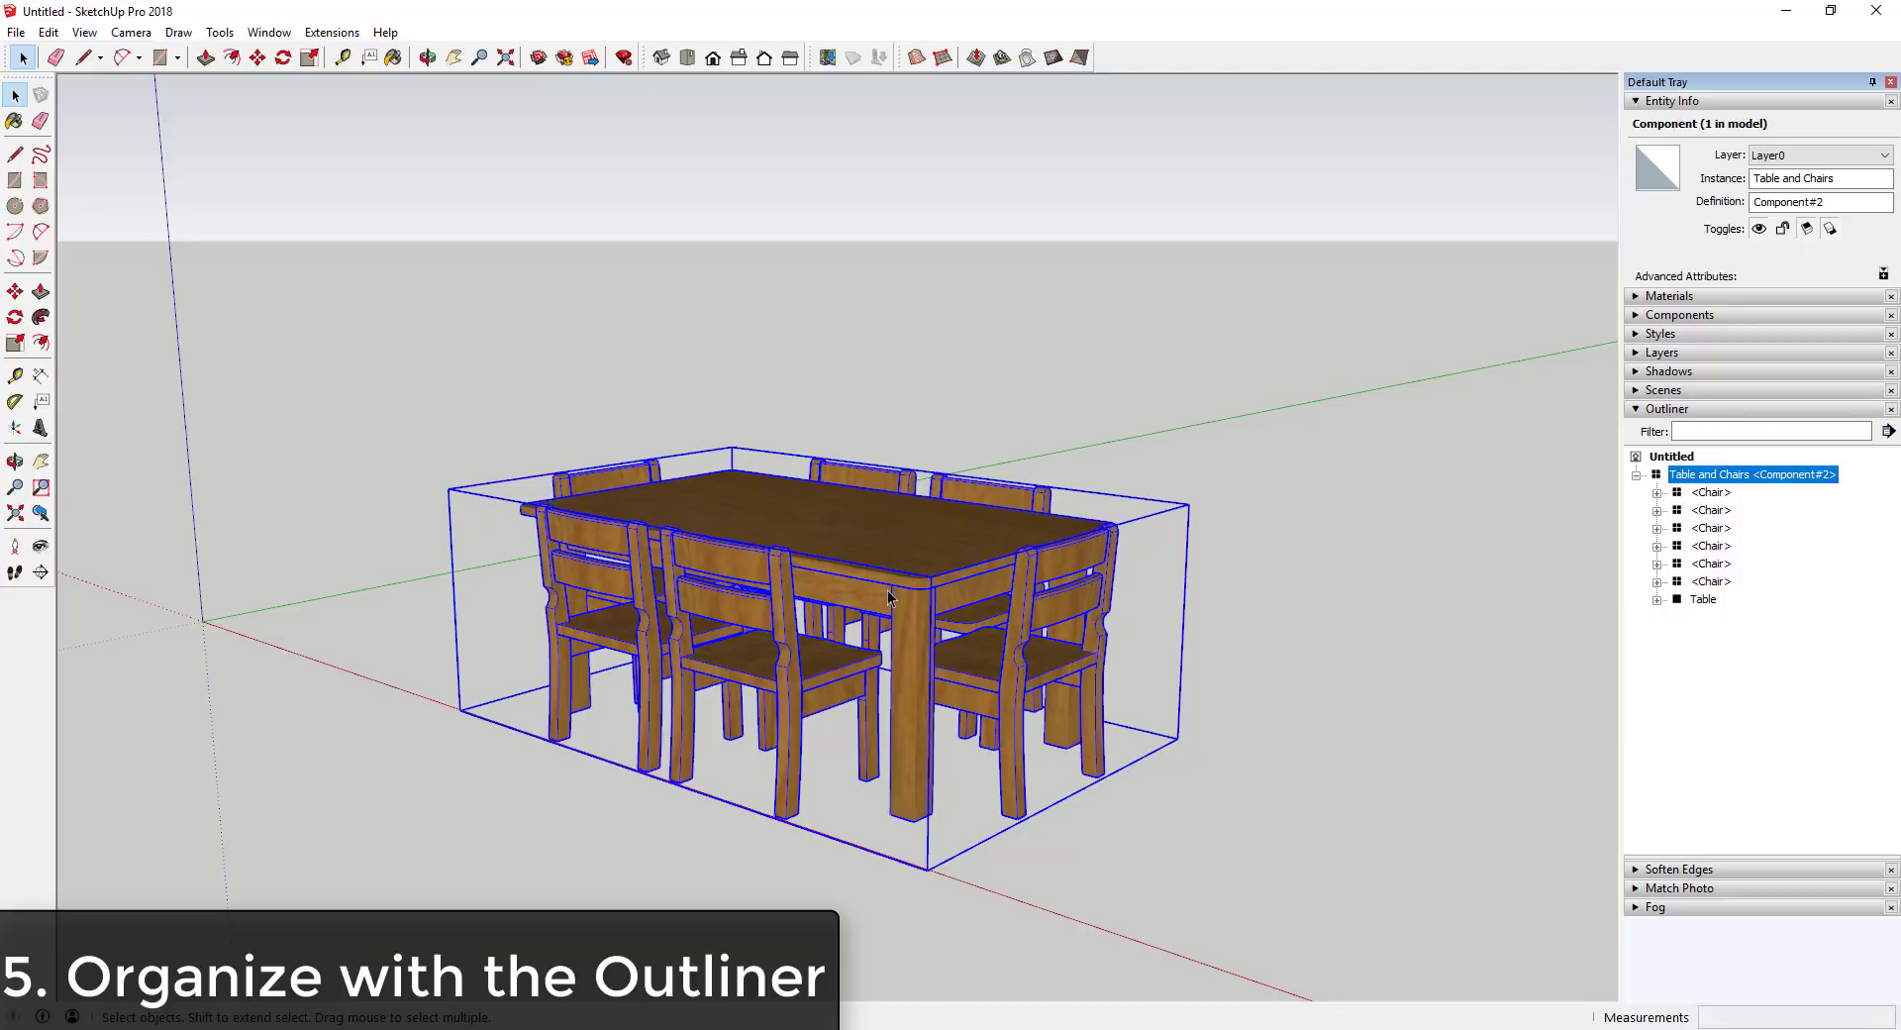
left_click(1720, 644)
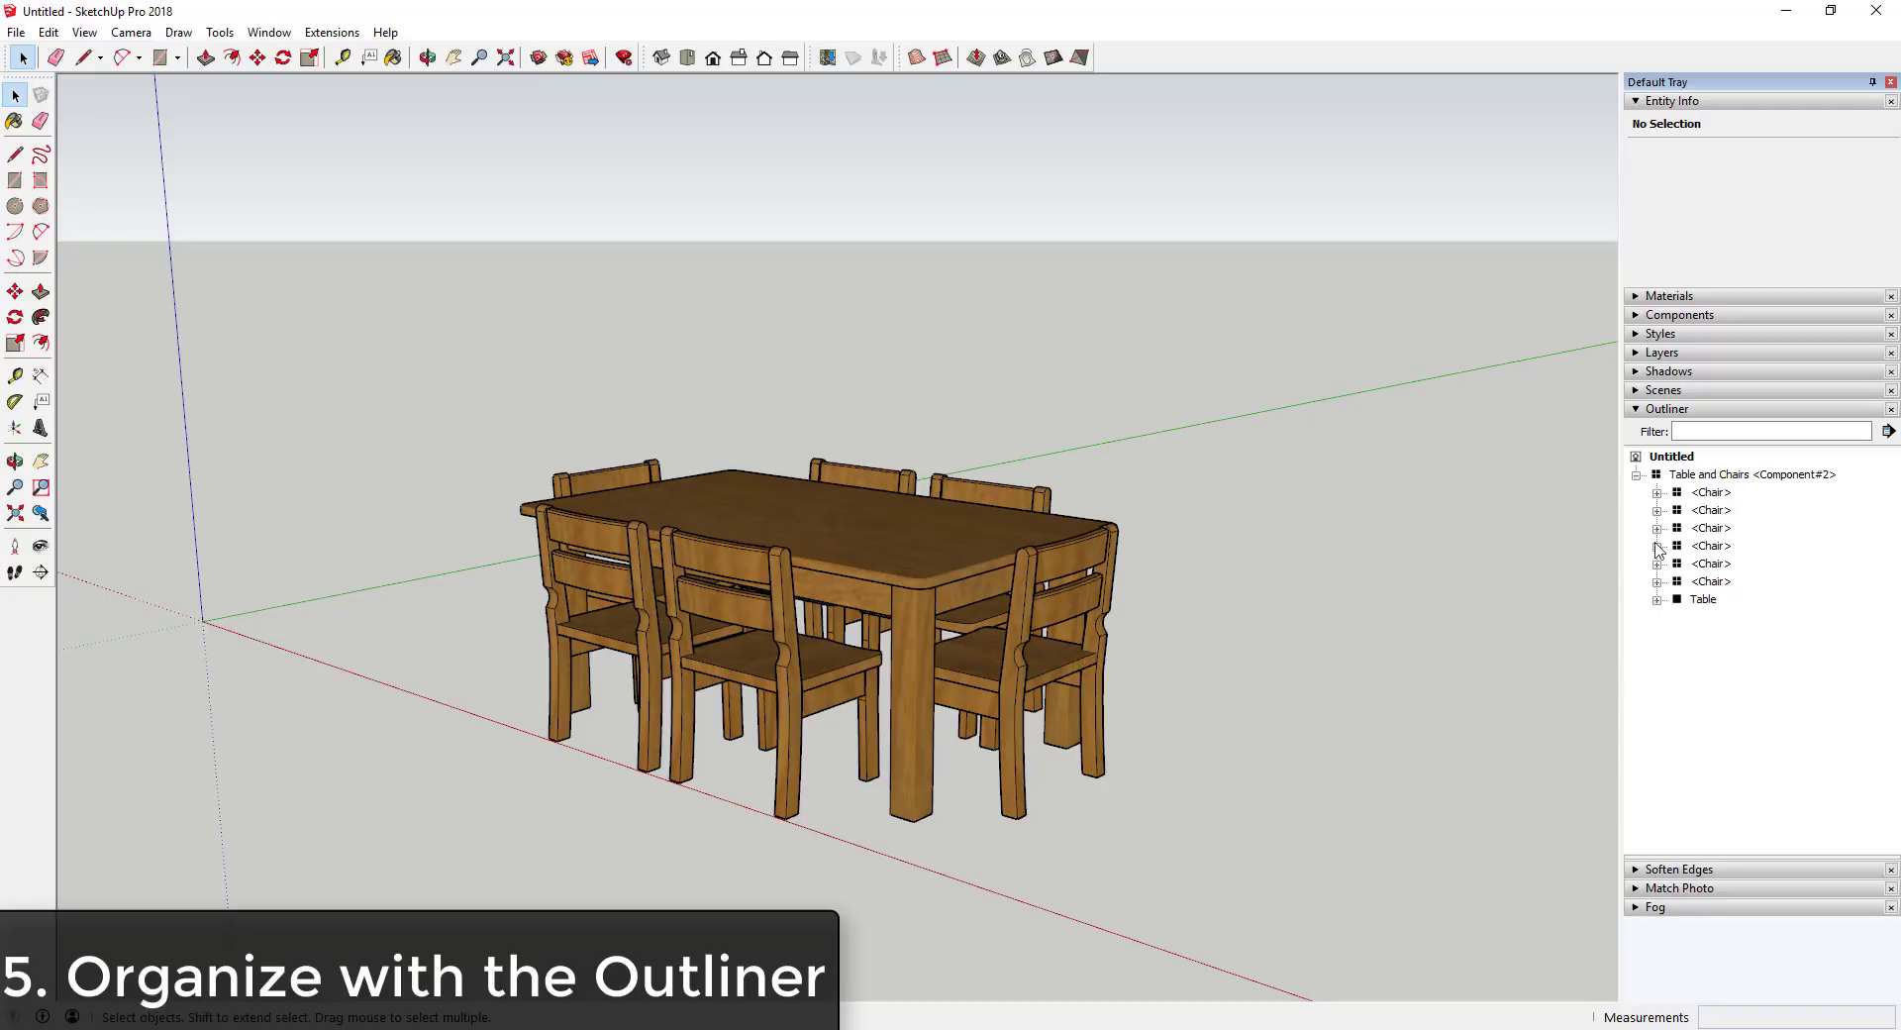
Select all six Chair components in the Outliner and combine them into one group.
left_click(1713, 582)
left_click(1712, 492, "shift")
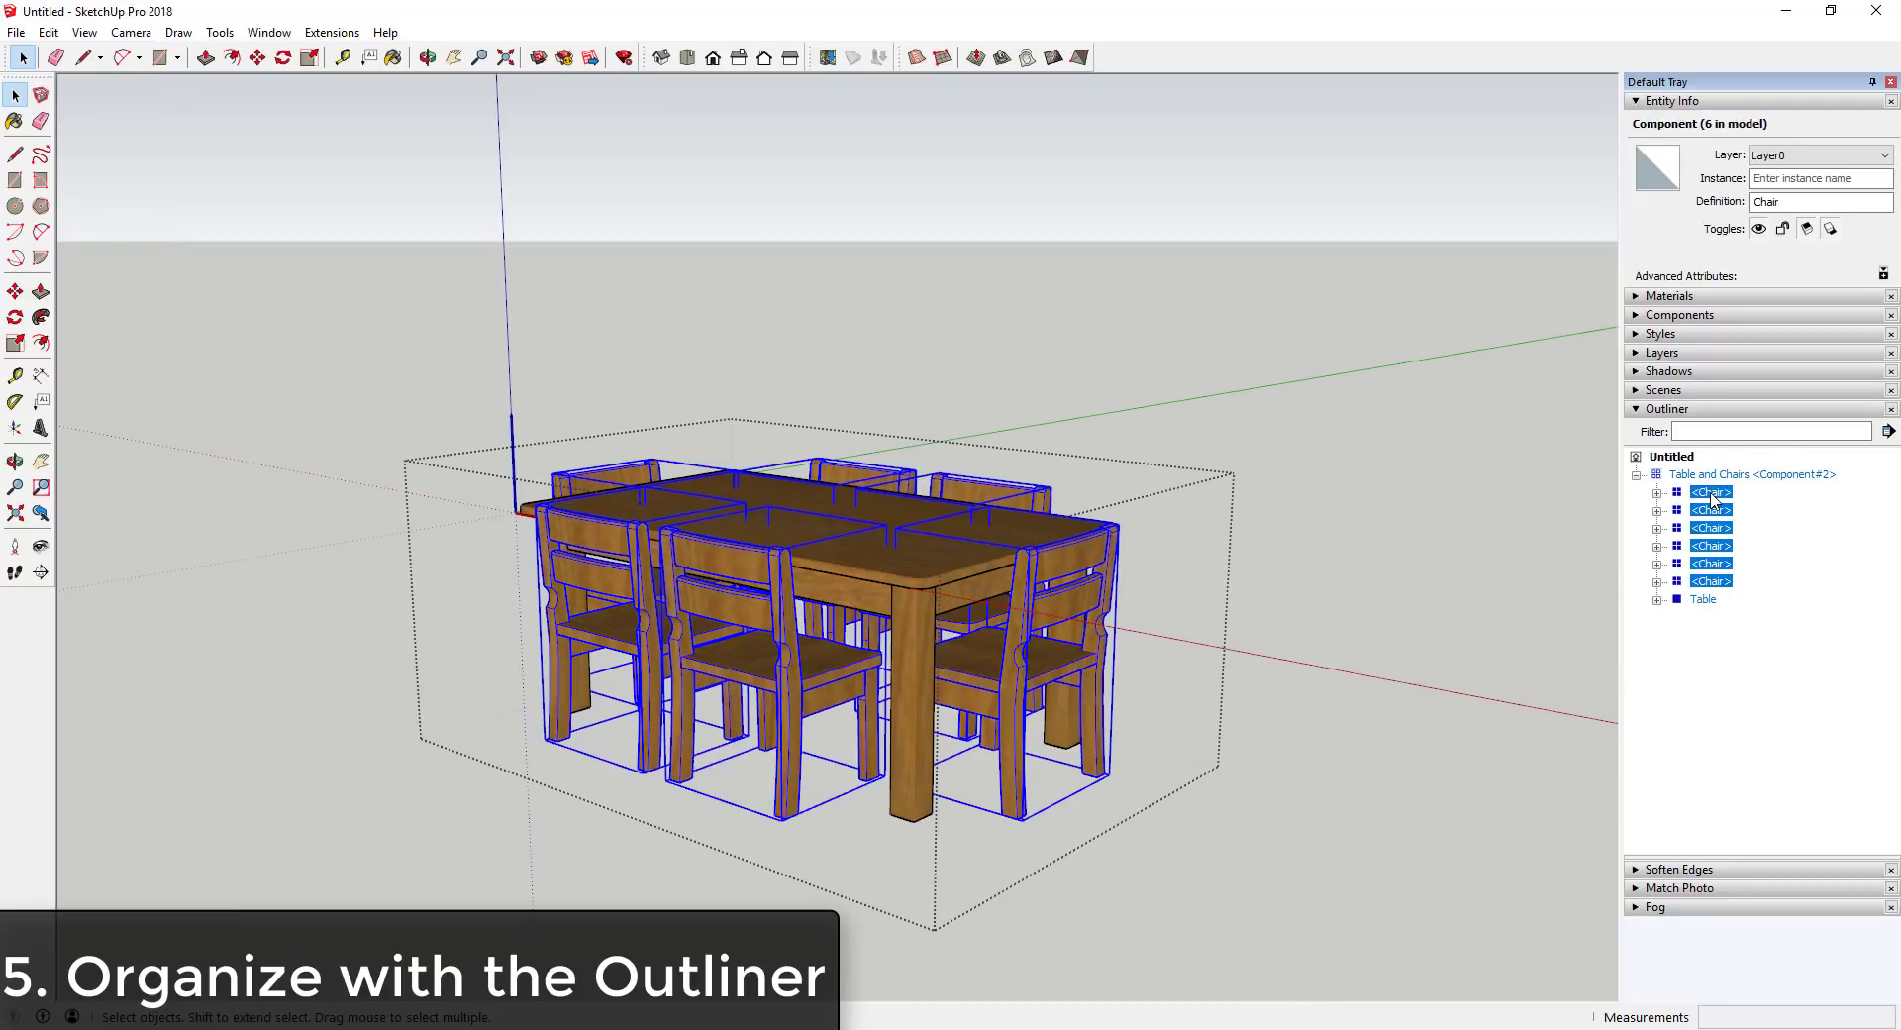
left_click(1713, 492)
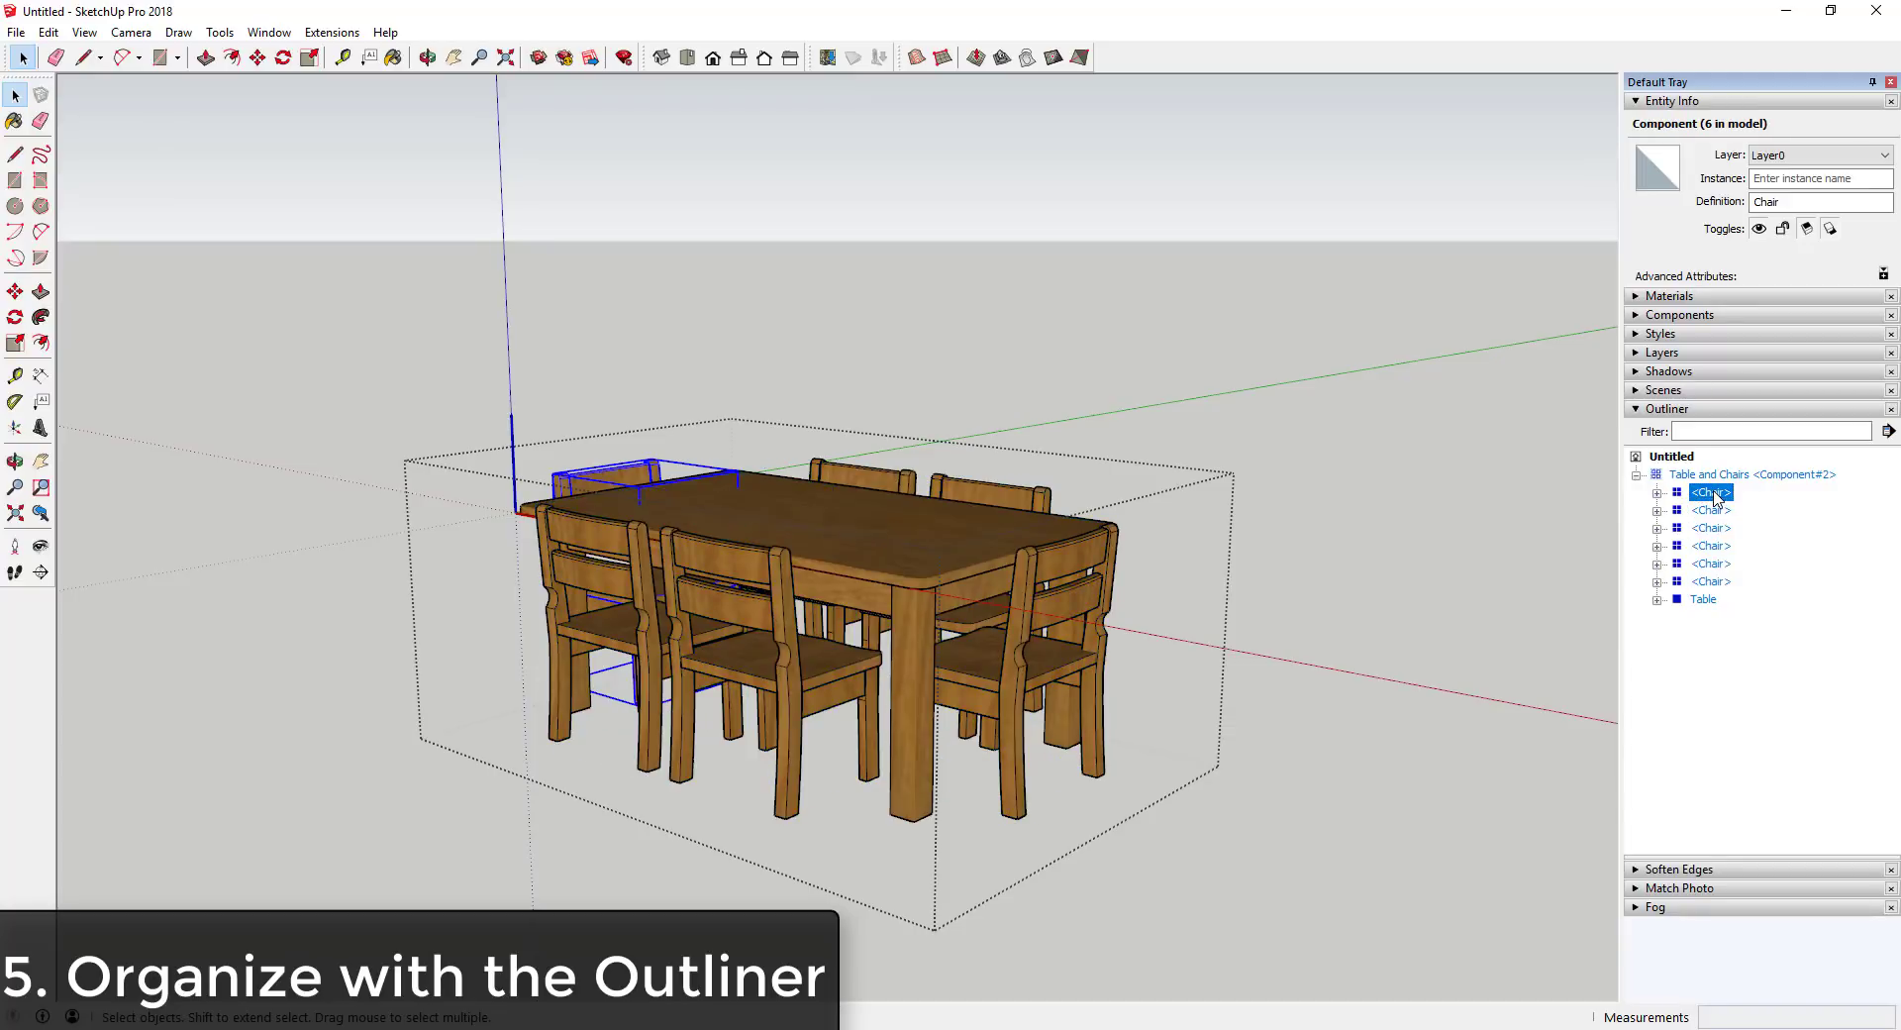
left_click(1713, 581, "shift")
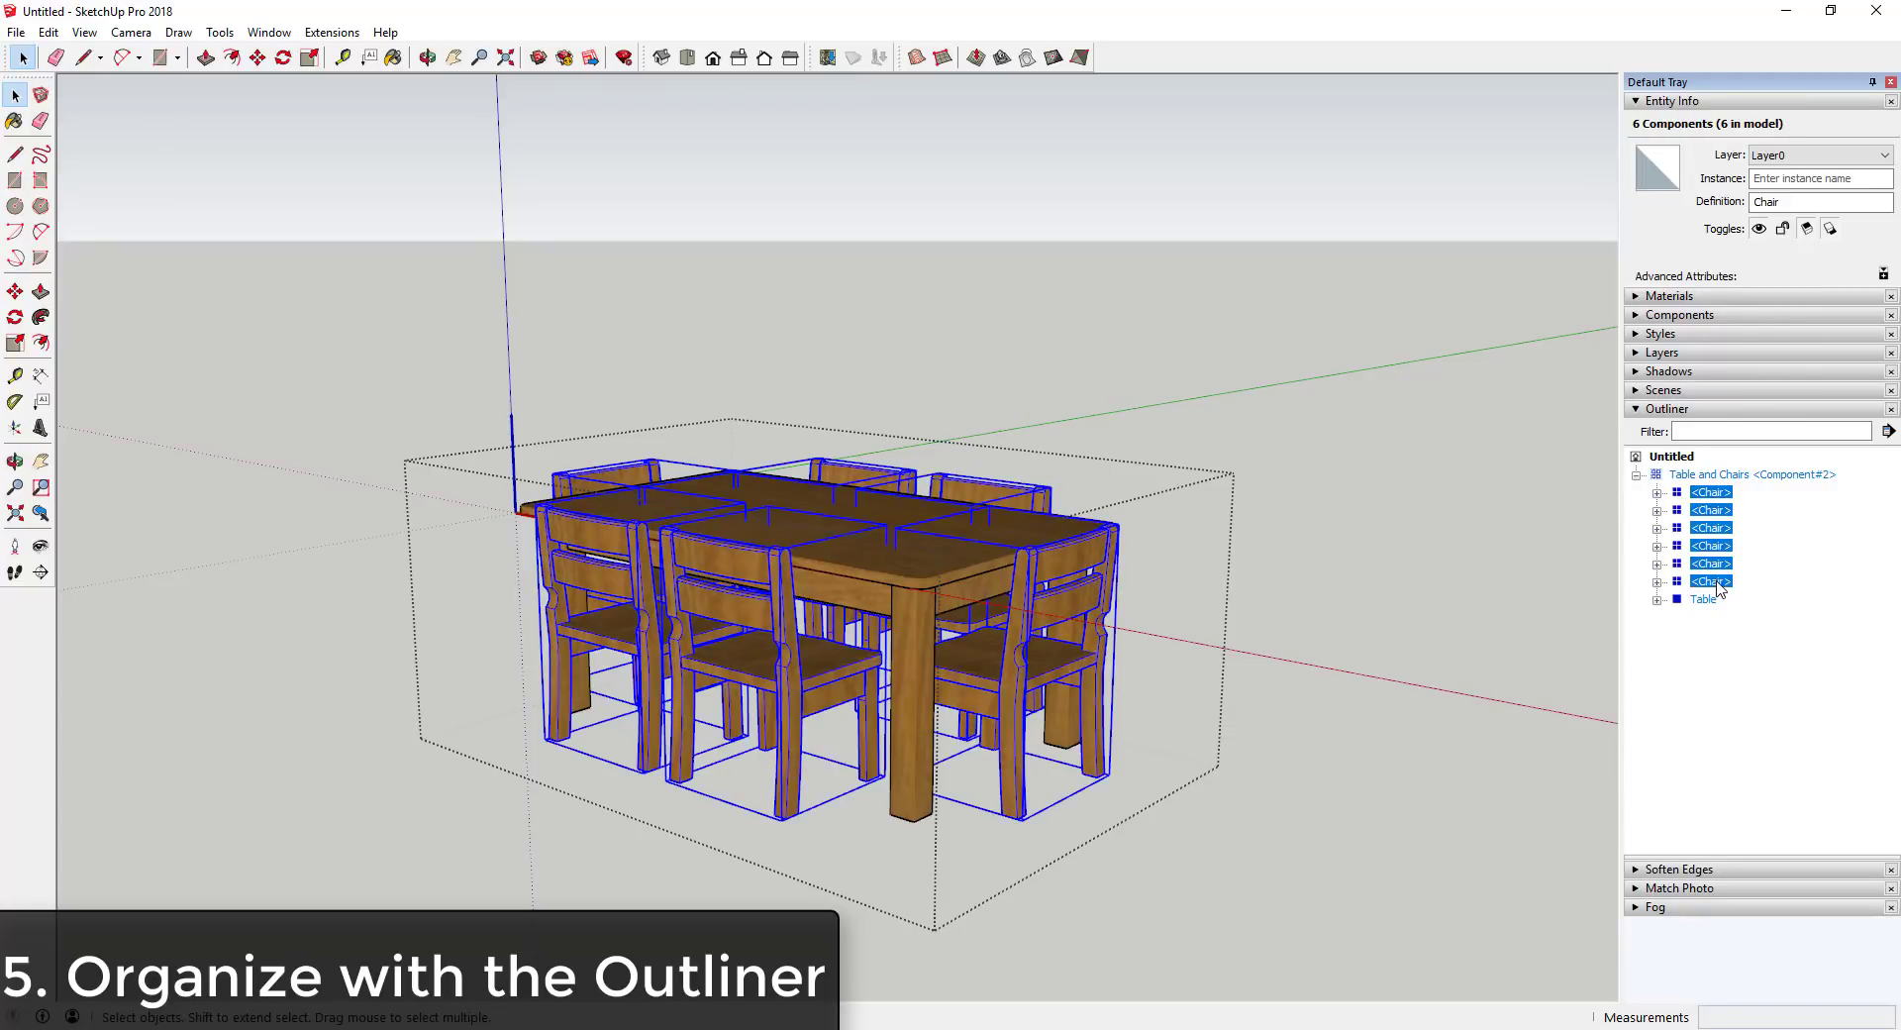
right_click(1715, 583)
left_click(1772, 285)
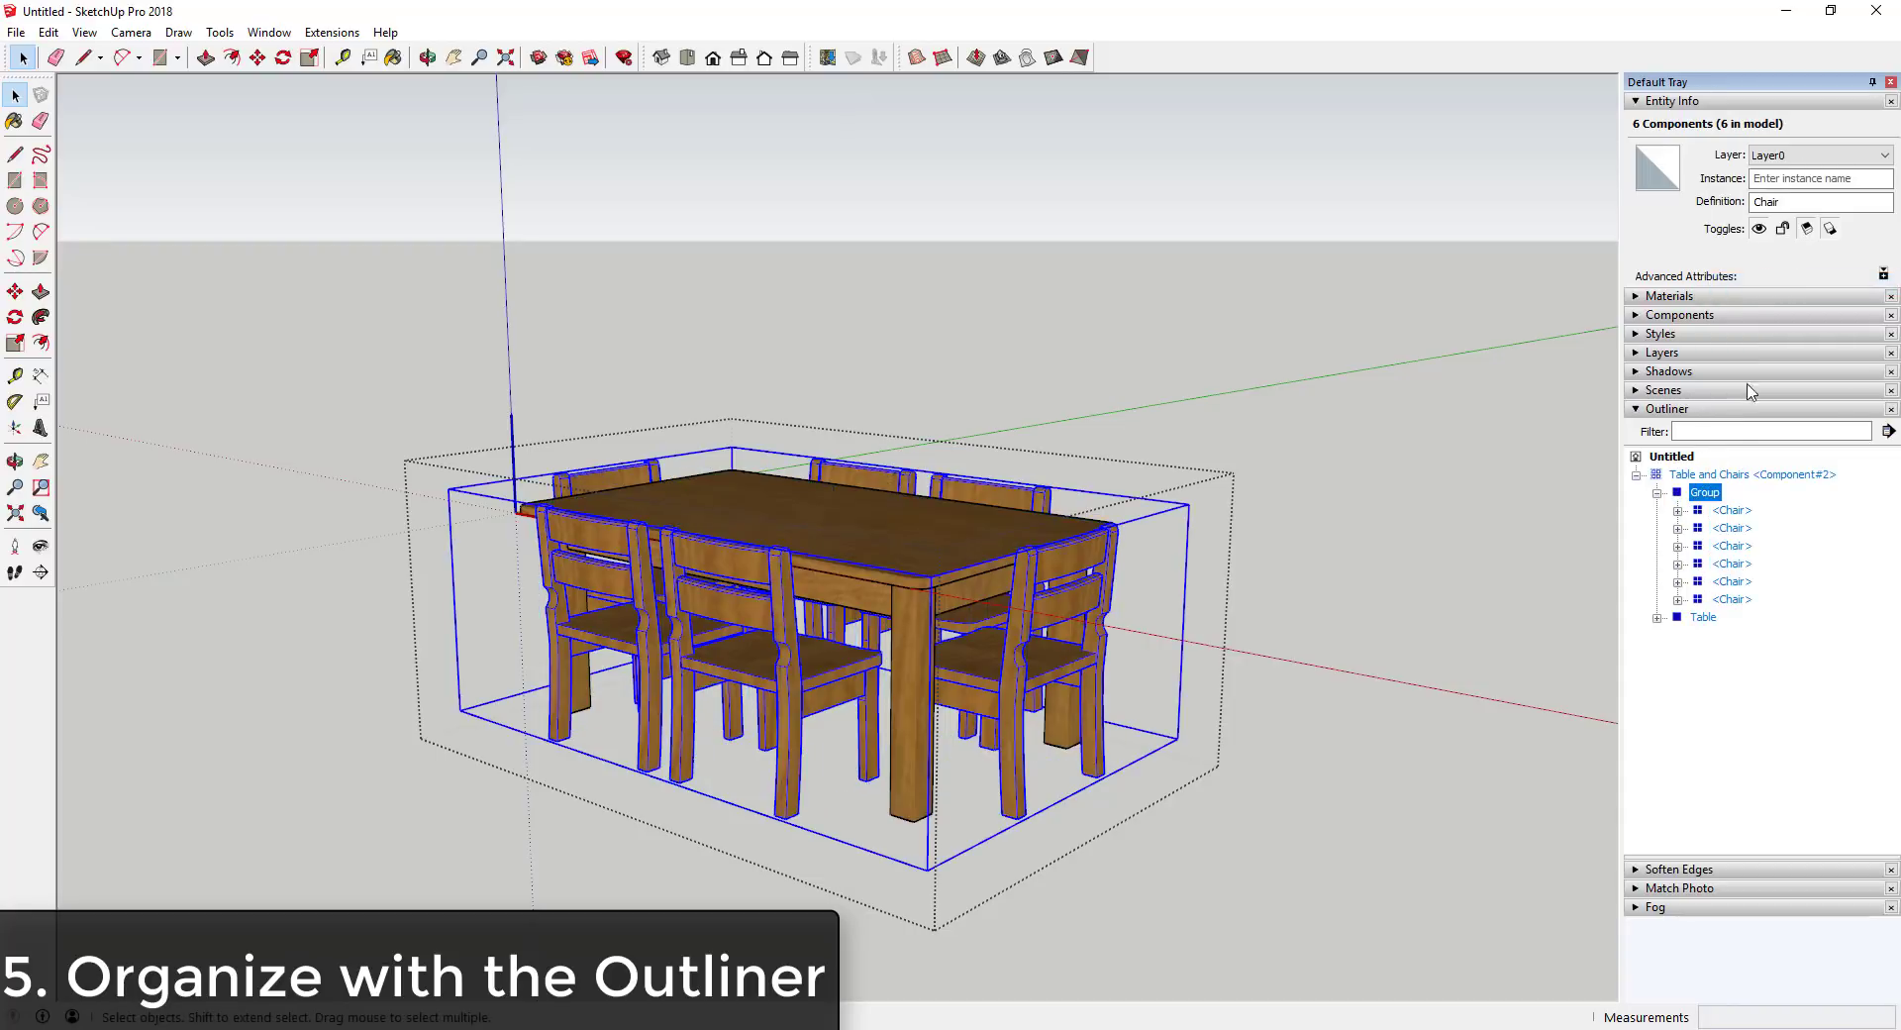
Rename the new group of chairs as Chairs and collapse its entry in the Outliner.
right_click(1716, 495)
left_click(1797, 1001)
type("Chairs")
key("Return")
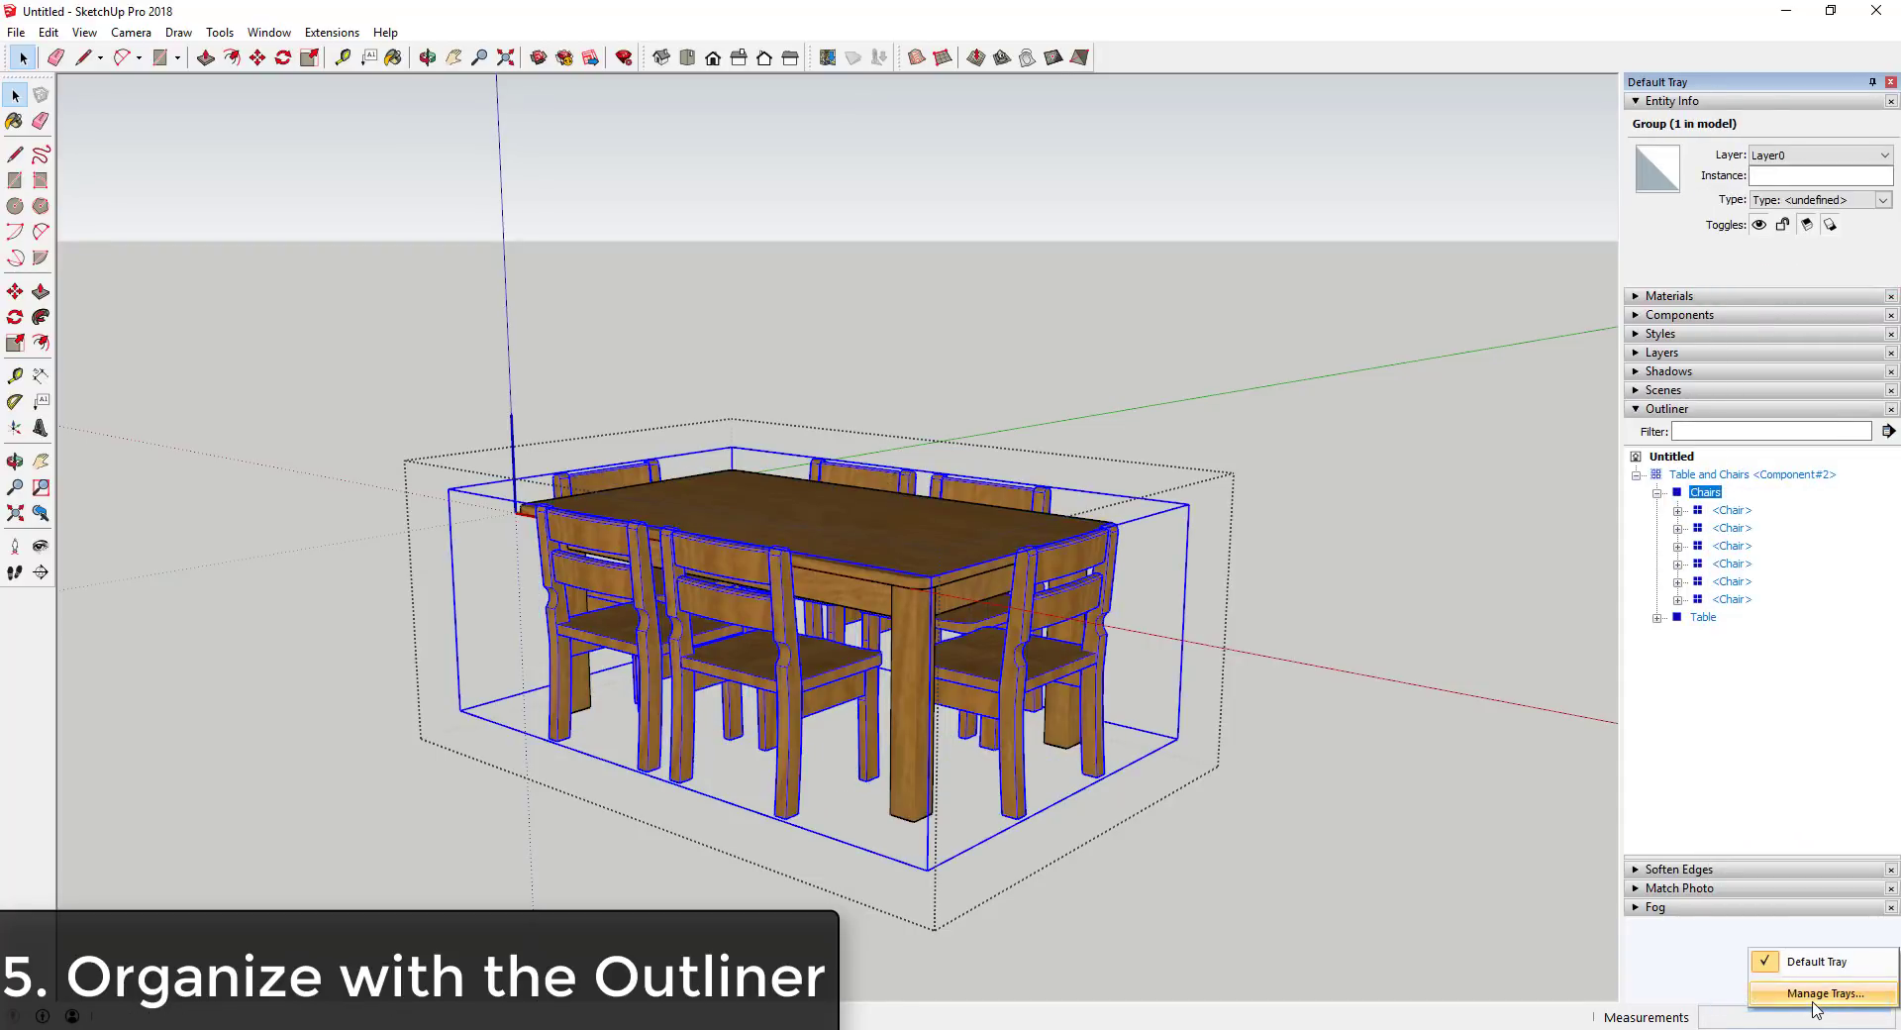
left_click(1657, 494)
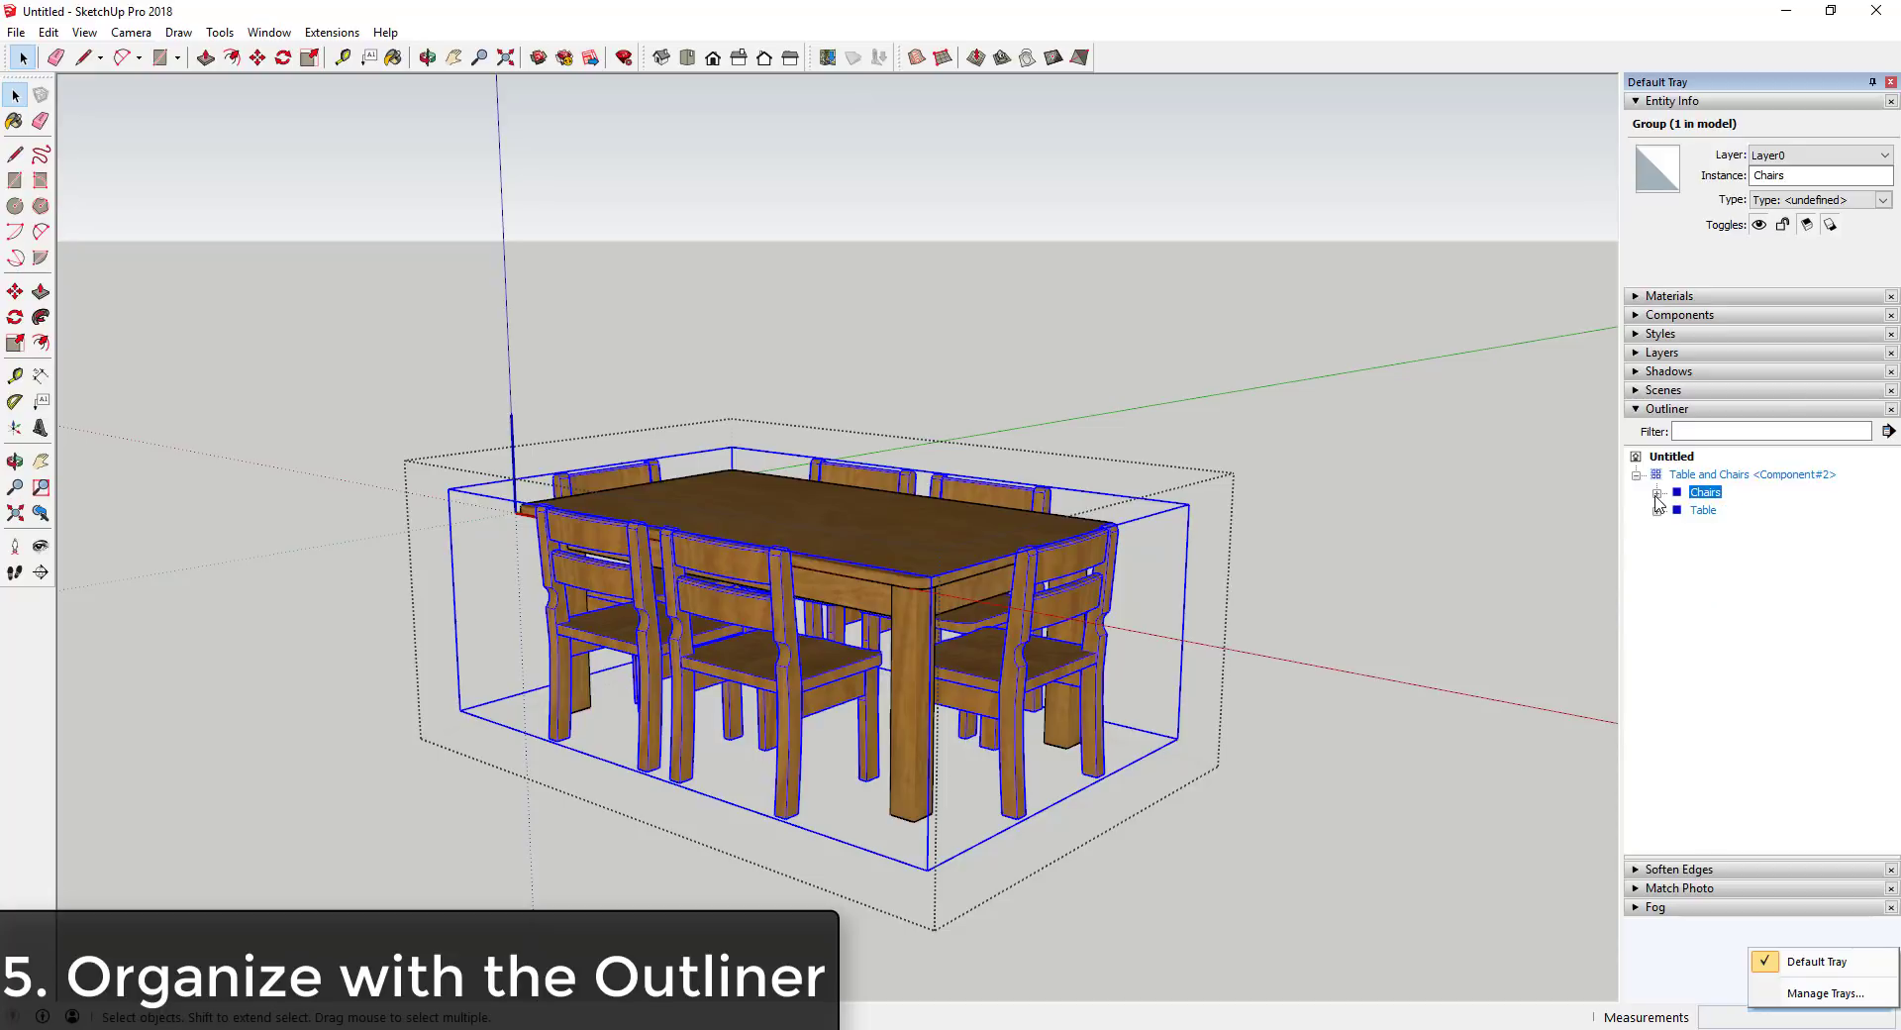
Hide the Chairs group through the Outliner and close the Table and Chairs component.
right_click(1703, 495)
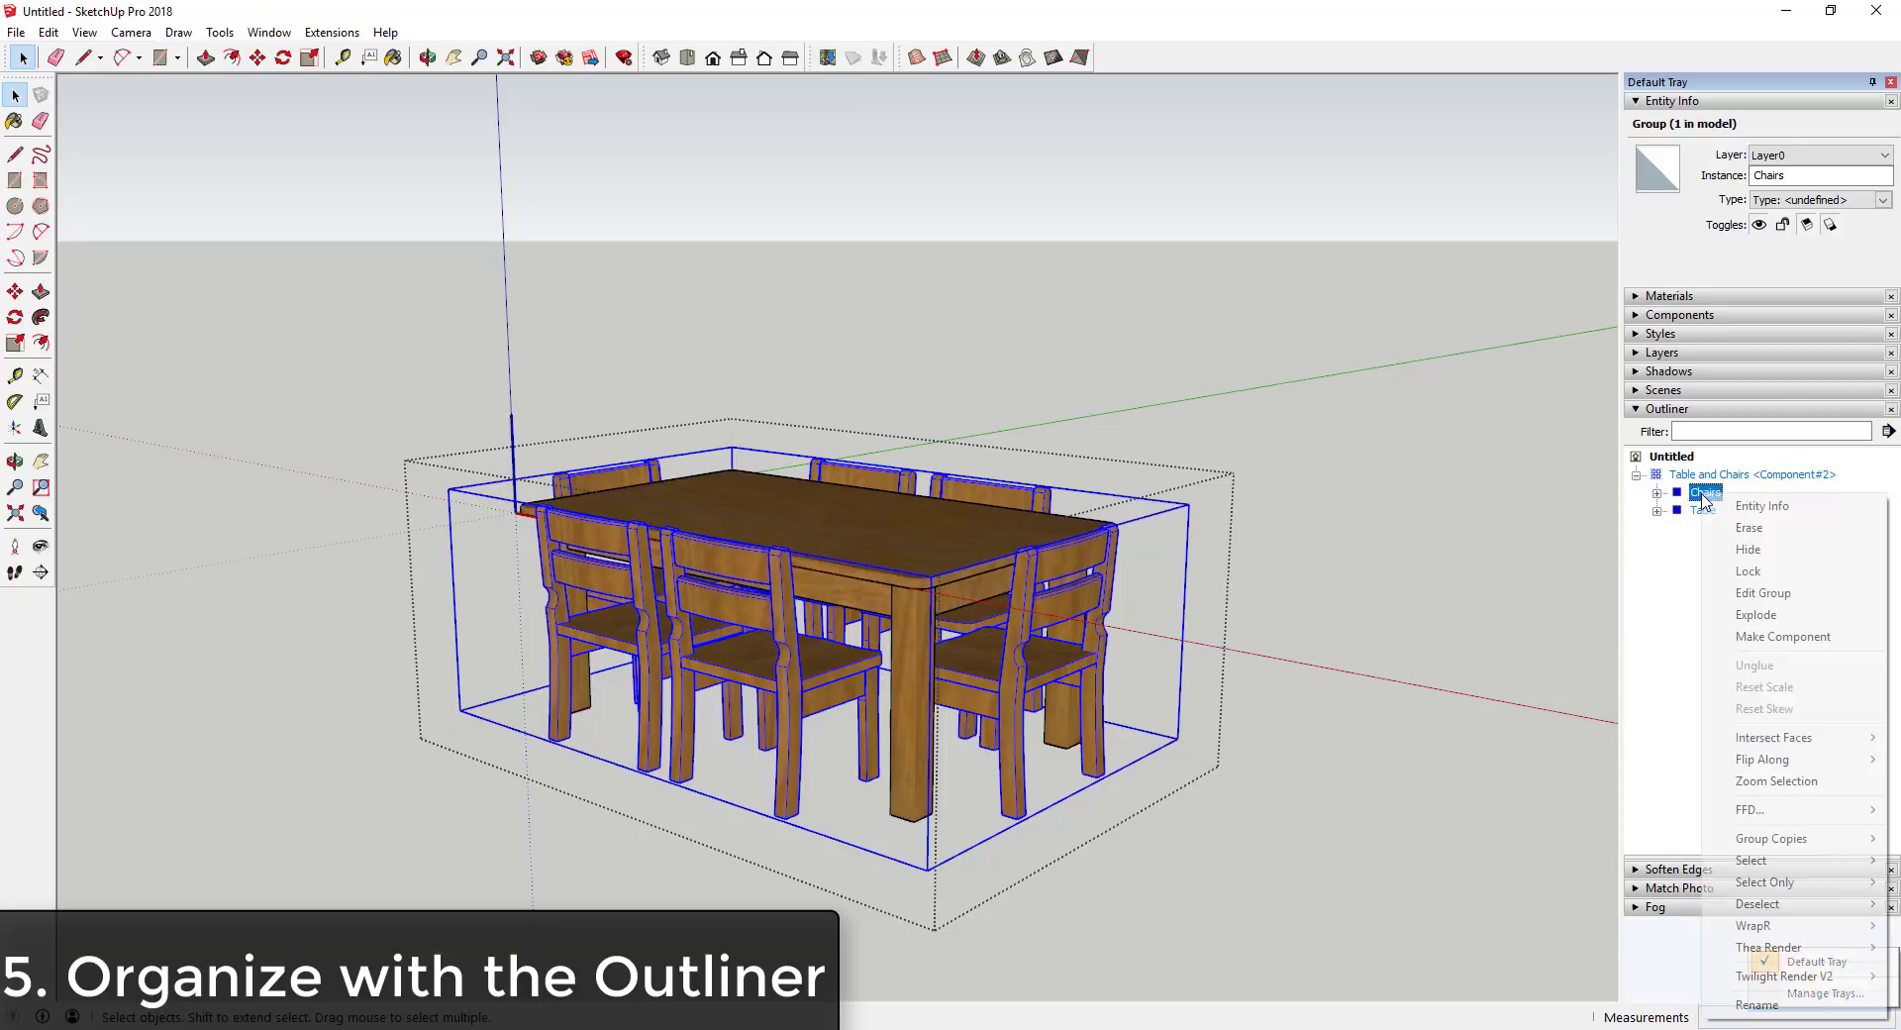
left_click(1747, 548)
key("Escape")
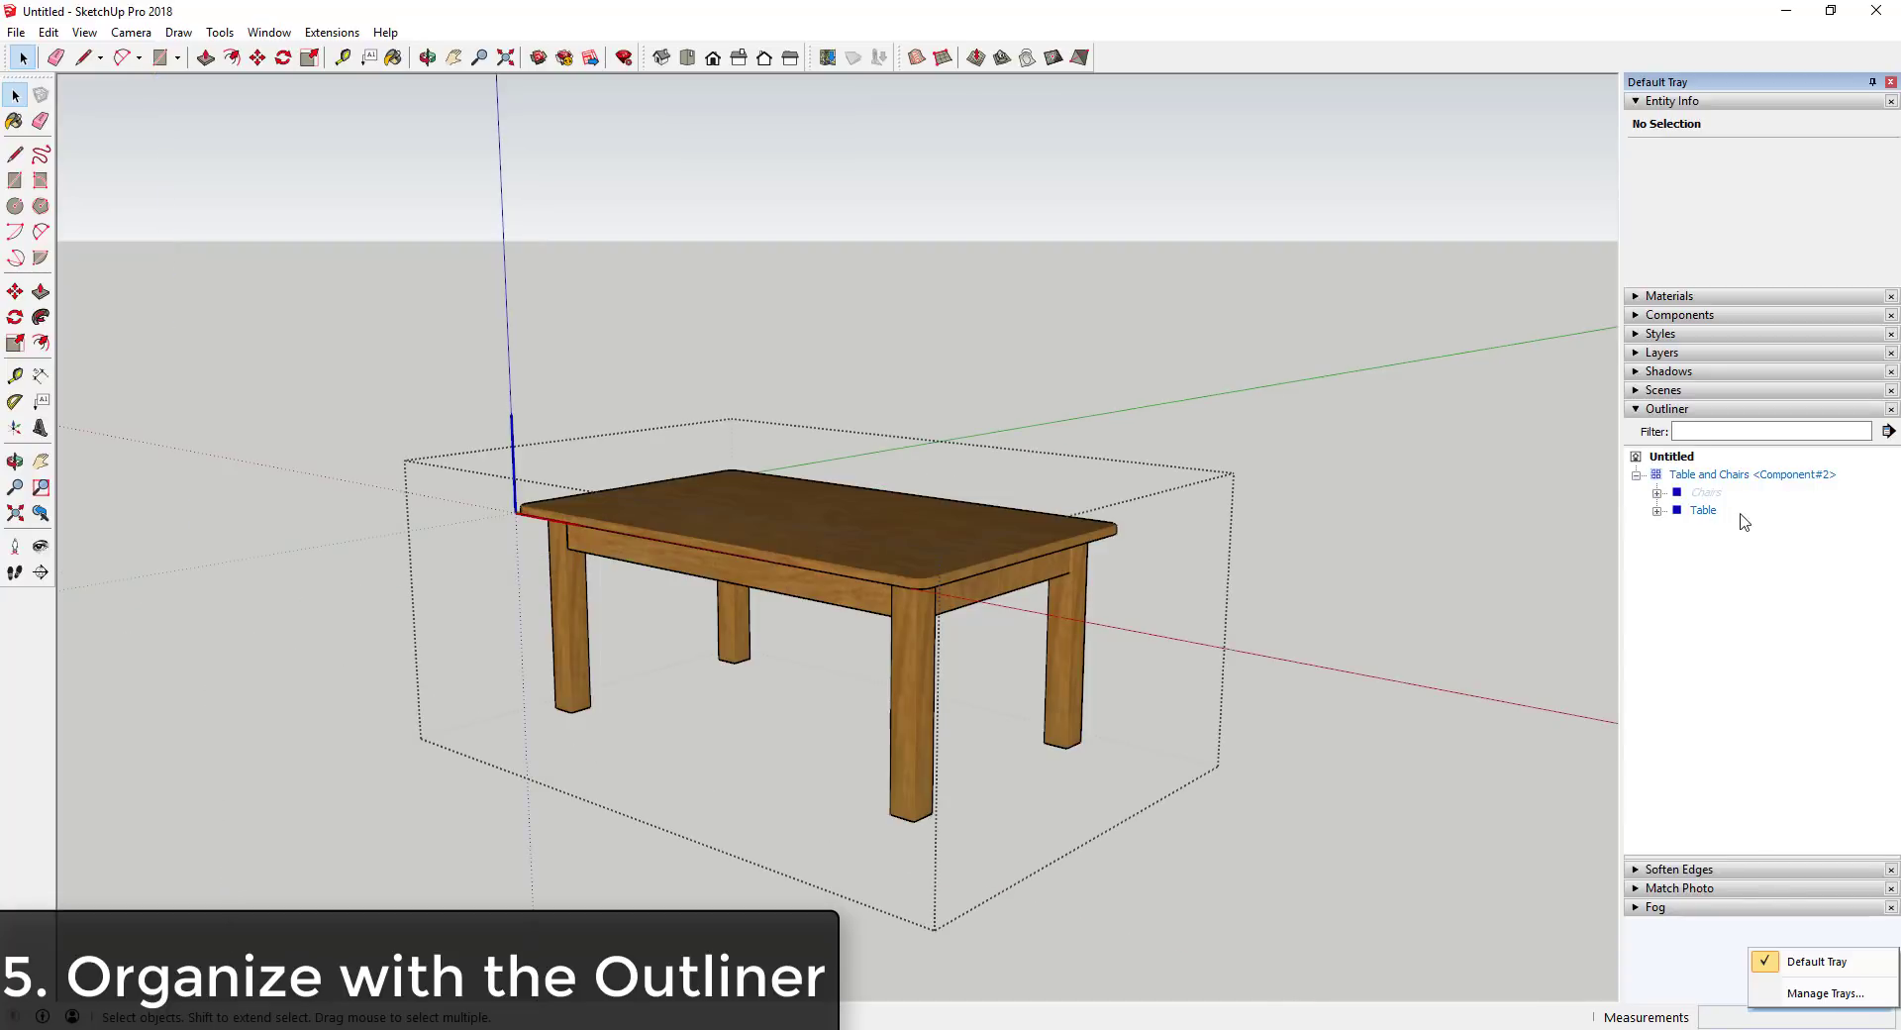
right_click(1705, 479)
right_click(1624, 495)
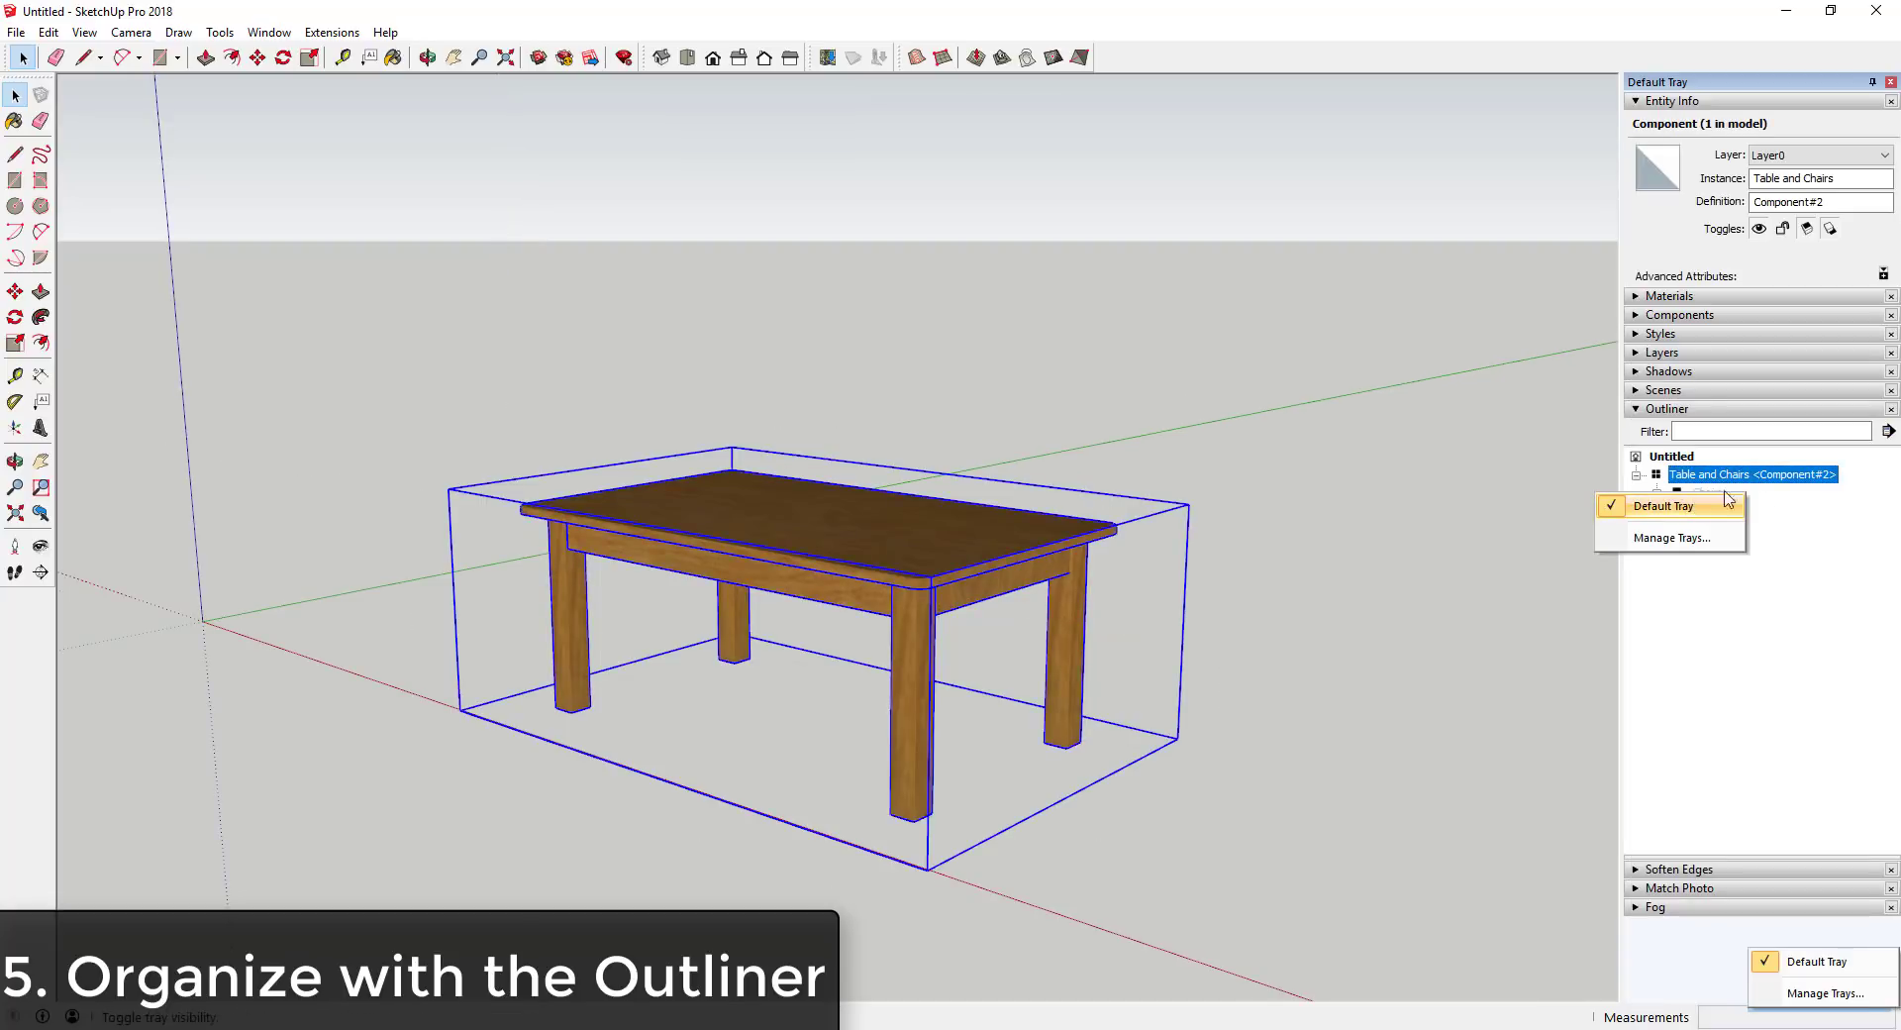
key("Escape")
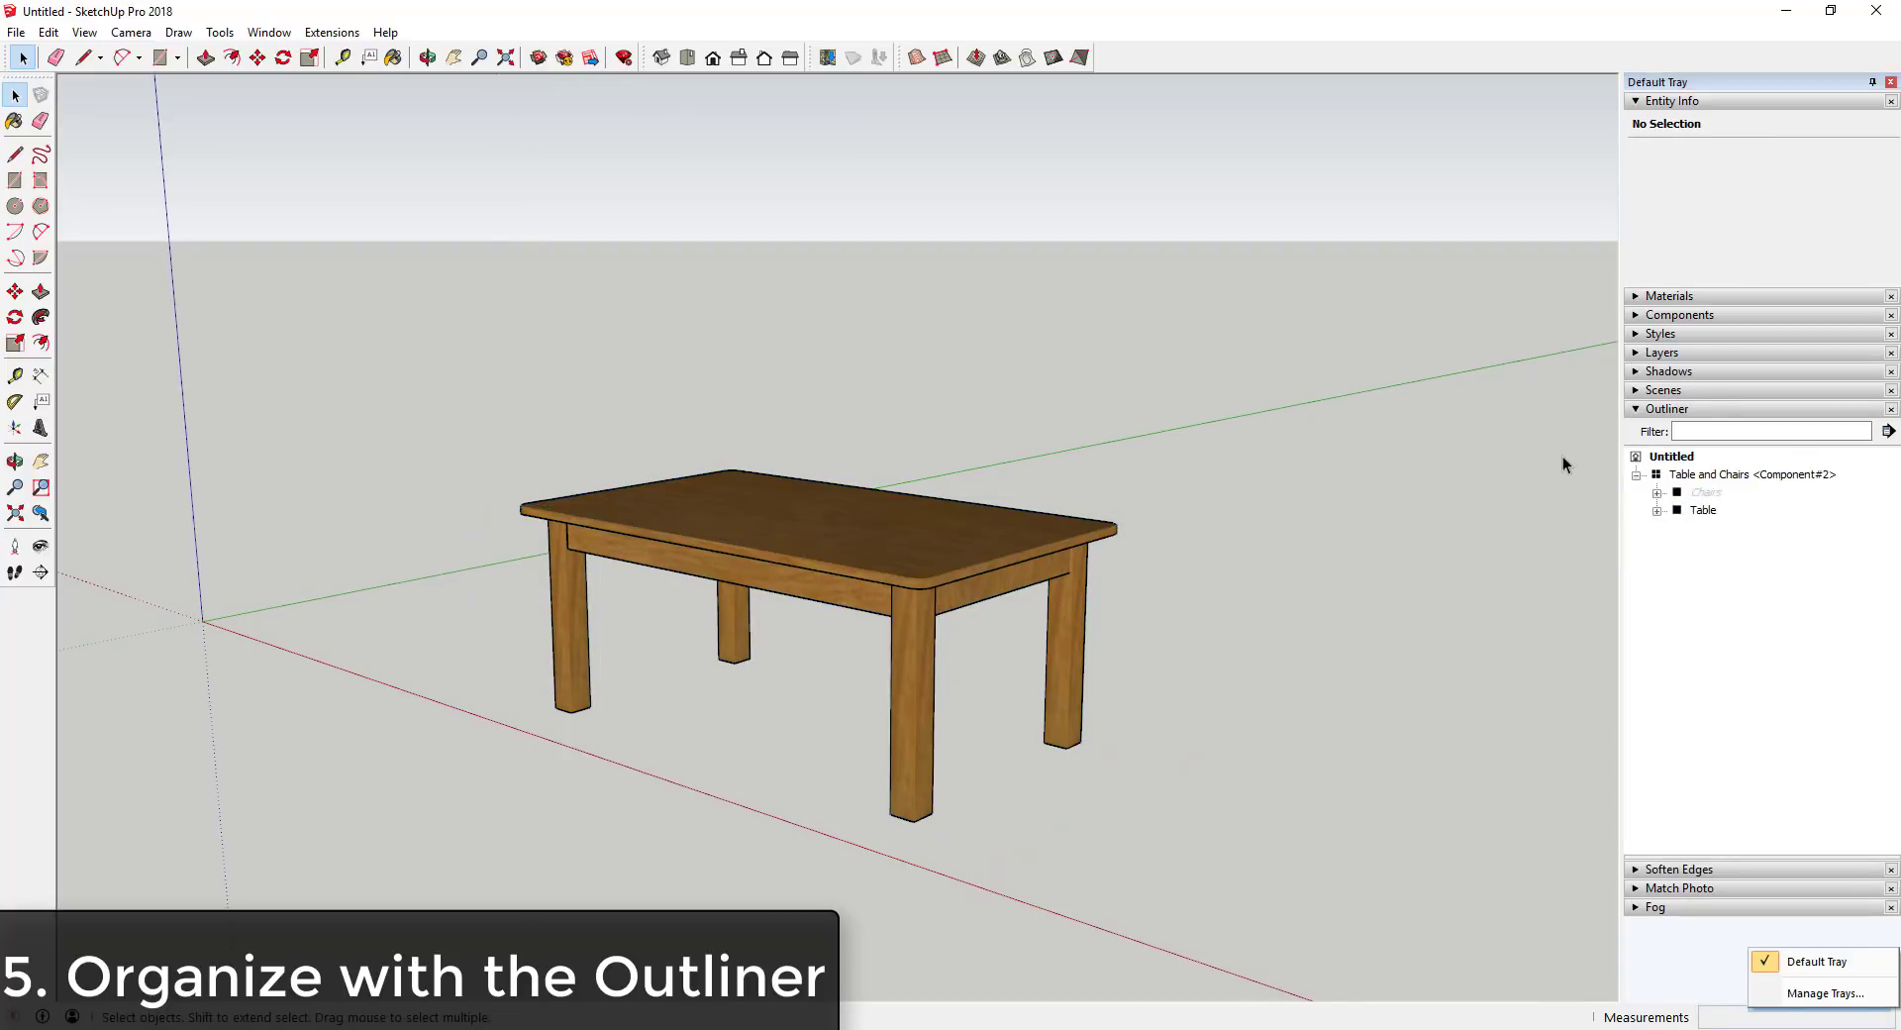
Unhide the Chairs group through the Outliner and clear the selection.
right_click(1705, 494)
left_click(1763, 552)
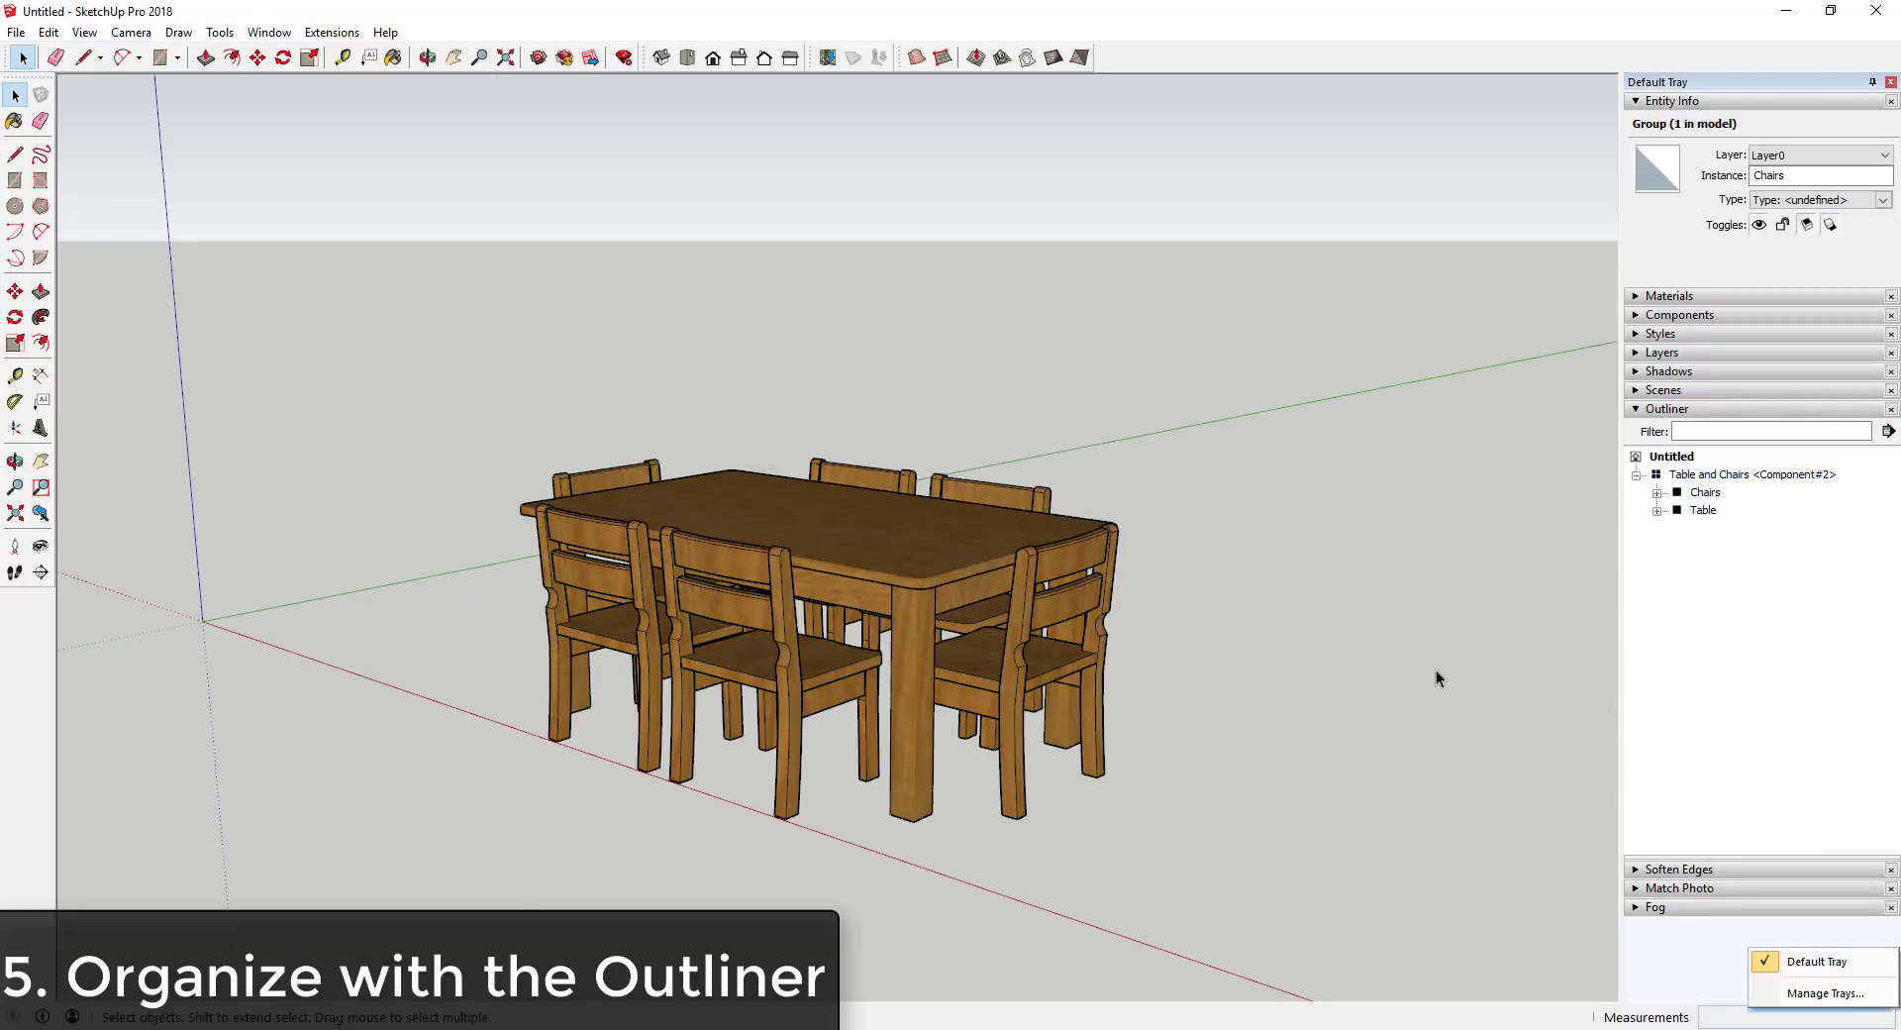
left_click(1481, 756)
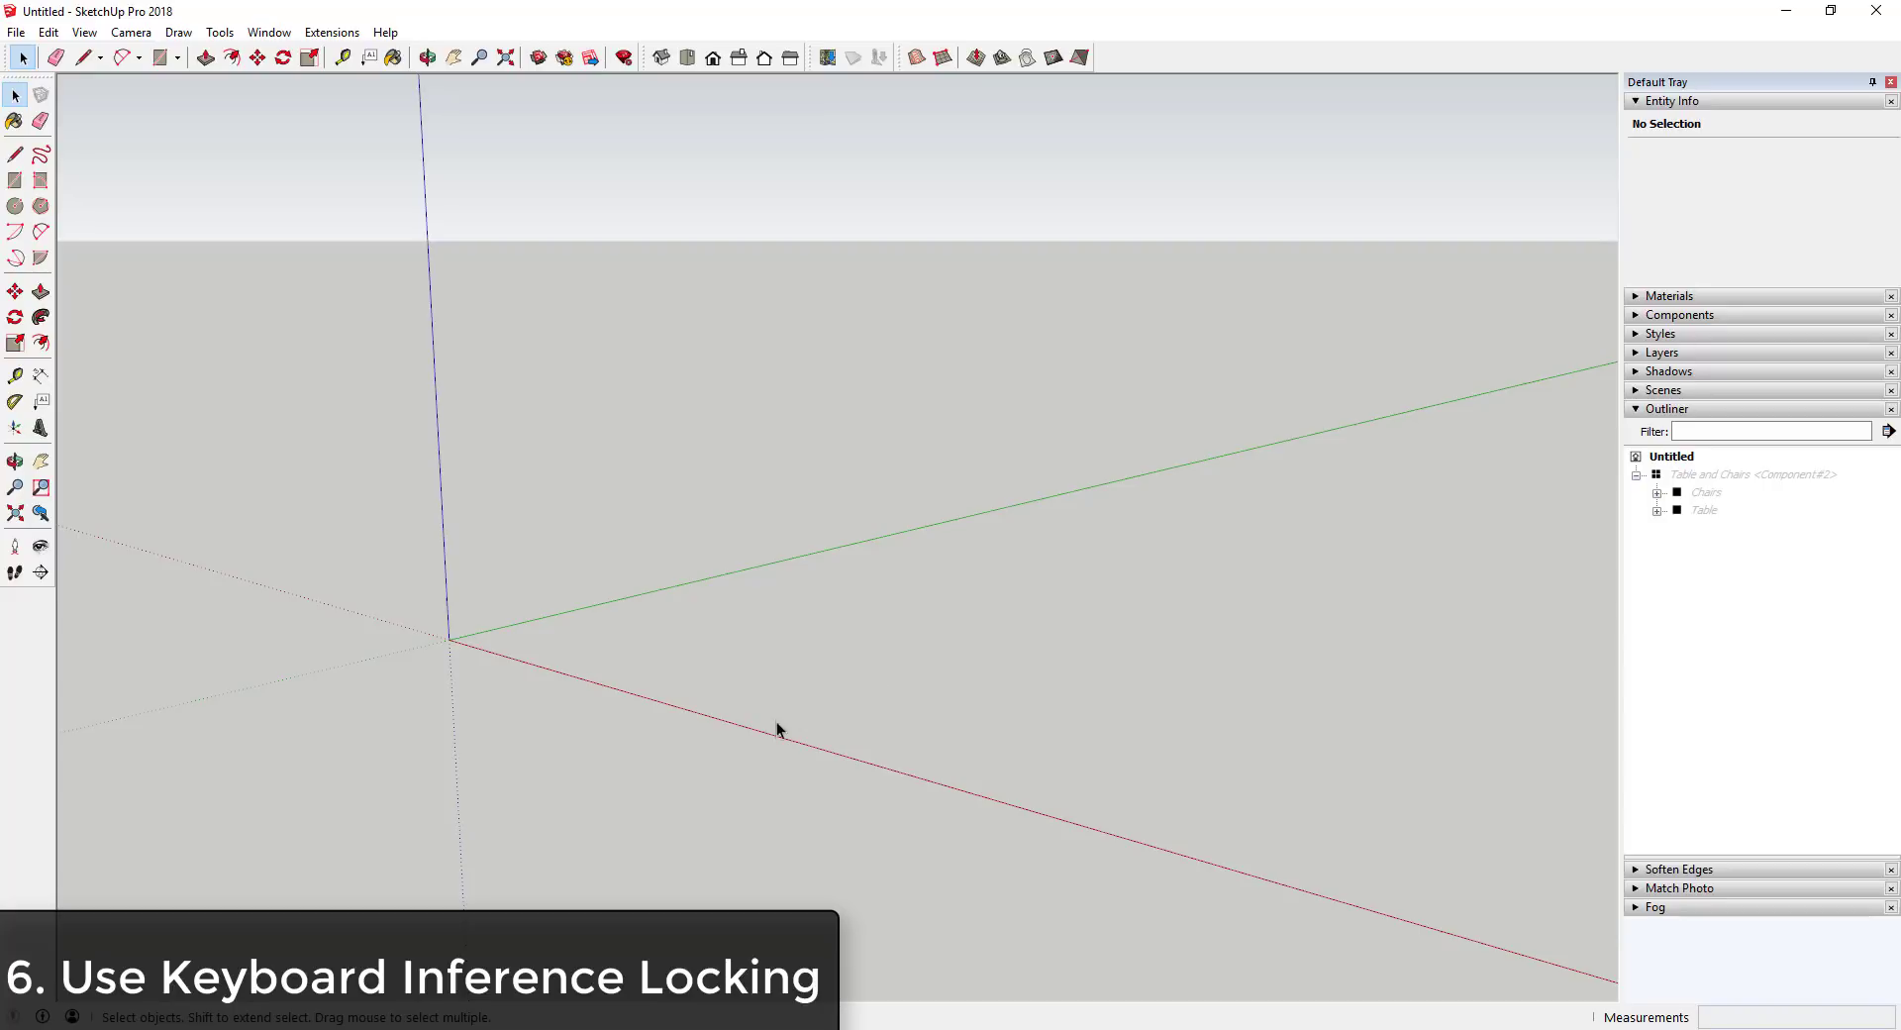
Draw a closed four-sided face on the ground near the origin with the Line tool, edges along the red and green directions.
middle_click_drag(600, 676, 743, 658)
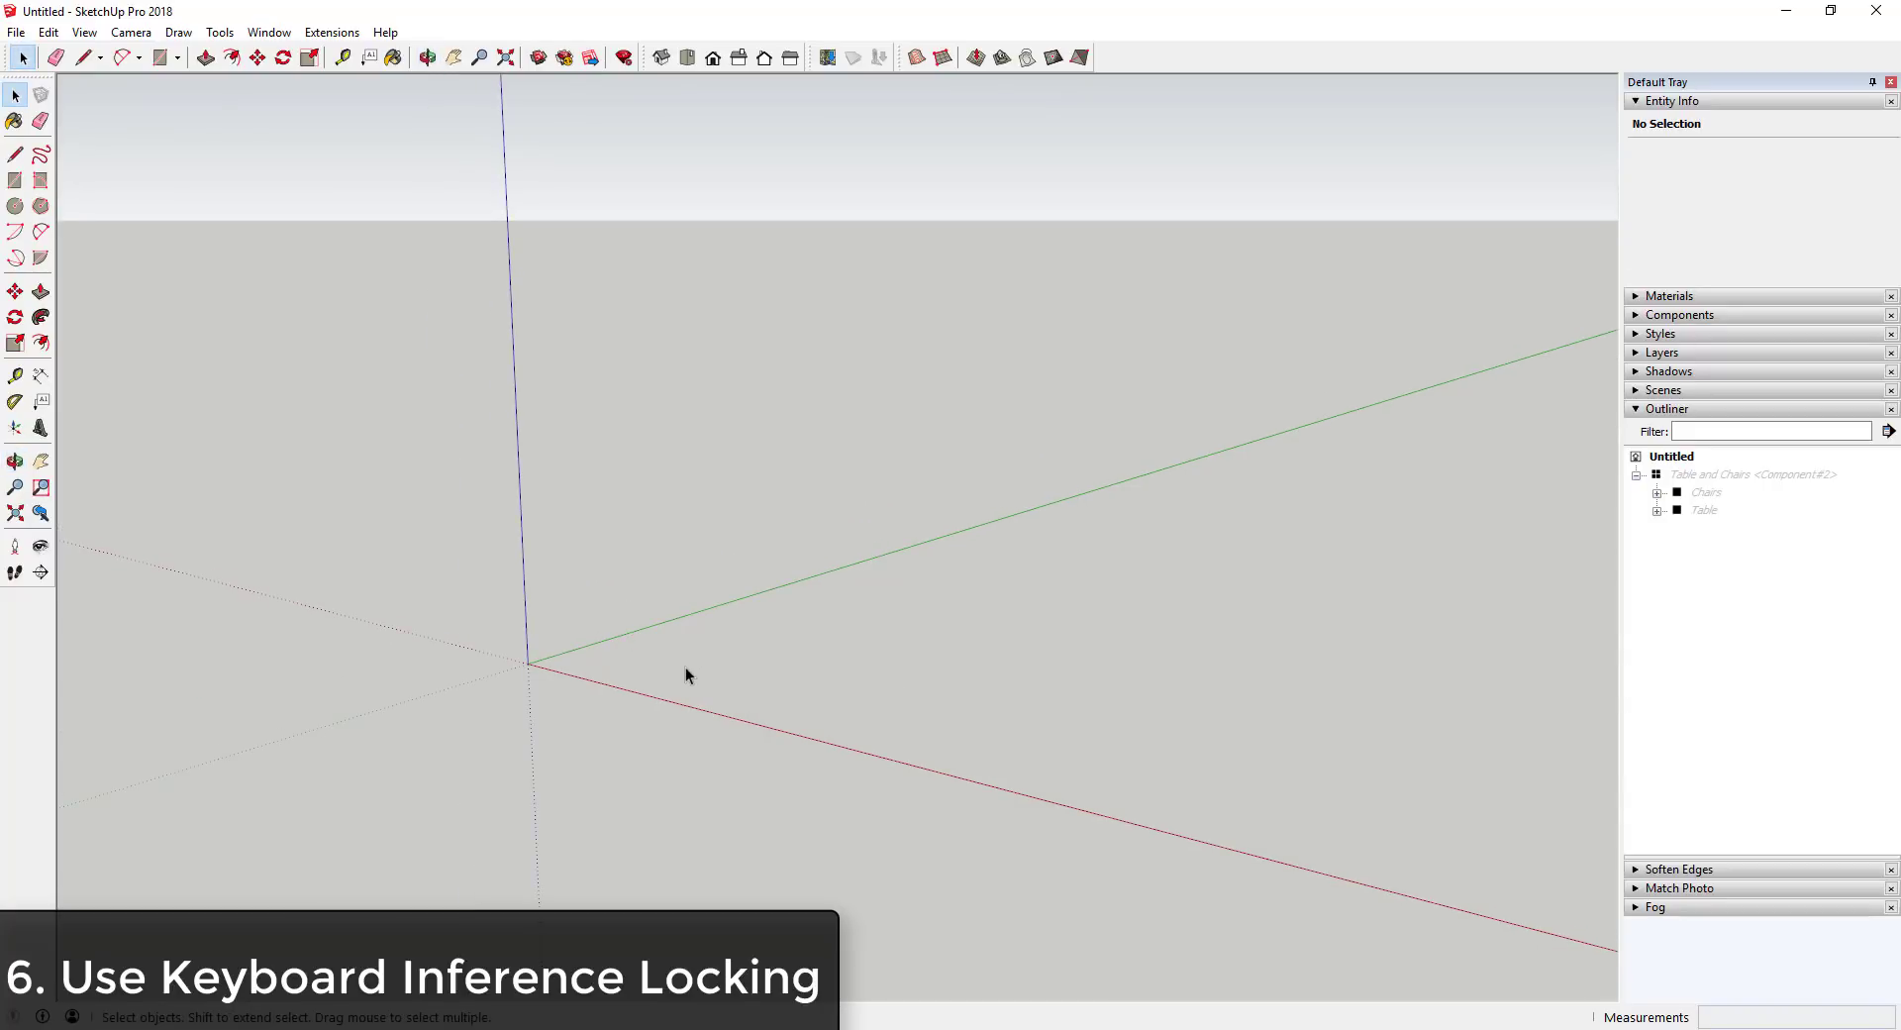
key("l")
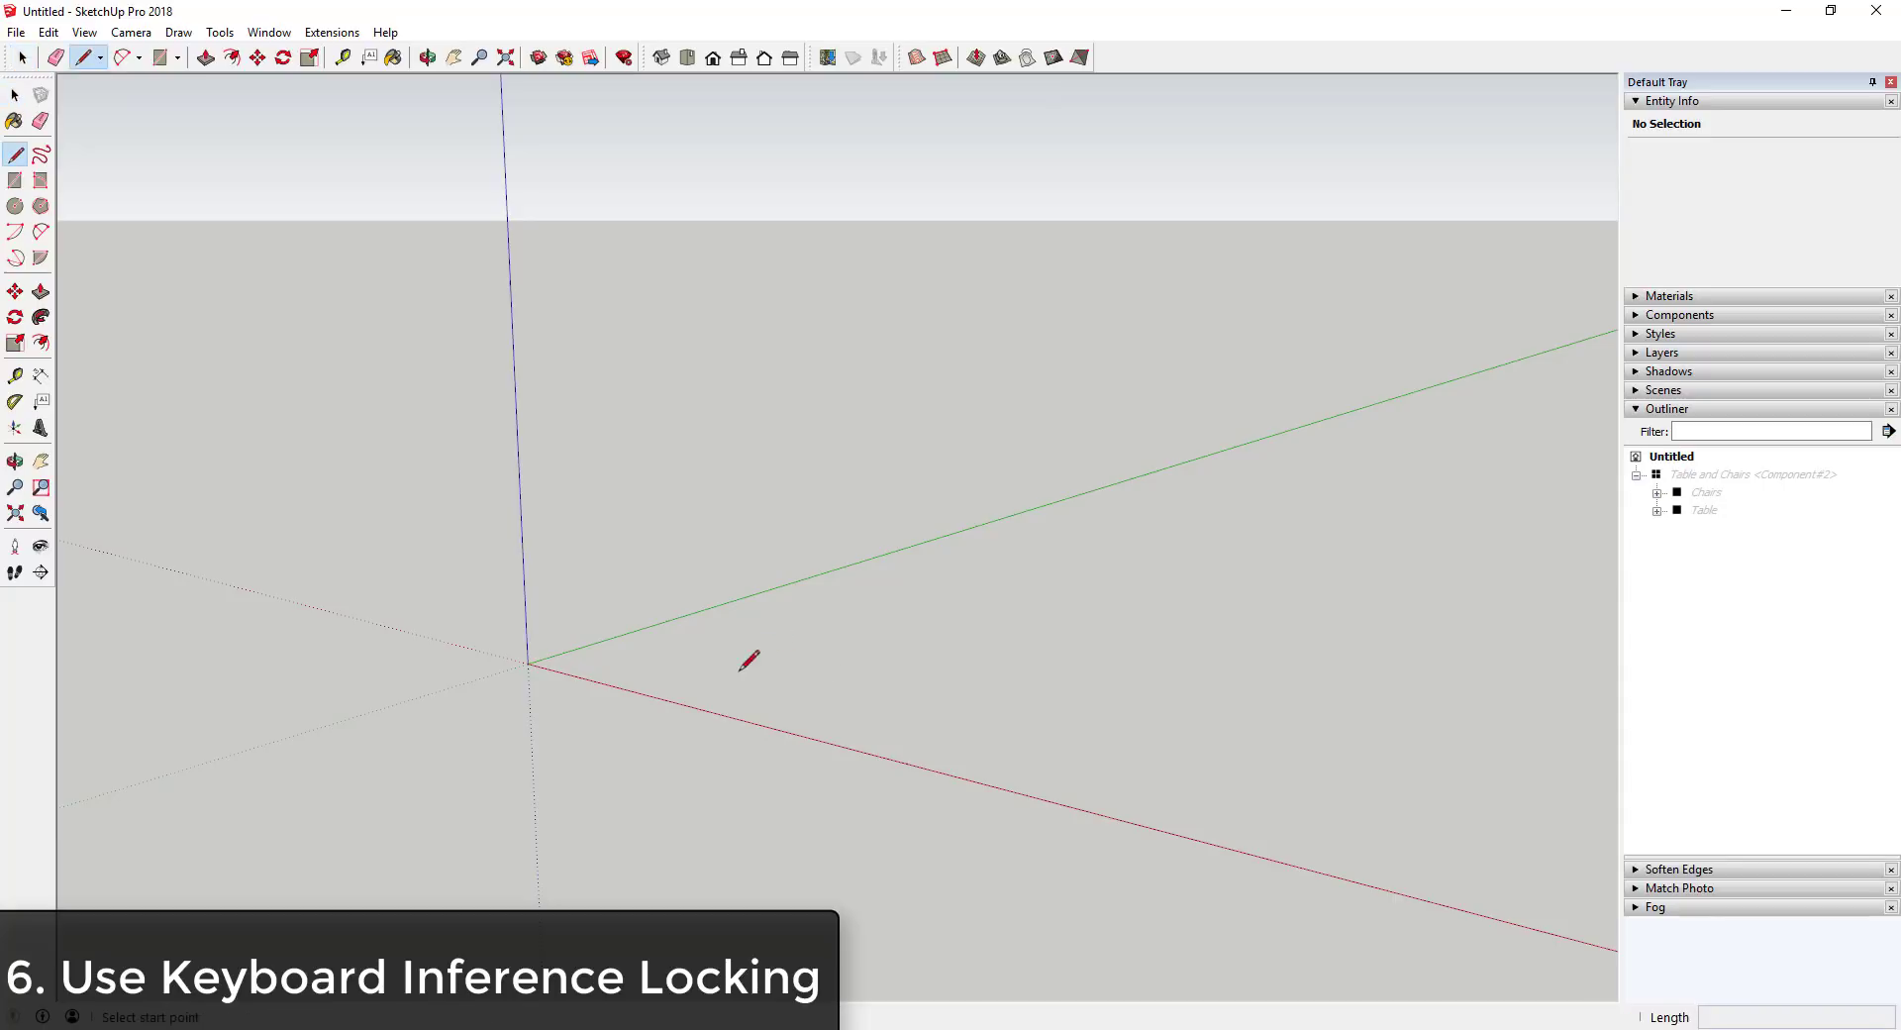
left_click(698, 667)
left_click(1115, 506)
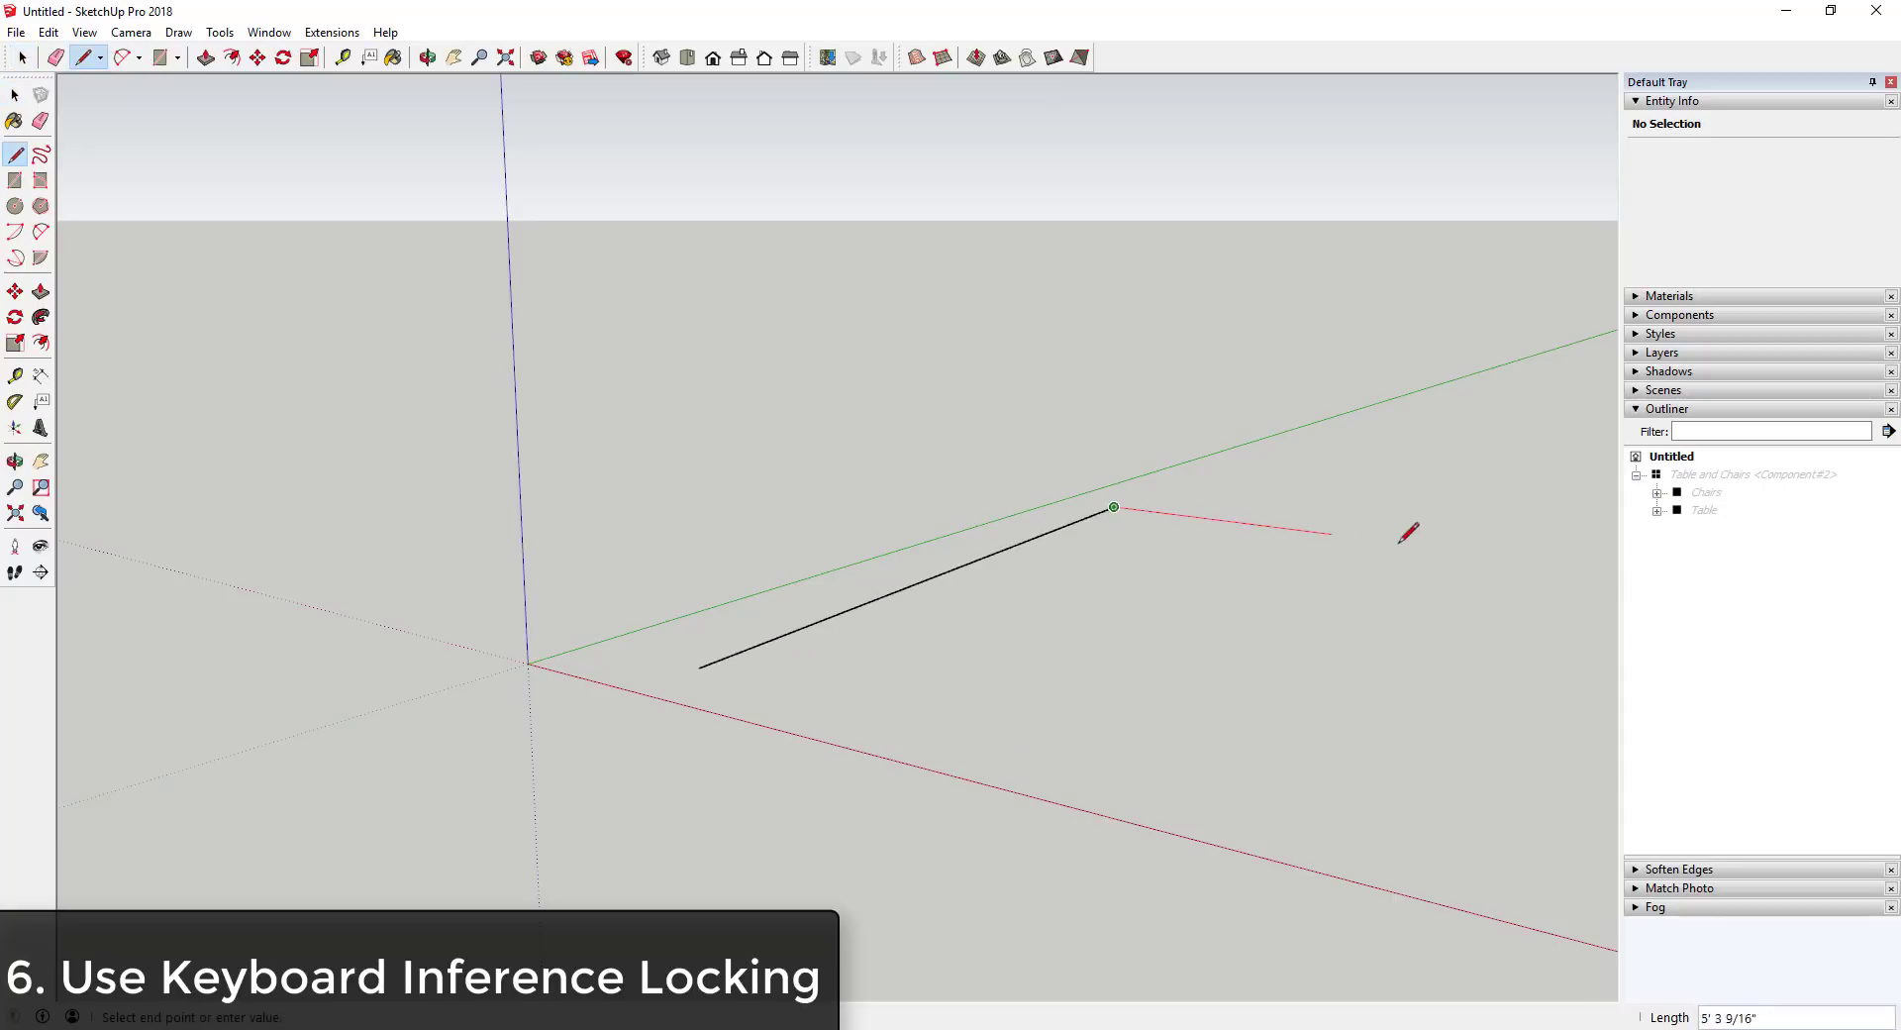
left_click(1474, 552)
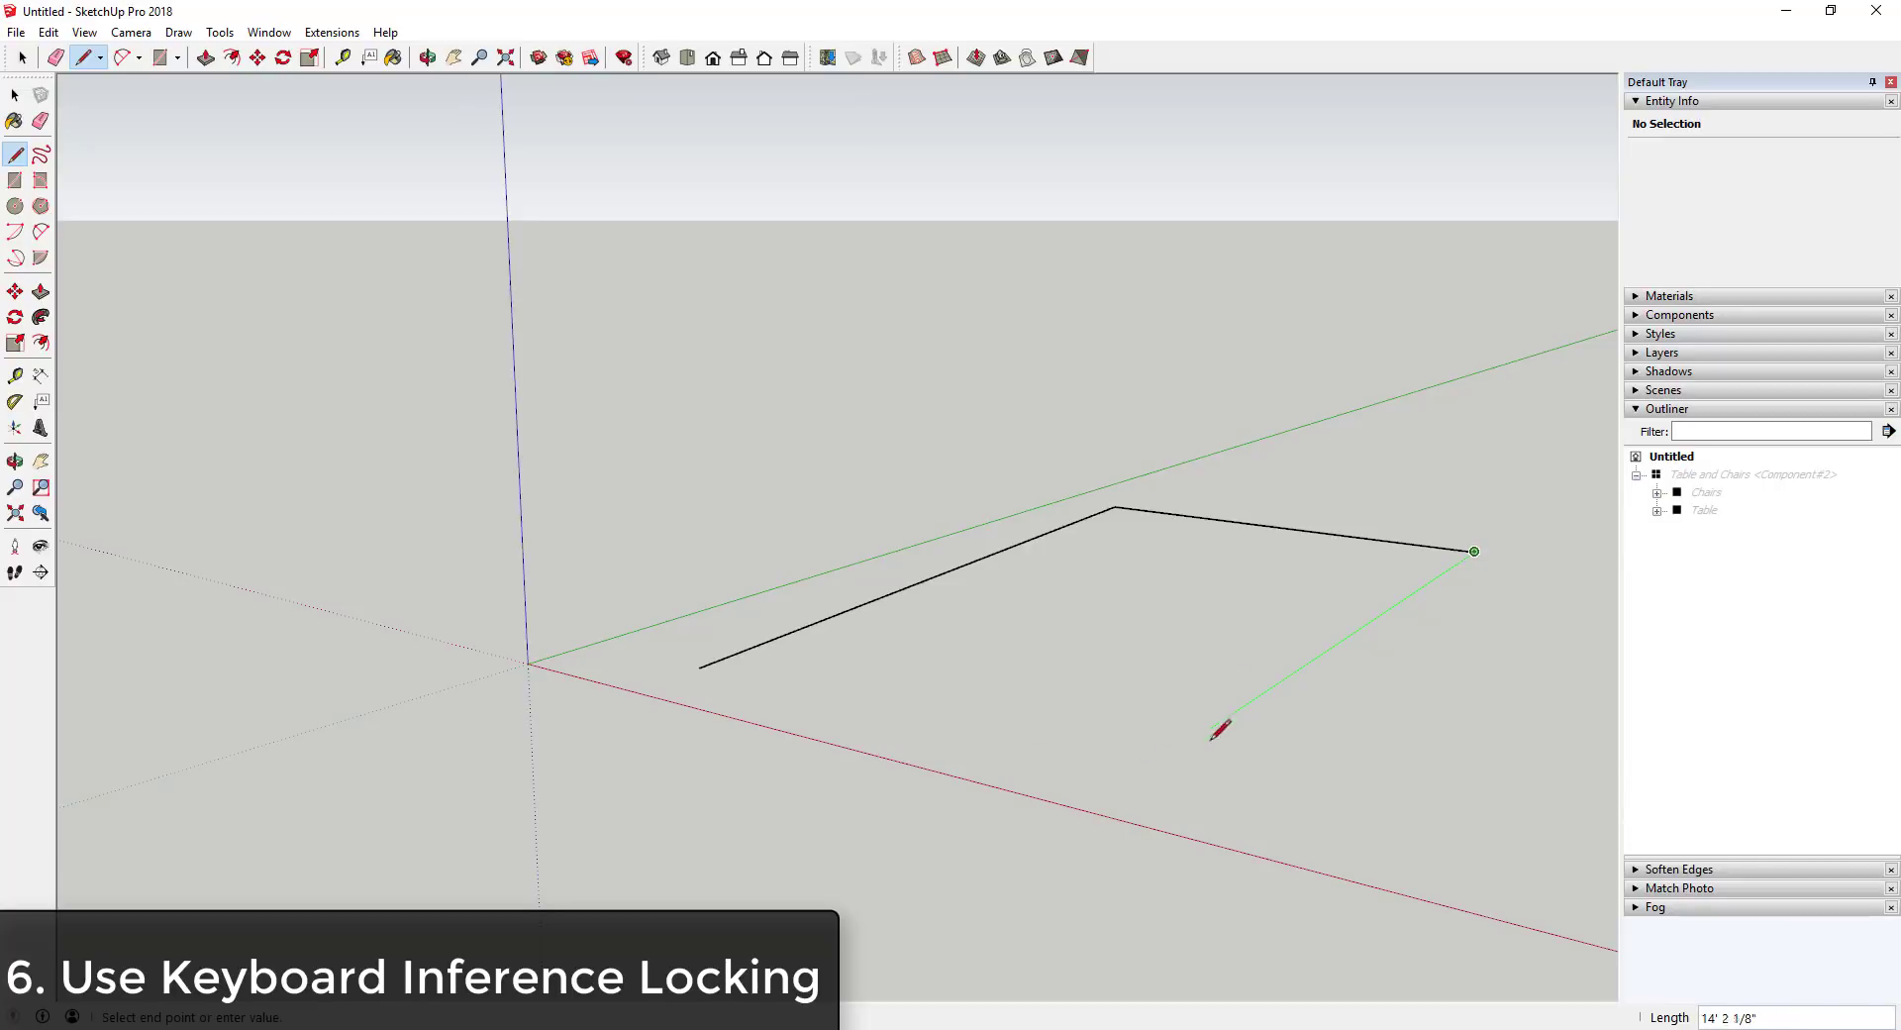
left_click(1198, 787)
left_click(699, 668)
middle_click_drag(1235, 637, 1123, 896)
key("space")
Select the four-sided ground face together with its edges and delete it.
middle_click_drag(1429, 800, 1036, 738)
scroll(1070, 574, "down", 5)
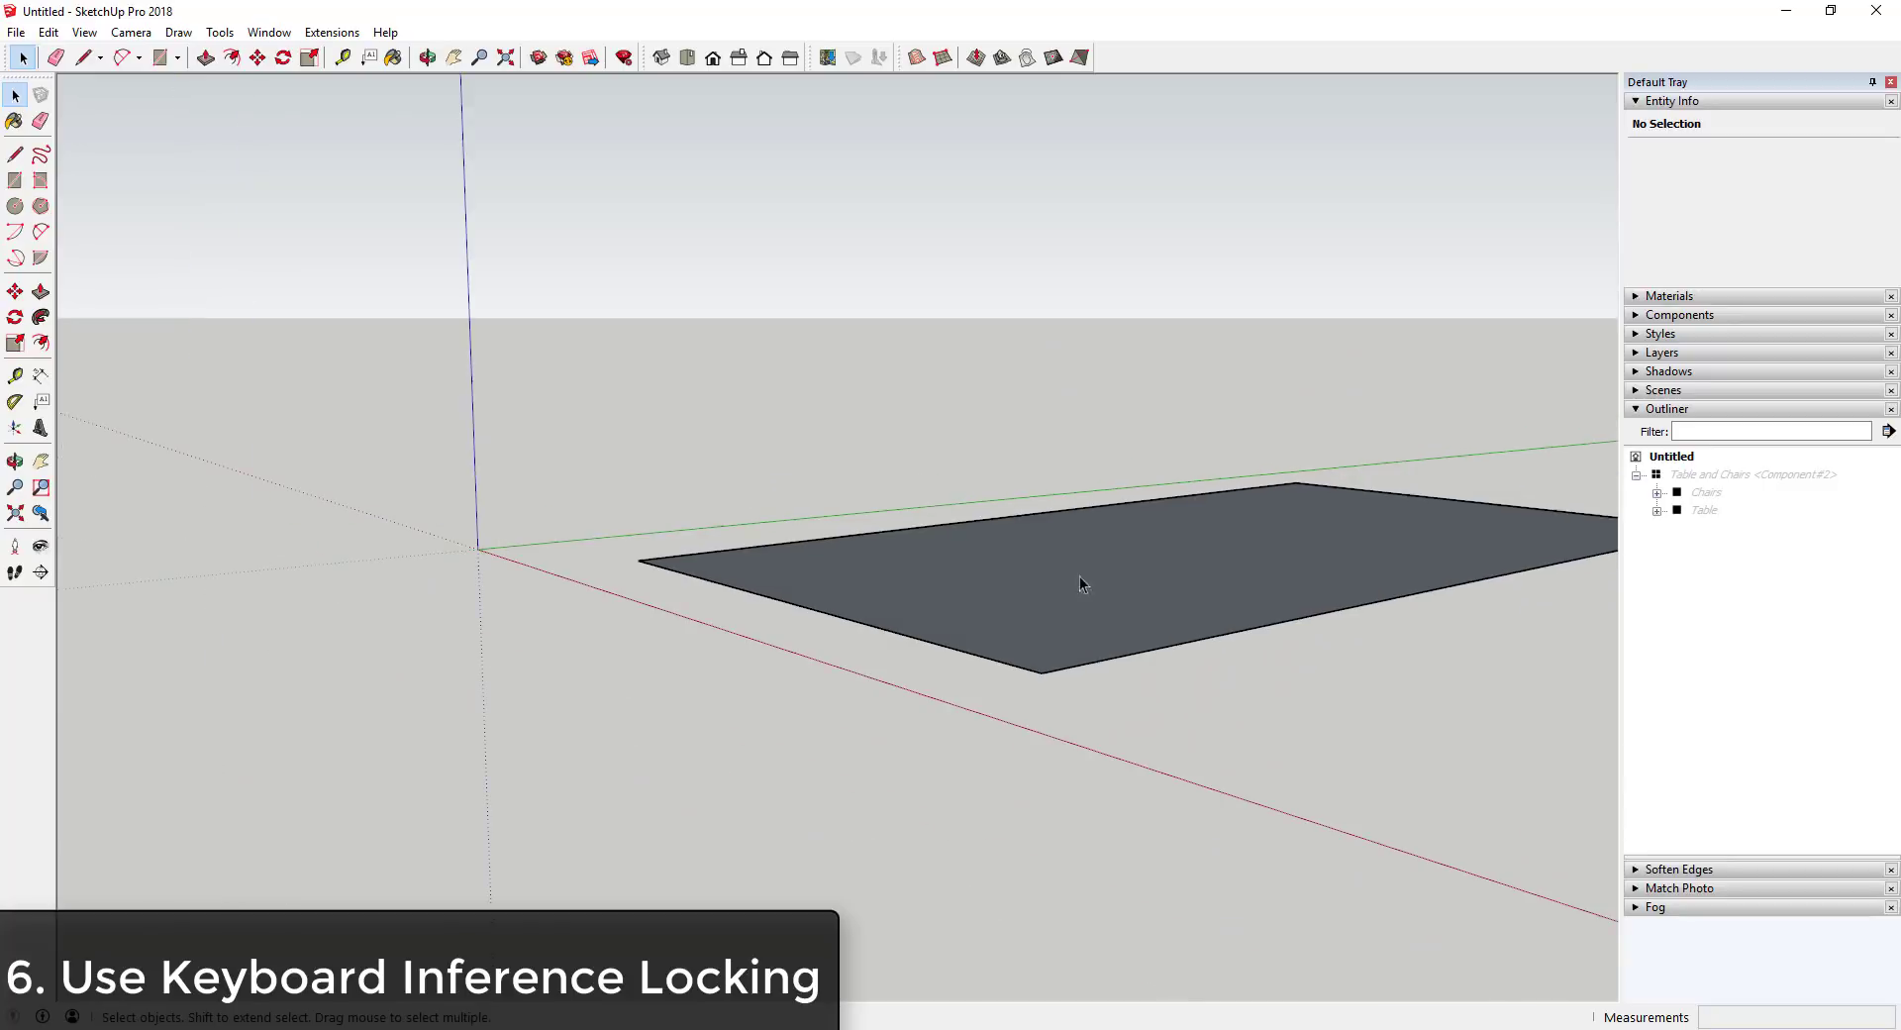
middle_click_drag(1095, 573, 1130, 542)
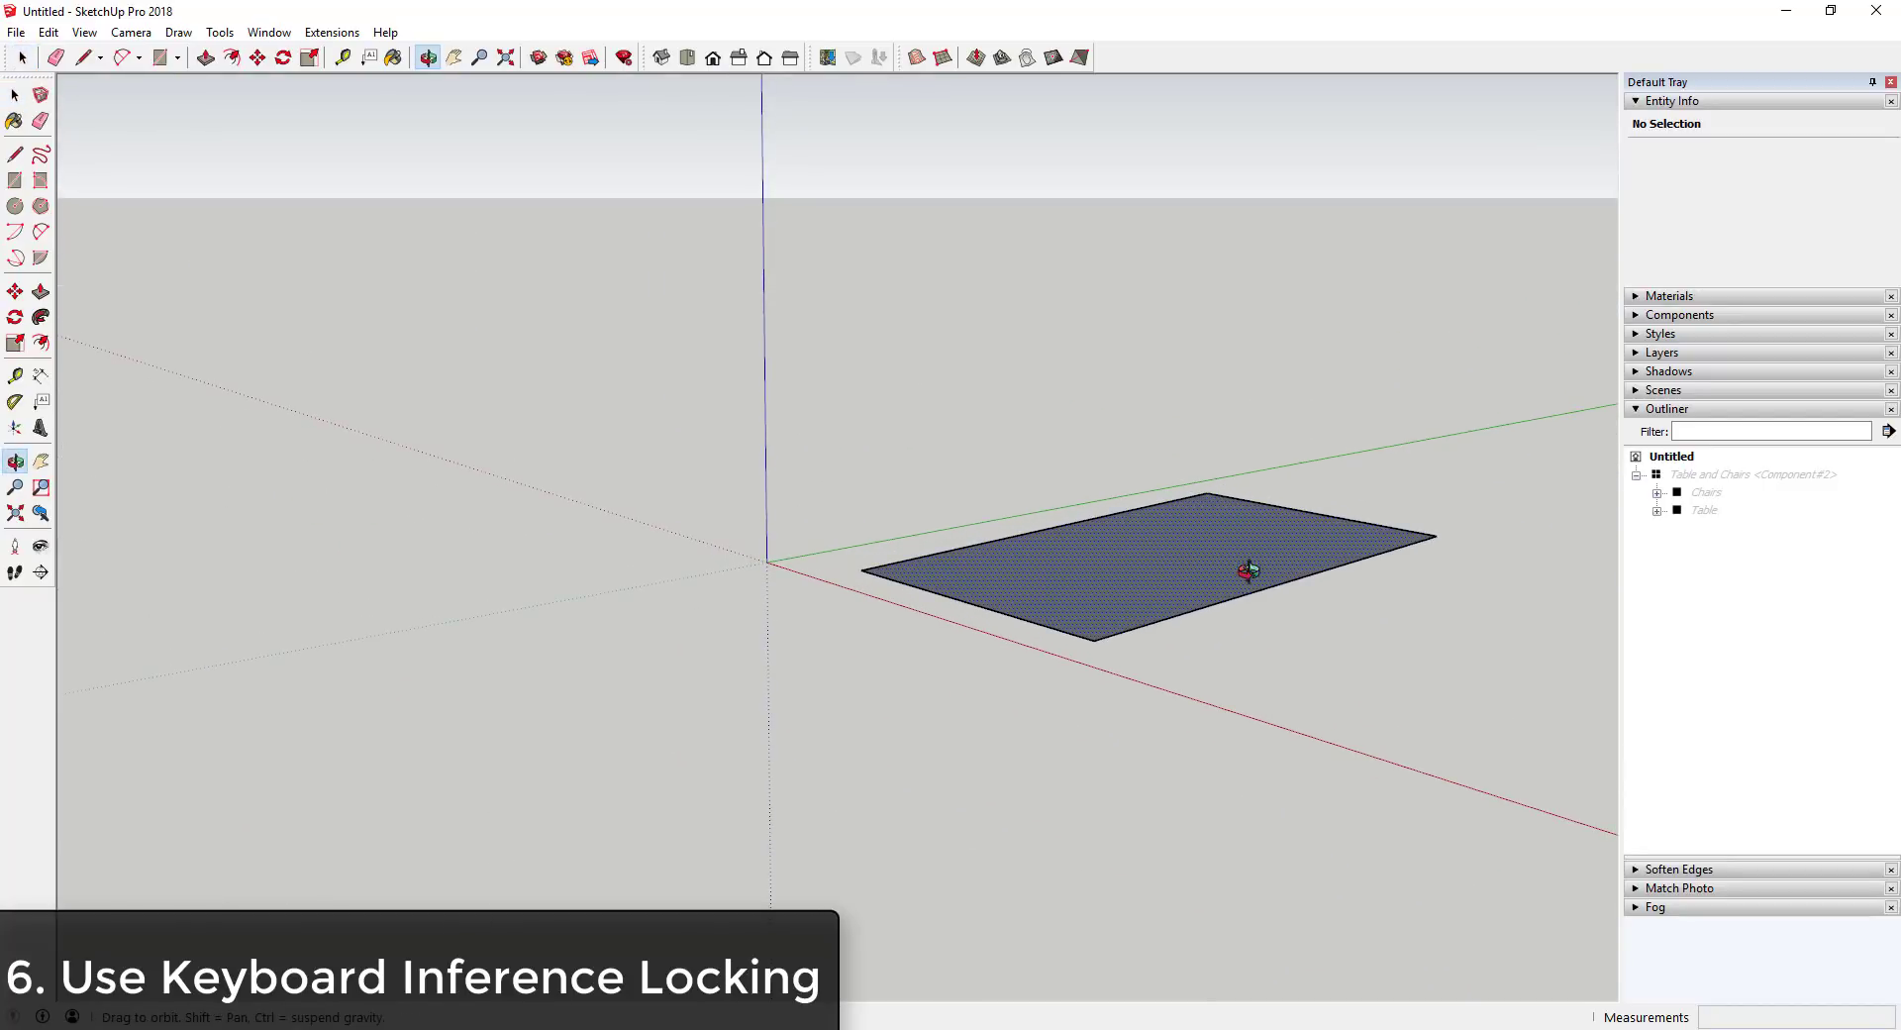
left_click(1243, 577)
middle_click_drag(1244, 577, 1396, 606)
left_click_drag(817, 346, 1499, 799)
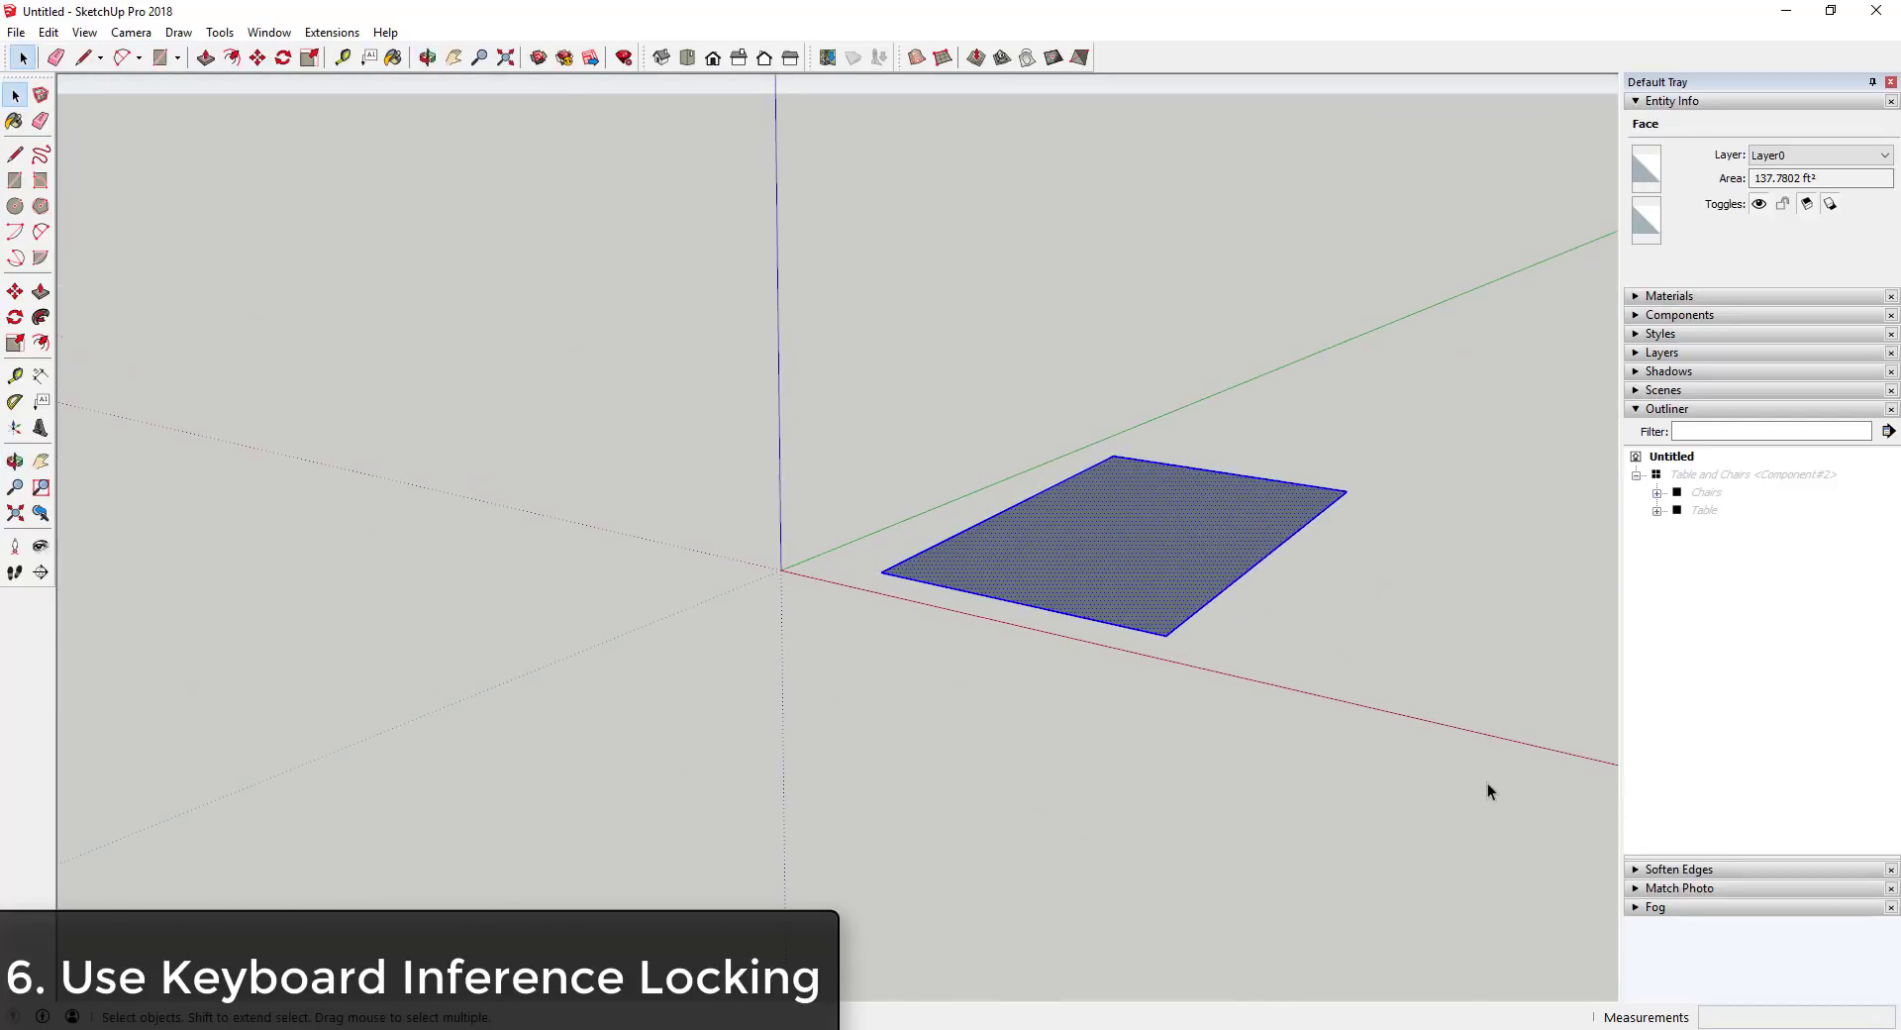
key("Delete")
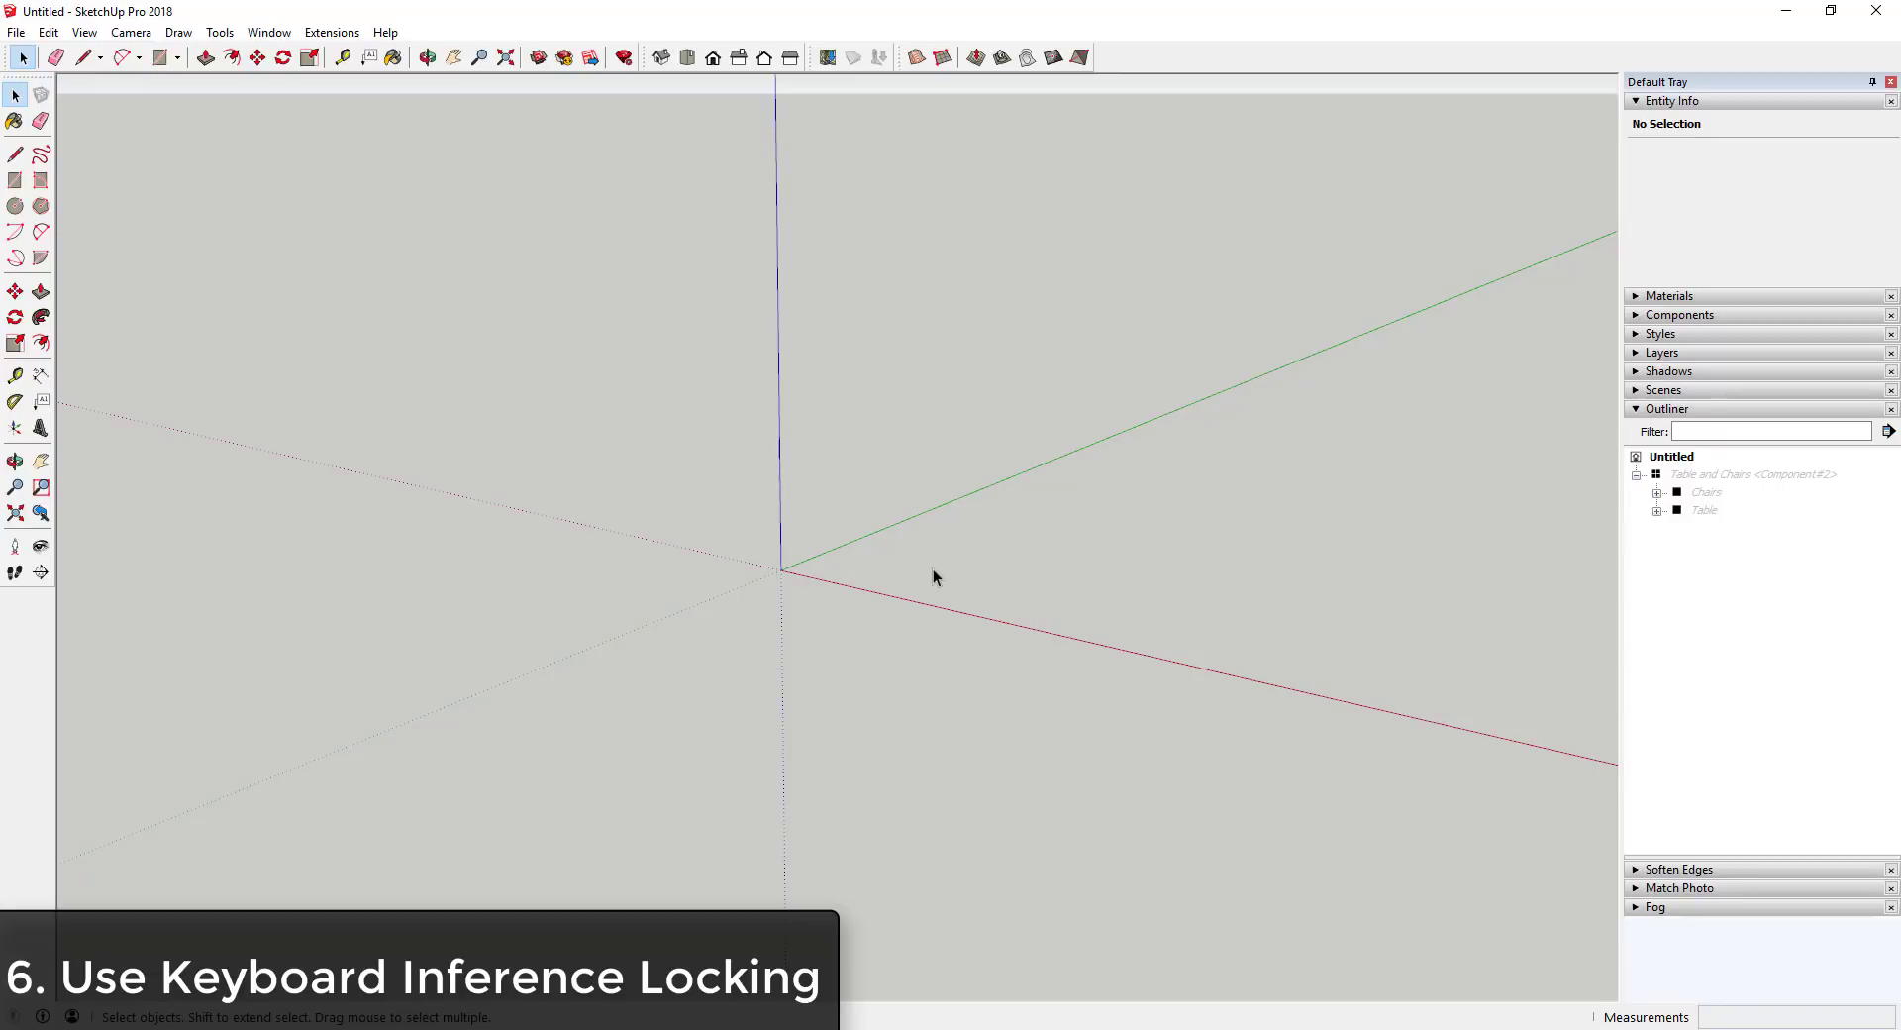
Draw a vertical line near the origin with the Line tool, locking its direction to the green, red and finally the blue axis.
key("l")
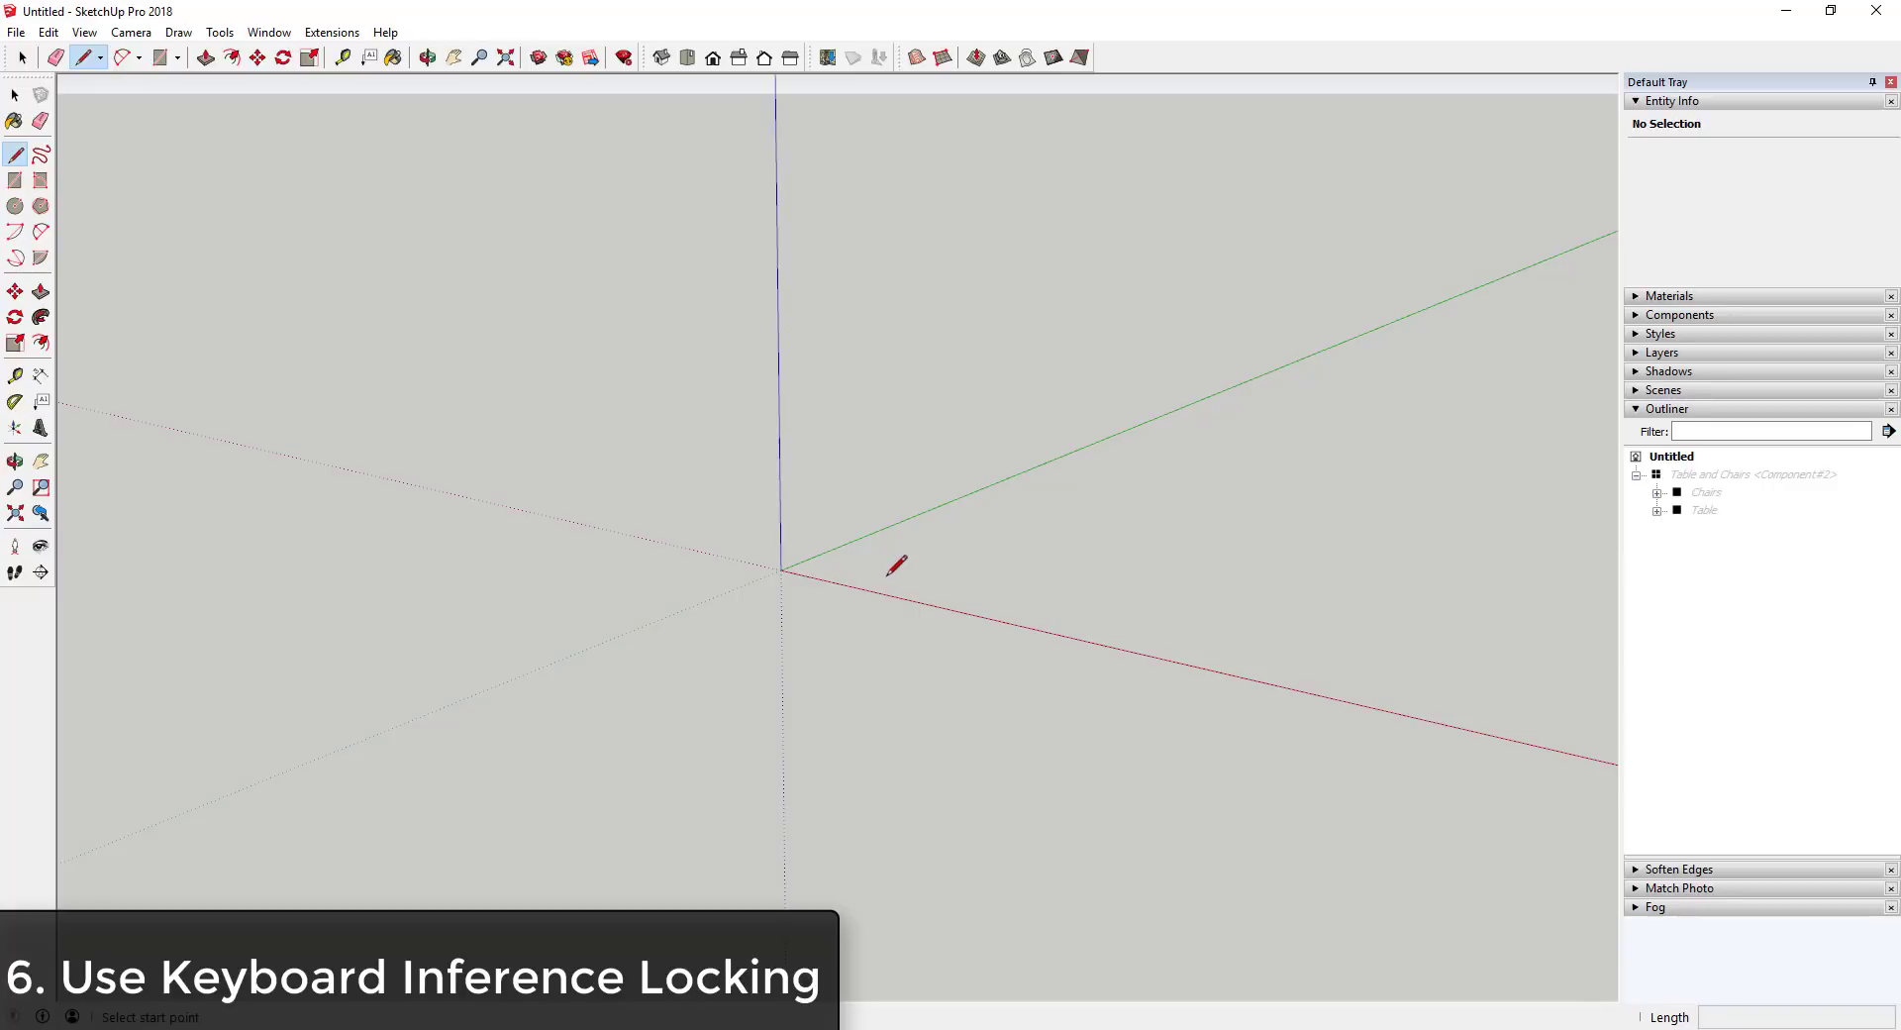
left_click(888, 575)
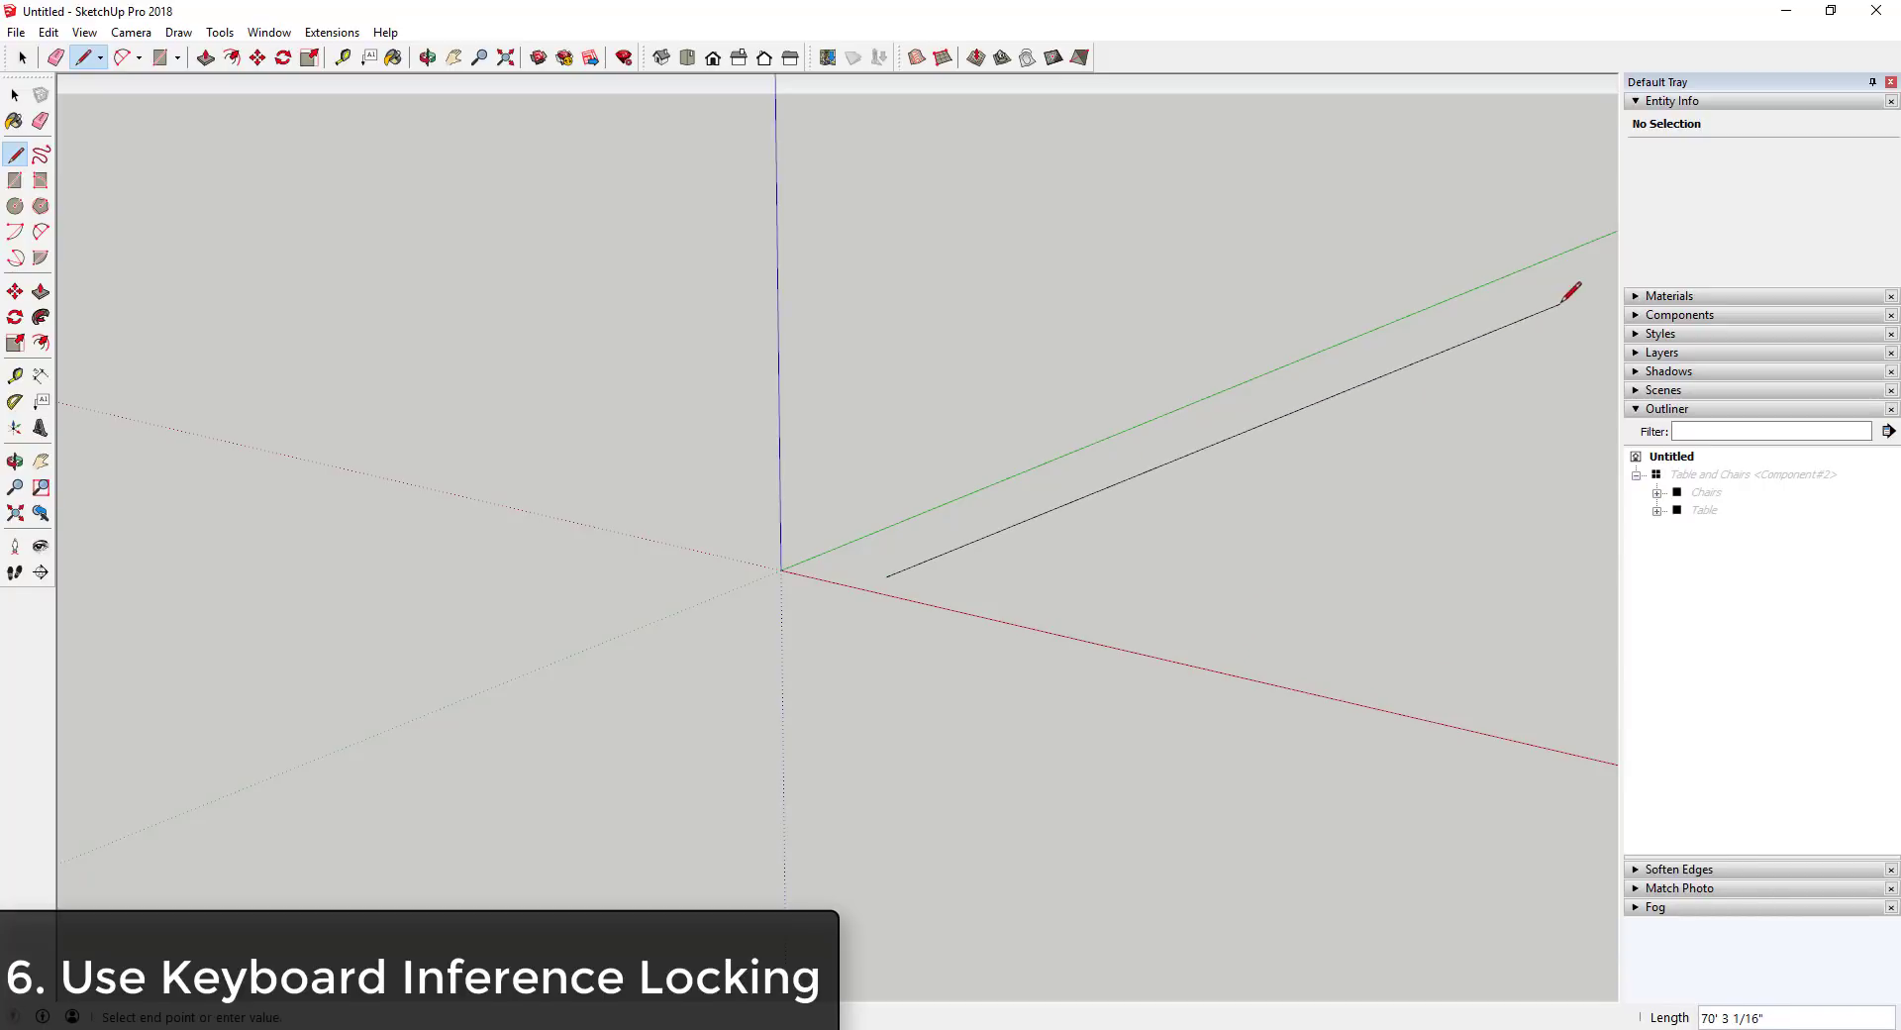
key("Left")
key("Left")
key("Left")
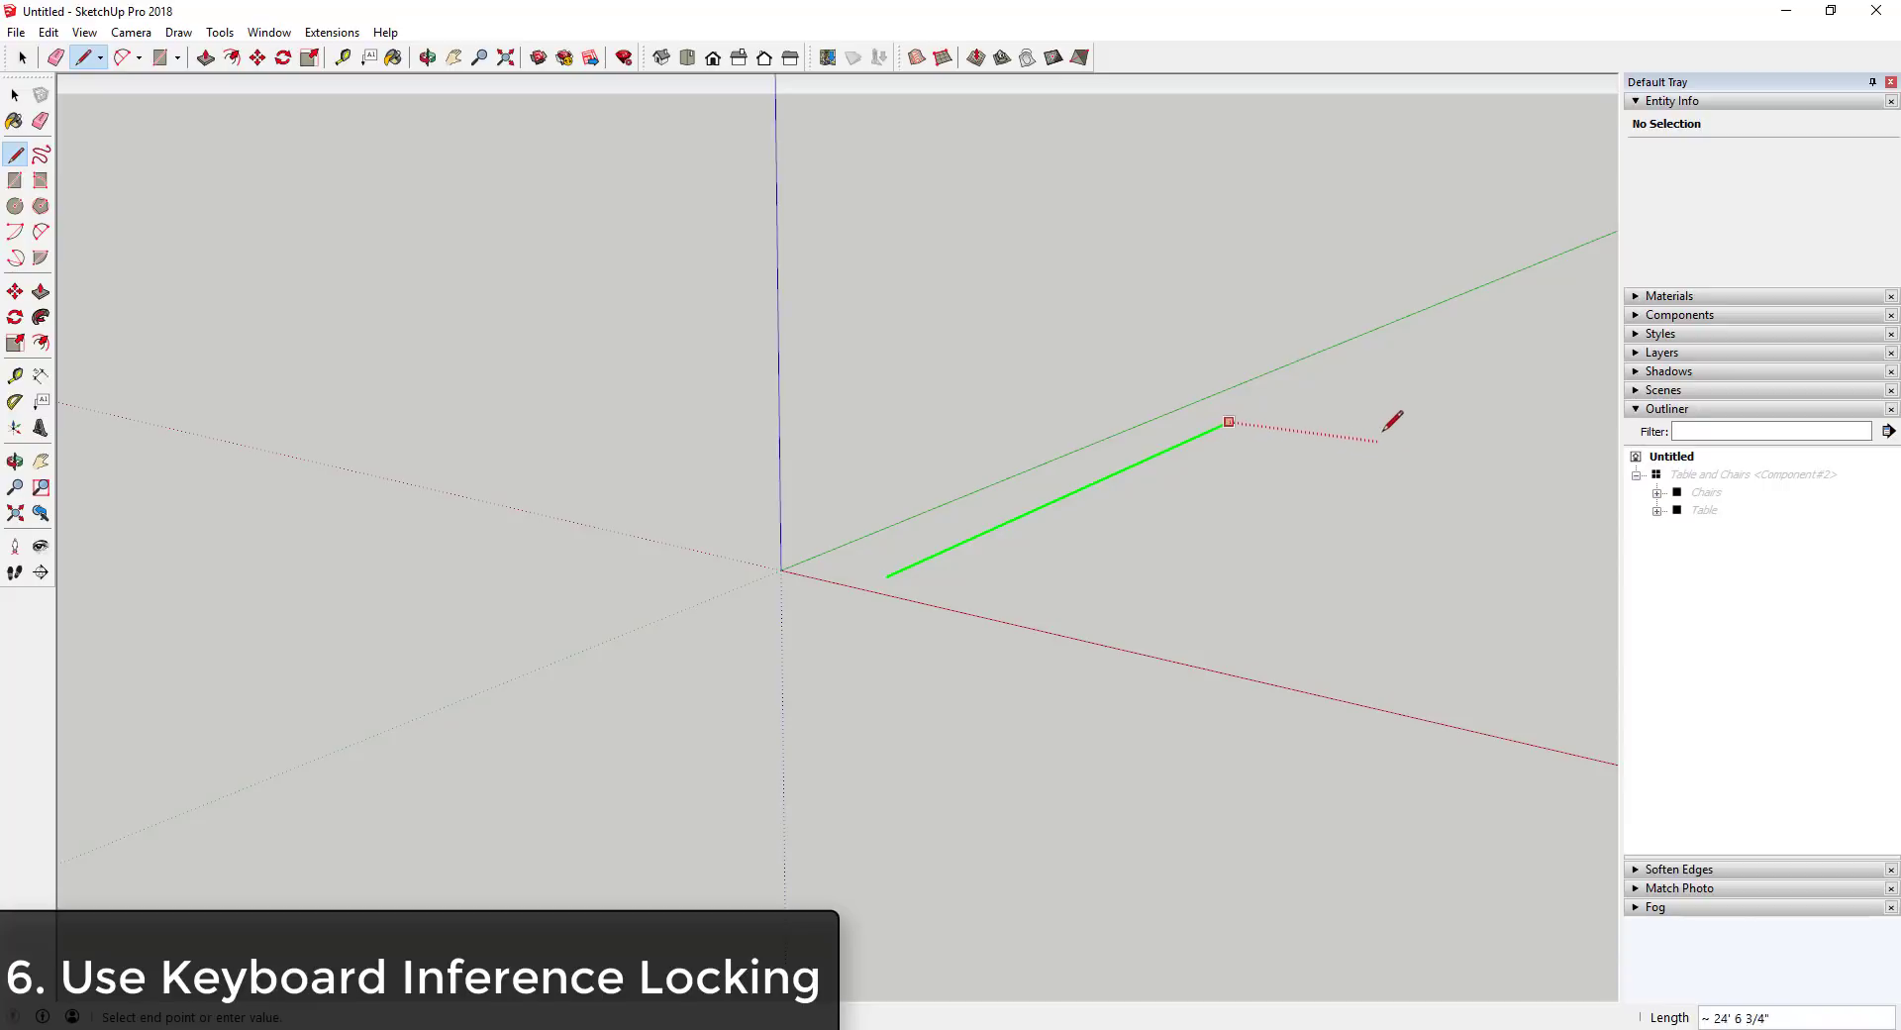
key("Right")
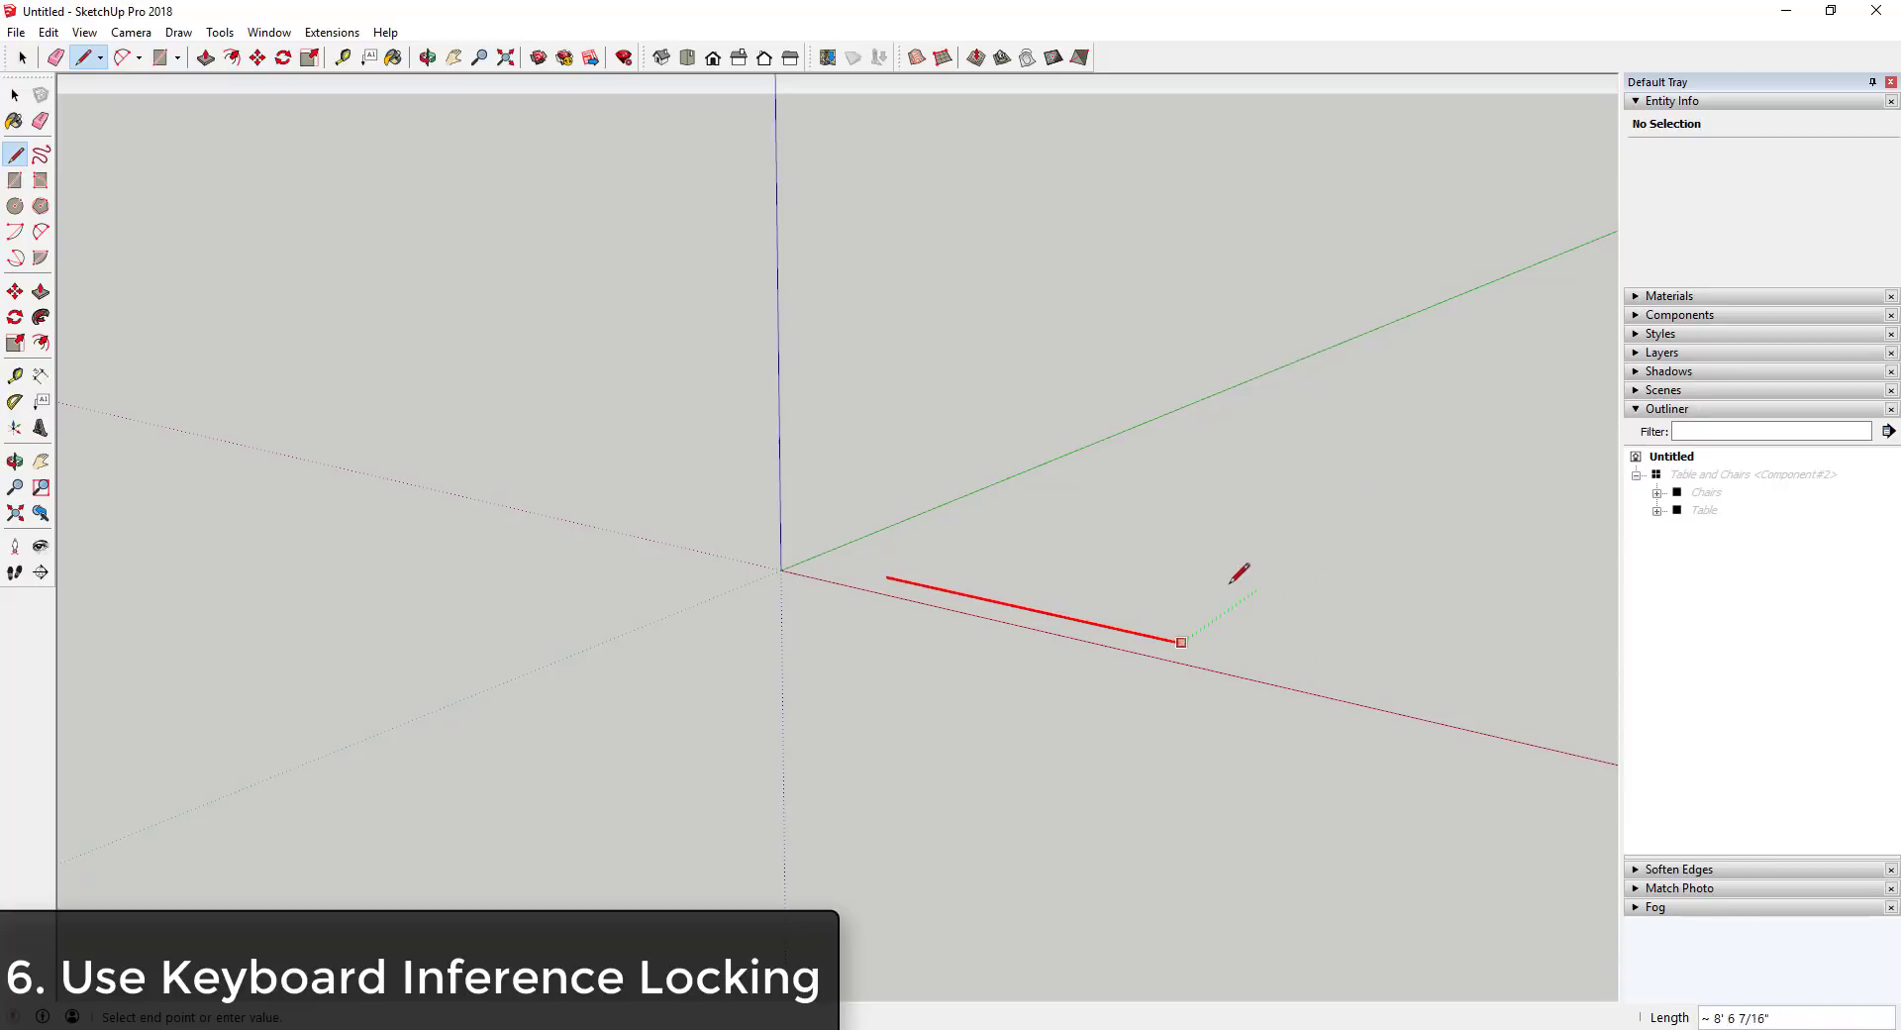
key("Up")
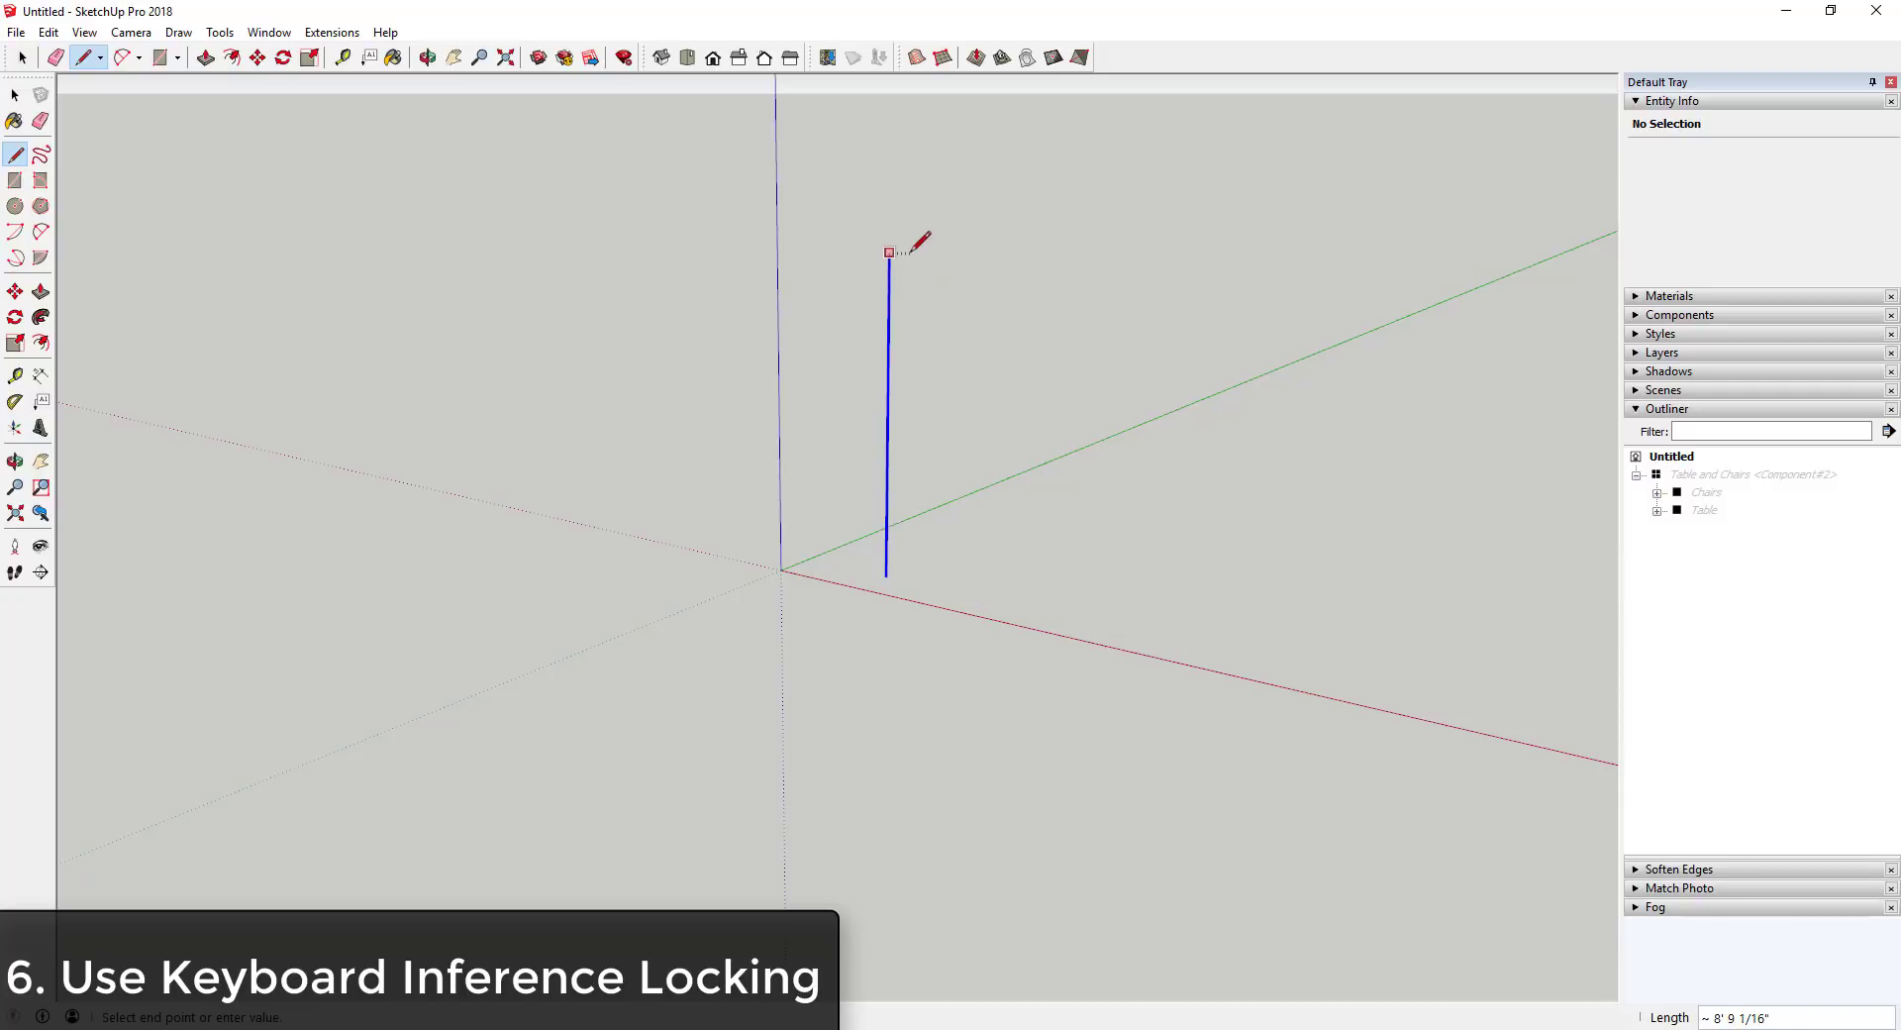
left_click(1133, 237)
Draw an upright rectangle beside the vertical line and, next to it, a 24-sided circle with its orientation locked to the red axis.
key("r")
left_click(1021, 600)
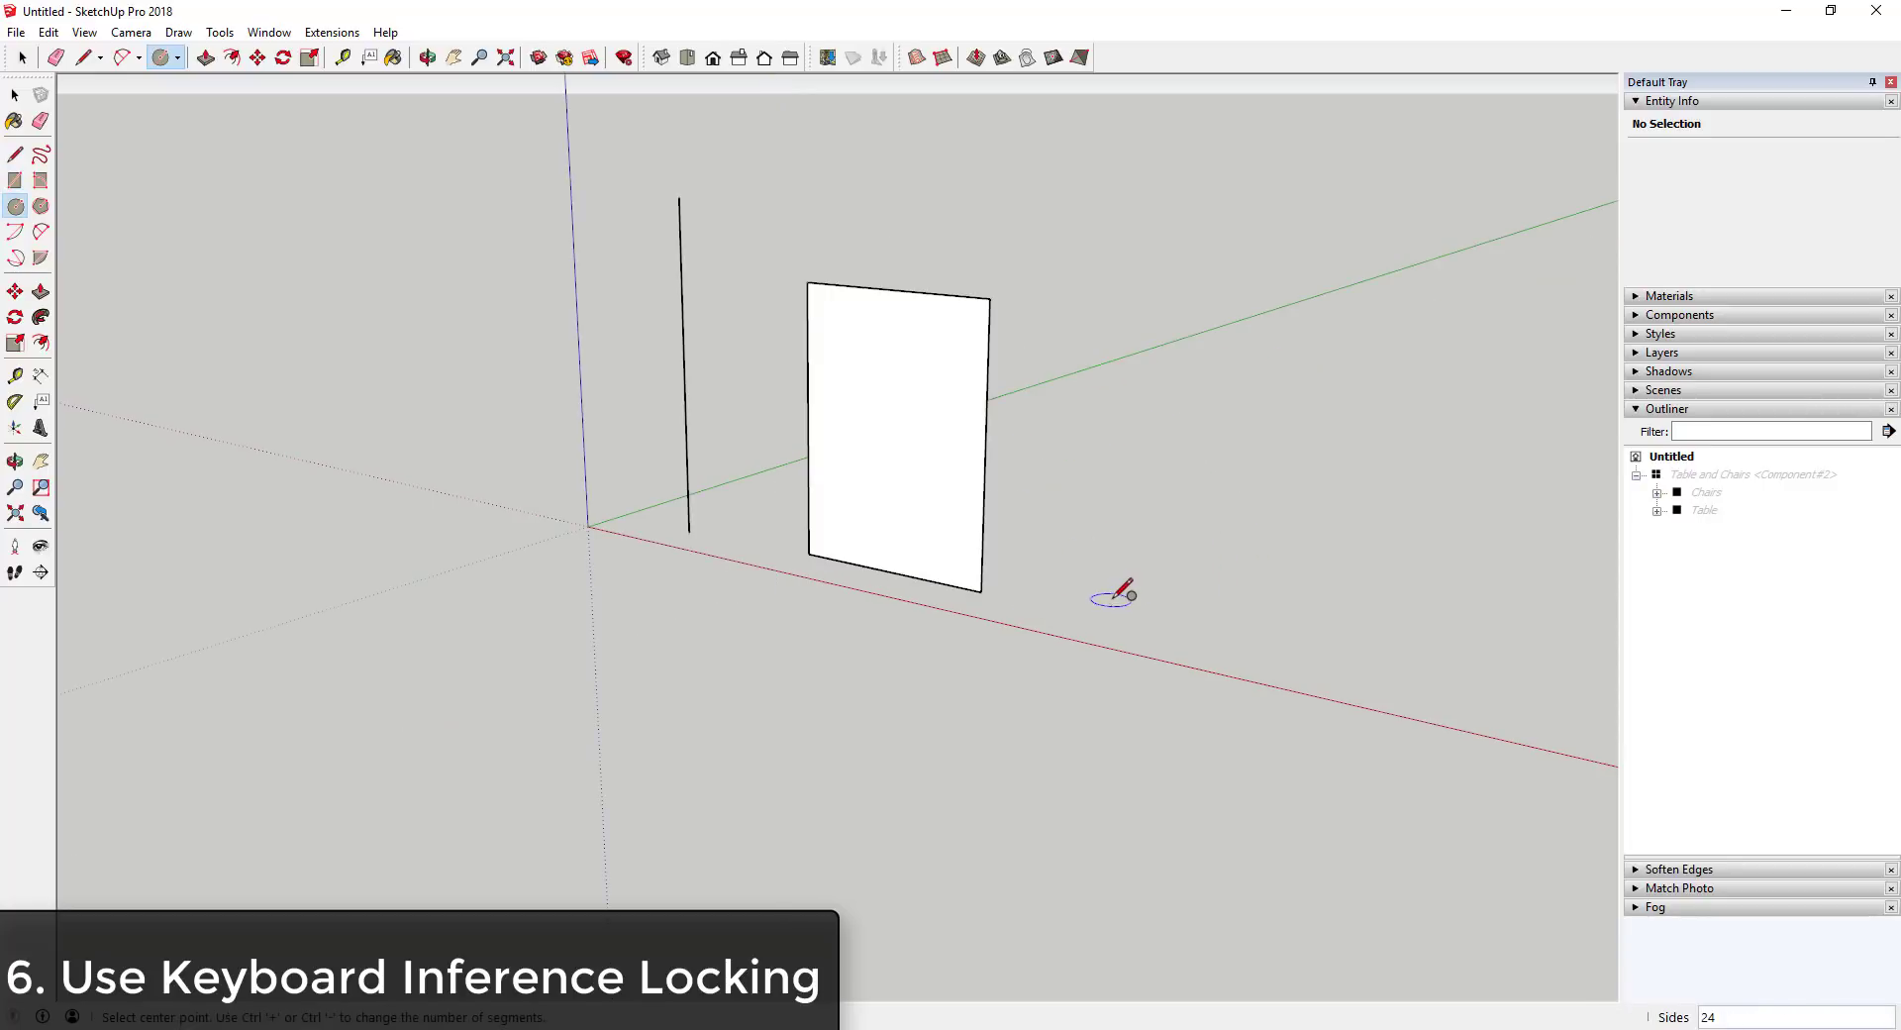
key("Right")
left_click(1156, 601)
left_click(1208, 550)
key("space")
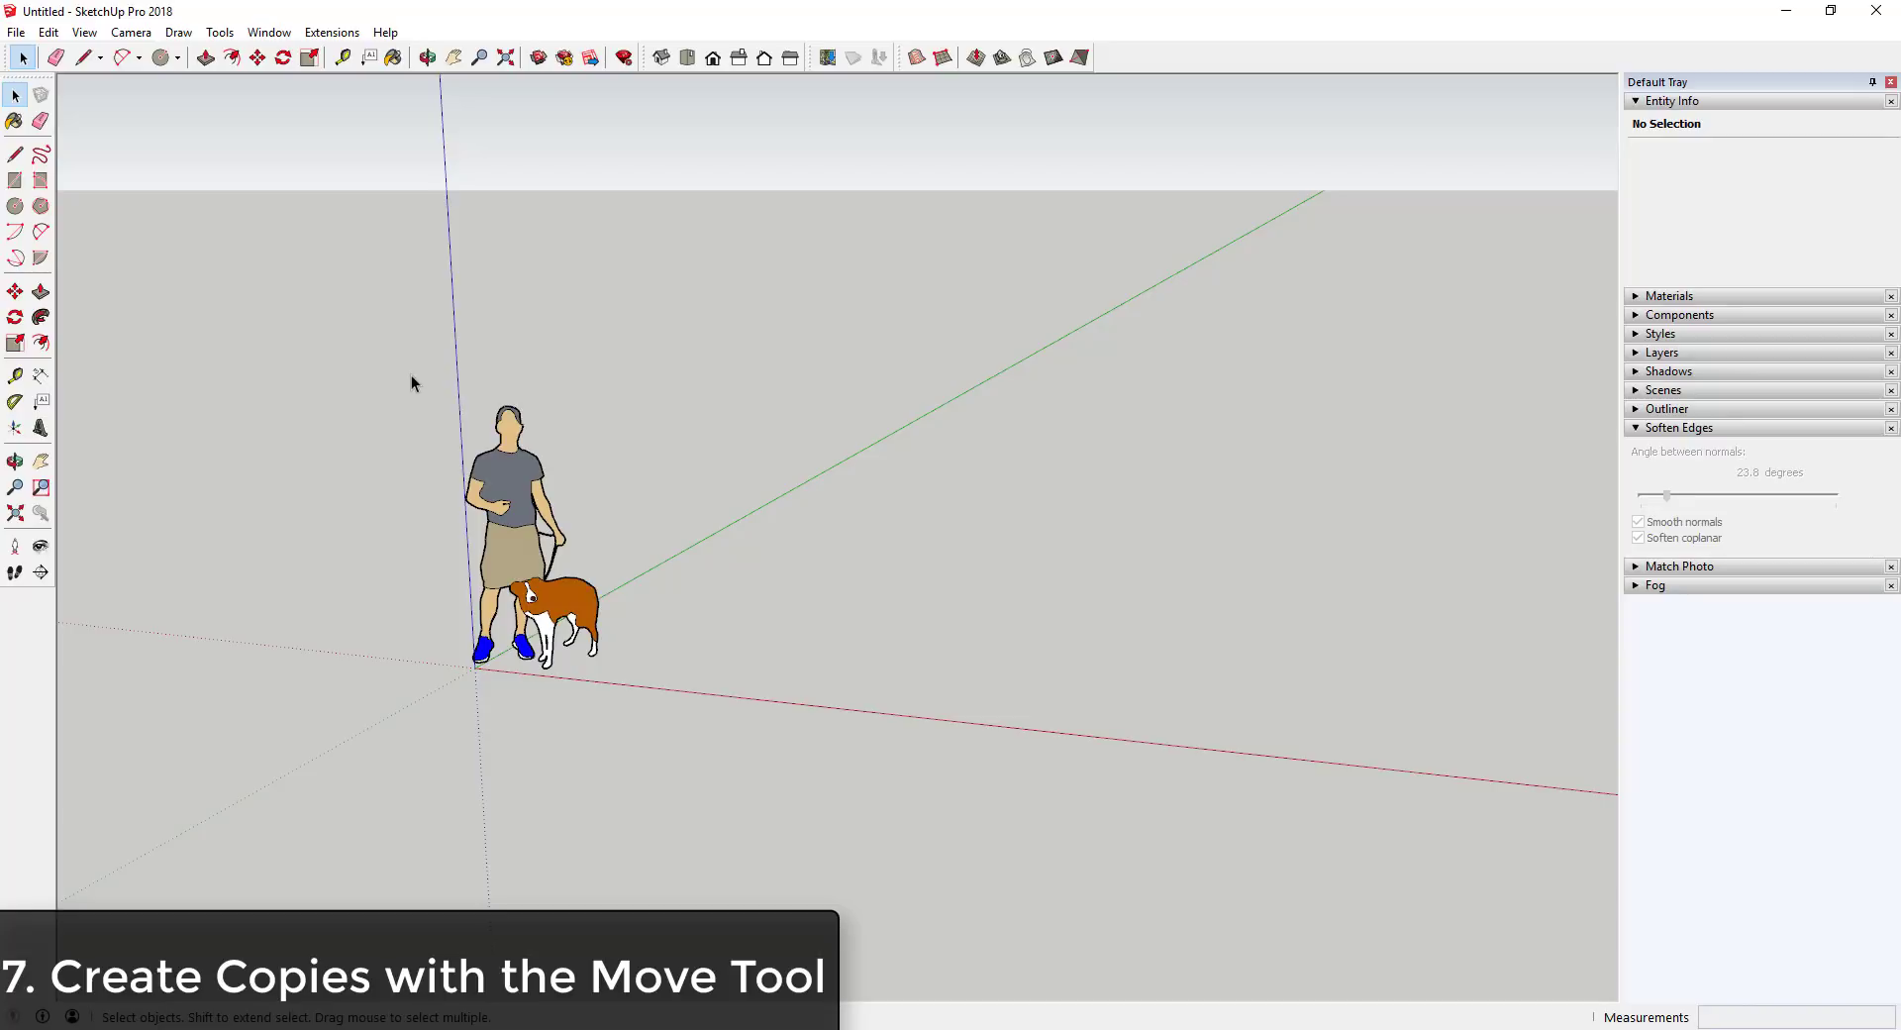
Copy the person-and-dog component 10' along the green axis with the Move tool and erase the copy.
left_click_drag(371, 295, 699, 739)
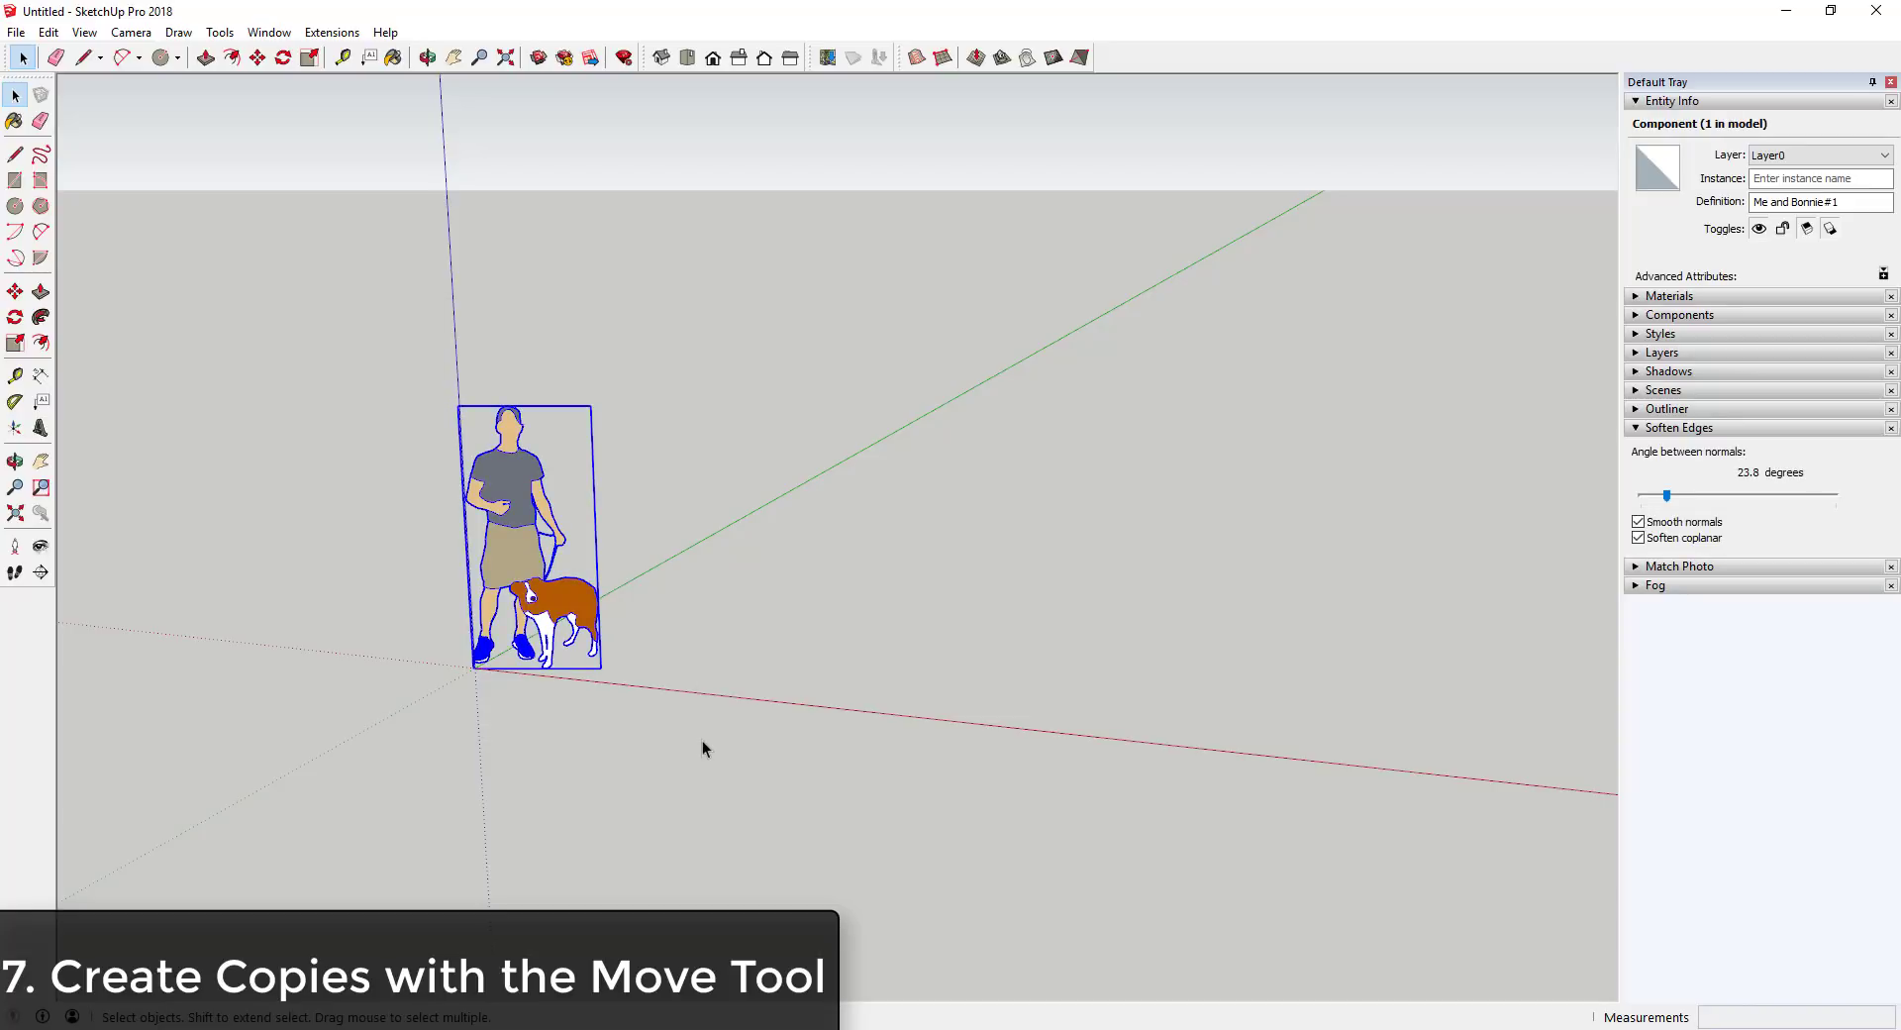
key("m")
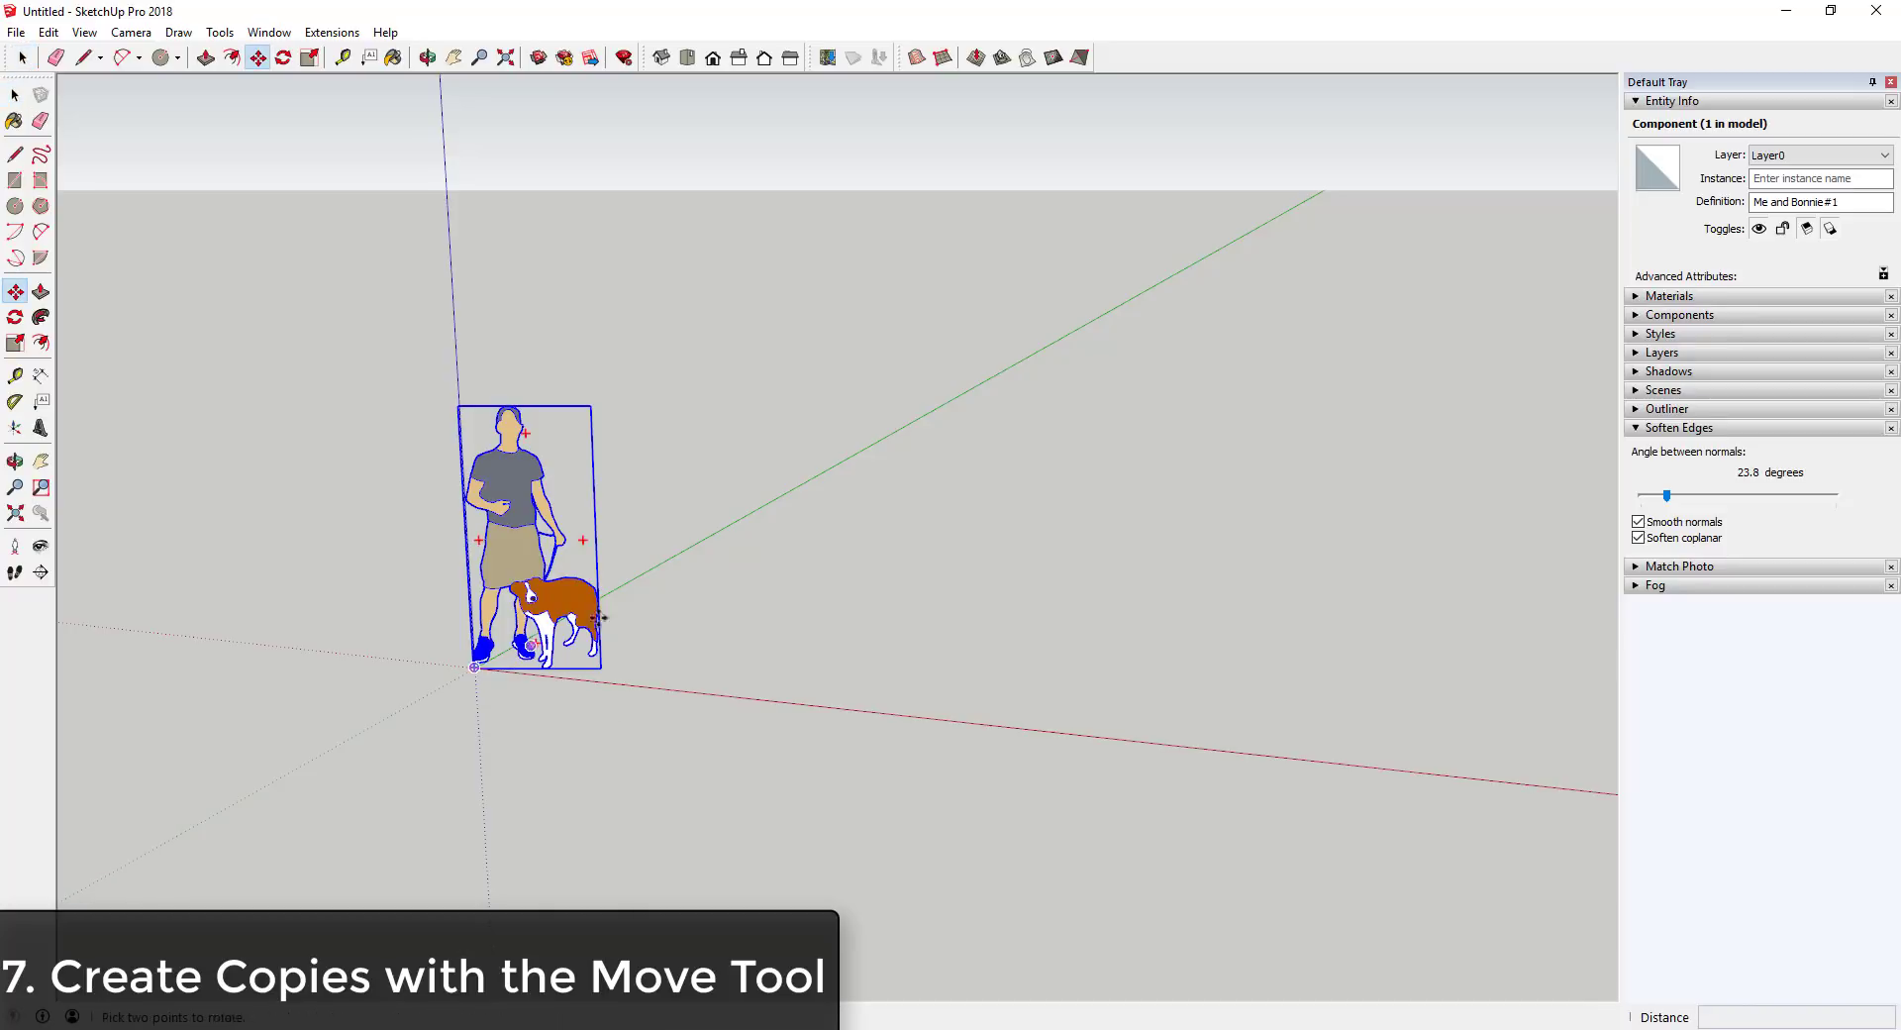
left_click(476, 665)
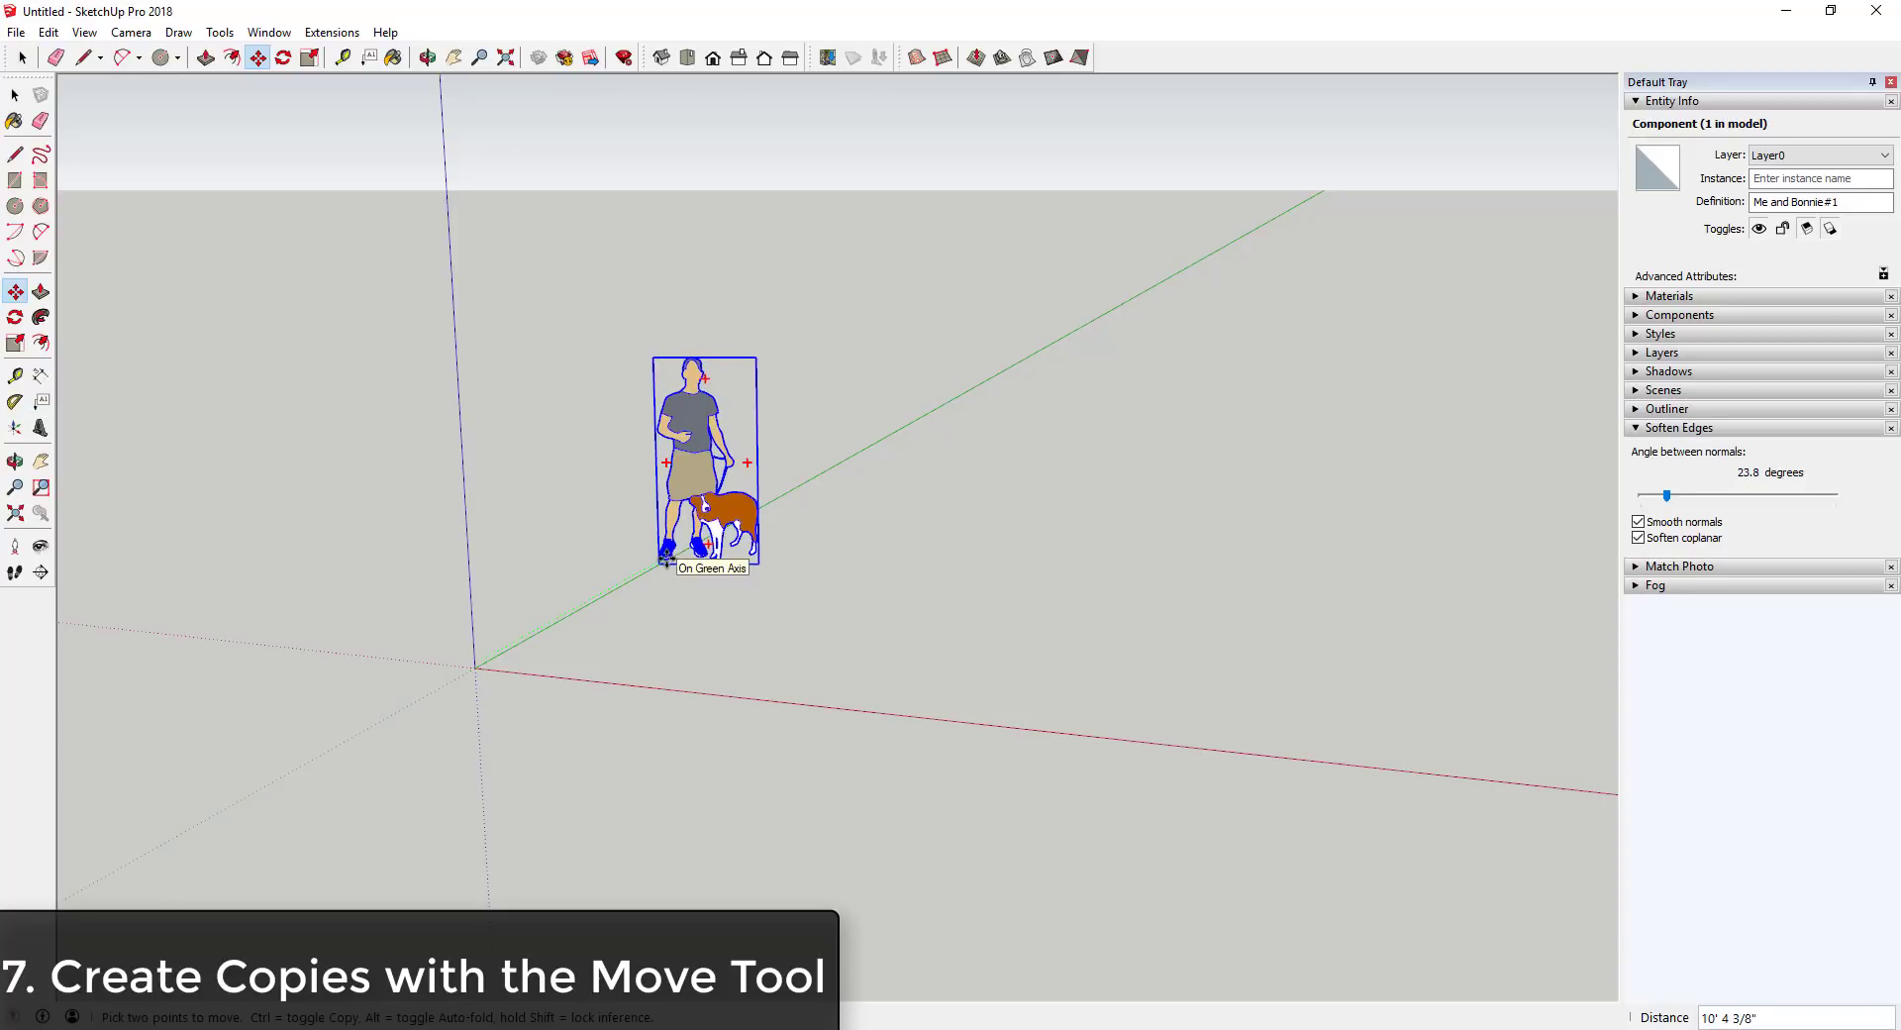
key("ctrl")
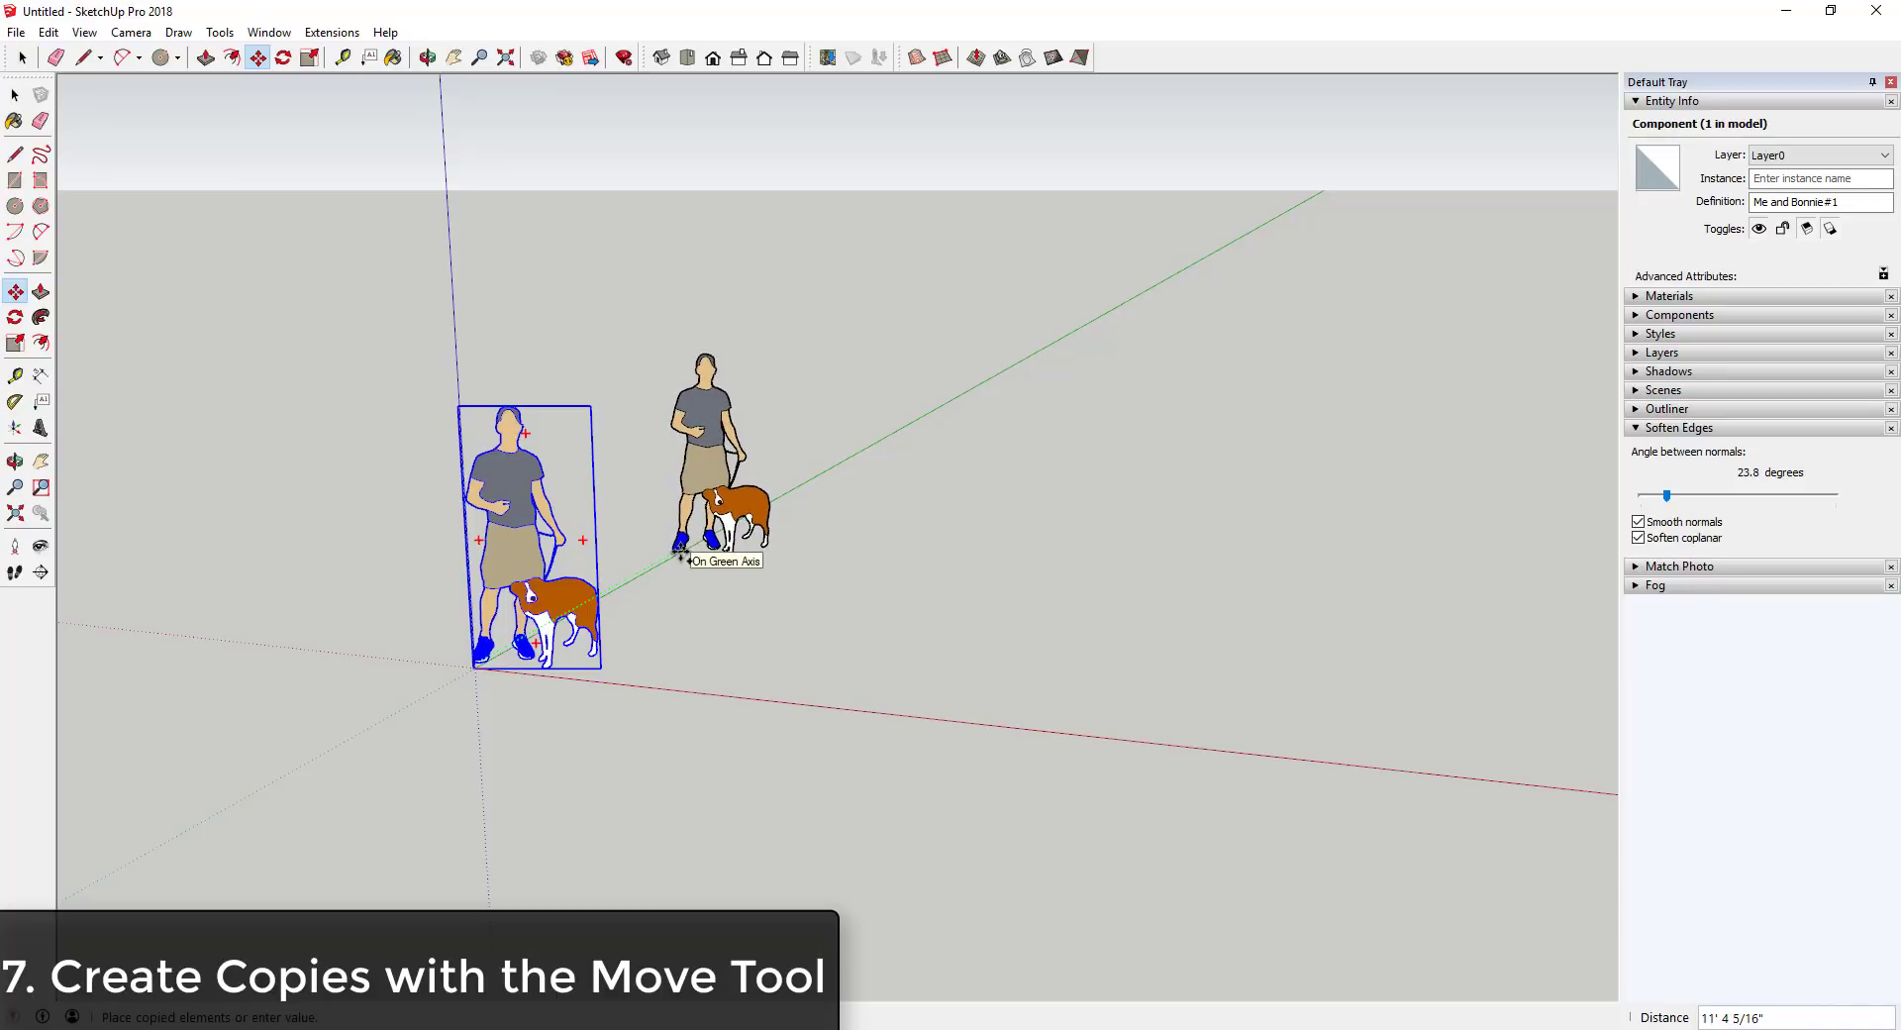
type("0'")
key("Return")
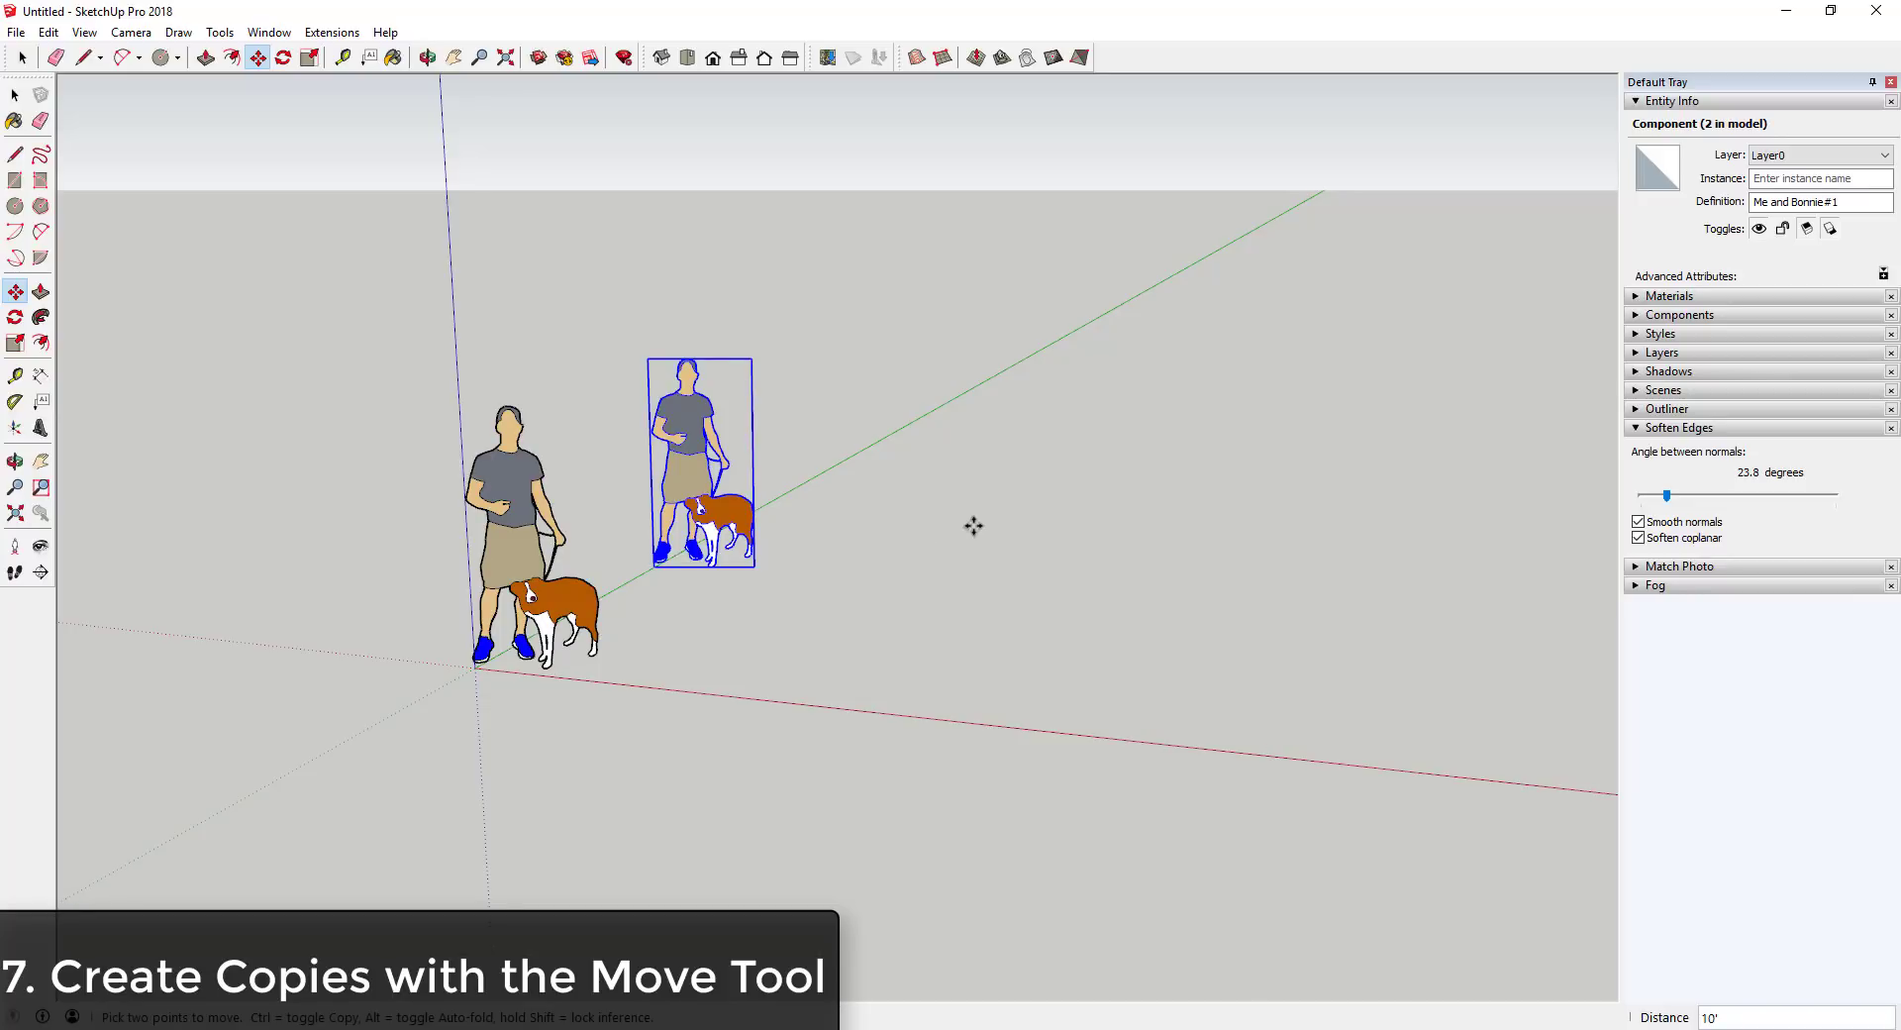
key("e")
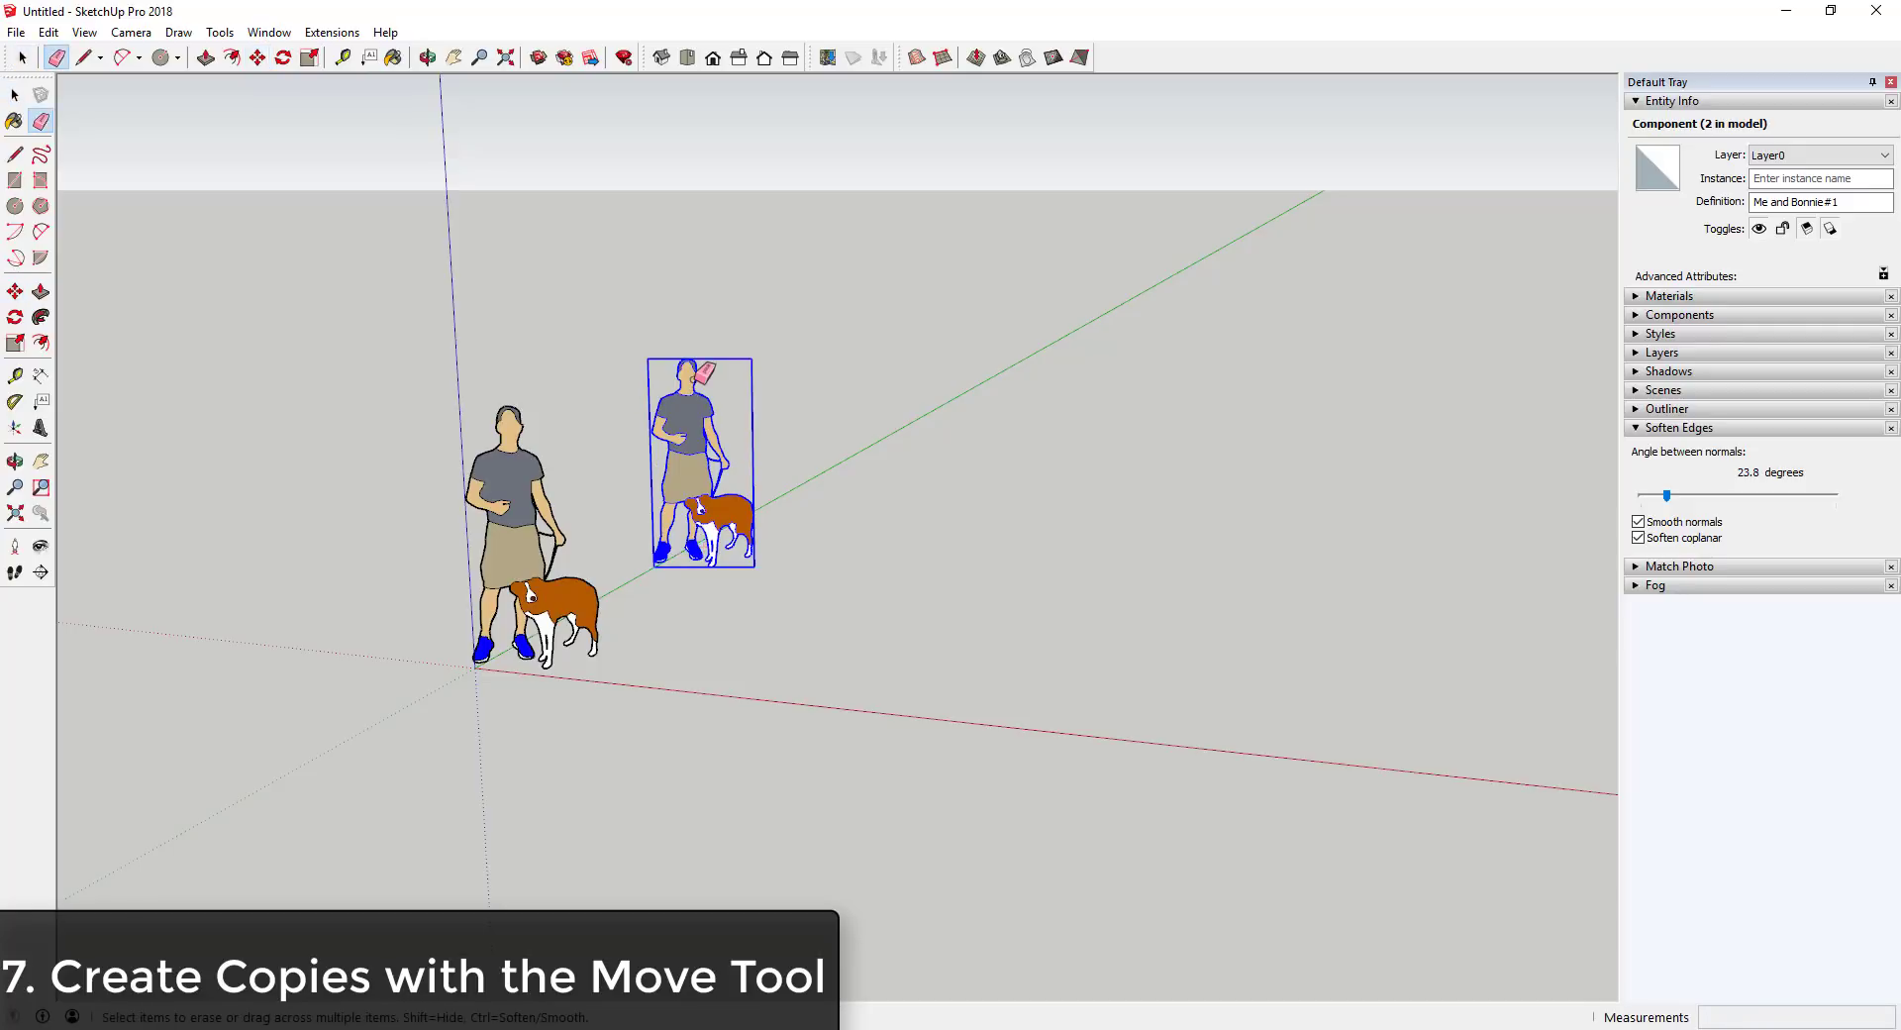
left_click(703, 376)
Copy the original person-and-dog figure 10' along the green axis, multiply the copy with x5, and undo the array.
key("space")
left_click_drag(401, 330, 758, 756)
key("m")
left_click(480, 662)
key("ctrl")
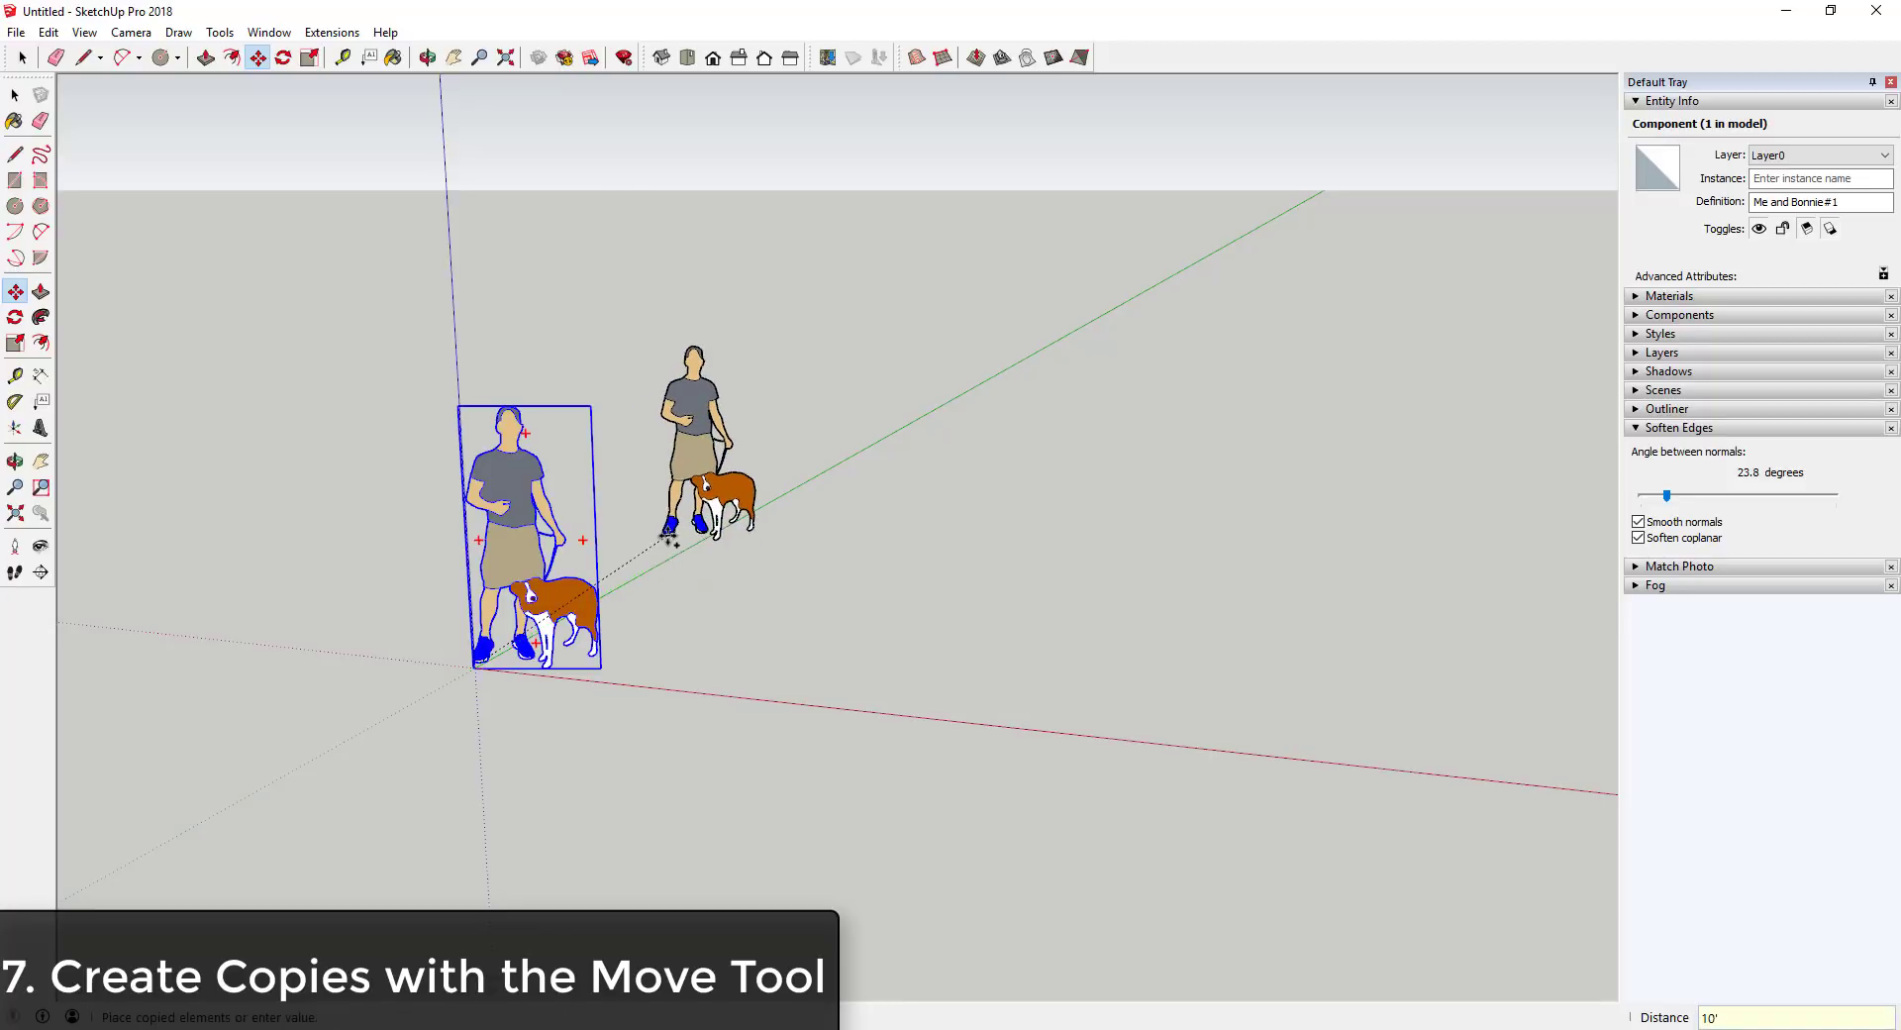
key("Return")
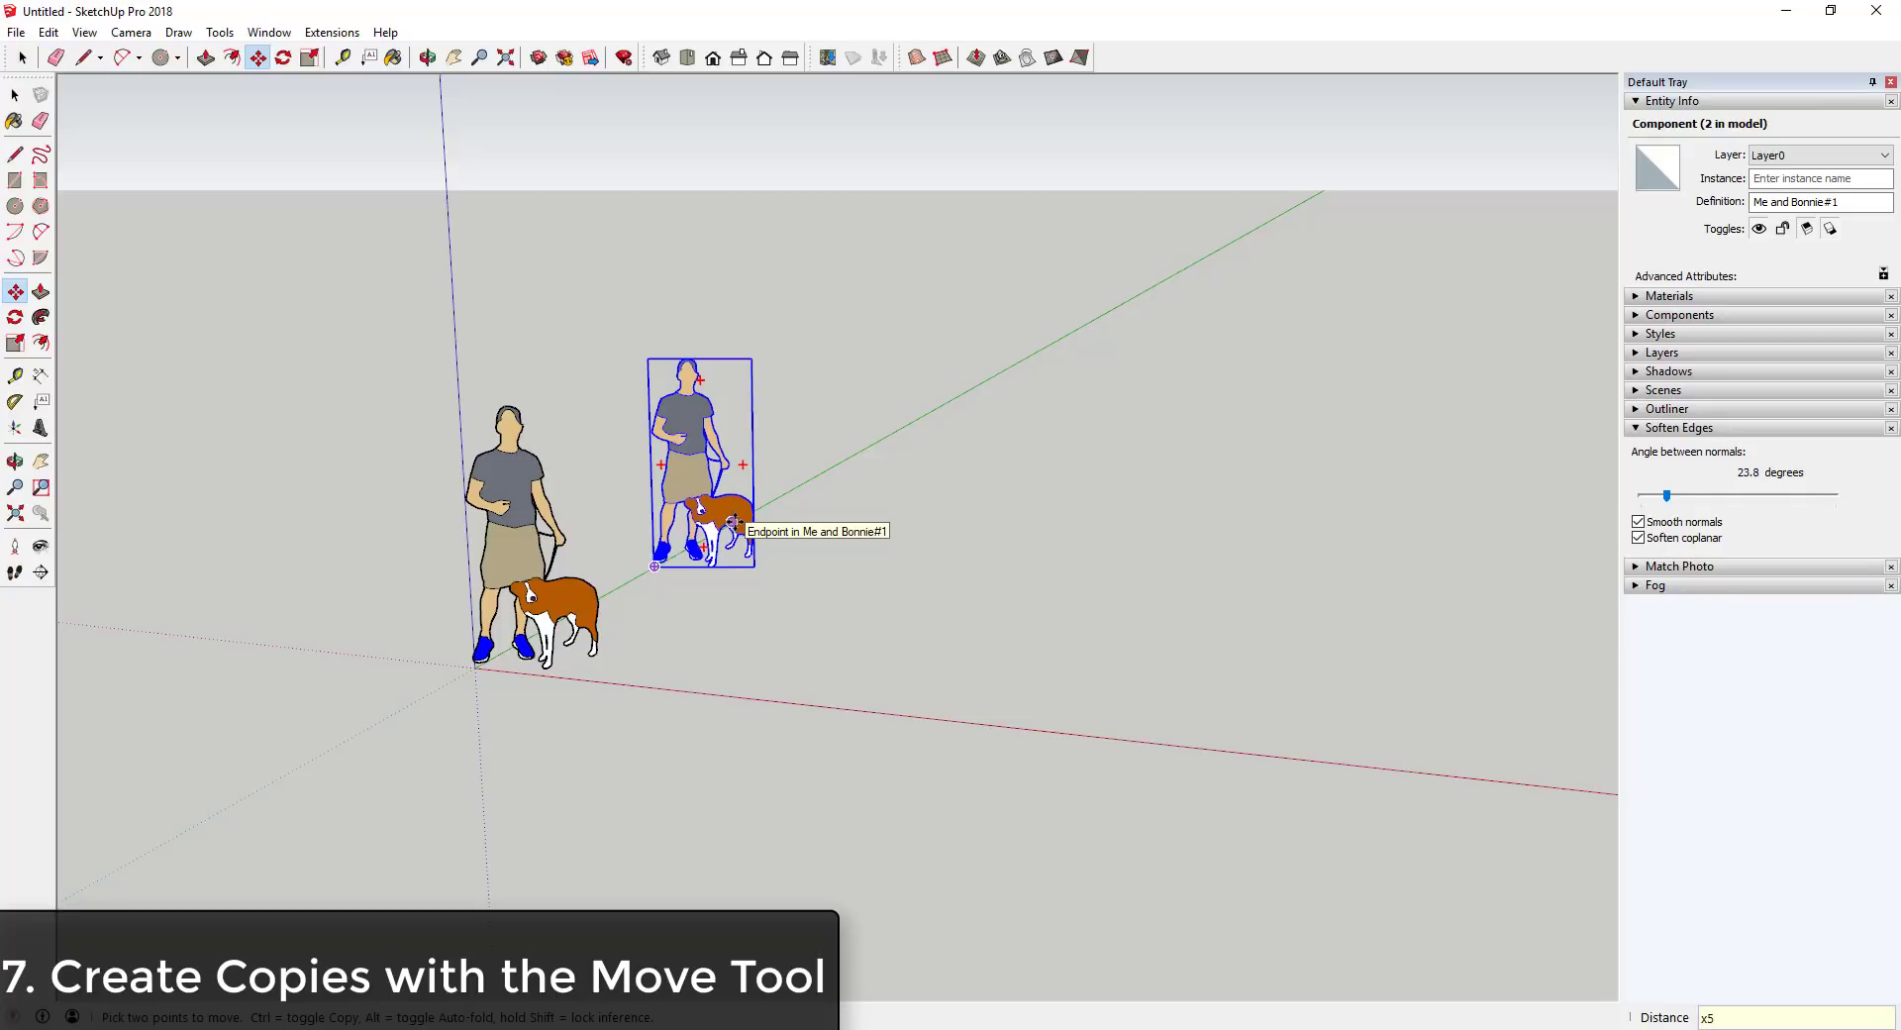
key("Return")
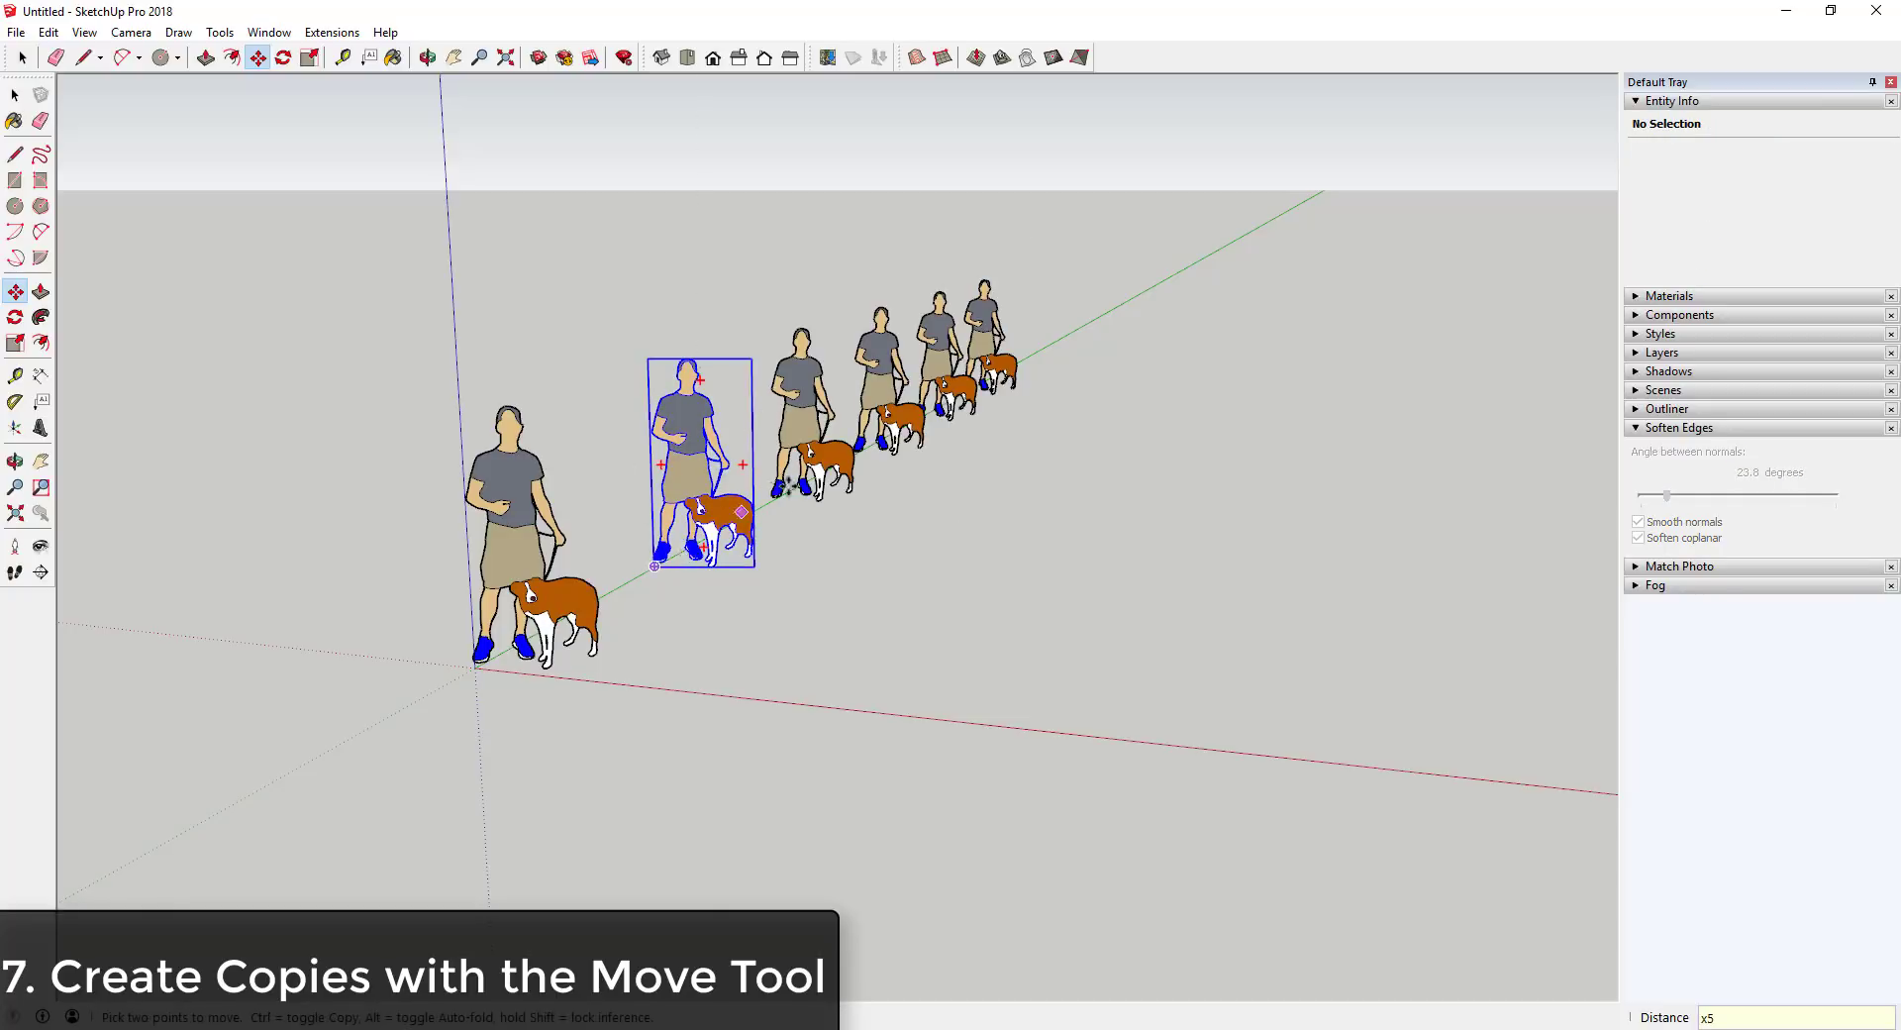
key("space")
key("ctrl+z")
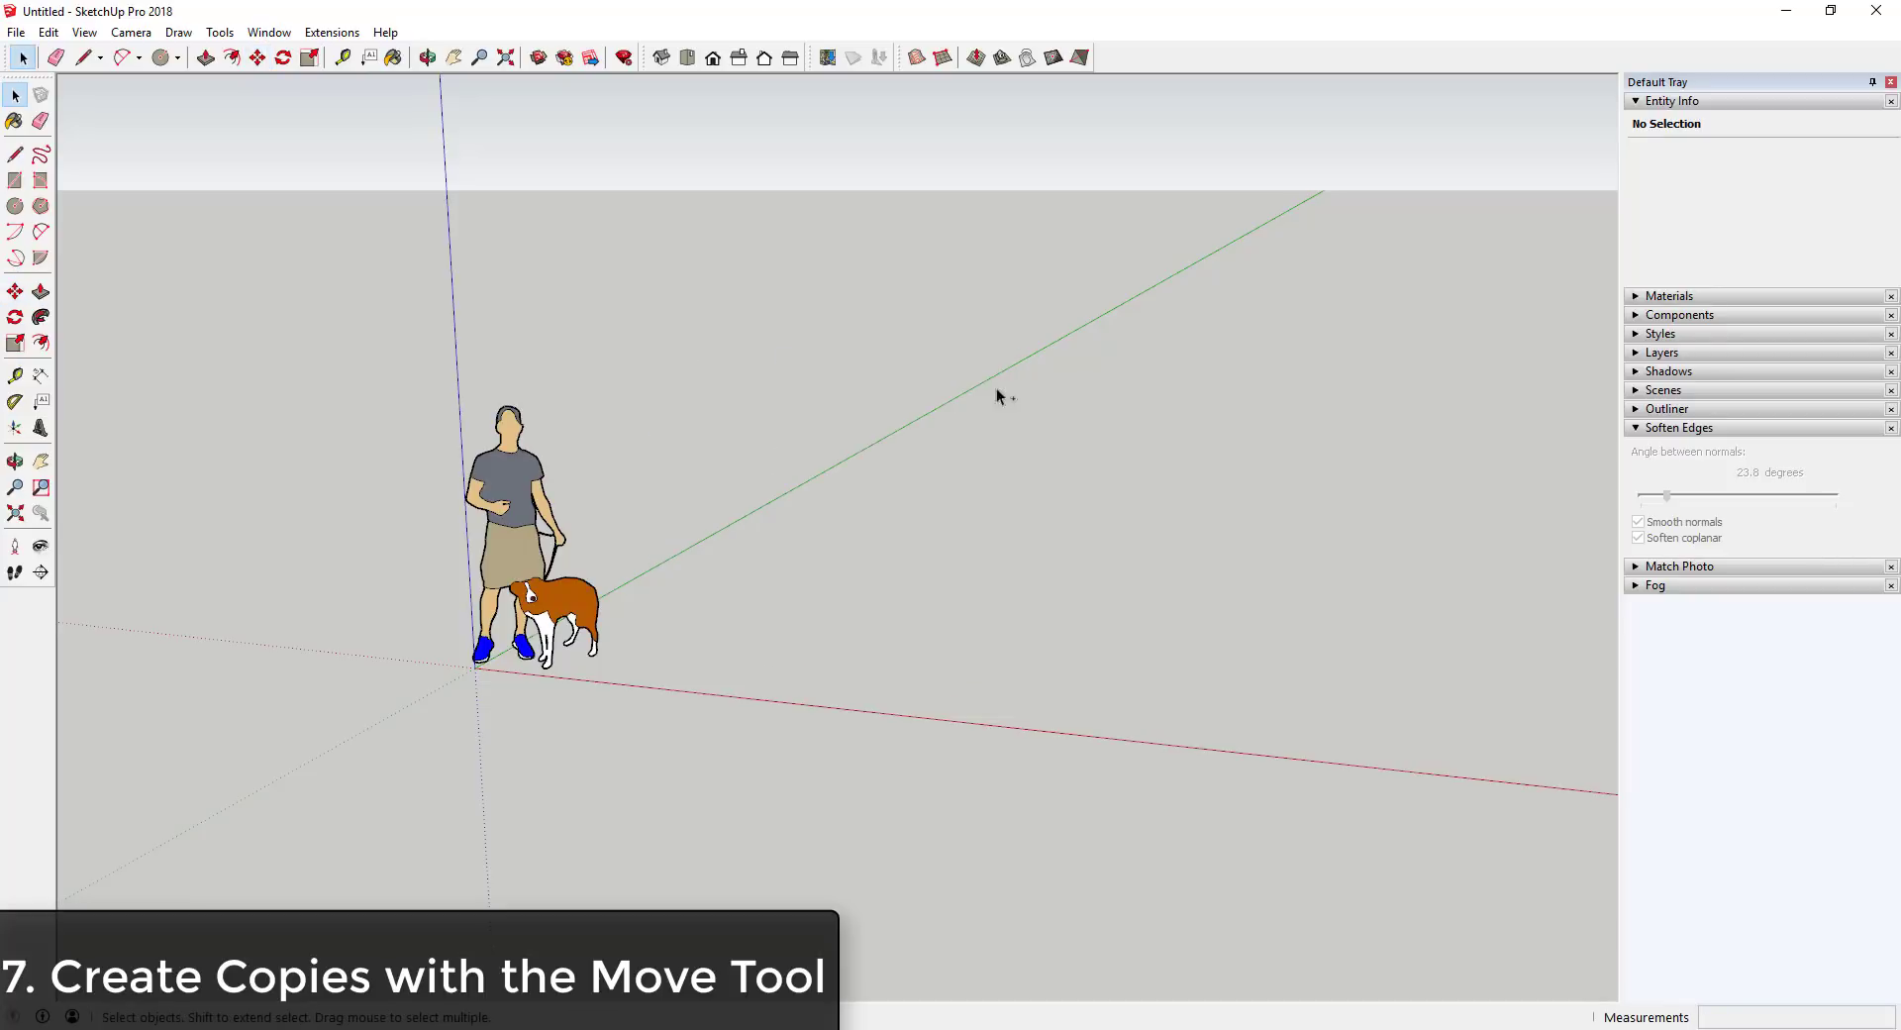
Create an array of five person-and-dog copies spaced 10' apart along the green axis using x5.
key("m")
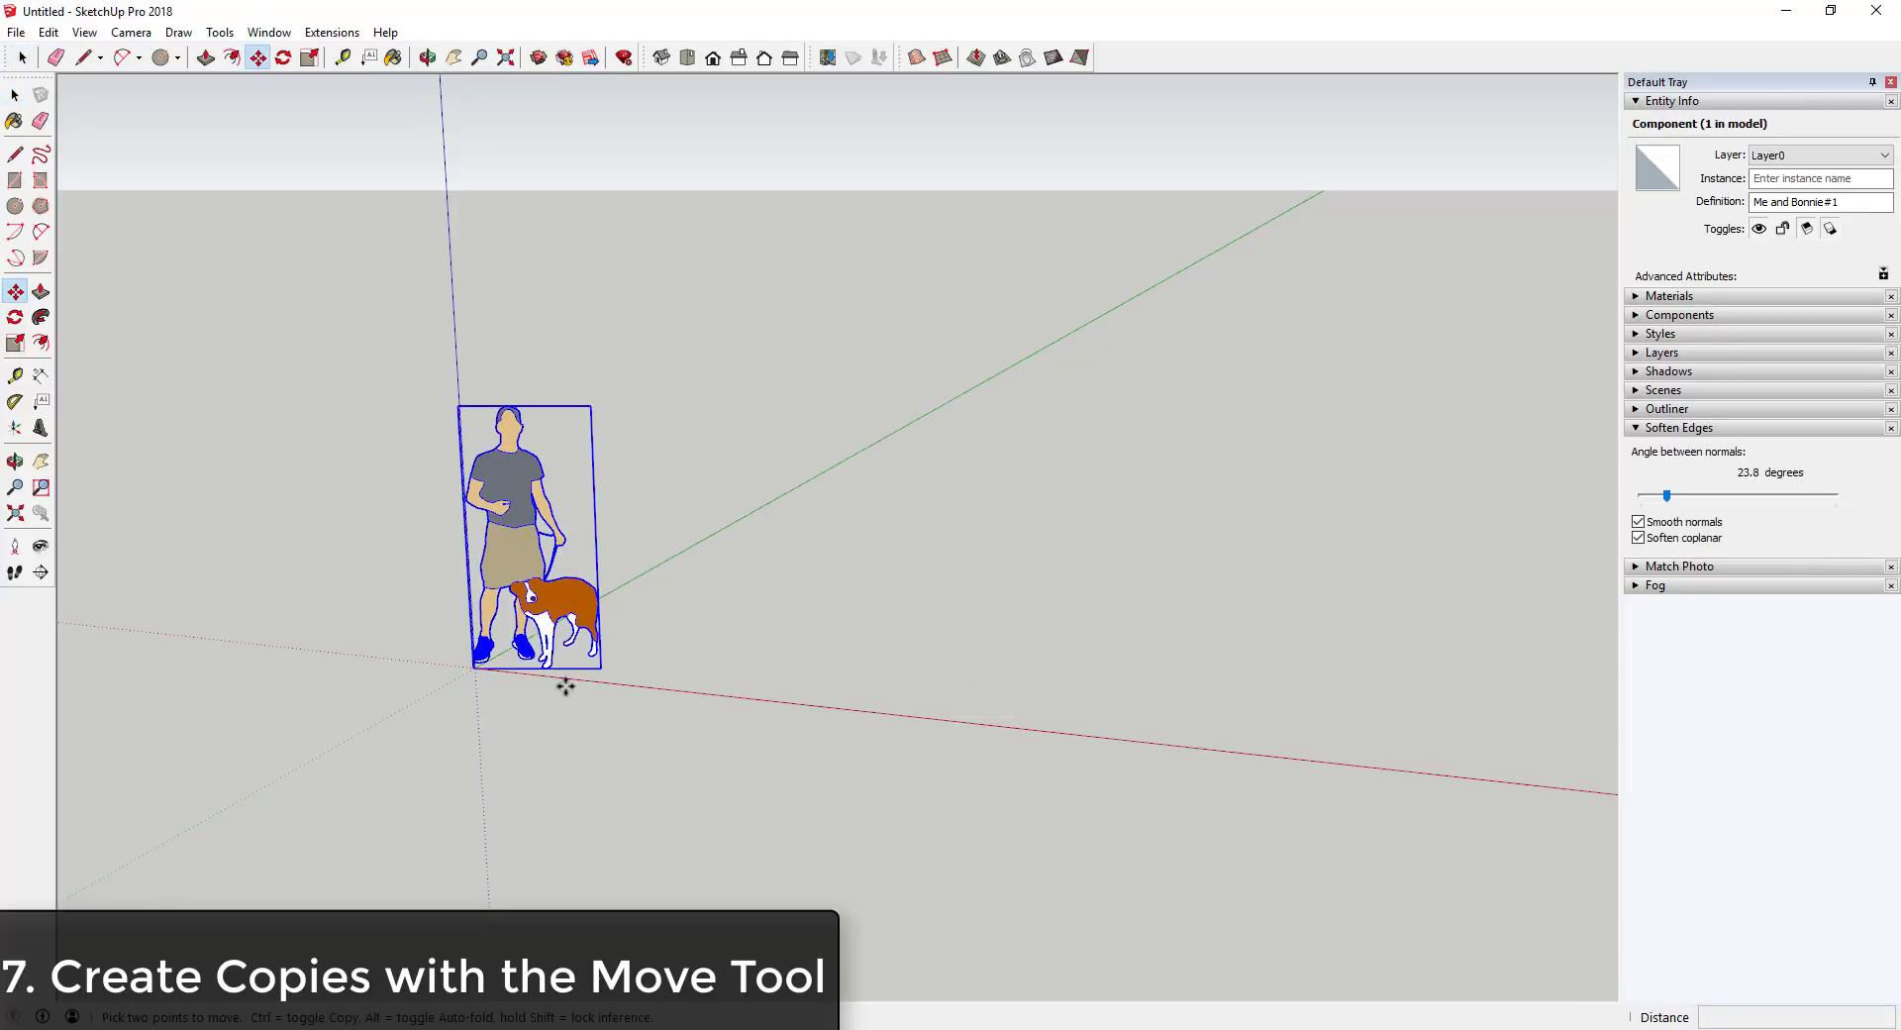
left_click(475, 667)
key("ctrl")
type("10'")
key("Return")
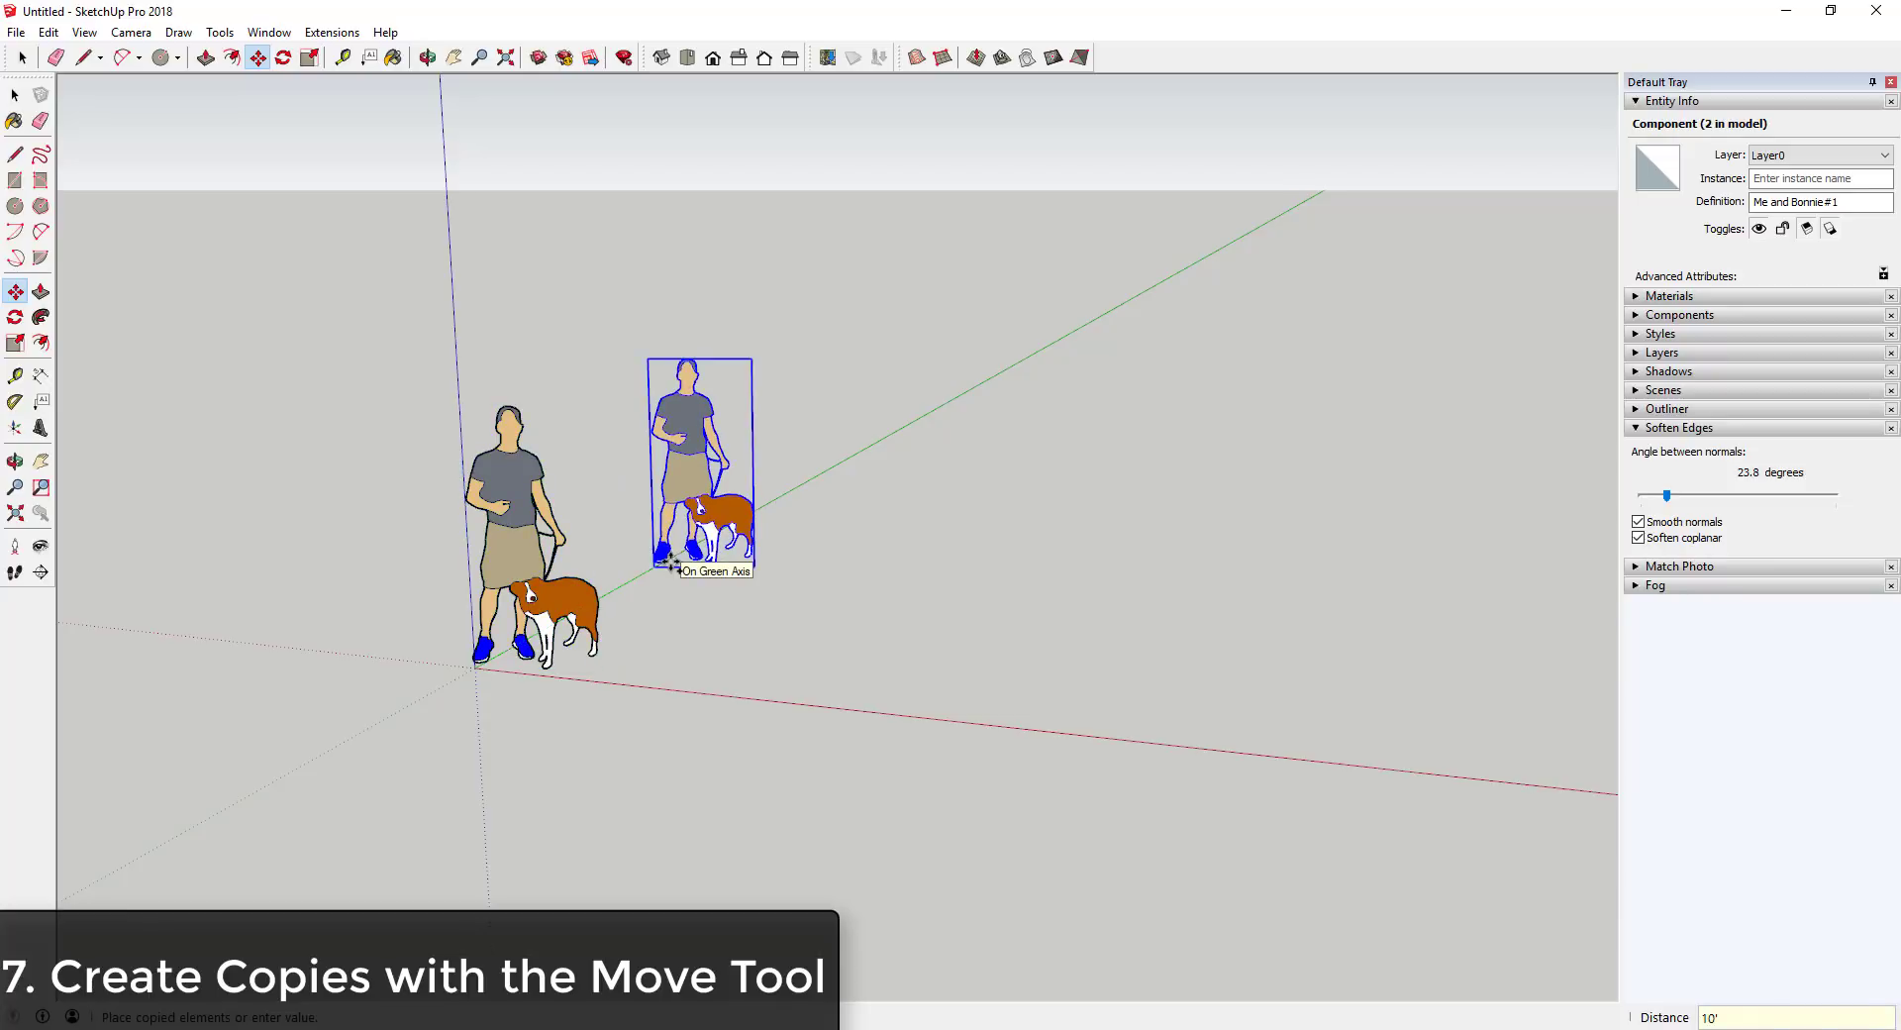
type("x5")
key("Return")
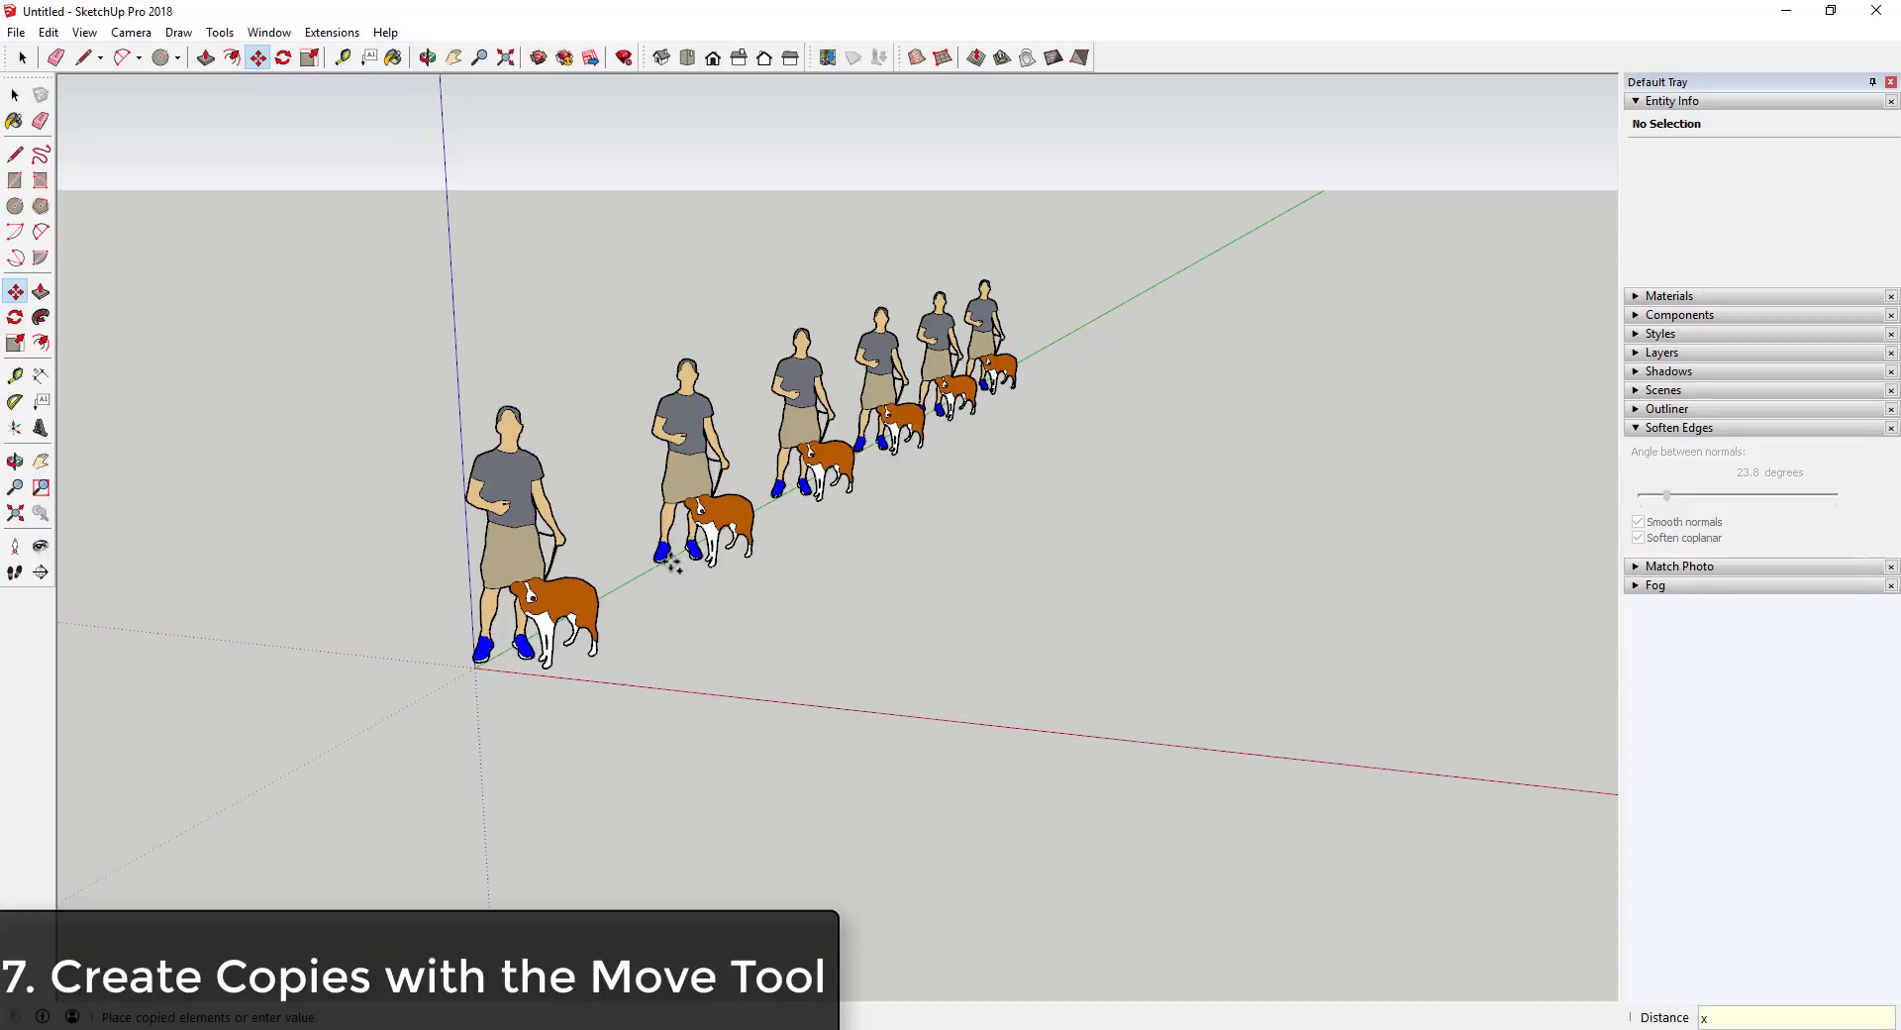
Change the multiplier of the copy array to x10, back to x5, and finally to x4.
key("Return")
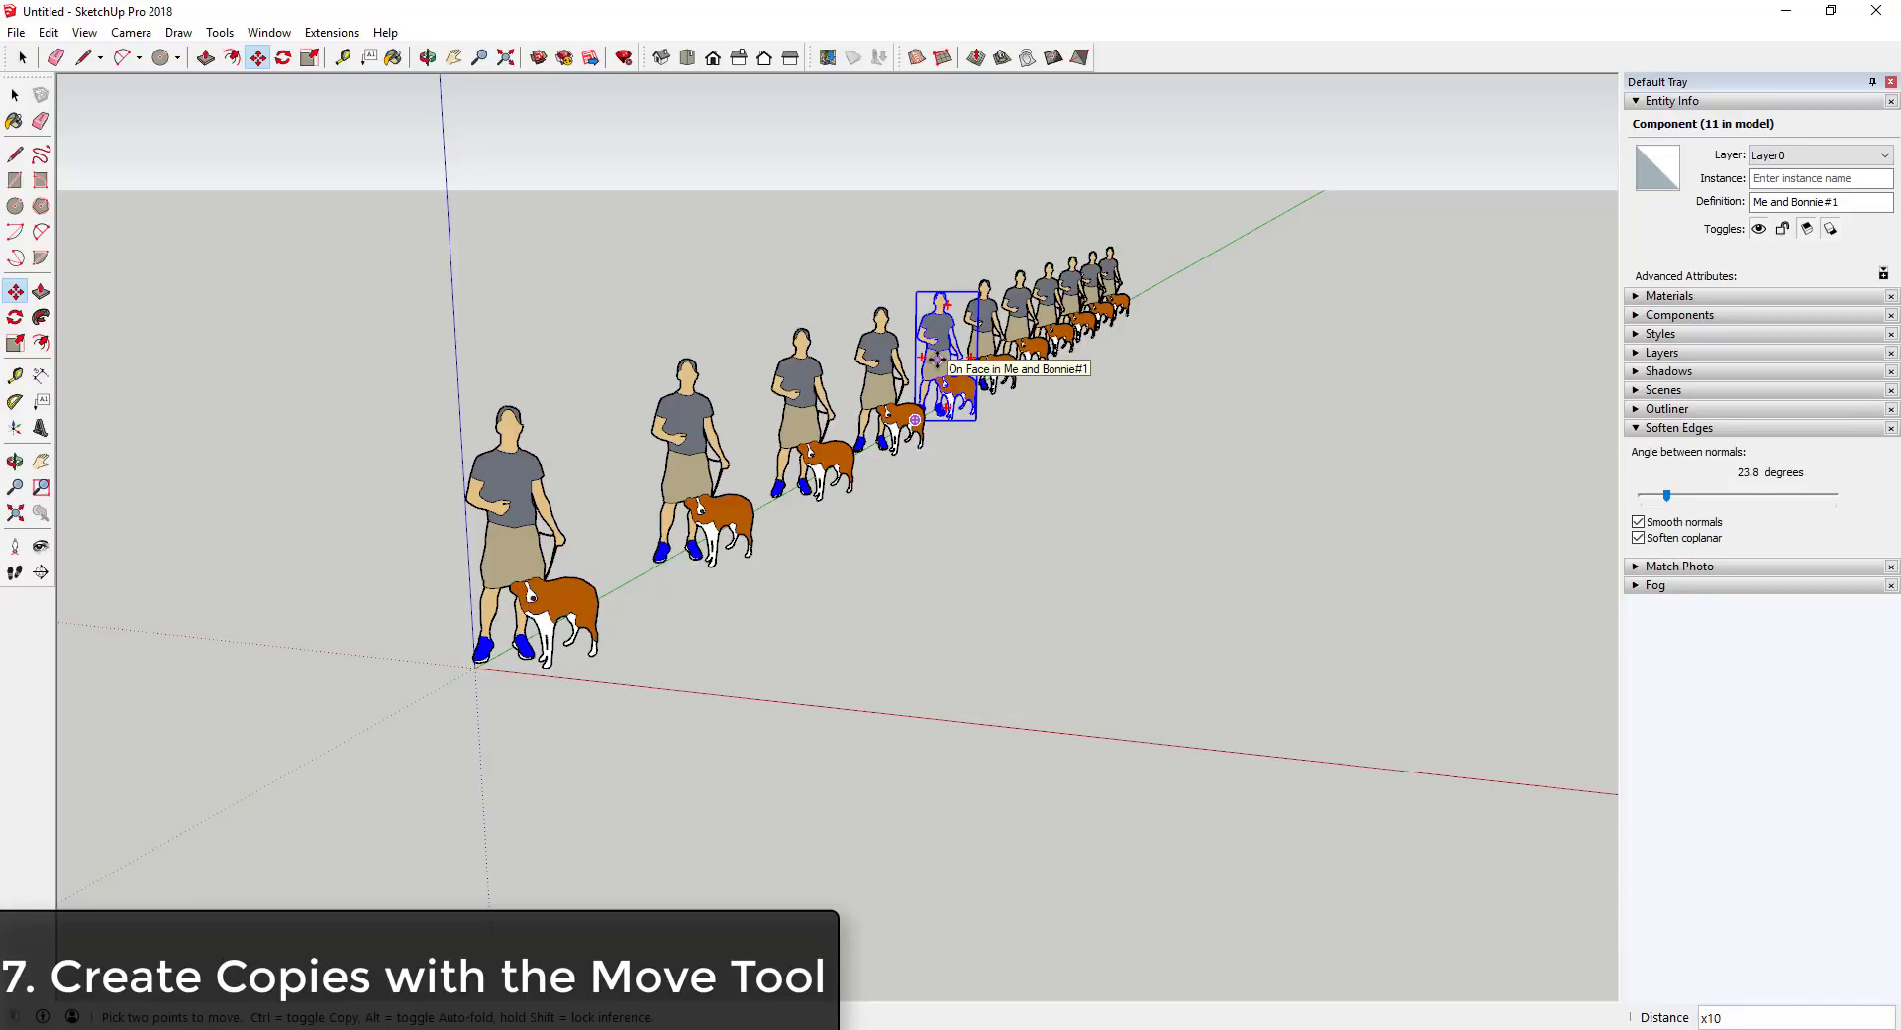
type("x5")
key("Return")
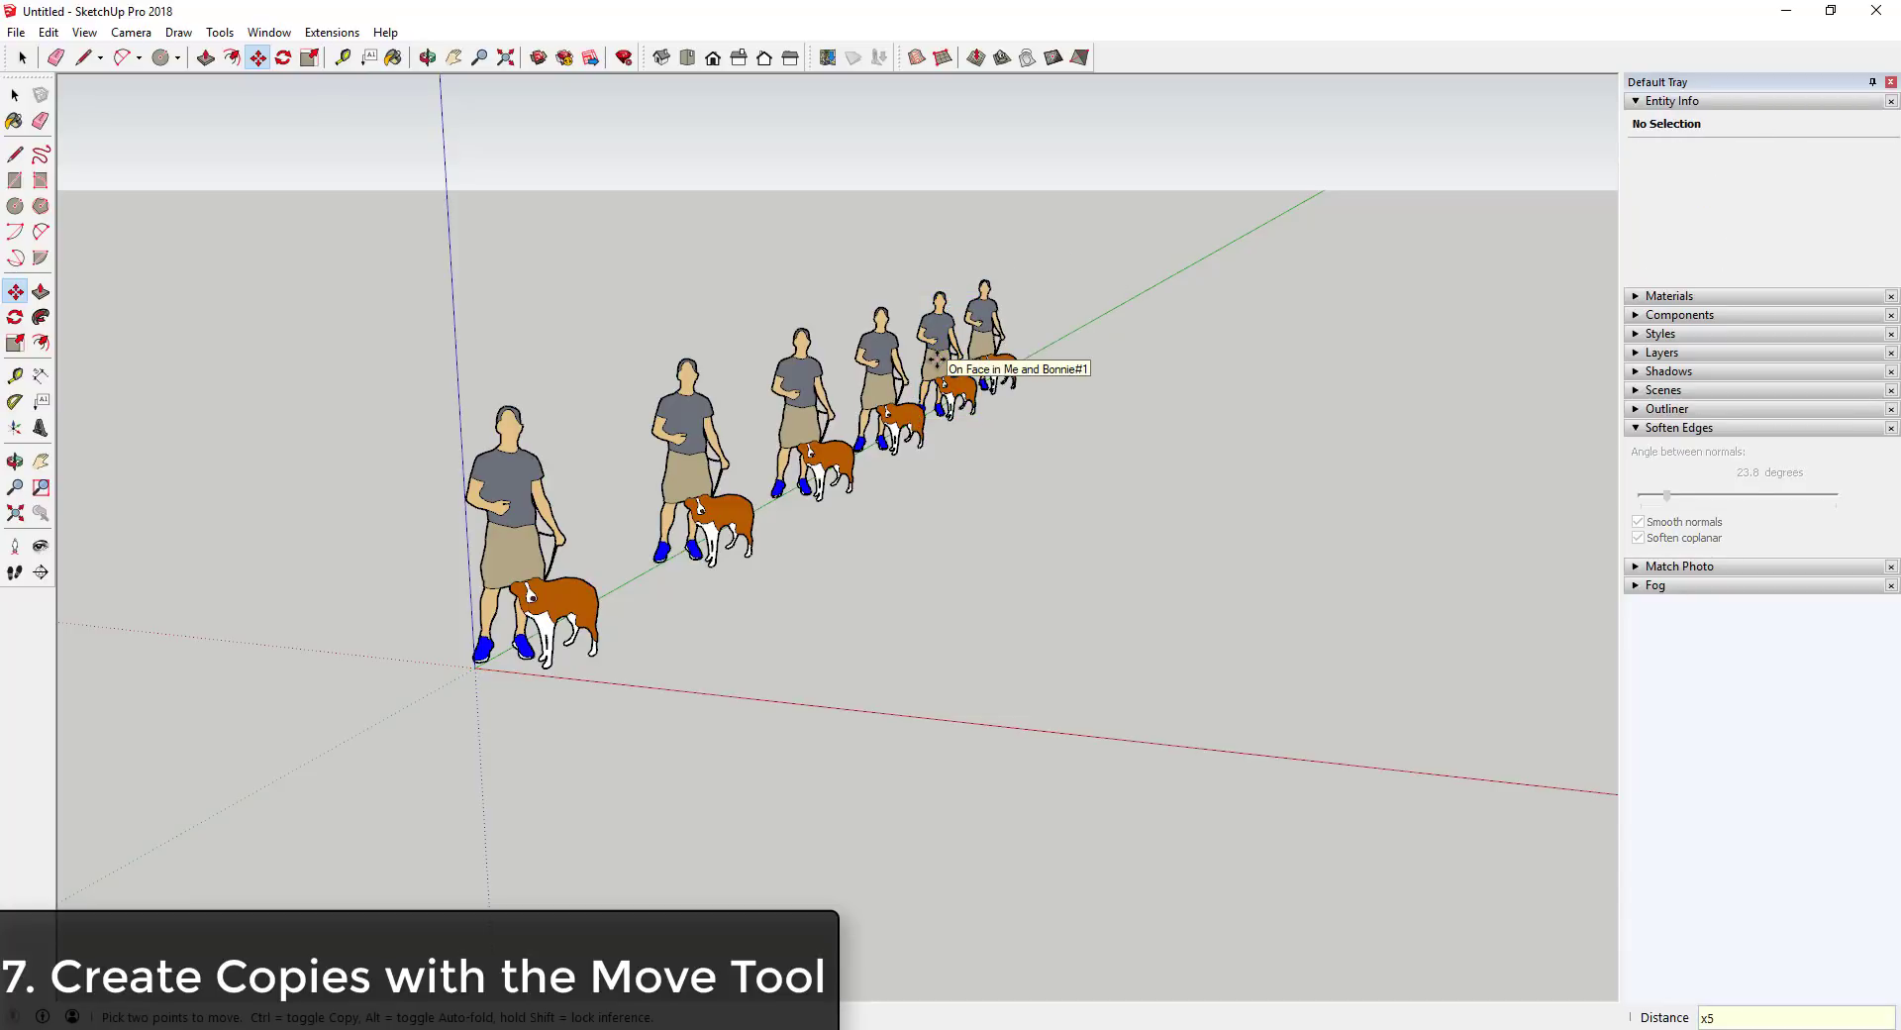
key("Return")
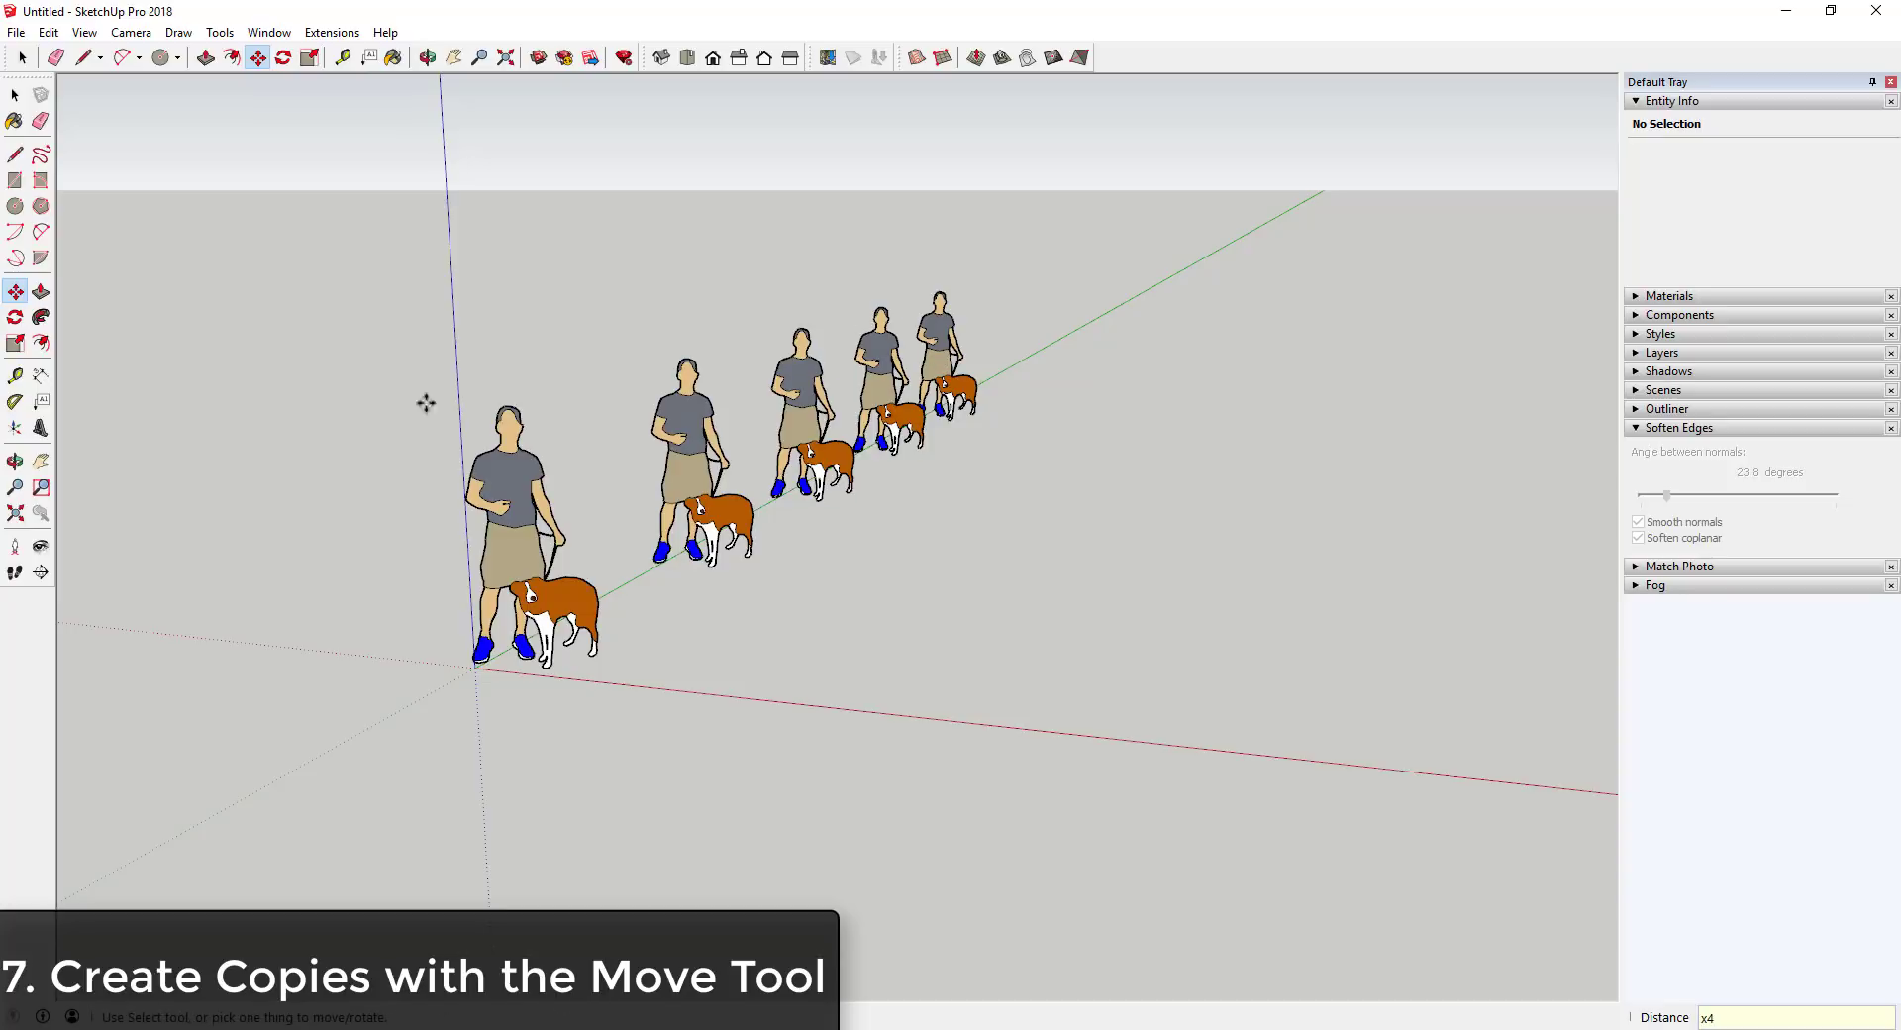
Select the four copied figures behind the original and delete them.
key("space")
left_click_drag(588, 235, 1116, 611)
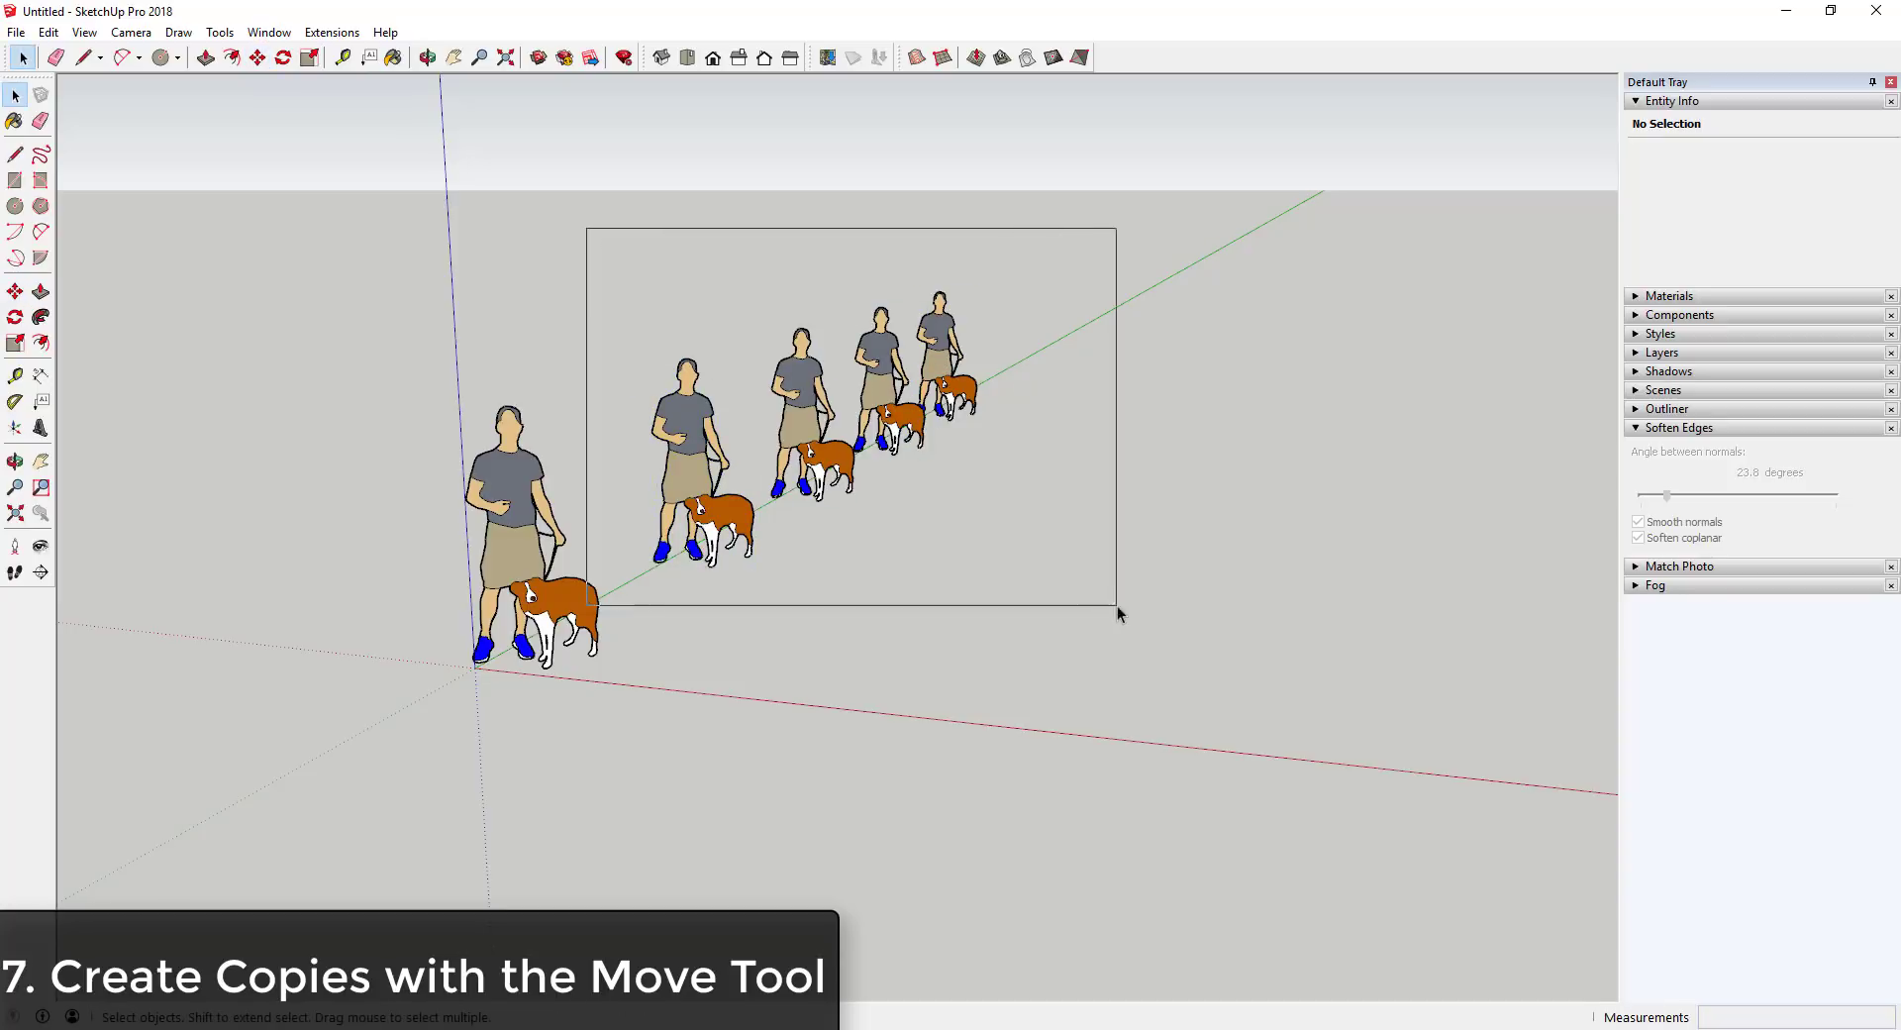
key("Delete")
Copy the original figure 50' along the green axis and fill the distance with evenly spaced copies using a divided array.
left_click(552, 607)
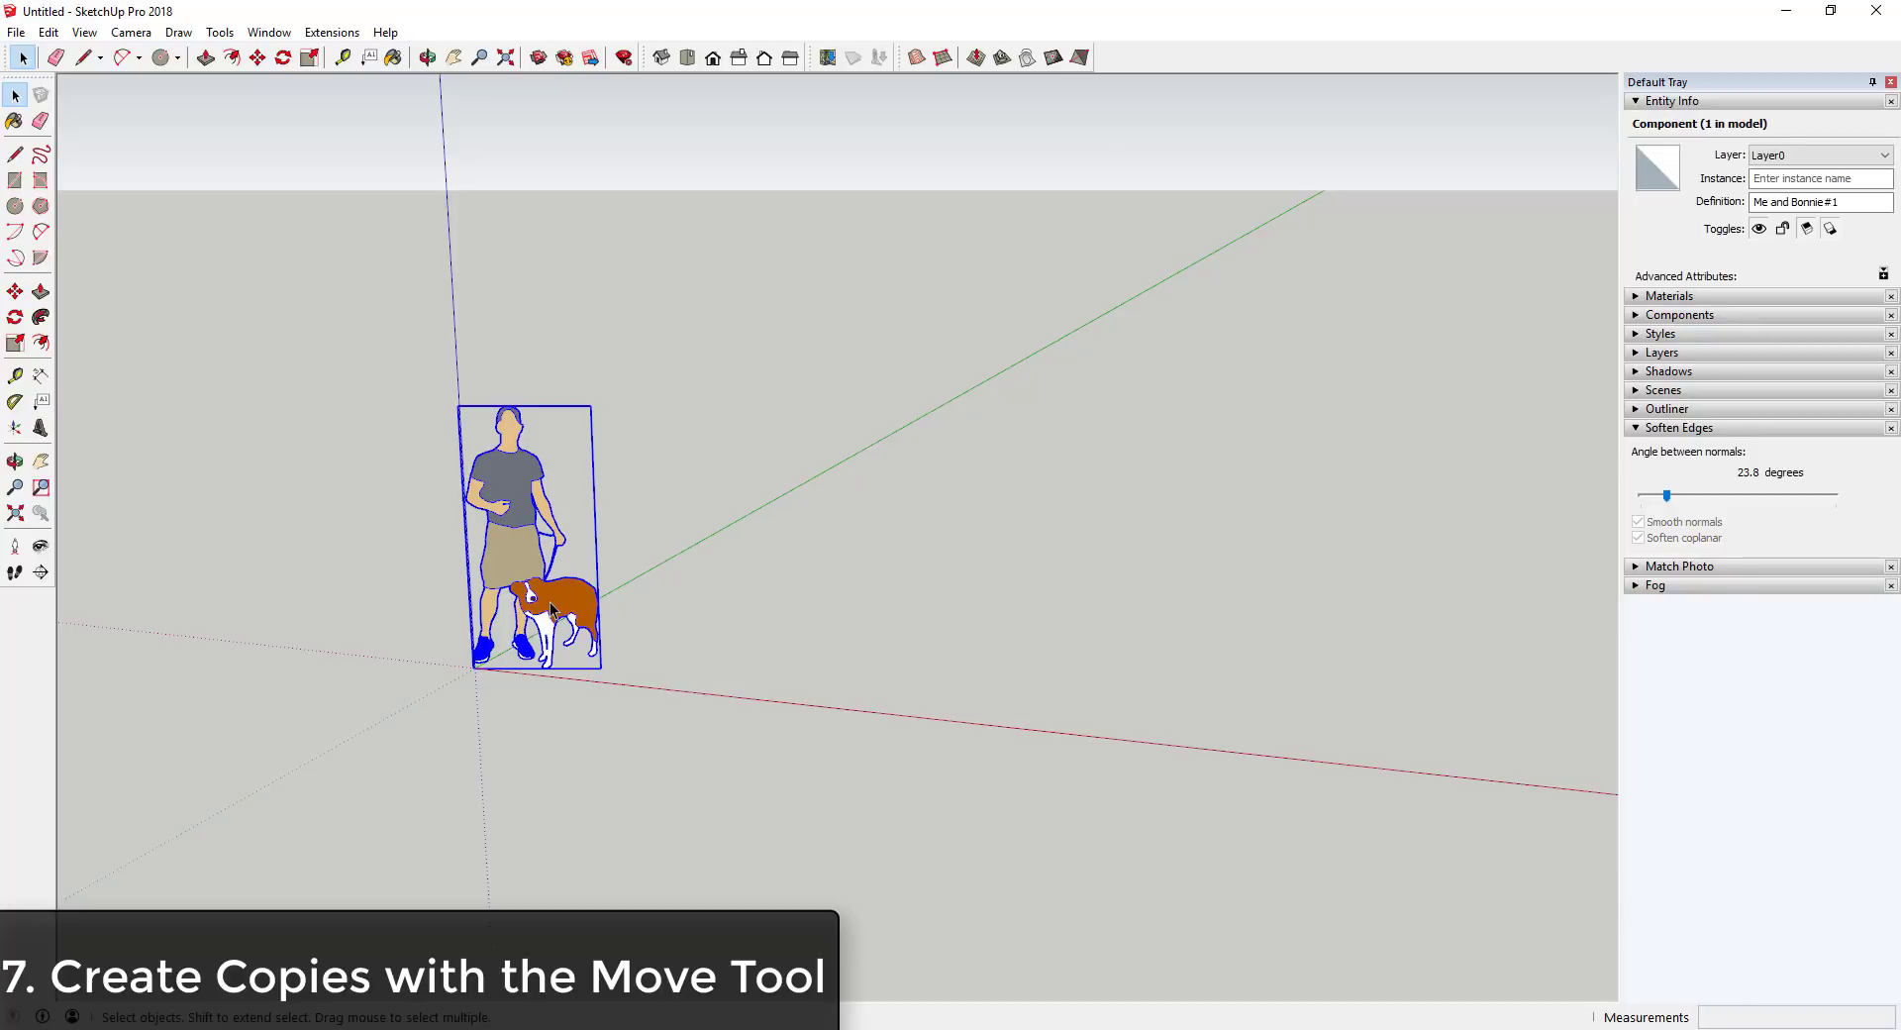
key("m")
left_click(476, 665)
key("ctrl")
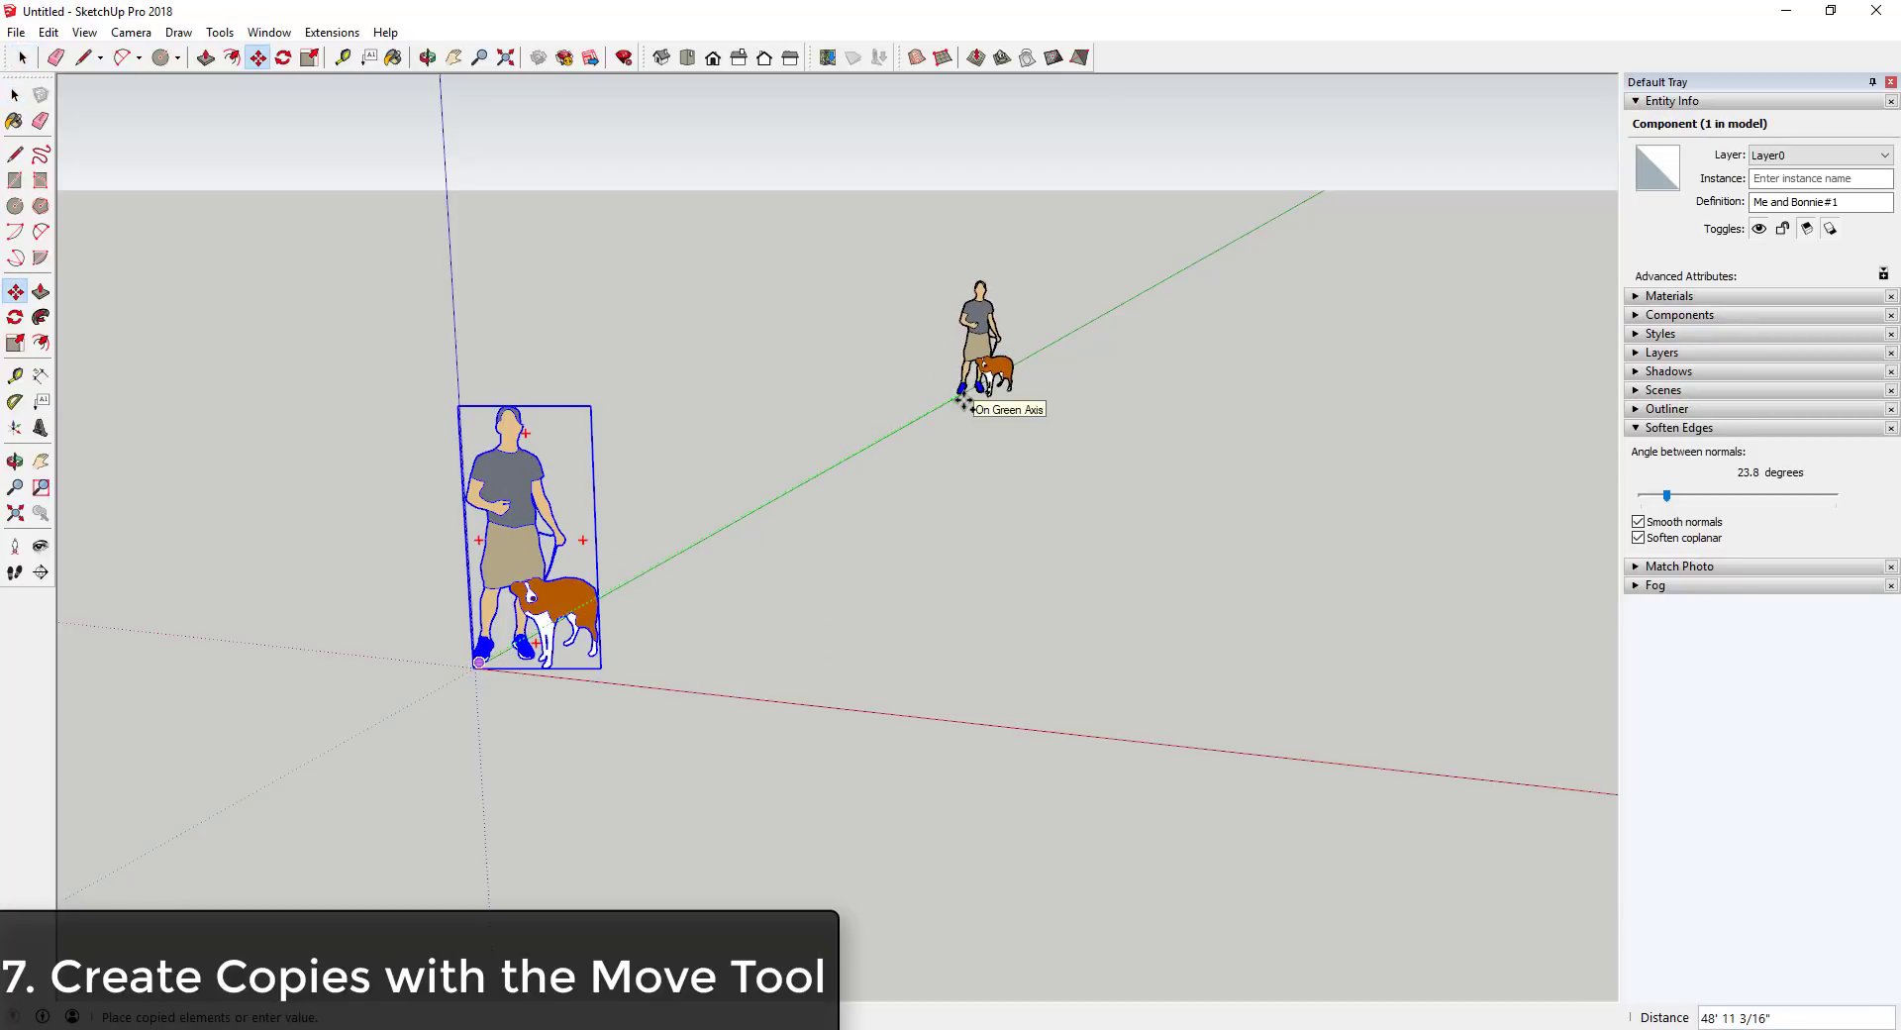
type("50")
key("Return")
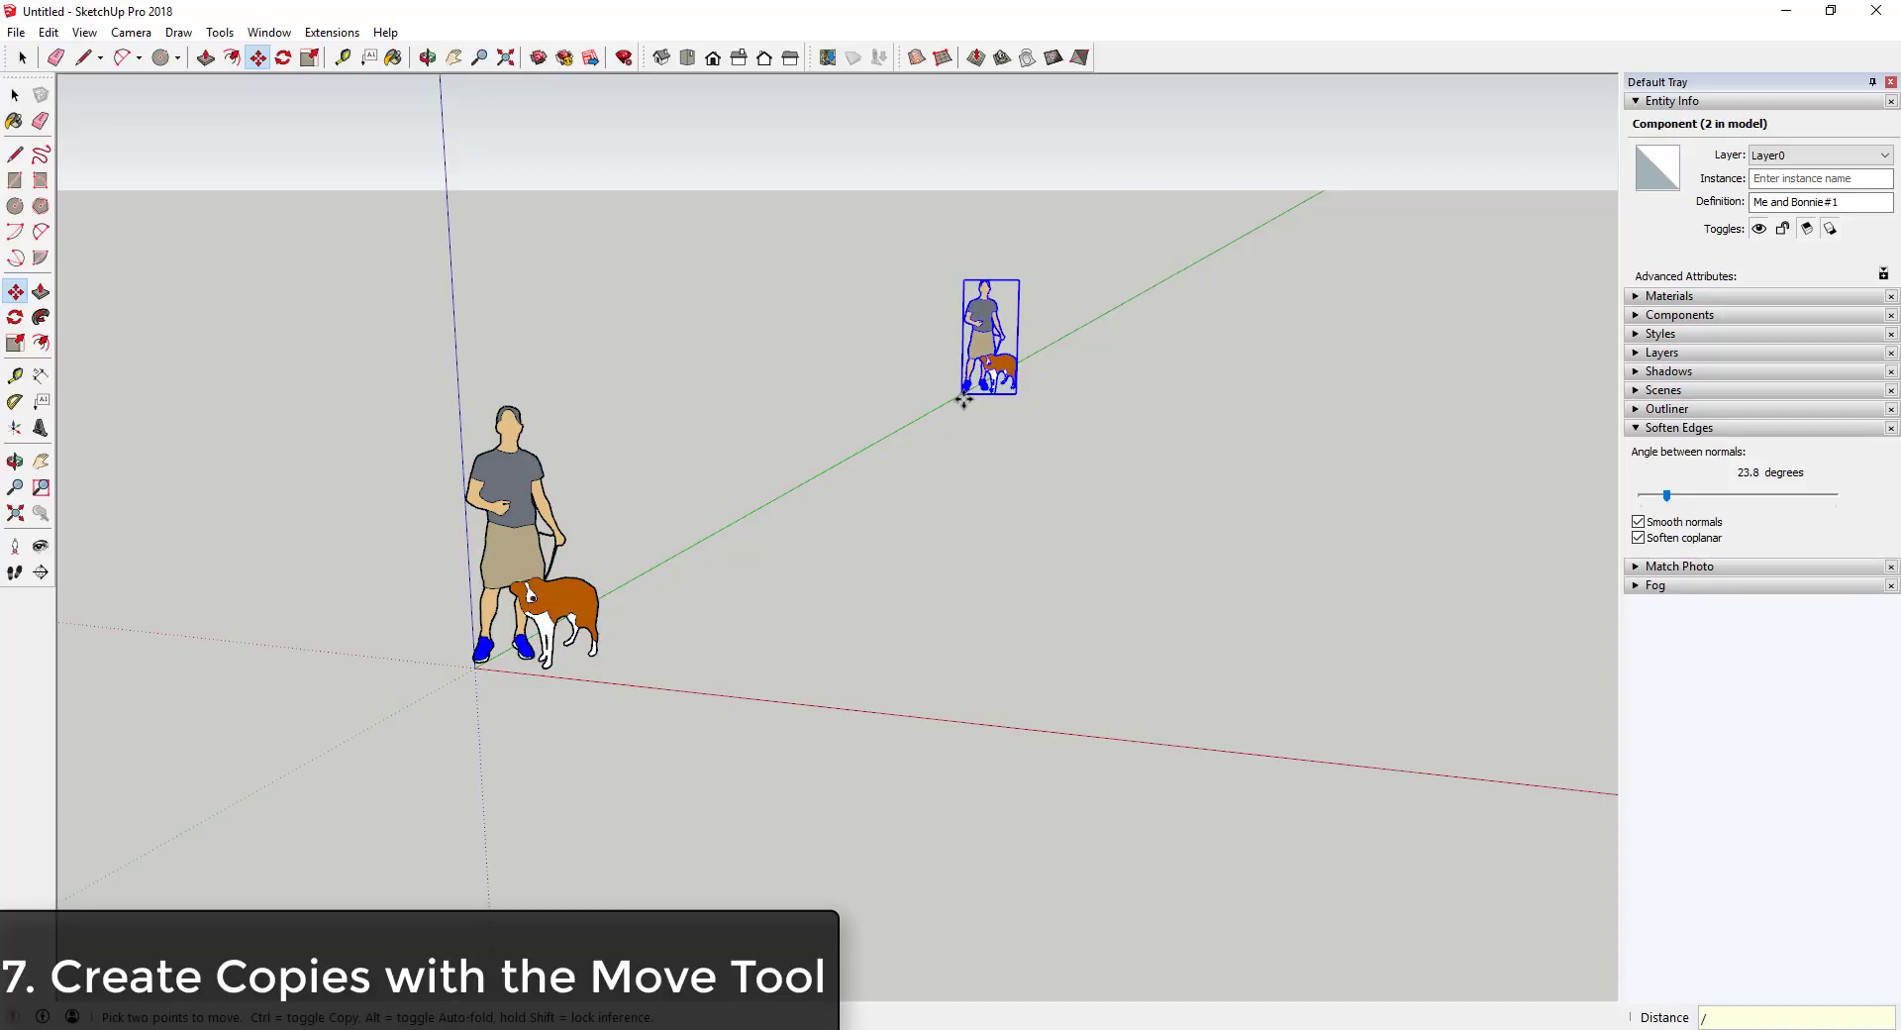
key("Return")
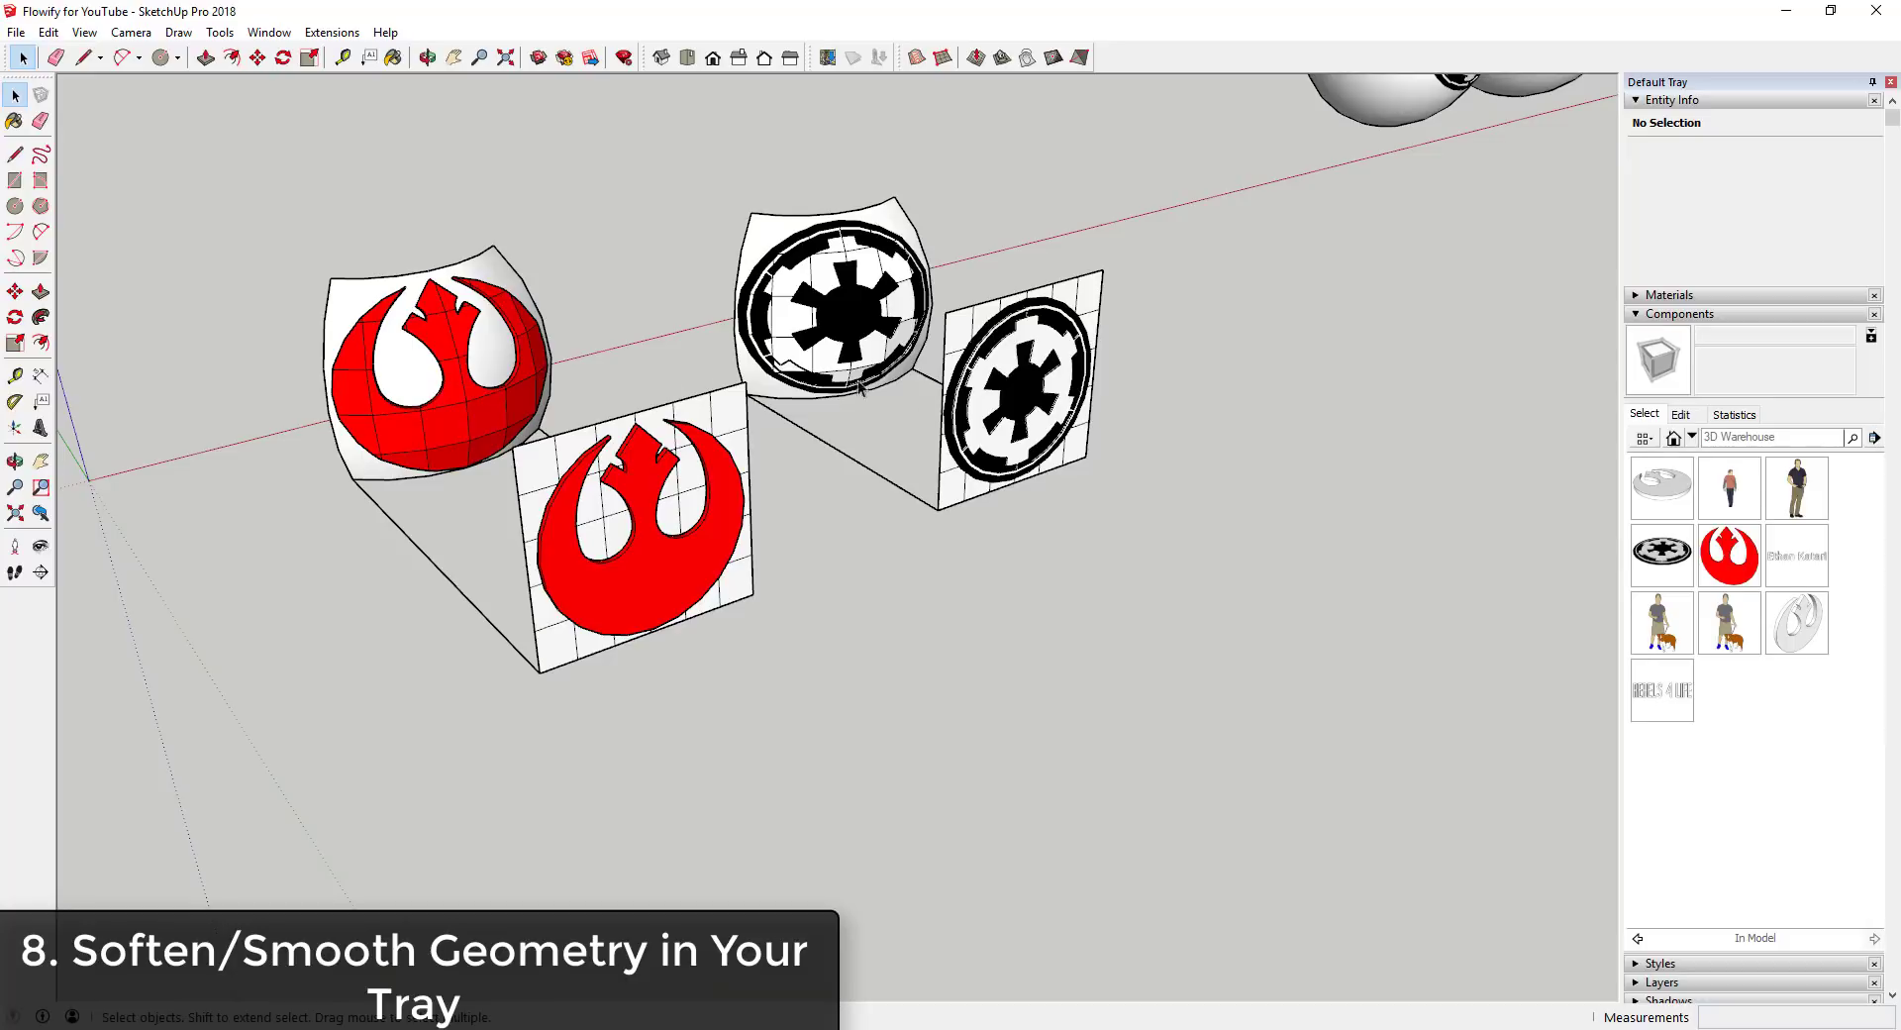
Collapse the Components section and select the red emblem group wrapped onto the curved surface.
left_click(1640, 315)
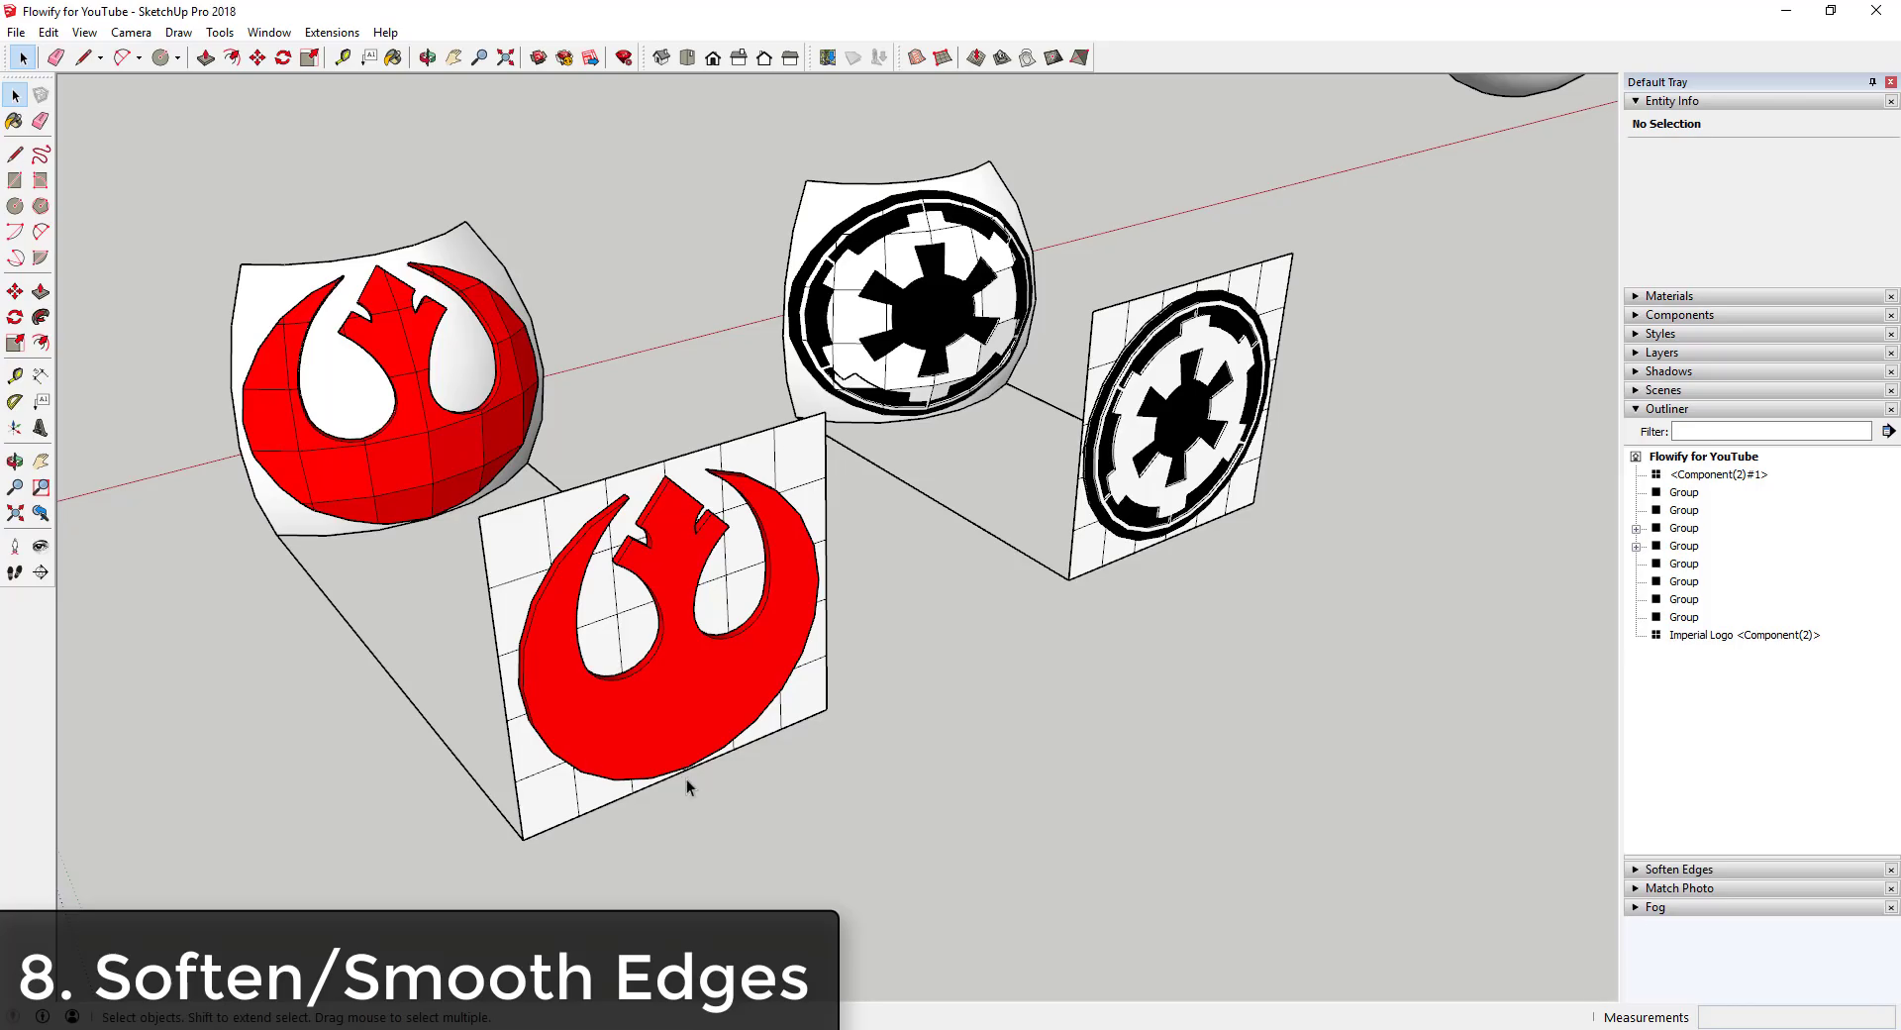
middle_click_drag(387, 413, 349, 406)
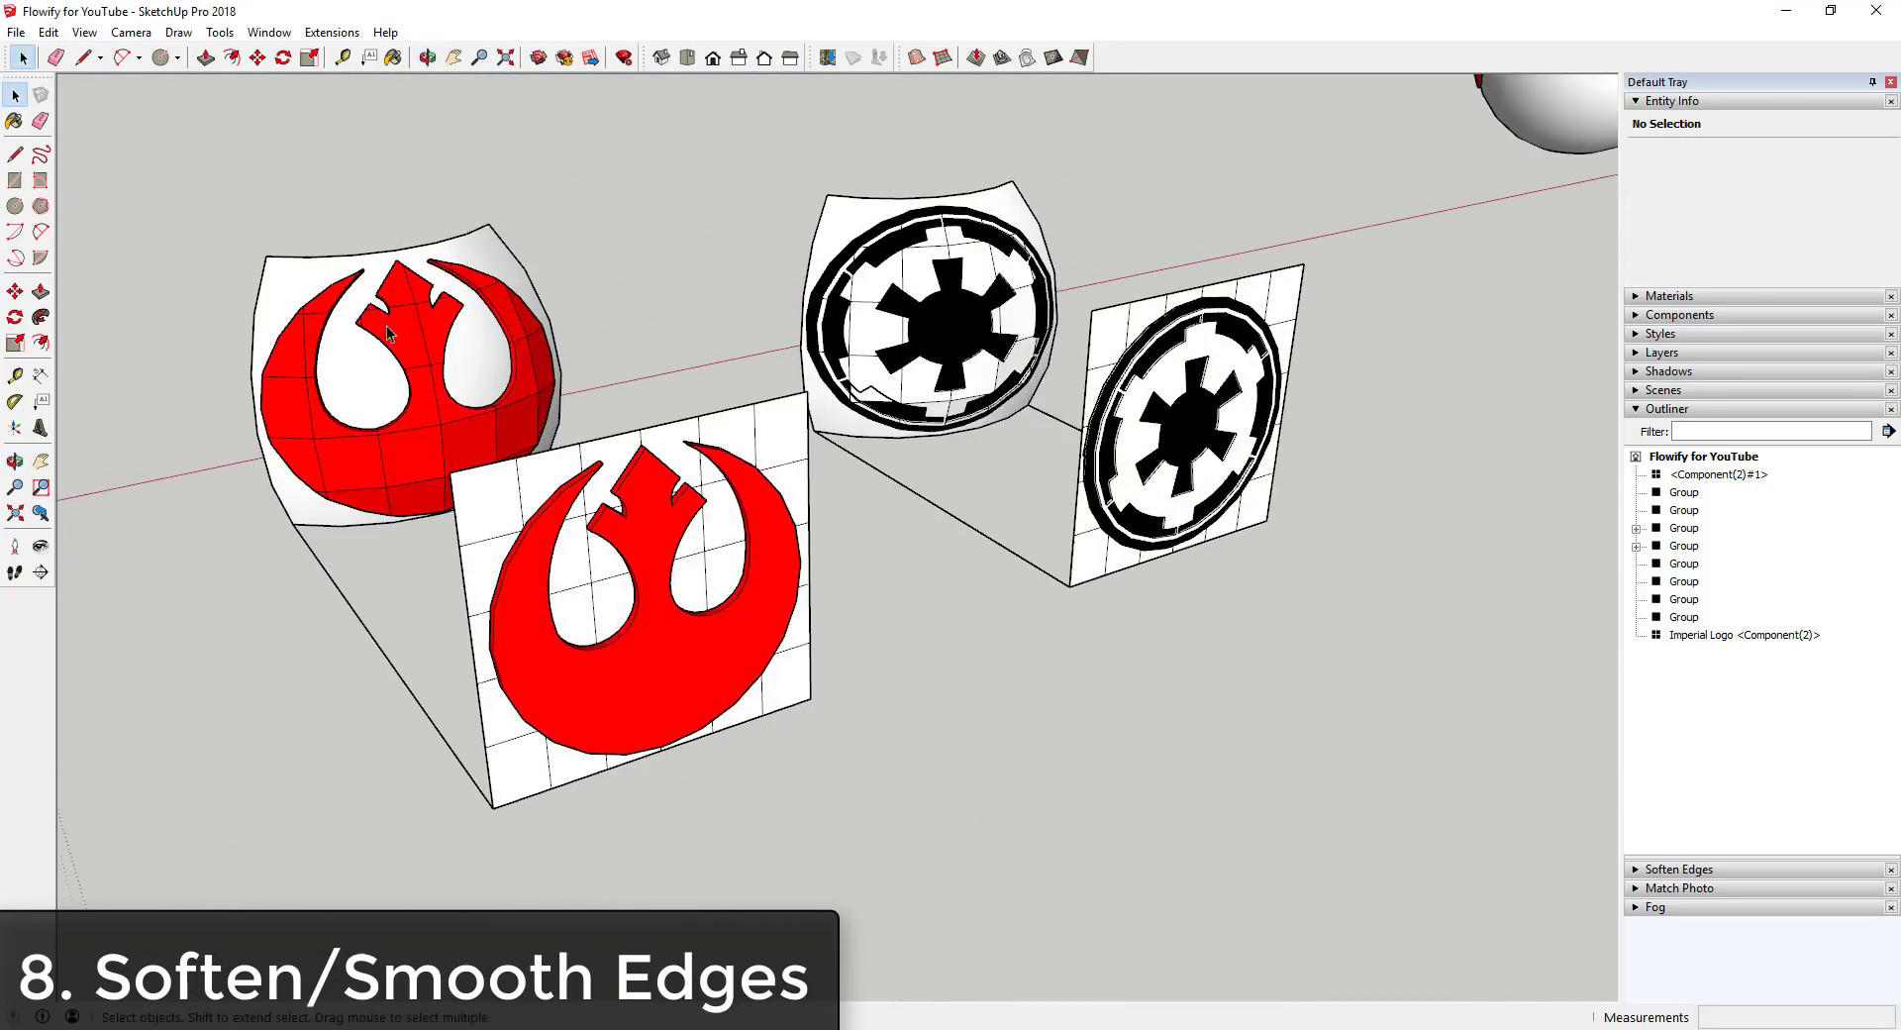
scroll(667, 393, "down", 3)
scroll(628, 426, "up", 4)
scroll(628, 426, "up", 2)
left_click(676, 528)
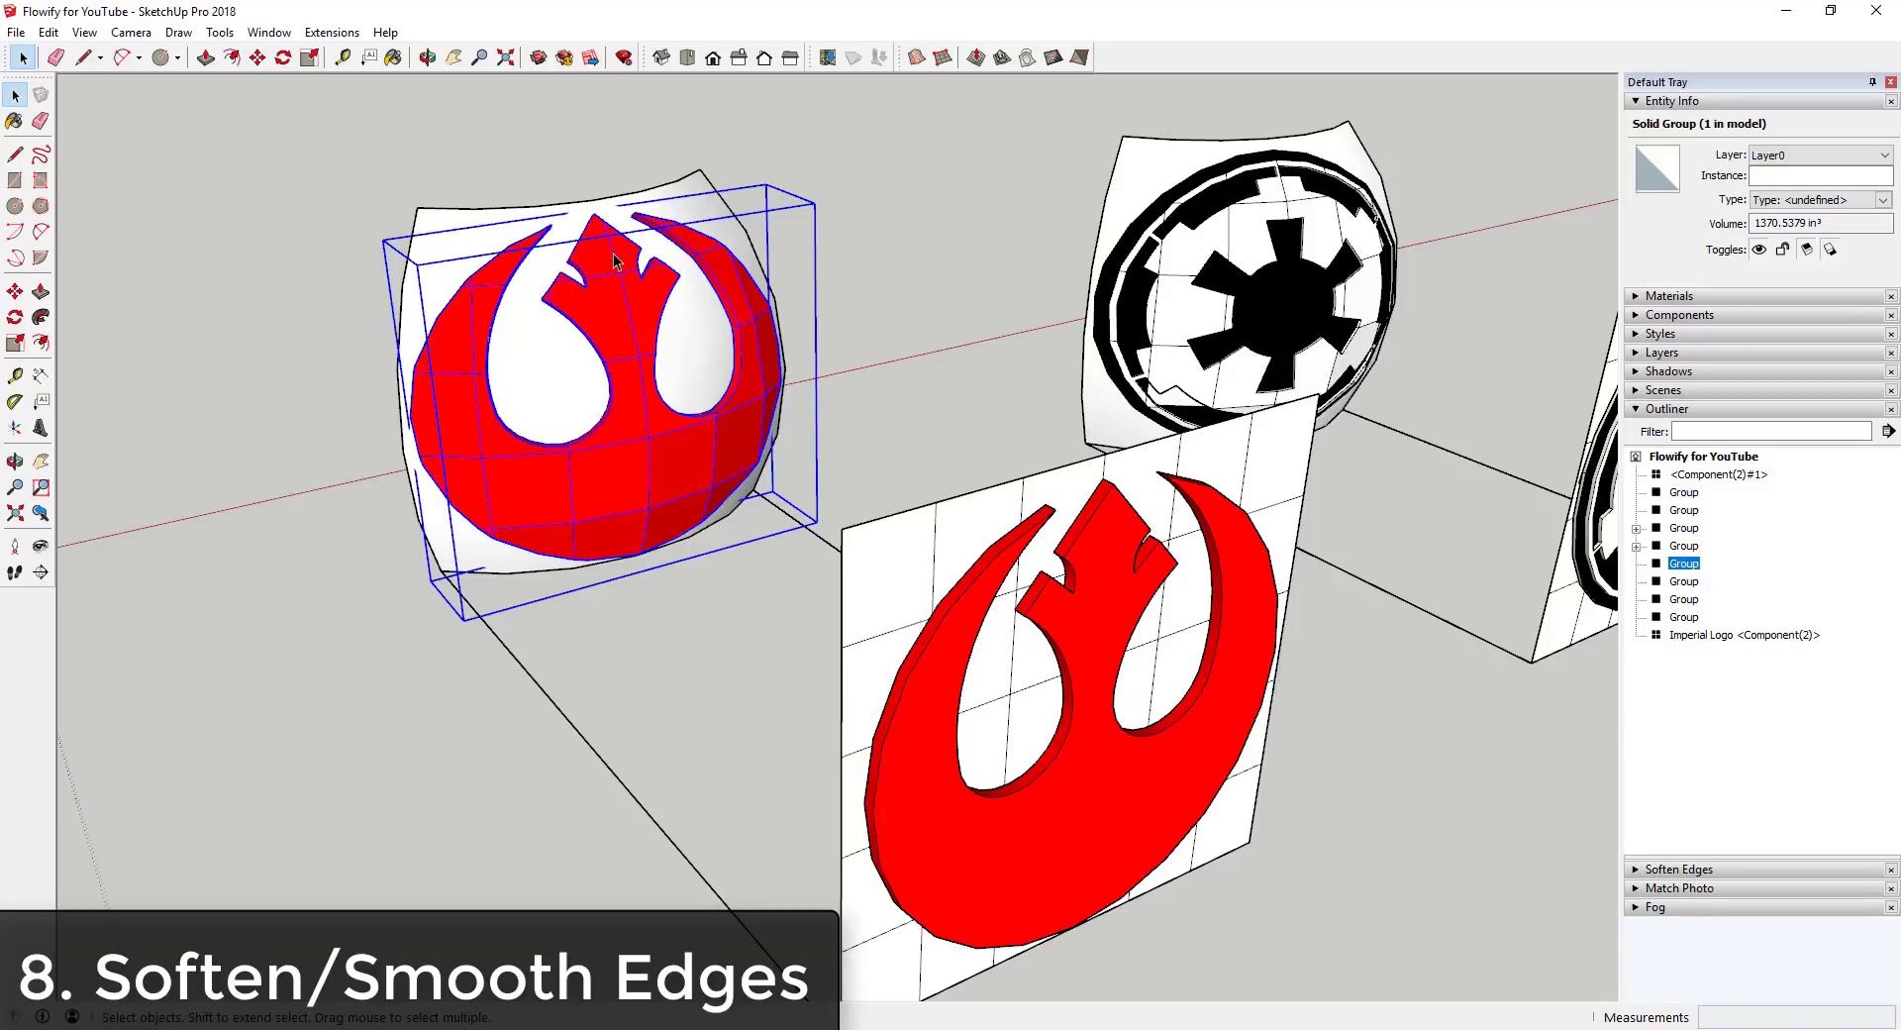
scroll(653, 416, "up", 4)
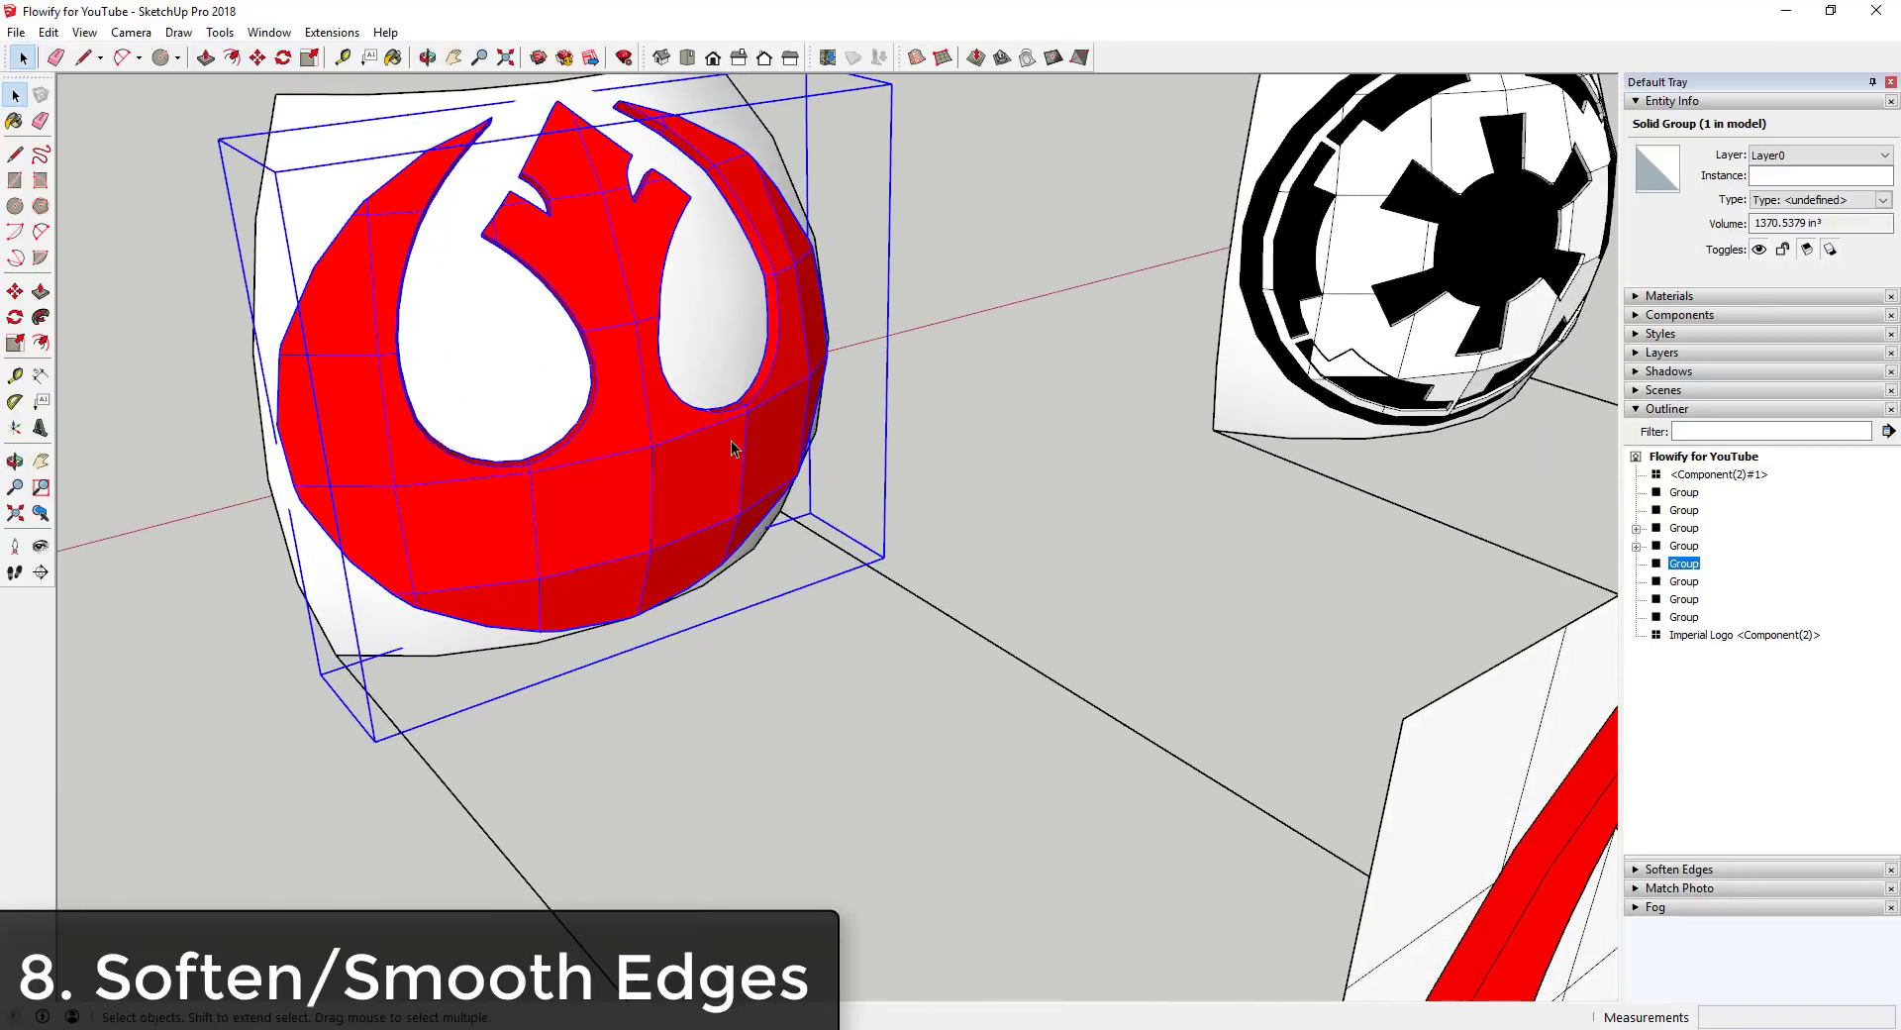
scroll(728, 440, "down", 5)
middle_click_drag(752, 446, 701, 448)
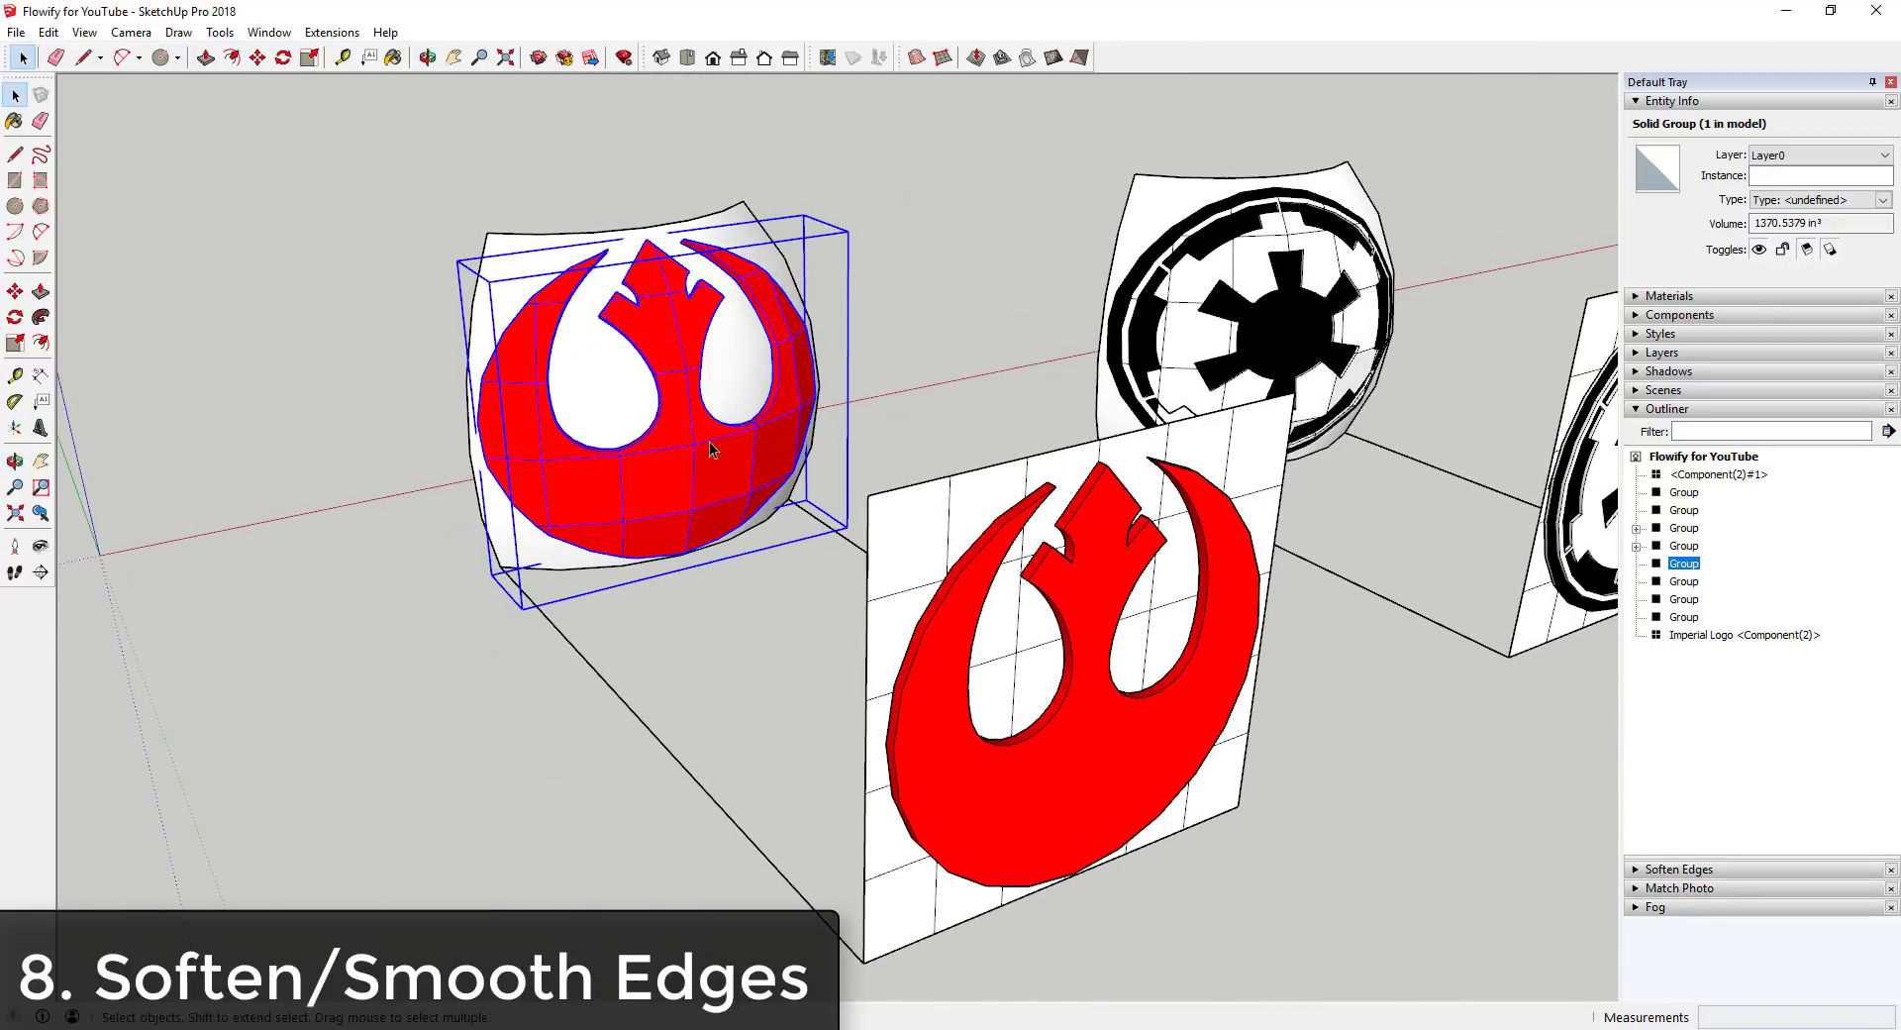
Collapse the Outliner and Entity Info sections of the Default Tray.
left_click(1646, 410)
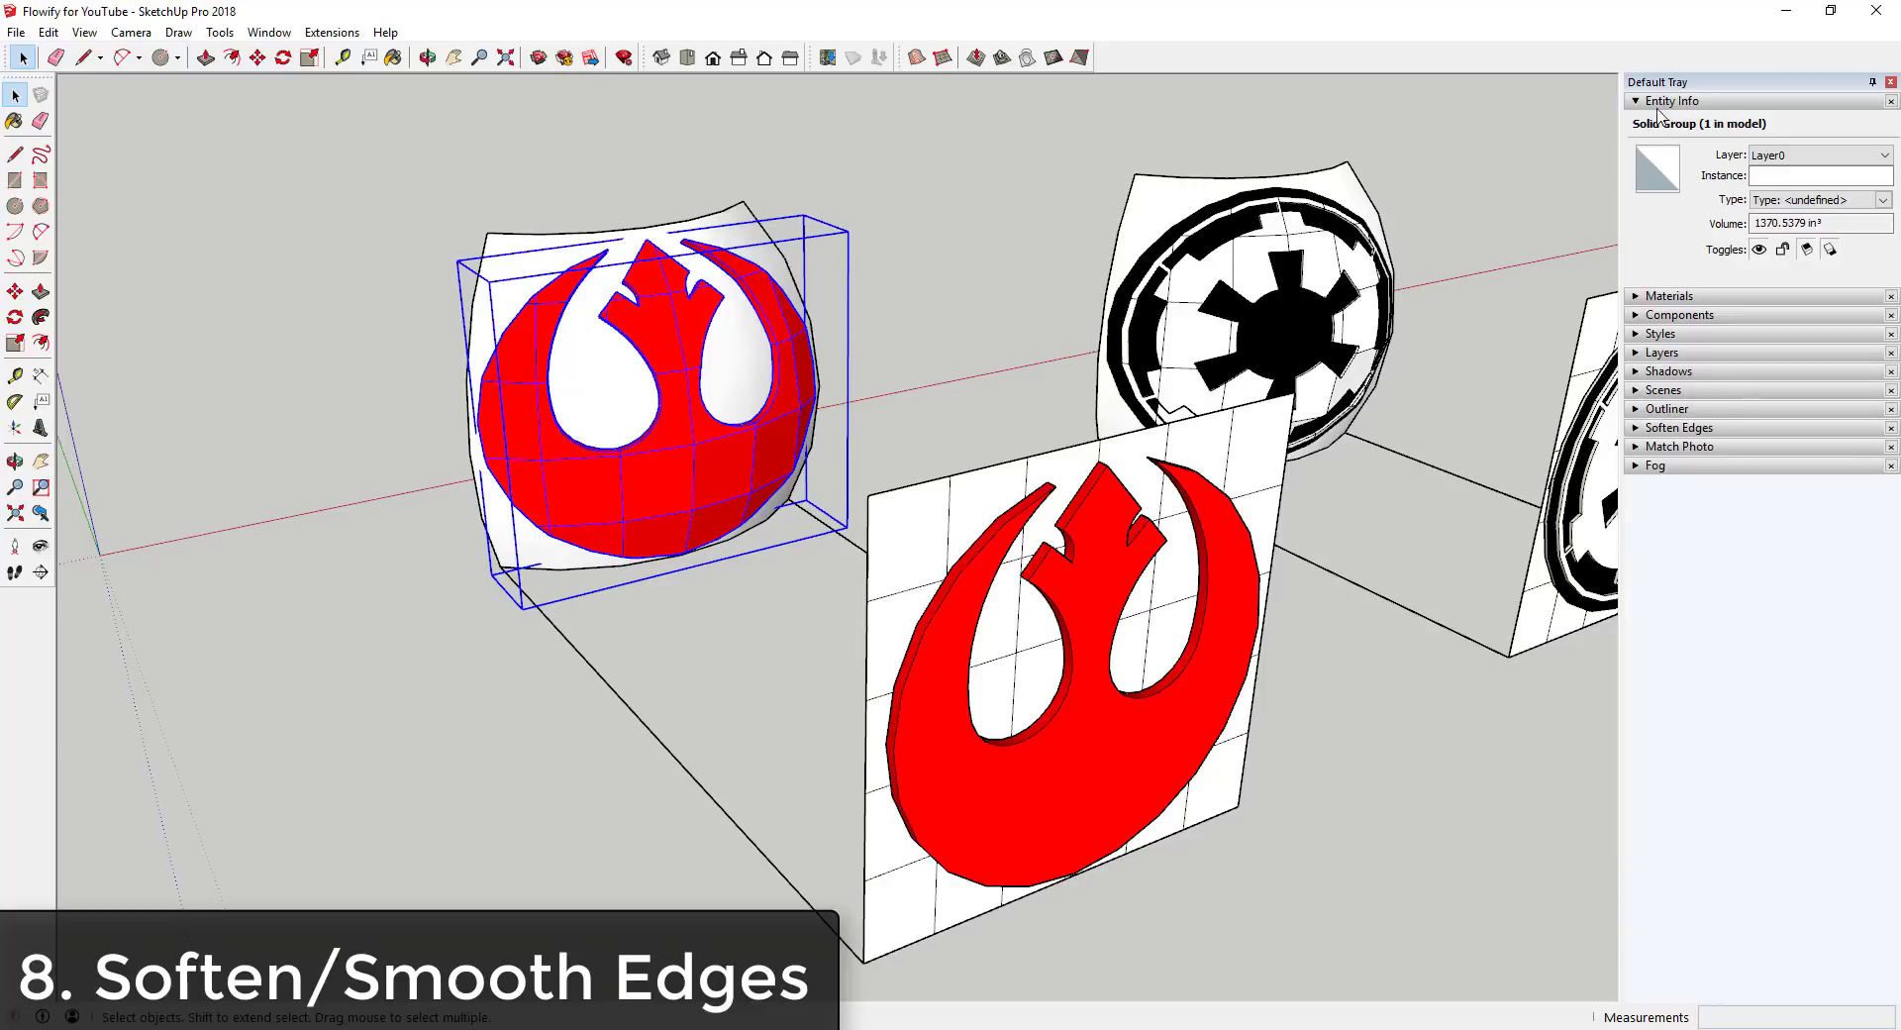
left_click(1642, 102)
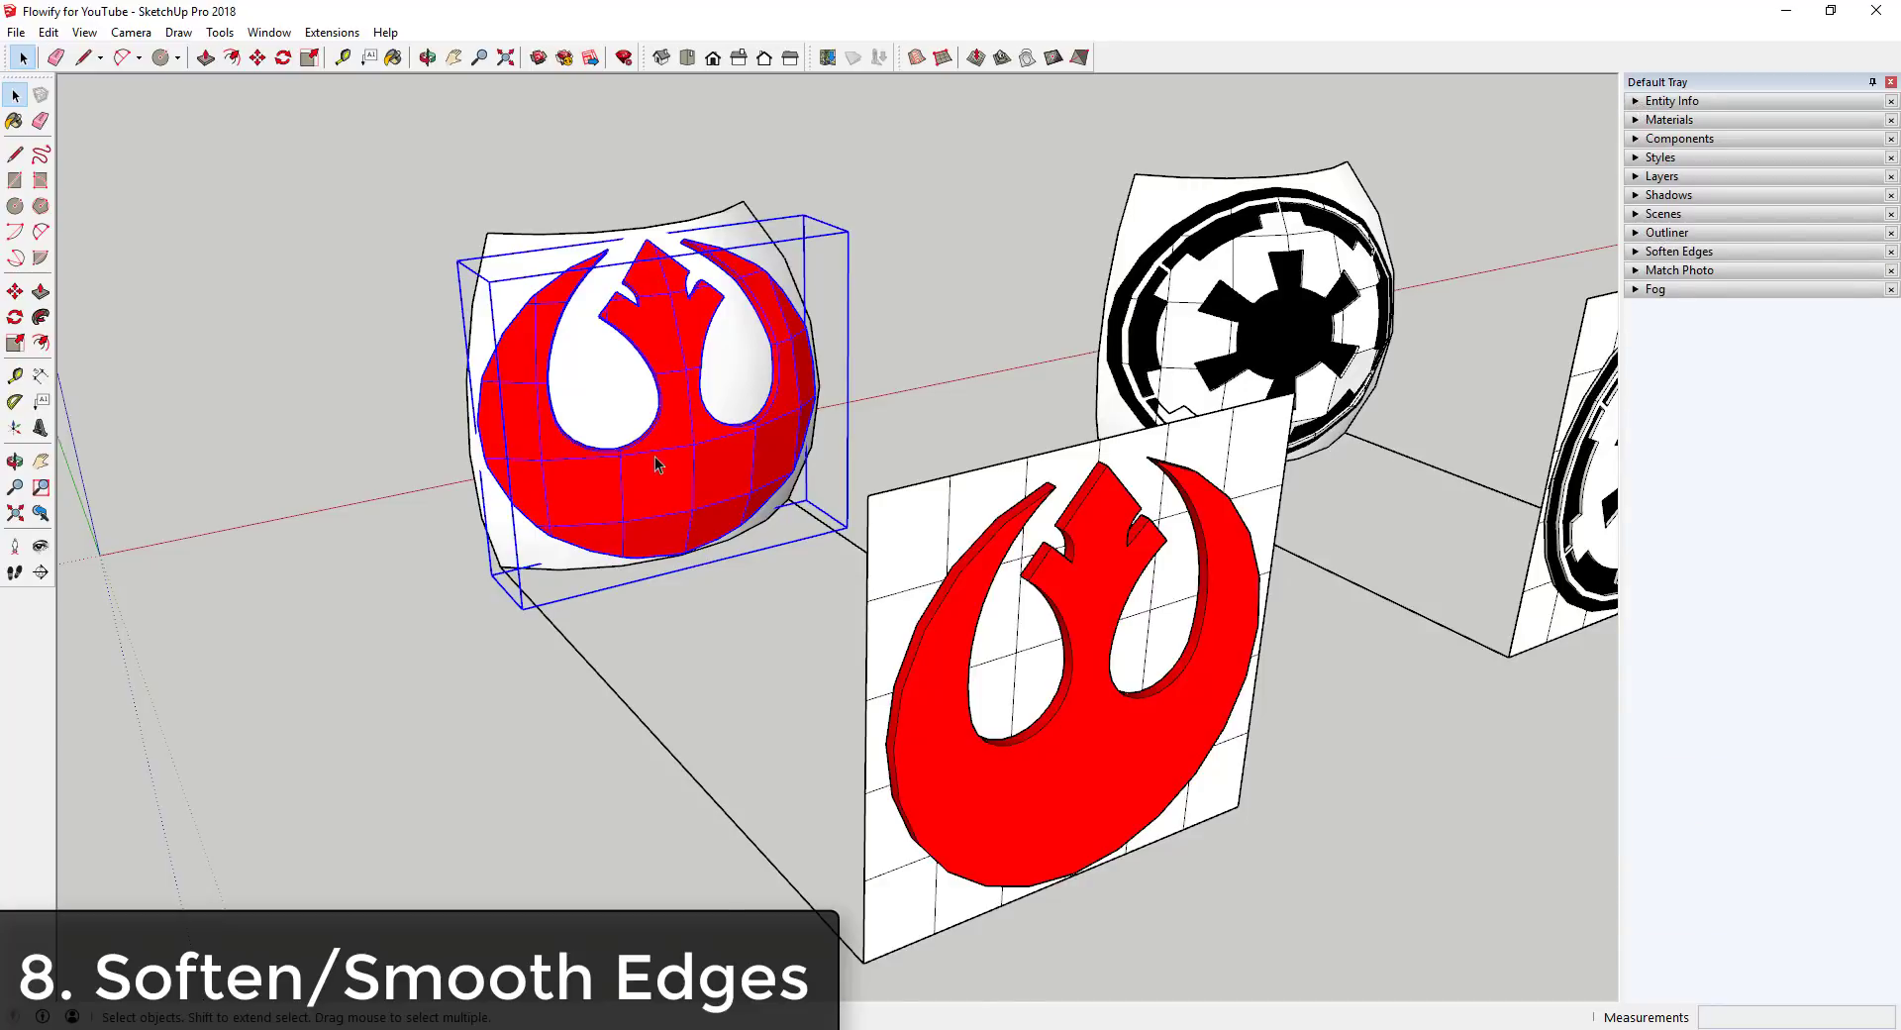
Expand the Soften Edges settings and set the selected red emblem's angle between normals to 0 degrees.
scroll(655, 456, "up", 1)
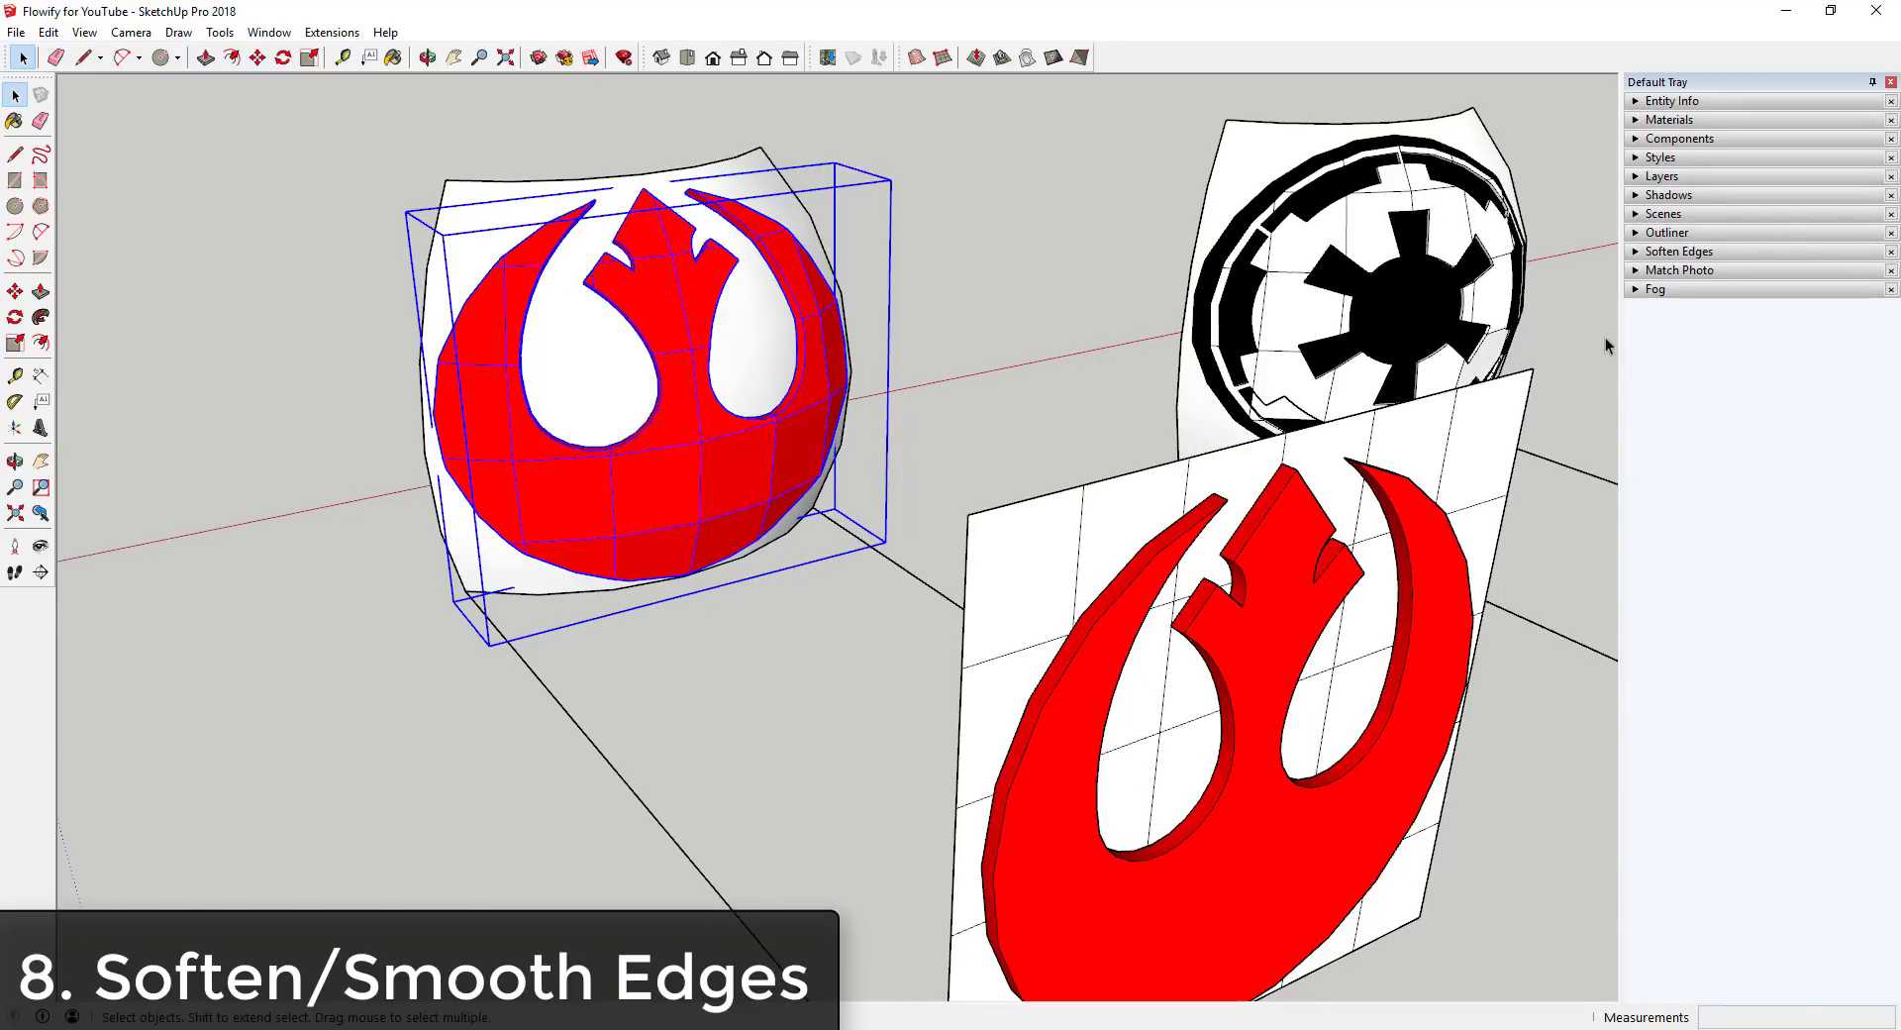
left_click(1659, 251)
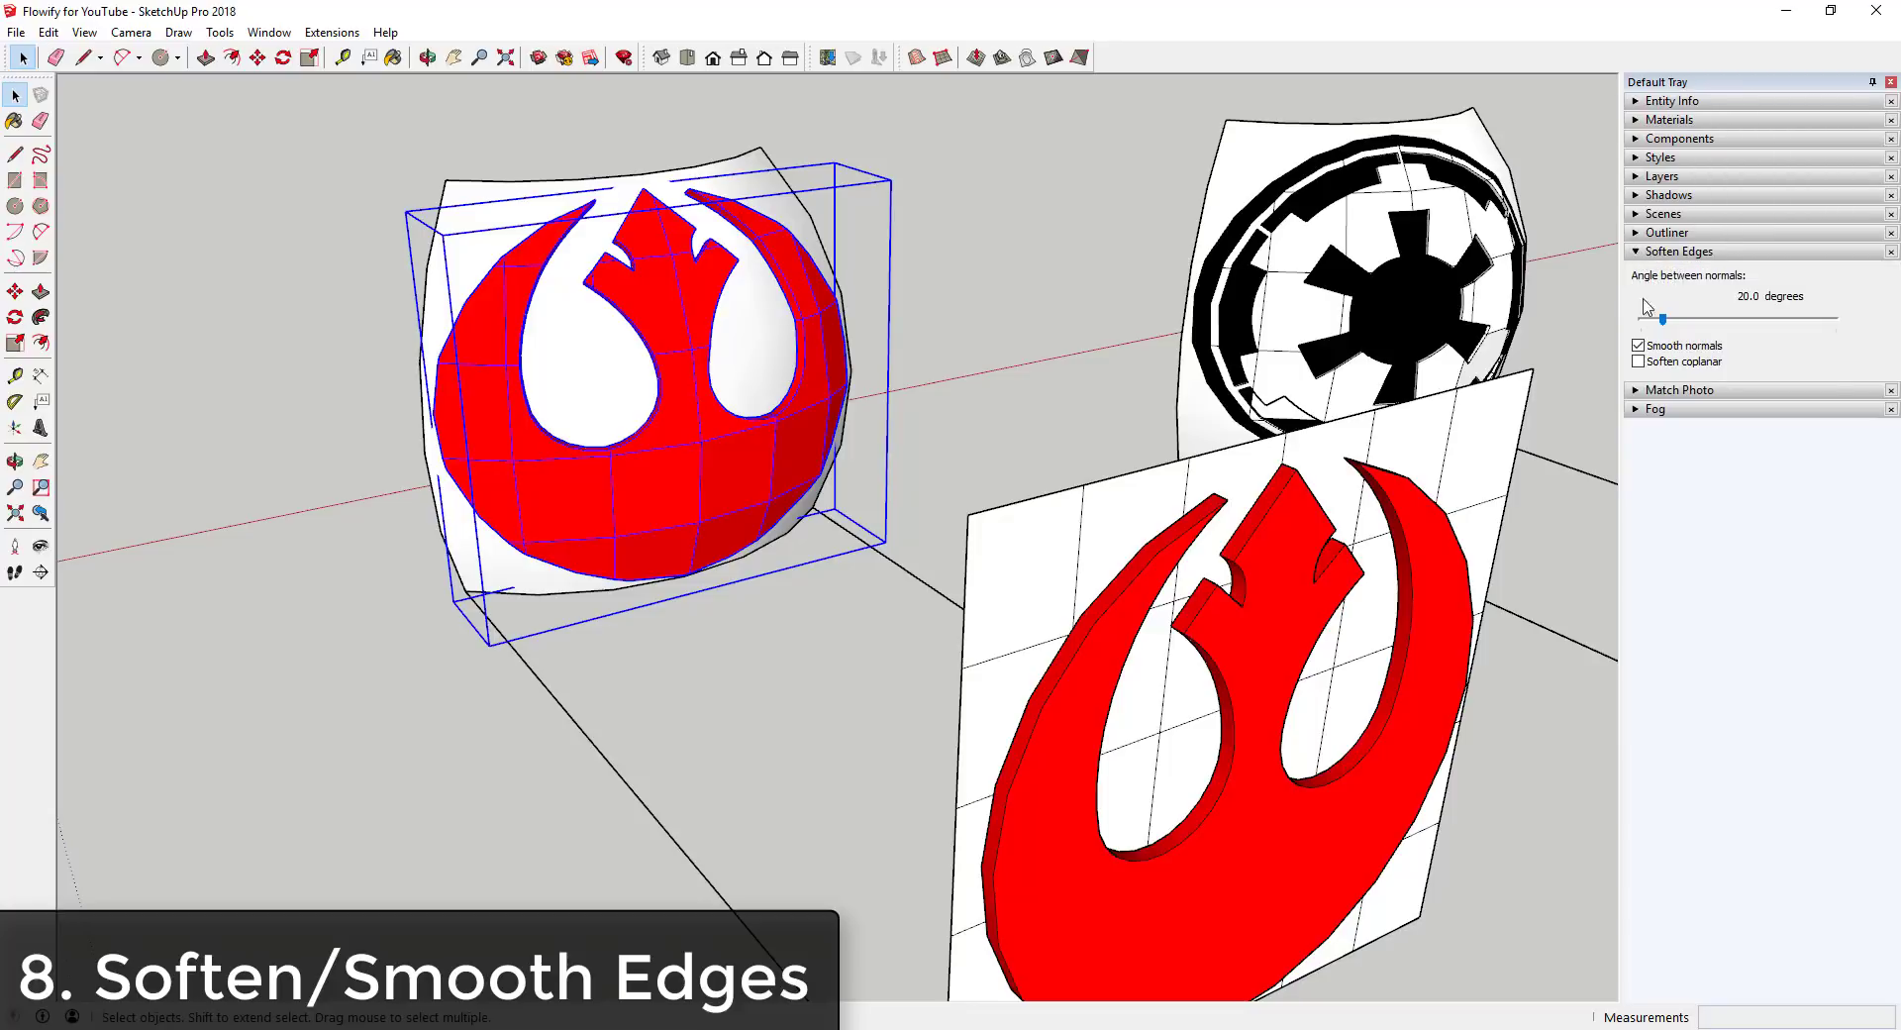
left_click(332, 33)
mouse_move(288, 59)
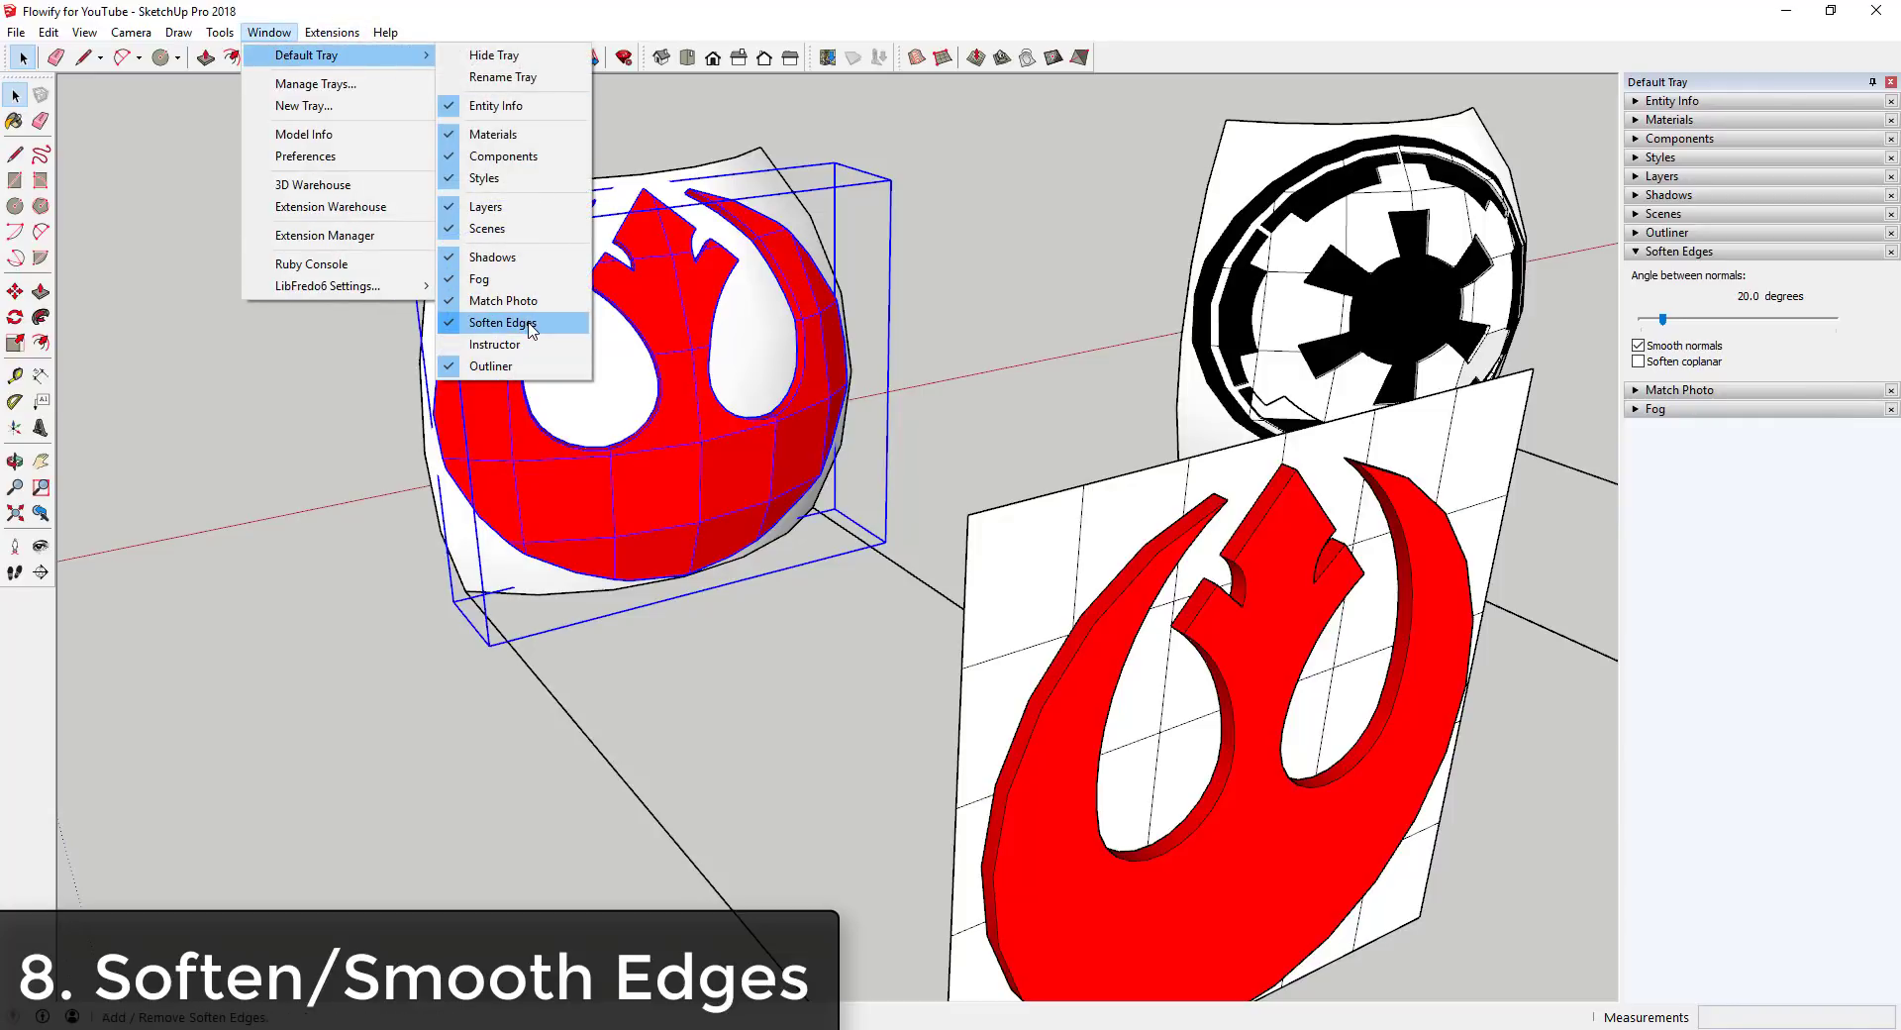
left_click(1703, 349)
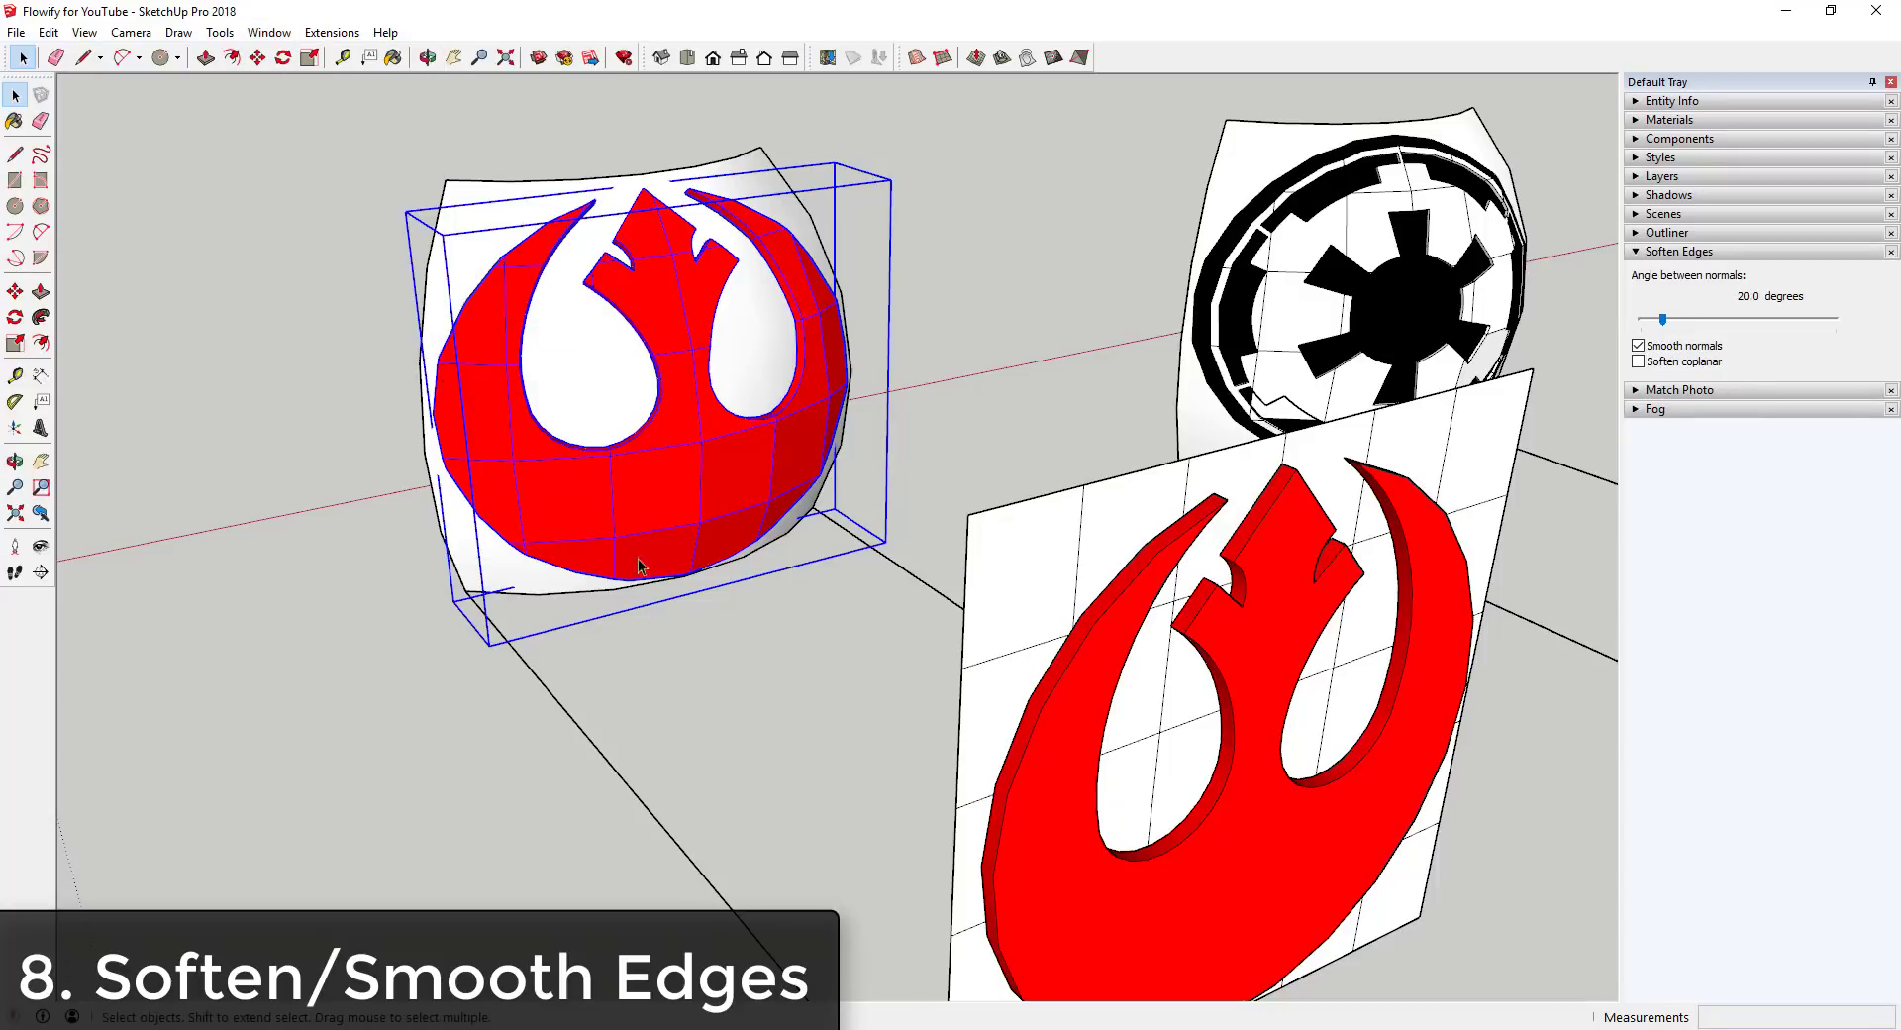
mouse_move(1663, 322)
left_mouse_down()
mouse_move(1690, 331)
mouse_move(1630, 336)
left_mouse_up()
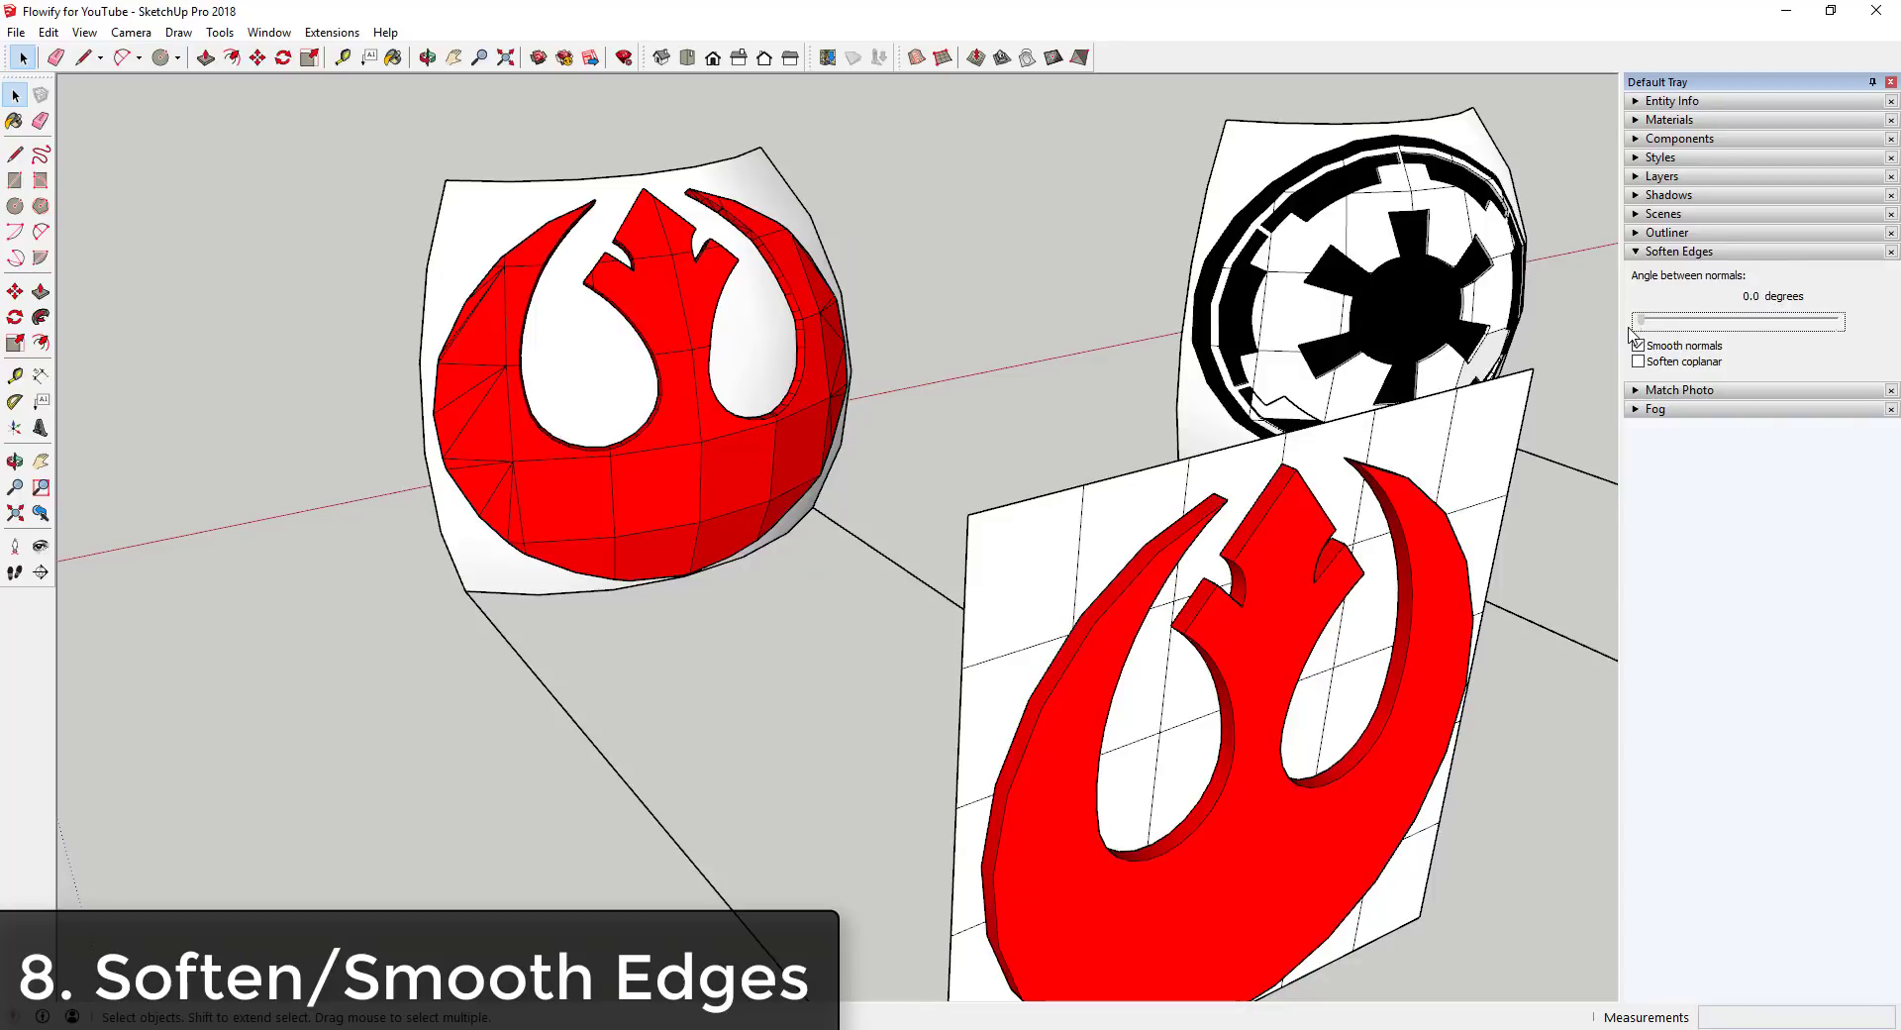
Soften the red emblem's edges with a 23.8 degree angle between normals and enable Soften coplanar.
left_click(696, 255)
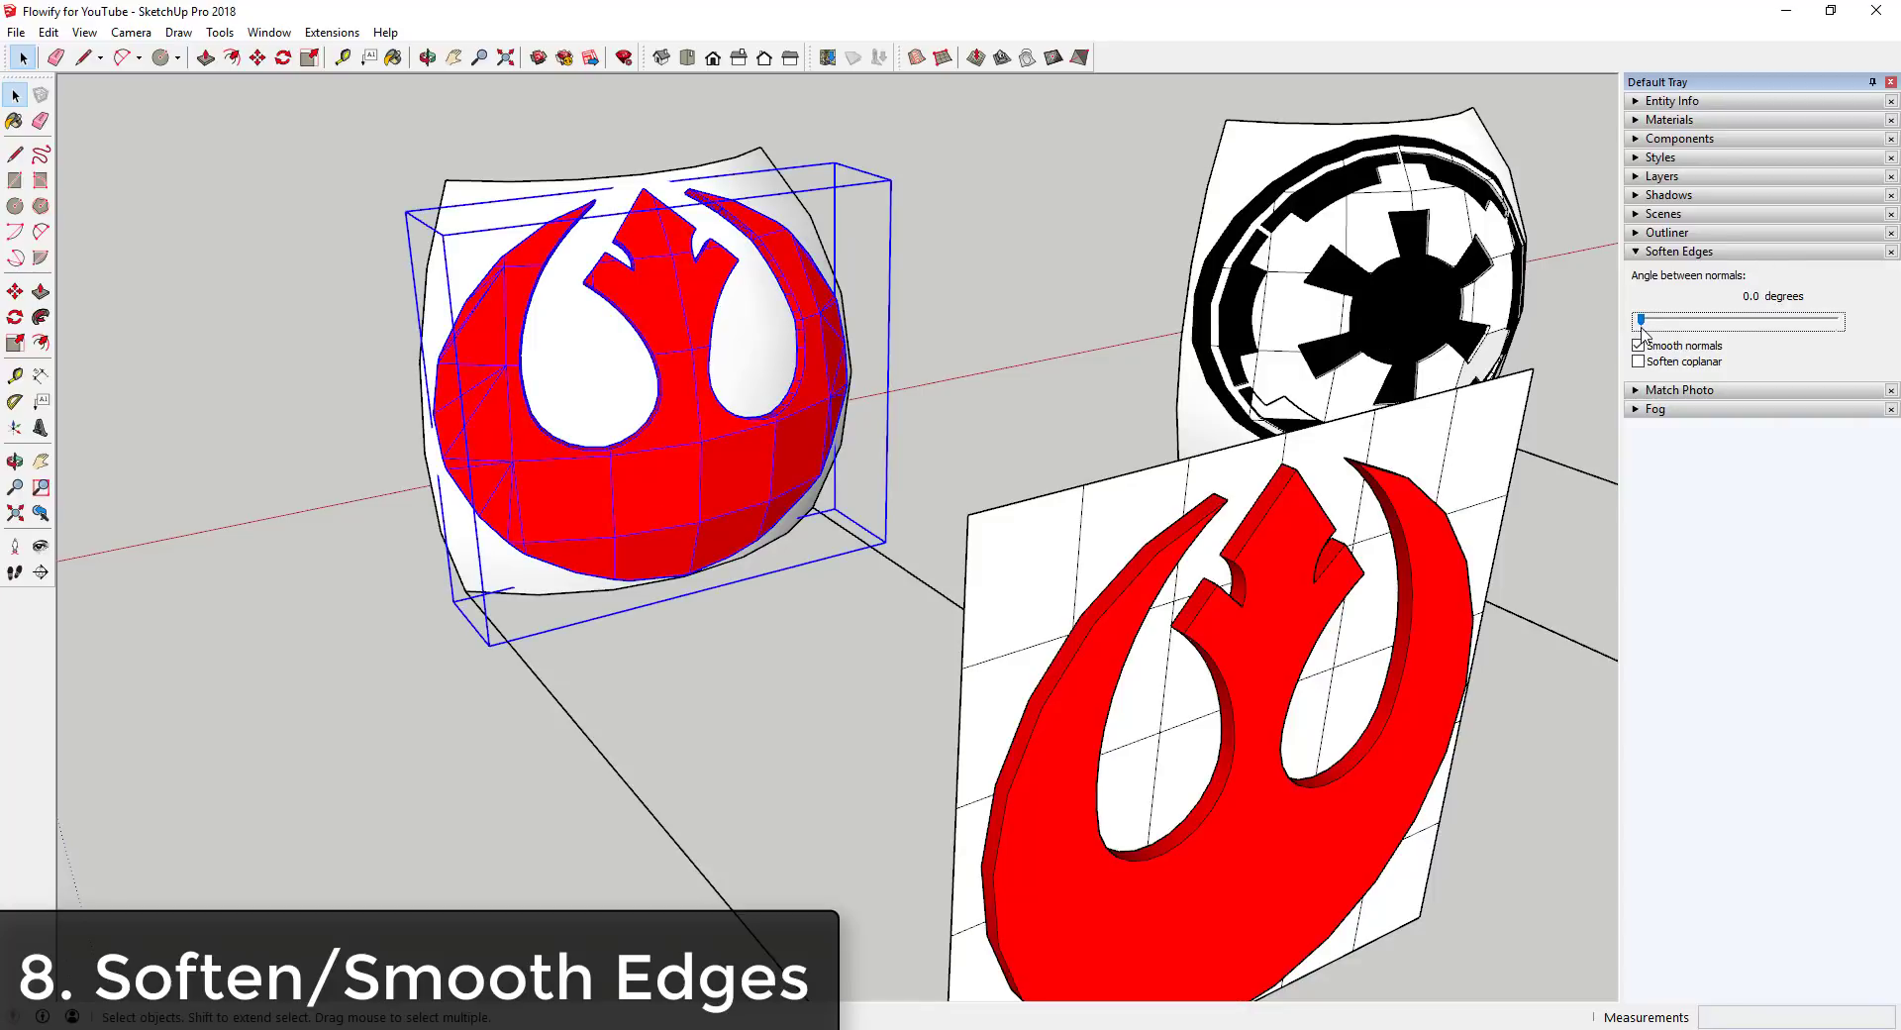
left_click_drag(1641, 319, 1667, 320)
left_click(633, 329)
left_click(1671, 362)
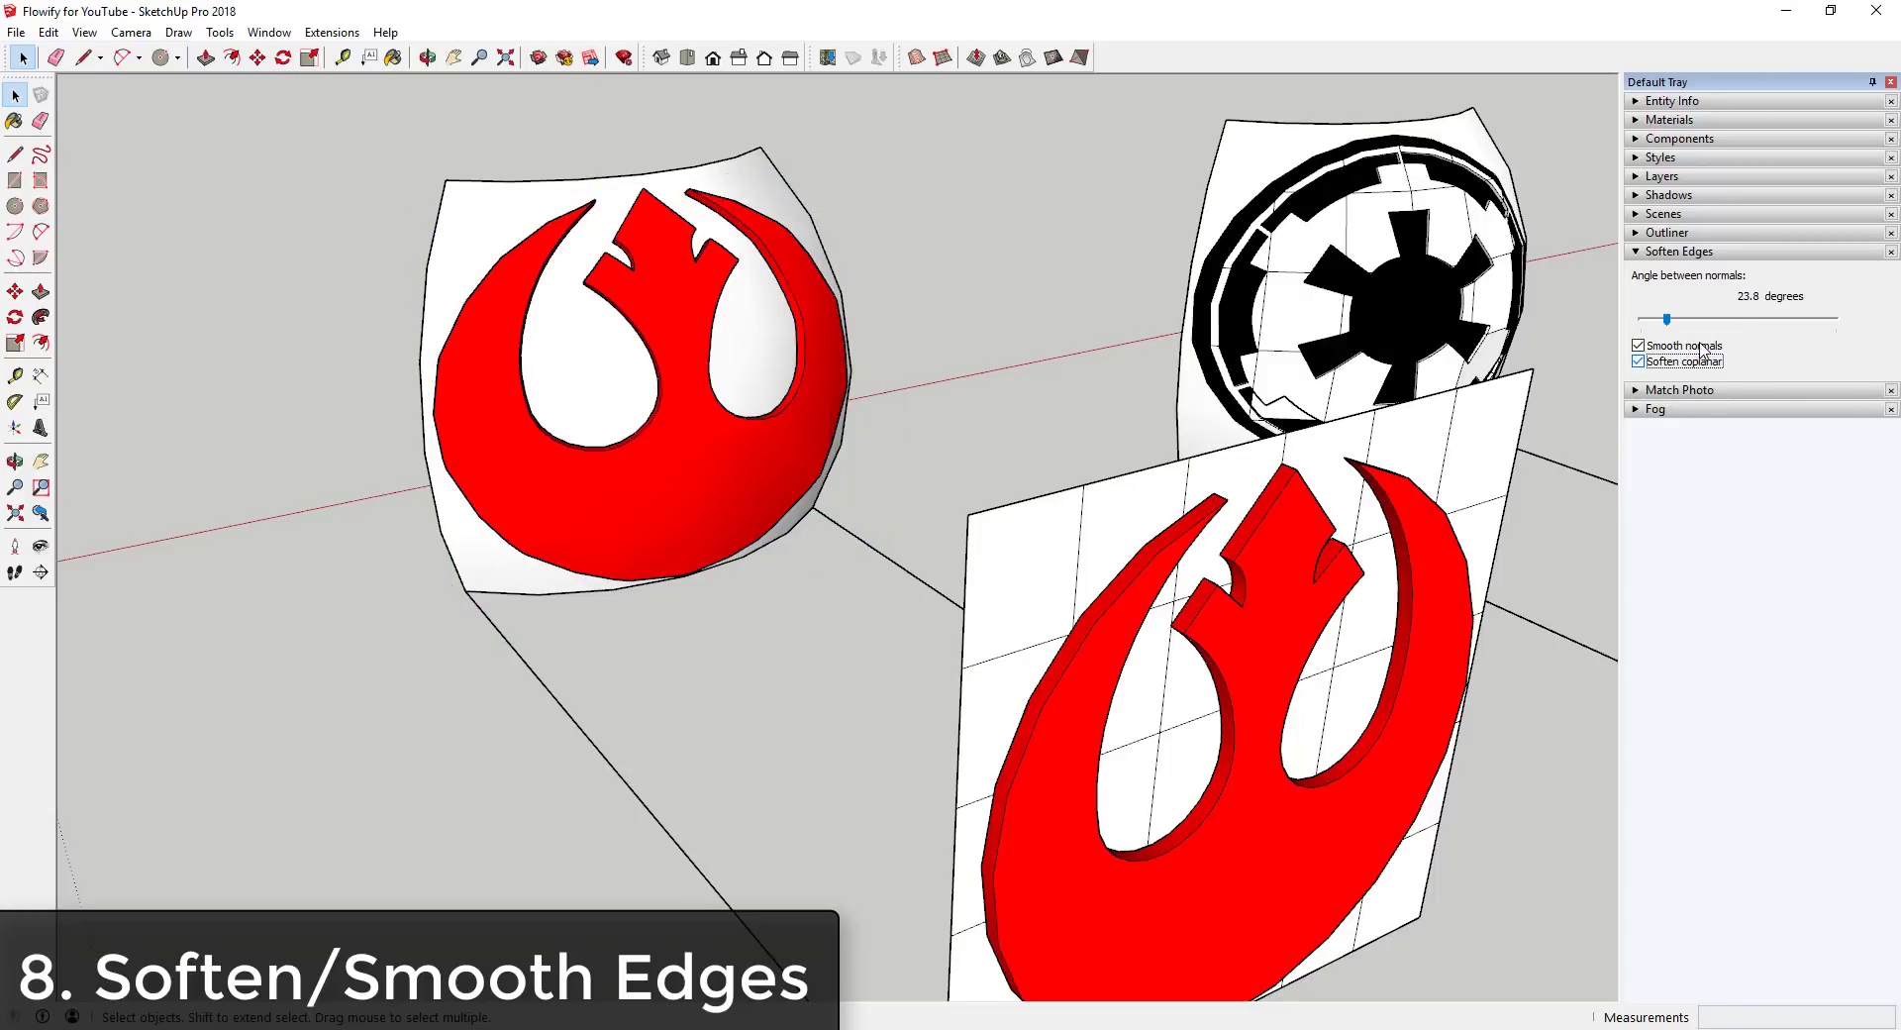
Show hidden geometry and open the red emblem group with the softened edge in its central stem selected.
left_click(690, 421)
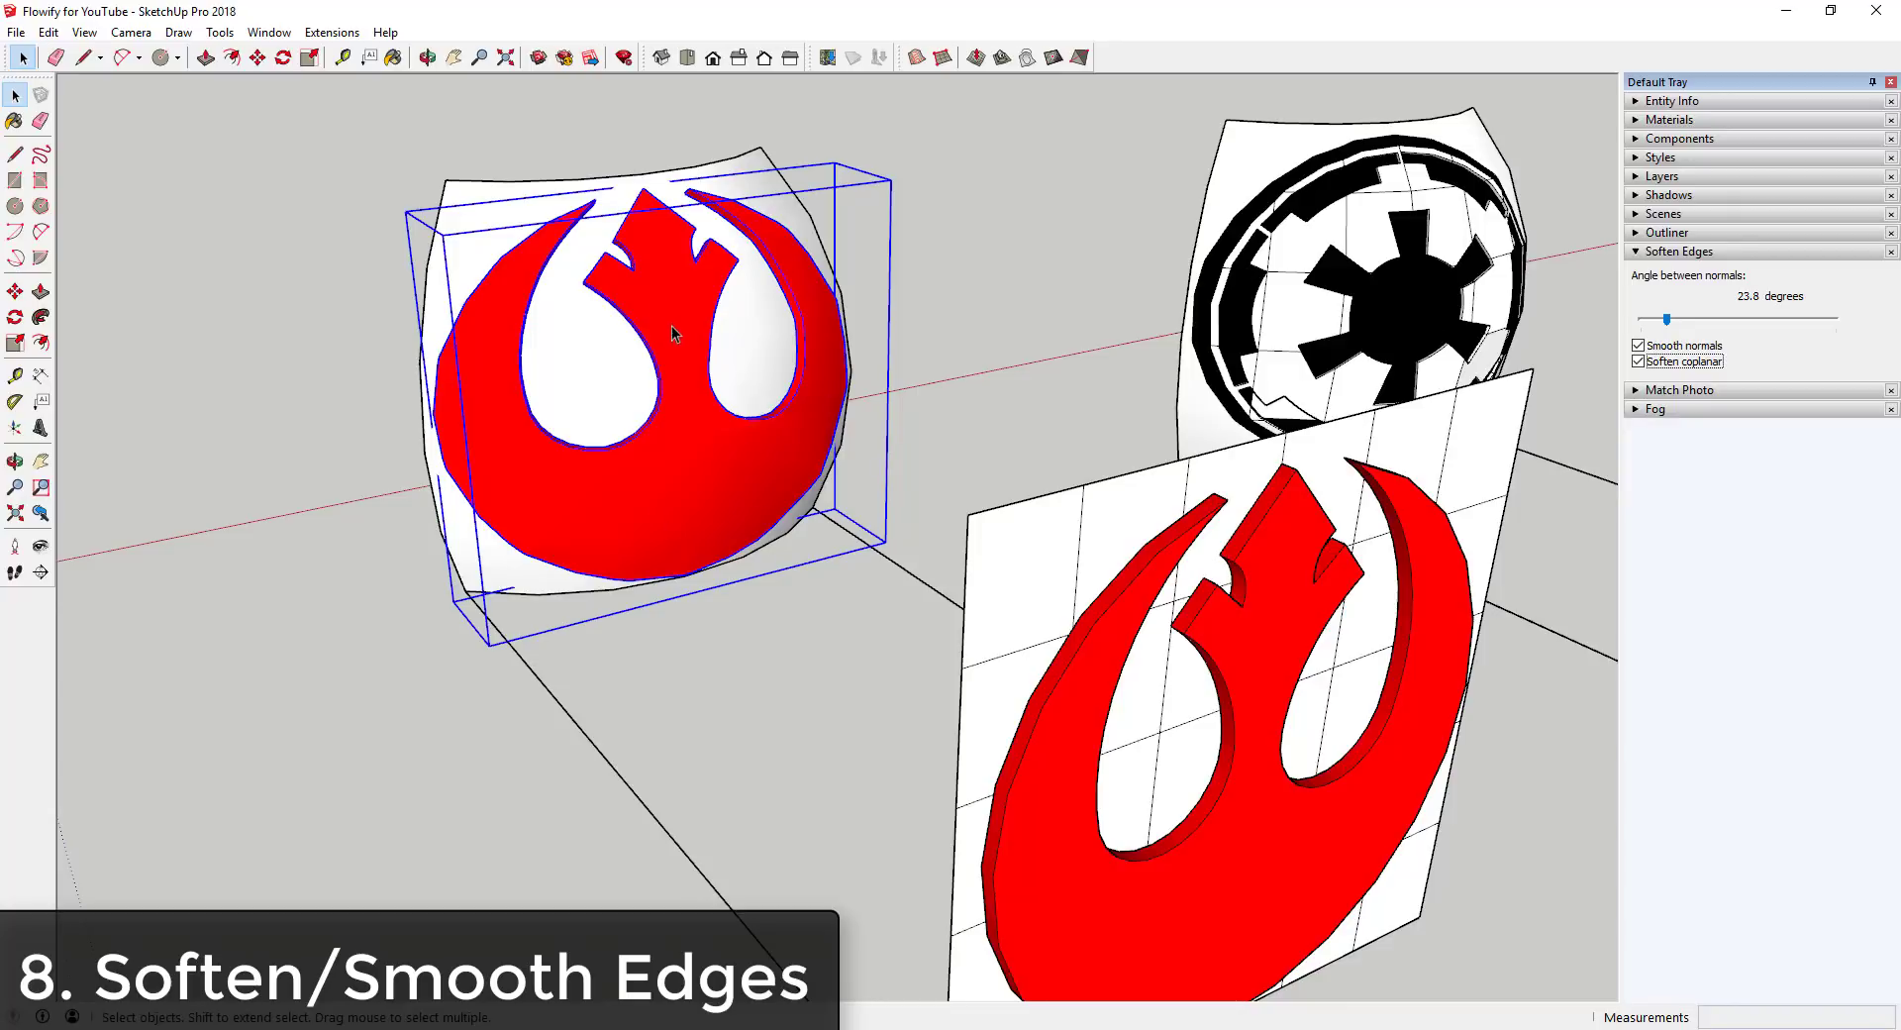
left_click(84, 32)
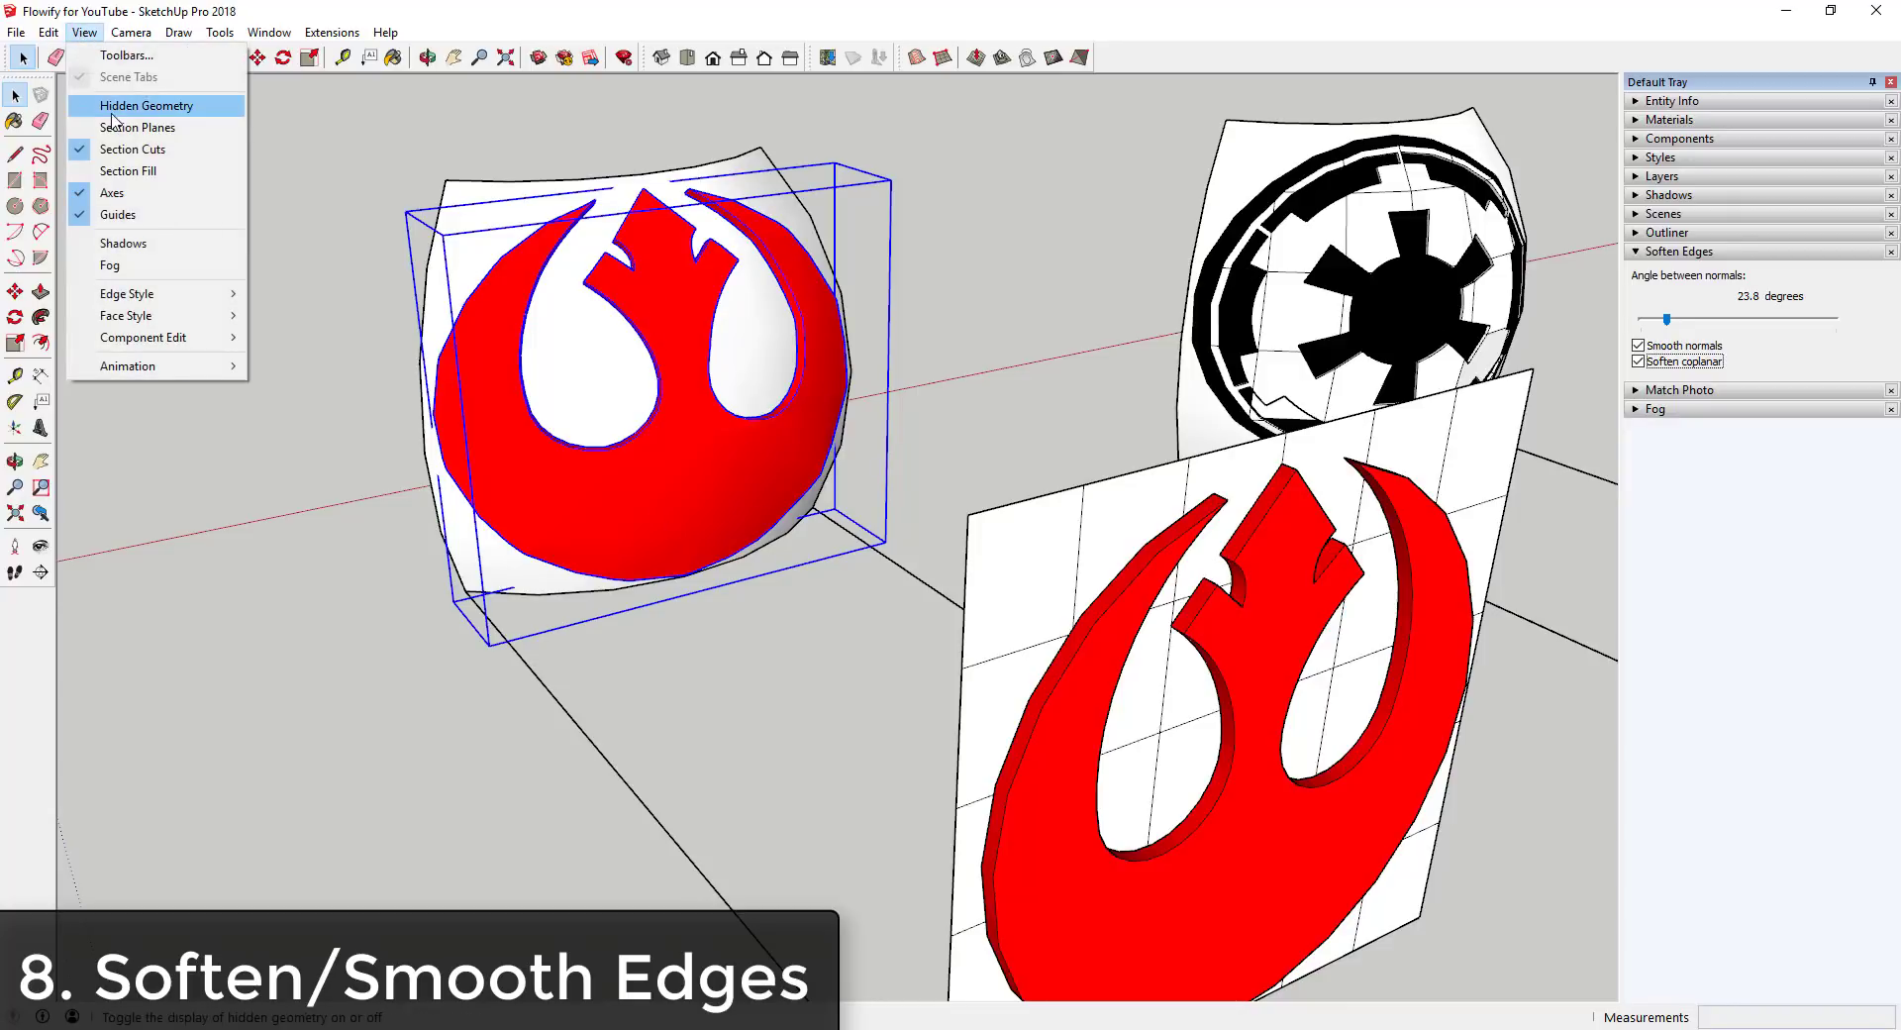
left_click(145, 105)
scroll(665, 382, "up", 5)
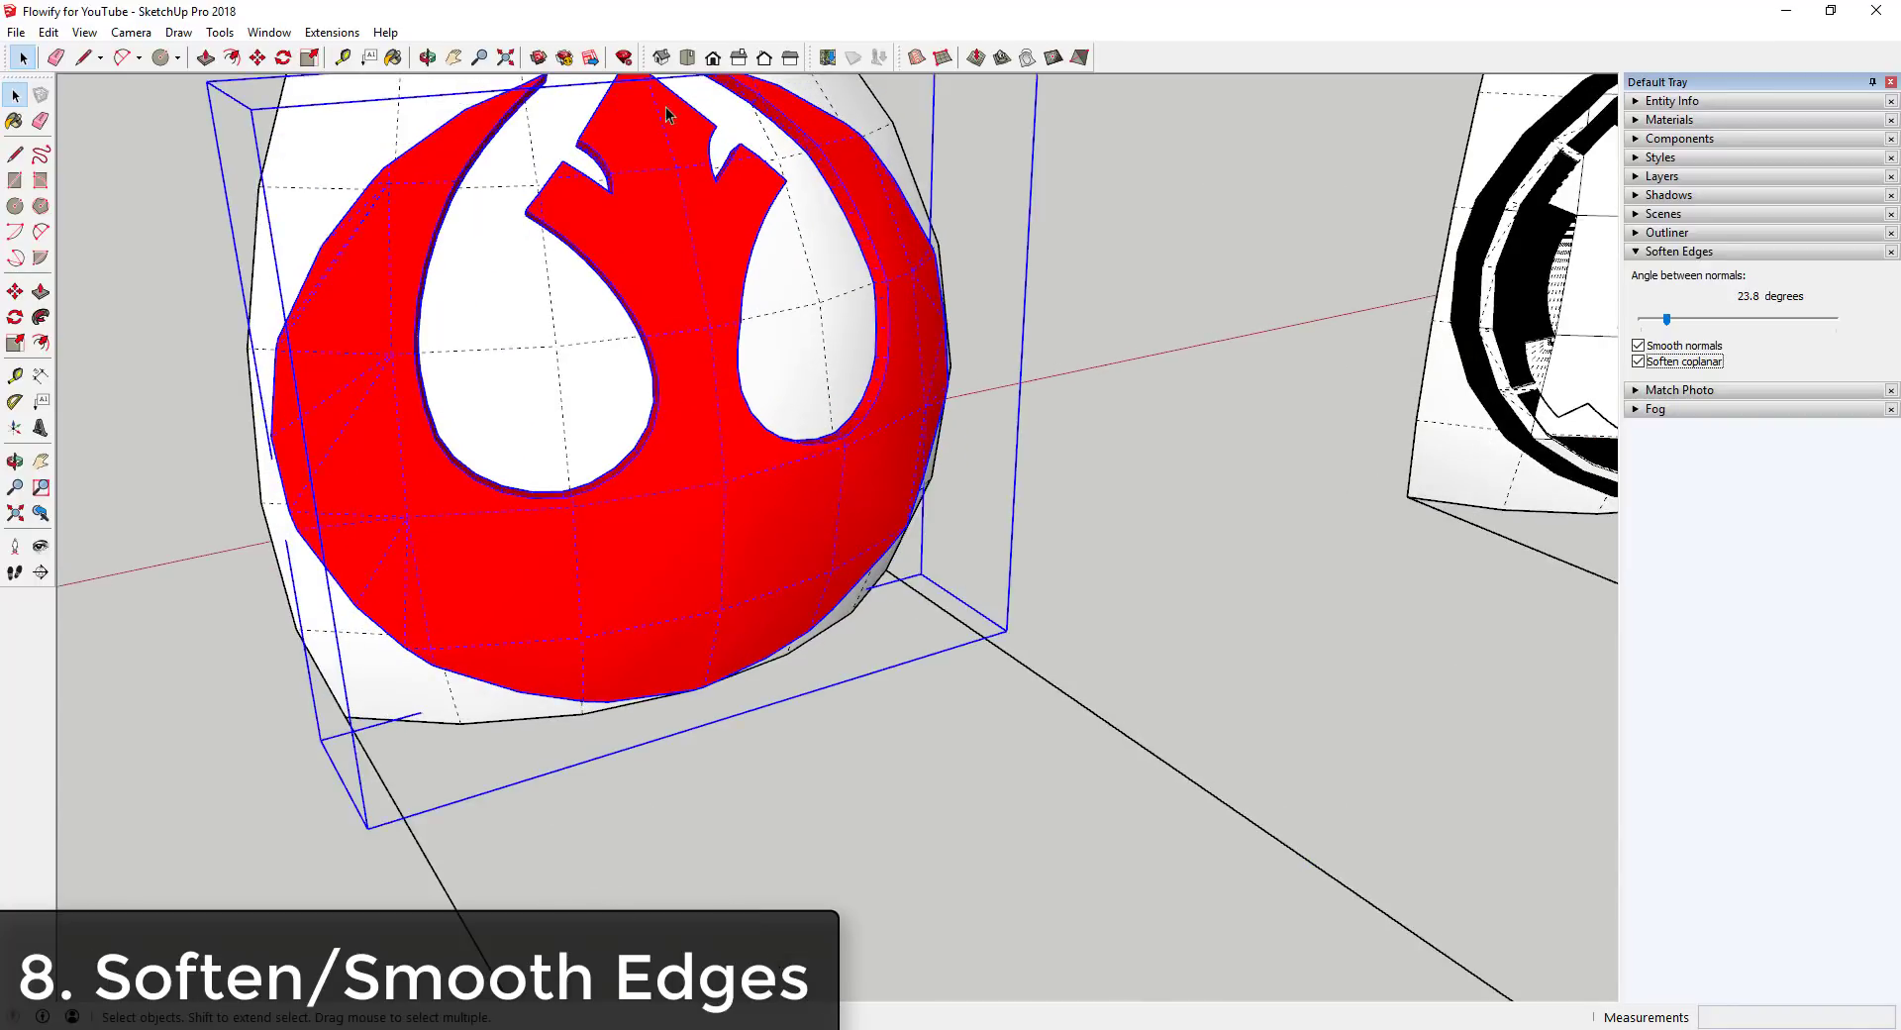
double_click(702, 298)
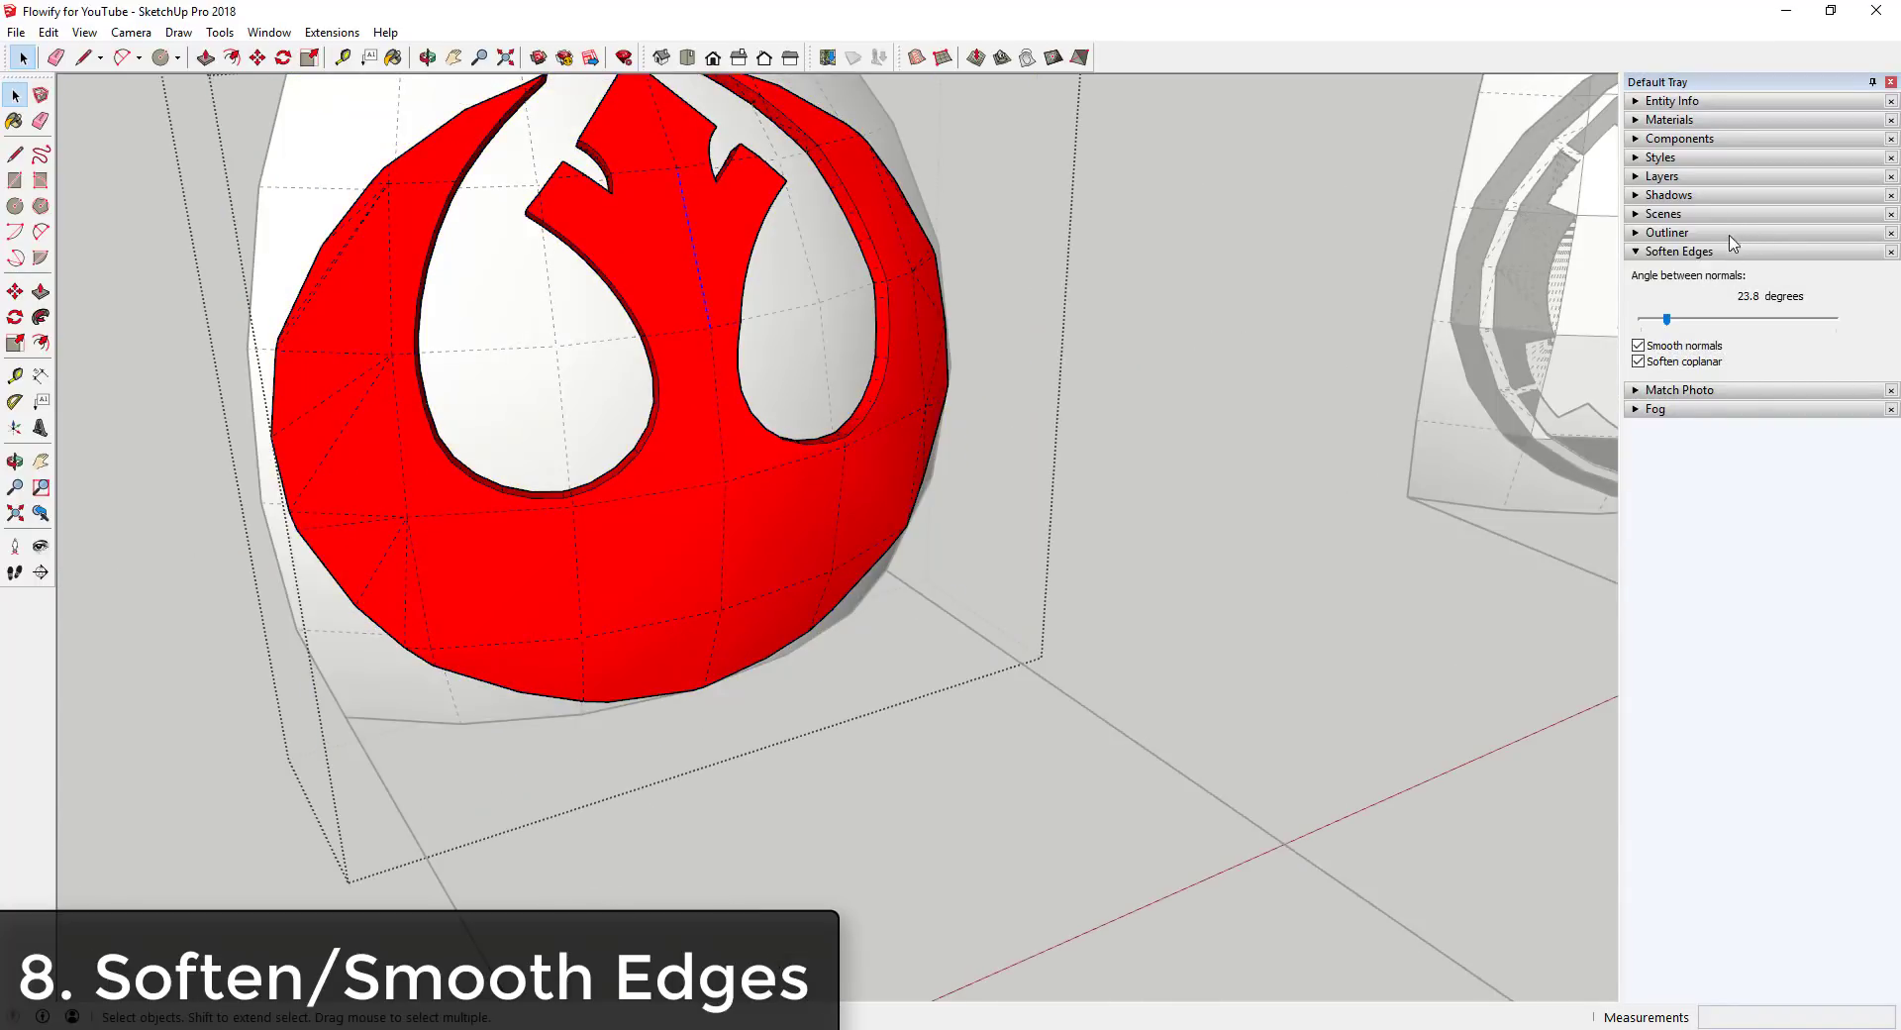
Expand Entity Info, turn off Soft for the selected stem edge and deselect it.
left_click(1656, 103)
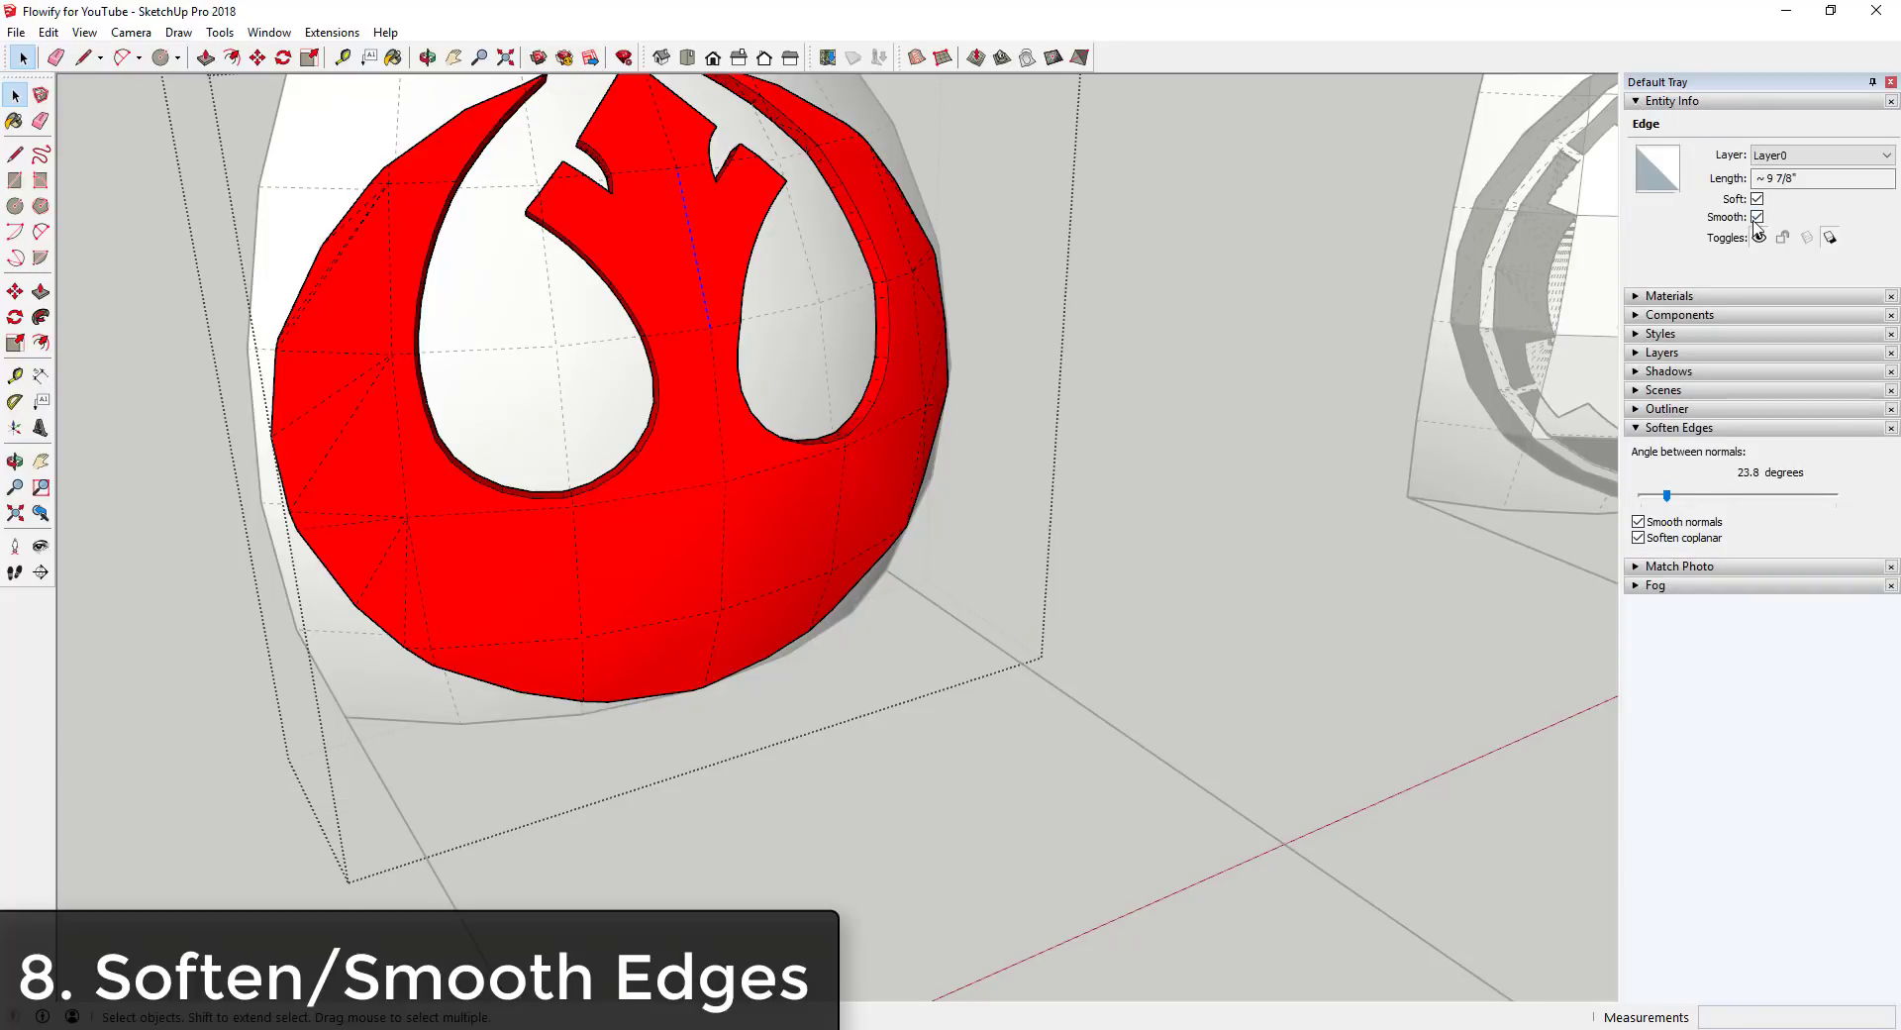
left_click(1758, 199)
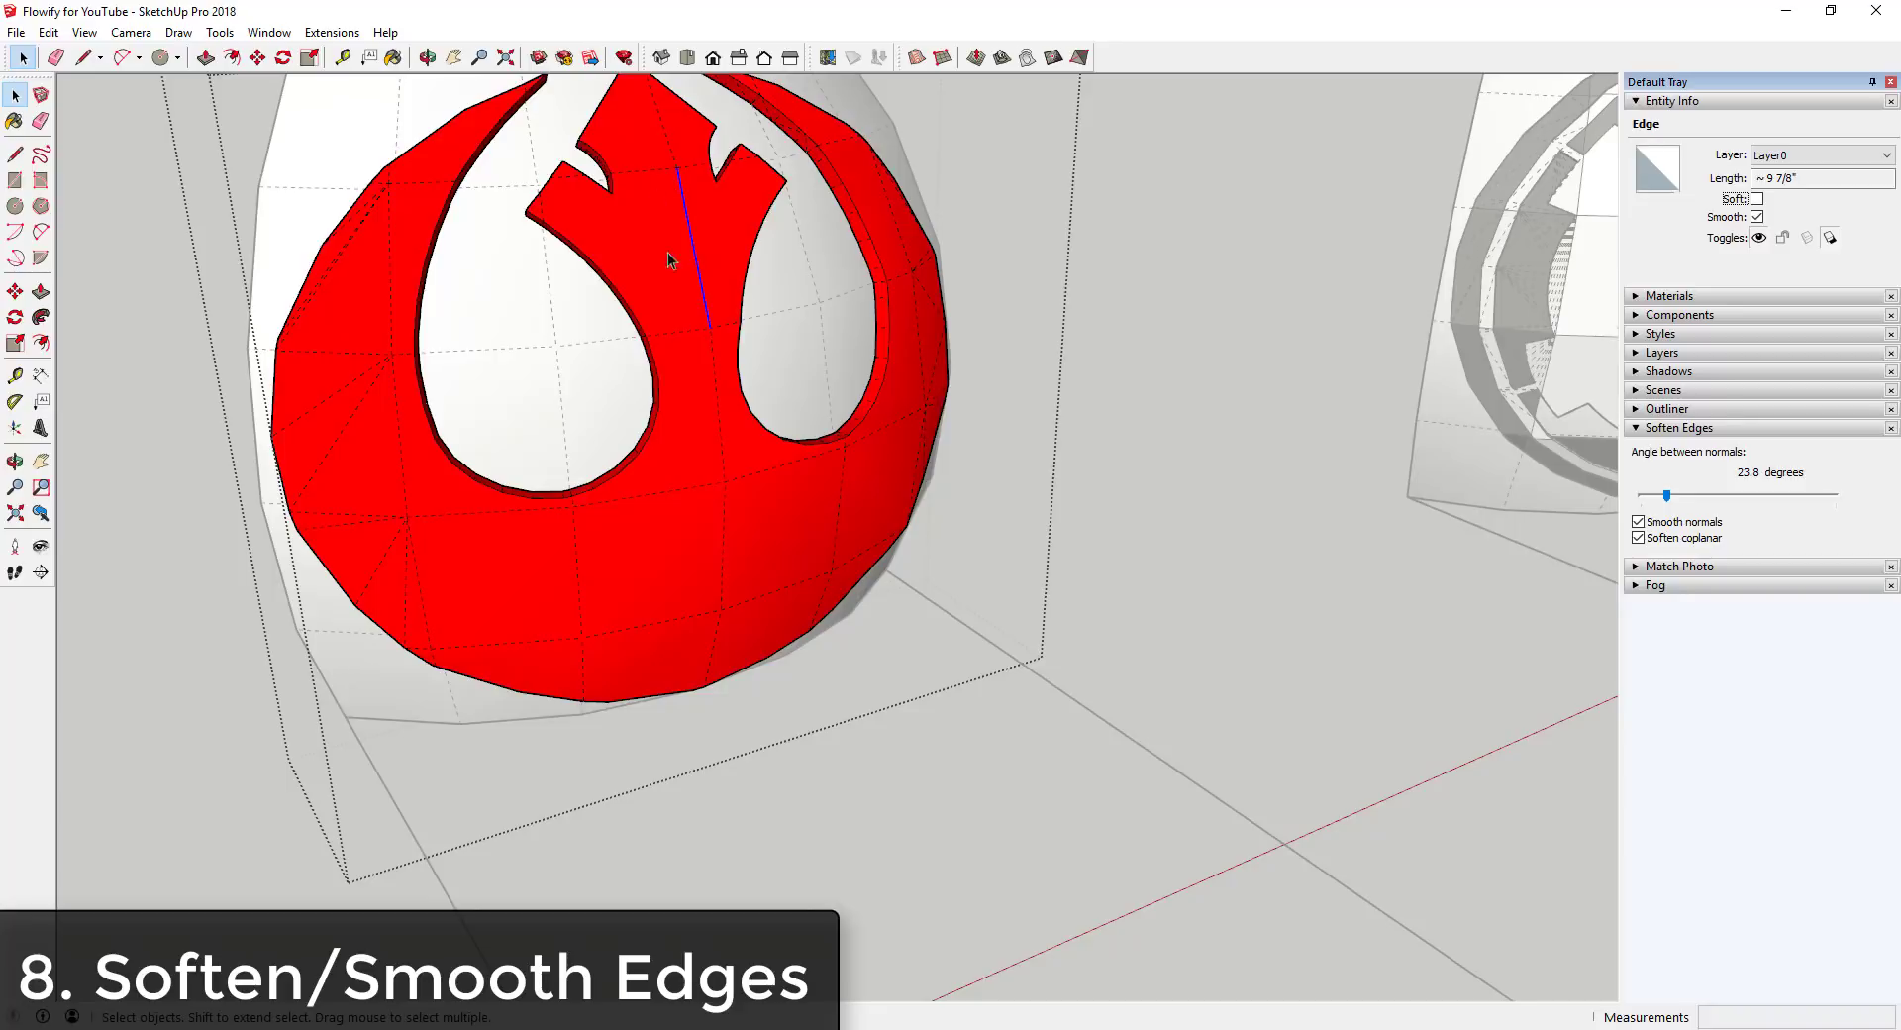
left_click(697, 268, "shift")
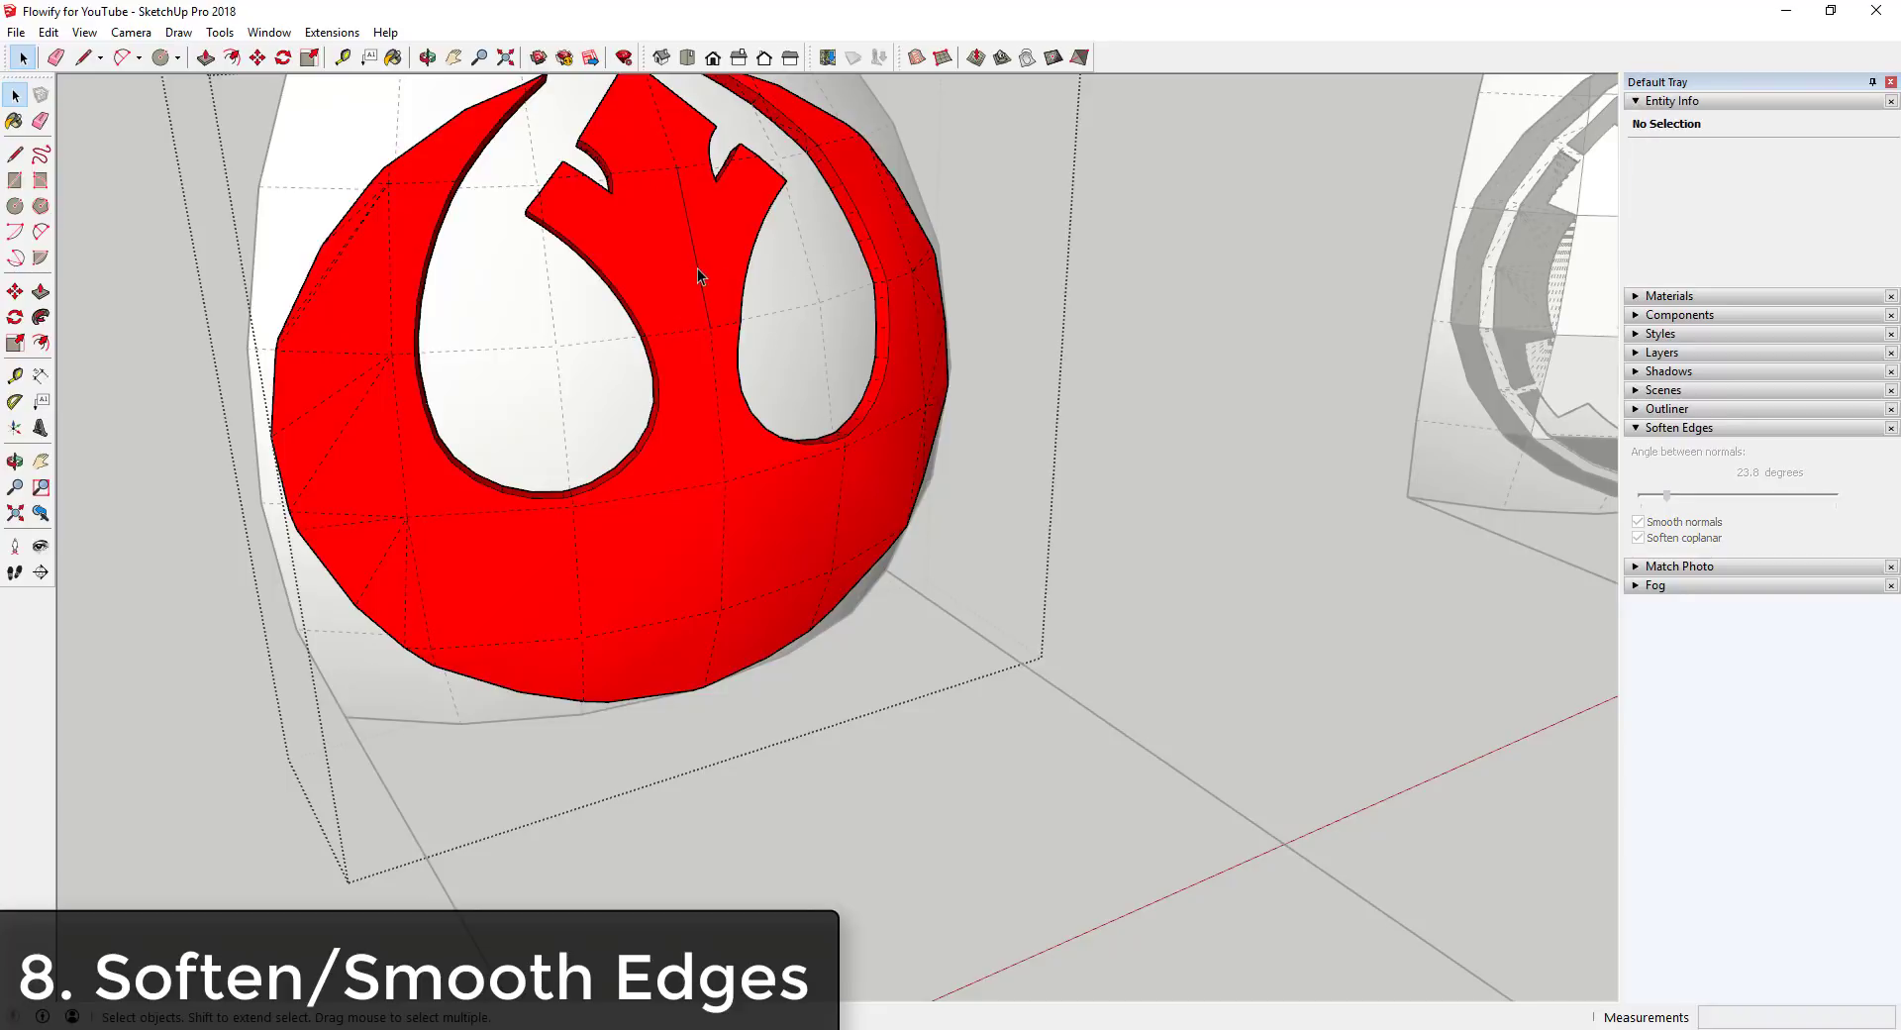
Reselect the emblem's central stem edge and turn its Soft property back on.
left_click(697, 268)
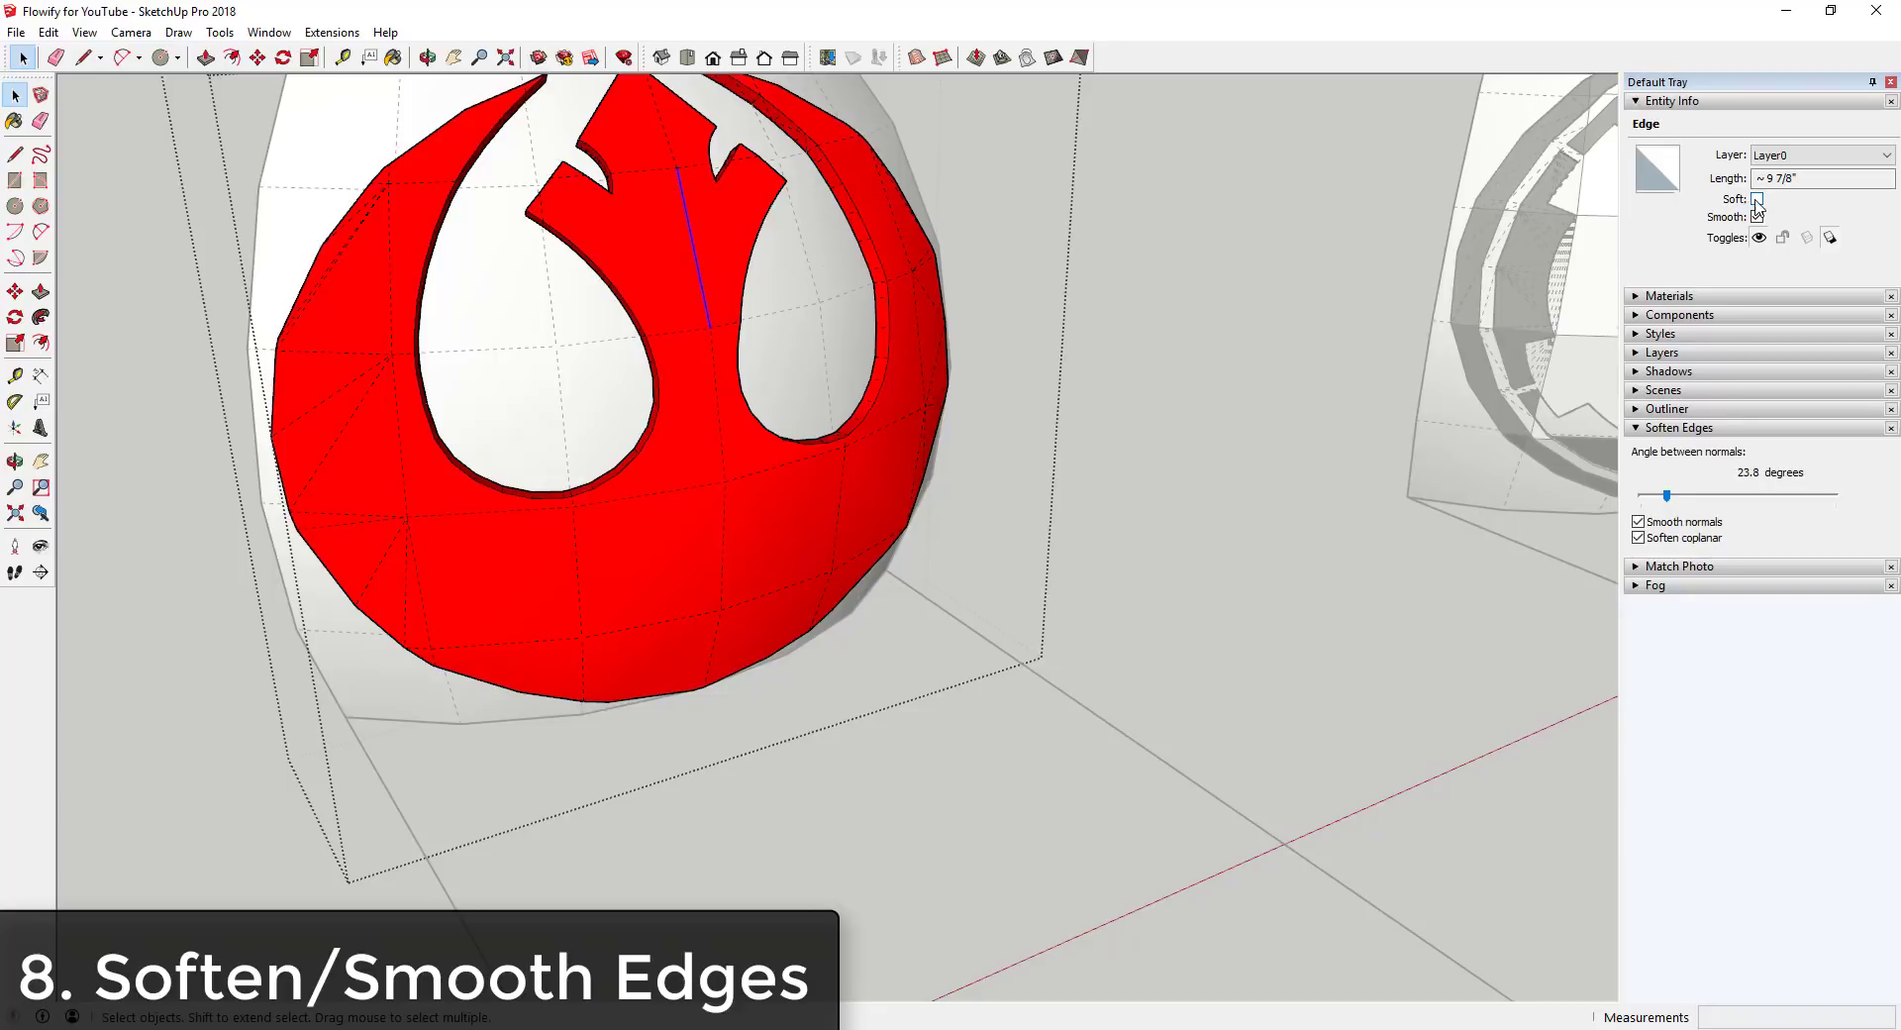
left_click(1757, 199)
scroll(899, 358, "down", 2)
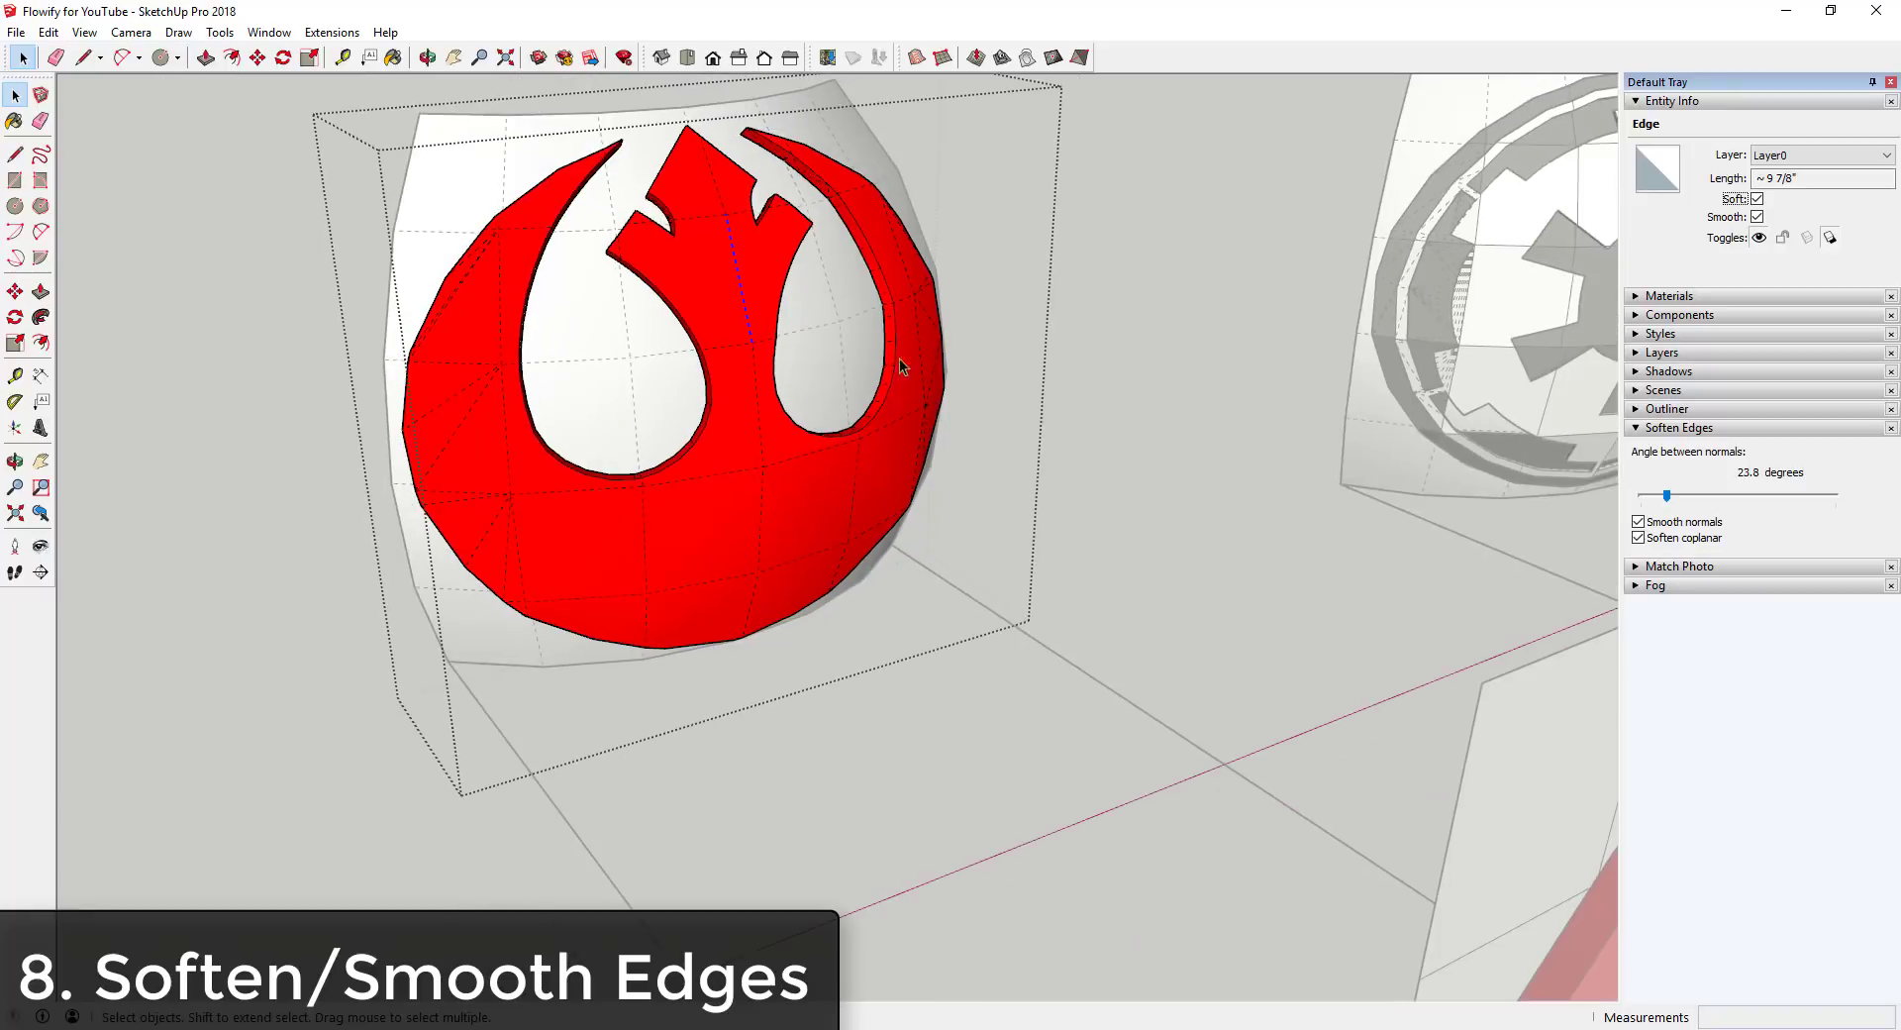
Turn off the display of hidden geometry and leave the emblem group.
left_click(84, 32)
left_click(128, 107)
scroll(692, 311, "down", 2)
scroll(692, 311, "down", 1)
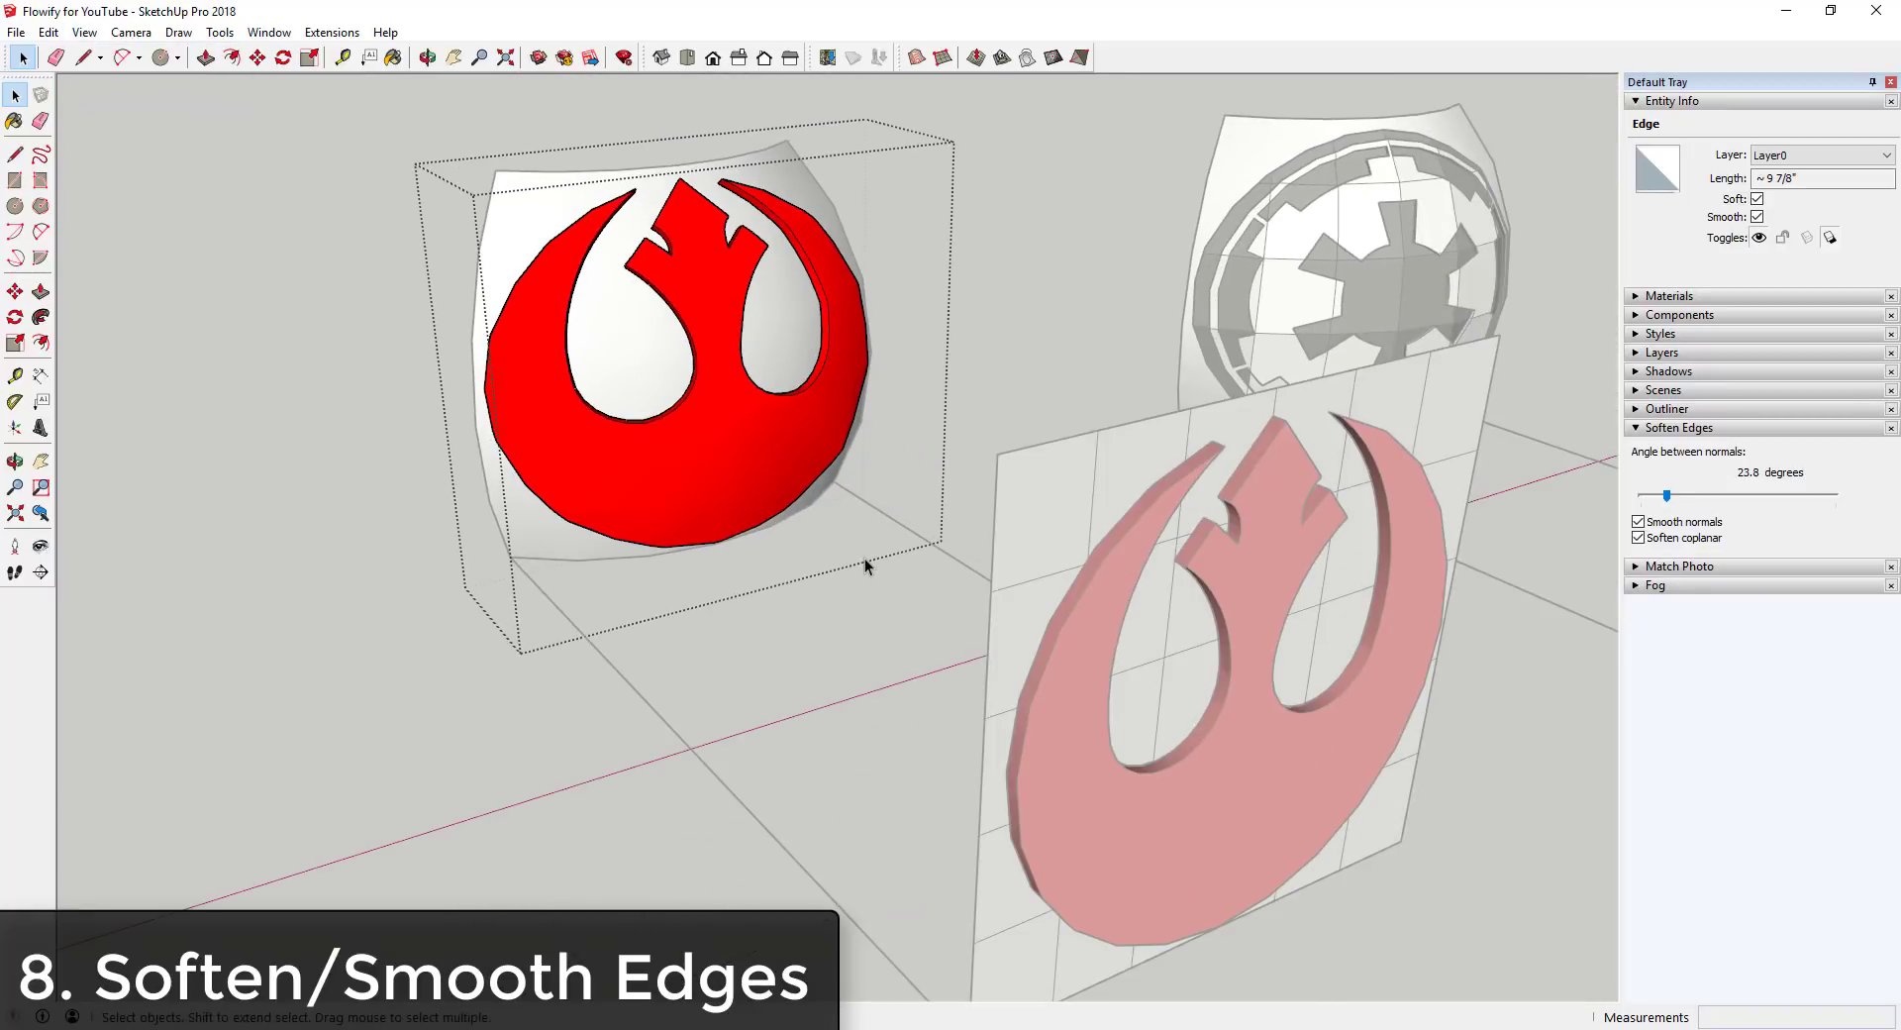
left_click(863, 556)
left_click(767, 458)
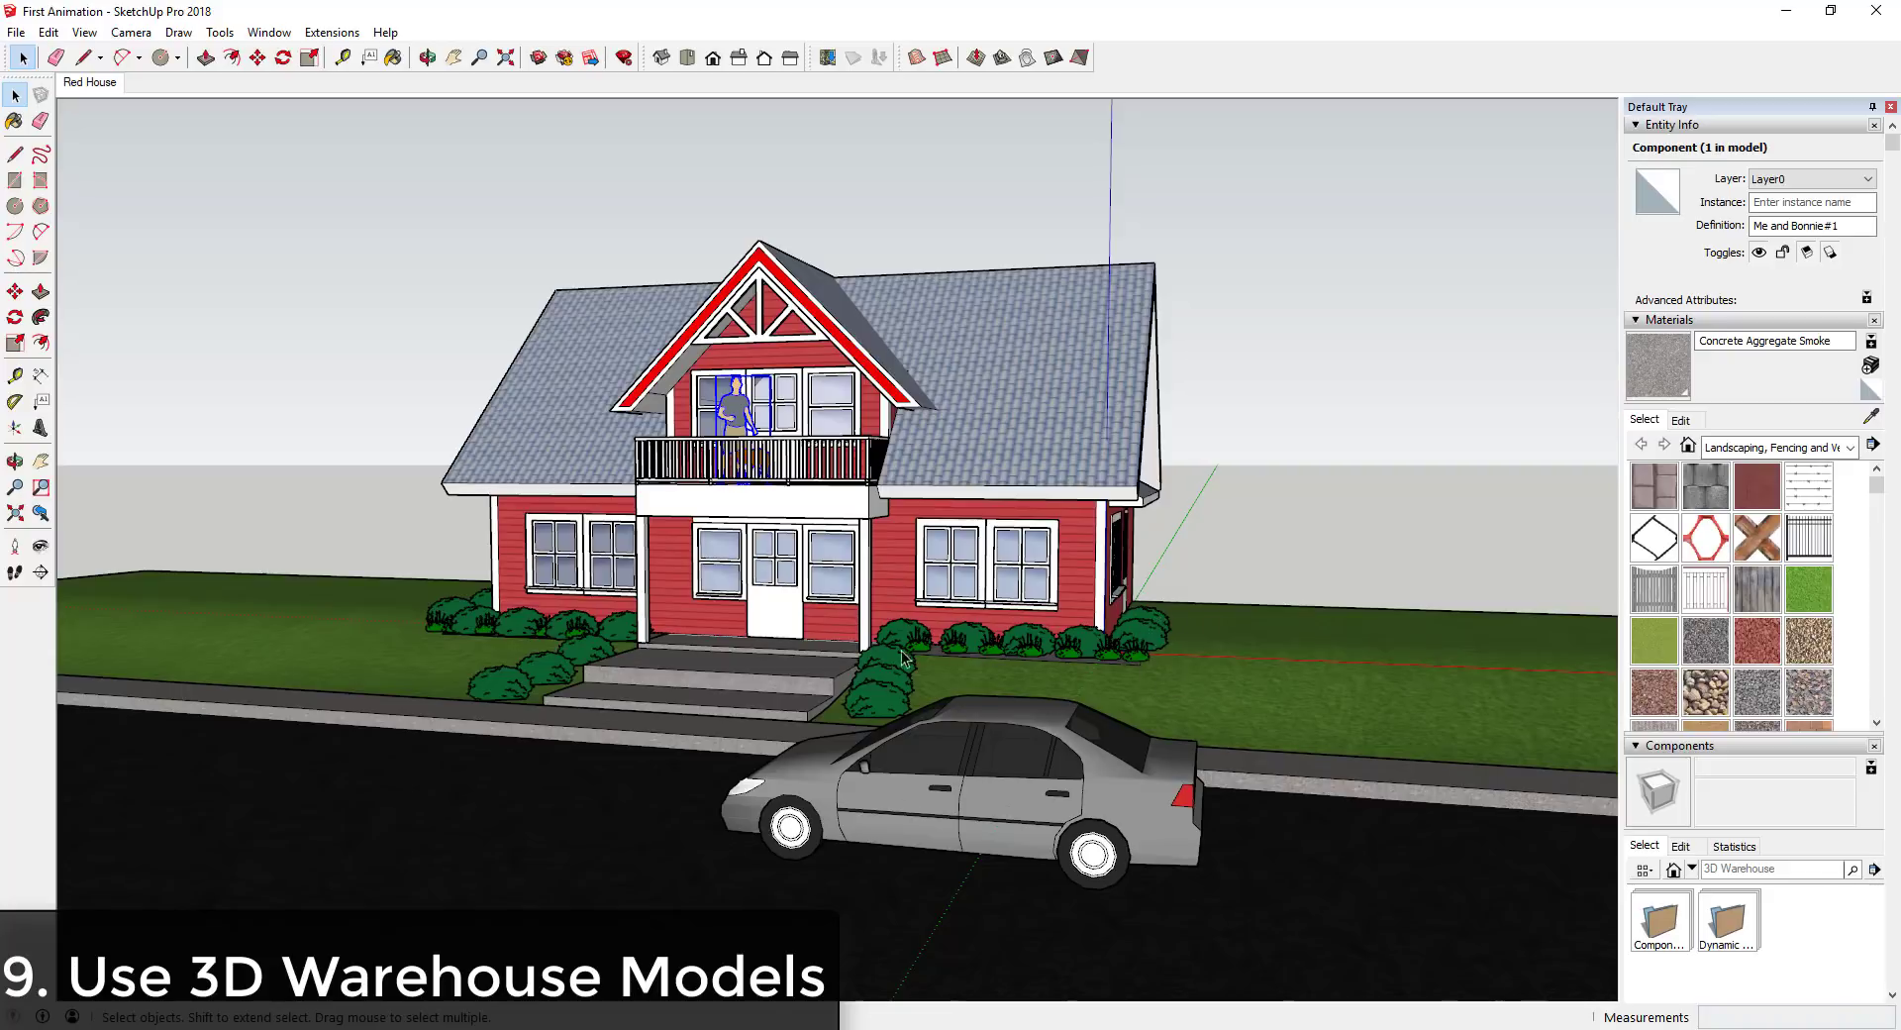
In the red house model, open the 3D Warehouse to get models.
scroll(615, 612, "up", 3)
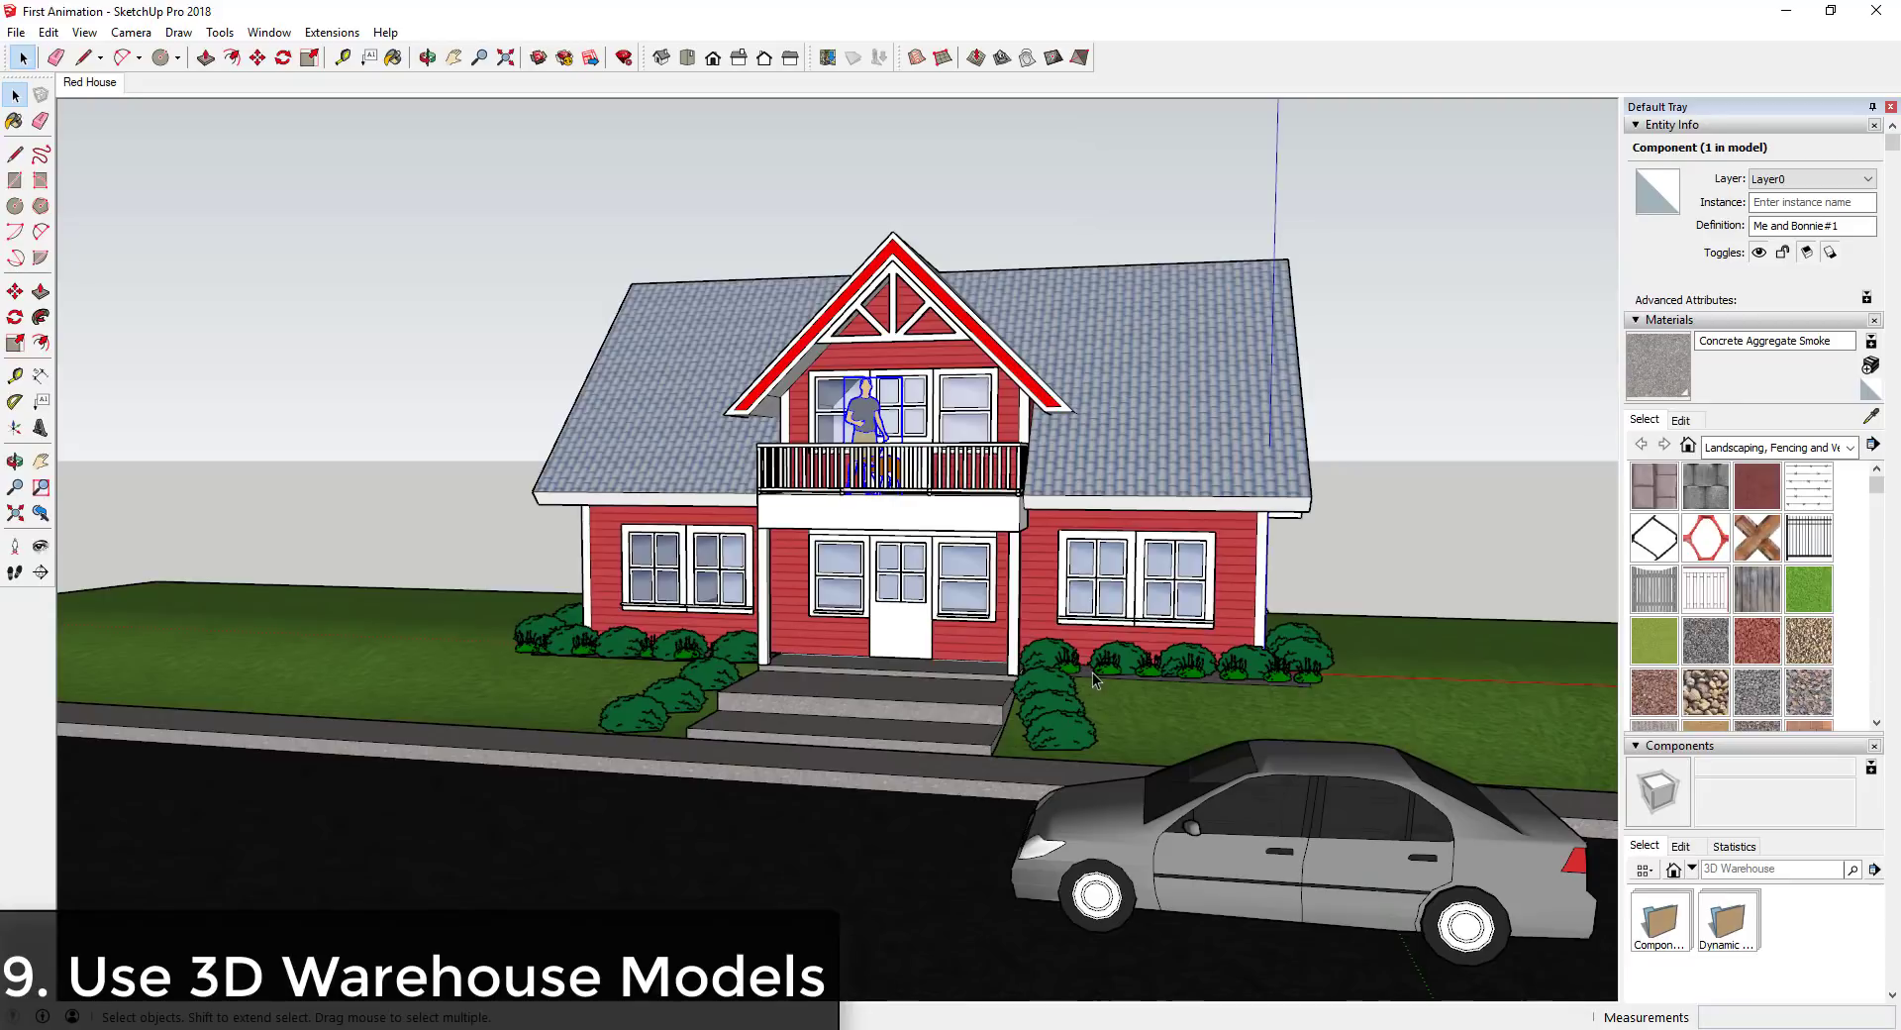
middle_click_drag(994, 670, 874, 643)
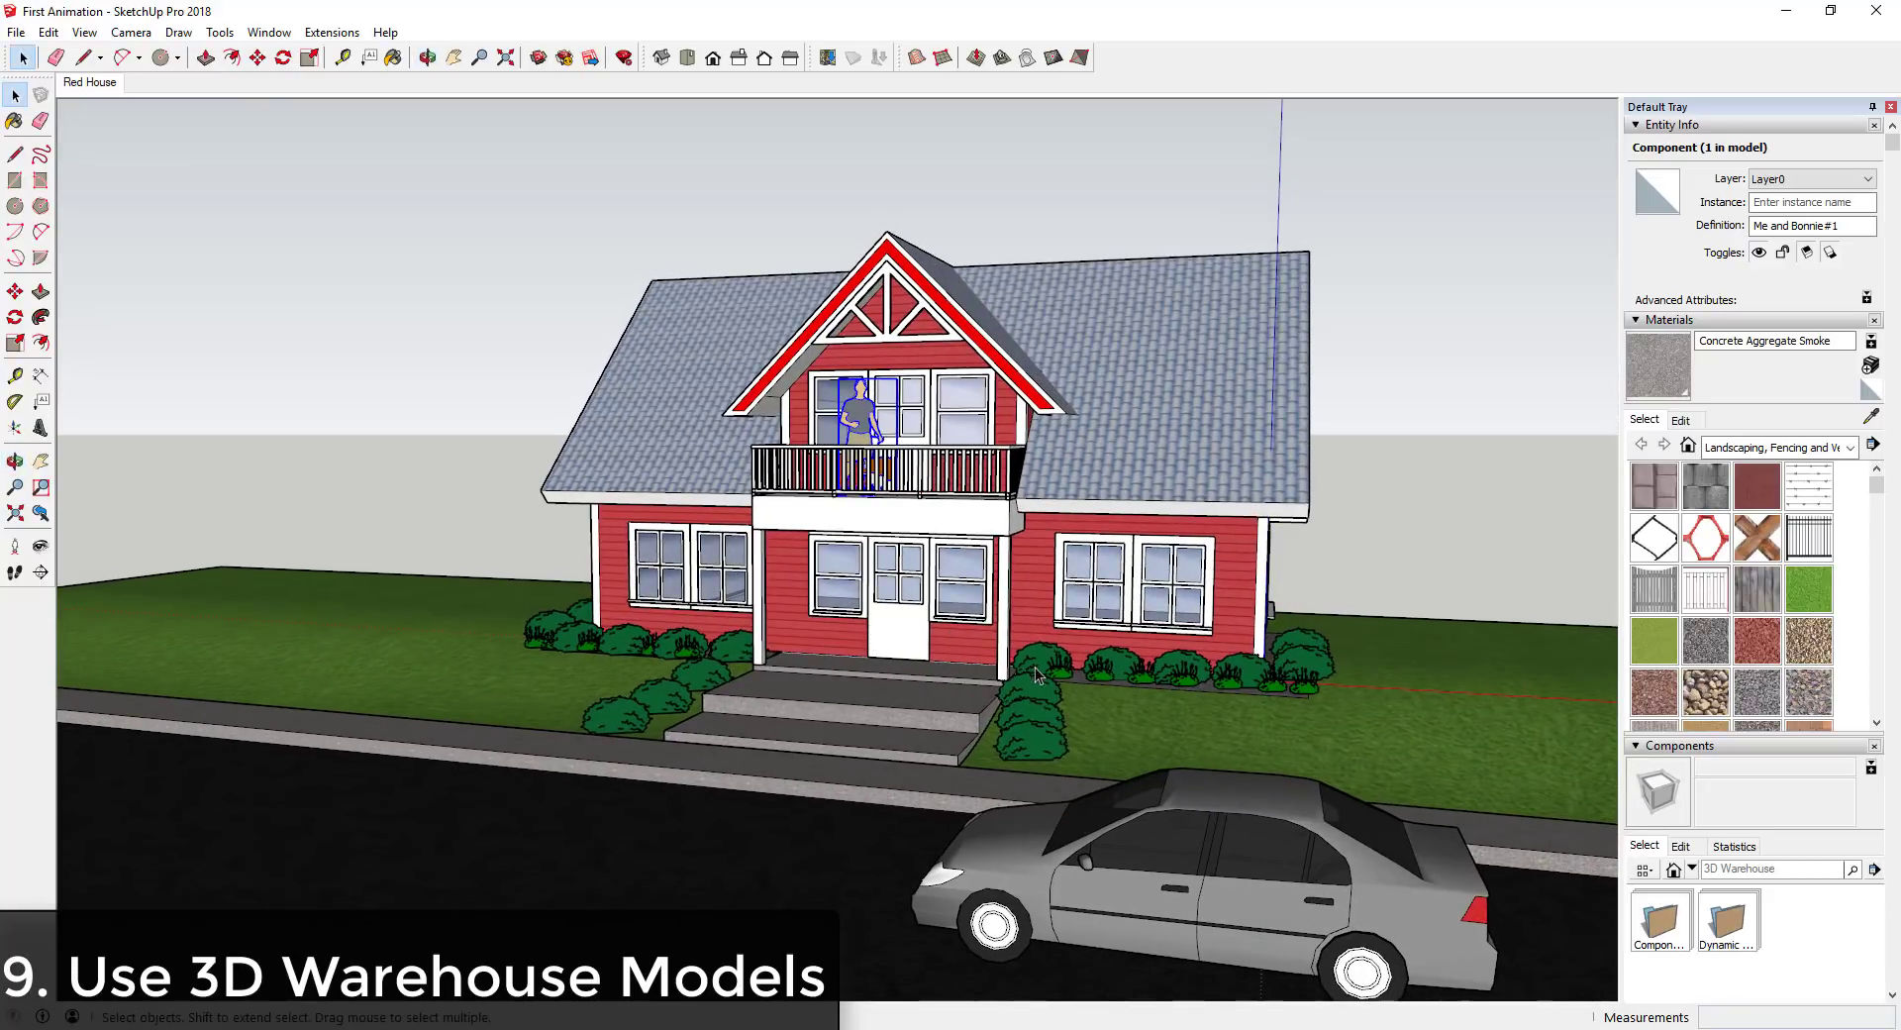
left_click(16, 32)
mouse_move(129, 276)
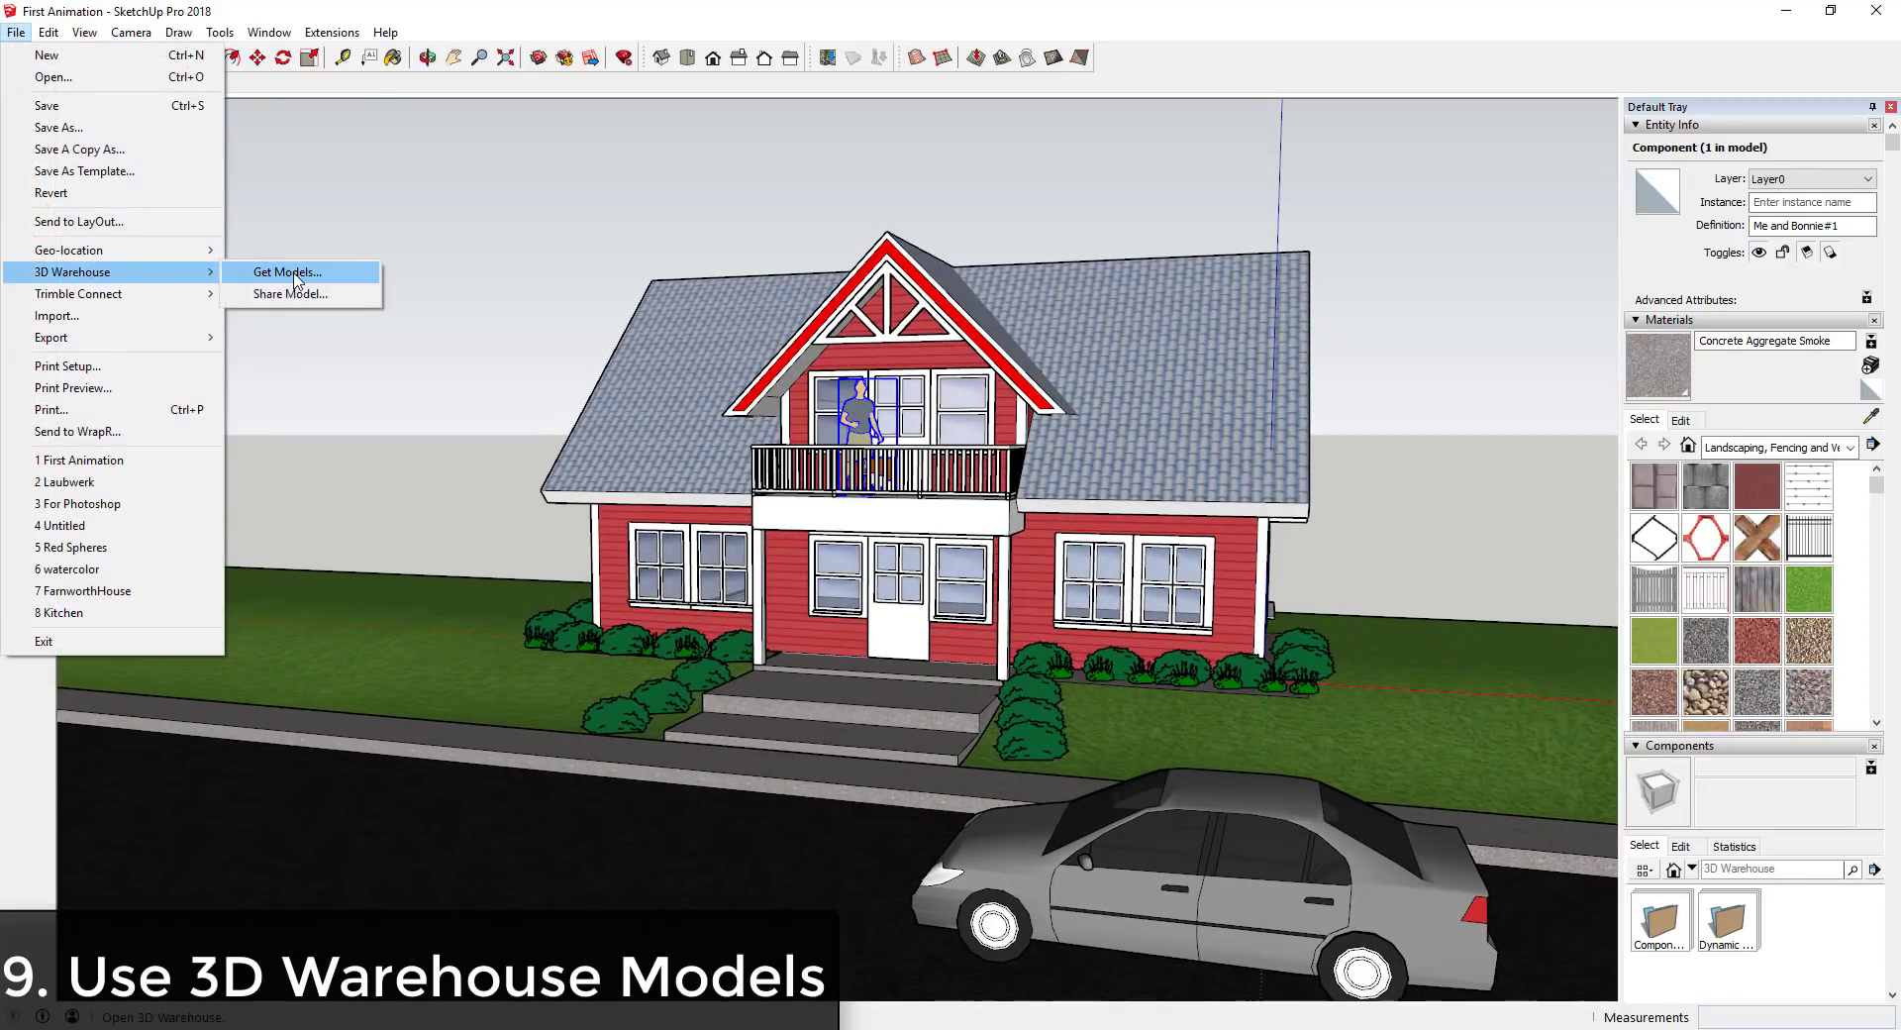
left_click(287, 272)
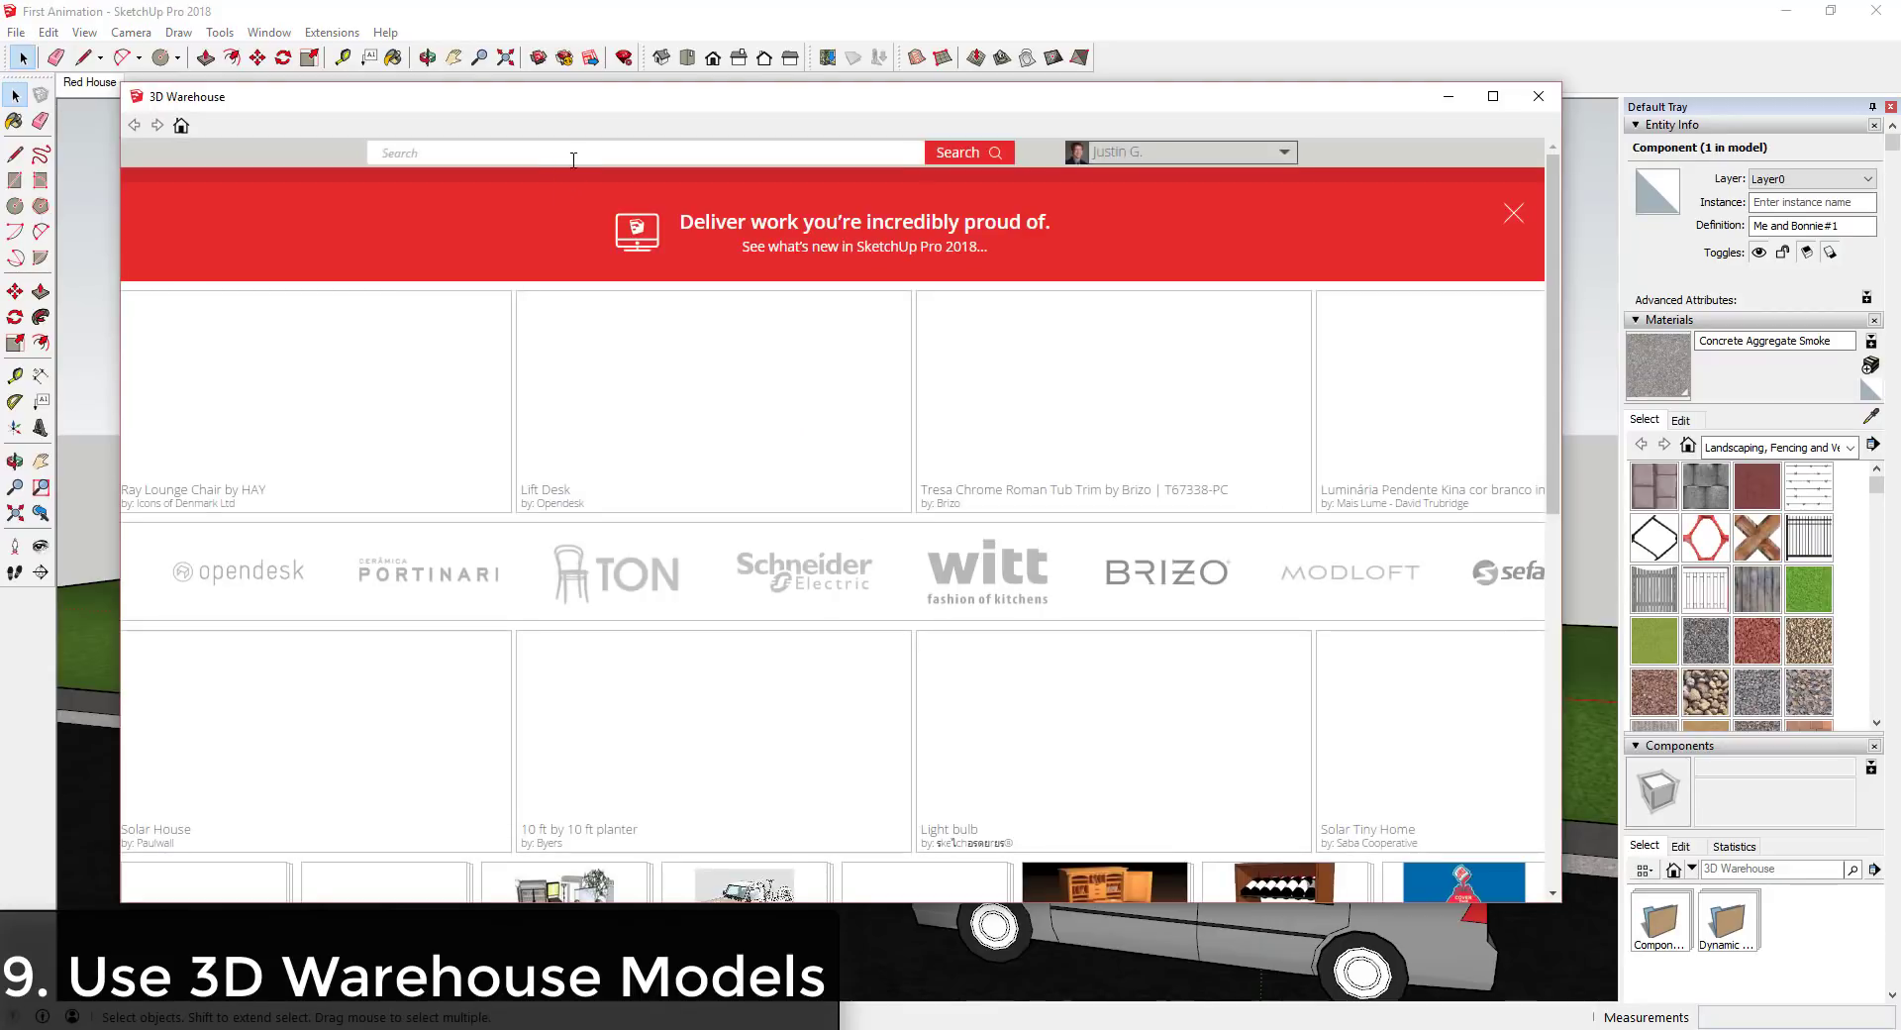
left_click(31, 38)
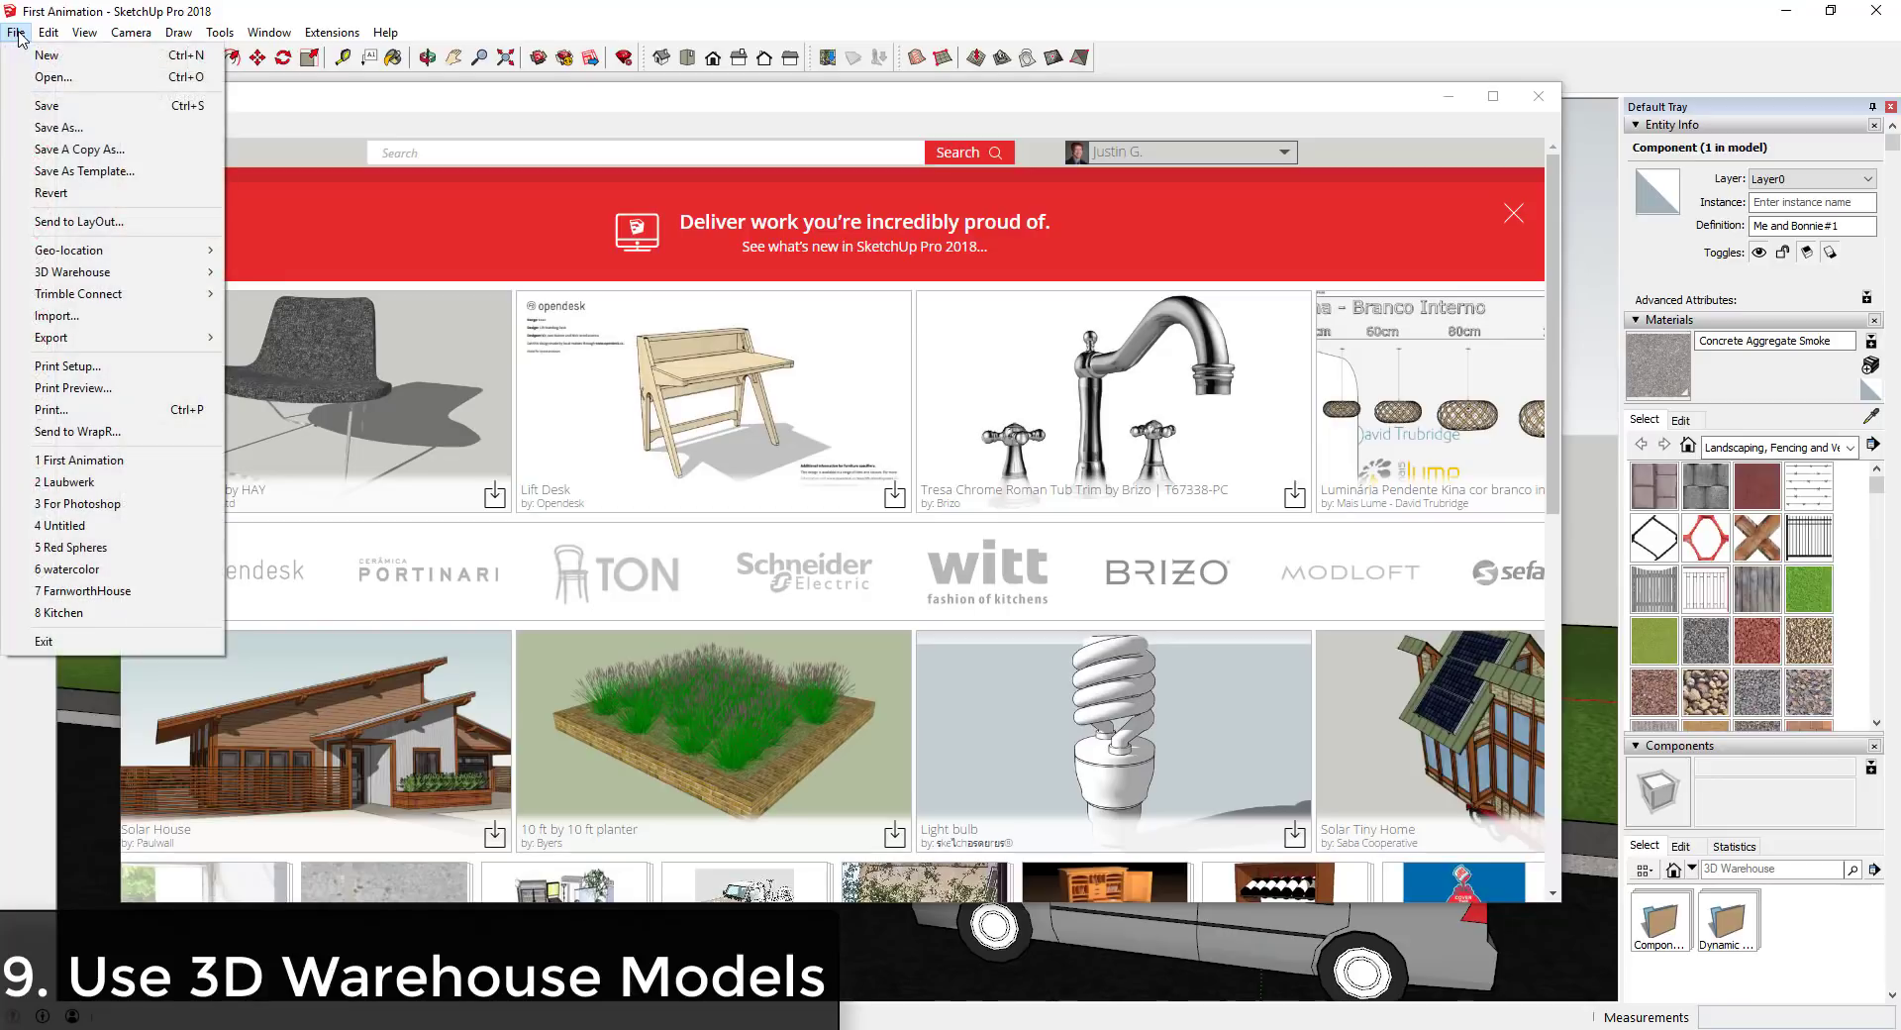
mouse_move(129, 272)
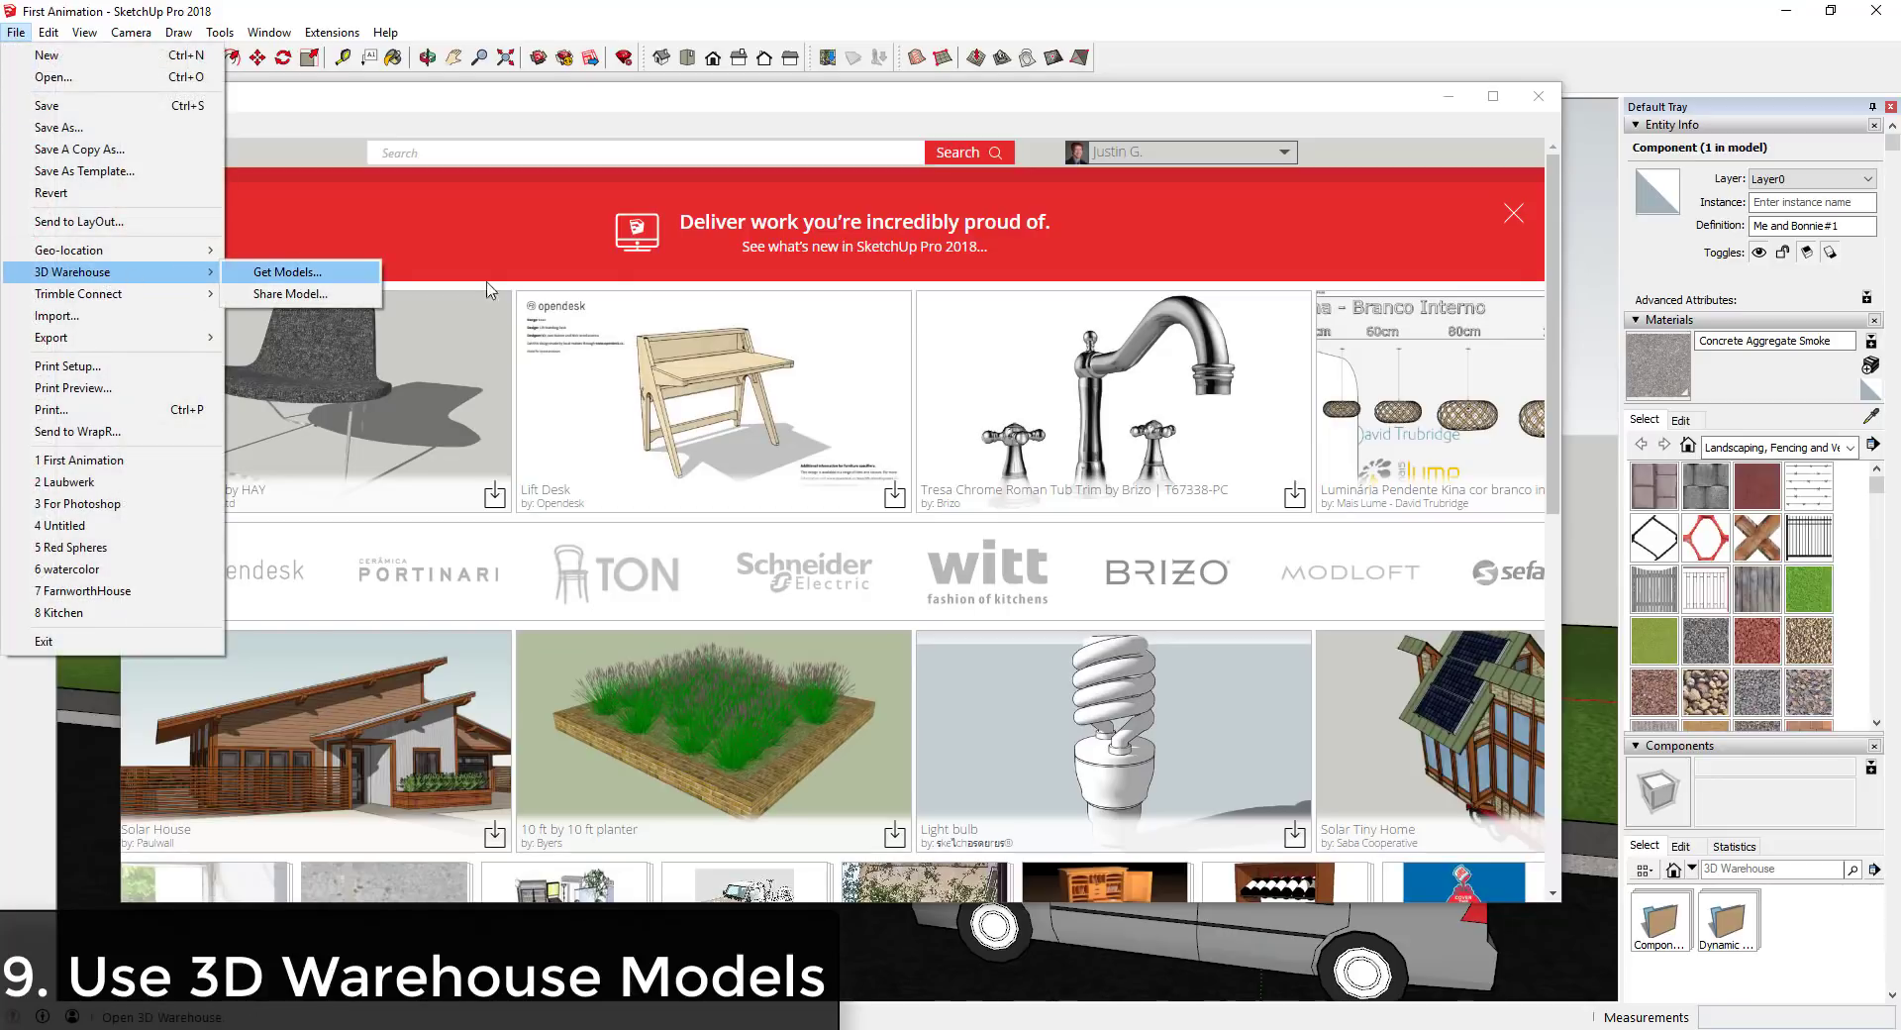
Search the 3D Warehouse for "car".
left_click(1243, 224)
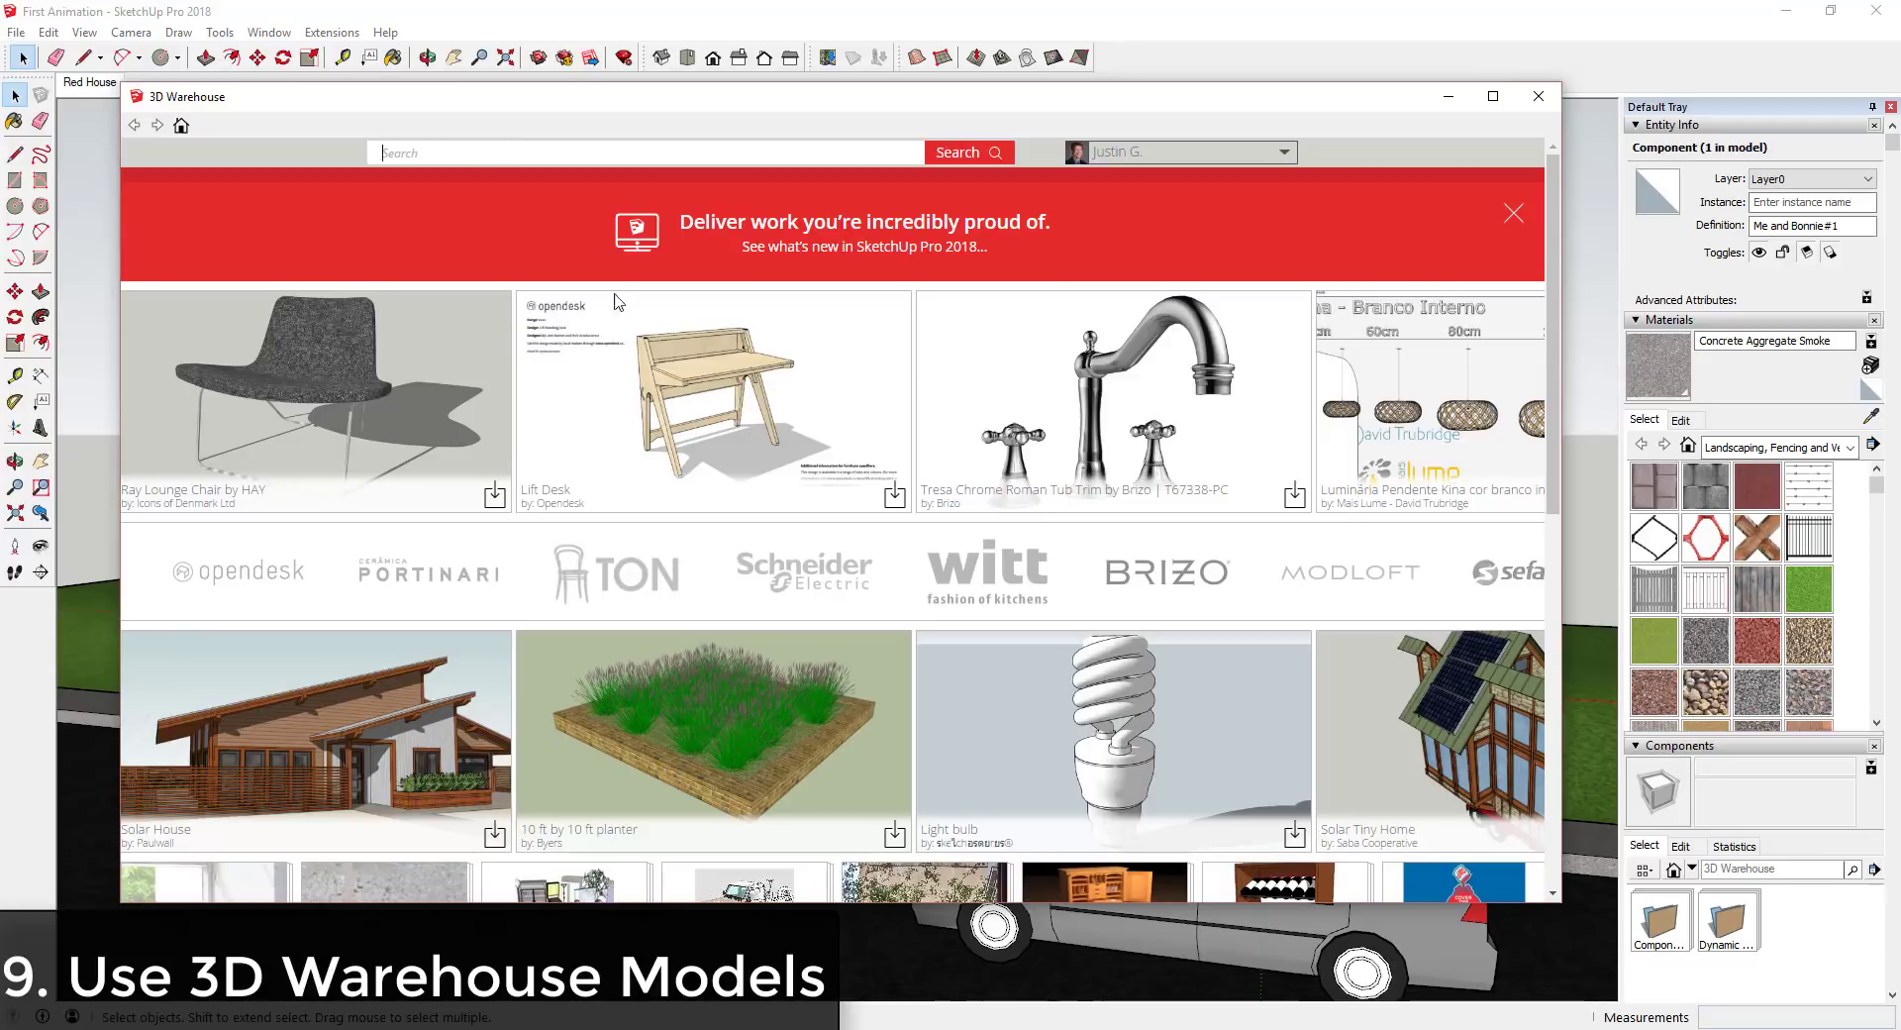
type("car")
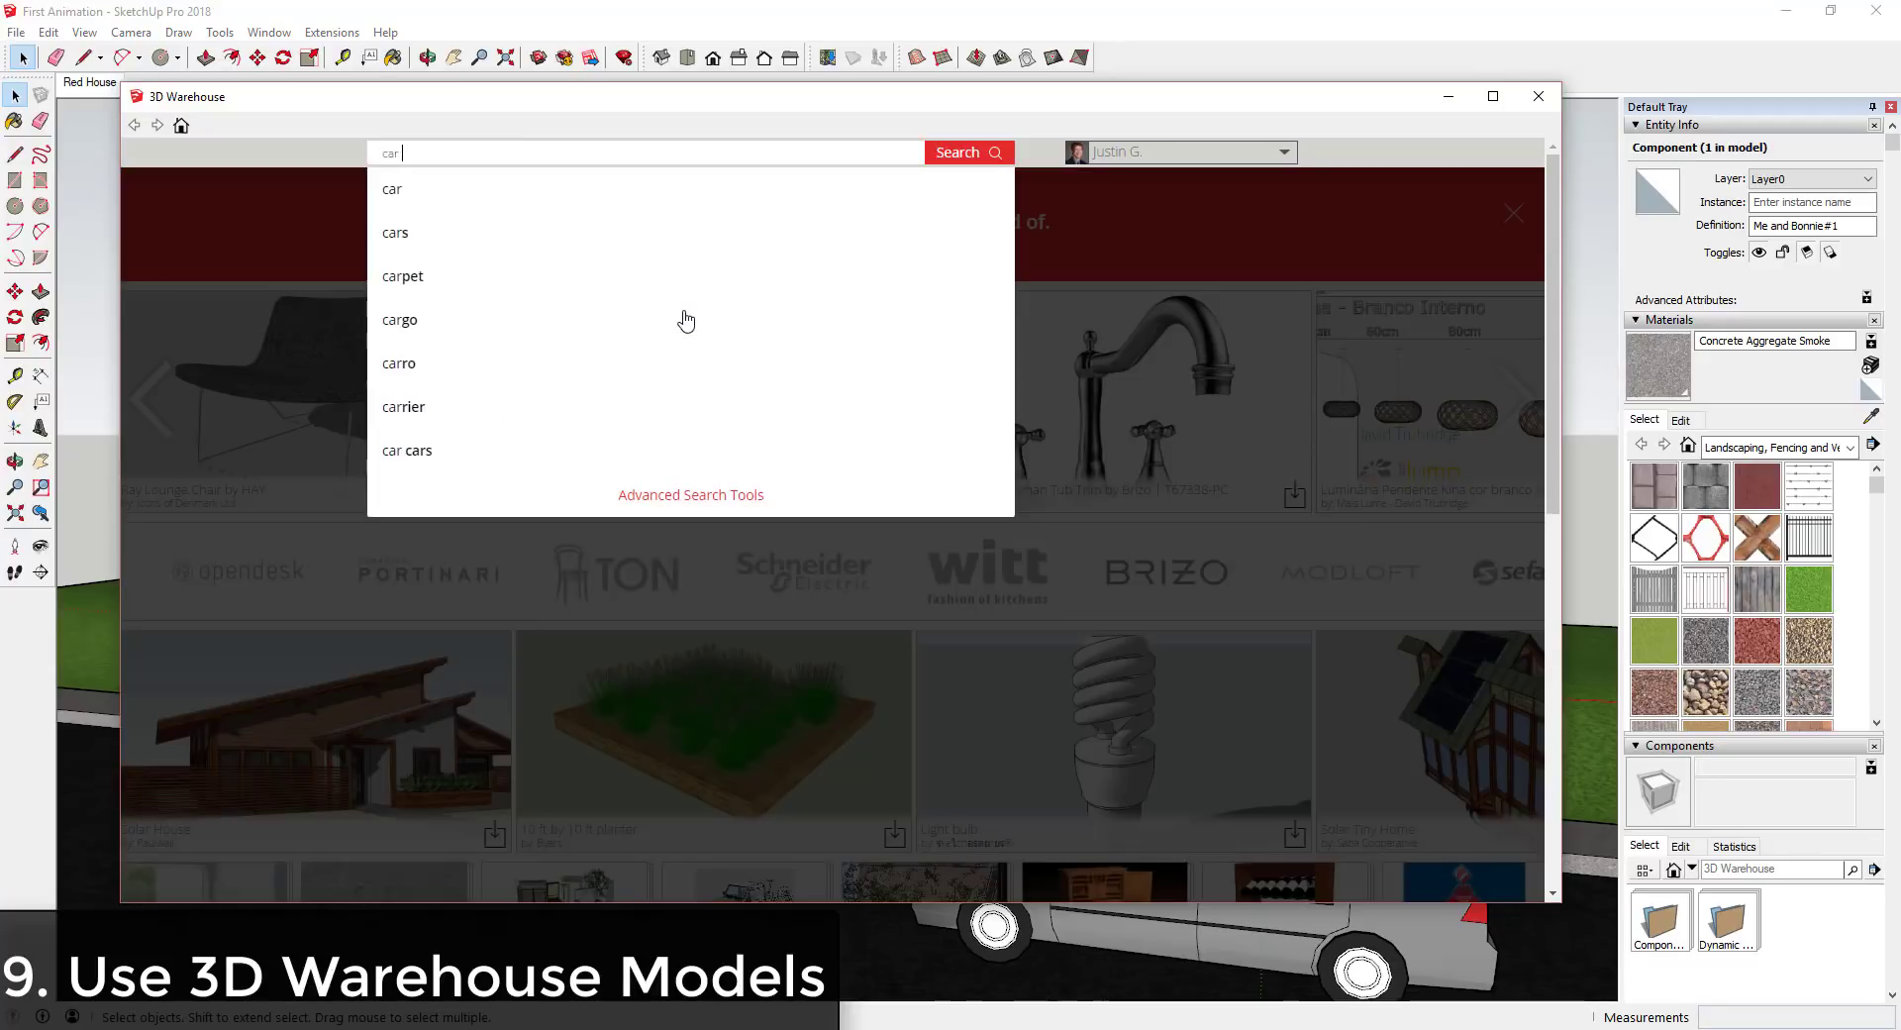
key("Return")
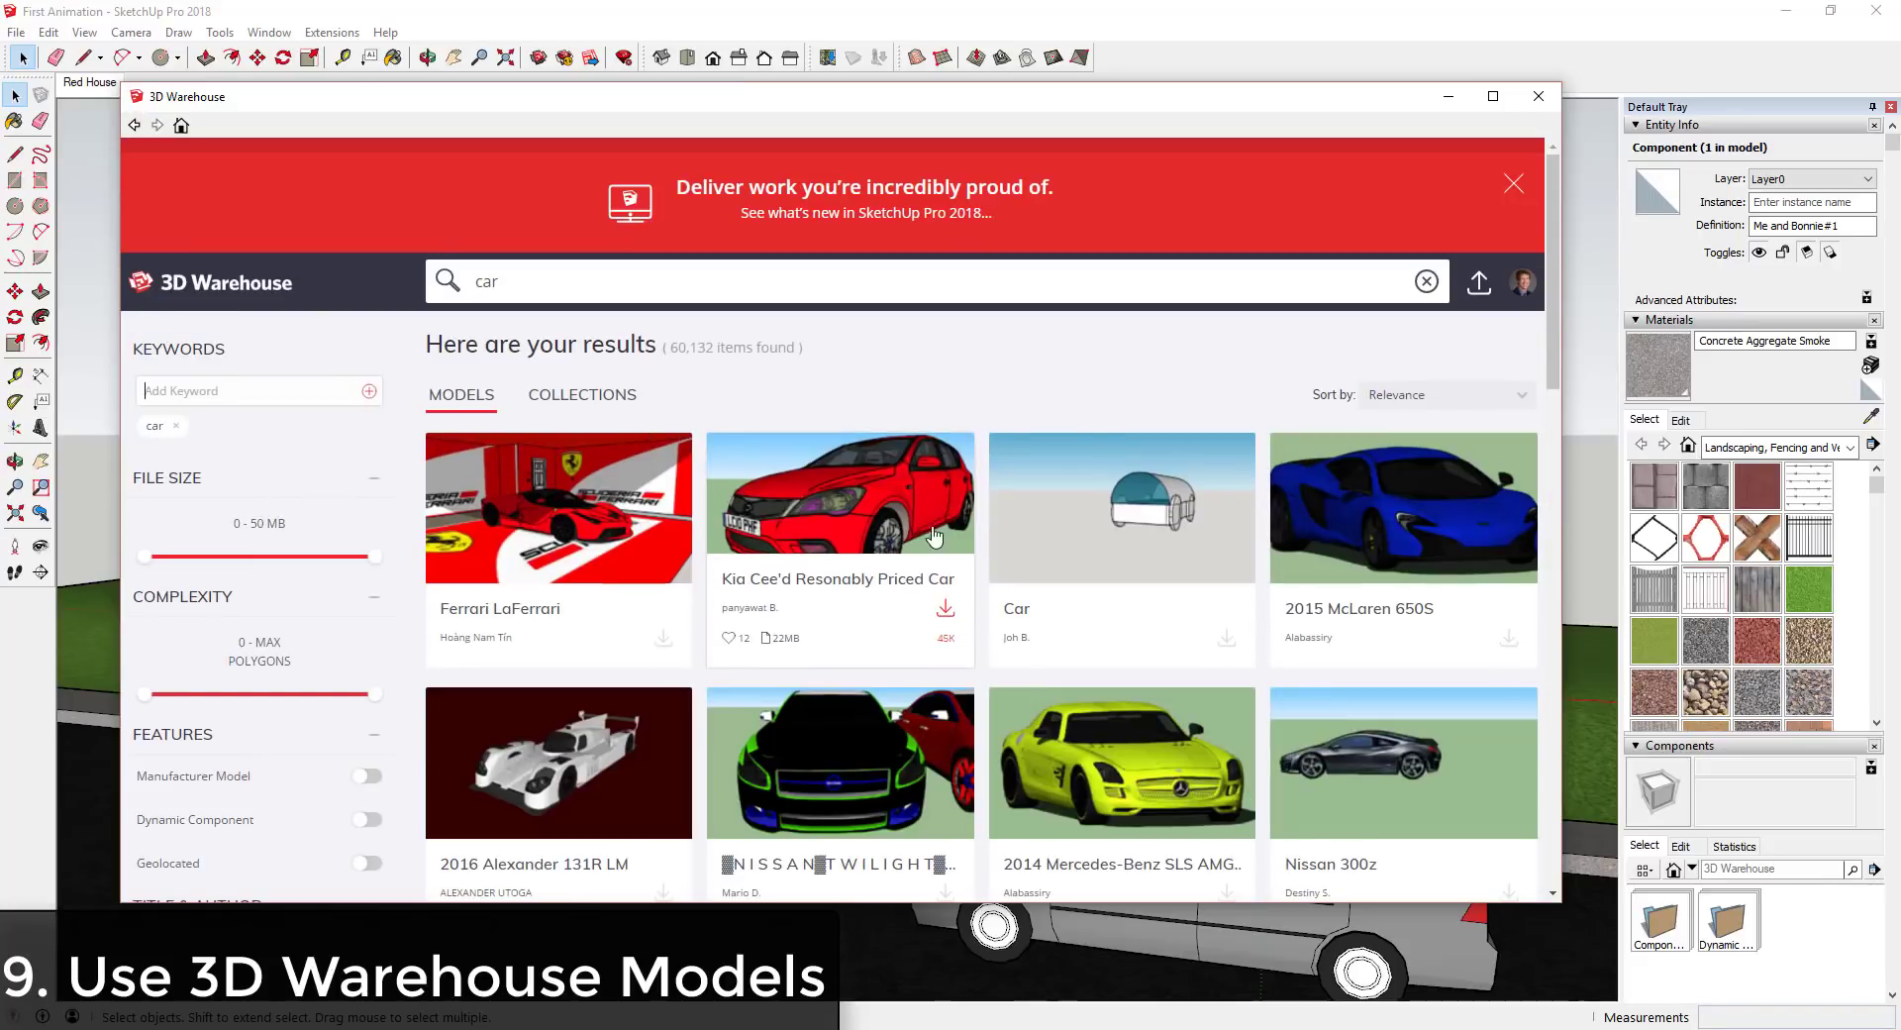
Browse the car models in the search results for ready-made ones suitable for the scene.
scroll(845, 483, "down", 5)
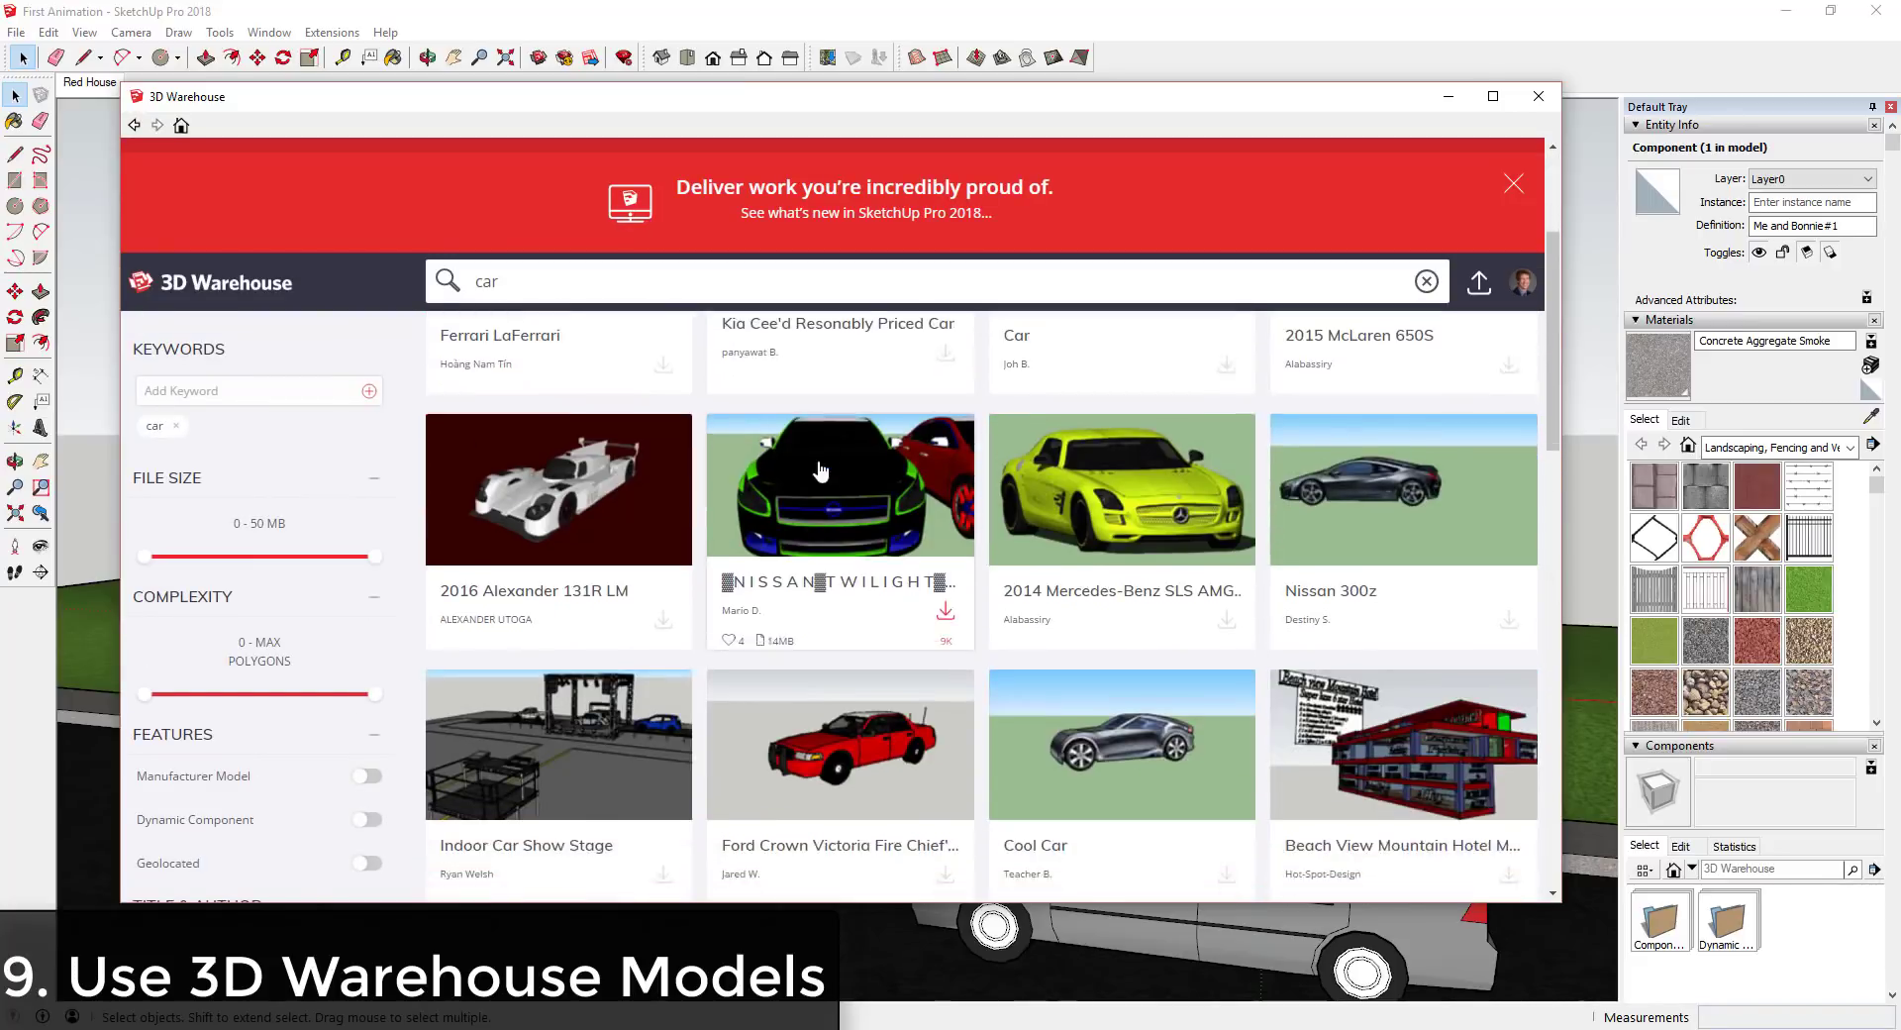
scroll(853, 540, "down", 4)
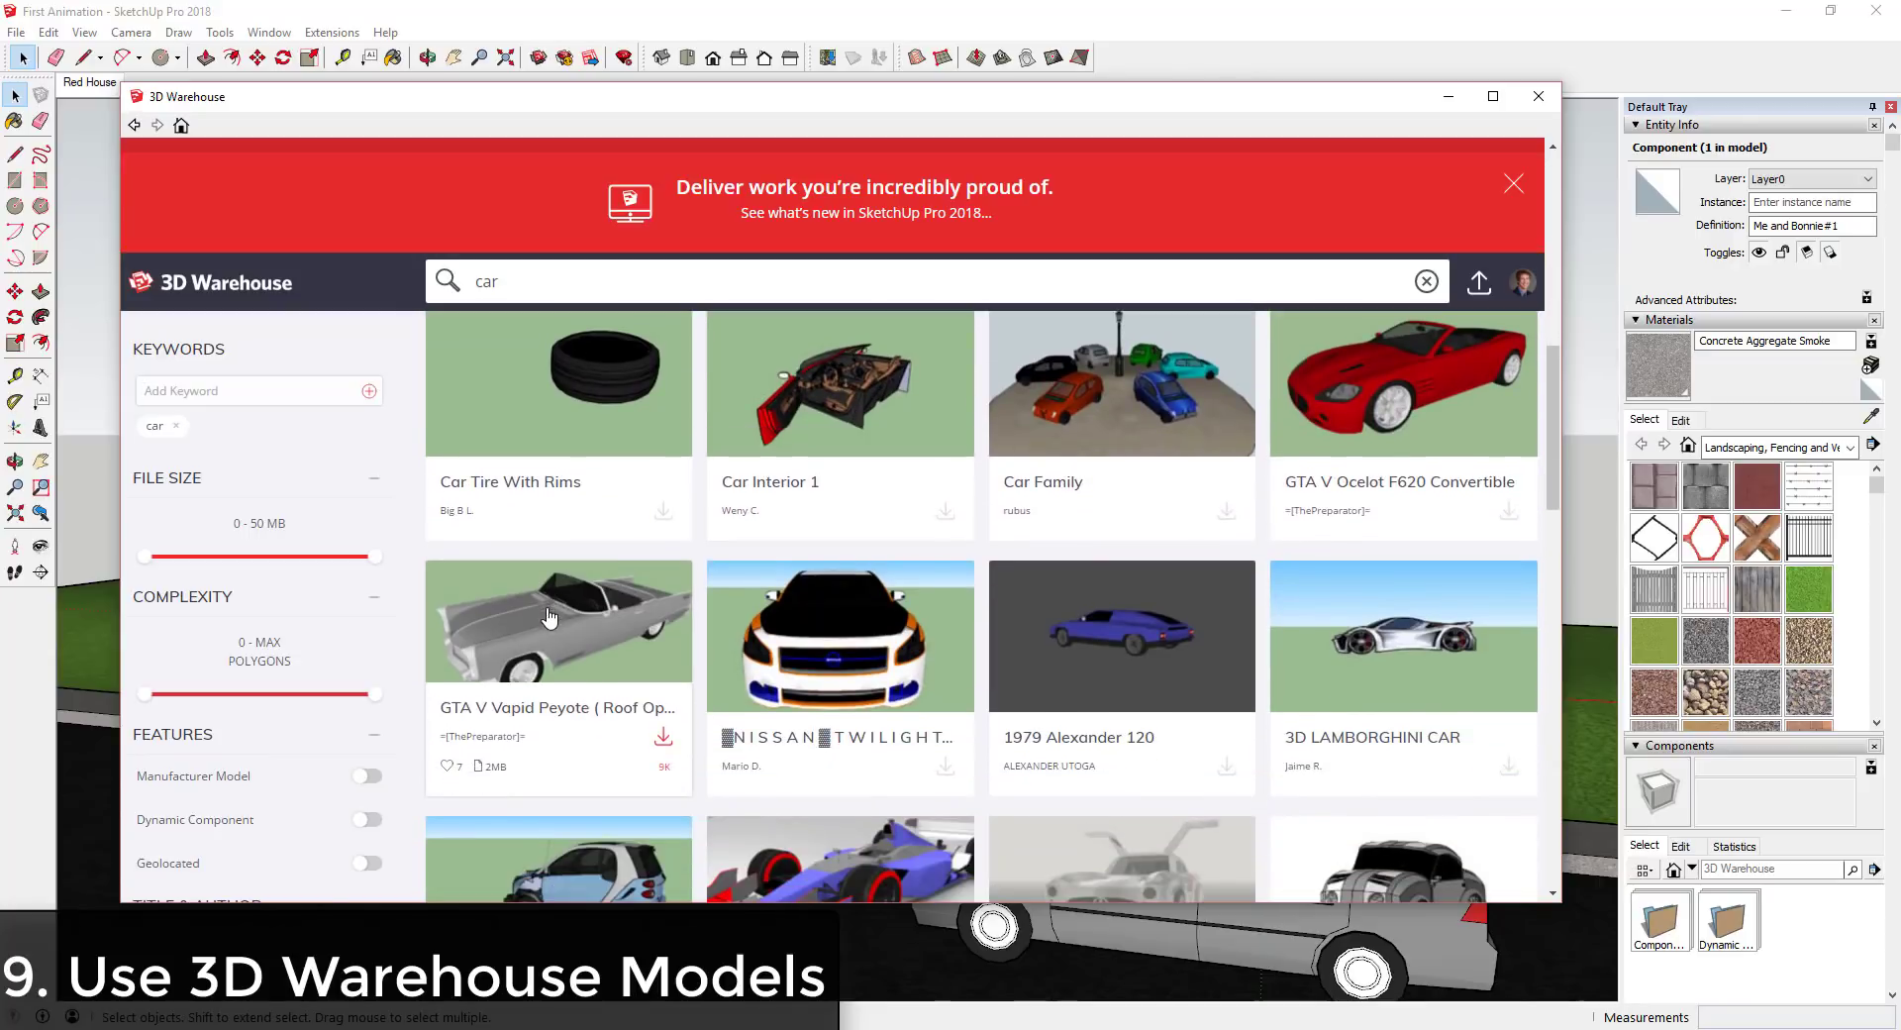
scroll(609, 699, "down", 2)
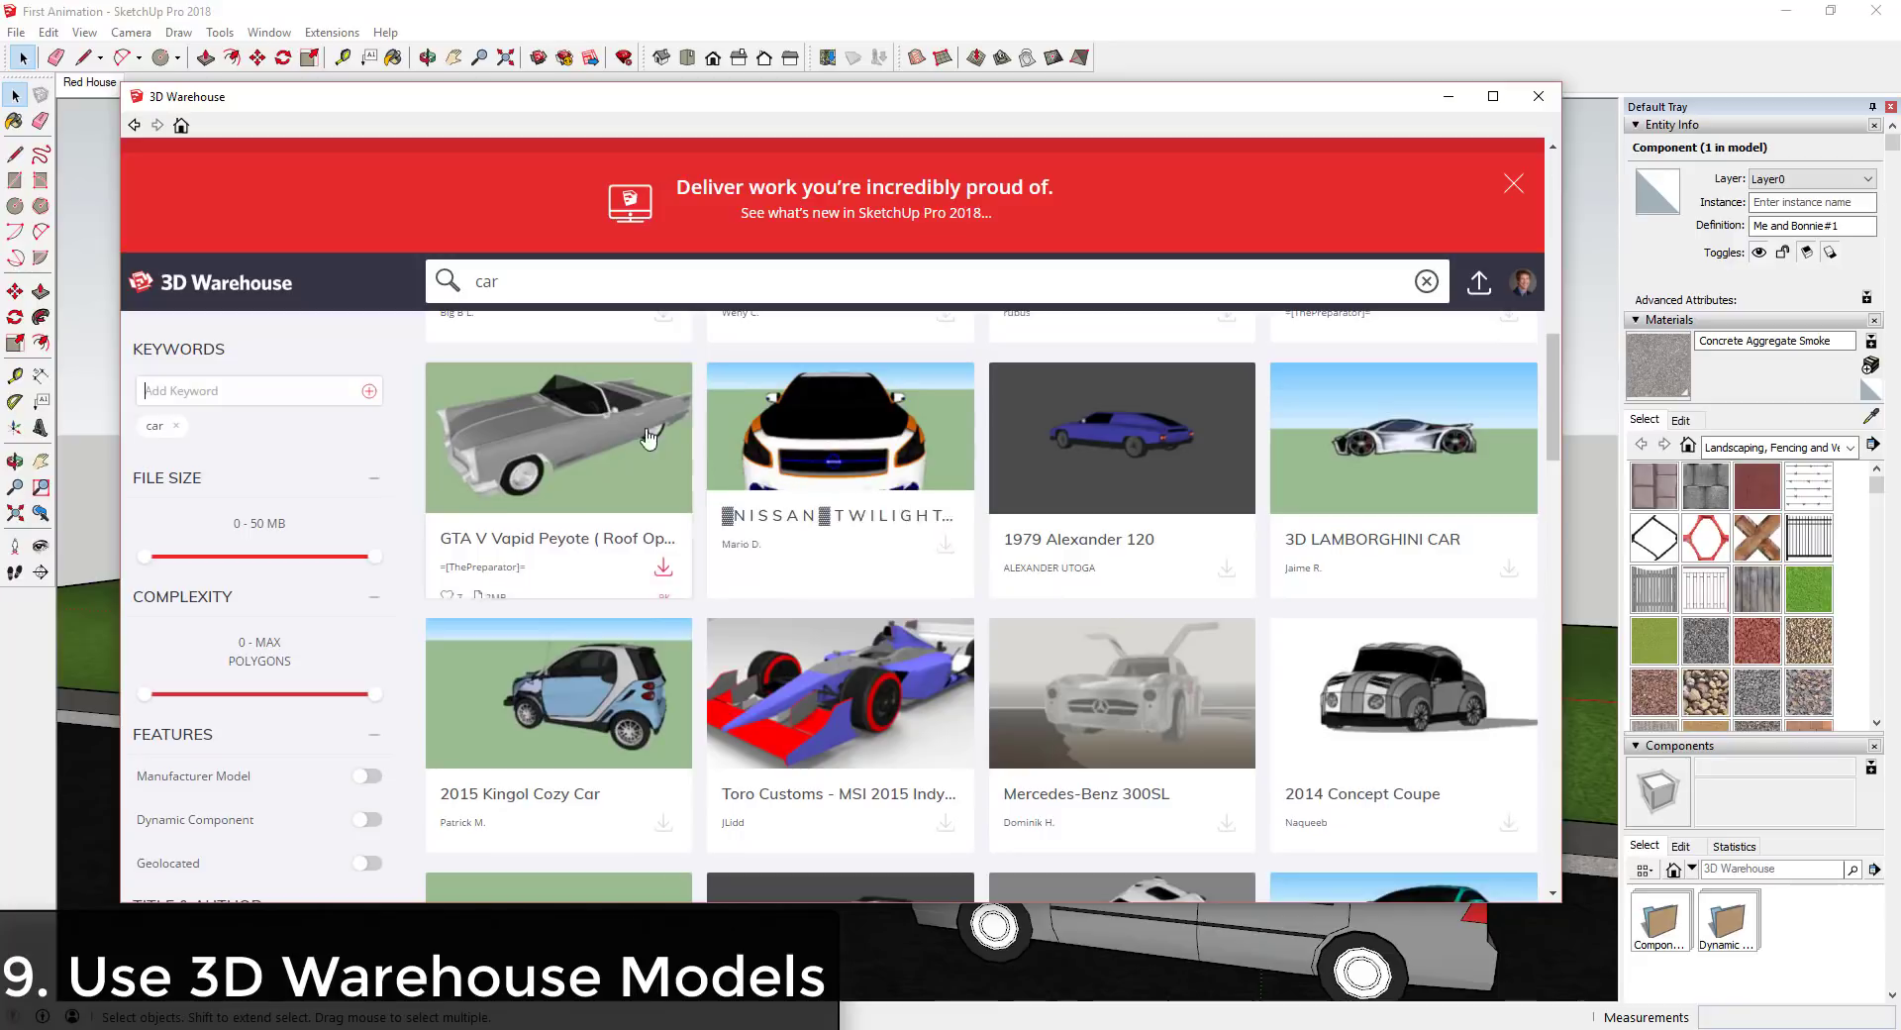
scroll(884, 456, "down", 4)
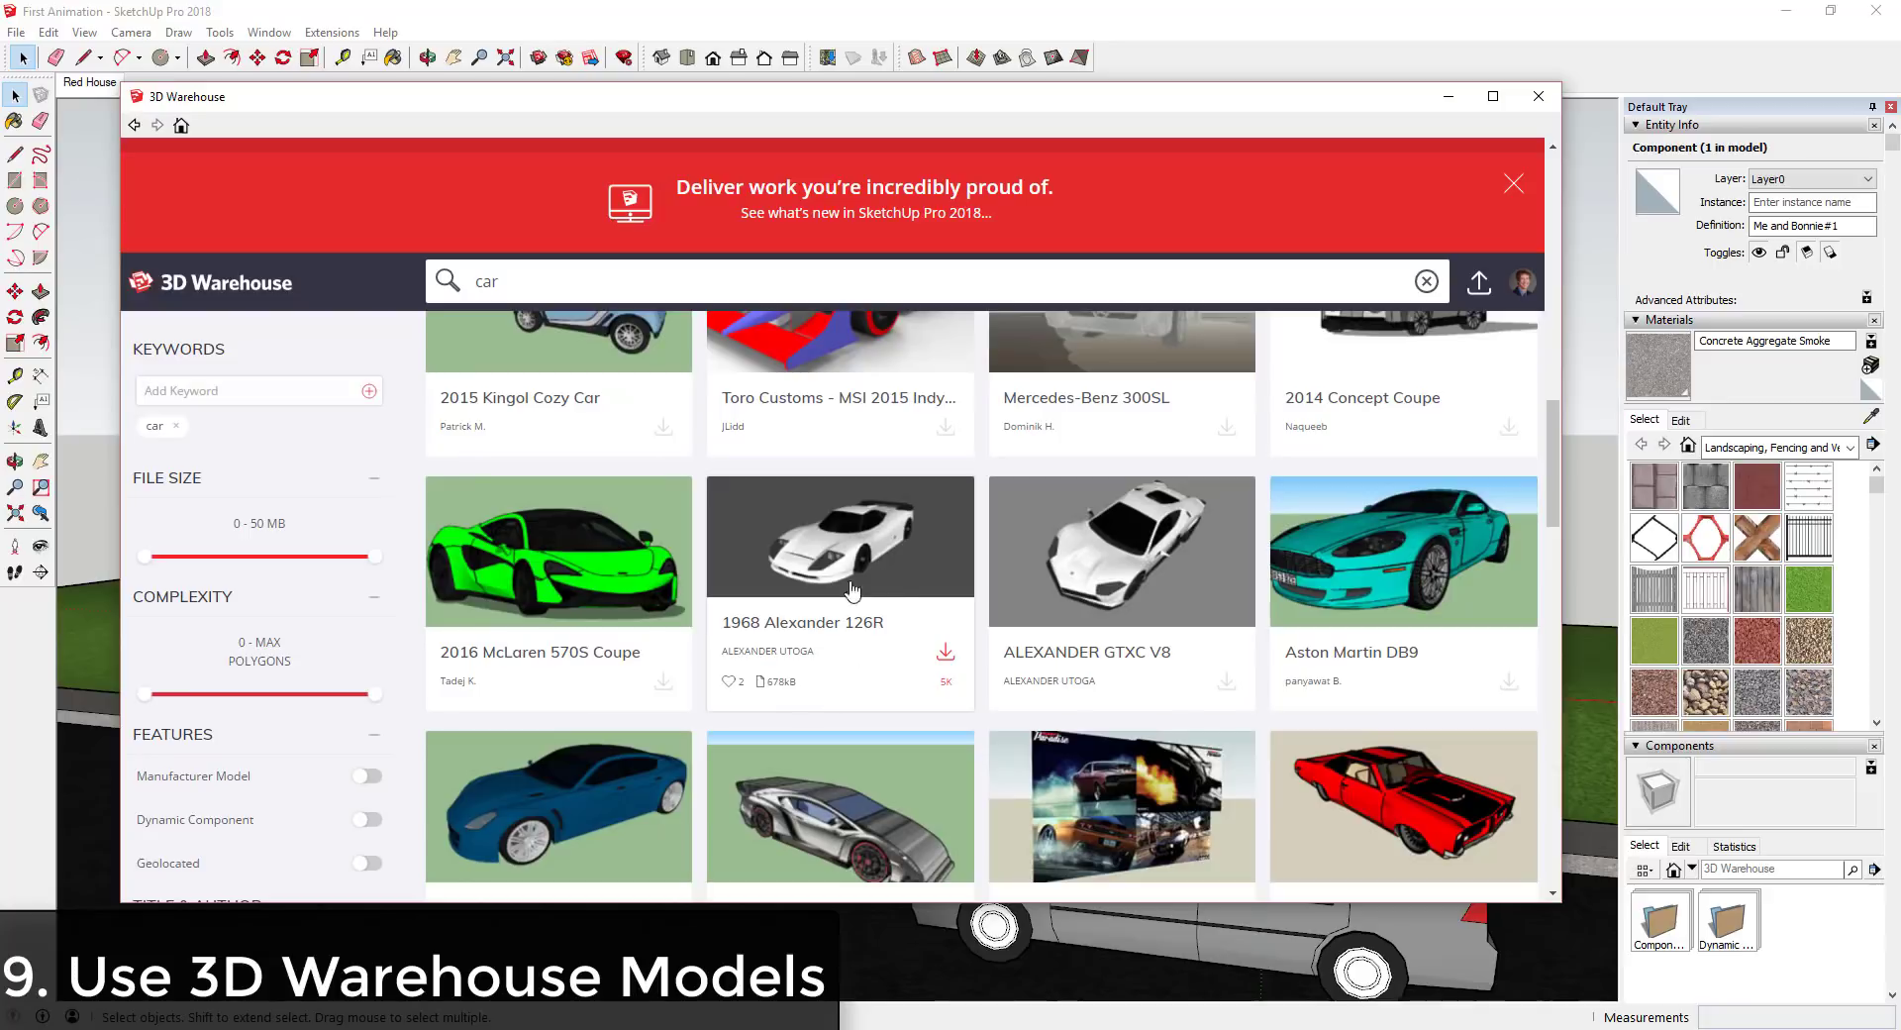
scroll(851, 682, "down", 5)
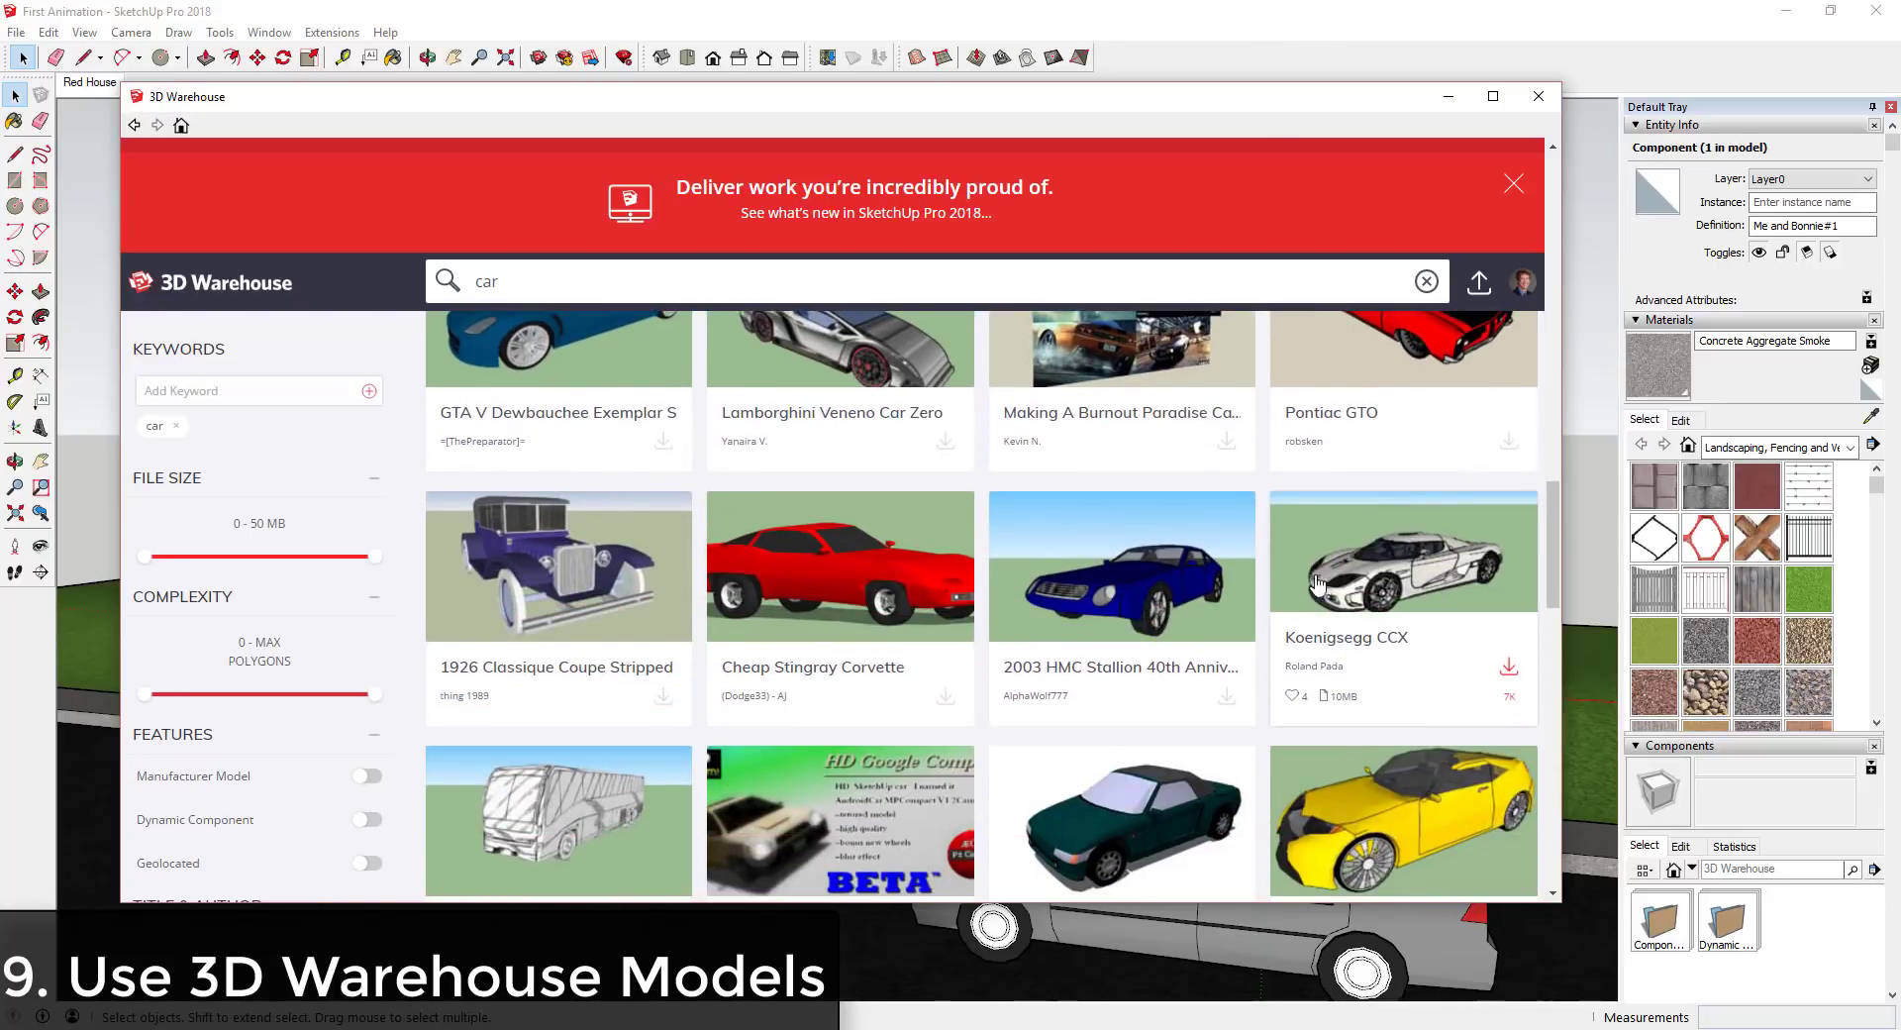
scroll(1293, 571, "down", 3)
scroll(1138, 574, "down", 6)
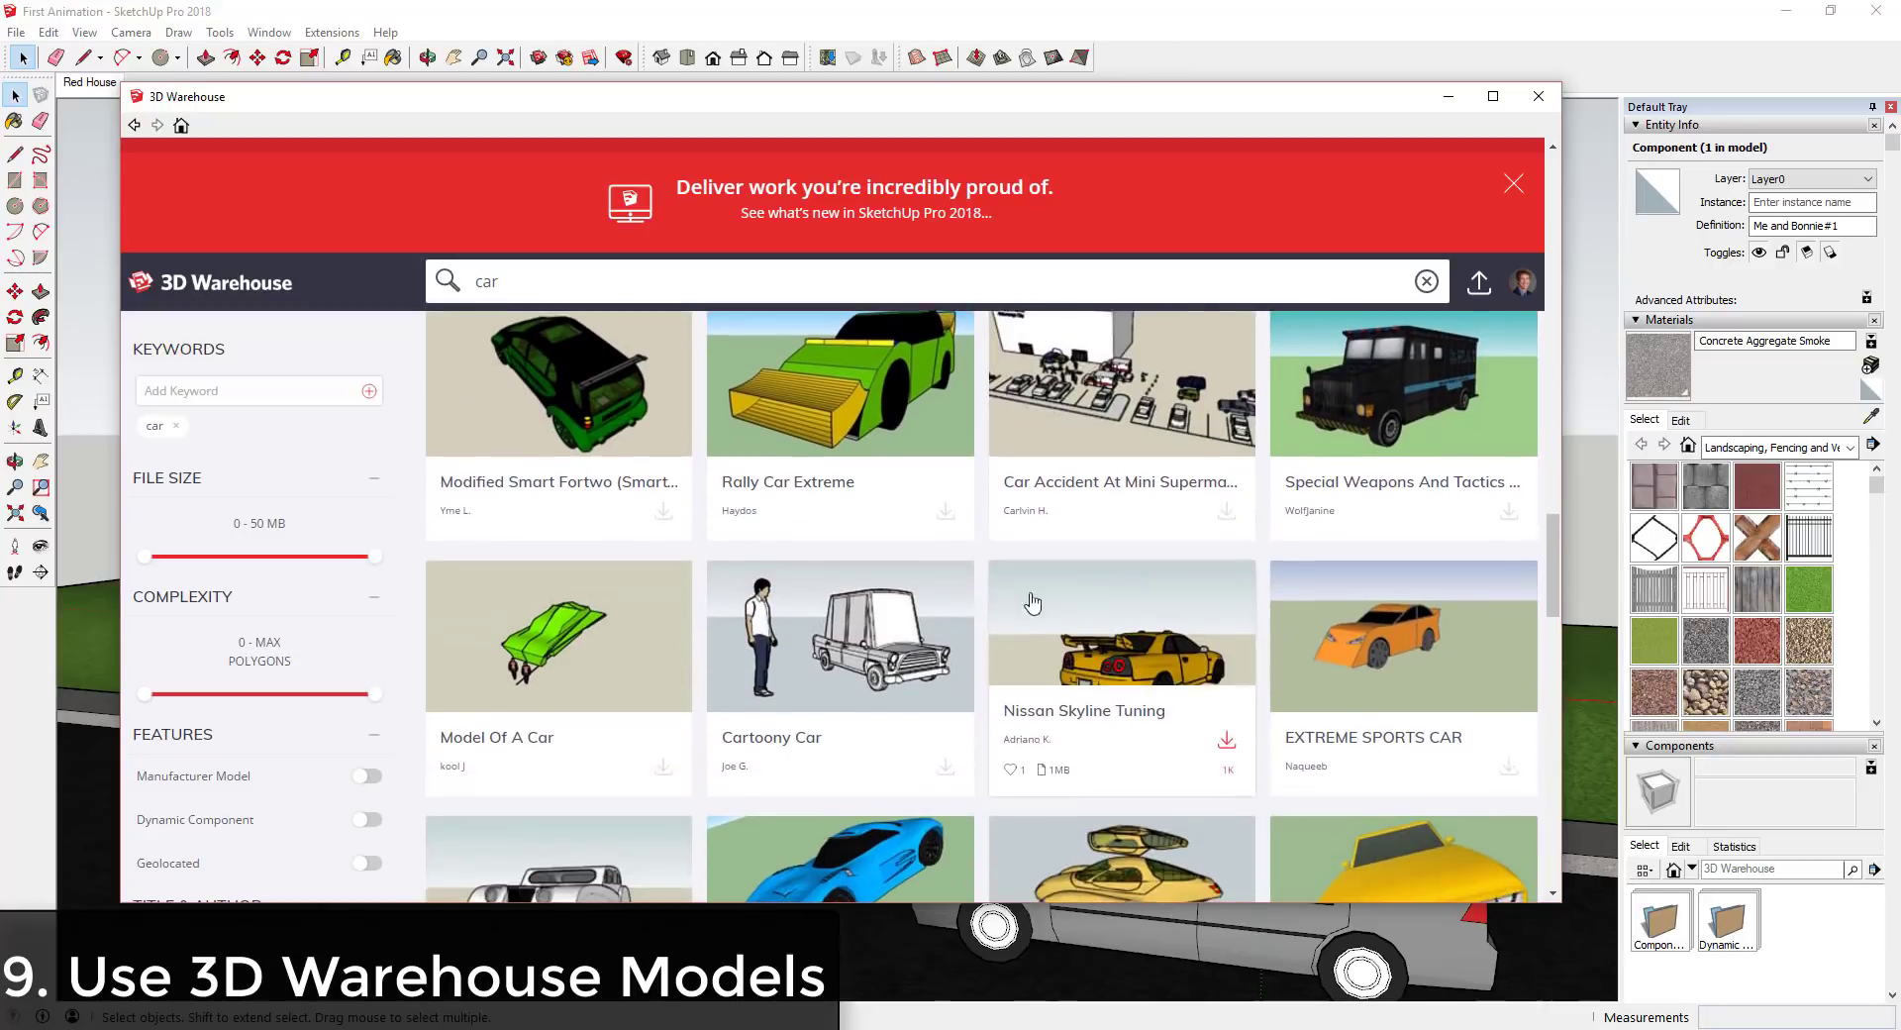
scroll(1287, 554, "down", 4)
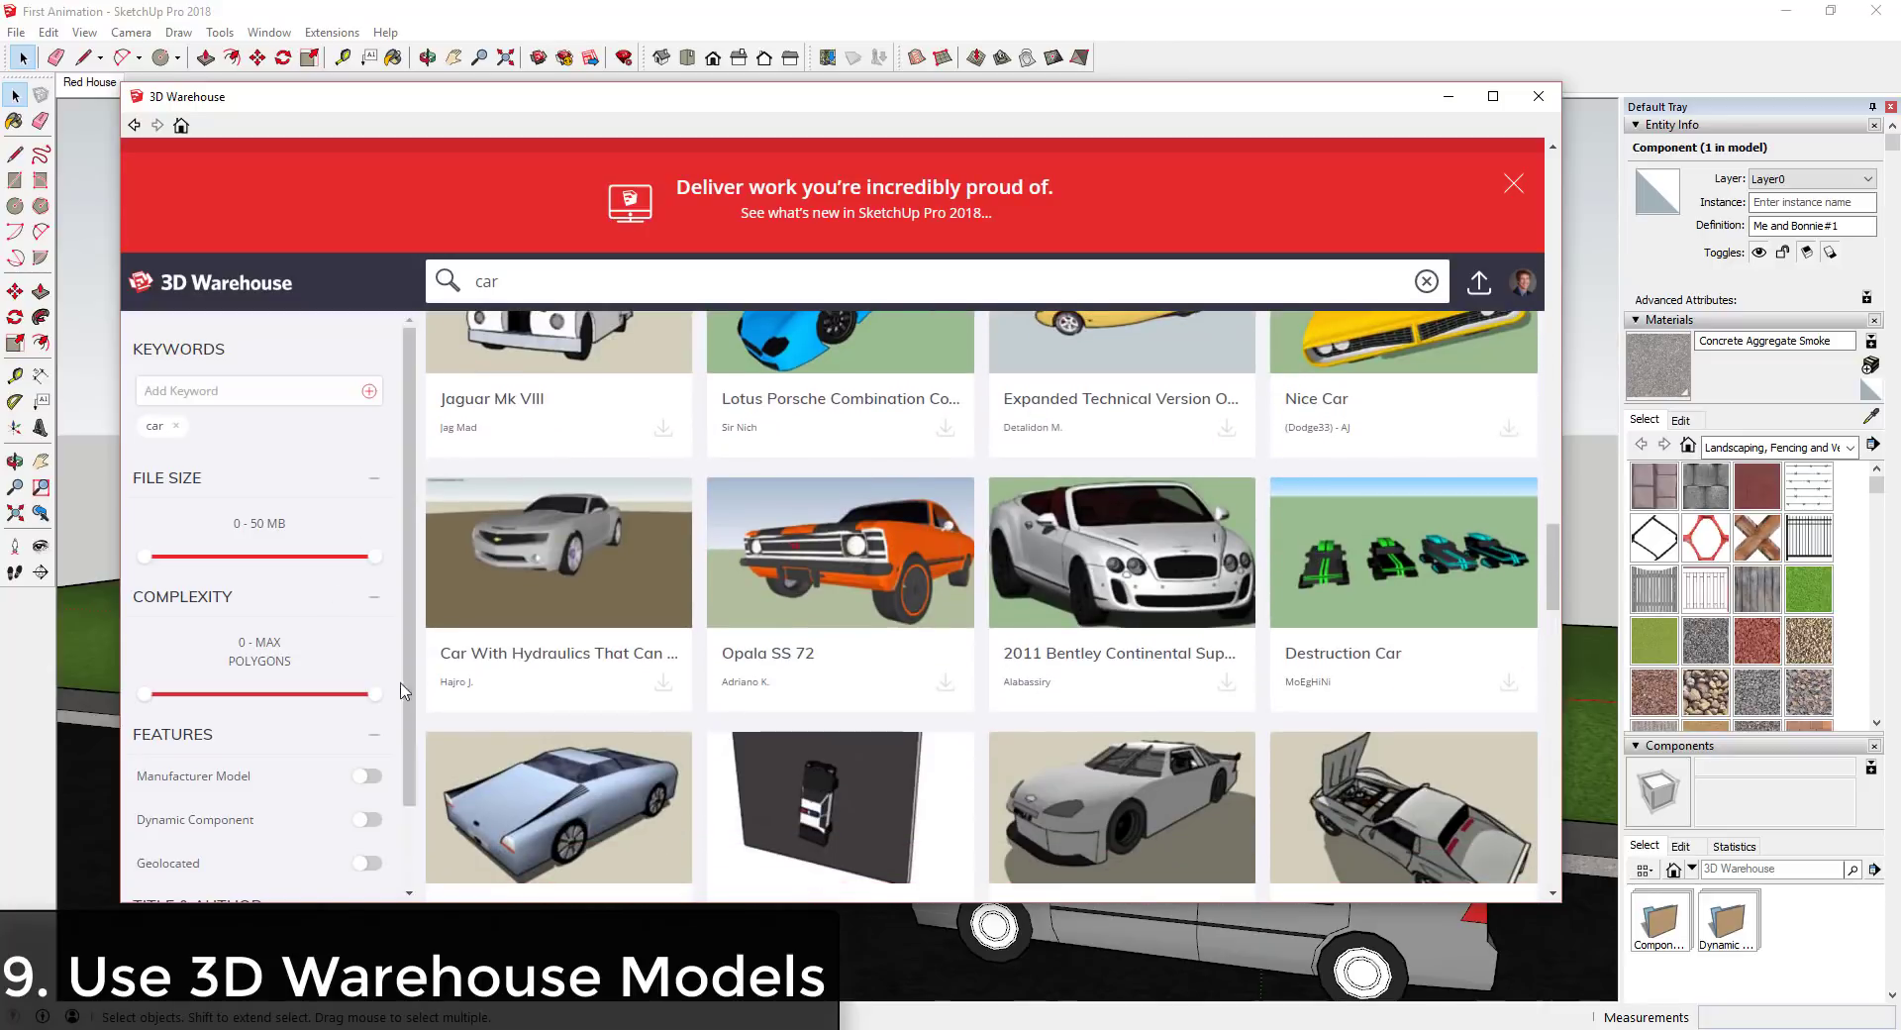
scroll(1122, 500, "down", 3)
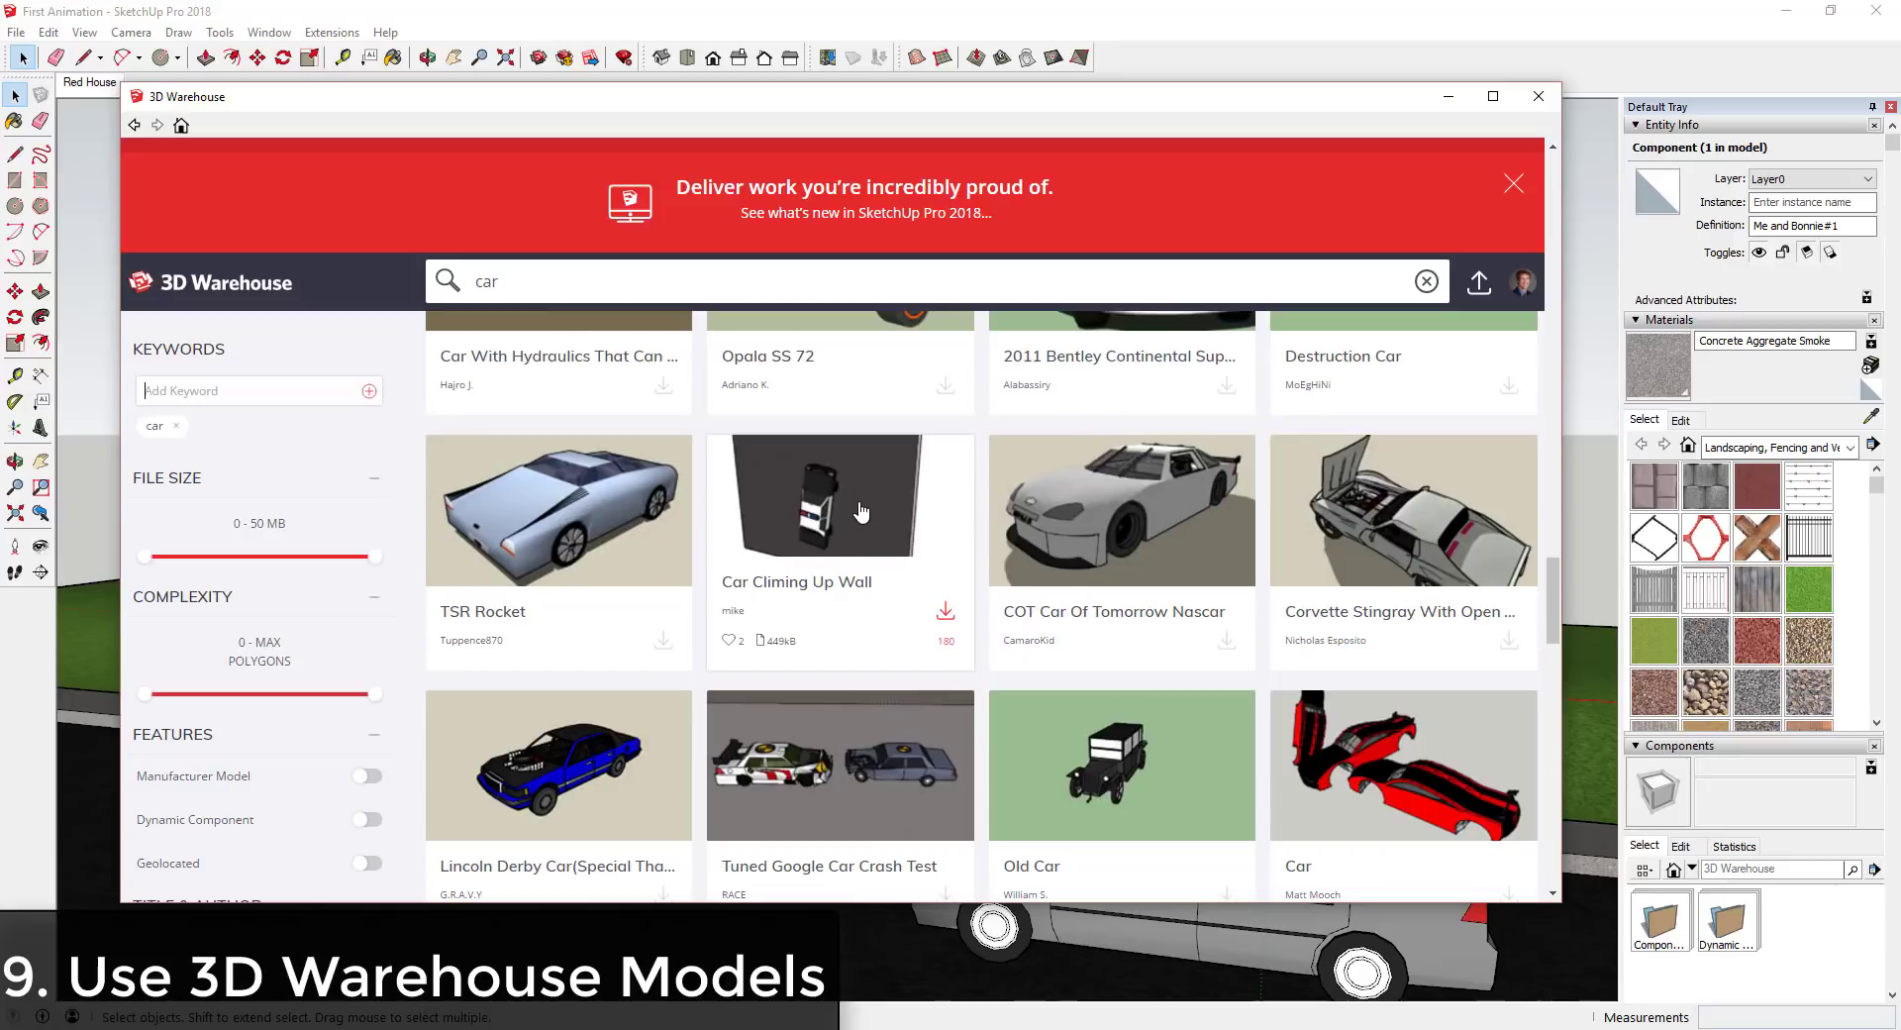
Search the 3D Warehouse for "low poly car" and browse the results for a lightweight car model.
scroll(822, 537, "down", 8)
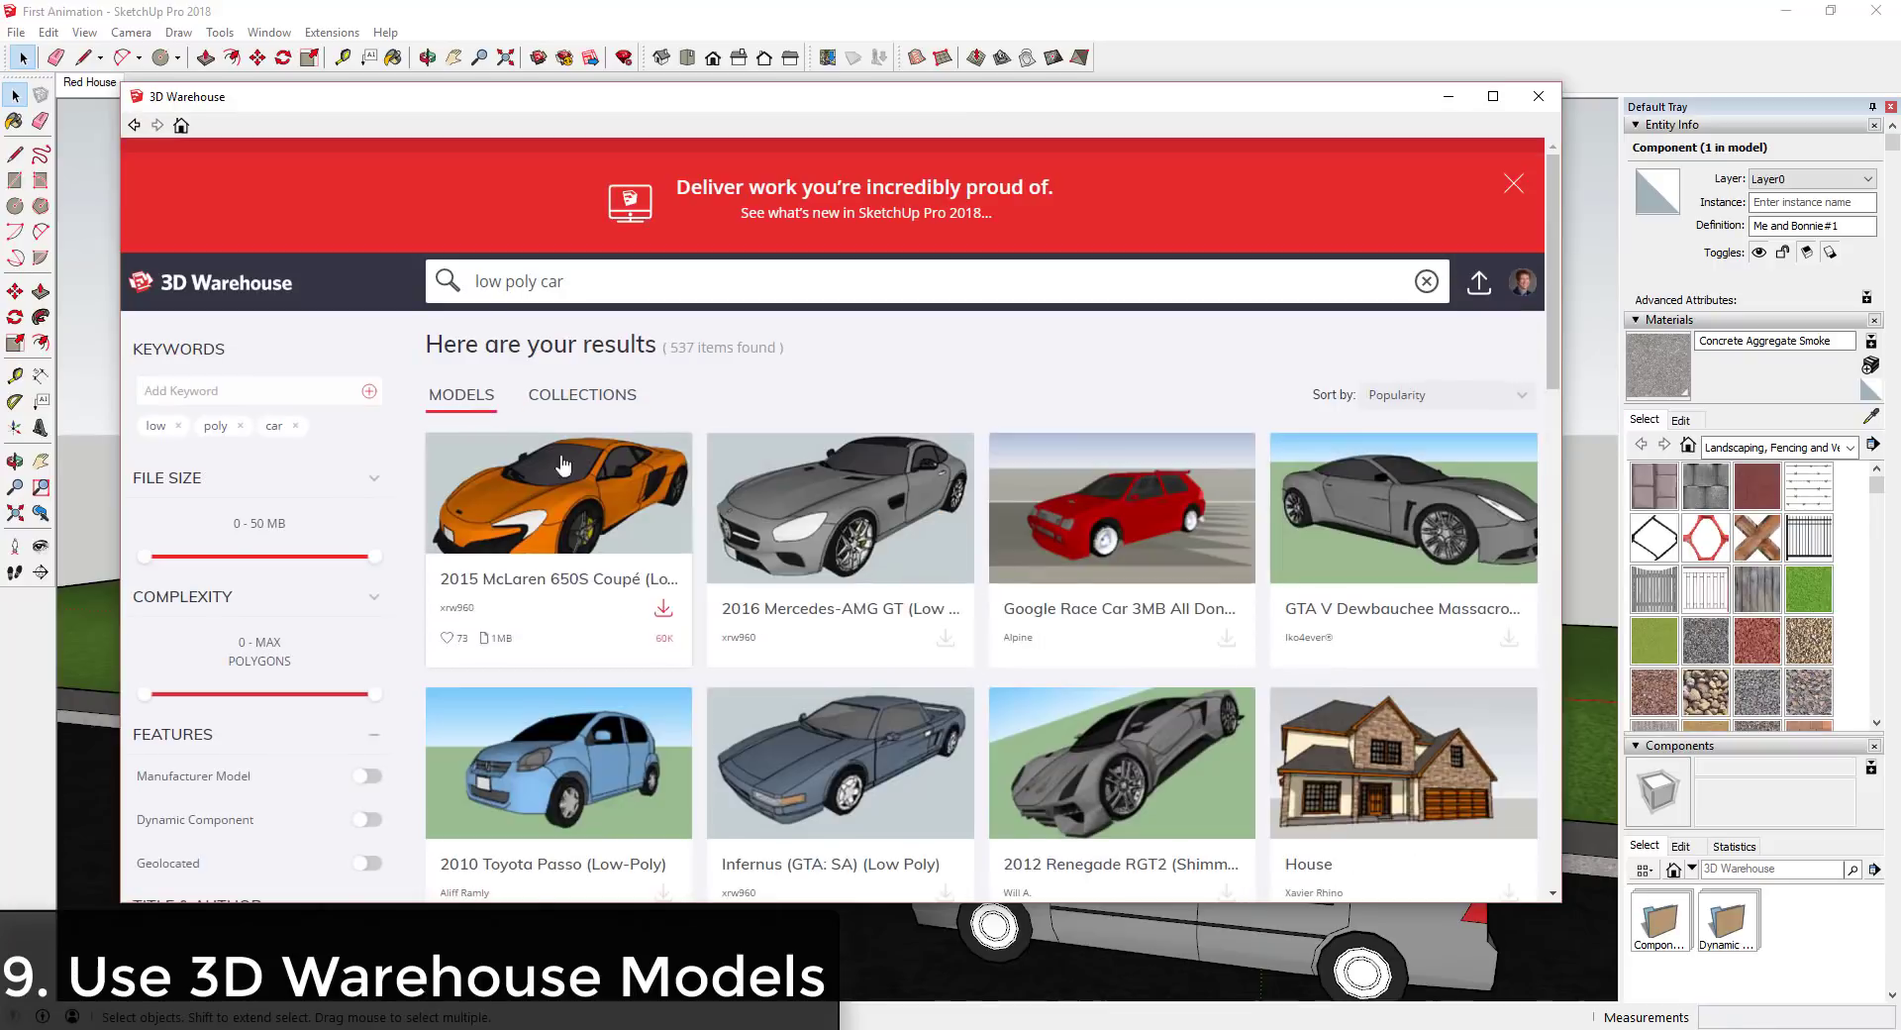
scroll(1212, 723, "down", 3)
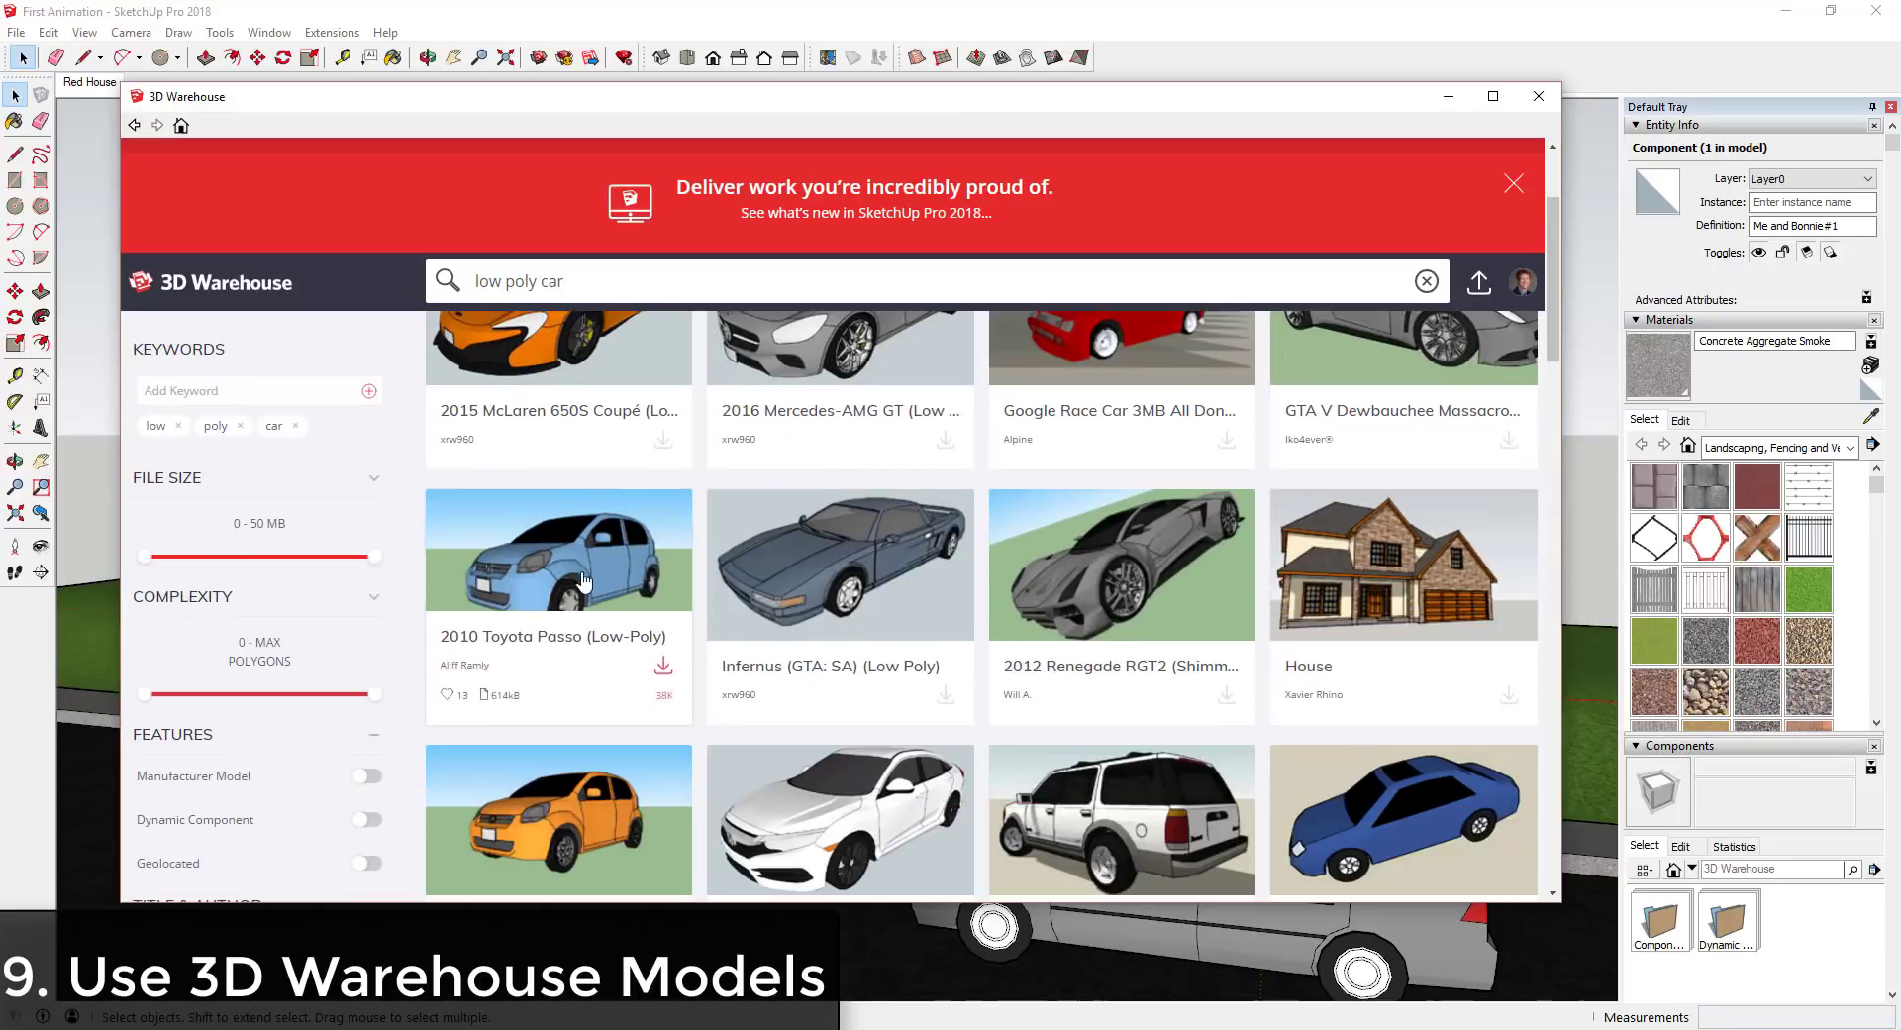
scroll(1256, 705, "down", 1)
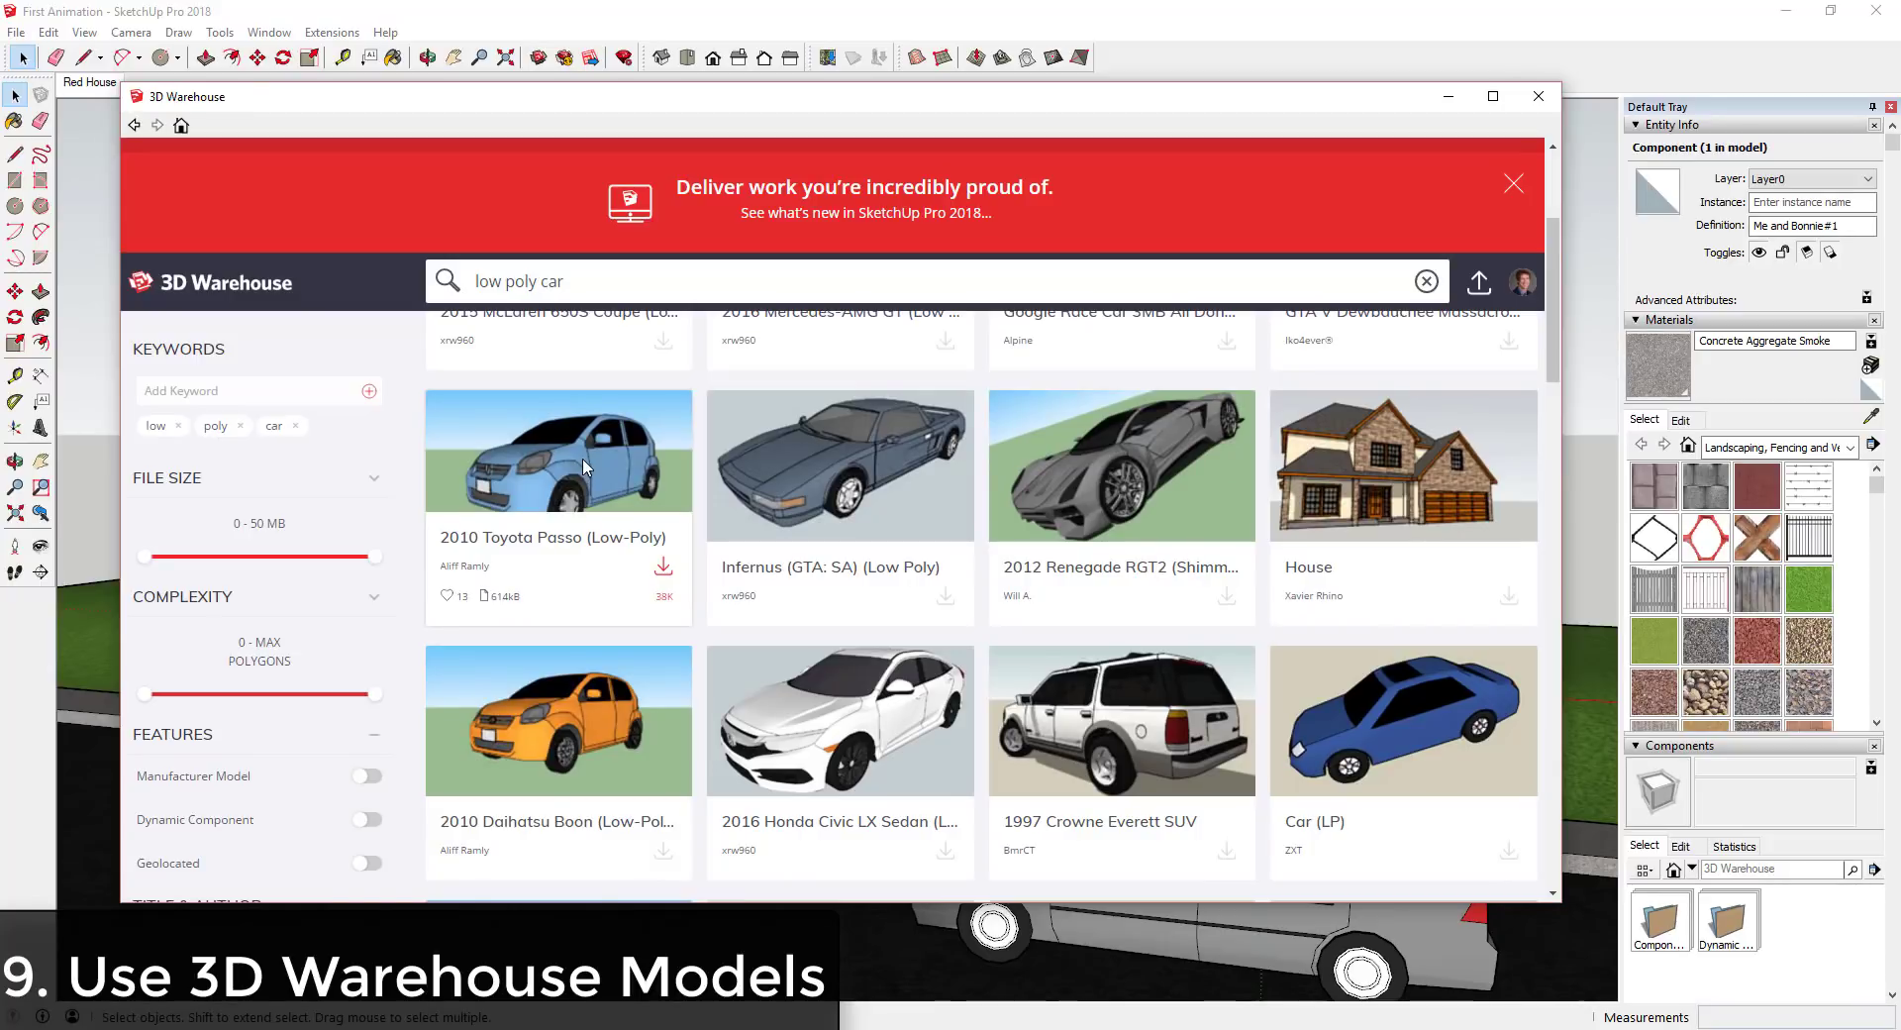
Load the 2010 Toyota Passo (Low-Poly) directly into the model and place it on the road in front of the house.
left_click(584, 467)
left_click(1204, 319)
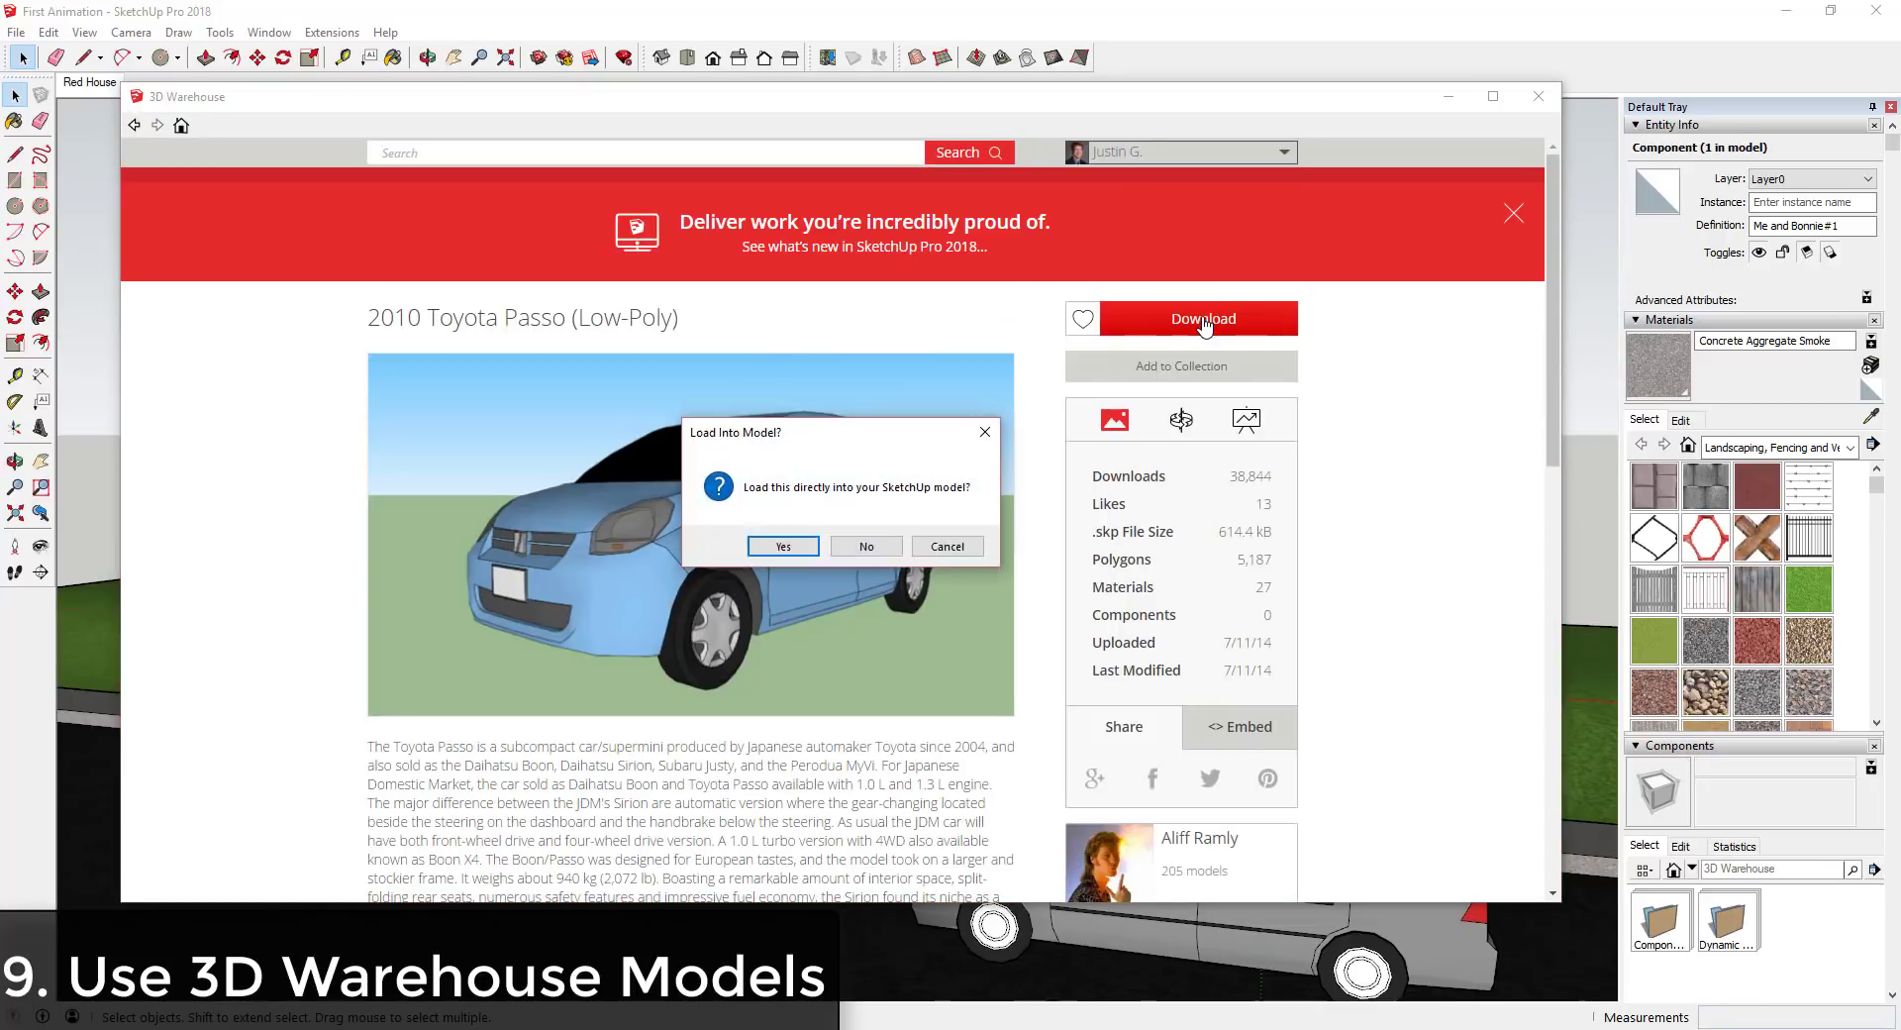
left_click(801, 550)
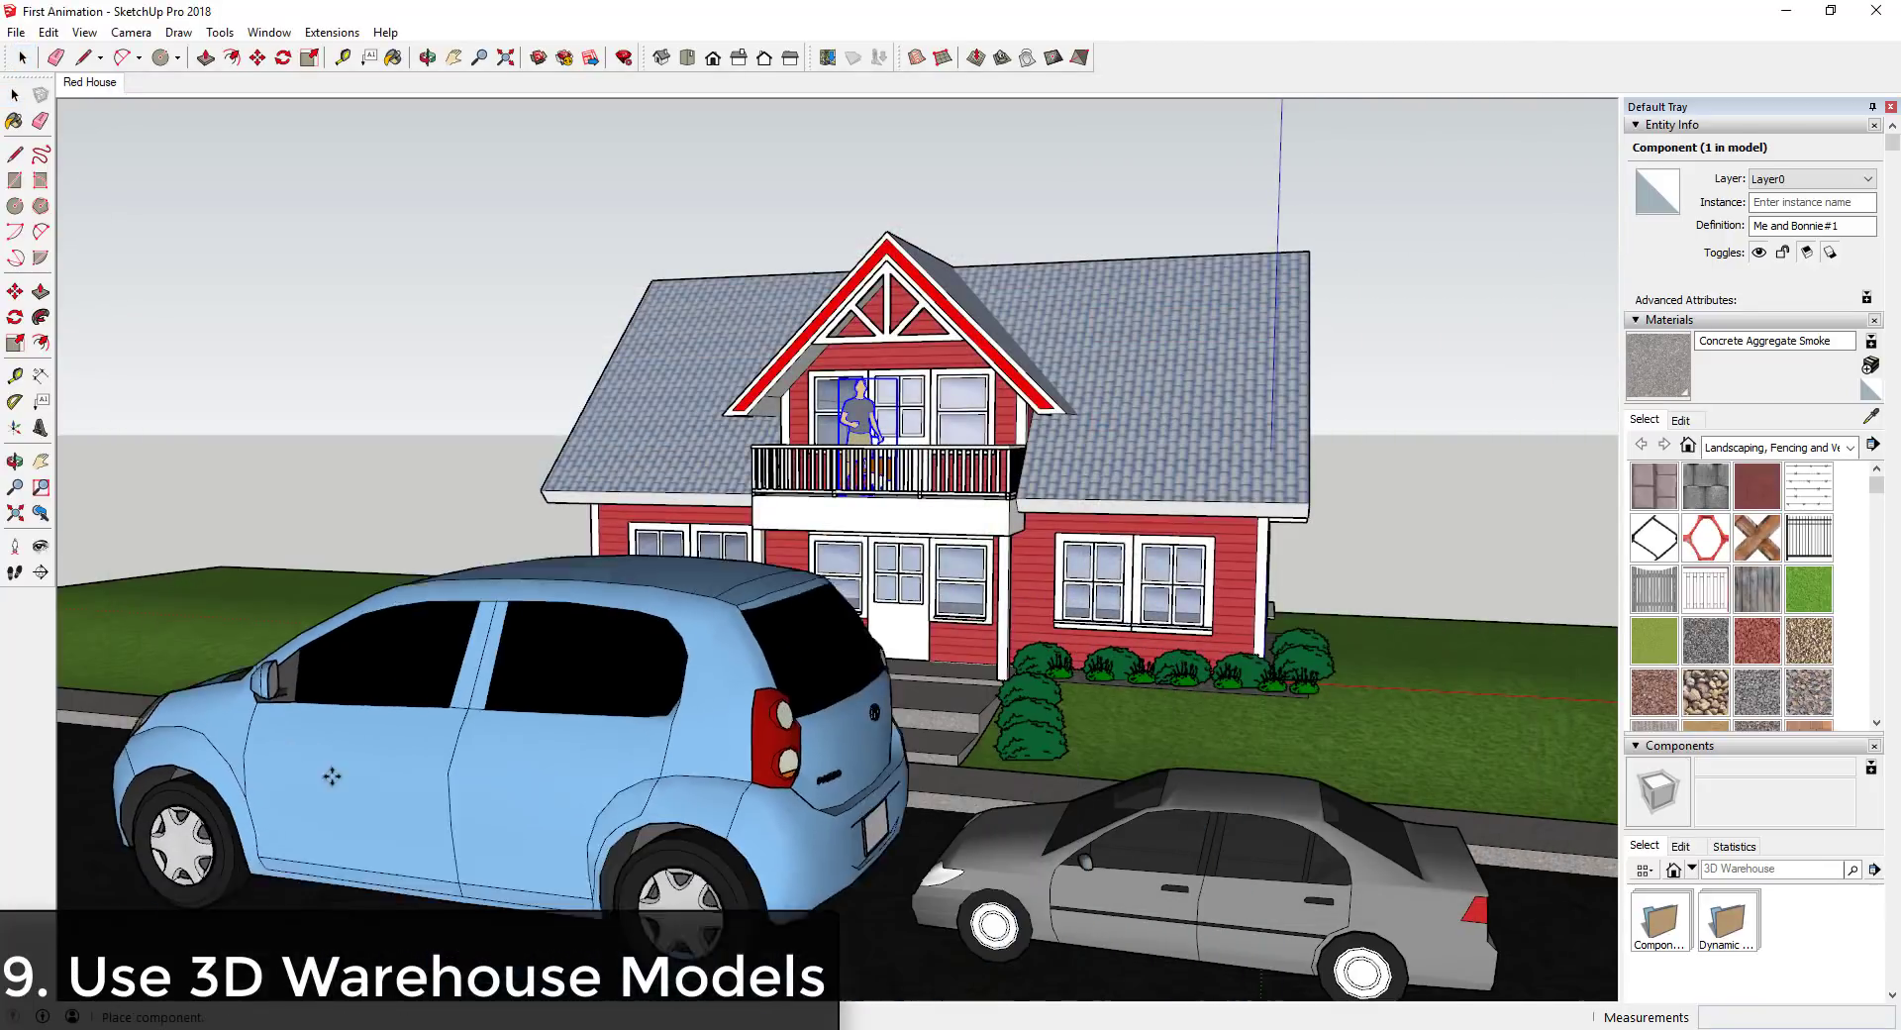
left_click(437, 797)
Scale the blue car down uniformly to a factor of 0.50.
scroll(1215, 685, "down", 3)
key("s")
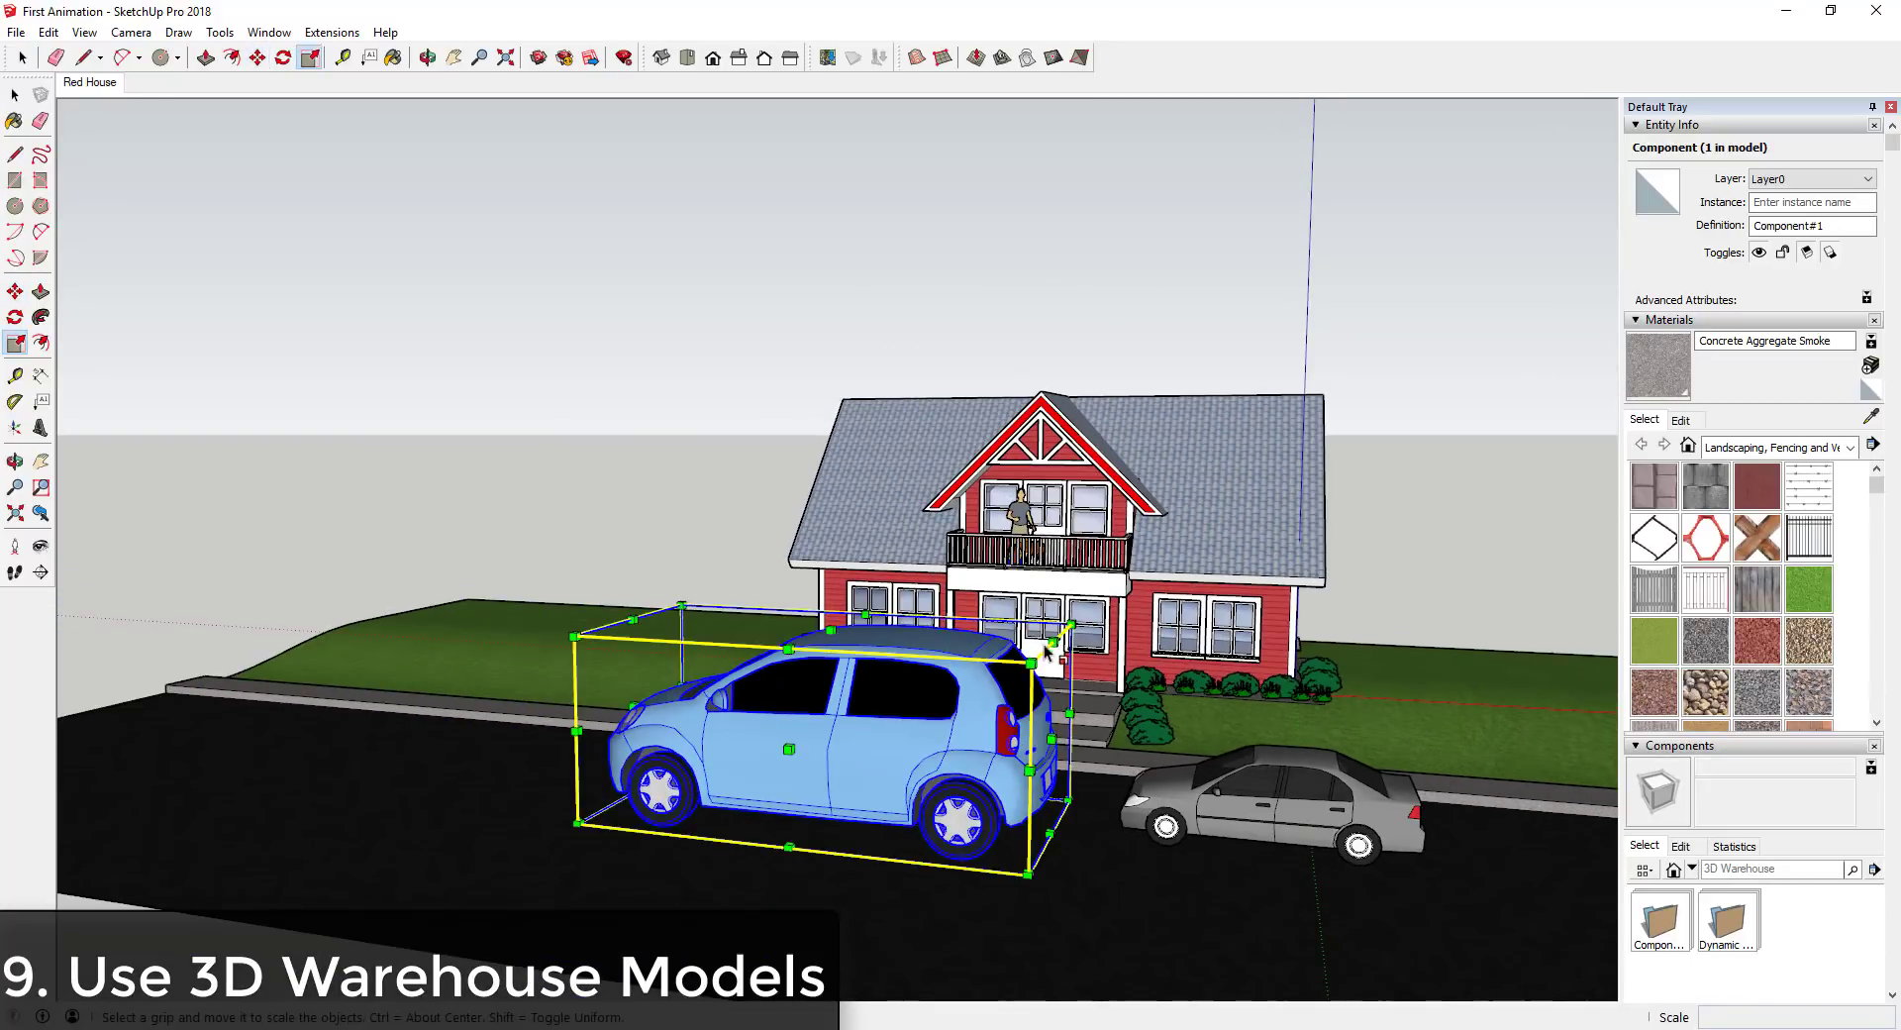
left_click_drag(1031, 662, 831, 721)
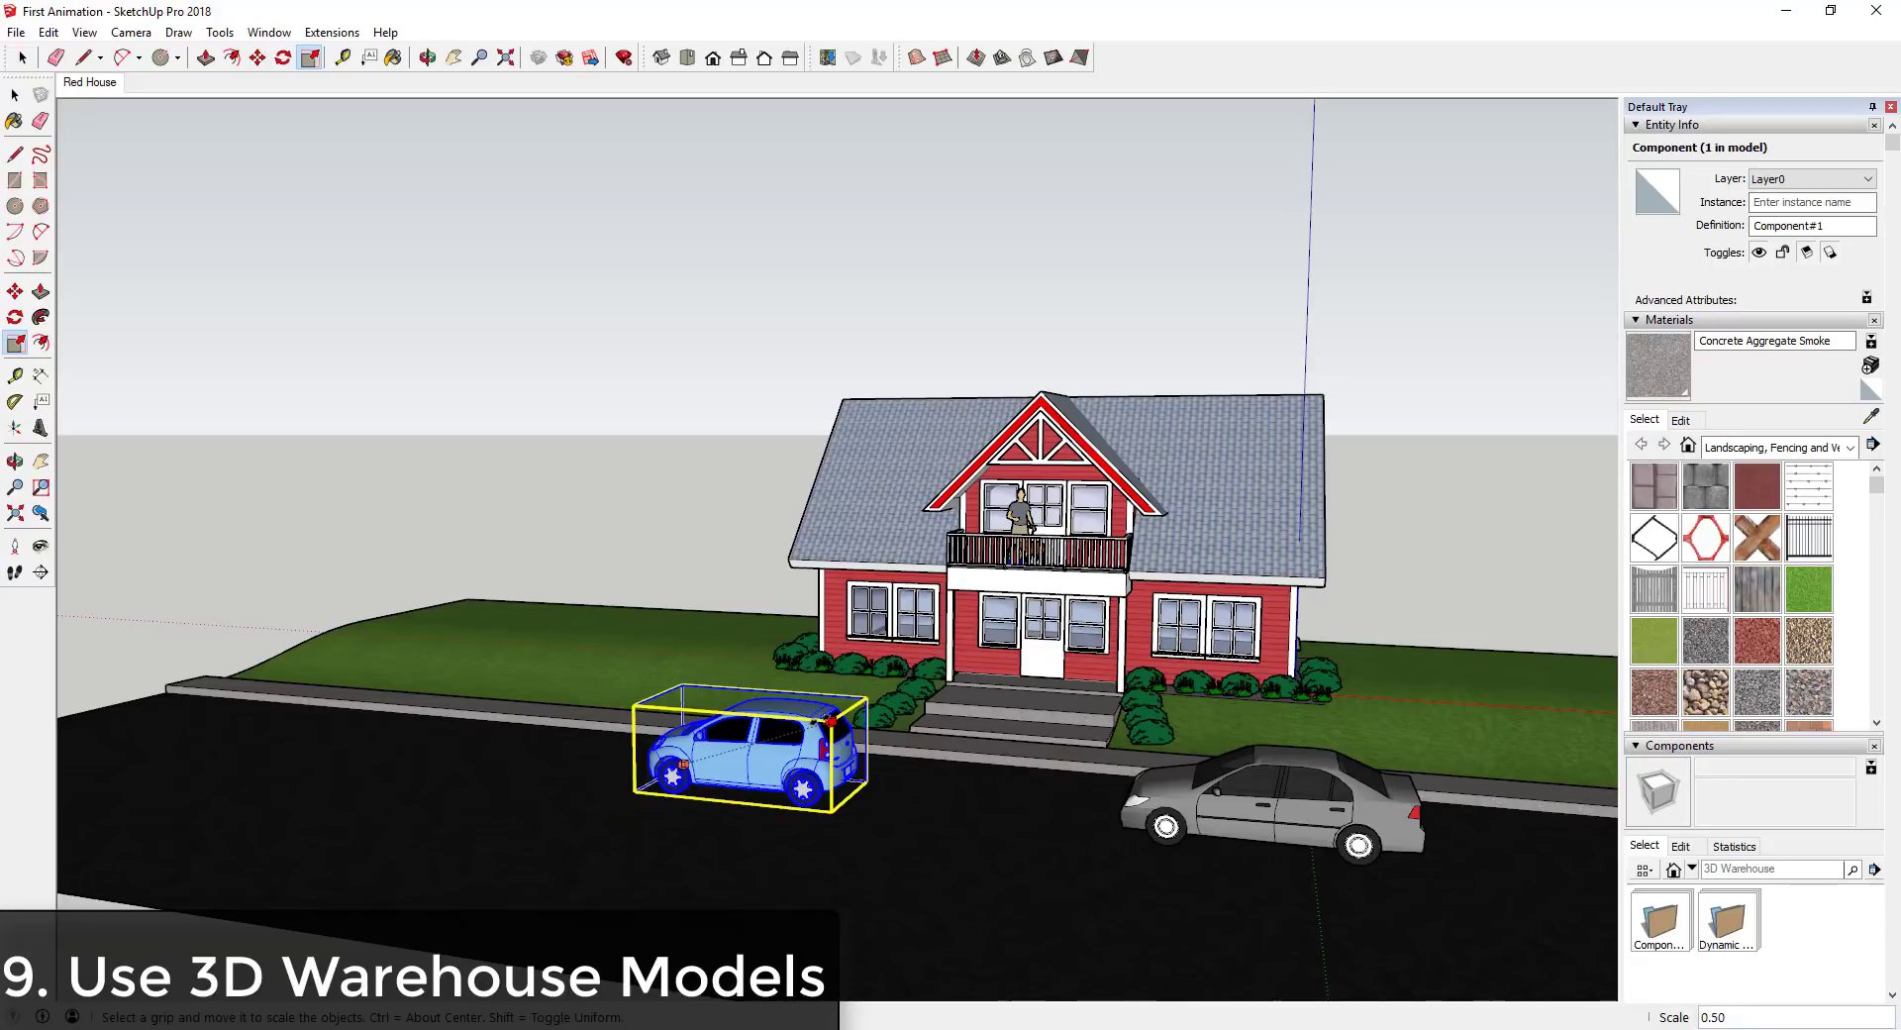
Examine the blue car beside the grey car and the red house from several angles.
middle_click_drag(726, 757, 661, 747)
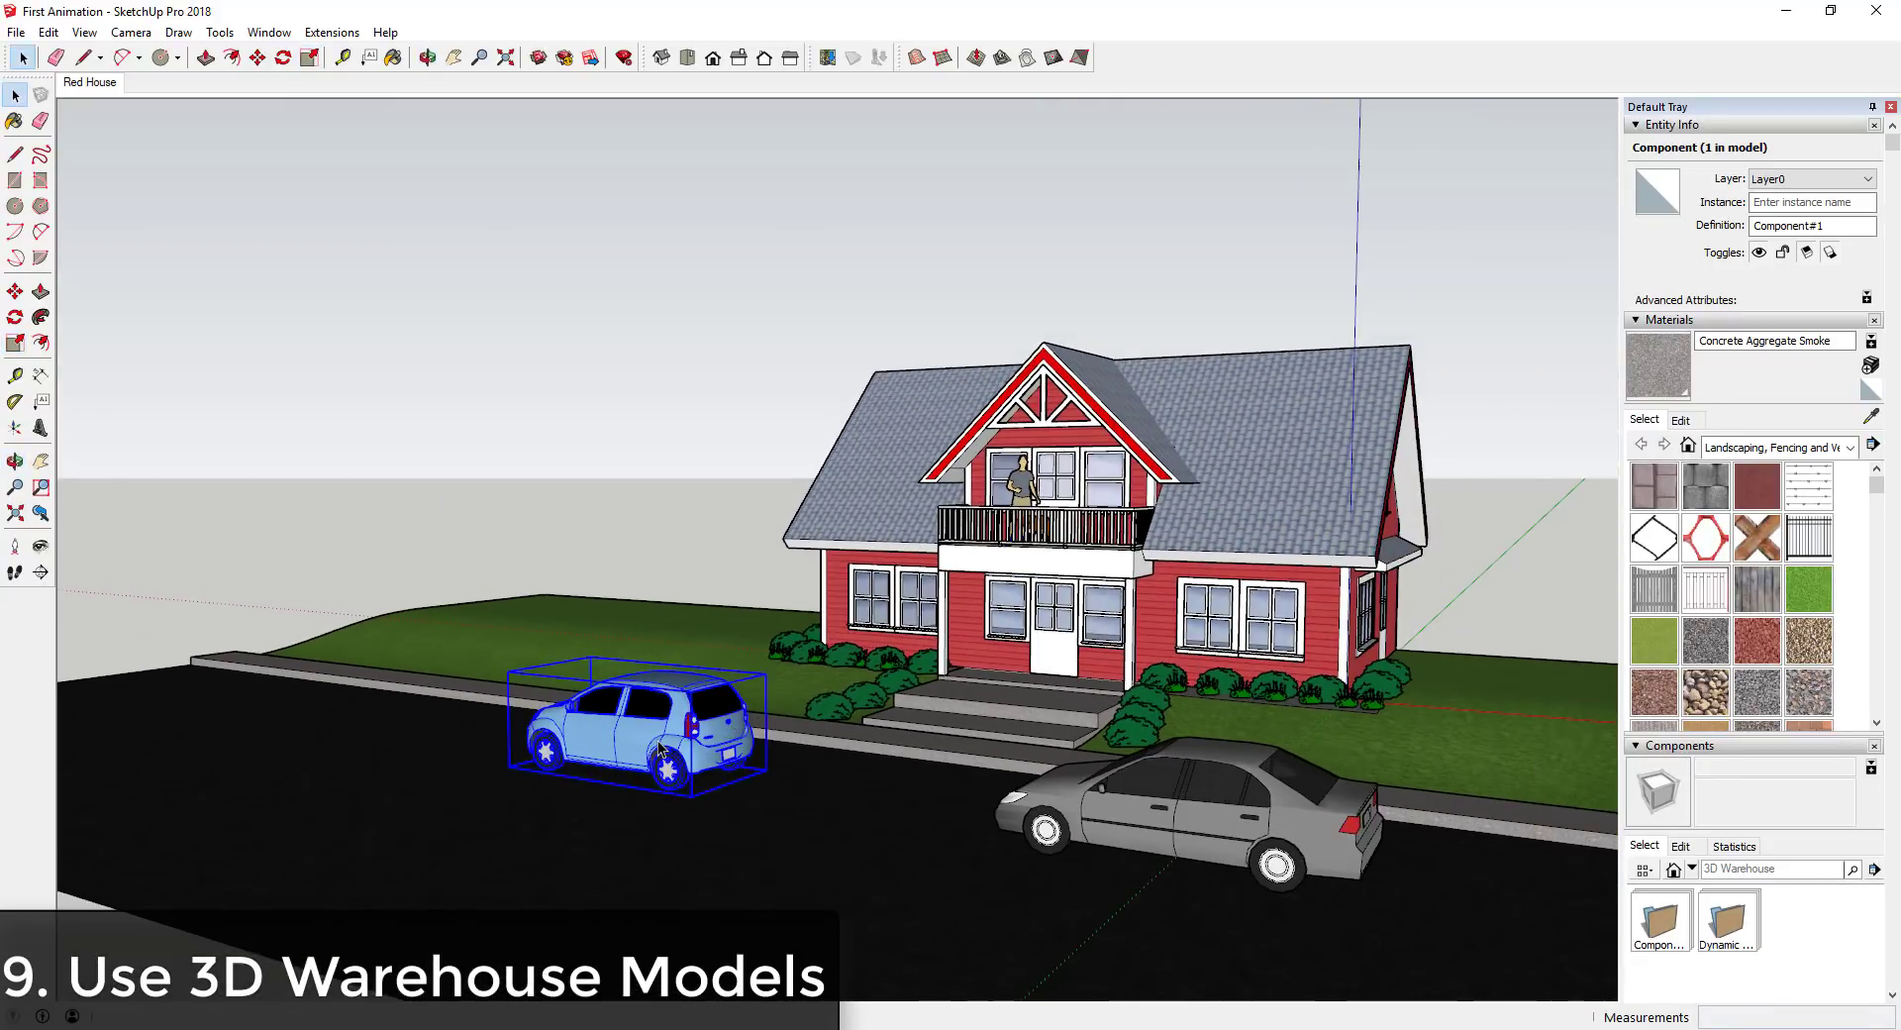
scroll(679, 734, "up", 5)
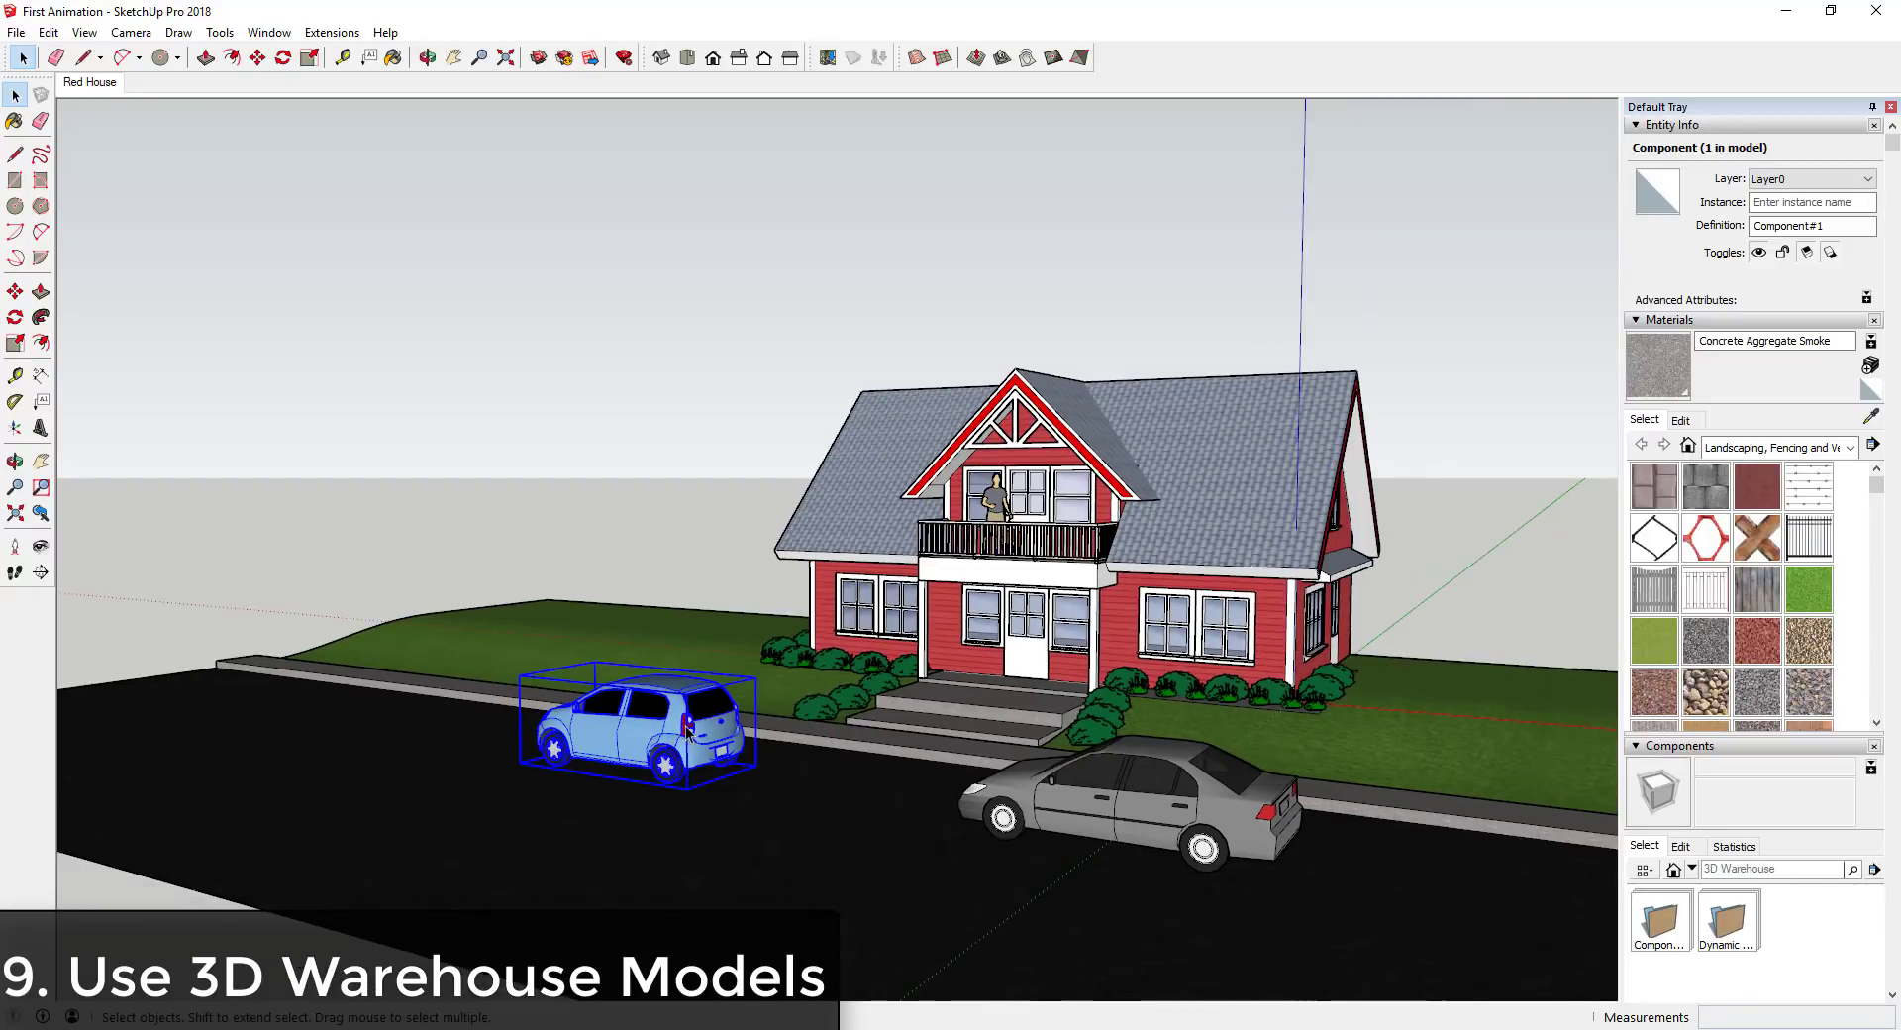
scroll(654, 728, "down", 5)
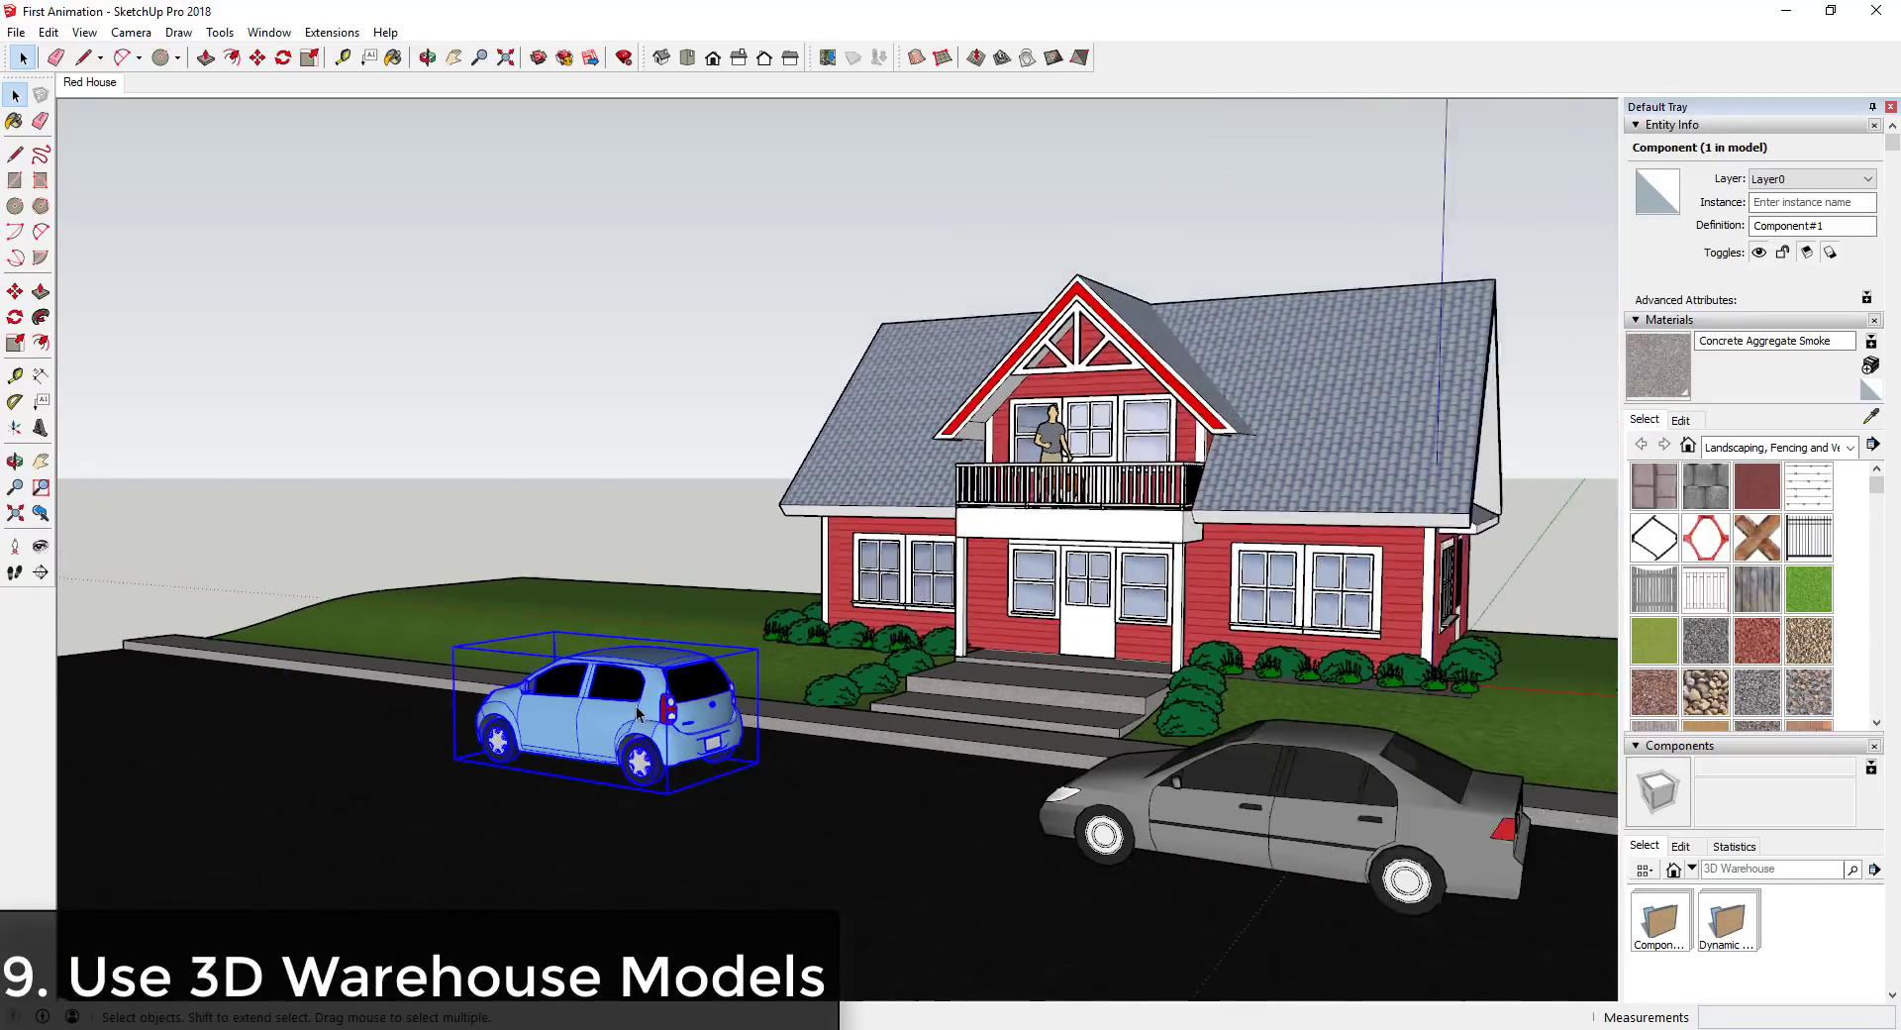
middle_click_drag(1490, 737, 1334, 691)
left_click(1017, 710)
scroll(1333, 691, "up", 5)
scroll(1089, 712, "down", 6)
scroll(915, 750, "up", 1)
scroll(915, 750, "up", 1)
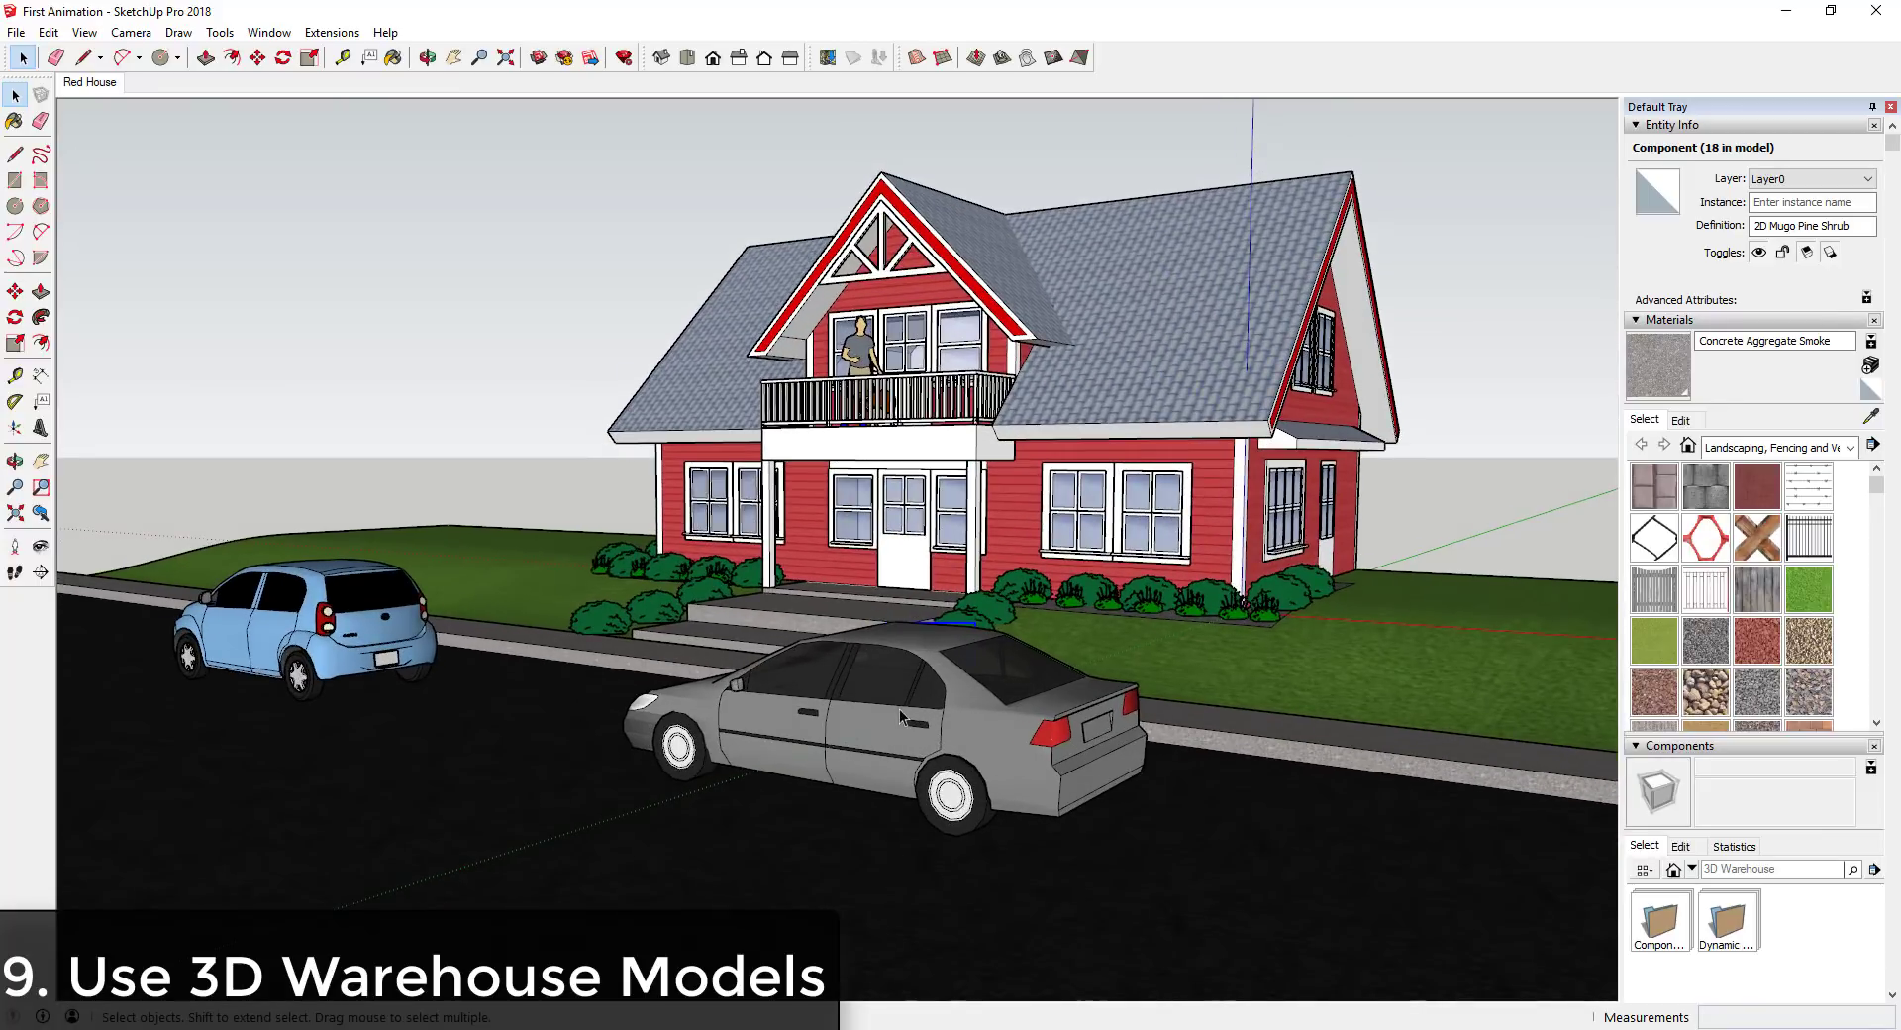
middle_click_drag(884, 710, 1079, 645)
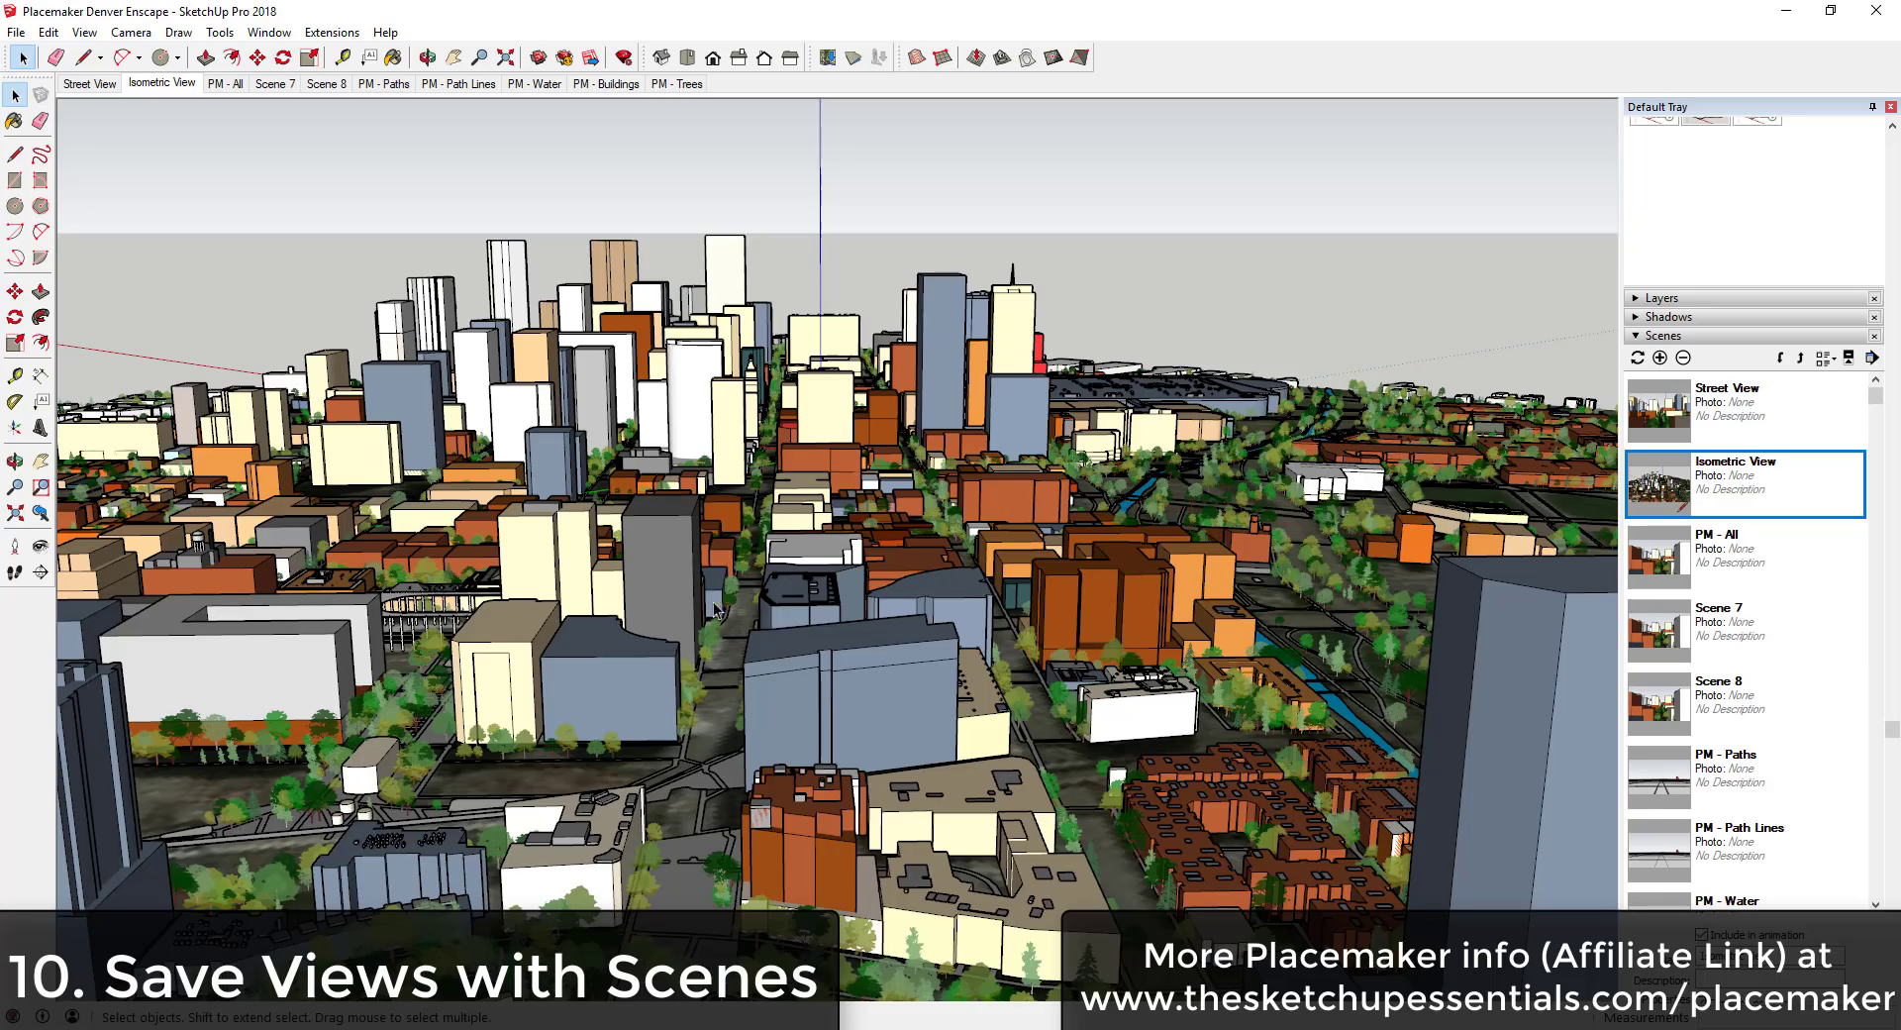
In the Placemaker Denver city model, add a scene saving a high aerial view that includes the baseball stadium, after the Isometric View scene.
middle_click_drag(1067, 523, 693, 644)
middle_click_drag(1018, 572, 976, 572)
middle_click_drag(983, 479, 1238, 368)
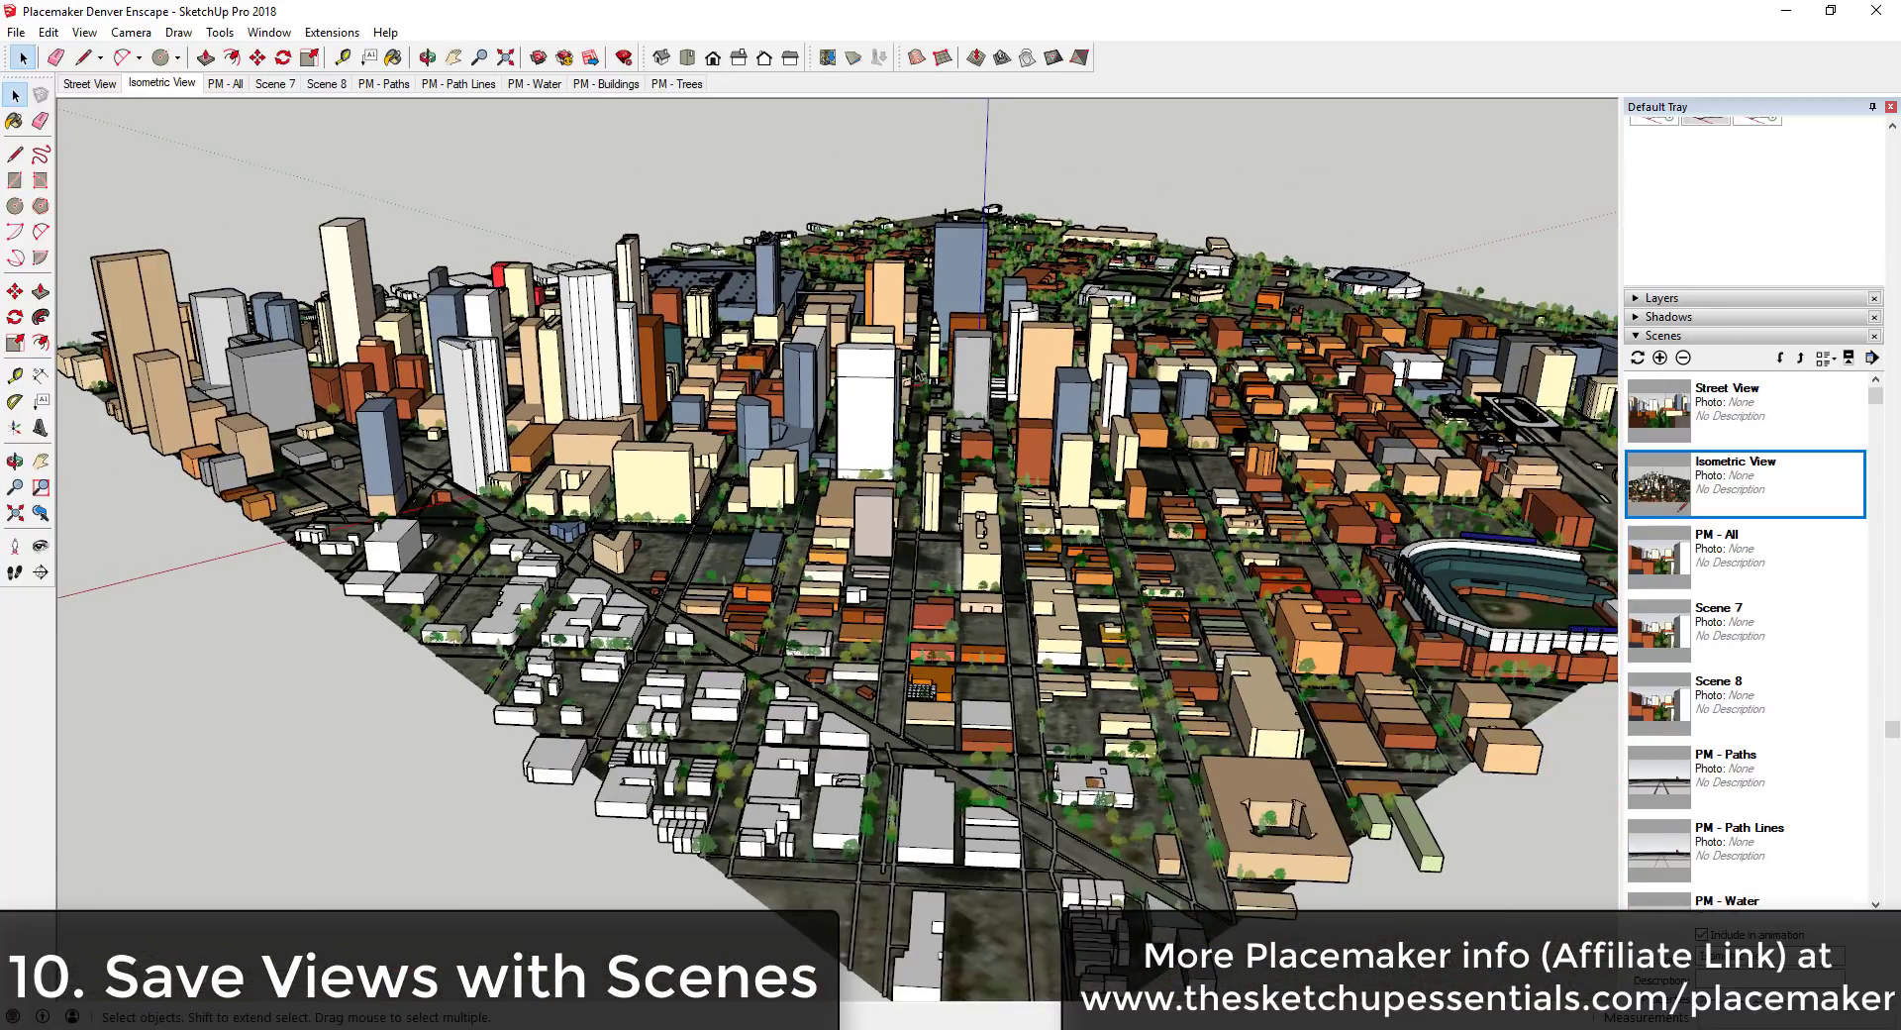
middle_click_drag(1271, 319, 1015, 396)
scroll(1091, 259, "up", 2)
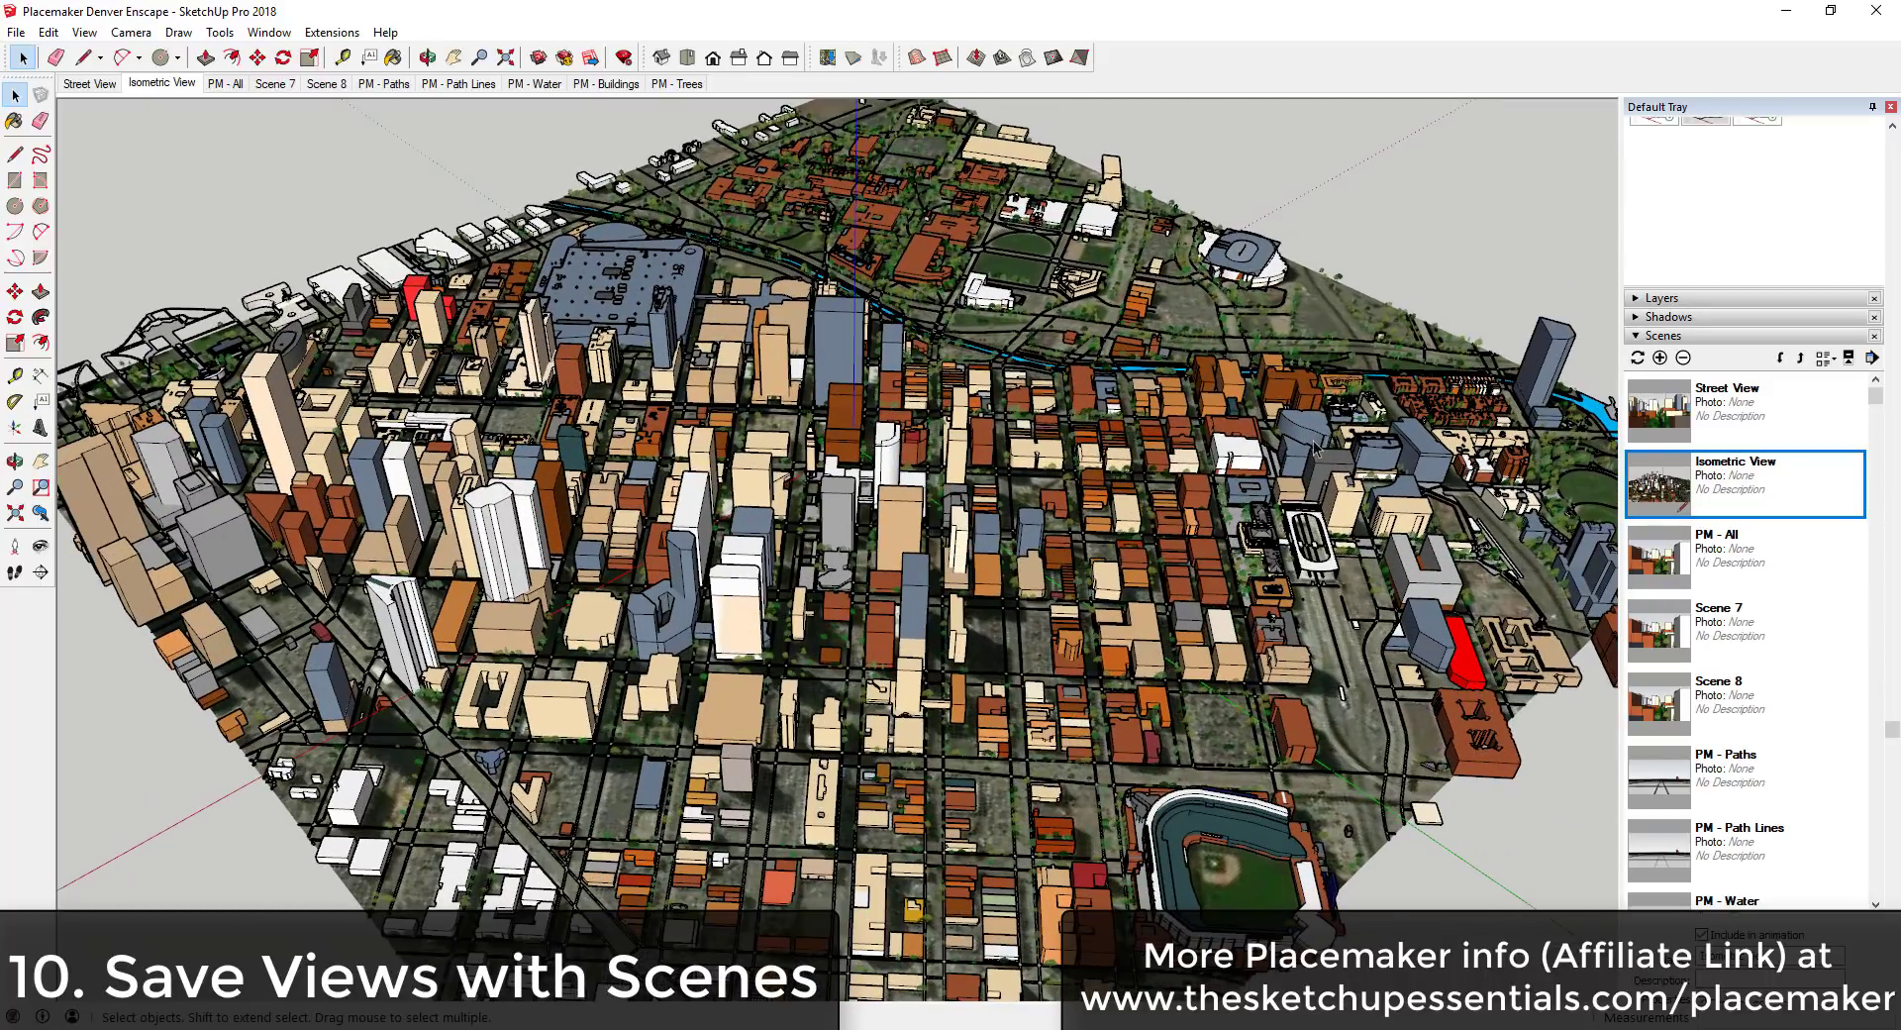
left_click(81, 33)
mouse_move(141, 368)
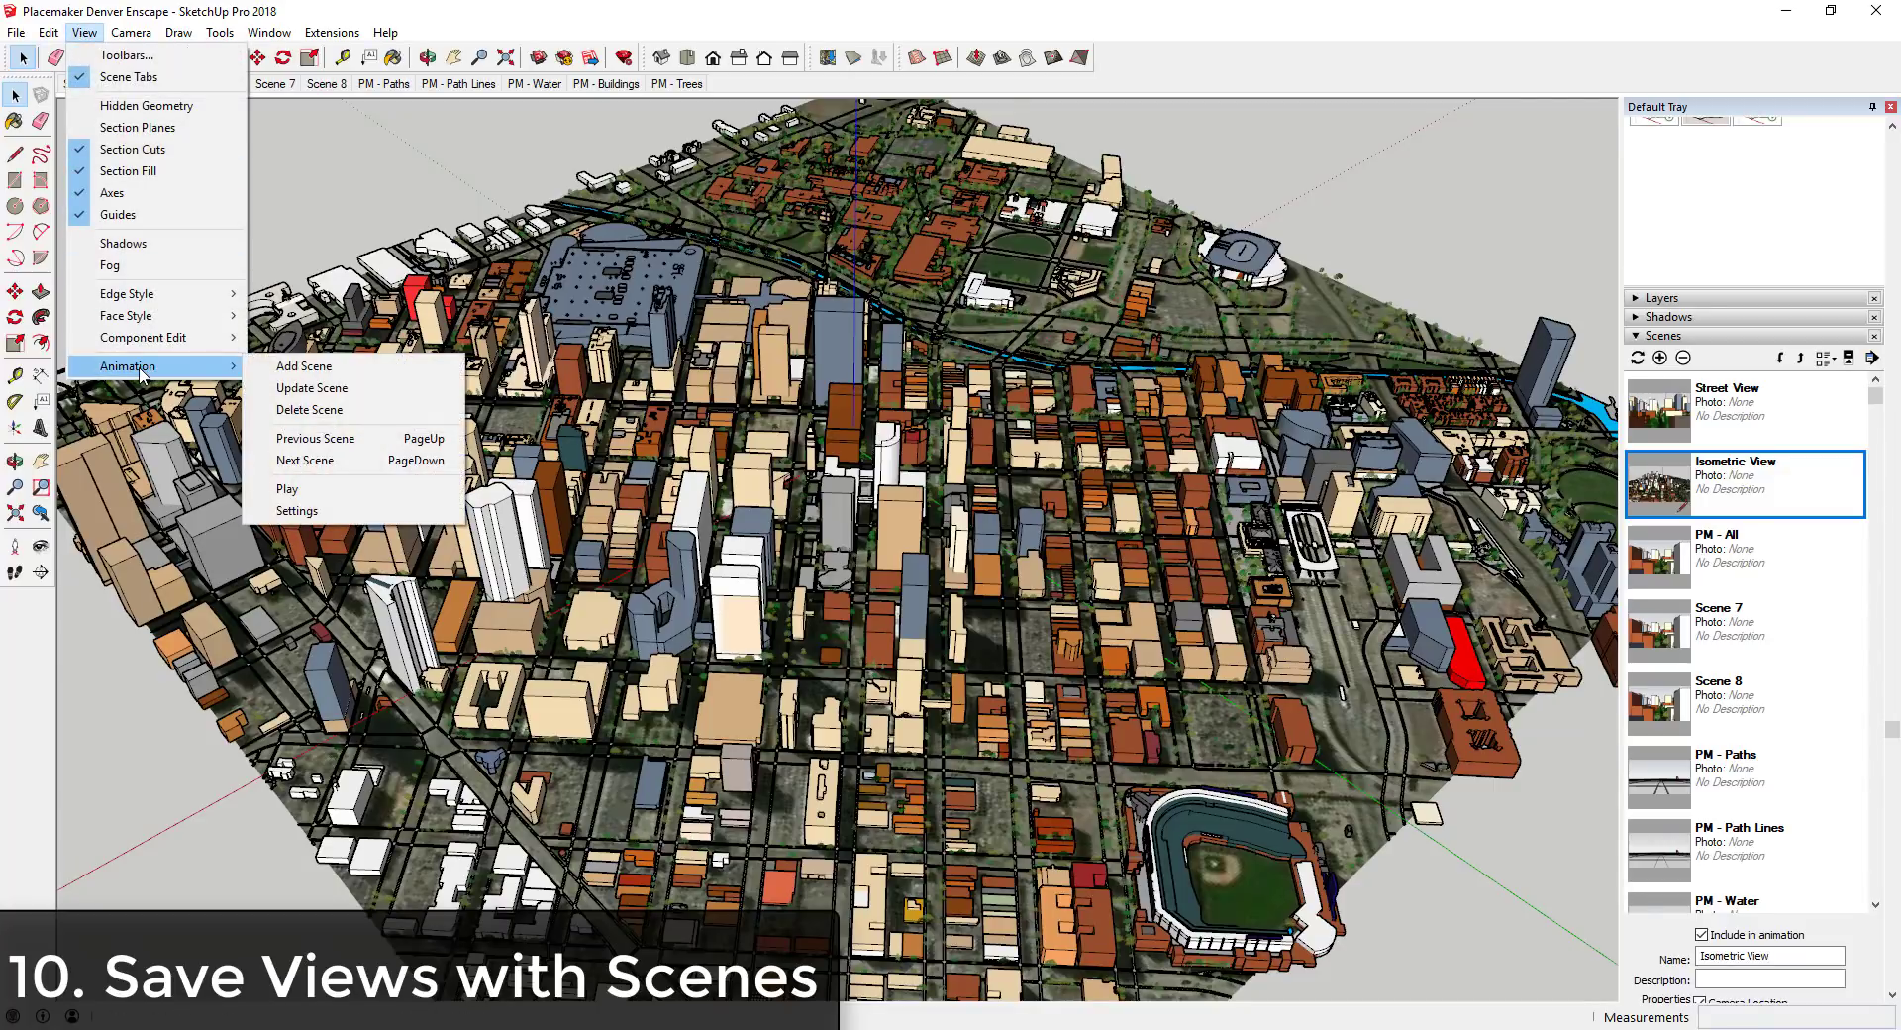
left_click(339, 374)
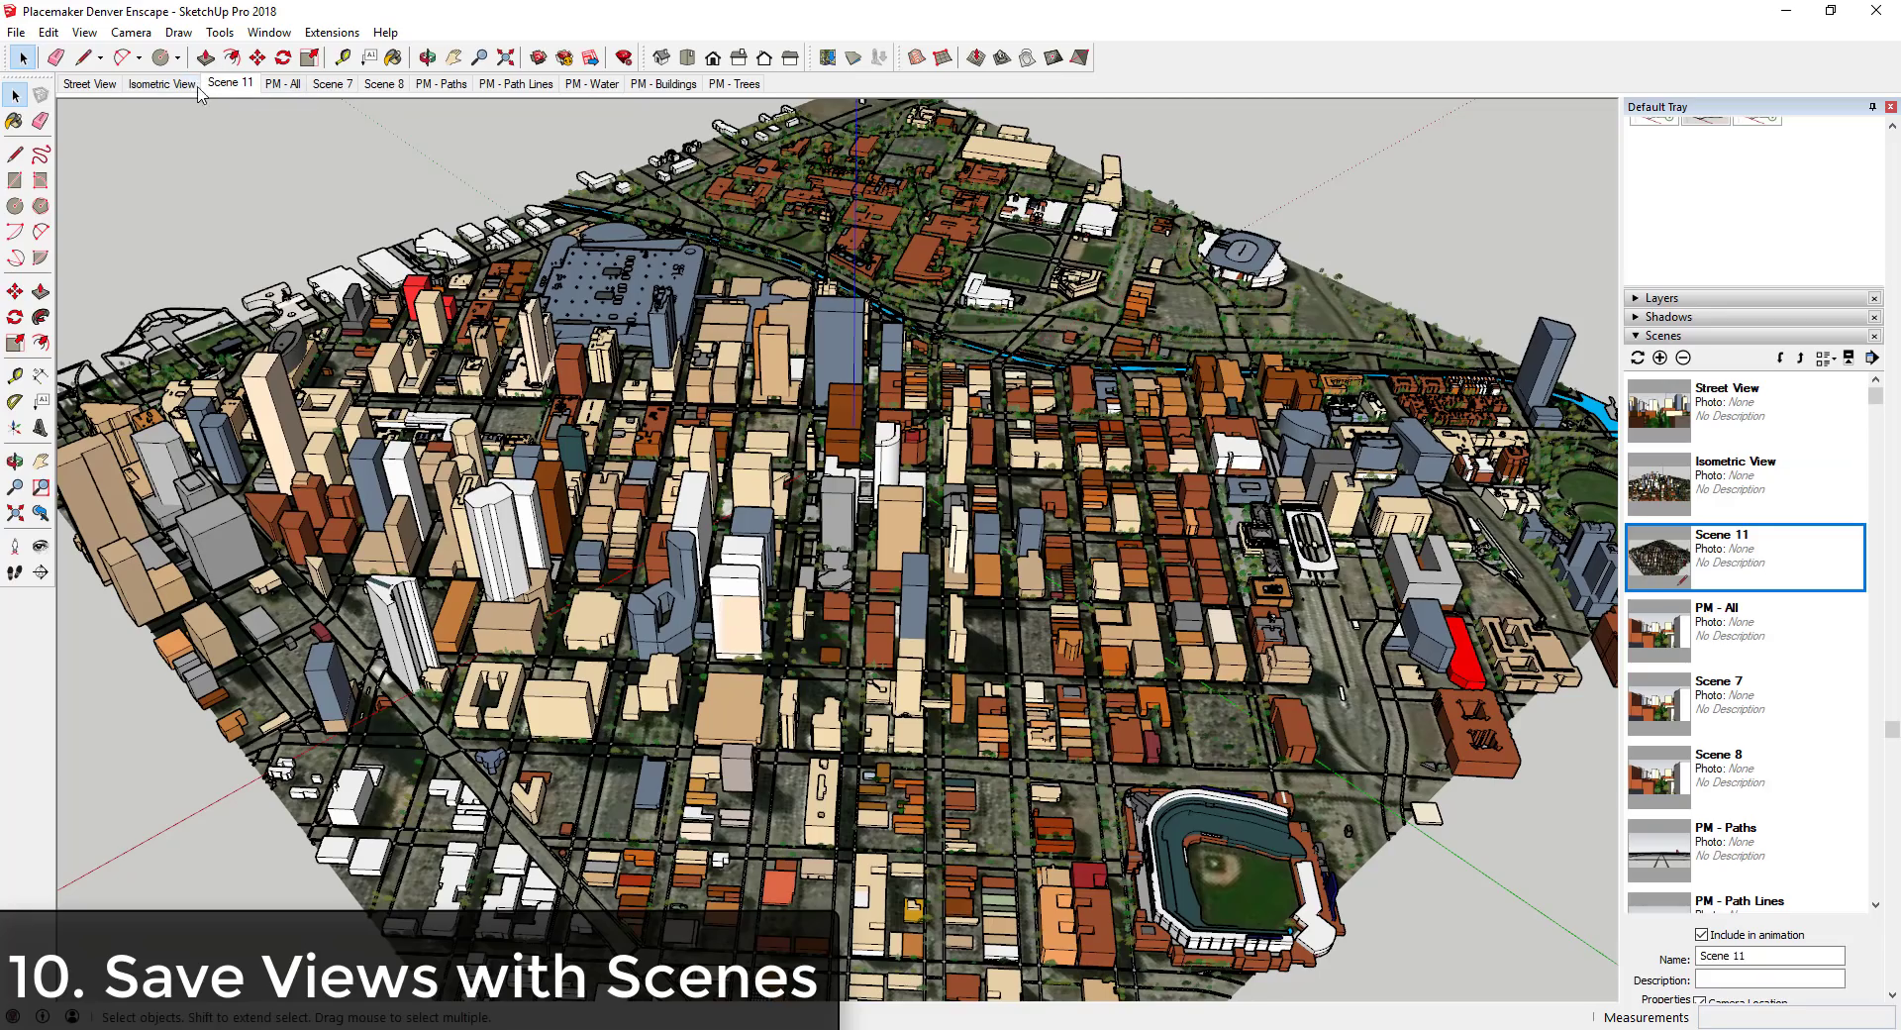
Move the camera away to a lower angle over the city and recall the saved aerial view from Scene 11.
middle_click_drag(1313, 503, 871, 317)
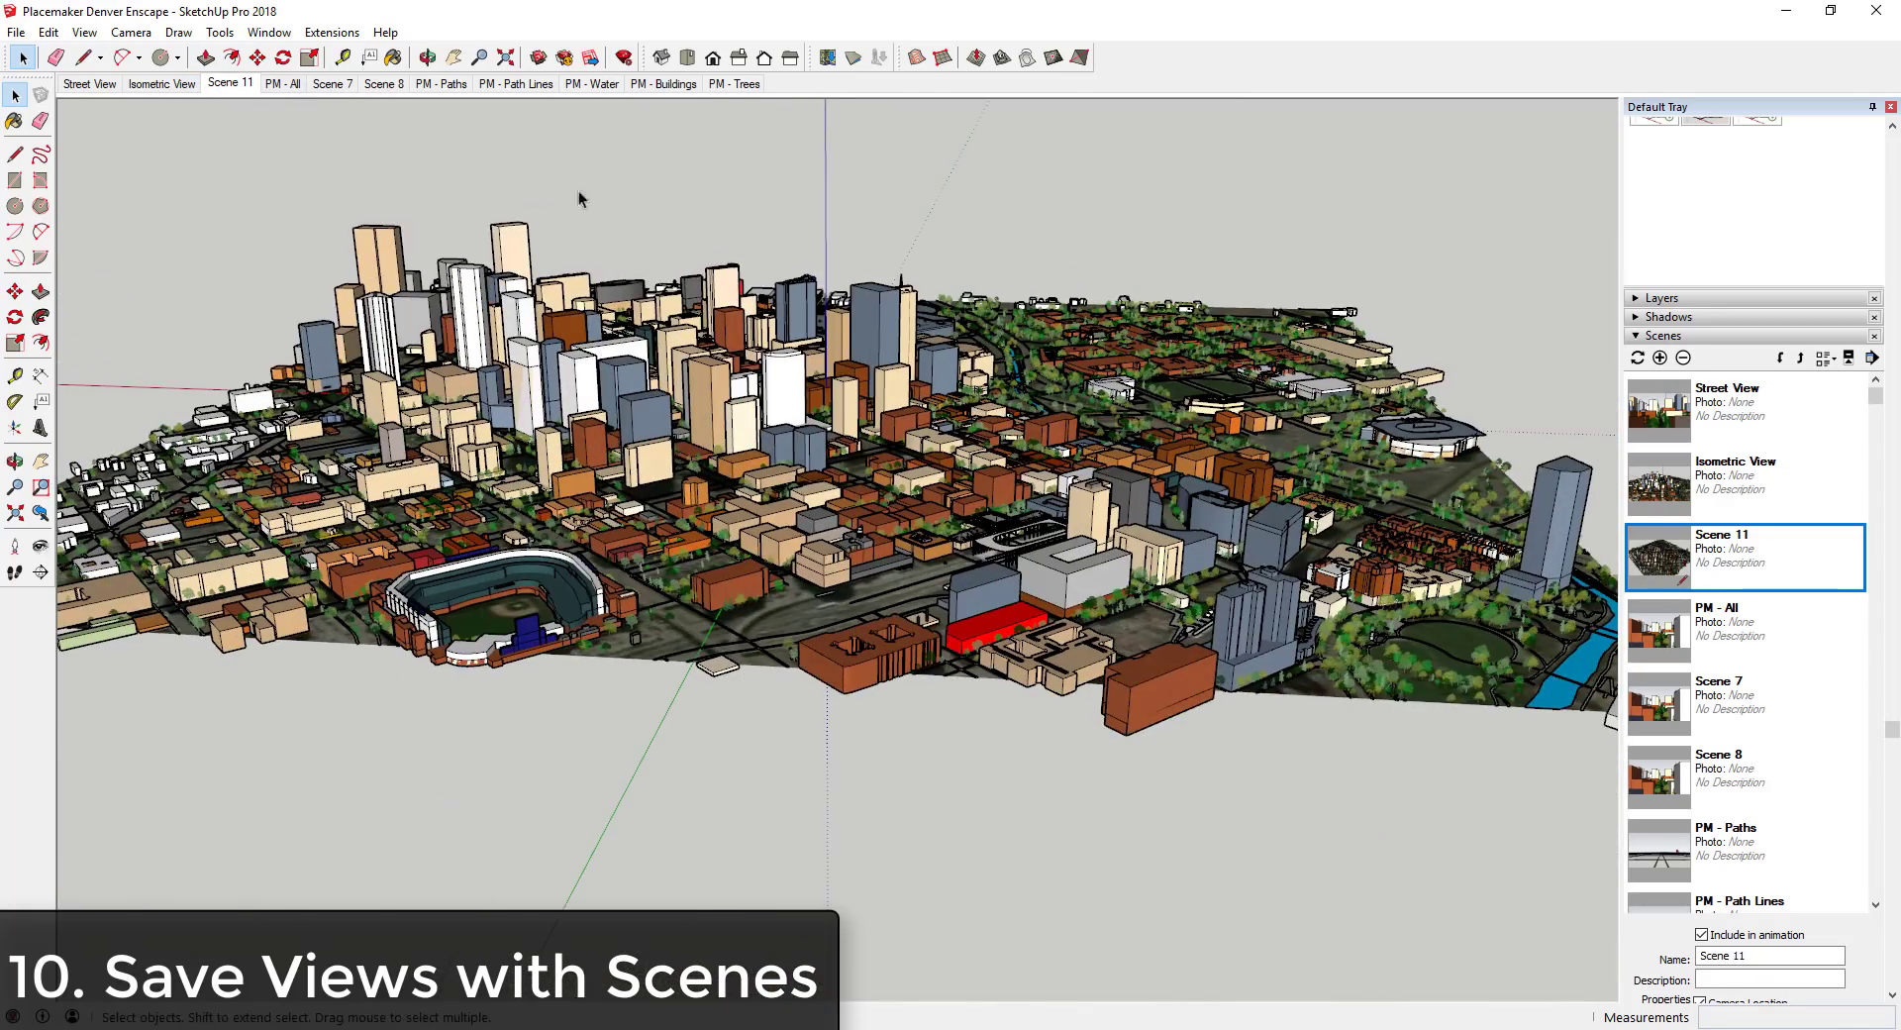
left_click(228, 84)
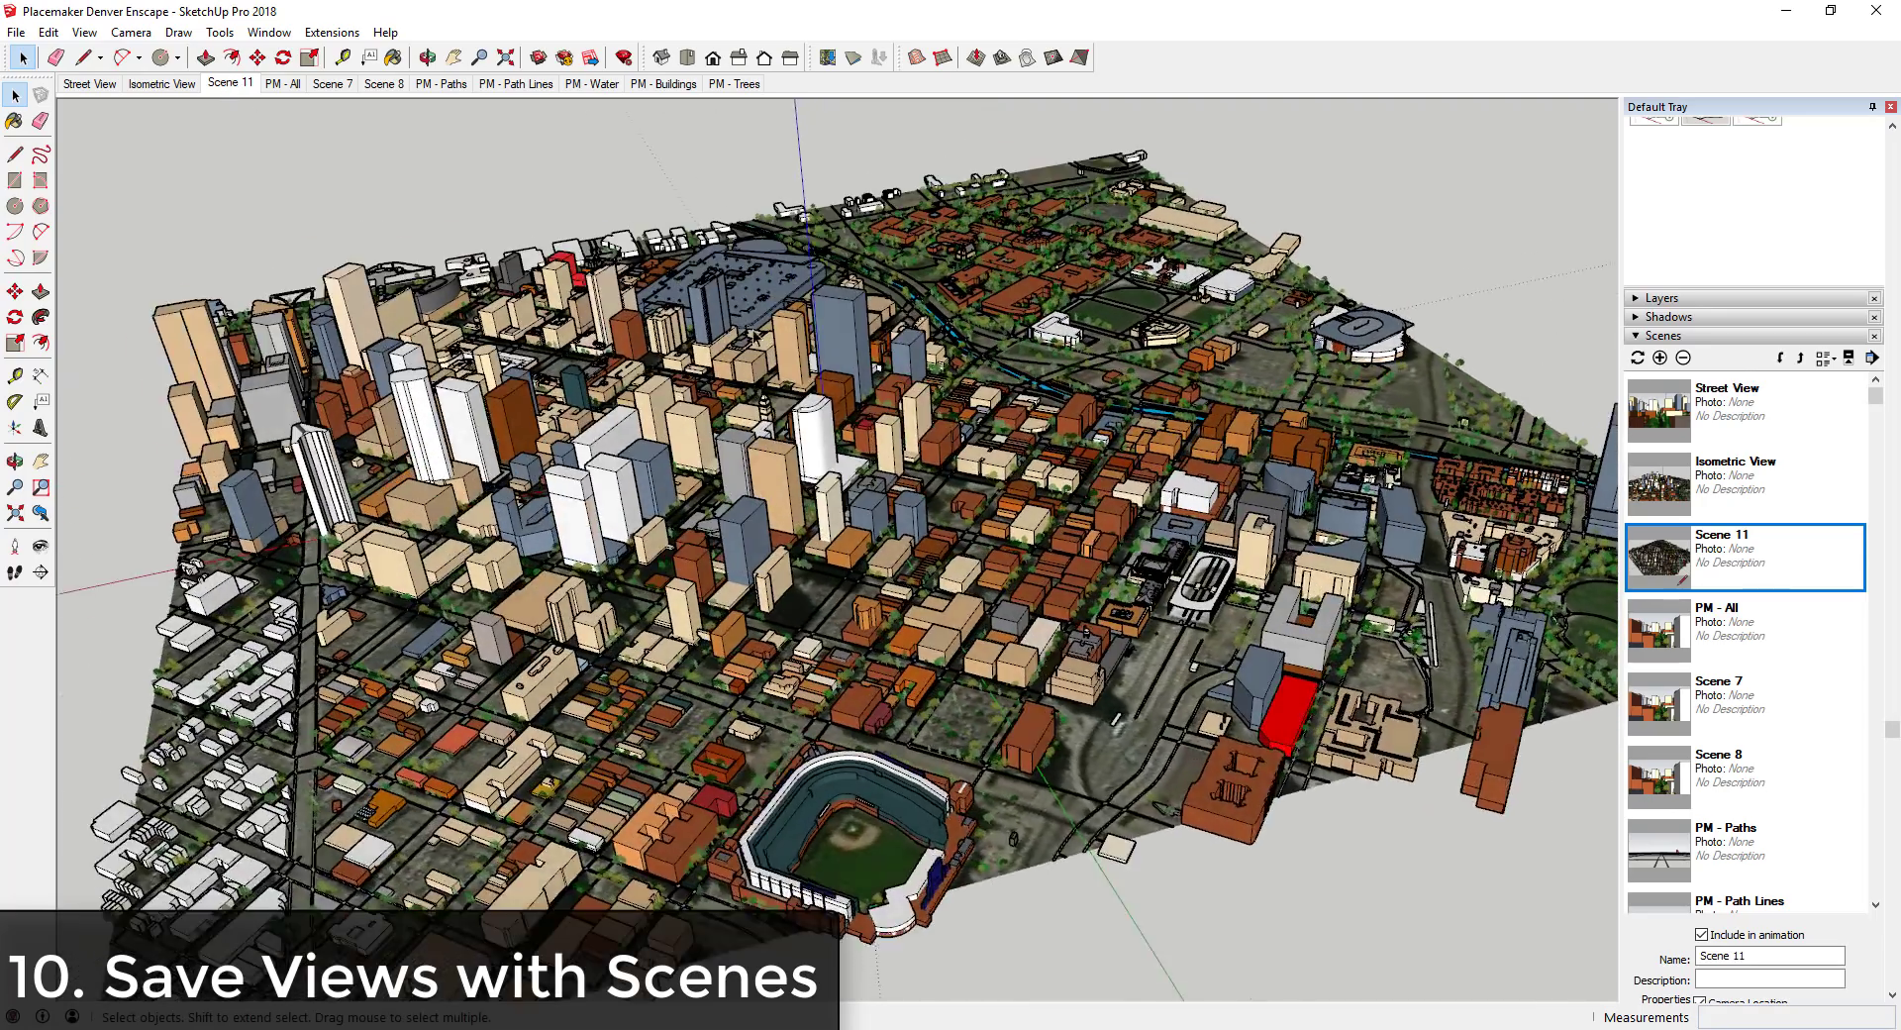
scroll(1794, 750, "down", 3)
scroll(1790, 738, "up", 3)
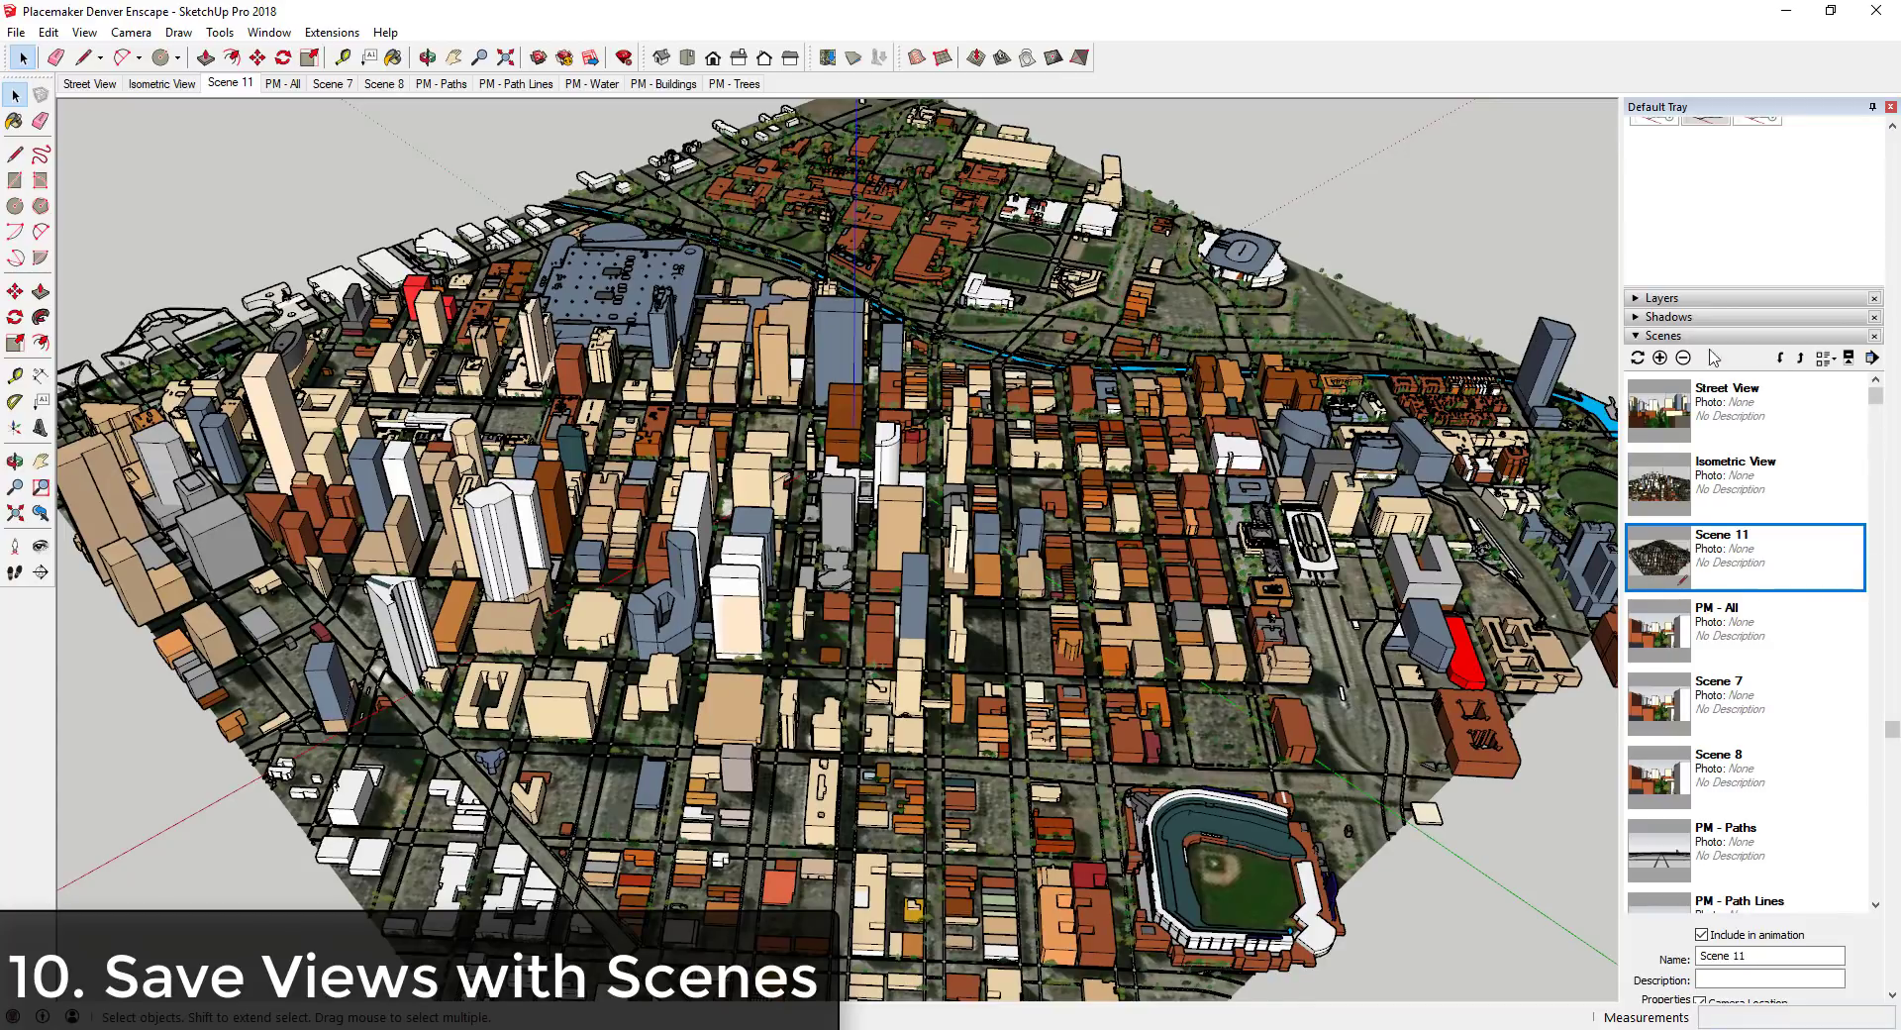
Review the properties Scene 11 saves, and recall the Isometric View and Street View scenes.
scroll(1763, 812, "down", 5)
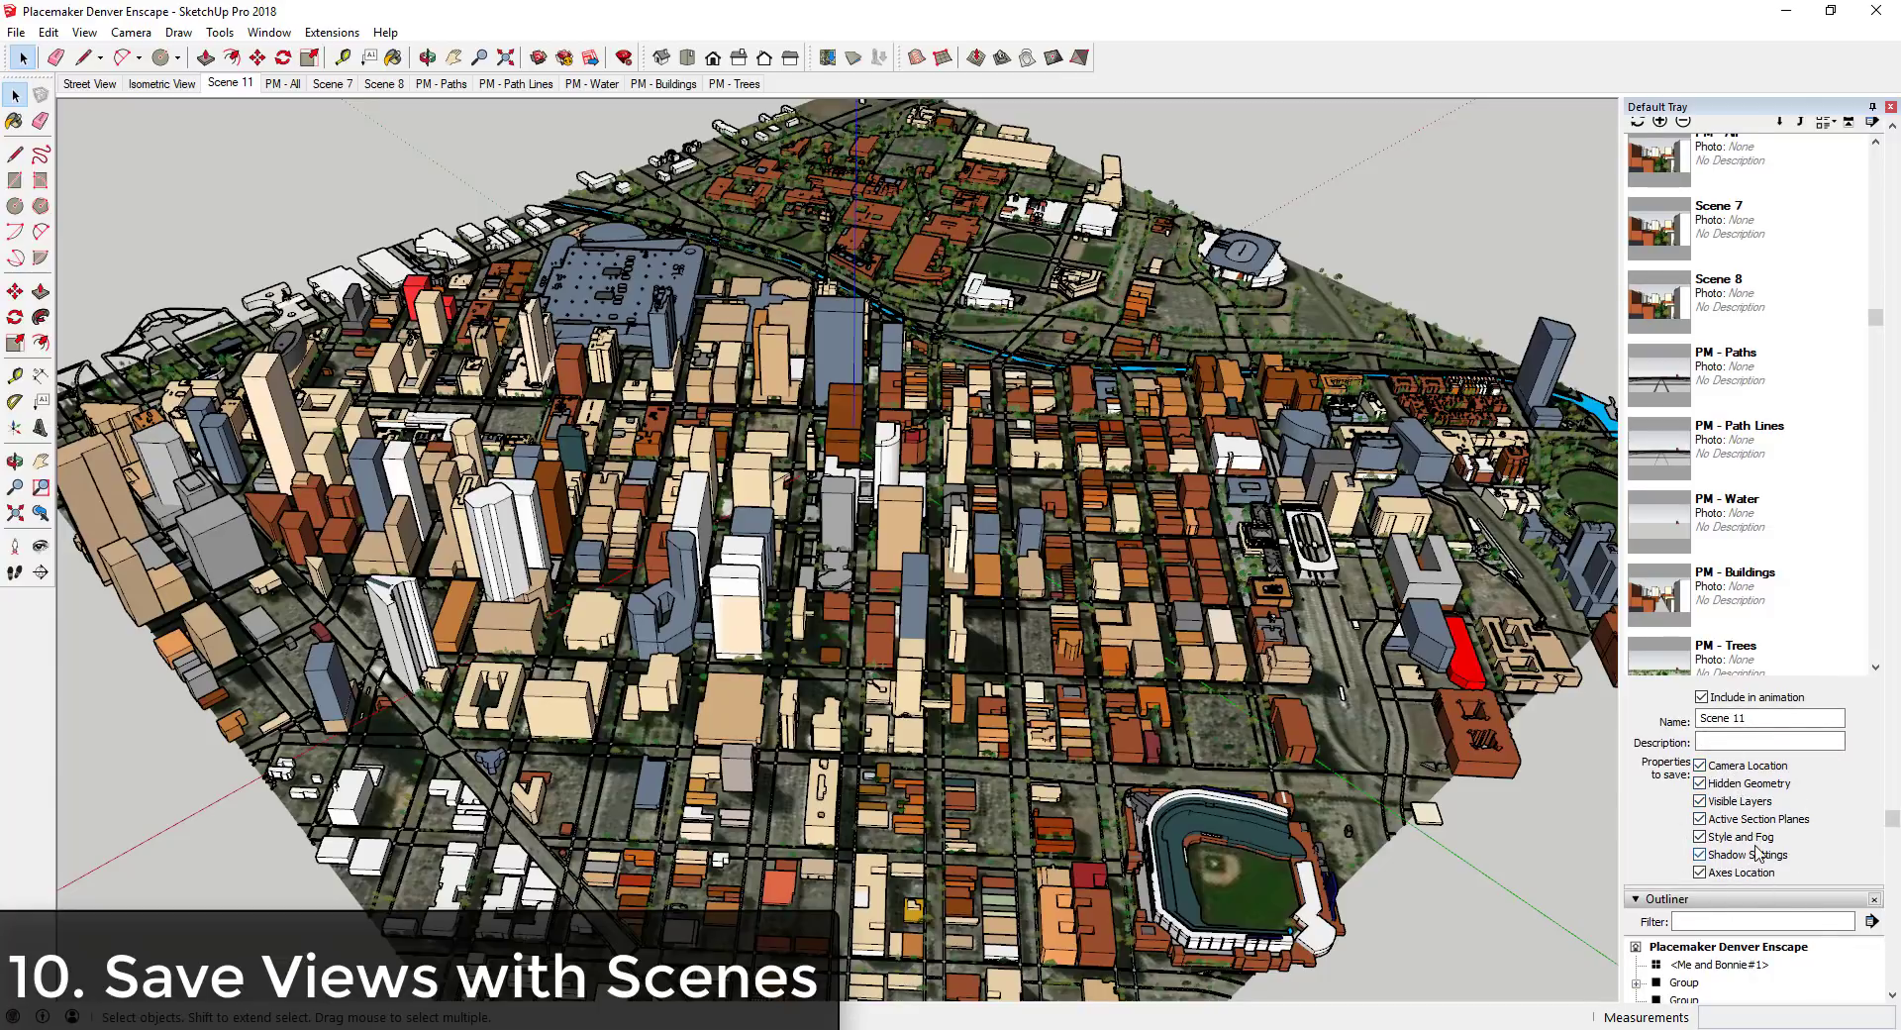
left_click(155, 85)
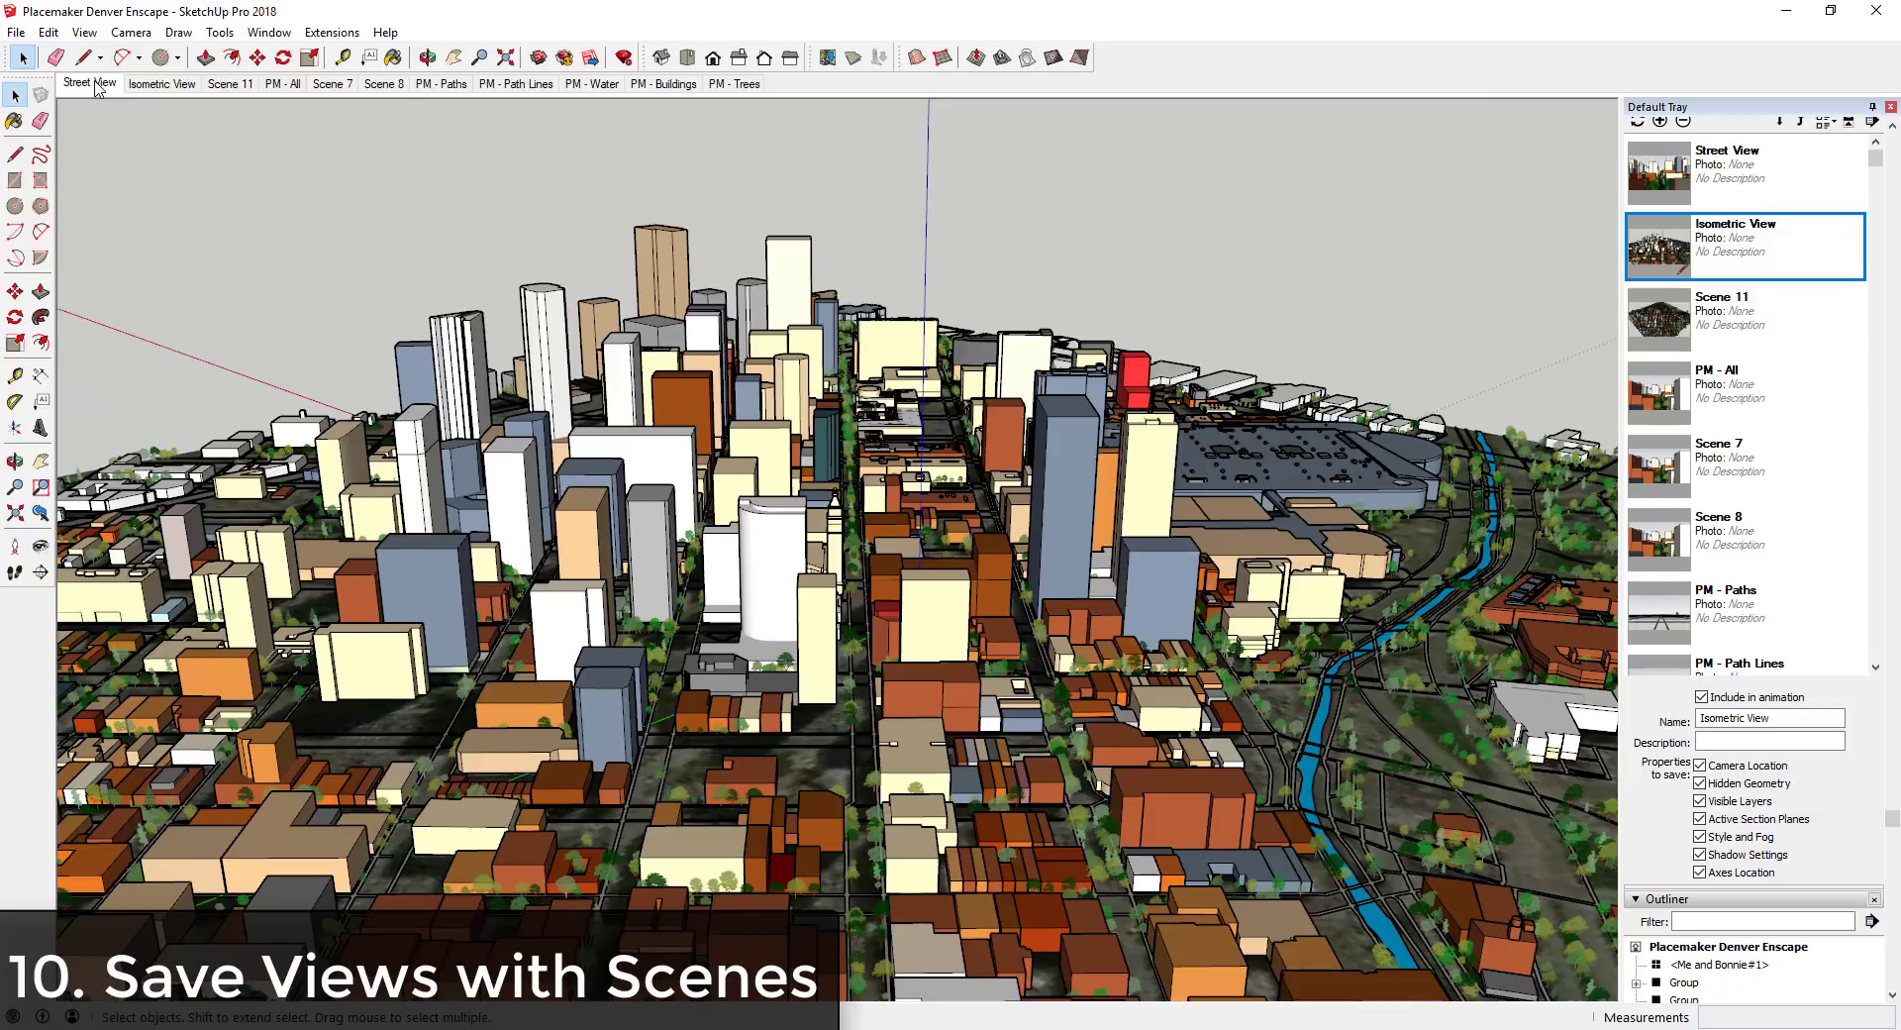
left_click(95, 85)
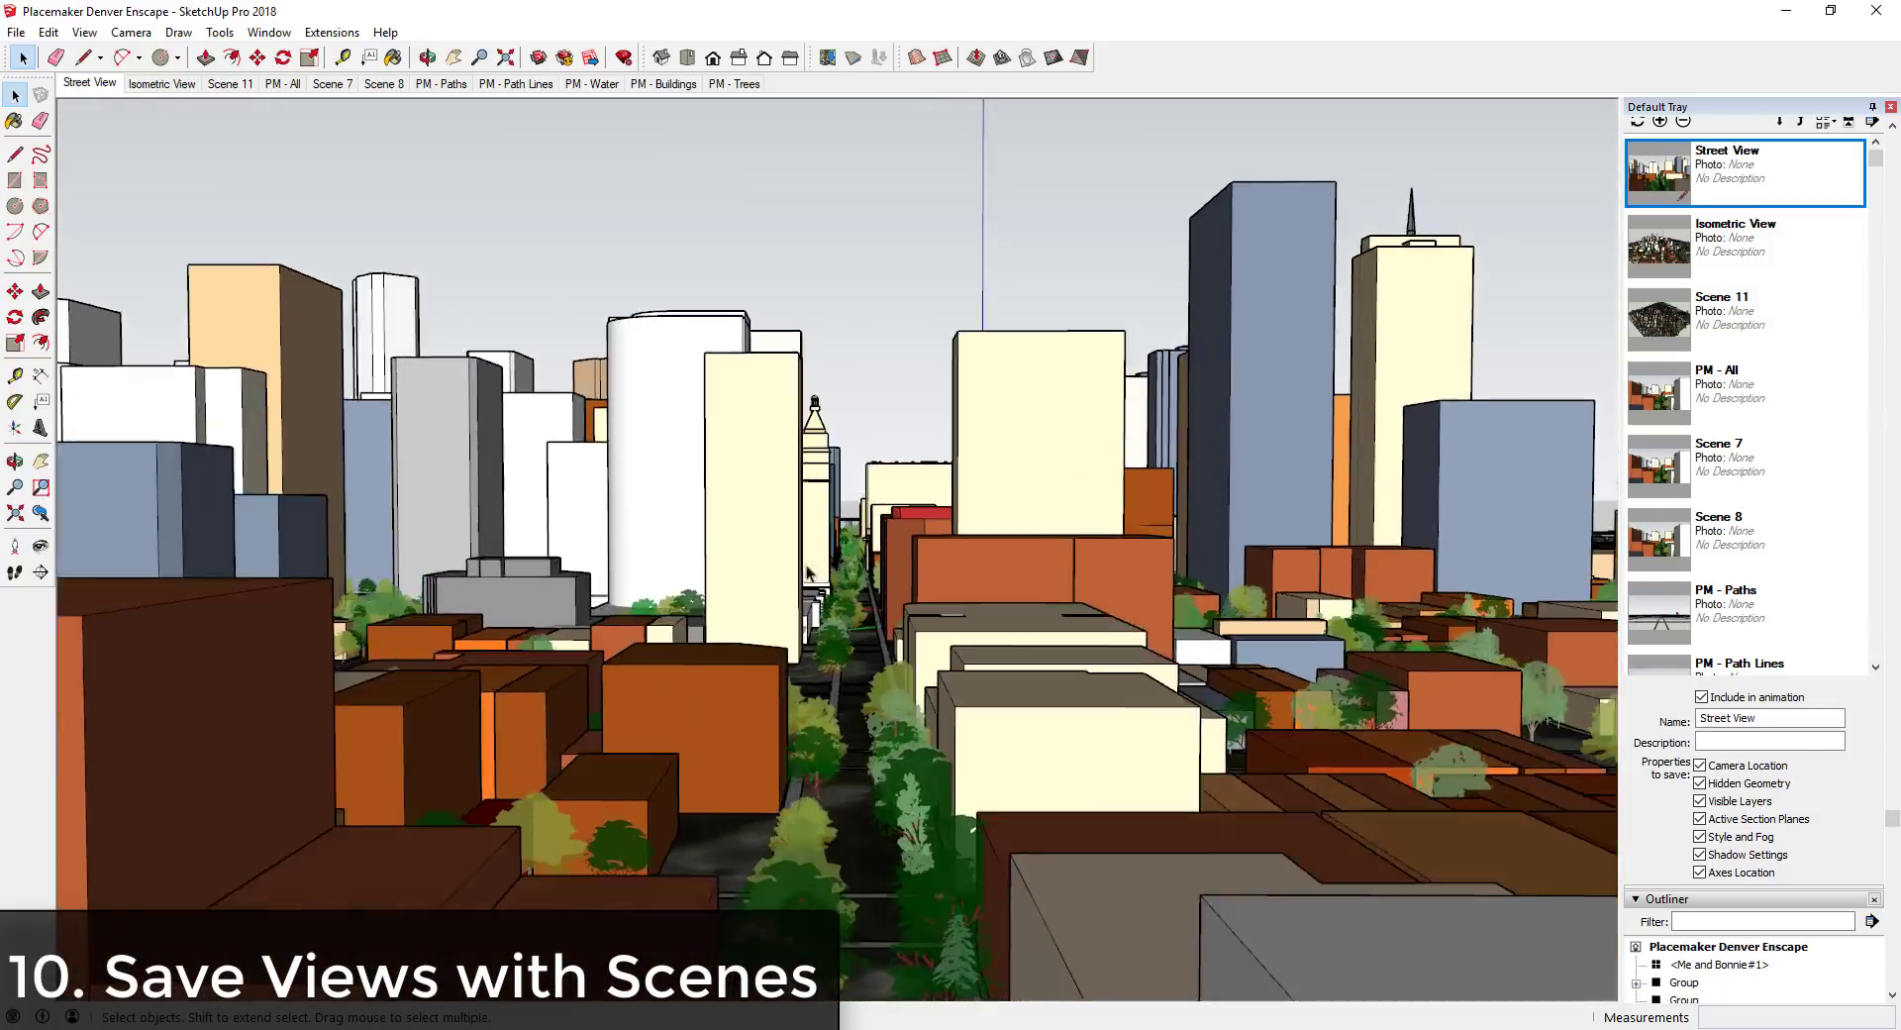